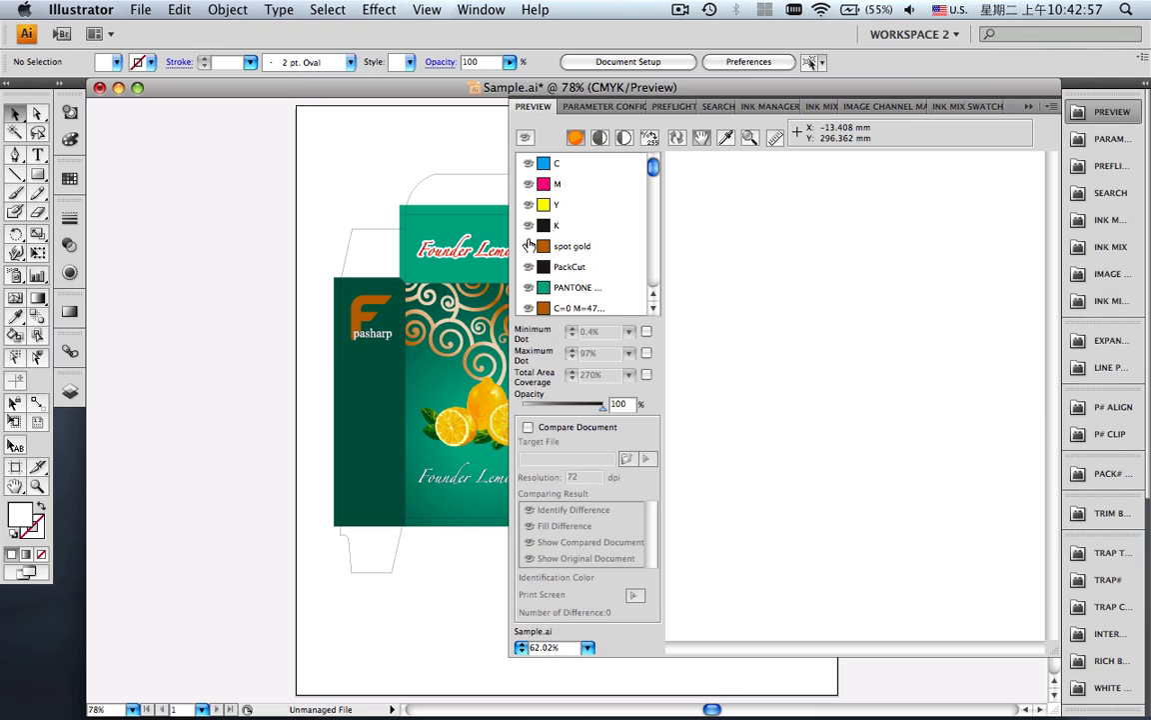
- Preview only the PANTONE, yellow and cyan separations of the carton, and switch all inks back on
left_click(529, 288)
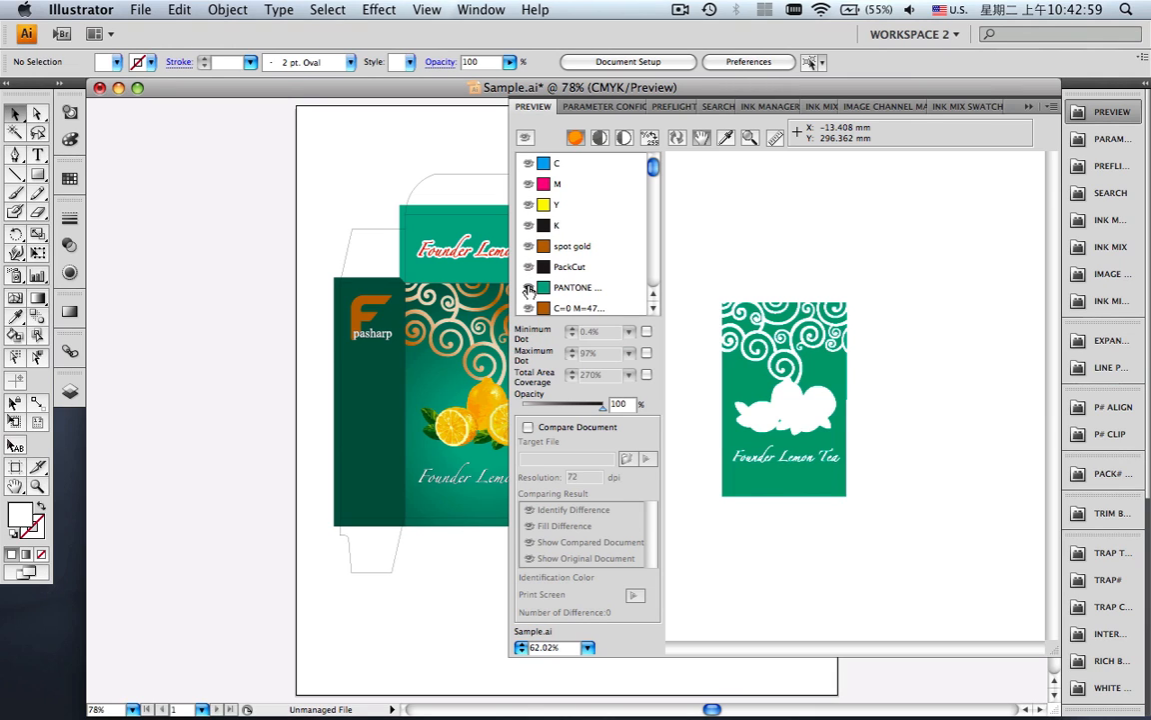
left_click(529, 204)
left_click(529, 164)
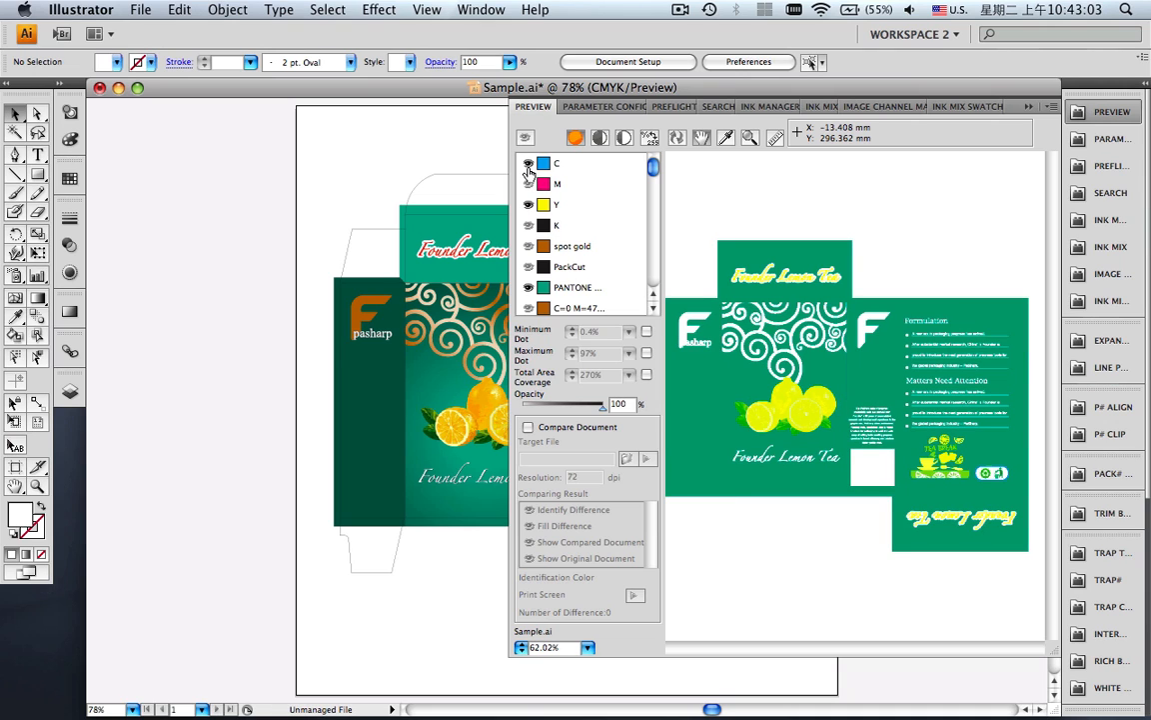
left_click(527, 146)
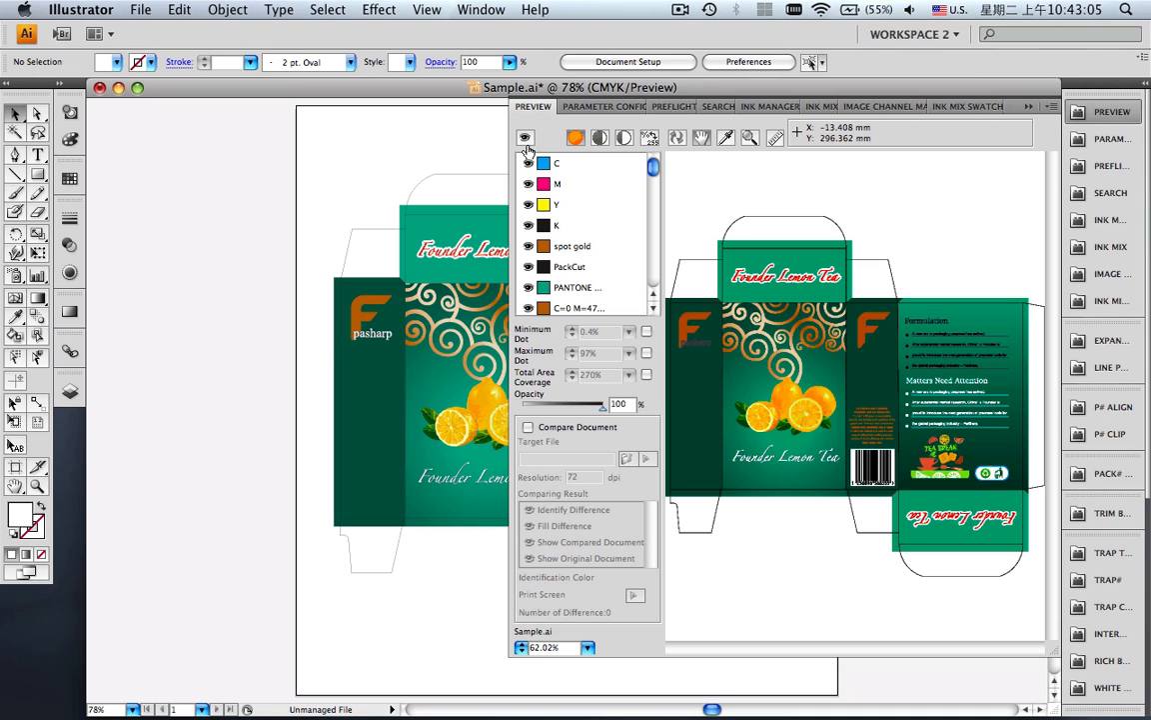
- Preview only the spot gold and C=0 M=47 separations, and restore the display of all inks
left_click(527, 146)
left_click(529, 248)
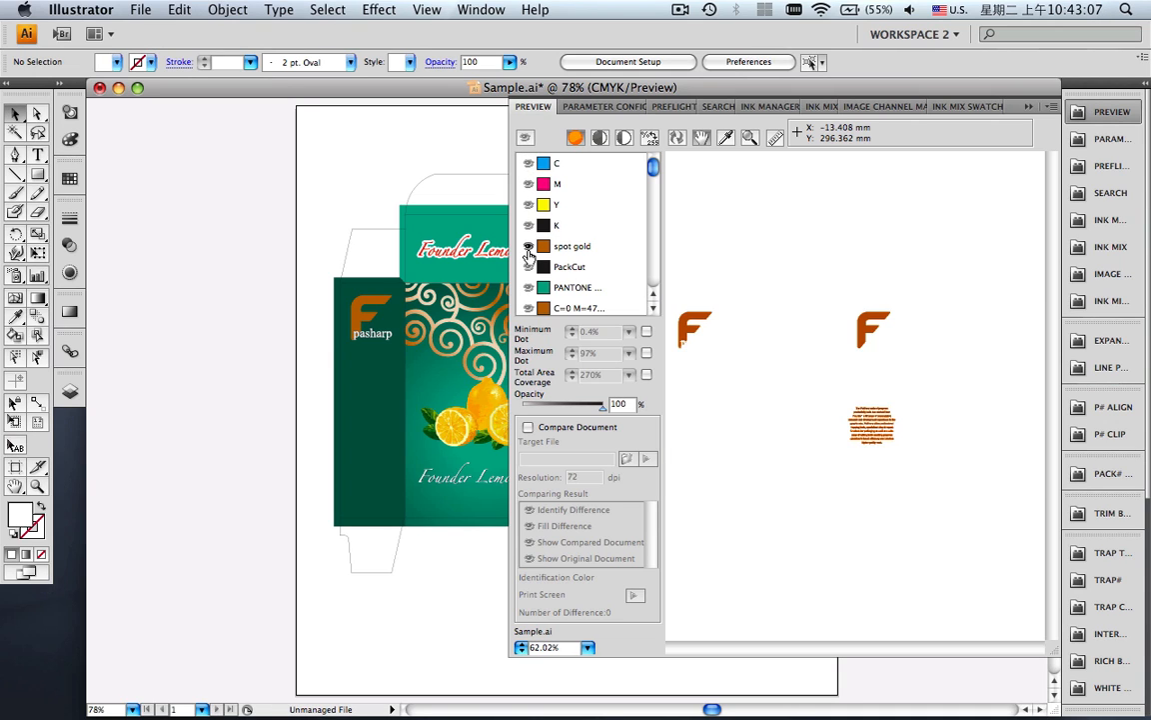
left_click(529, 309)
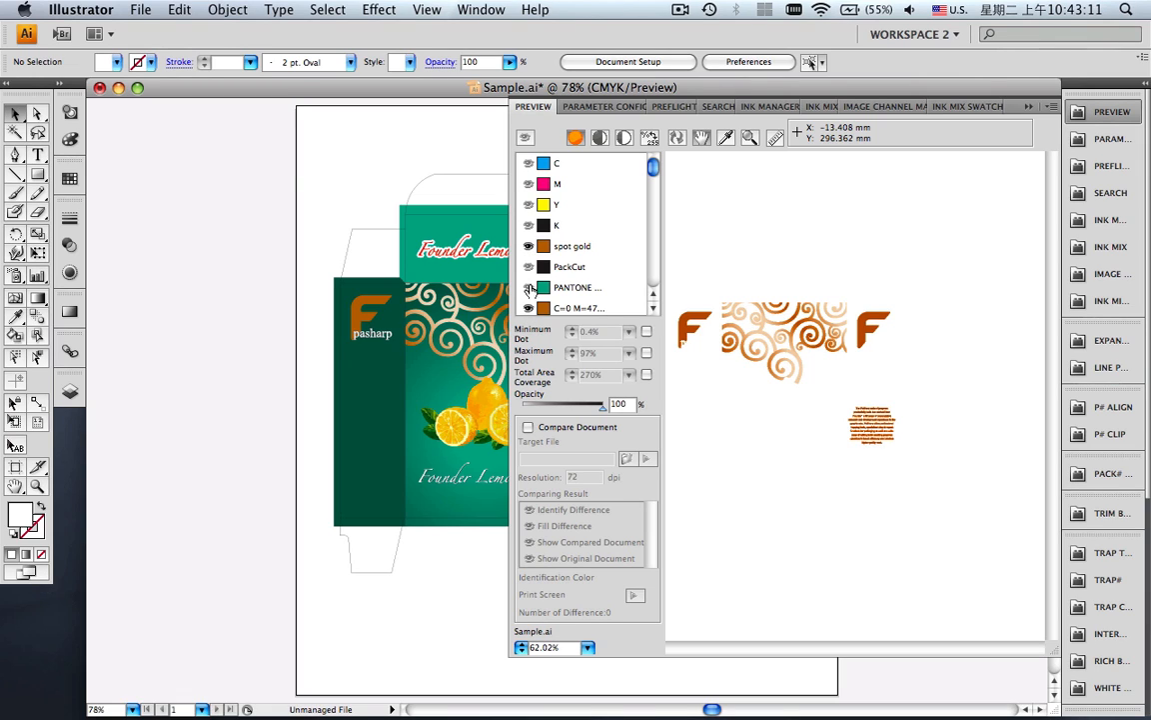
left_click(527, 145)
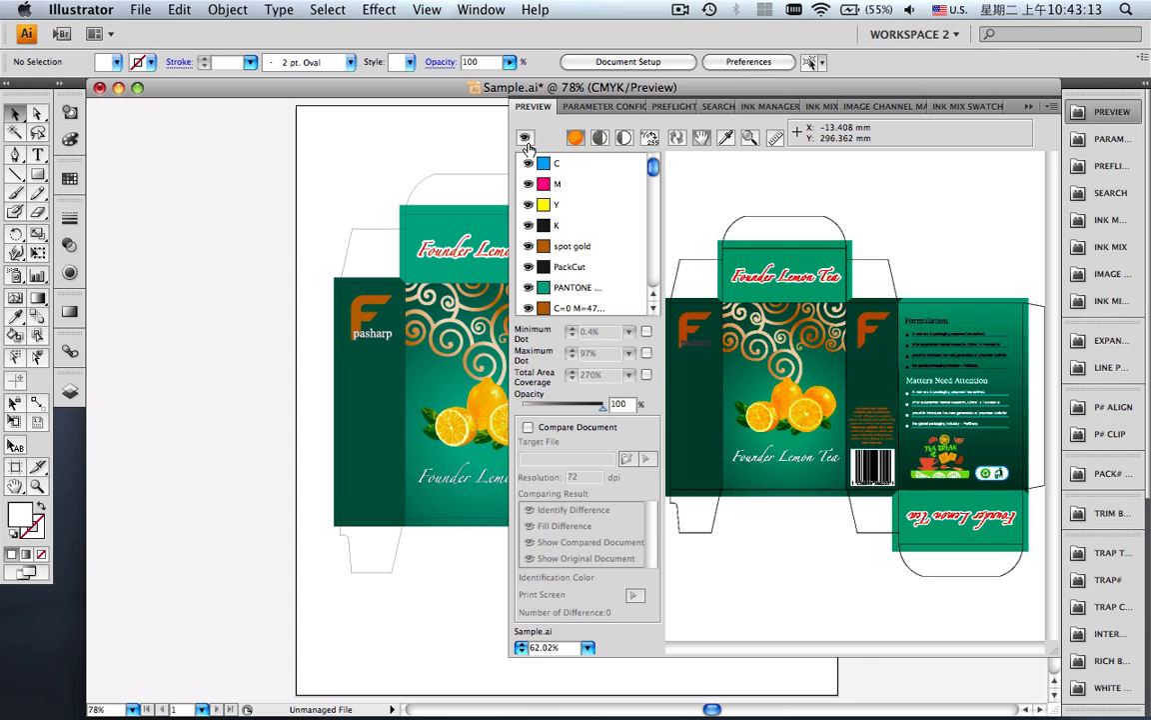
- Sample the ink percentages of the green recycling symbol and the litter-bin figure, and fit the carton in the preview again
left_click(751, 142)
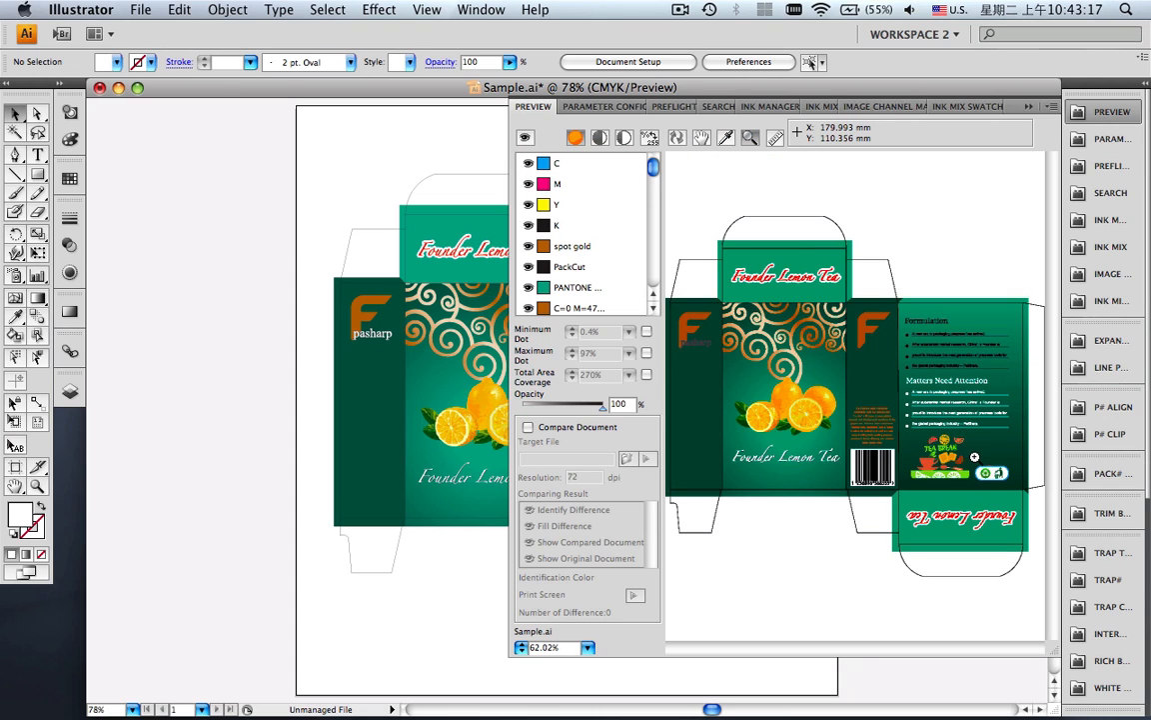
left_click_drag(996, 476, 1017, 492)
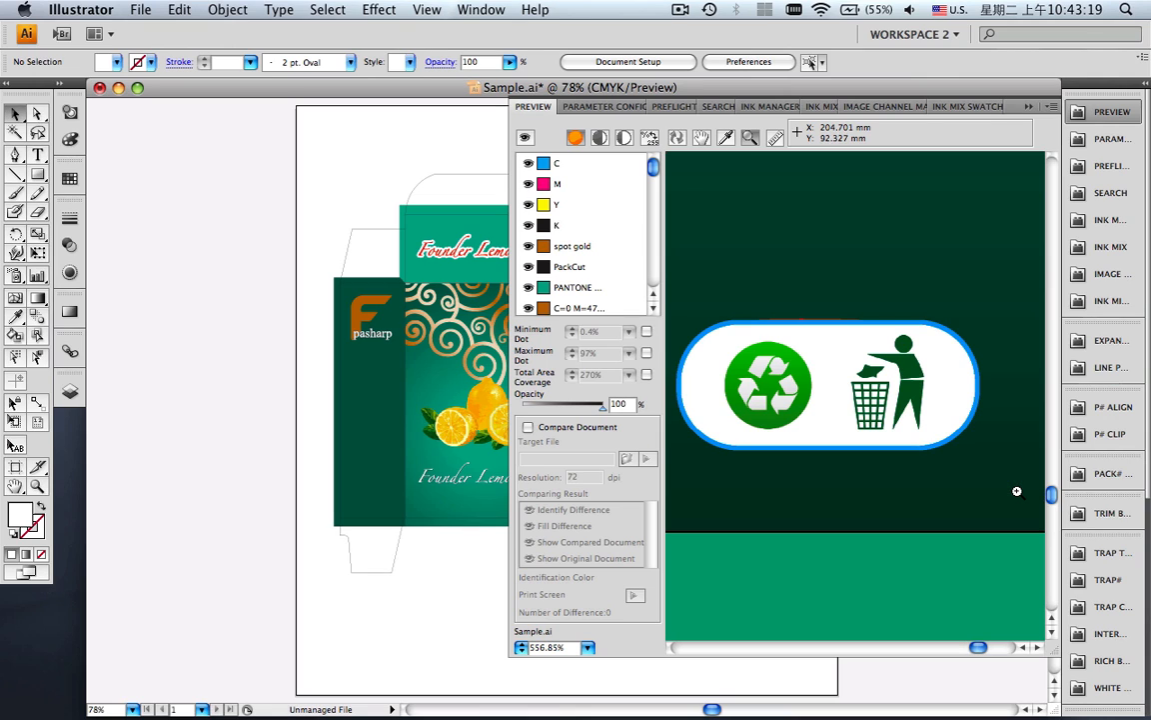
left_click(725, 139)
left_click(773, 344)
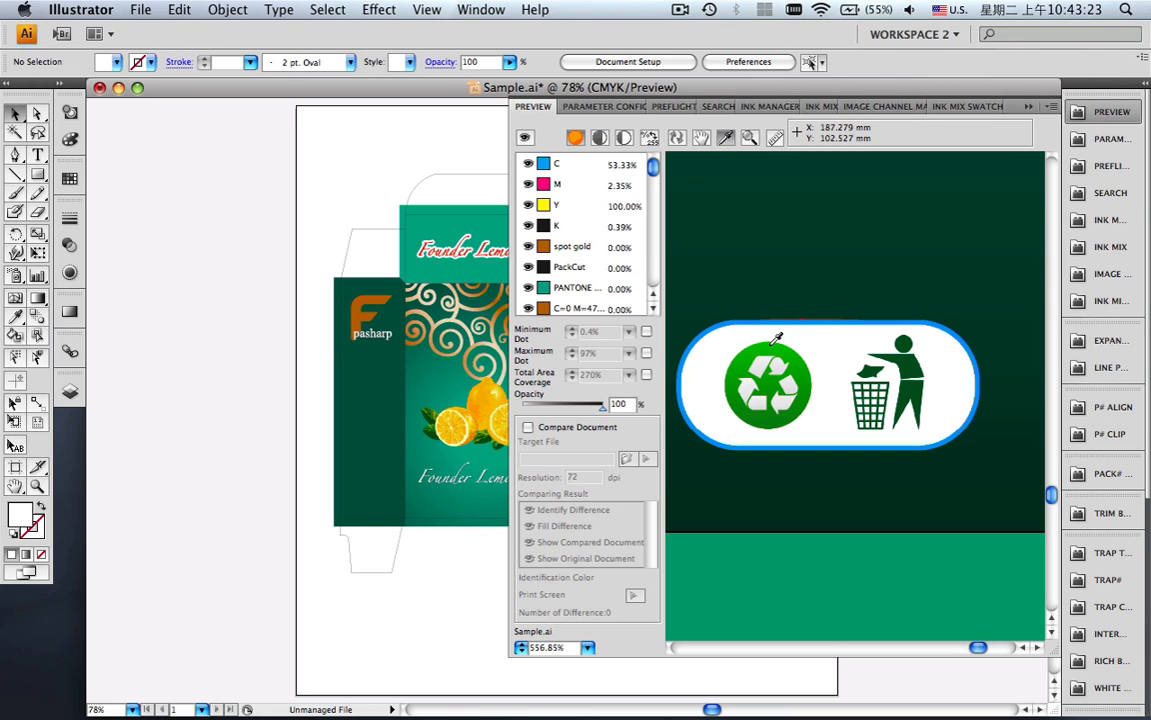
left_click(911, 345)
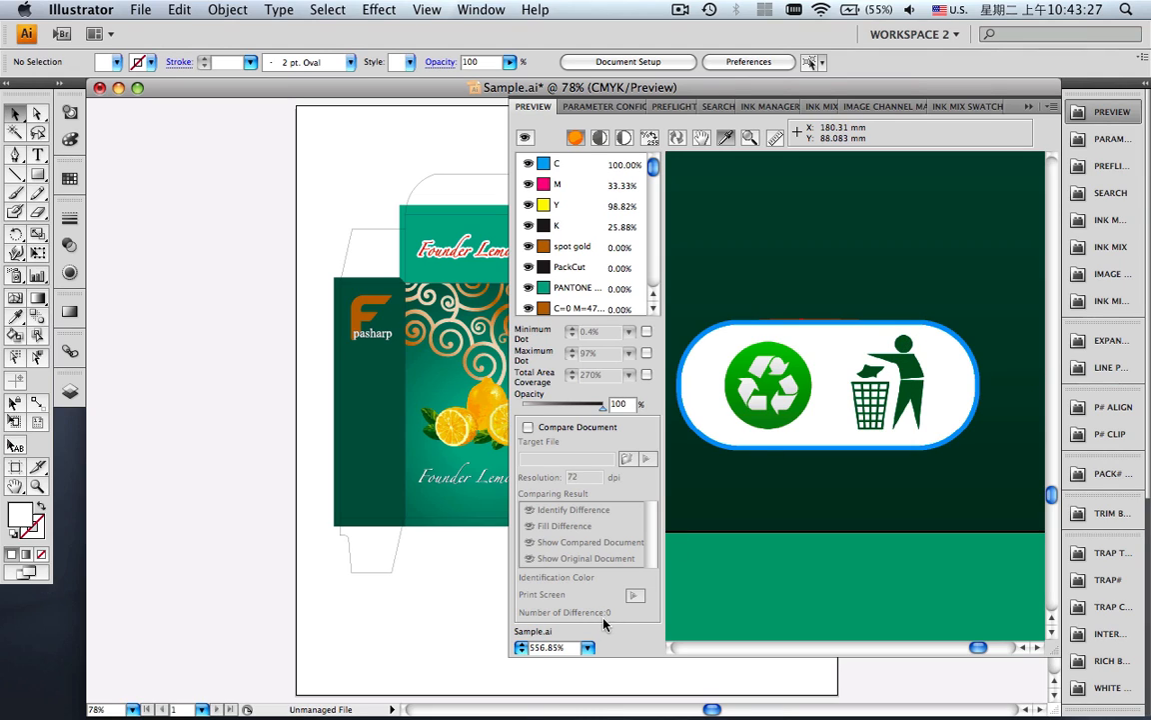
left_click(590, 647)
mouse_move(603, 706)
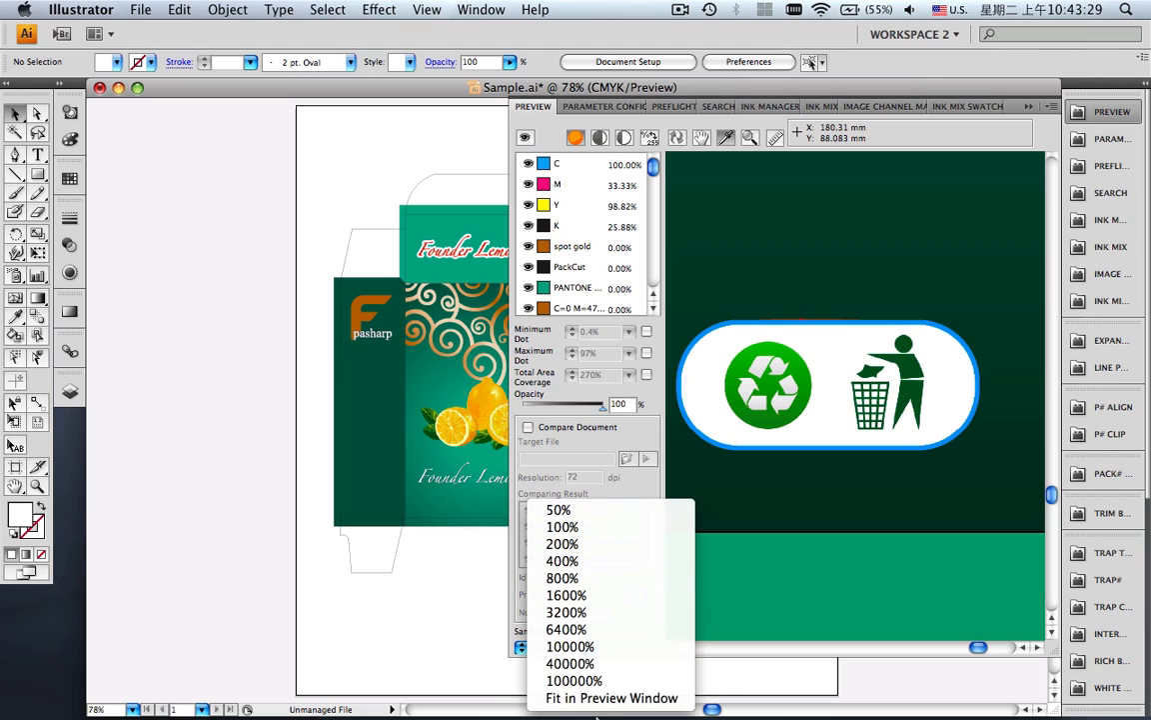
left_click(601, 700)
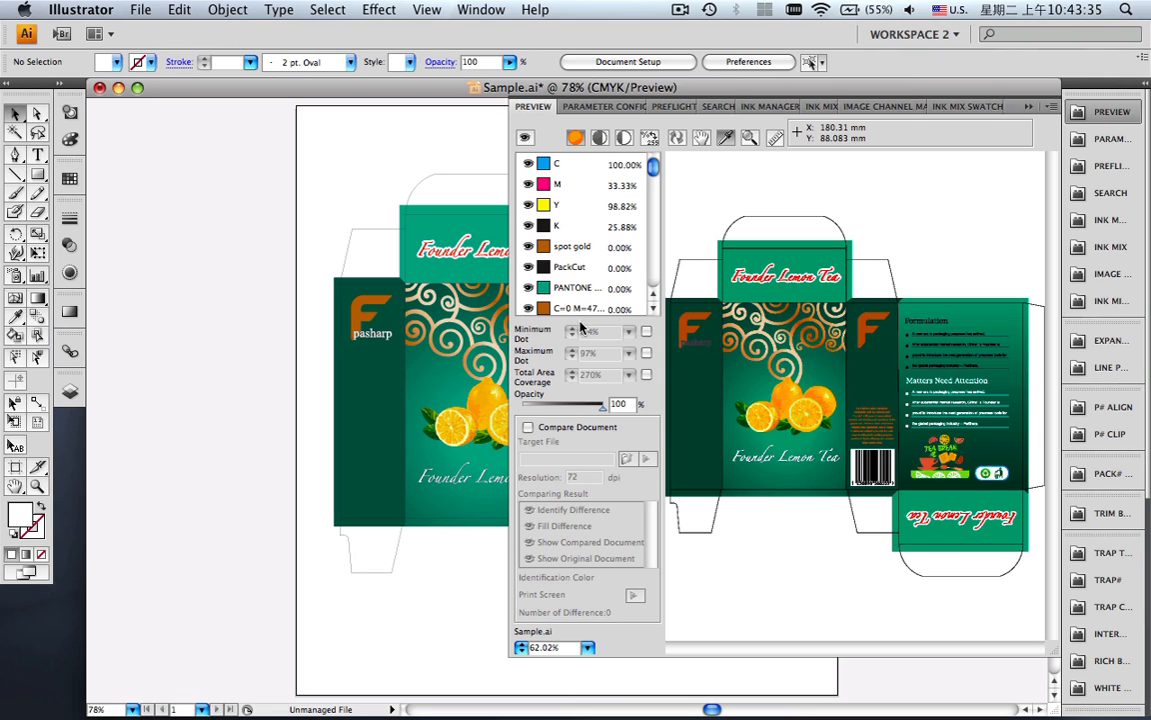
- Enable the Minimum Dot check at 5% and compare the flagged lemon area with the full-colour artwork
left_click(647, 332)
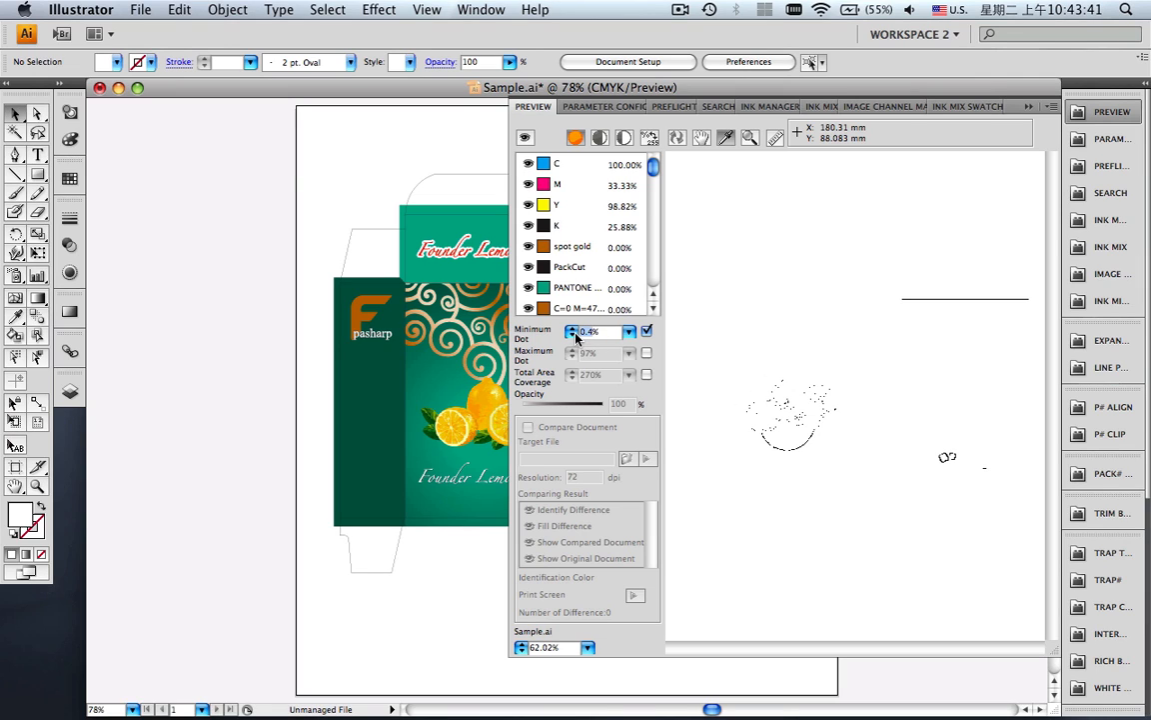
type("5")
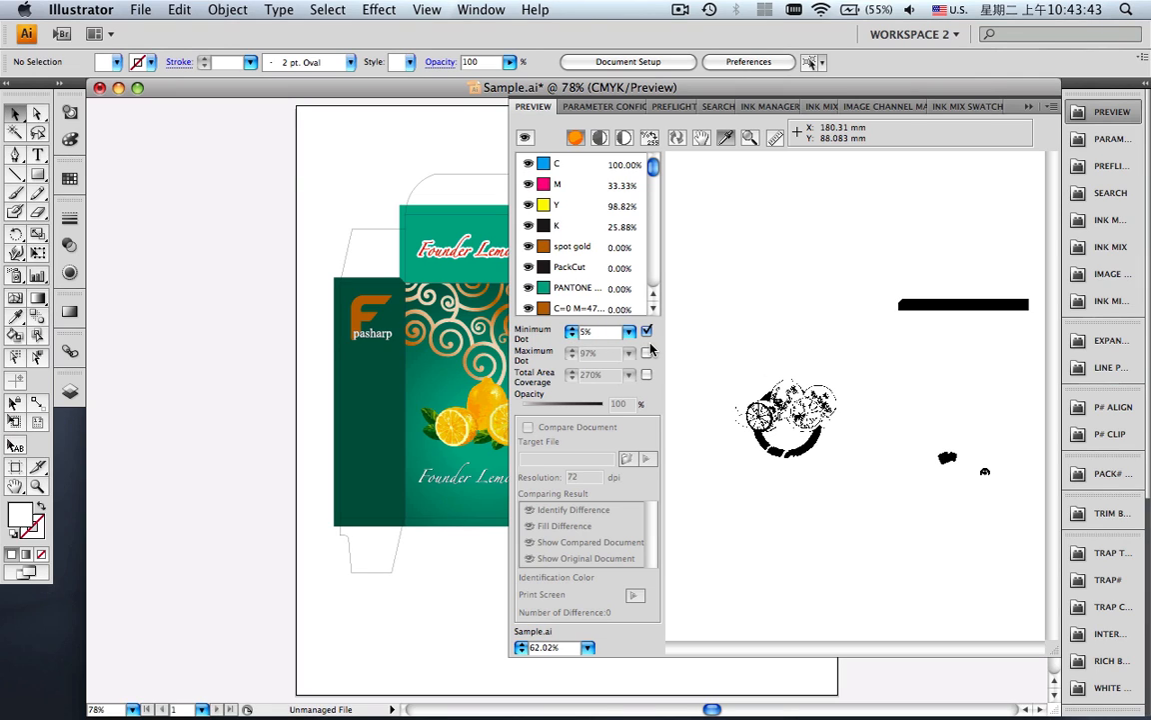
left_click(748, 145)
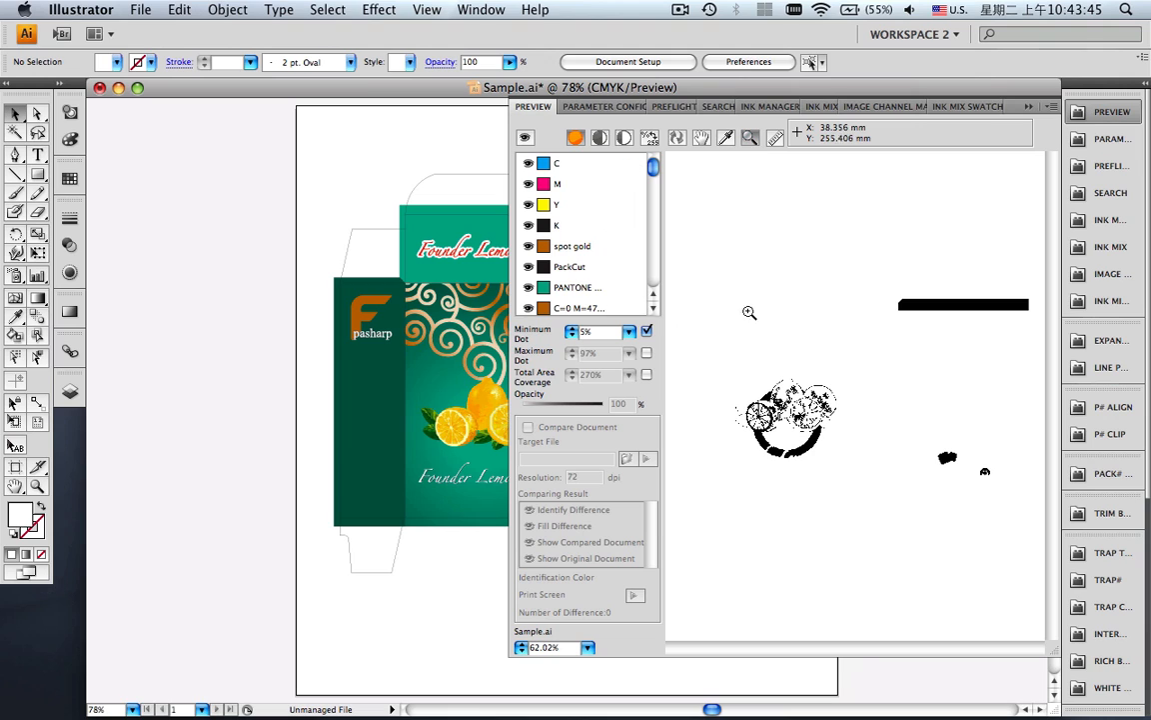
left_click_drag(727, 365, 850, 476)
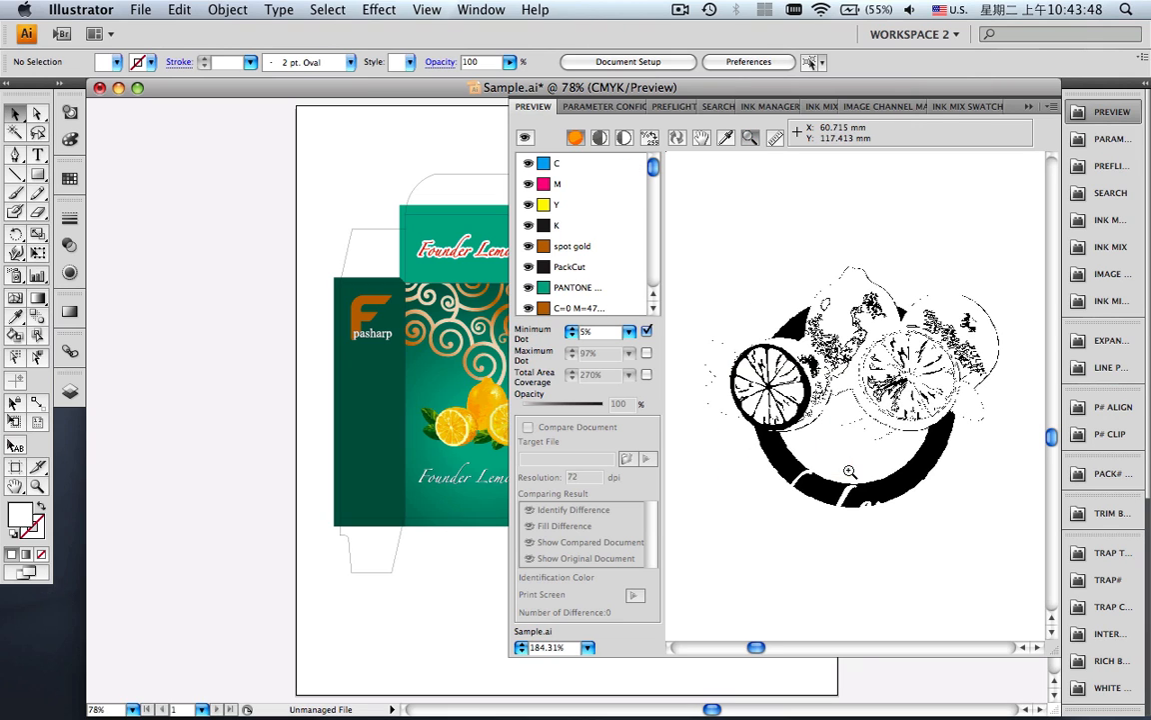
left_click(647, 331)
left_click(646, 332)
left_click(588, 647)
left_click(589, 646)
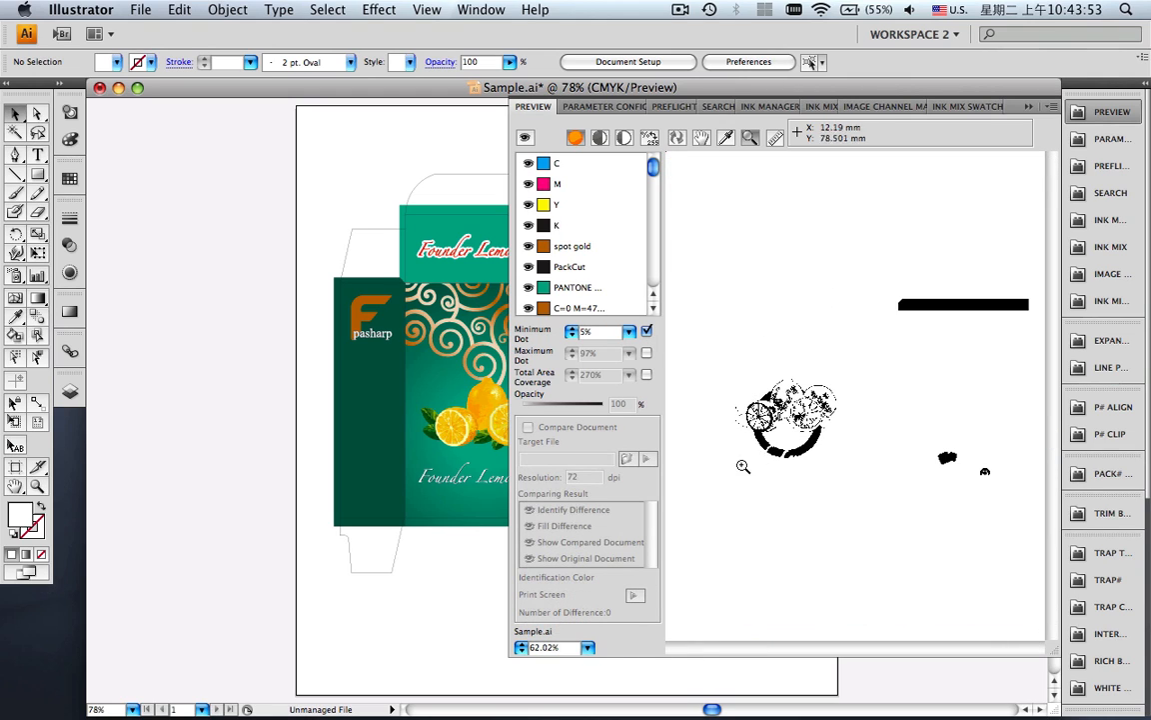
- Compare the flagged strip along the back panel's upper edge with the full-colour artwork
left_click_drag(870, 282, 1045, 352)
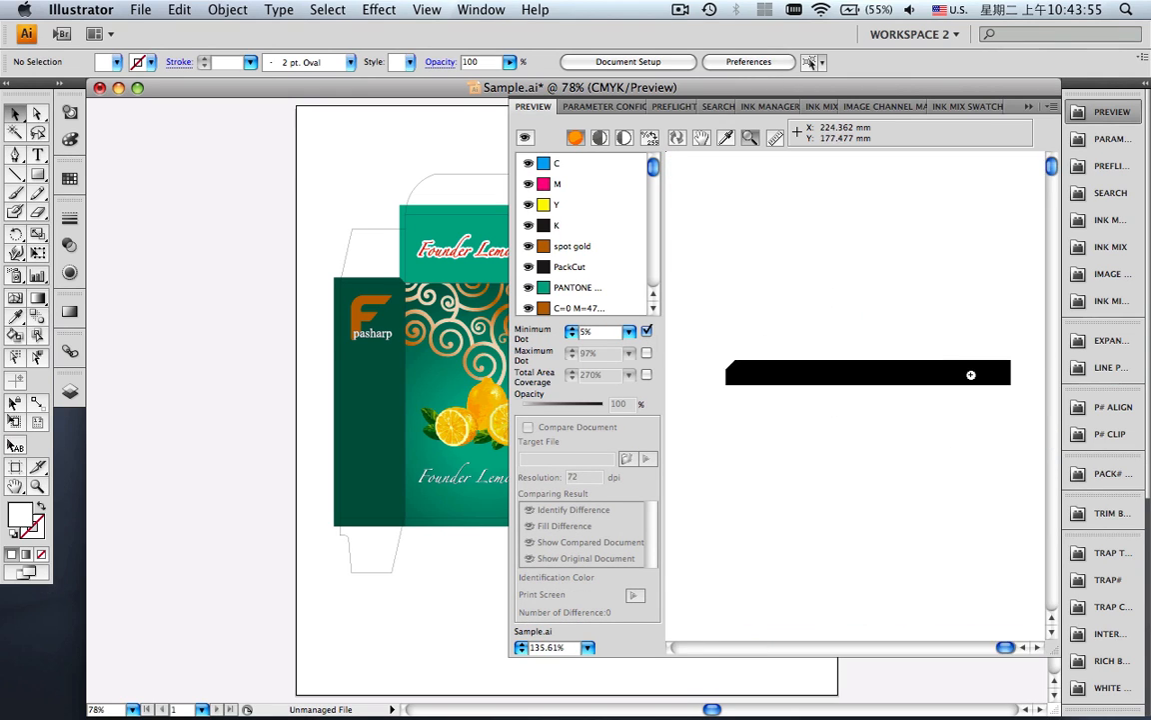
left_click(647, 332)
left_click(647, 332)
left_click(588, 647)
left_click(587, 647)
- Compare the flagged spots in the Tea Break and recycling graphics with the artwork, and turn off the Minimum Dot check
left_click_drag(915, 423, 1017, 508)
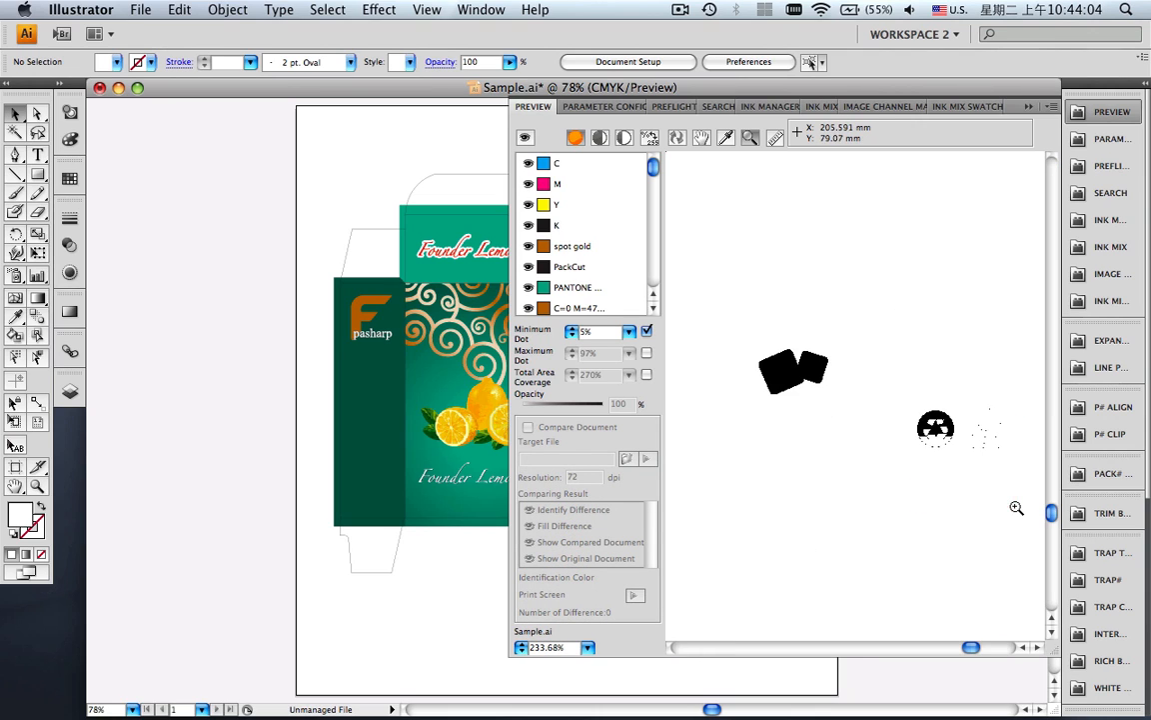
left_click(647, 332)
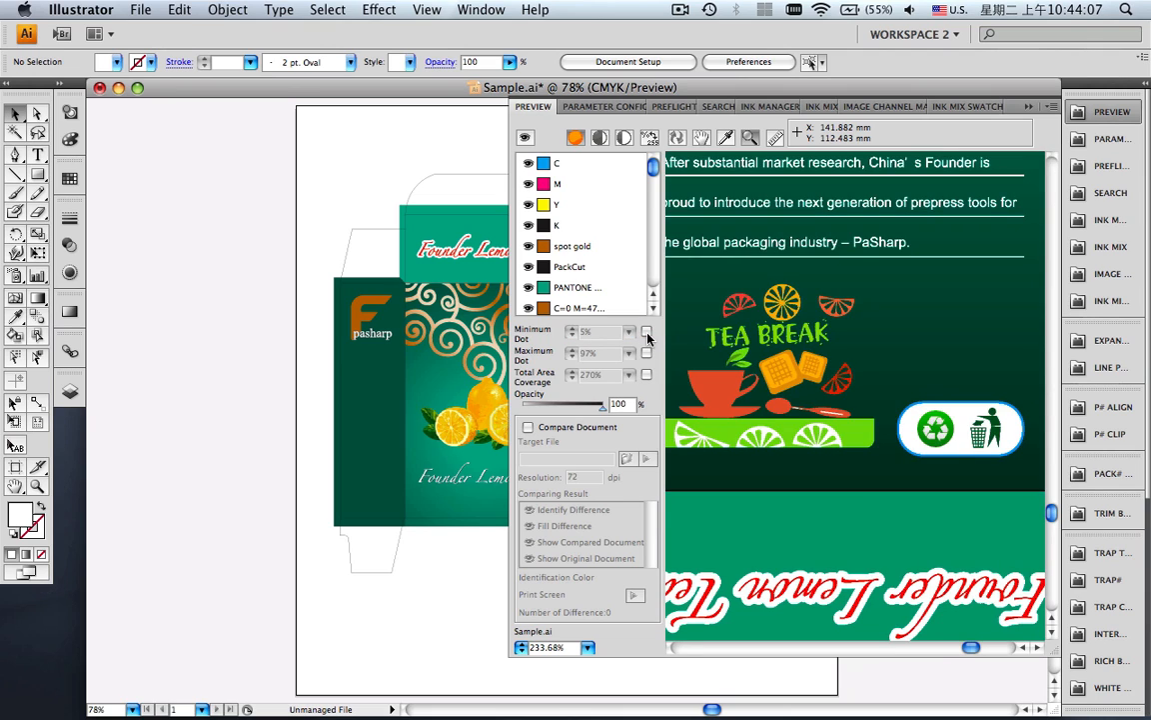
left_click(647, 333)
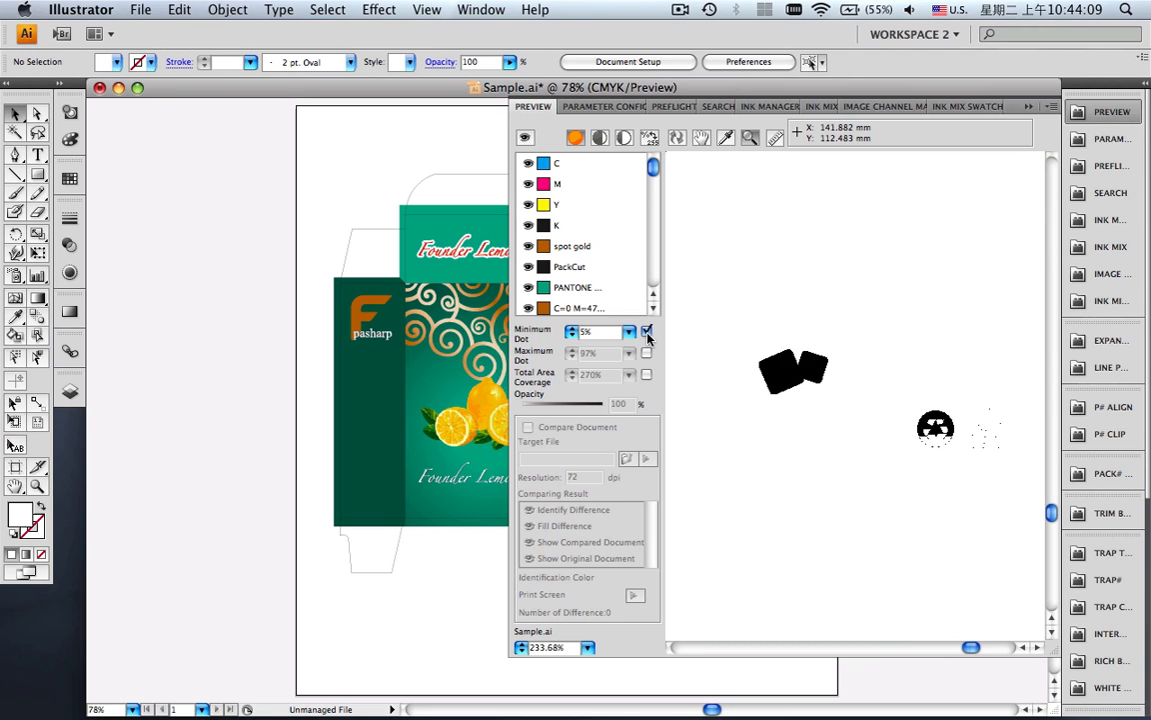
left_click(588, 646)
left_click(599, 646)
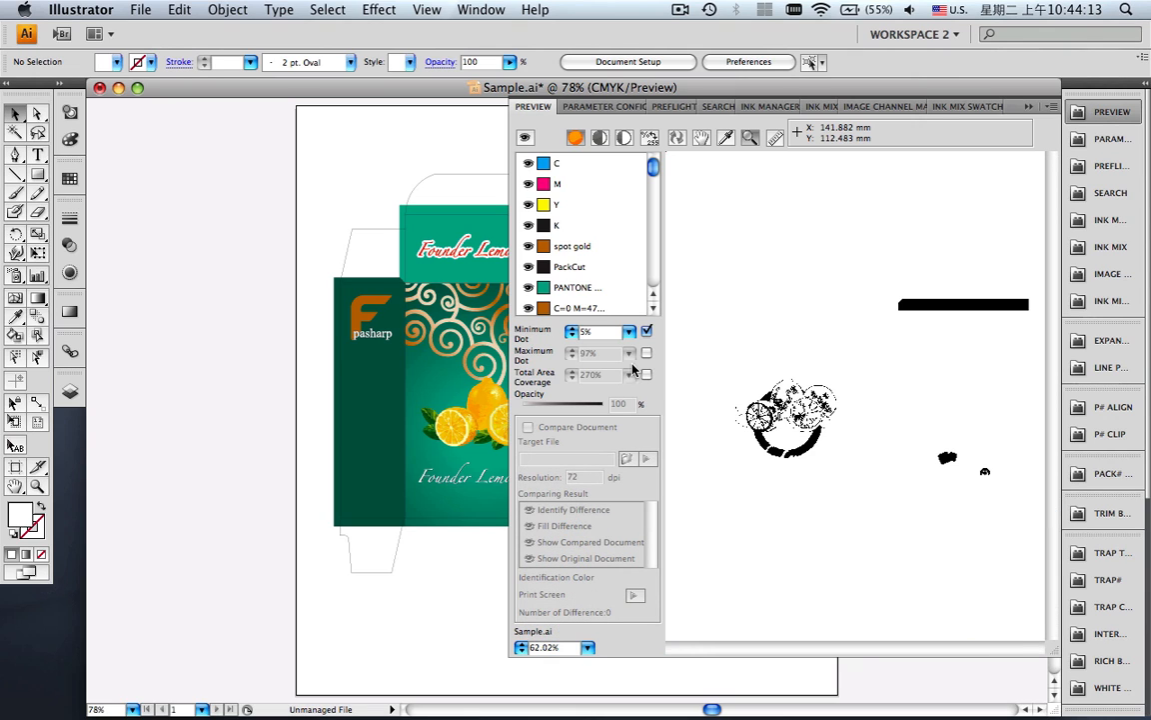
left_click(647, 333)
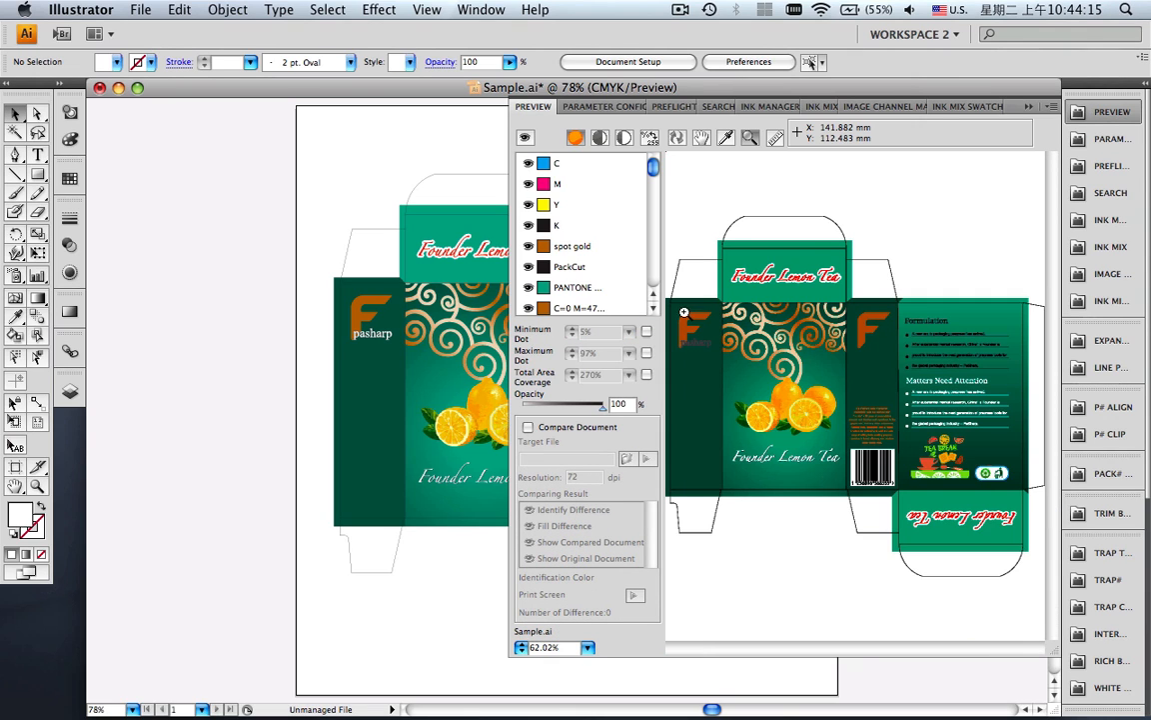
left_click(1023, 104)
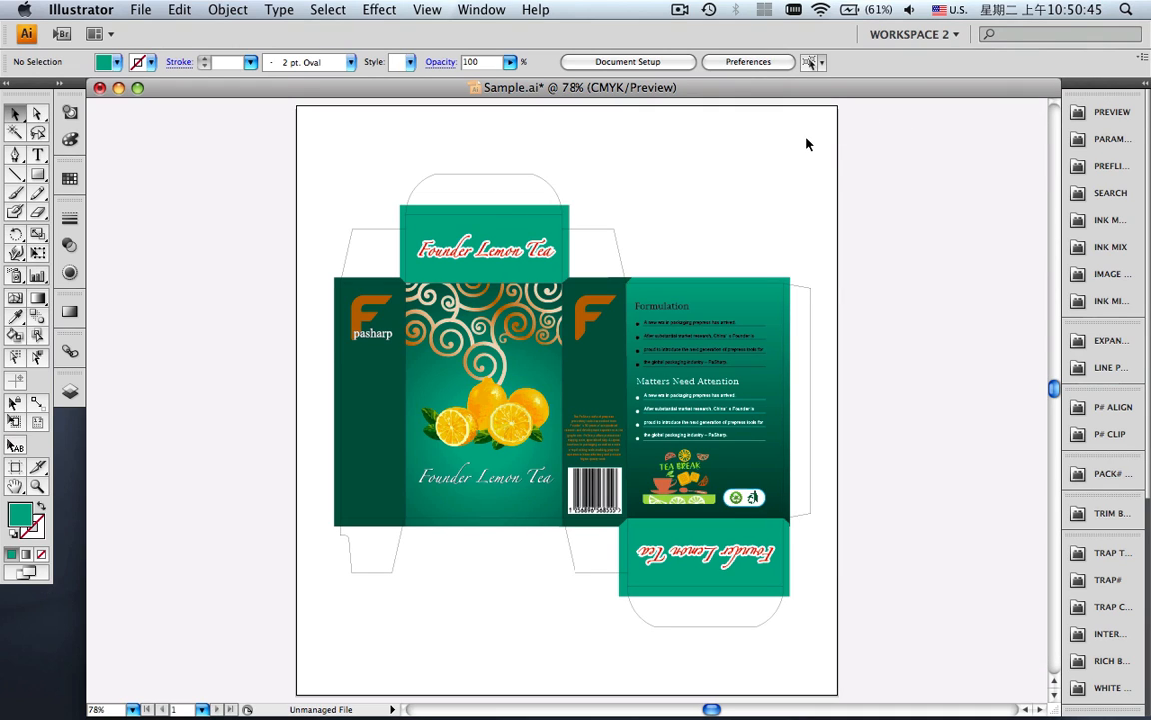
- Create a new CMYK process colour swatch from the green fill of the upper Founder Lemon Tea flap
left_click(60, 85)
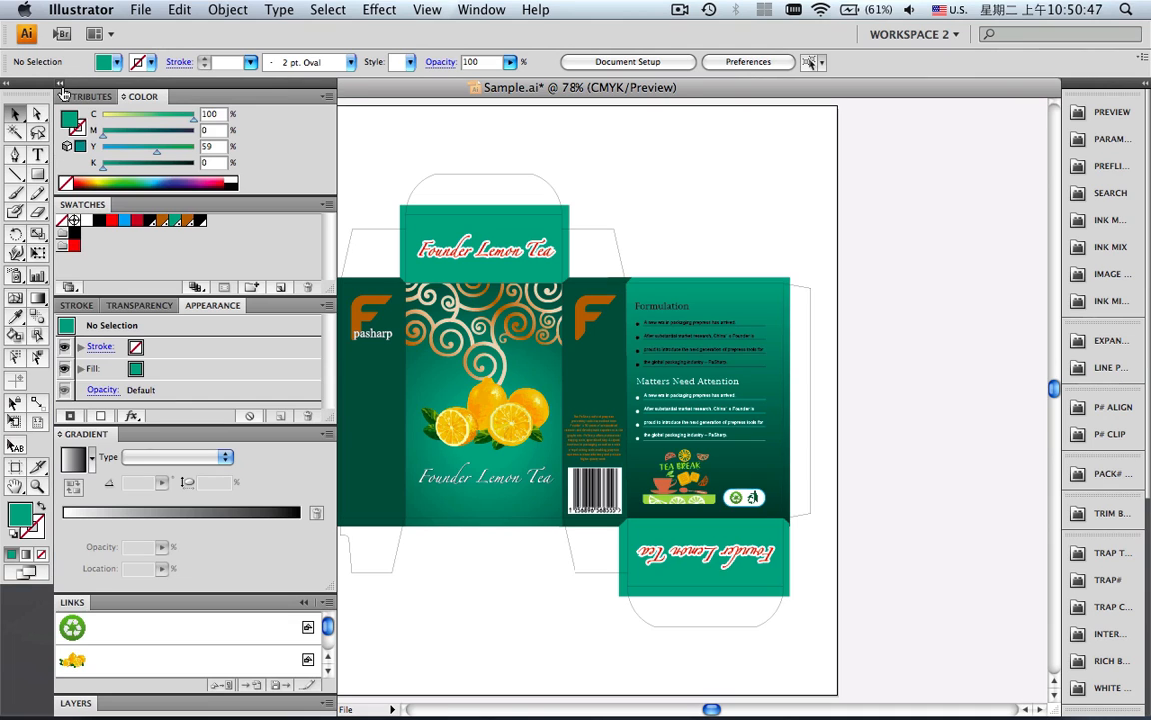
left_click(428, 234)
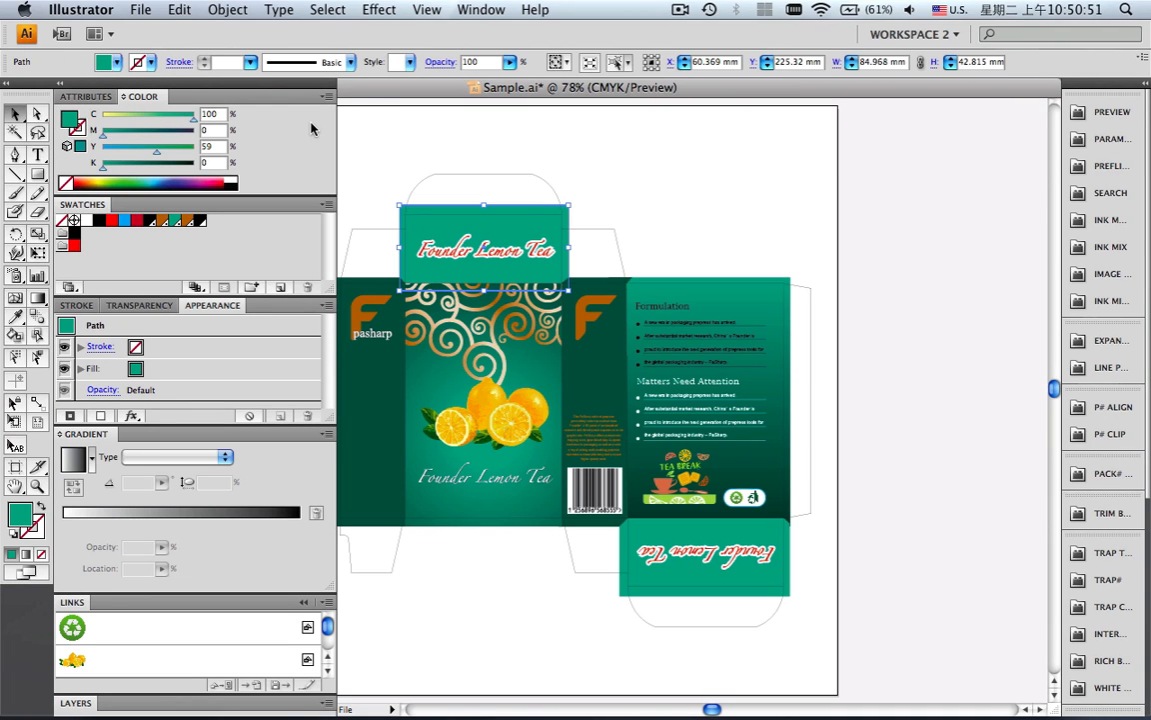
left_click(326, 97)
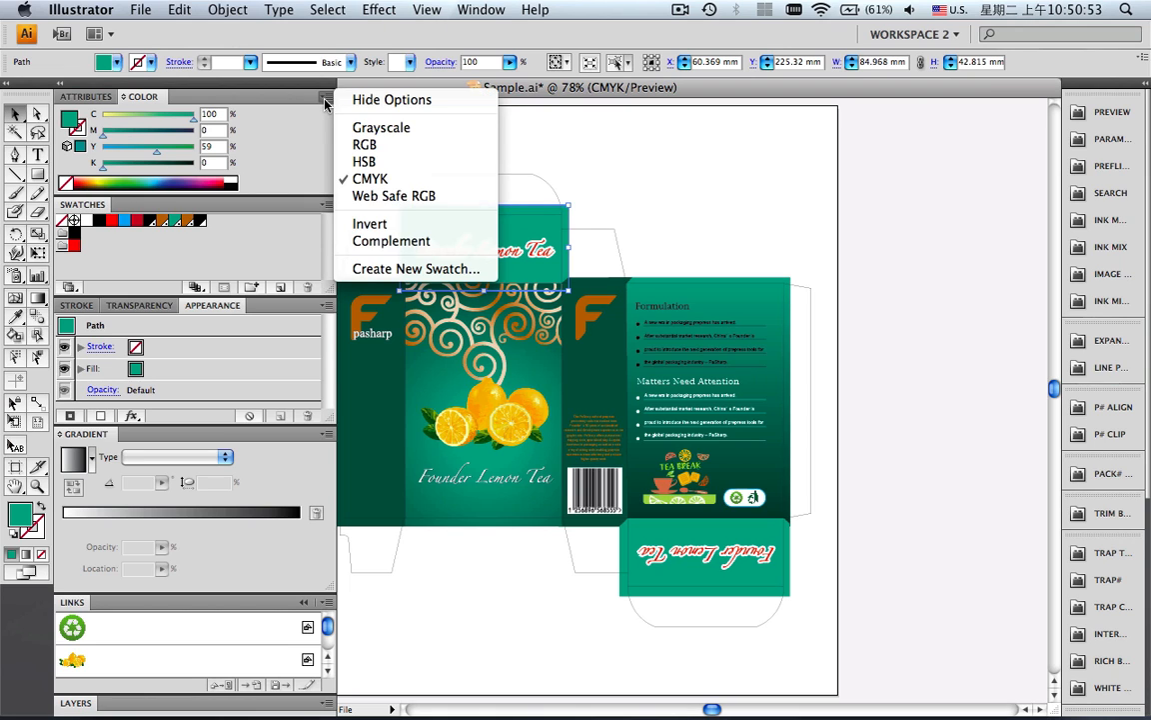
left_click(411, 268)
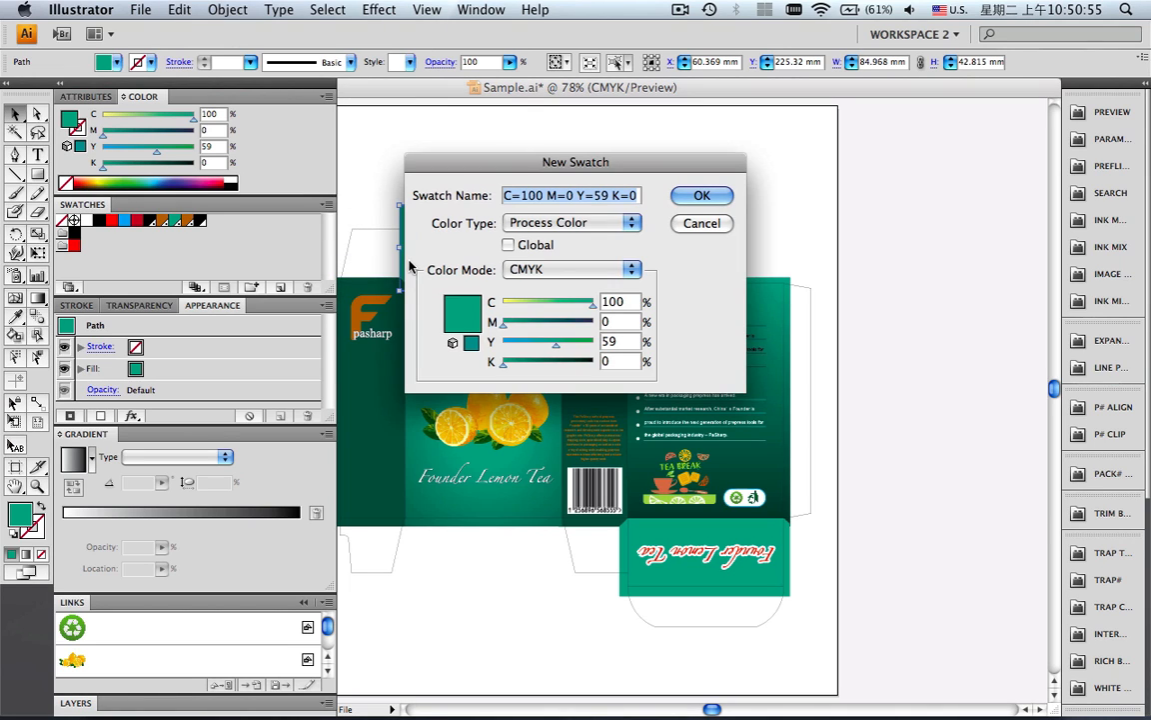
left_click(683, 200)
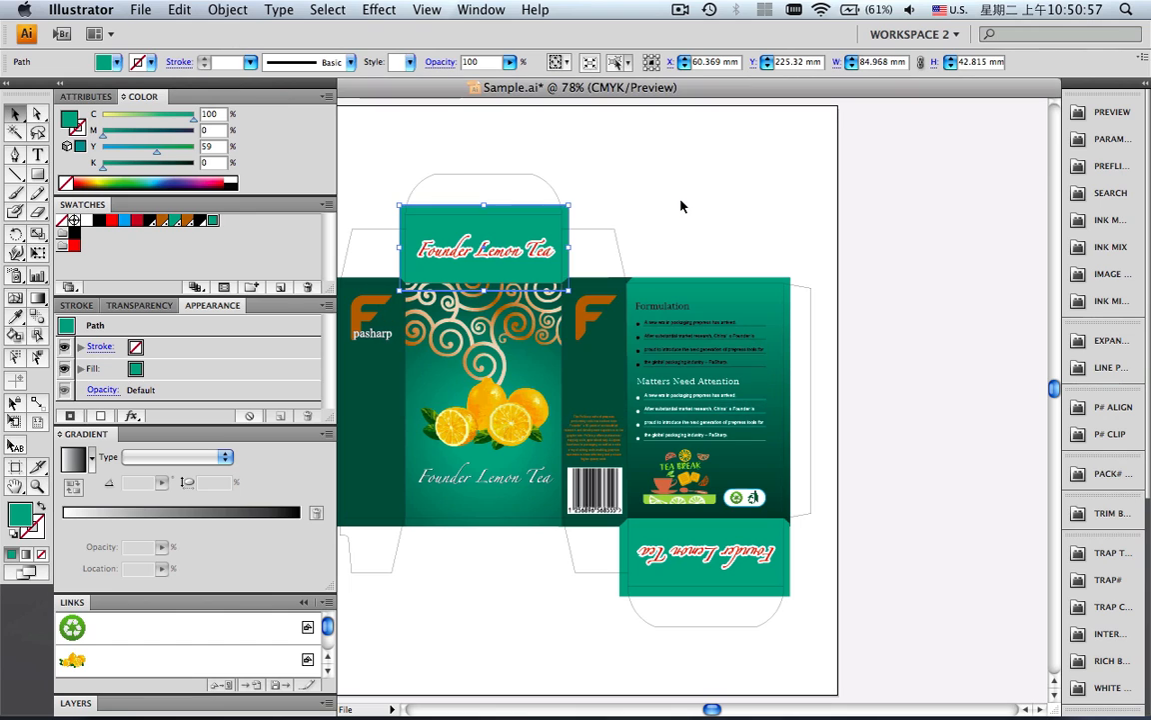
- Search the document for objects matching the new green swatch, using it as the Color condition
left_click(1104, 193)
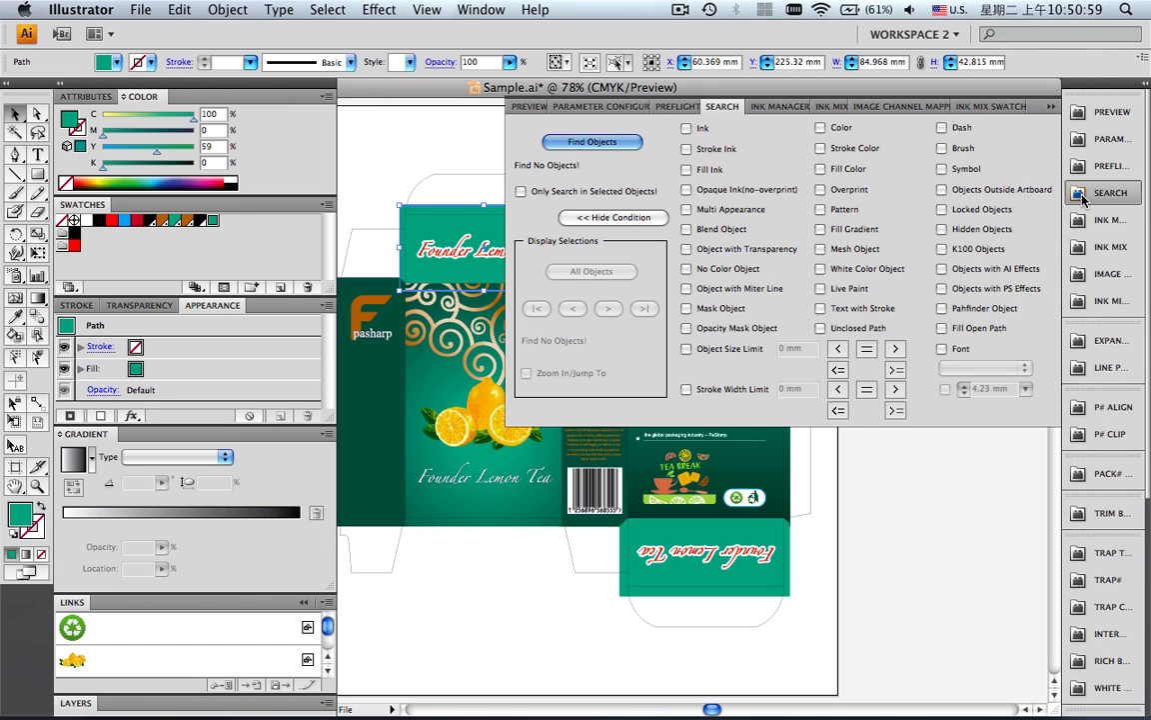
left_click(821, 127)
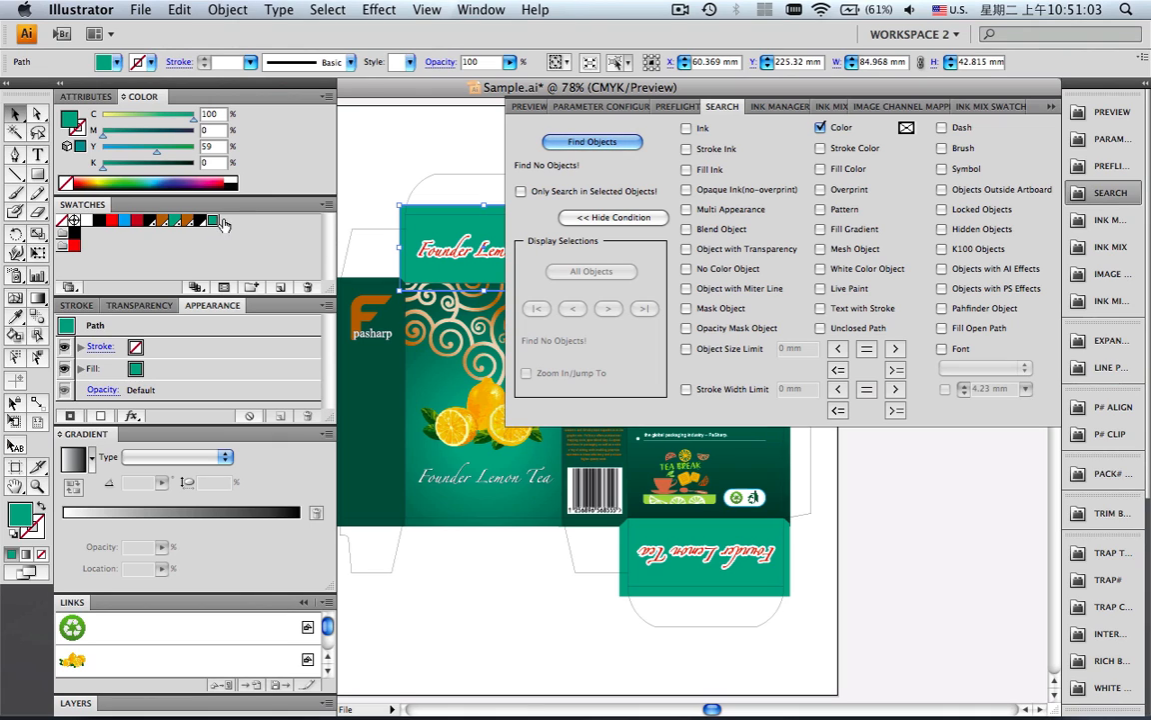
left_click_drag(214, 224, 909, 135)
left_click(616, 143)
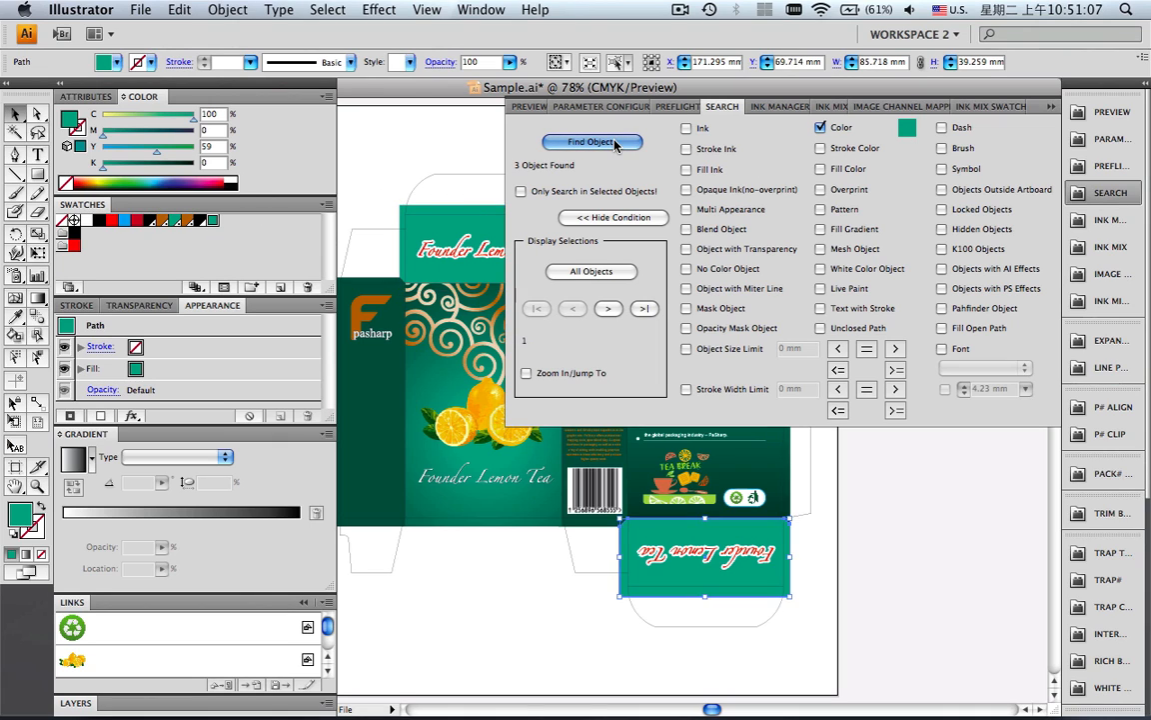
- Hide the search conditions, select all found objects and step to the next individual match
left_click(614, 217)
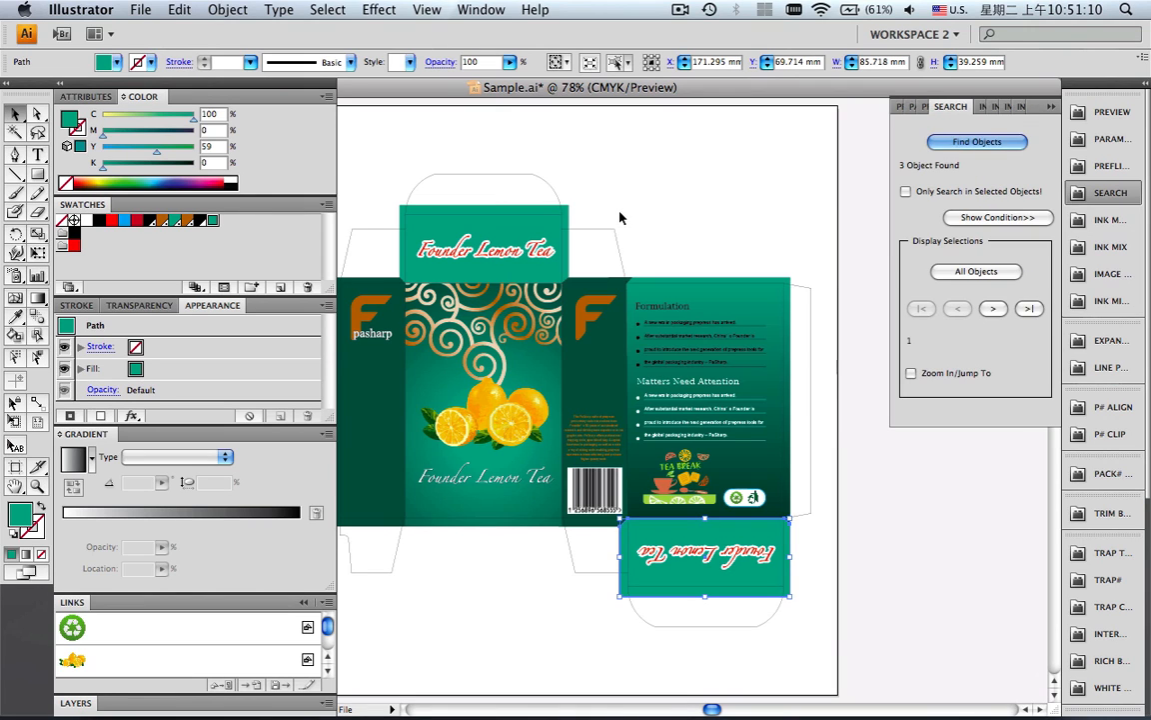
left_click(954, 274)
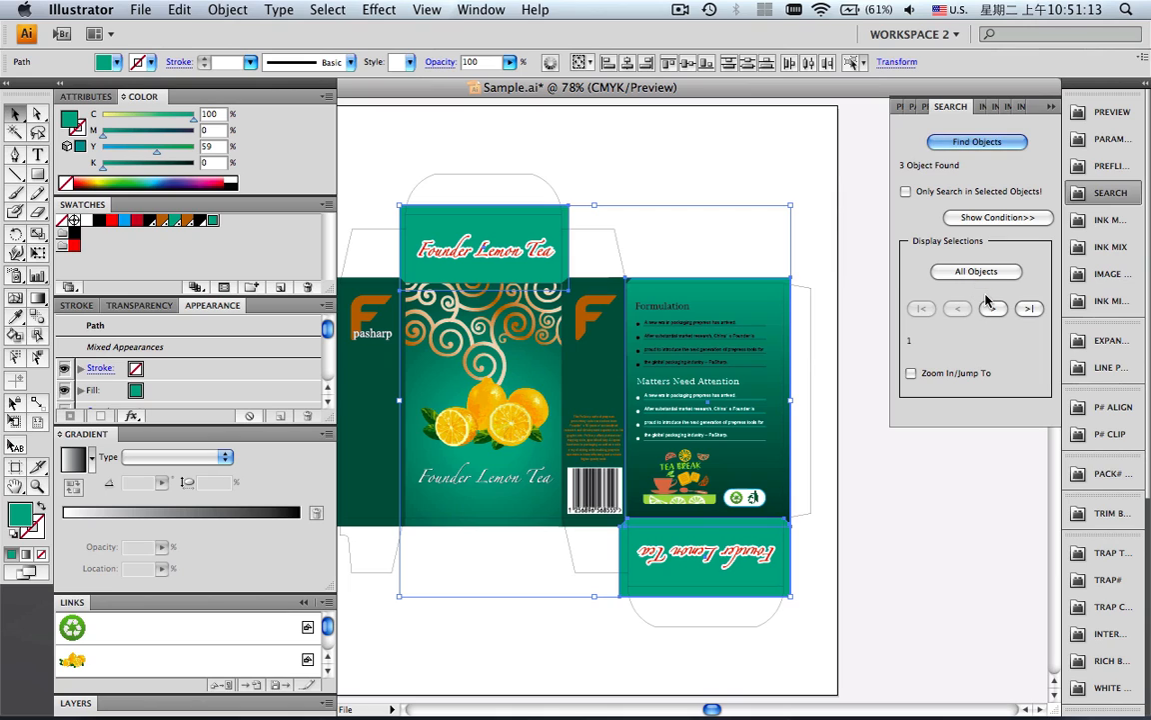
left_click(991, 310)
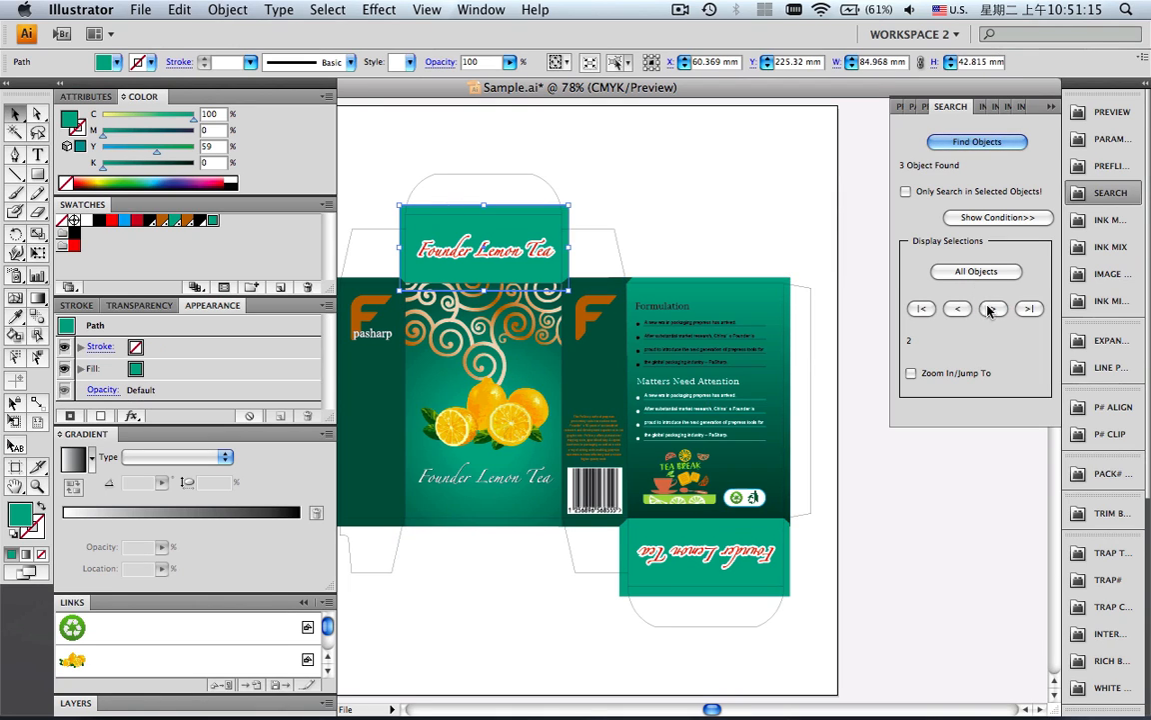
- Apply the PANTONE Green C spot swatch to the upper flap and to the solid green fill of the Formulation panel
left_click(175, 222)
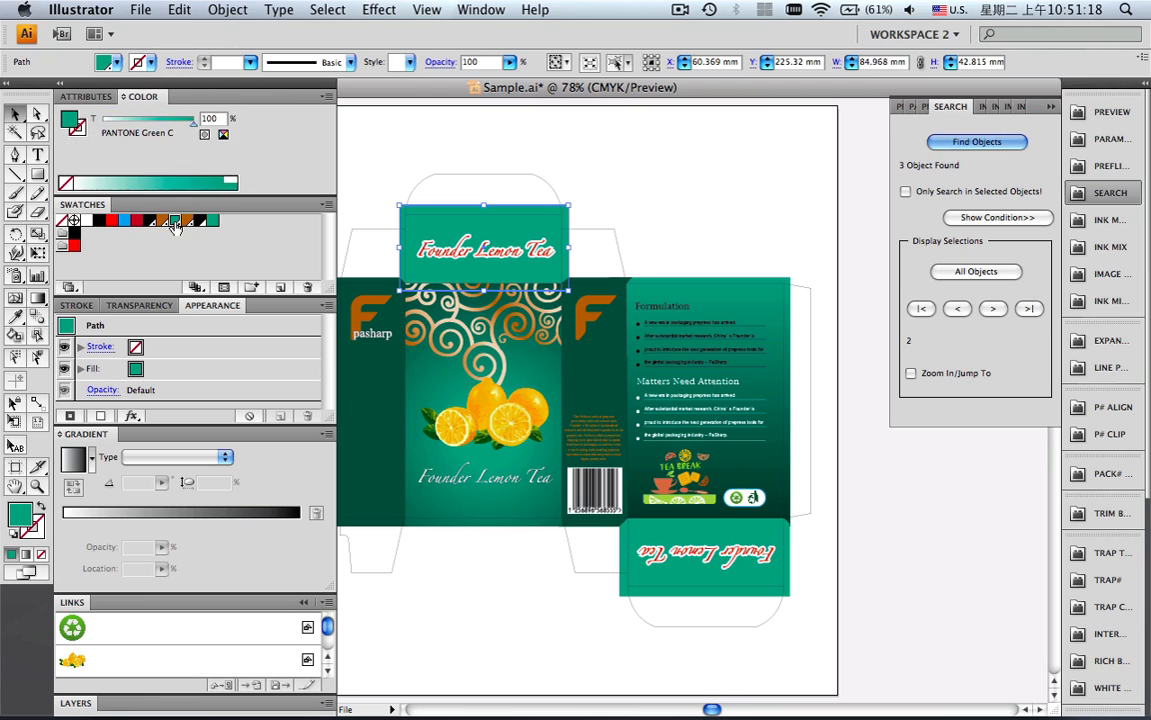
left_click(993, 309)
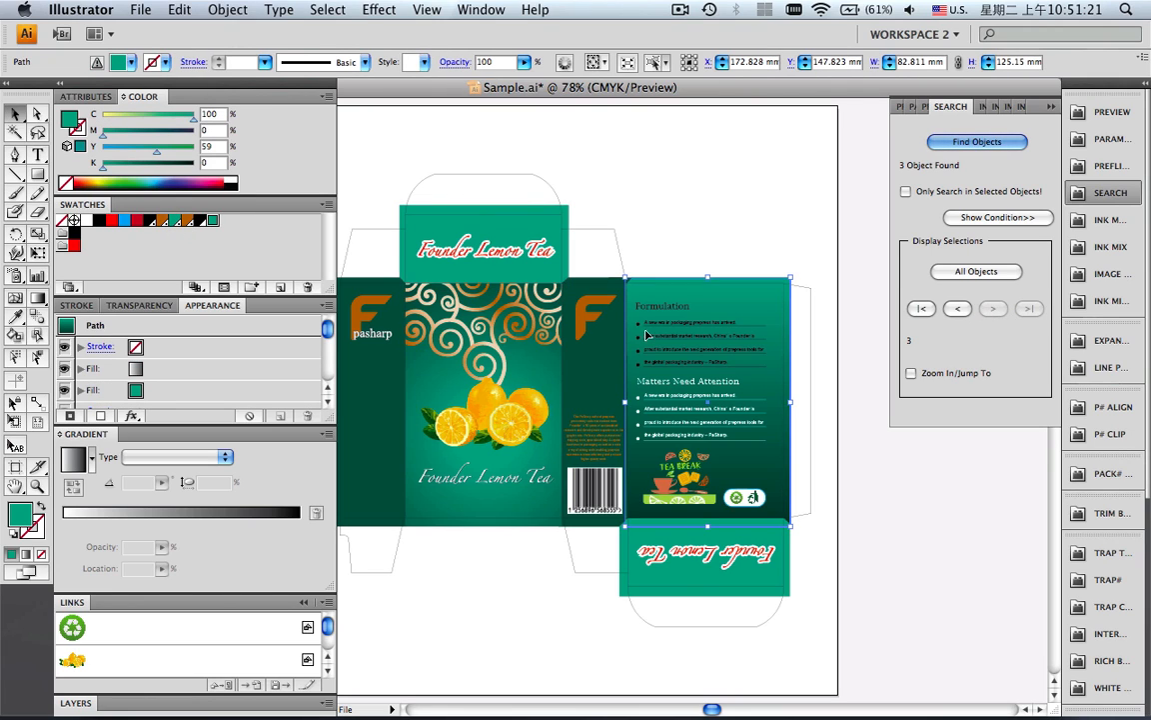
left_click(141, 389)
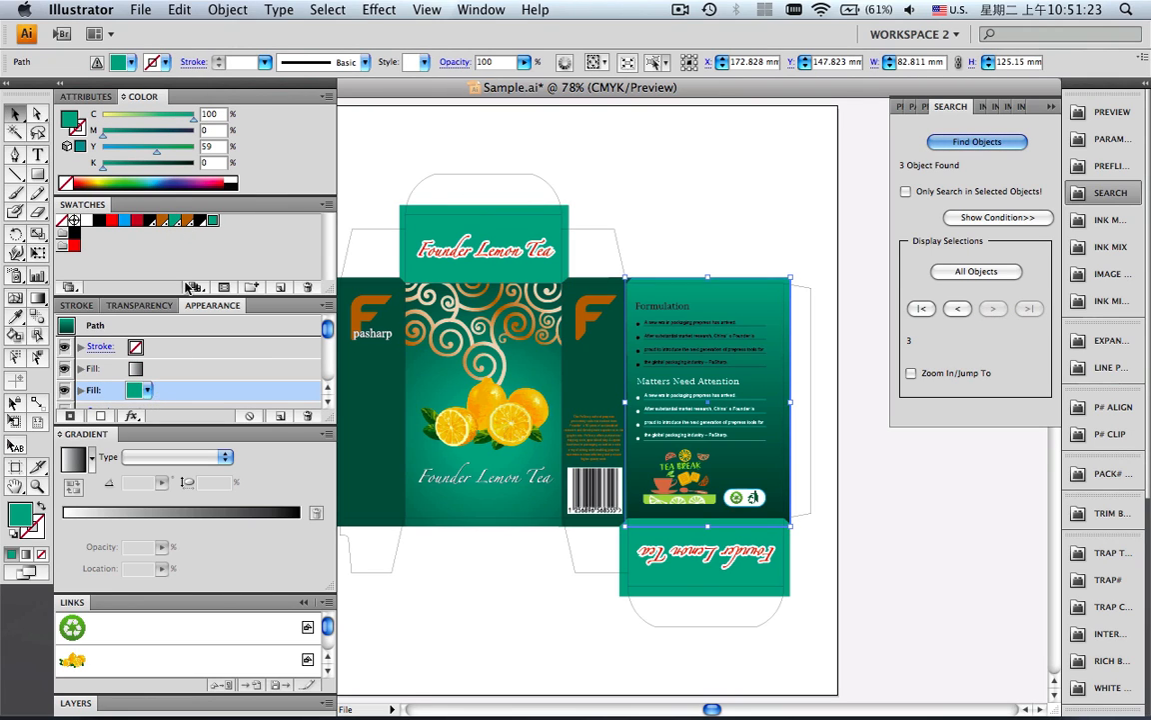
left_click(175, 220)
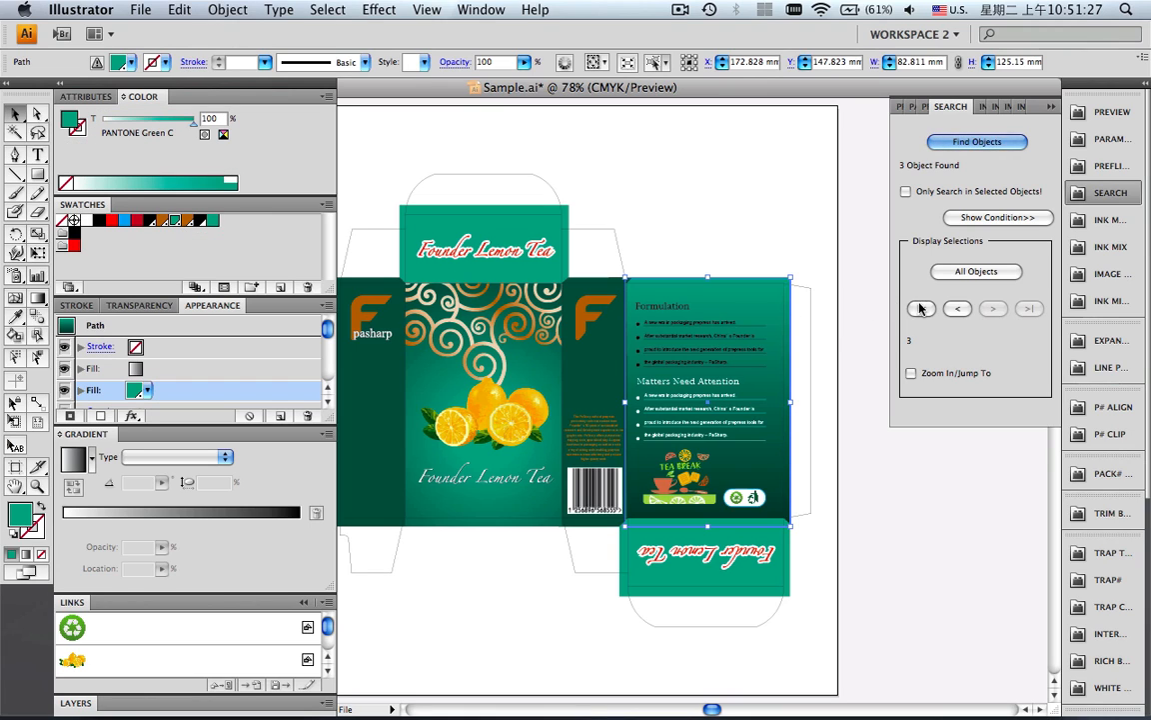
- Go back to the first found object, the lower Founder Lemon Tea flap, recolour it with PANTONE Green C, and collapse the panels
left_click(951, 309)
left_click(951, 309)
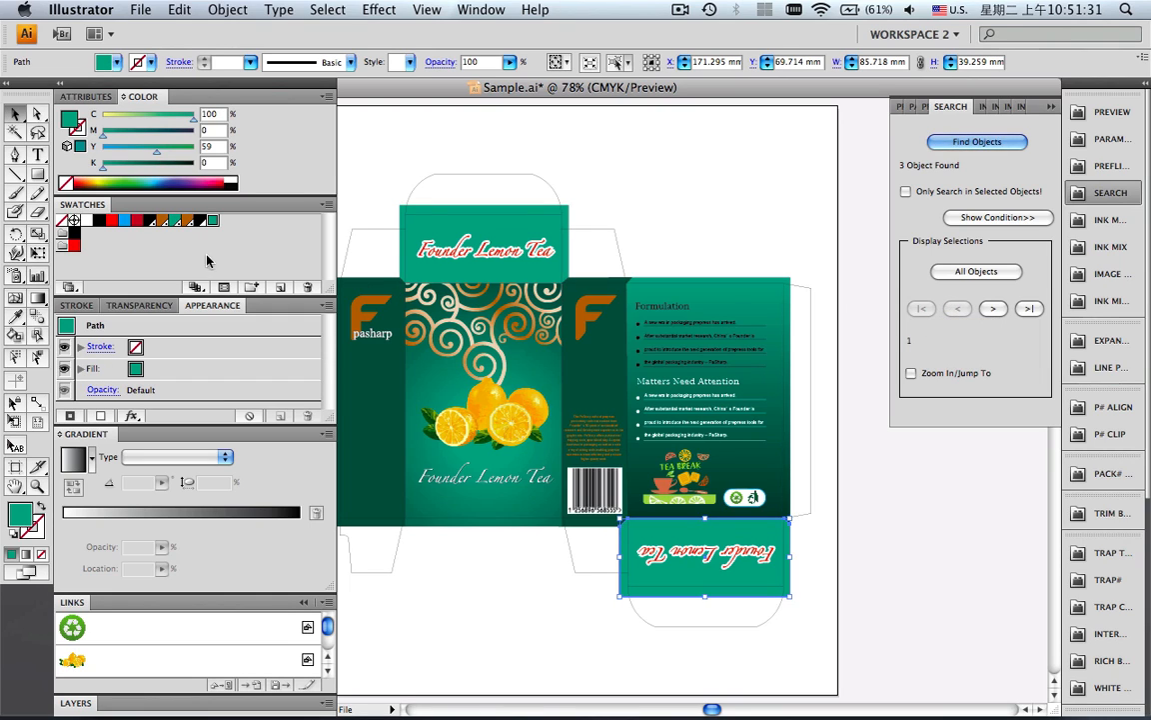
left_click(174, 221)
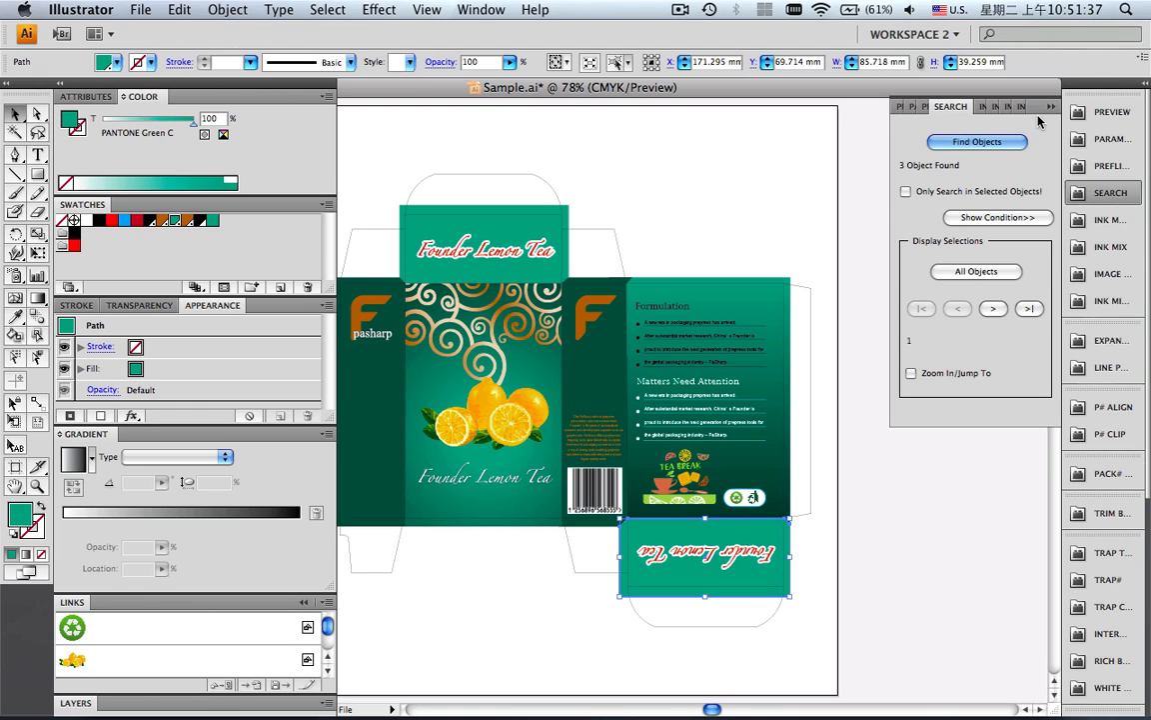
left_click(945, 106)
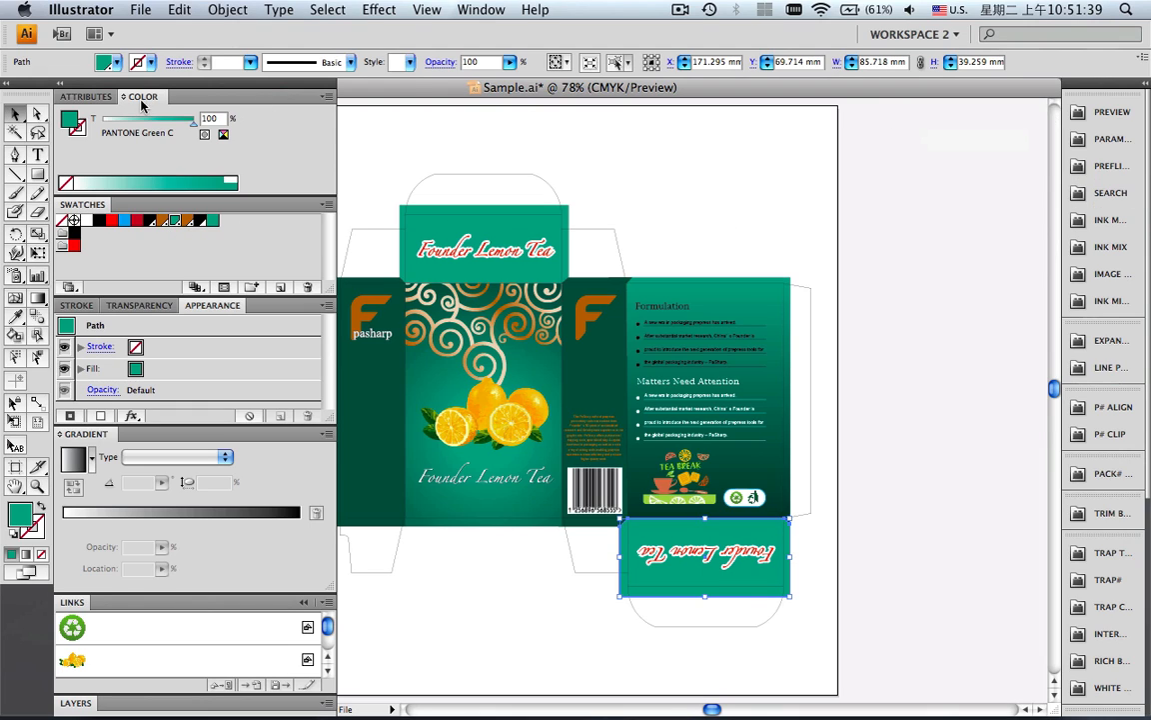
double_click(62, 84)
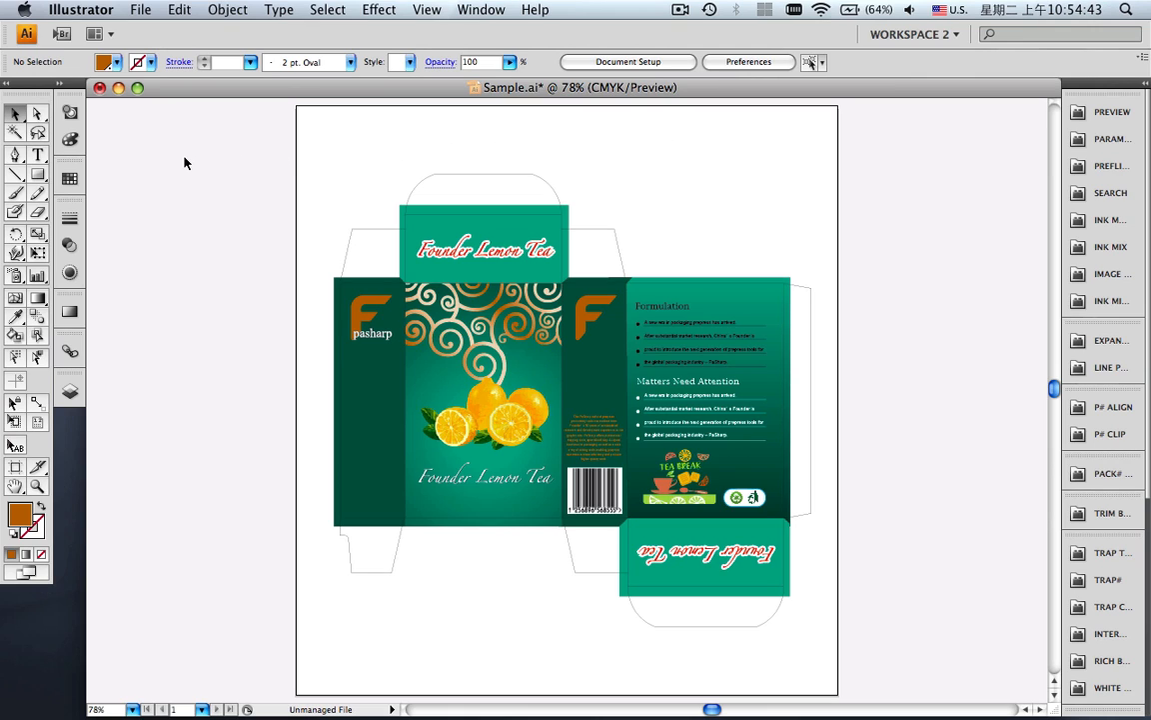
- Create a CMYK process swatch, C=100 M=0 Y=59 K=60, from the dark green side panel carrying the pasharp logo
double_click(62, 86)
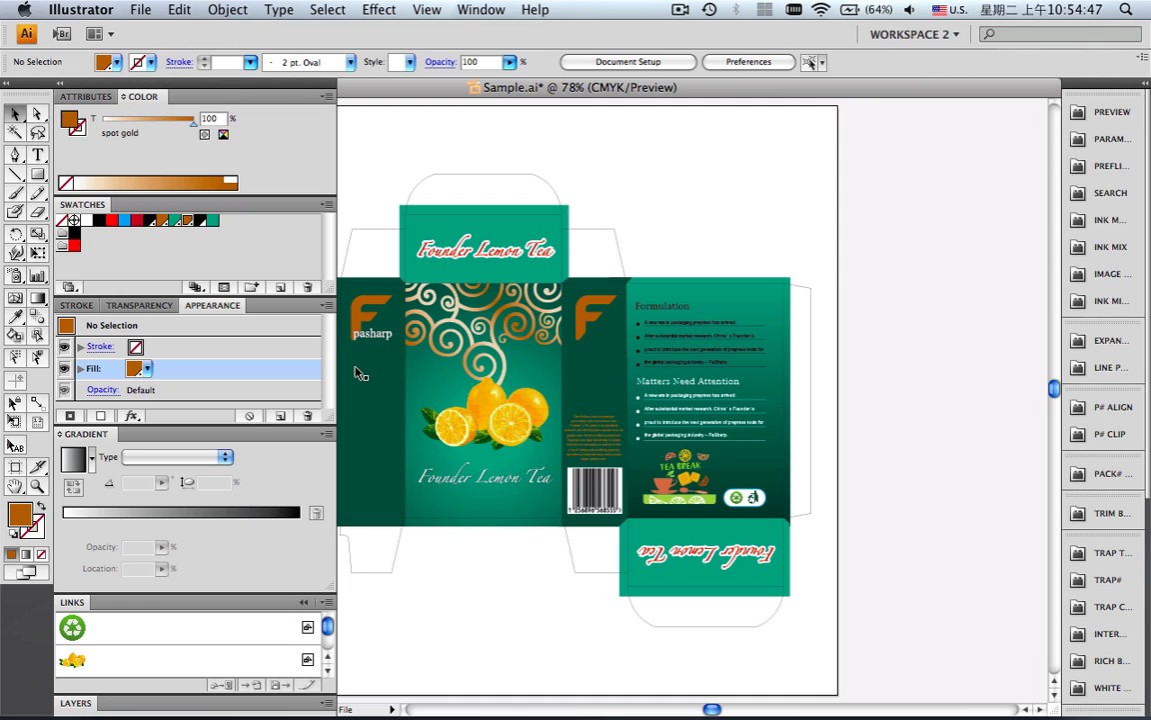
left_click(349, 294)
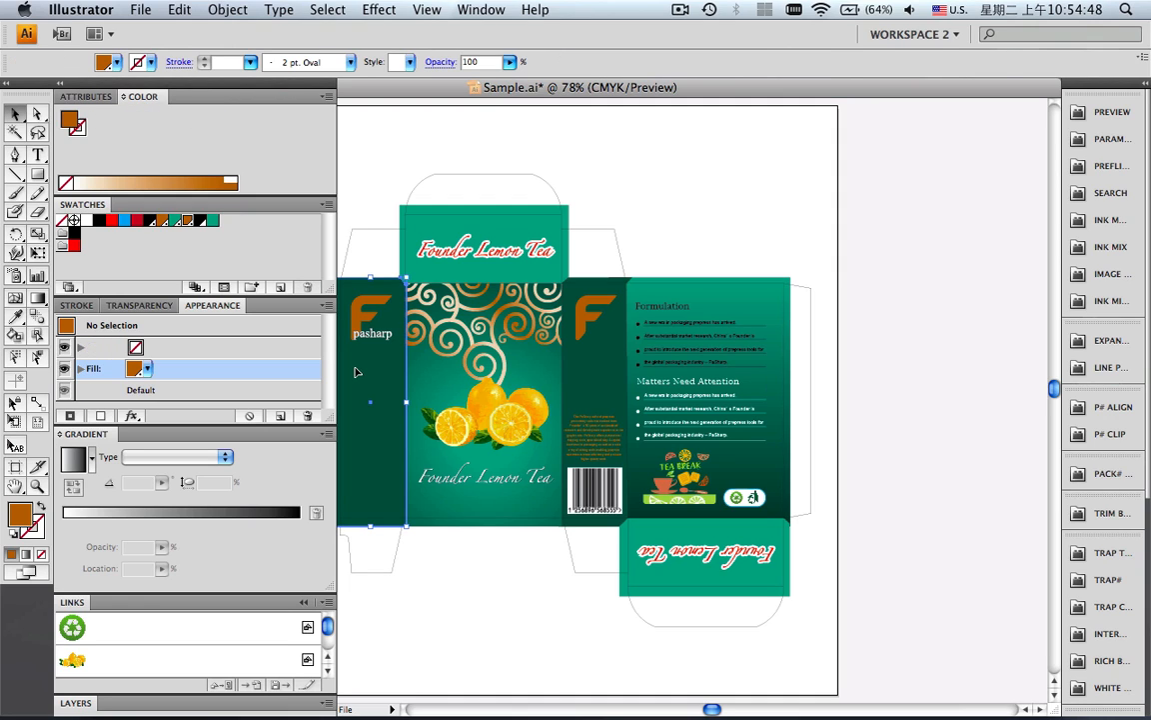
left_click(327, 97)
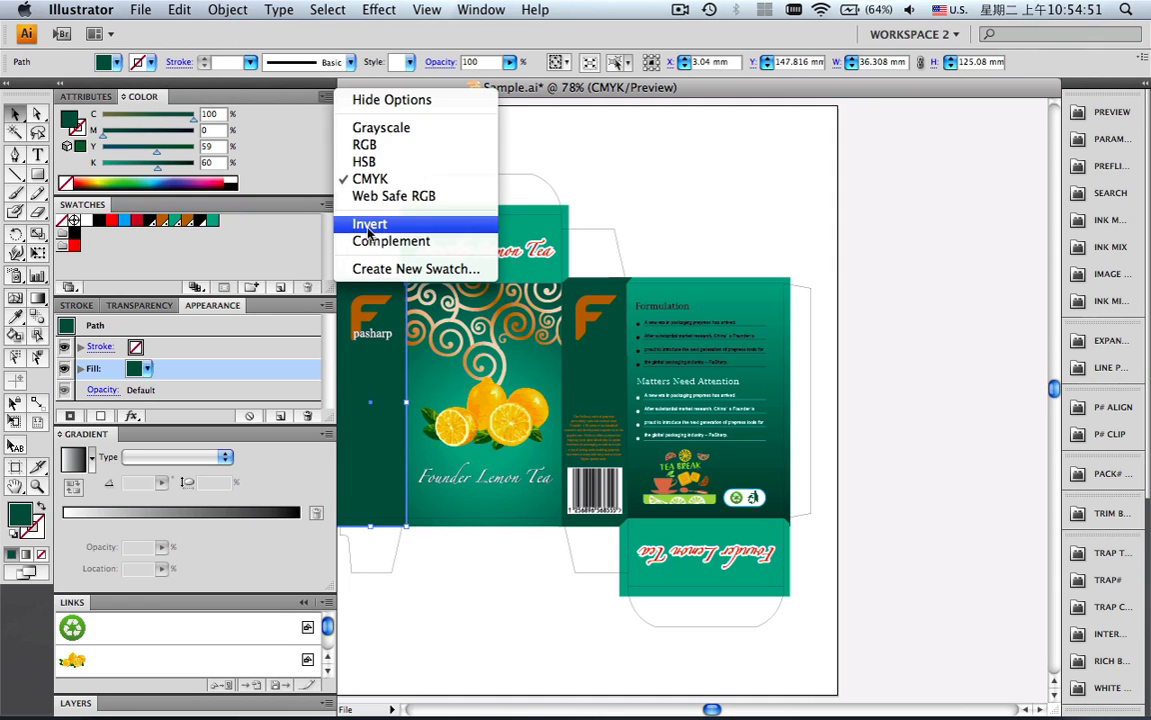
left_click(356, 266)
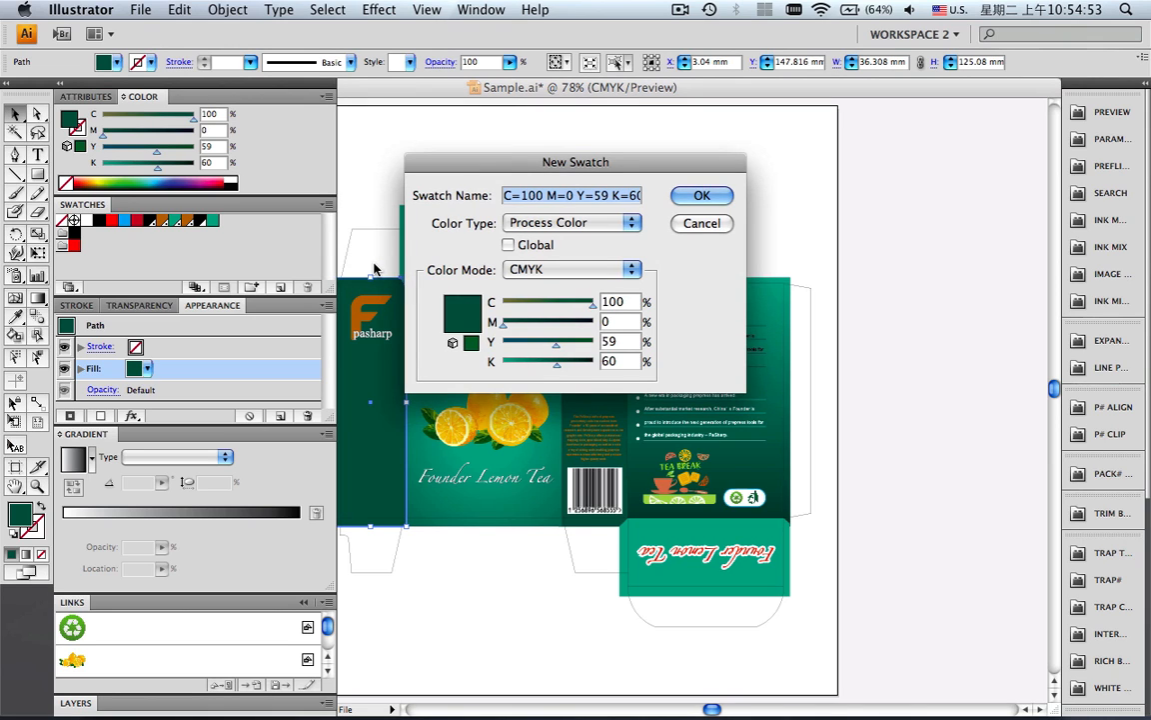
left_click(700, 196)
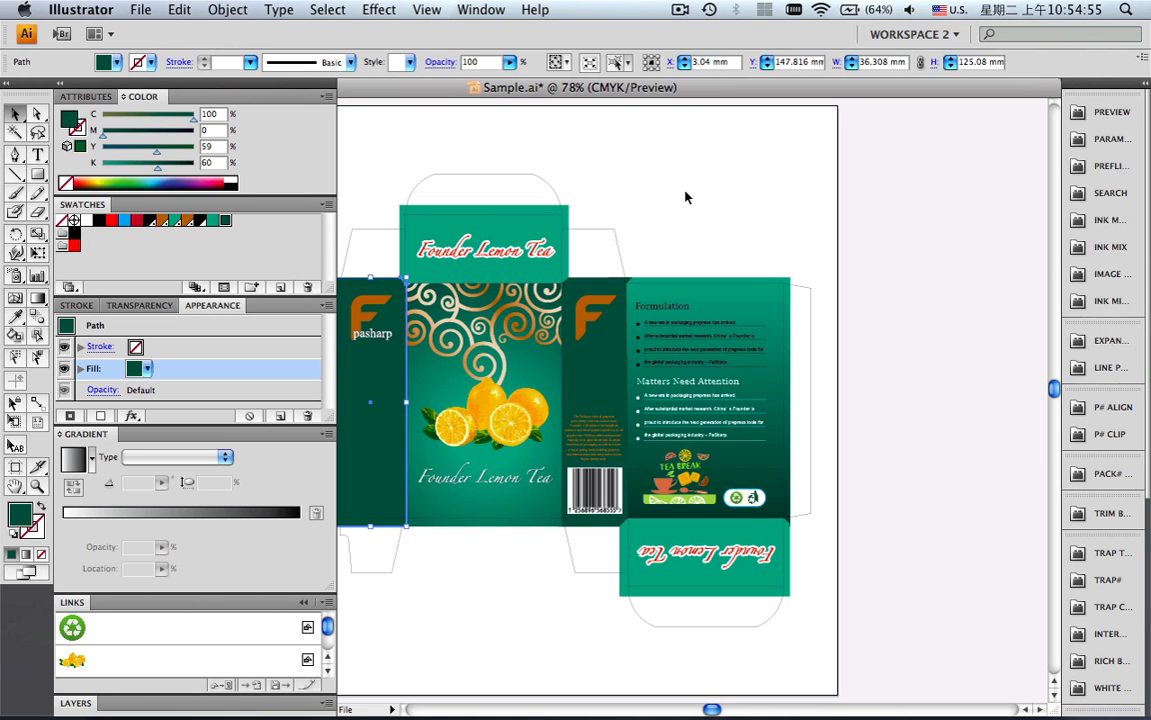
- Search the document for objects using the new dark green swatch as the Color condition, and select all objects found
left_click(1108, 193)
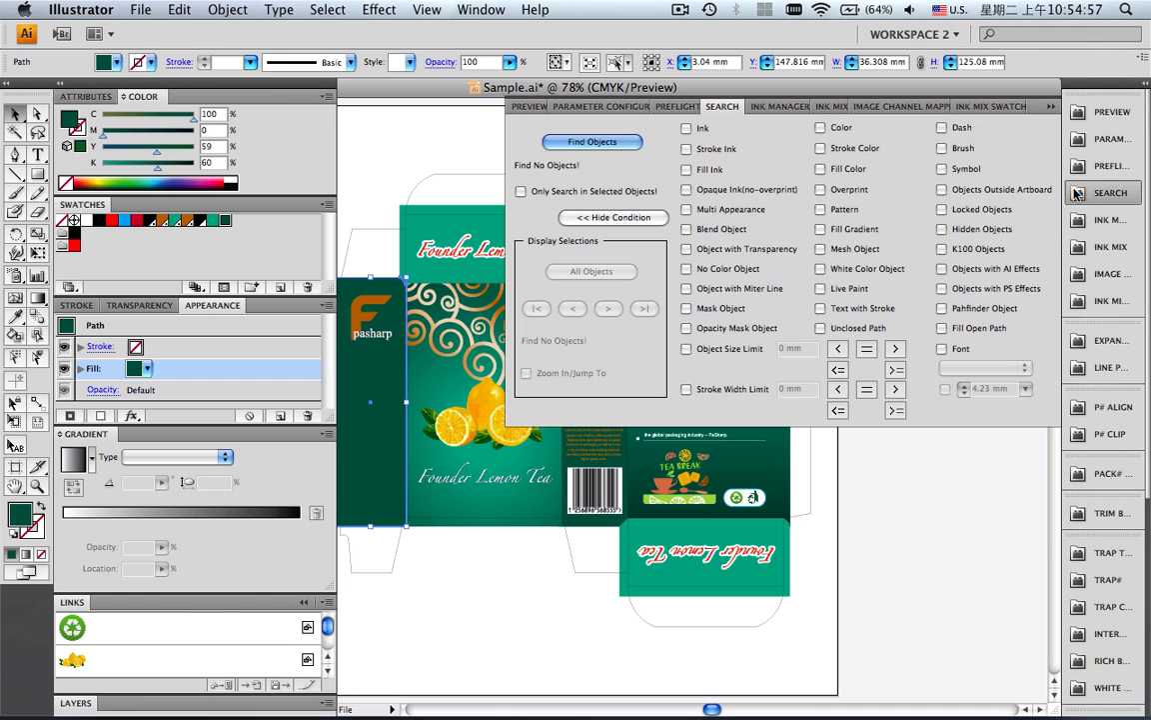
left_click(843, 128)
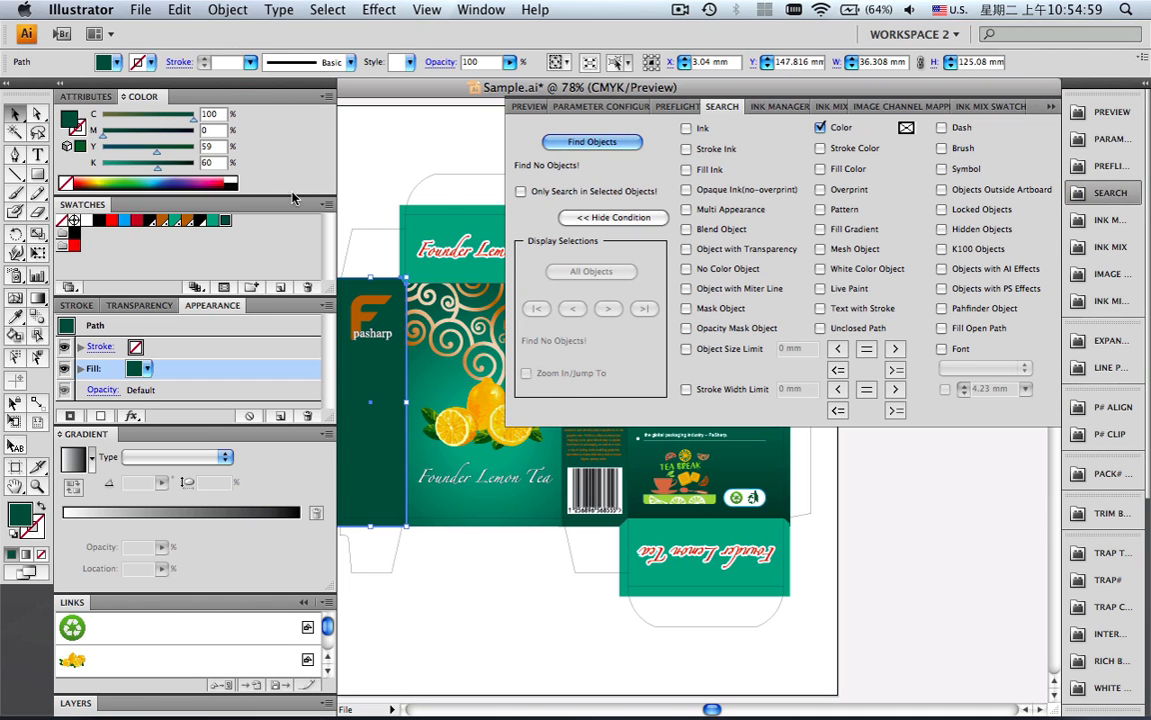
left_click_drag(223, 228, 910, 132)
left_click(592, 142)
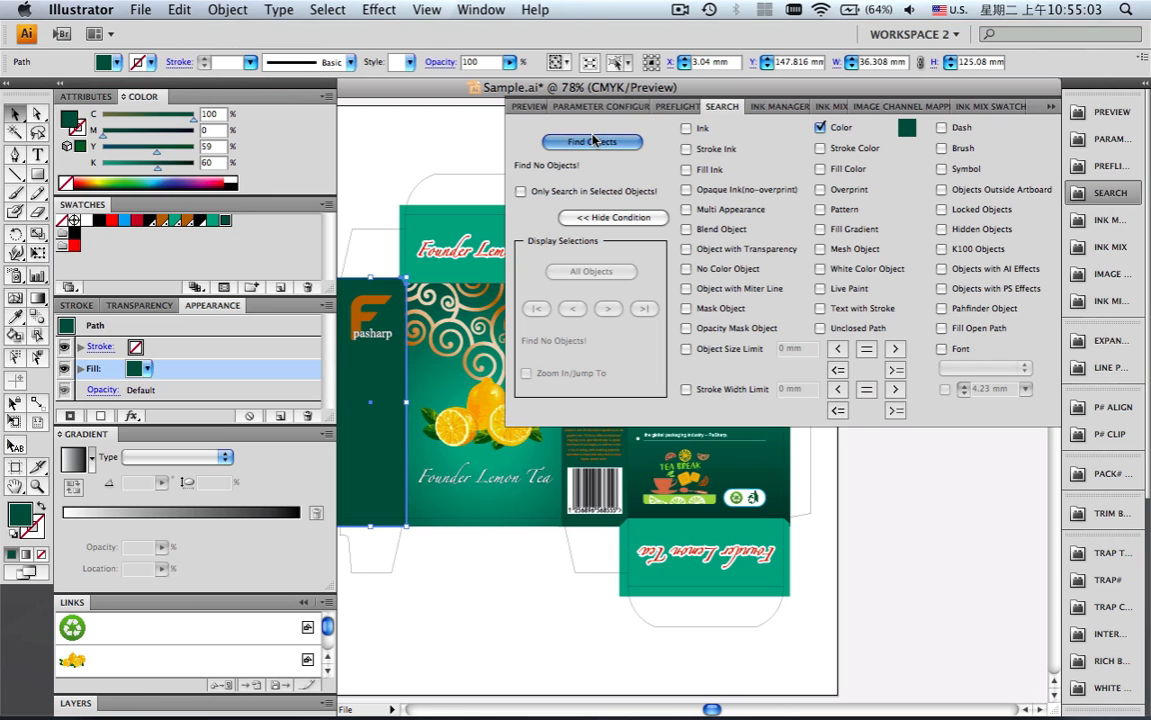
left_click(592, 272)
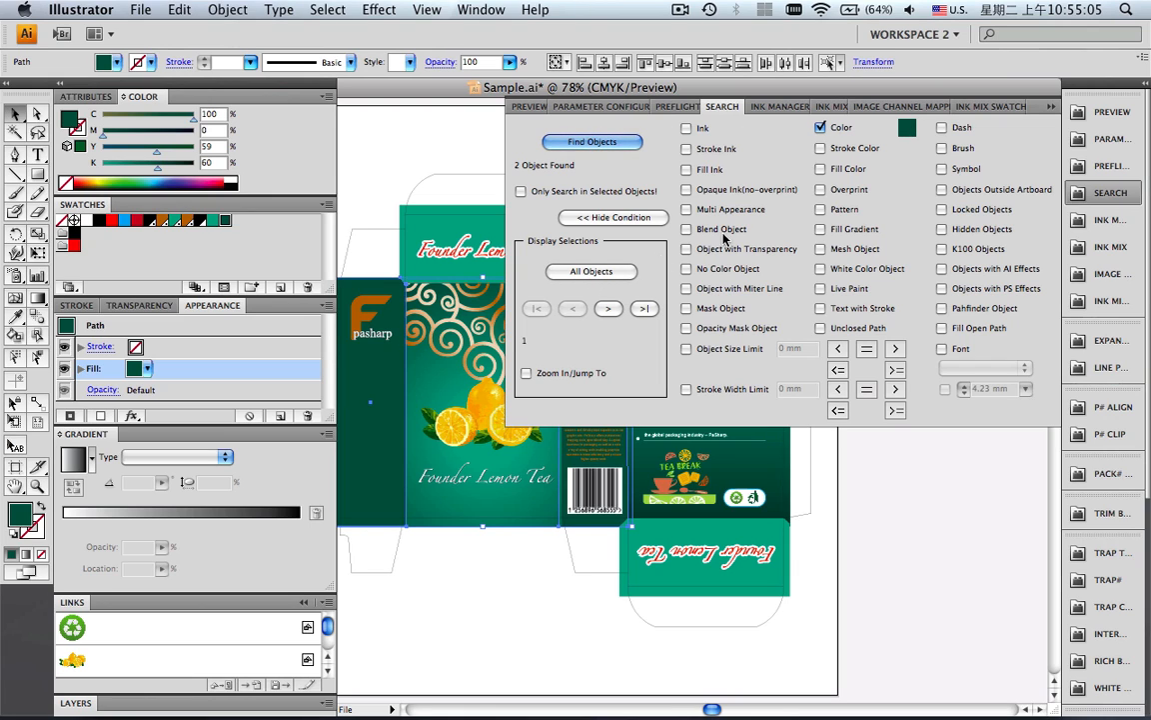
left_click(1049, 107)
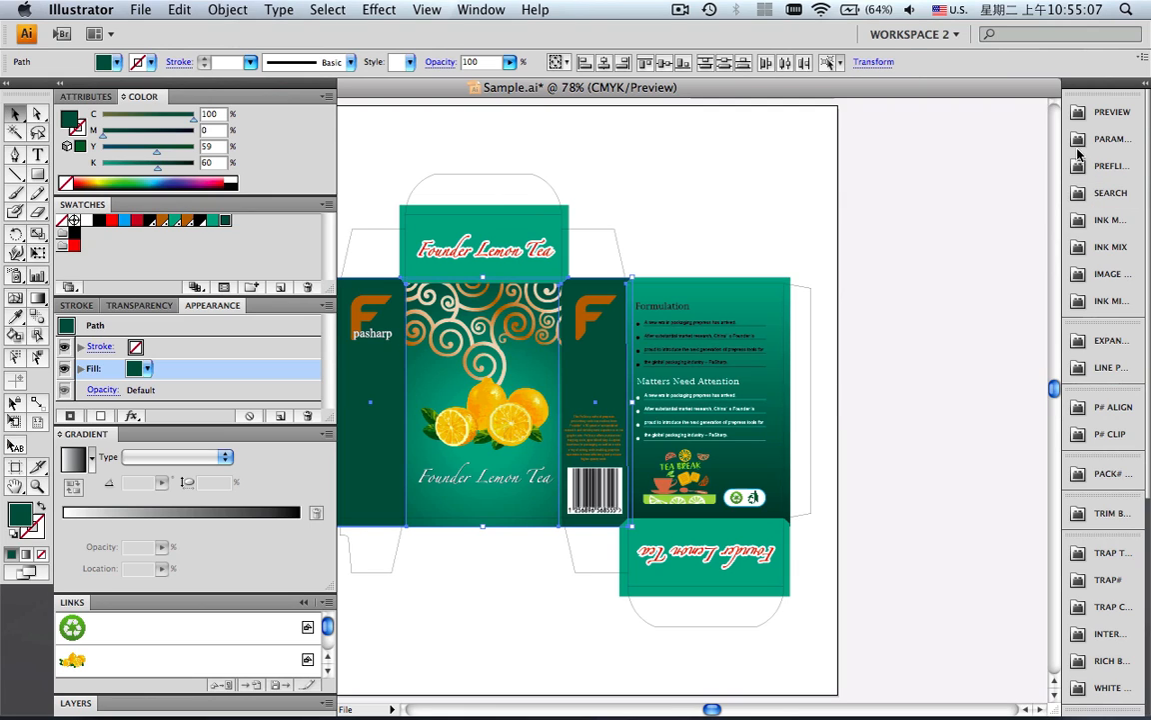
- Remix the ink of both dark green side panels with C and Y at 0% and PANTONE Green C at 100%
left_click(1091, 247)
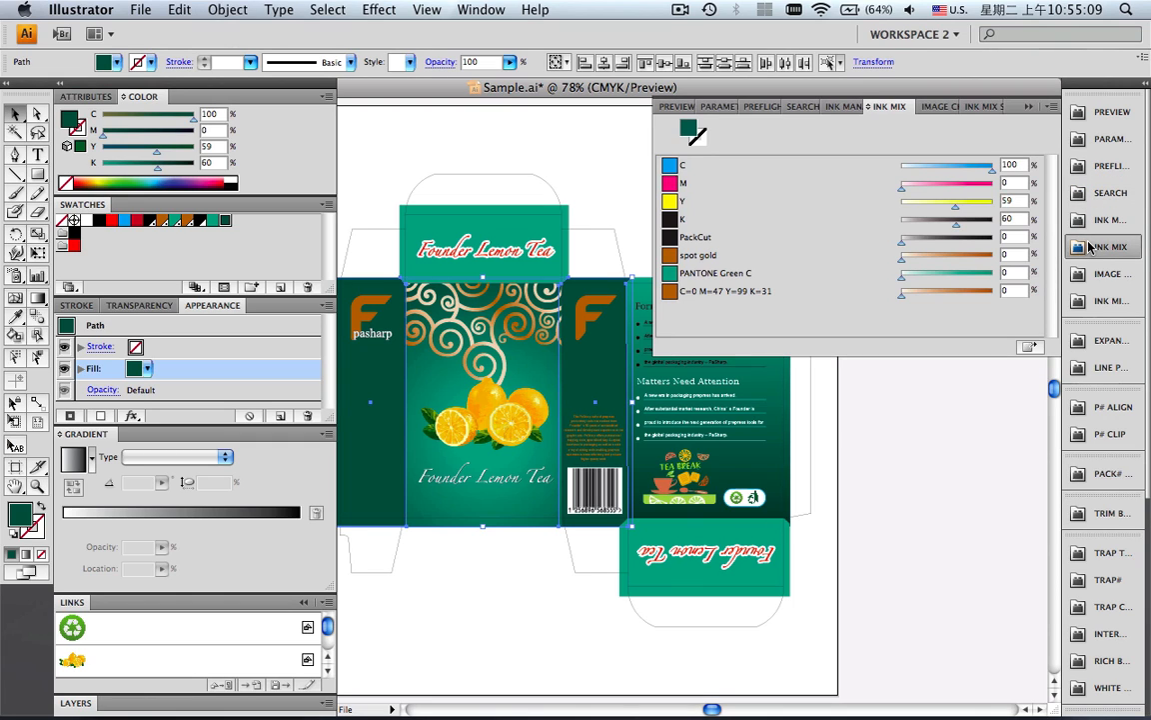
left_click_drag(993, 167, 900, 175)
left_click_drag(956, 213, 881, 214)
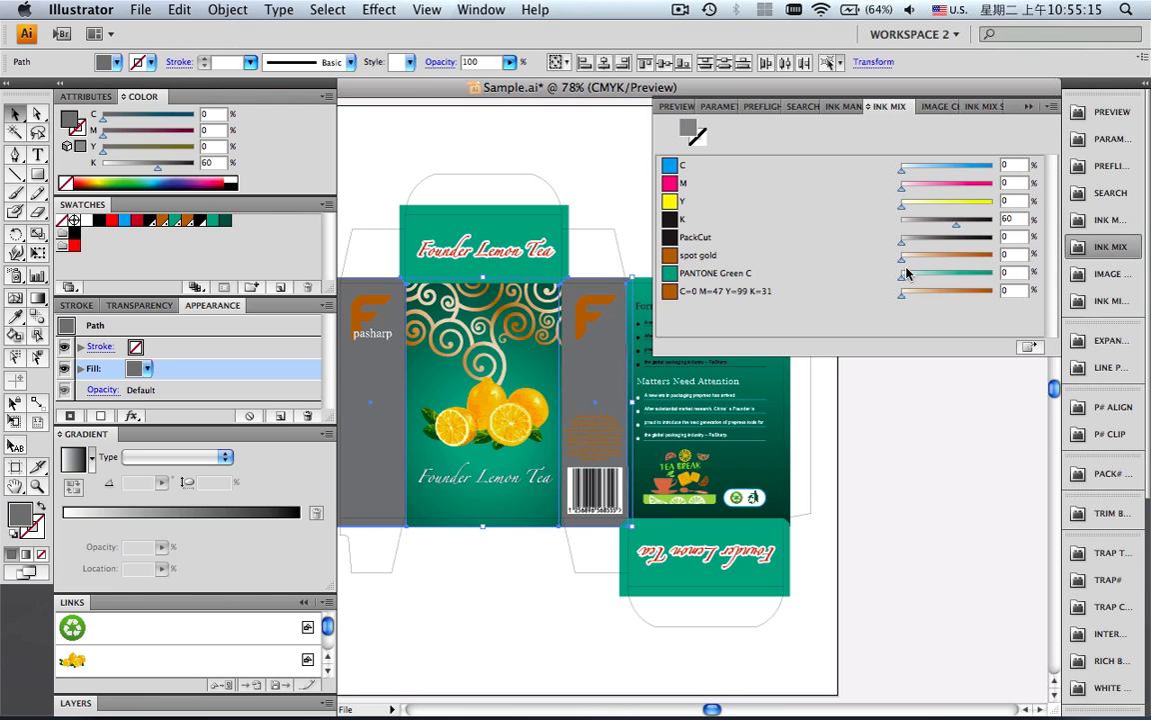
left_click_drag(902, 276, 1014, 276)
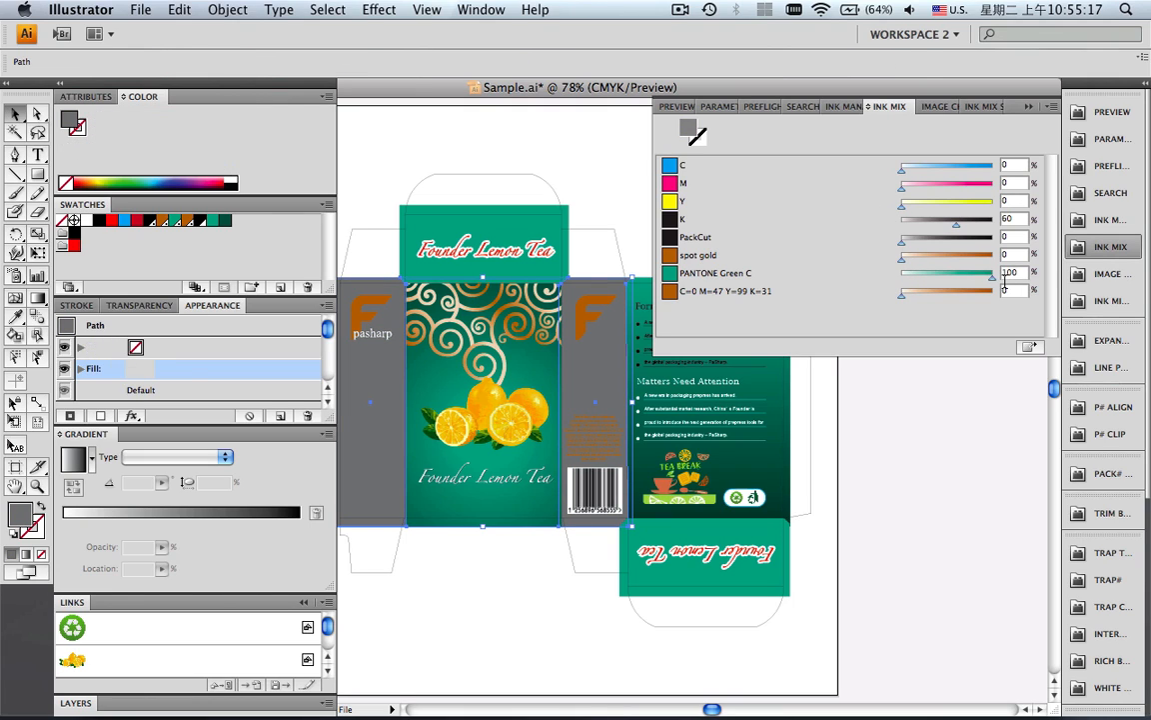
- Turn on Overprint Preview, deselect the side panels and collapse the open panels to show the whole carton
left_click(427, 9)
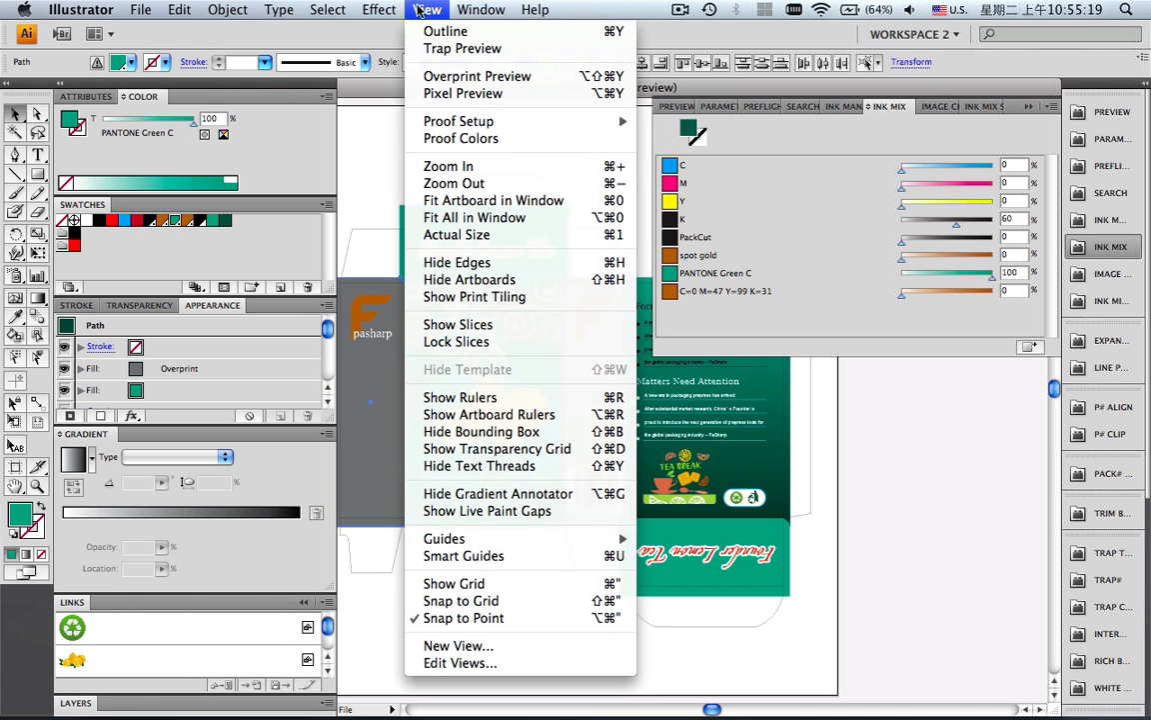
left_click(437, 80)
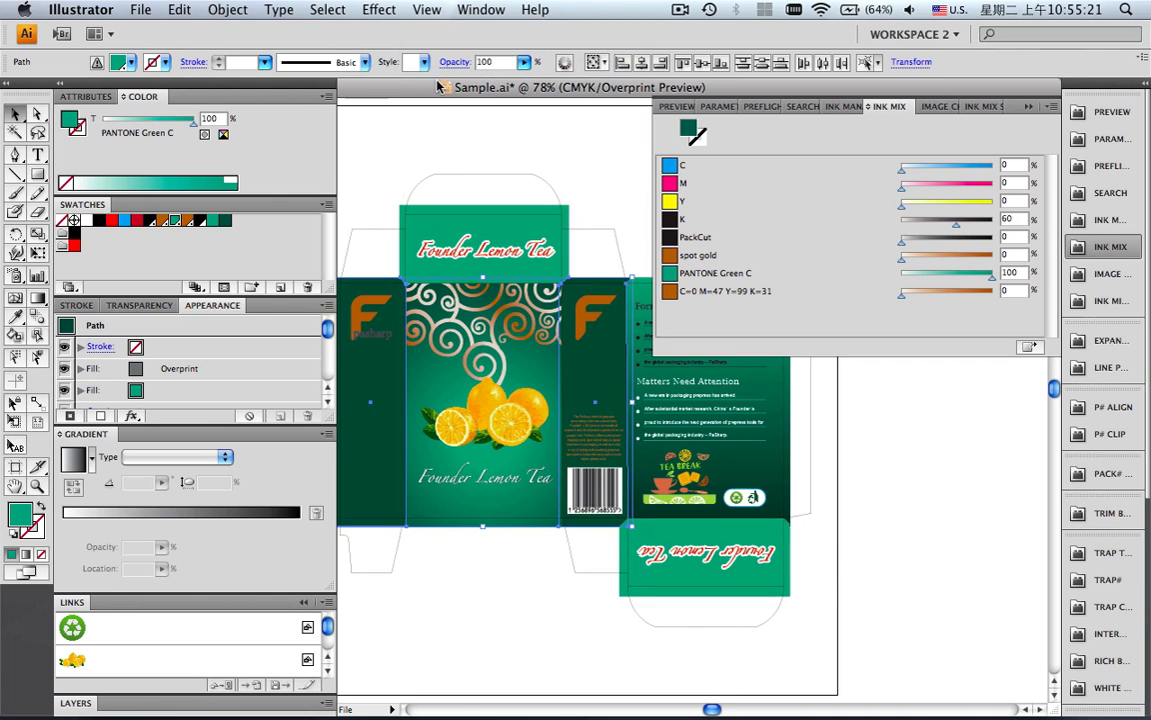
left_click(496, 145)
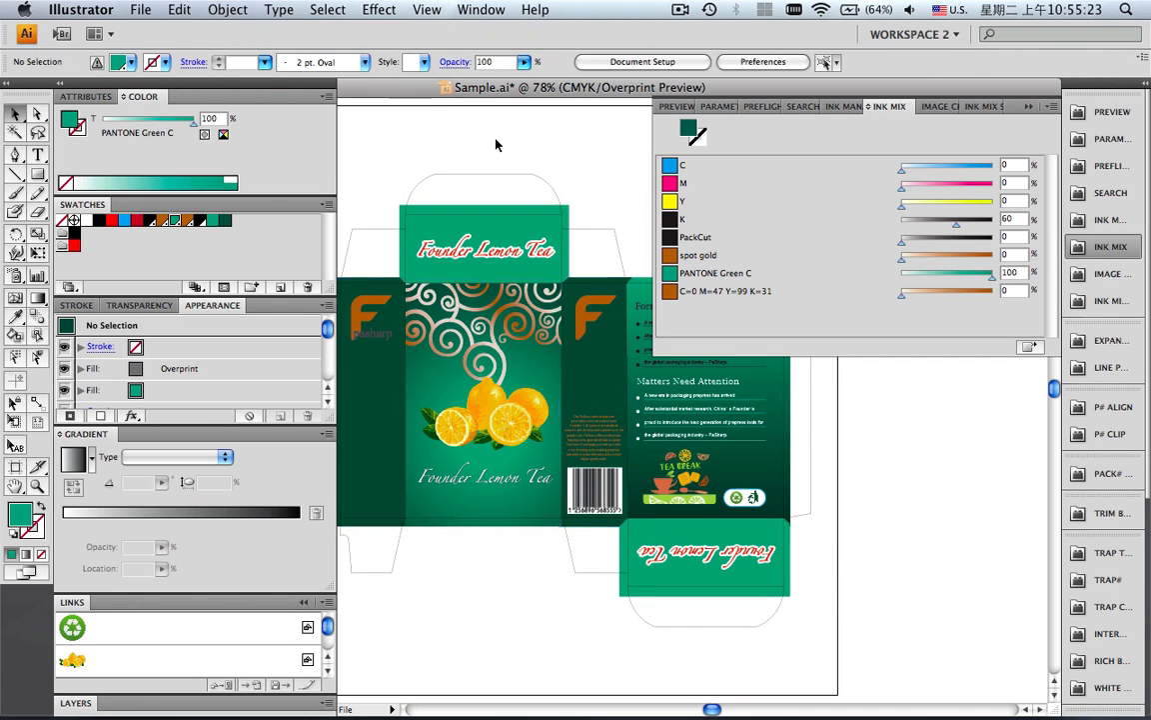
left_click(68, 84)
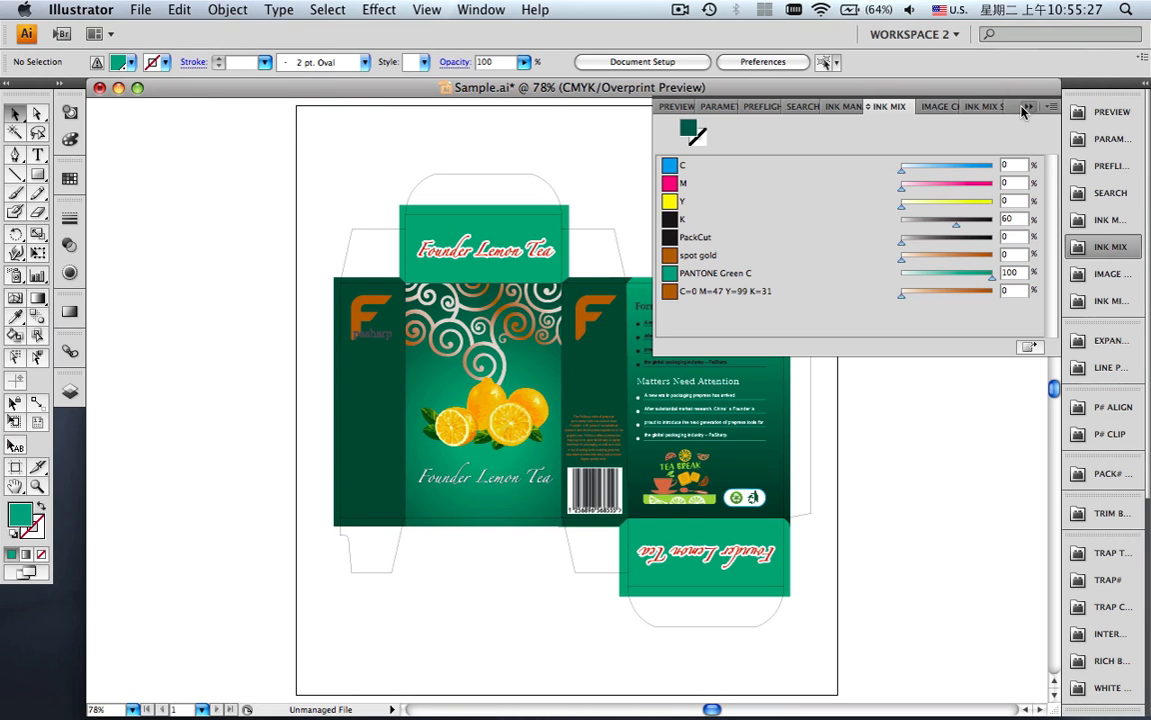
left_click(1024, 108)
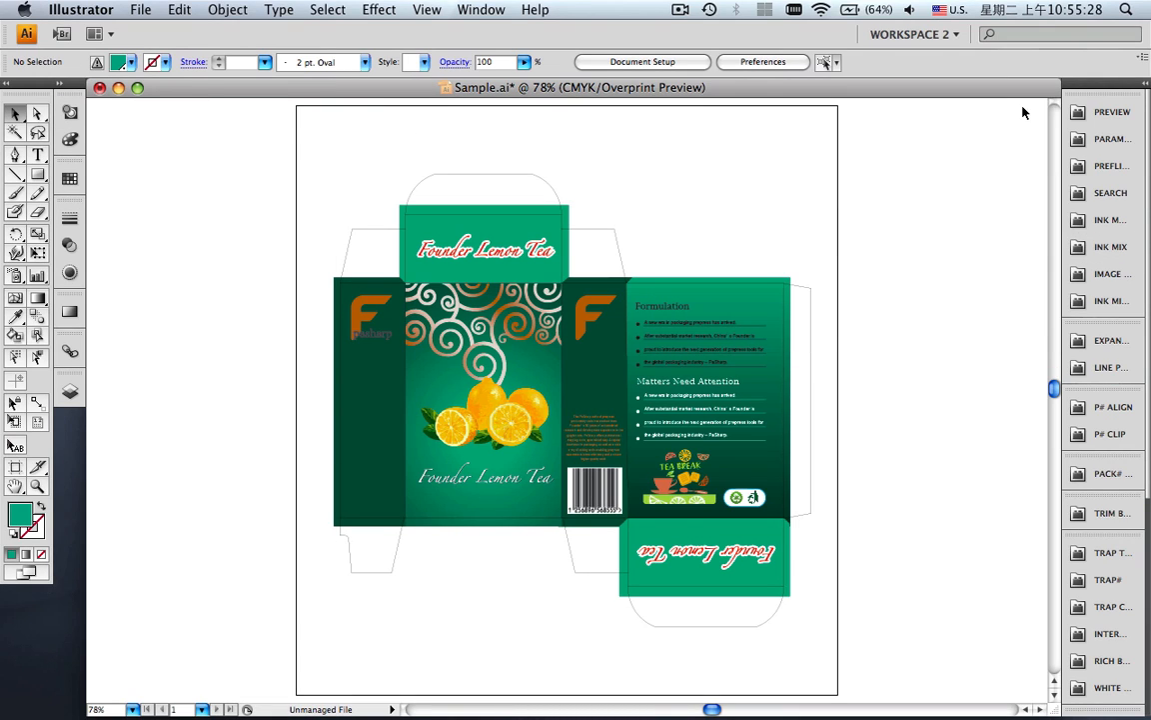
- Refresh the separations preview of the carton and check the PANTONE Green C plate on its own
left_click(1100, 112)
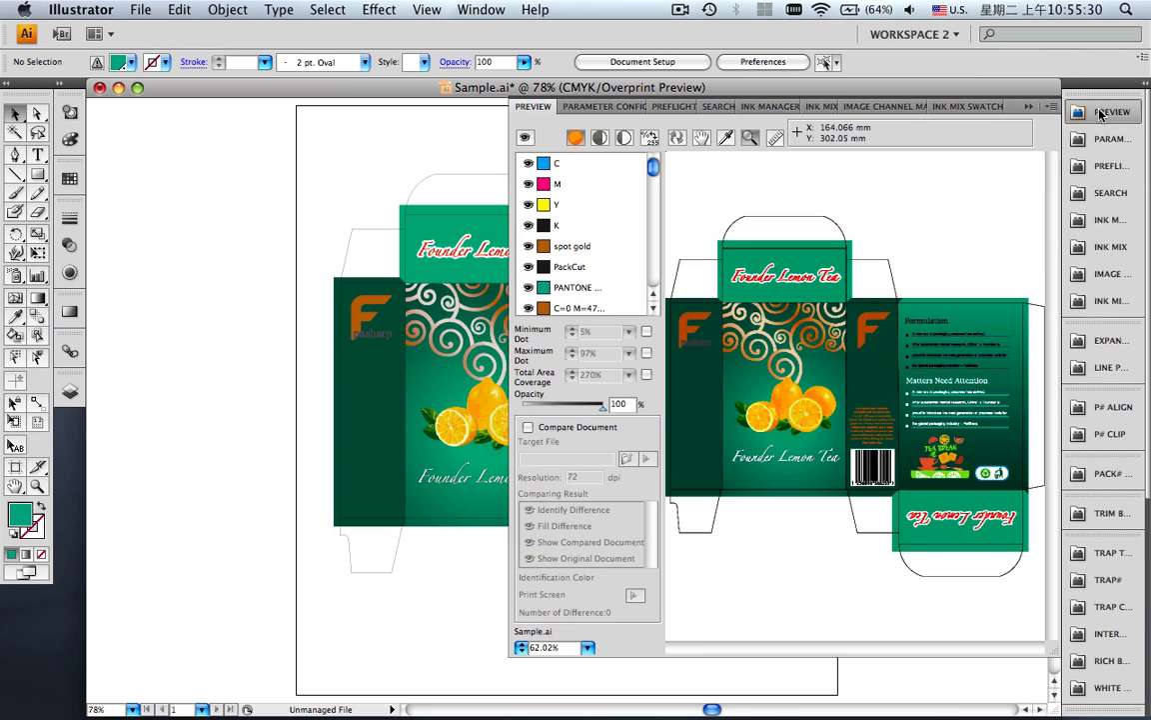
left_click(676, 138)
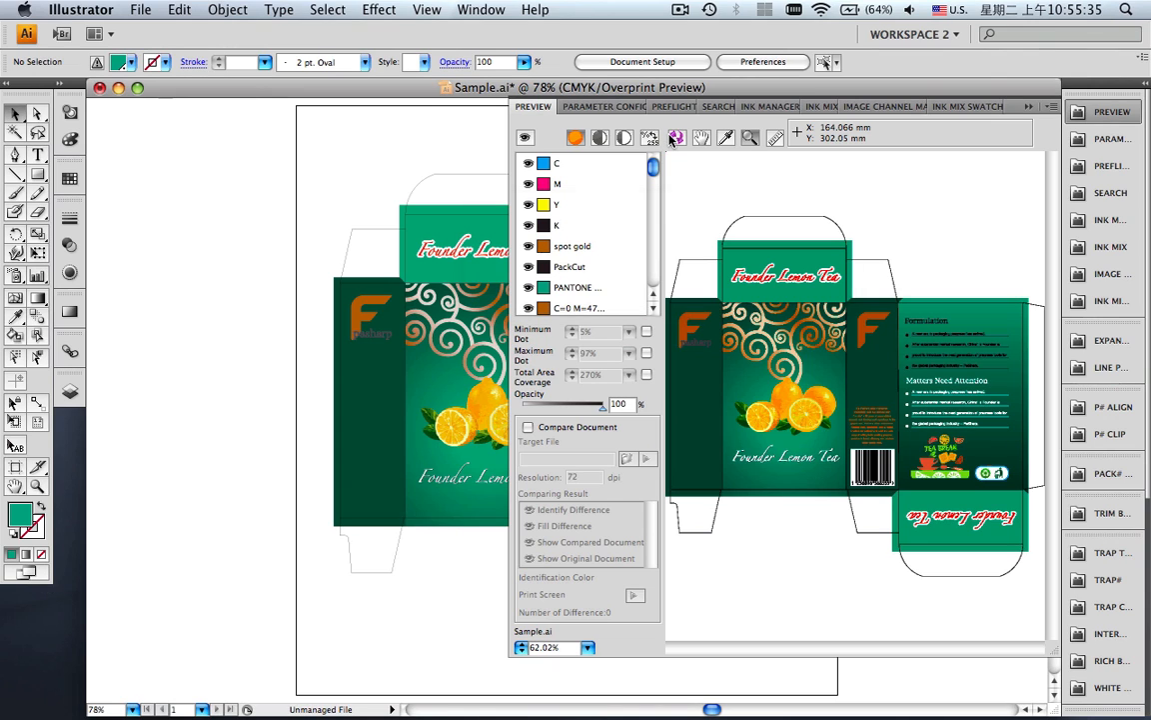
left_click(526, 136)
left_click(529, 288)
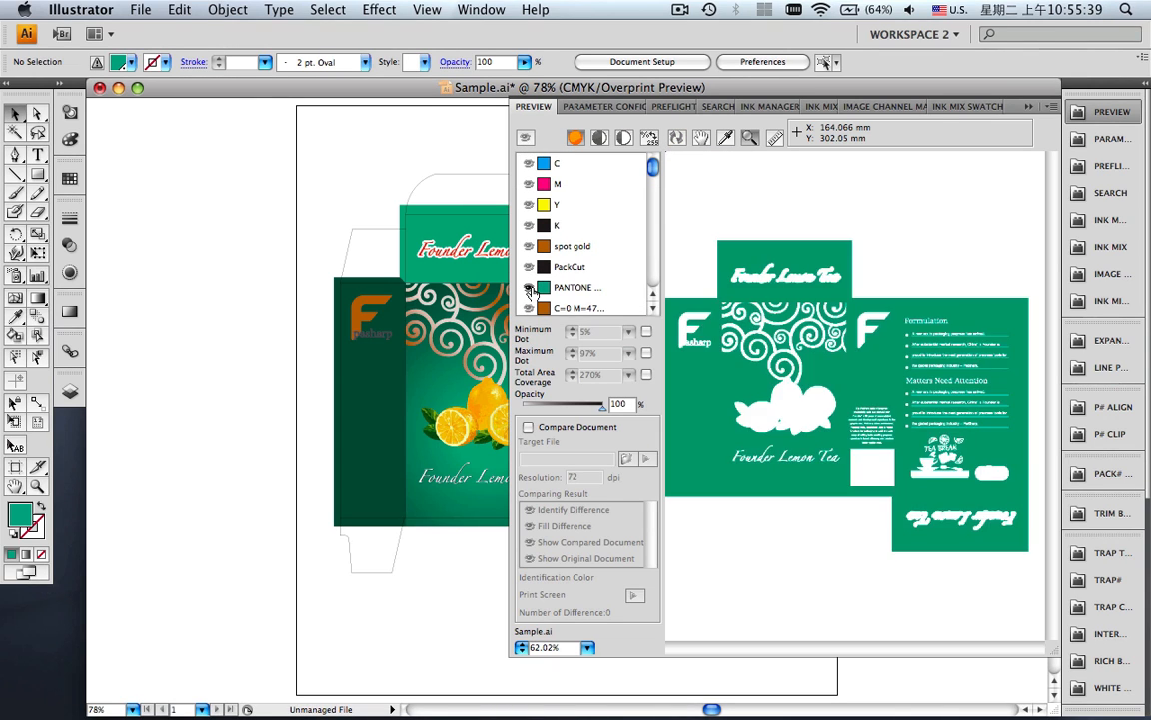
left_click(530, 288)
- Check the Y, C and K separations of the carton, restore all inks and close the separations preview
left_click(529, 204)
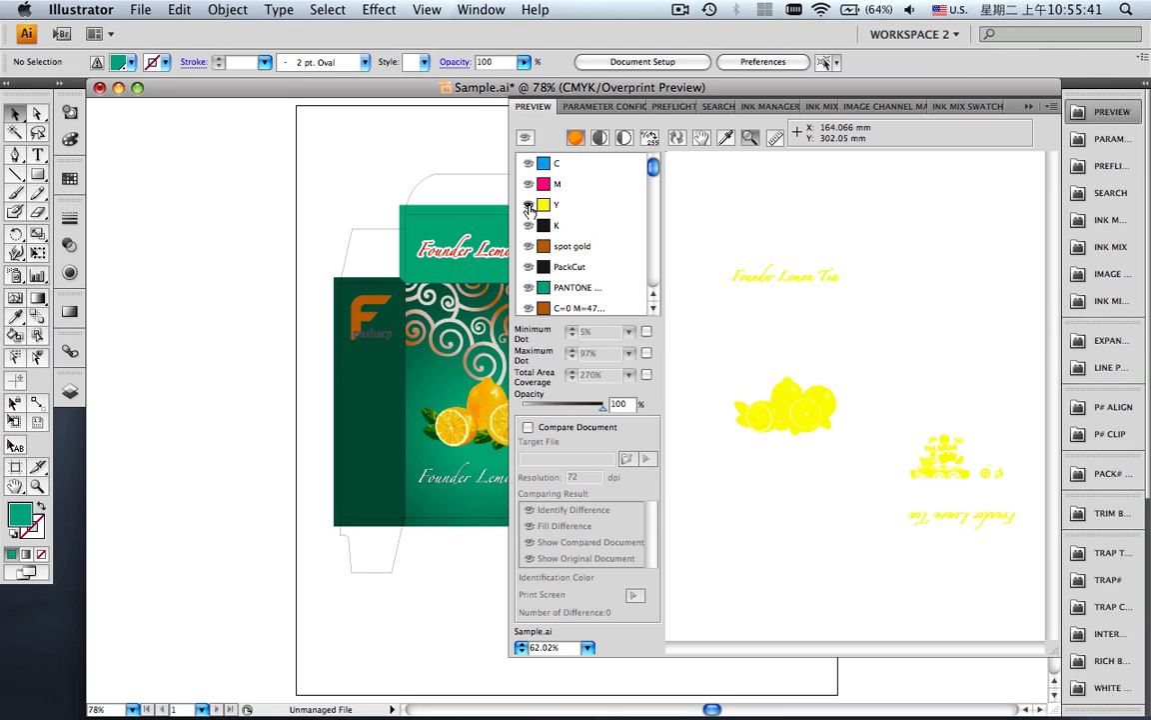
left_click(528, 163)
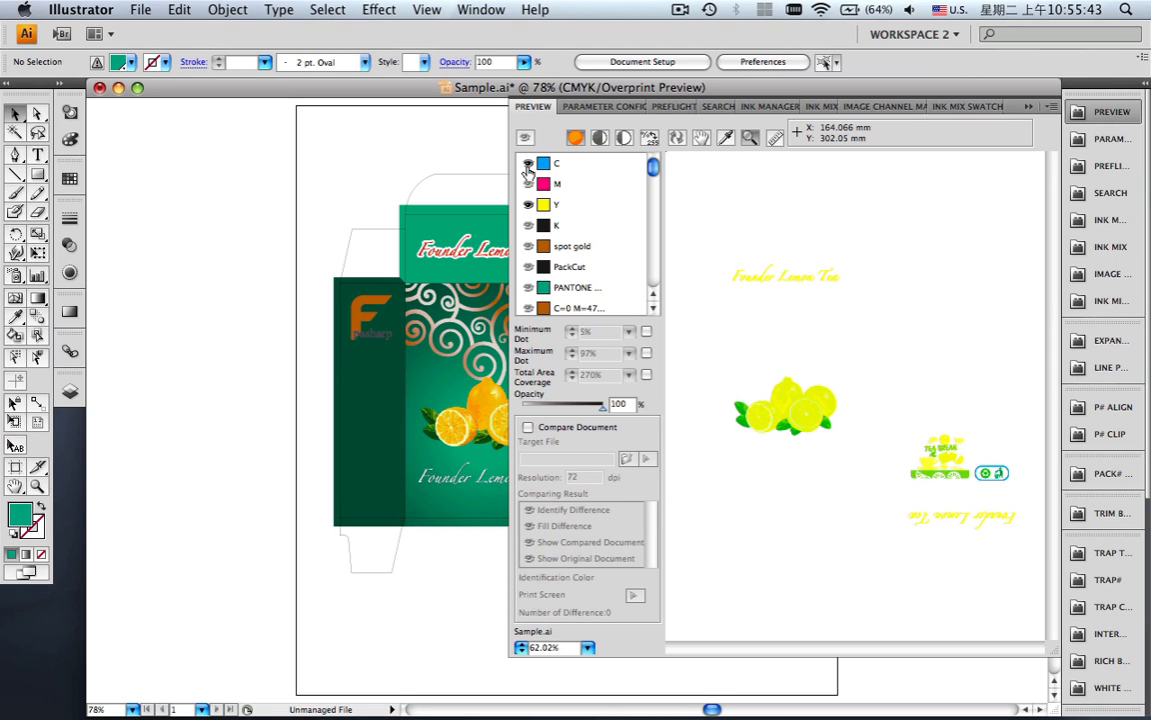
left_click(528, 164)
left_click(529, 203)
left_click(529, 225)
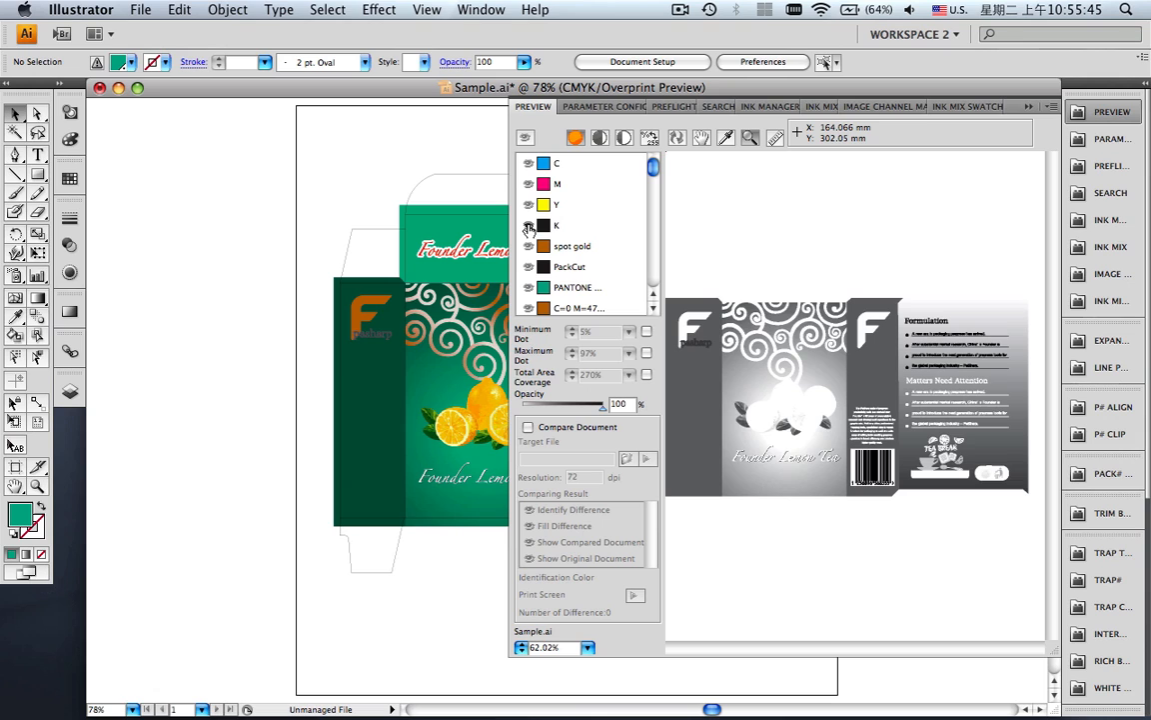
left_click(526, 138)
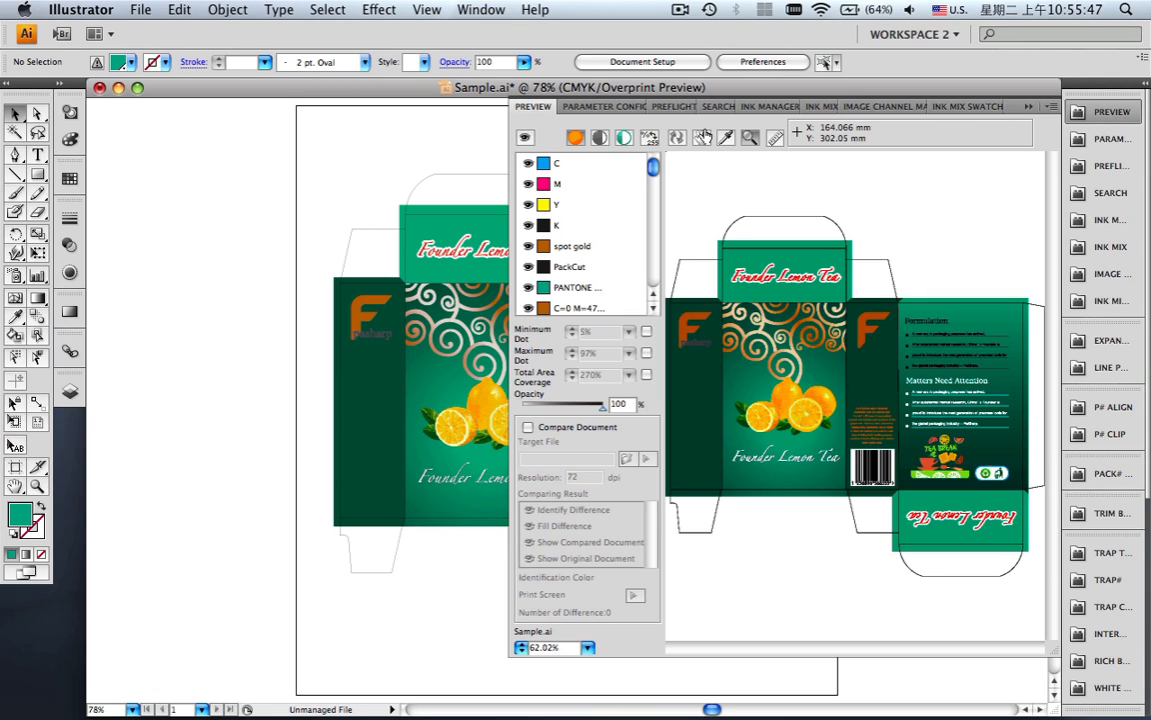
left_click(920, 95)
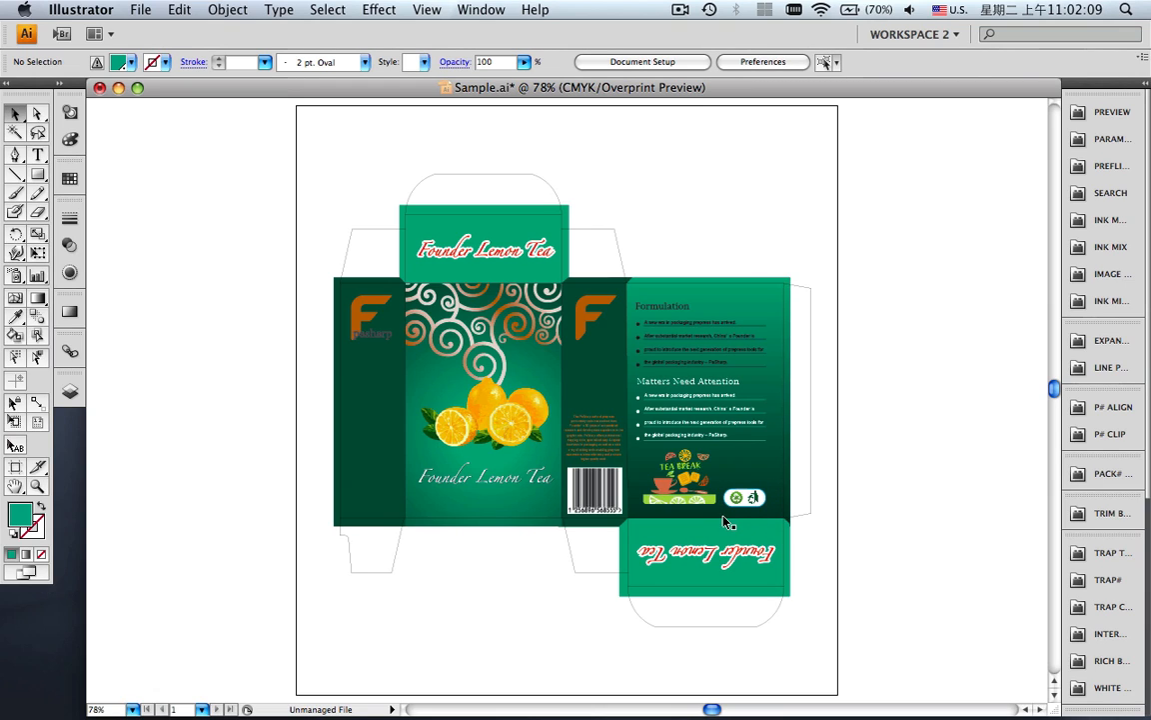
- Sample the ink percentages of the recycling and litter-bin icons in the separations preview, and close the preview
left_click(1086, 125)
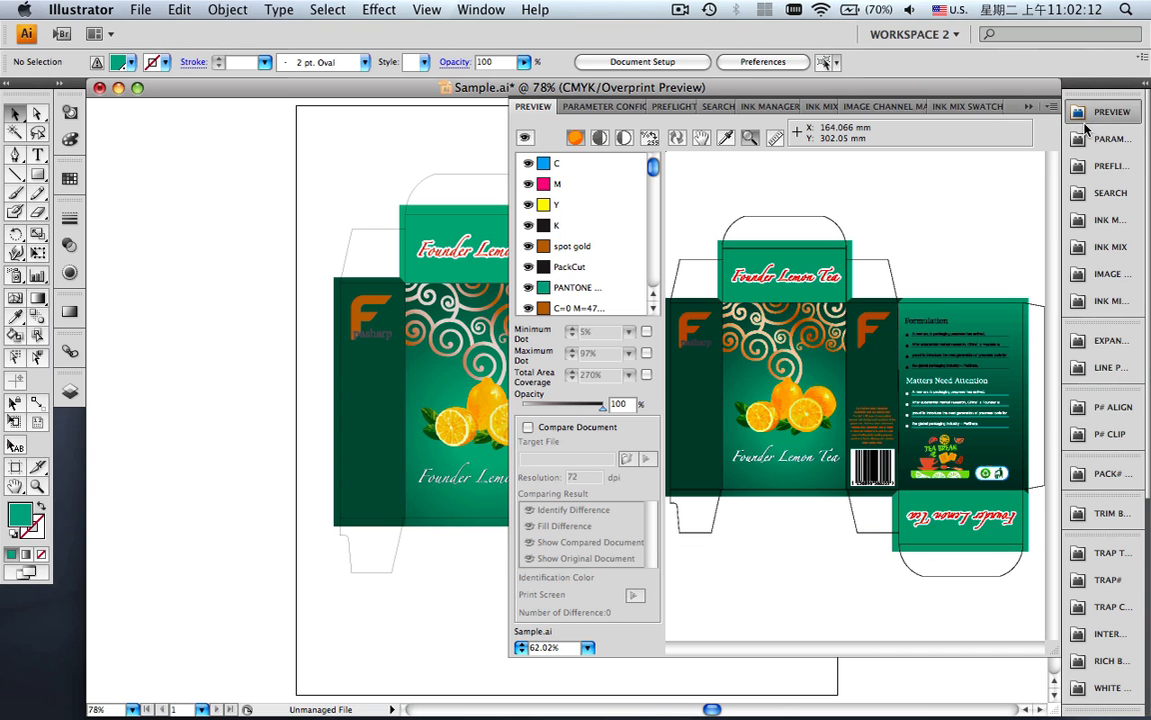
left_click(750, 138)
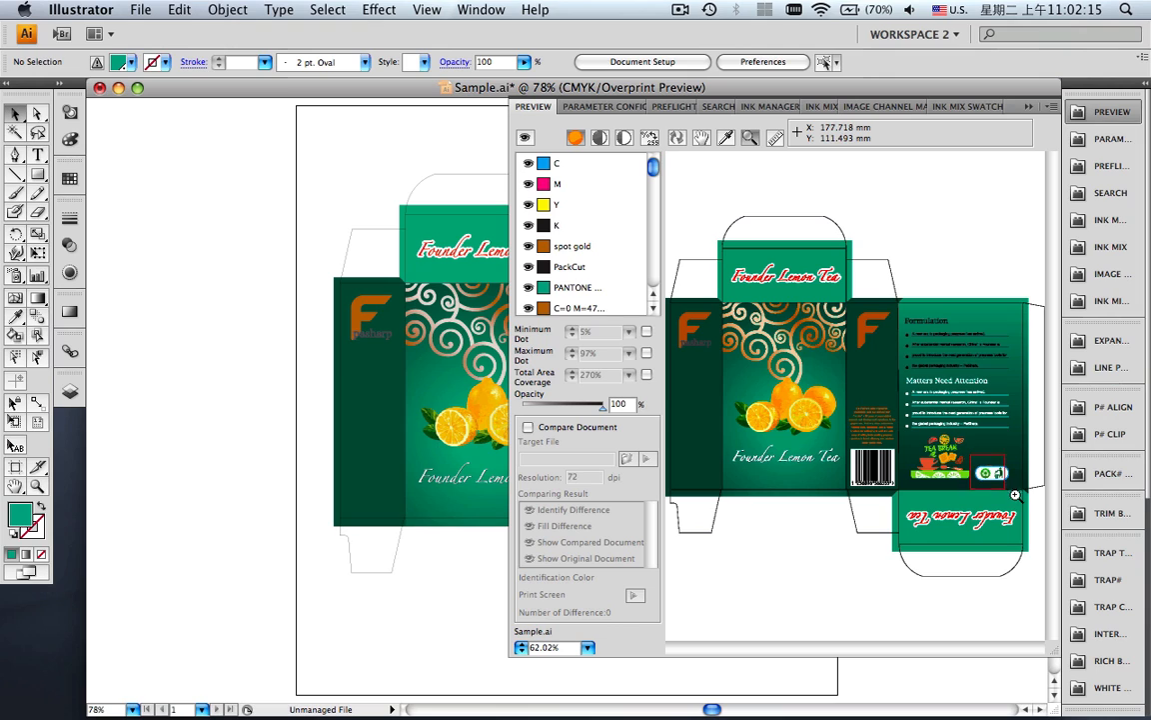
left_click_drag(971, 455, 1017, 496)
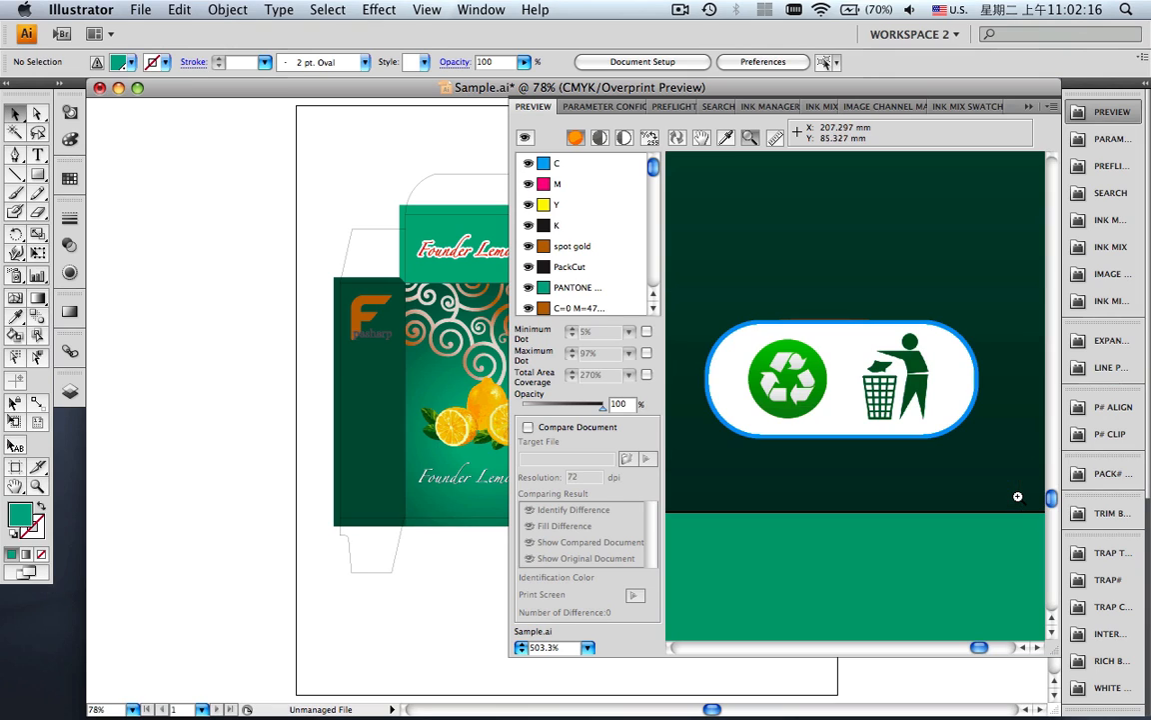
left_click(726, 140)
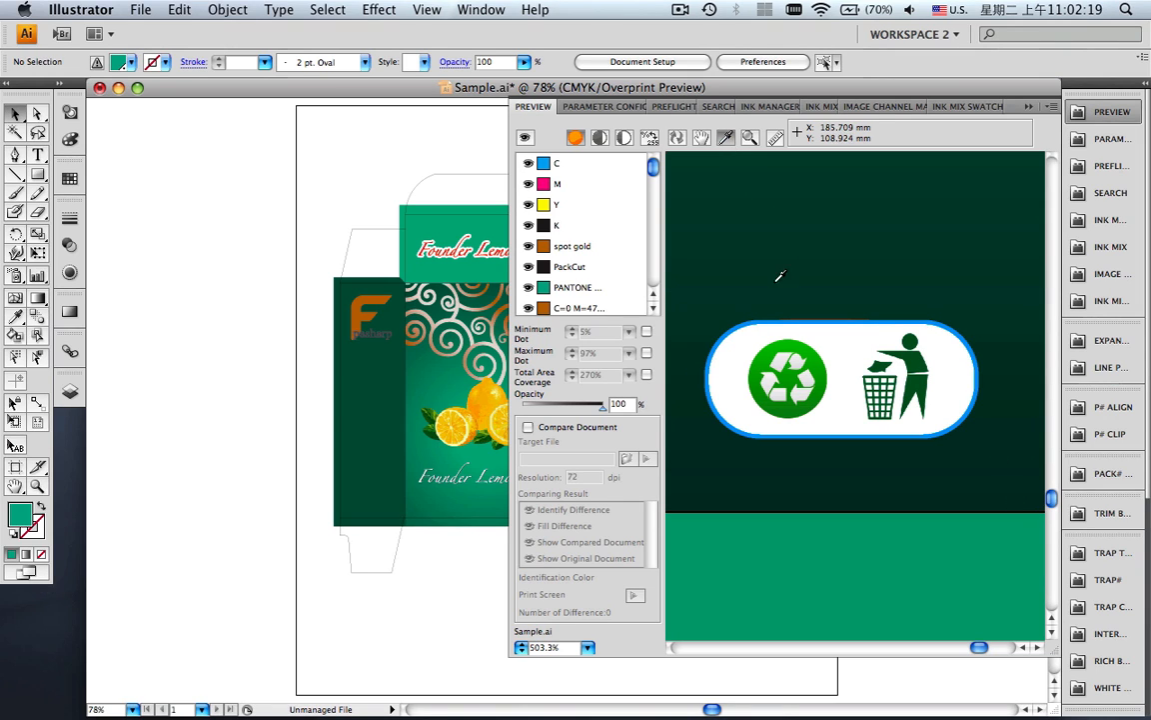
left_click(708, 302)
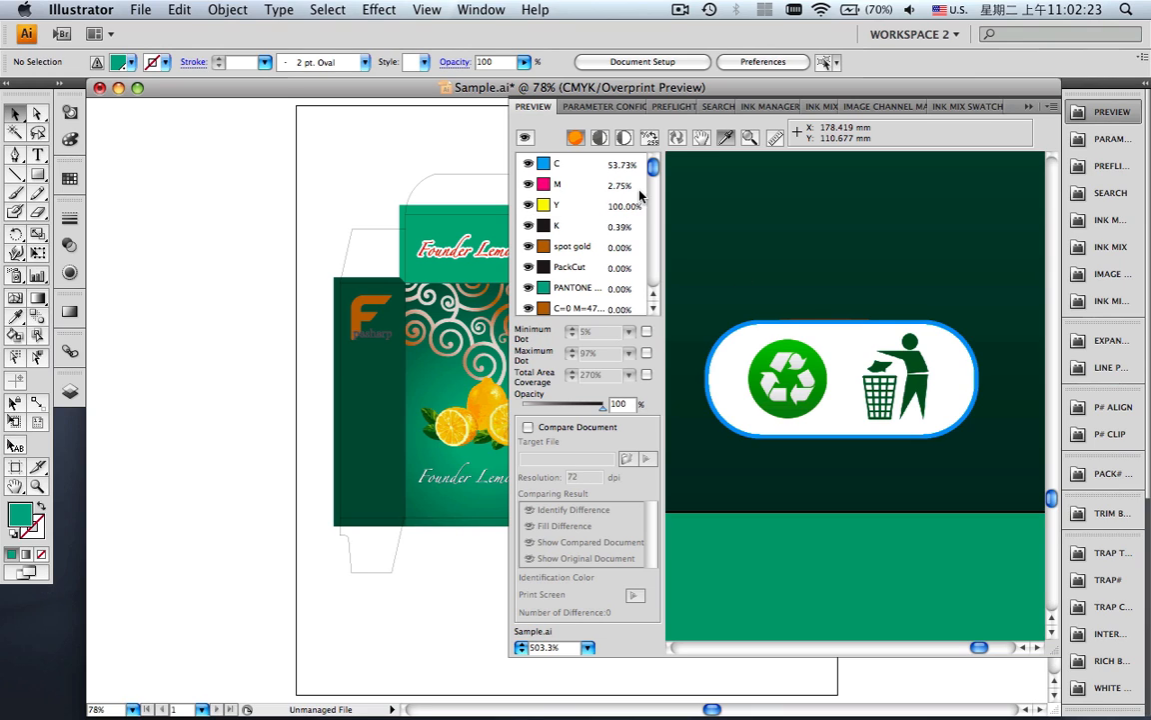
left_click(915, 338)
left_click(1025, 108)
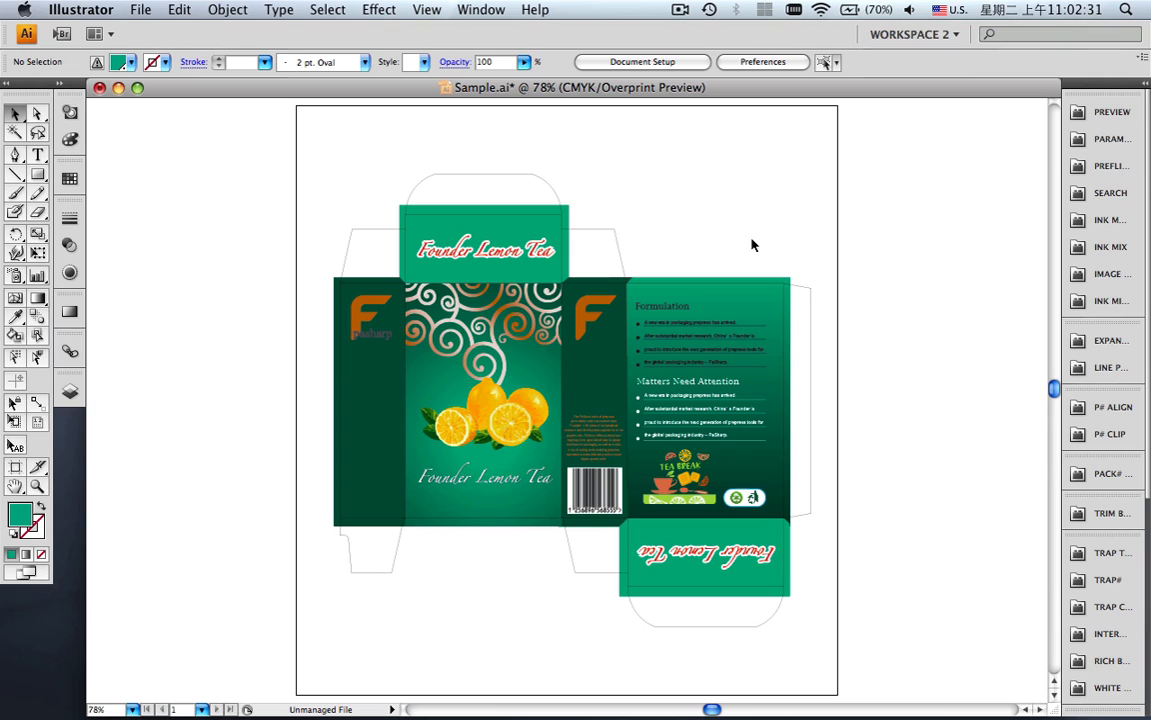
- Select the recycling symbol image on the back panel and assign its Yellow channel to the C ink in Image Channel Mapping
left_click(37, 486)
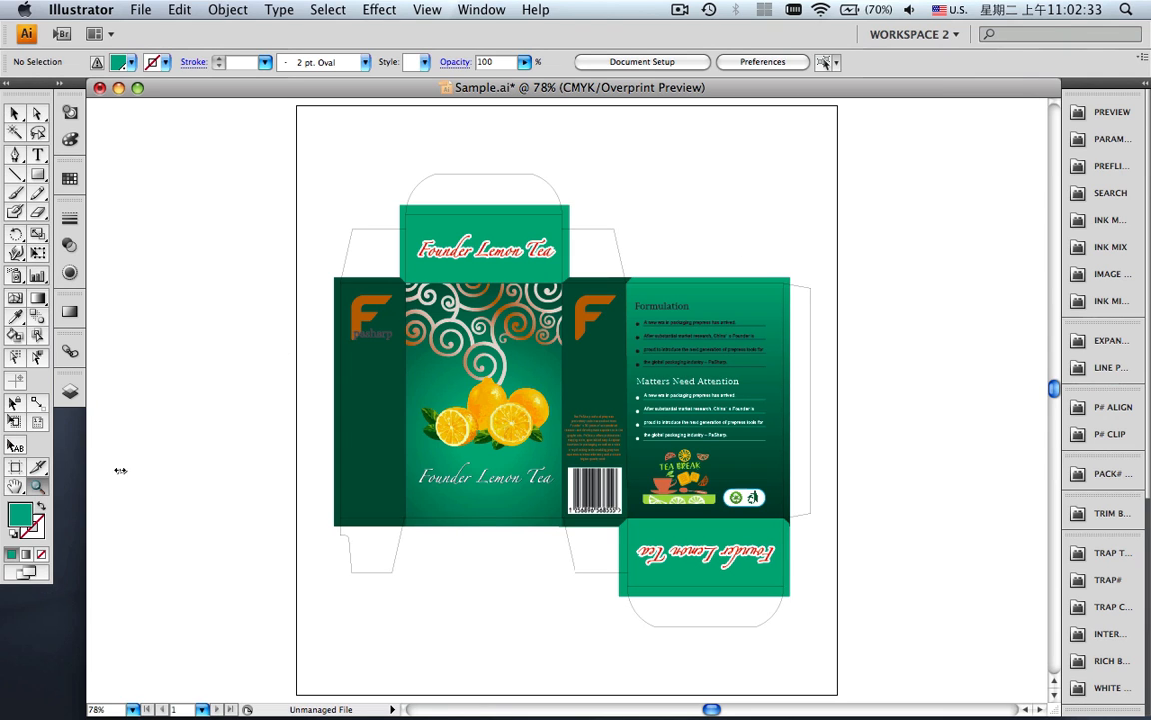
left_click_drag(644, 429, 699, 468)
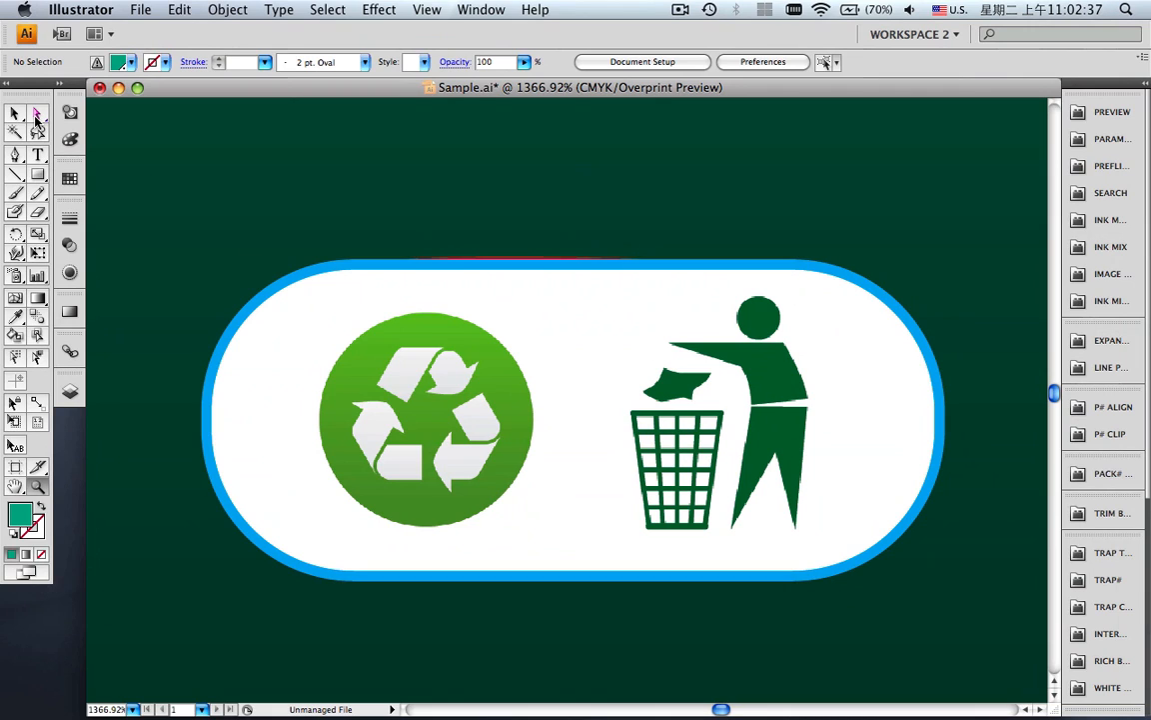
left_click(35, 117)
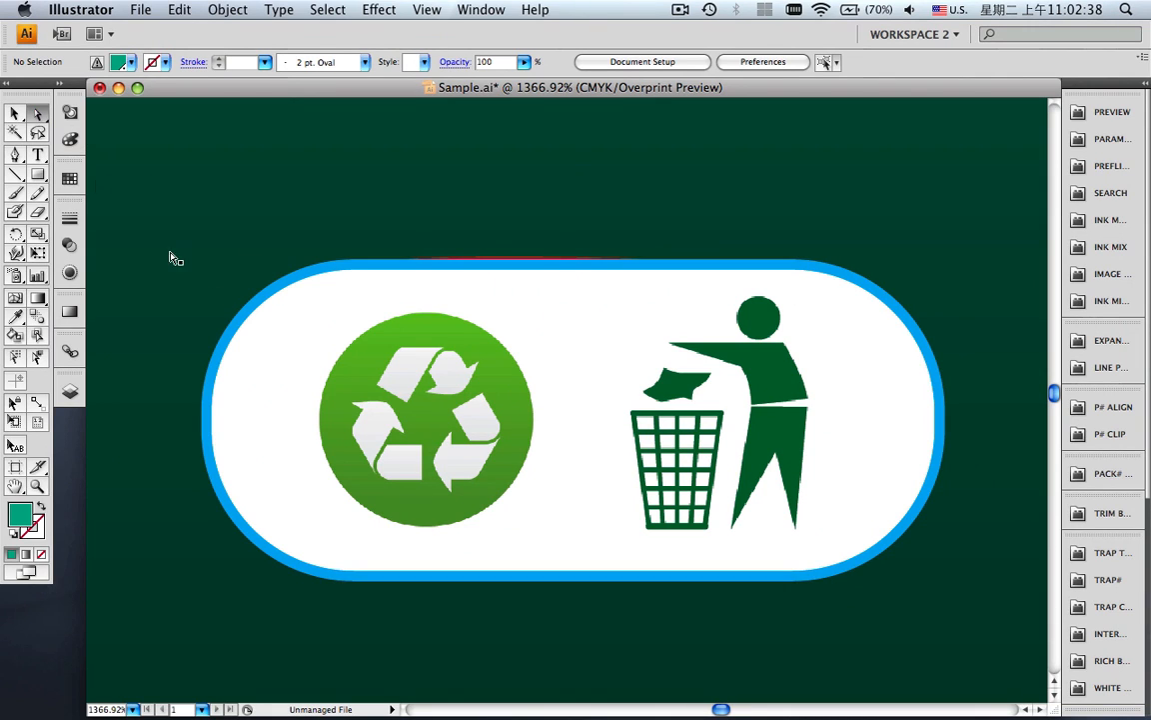
left_click(380, 425)
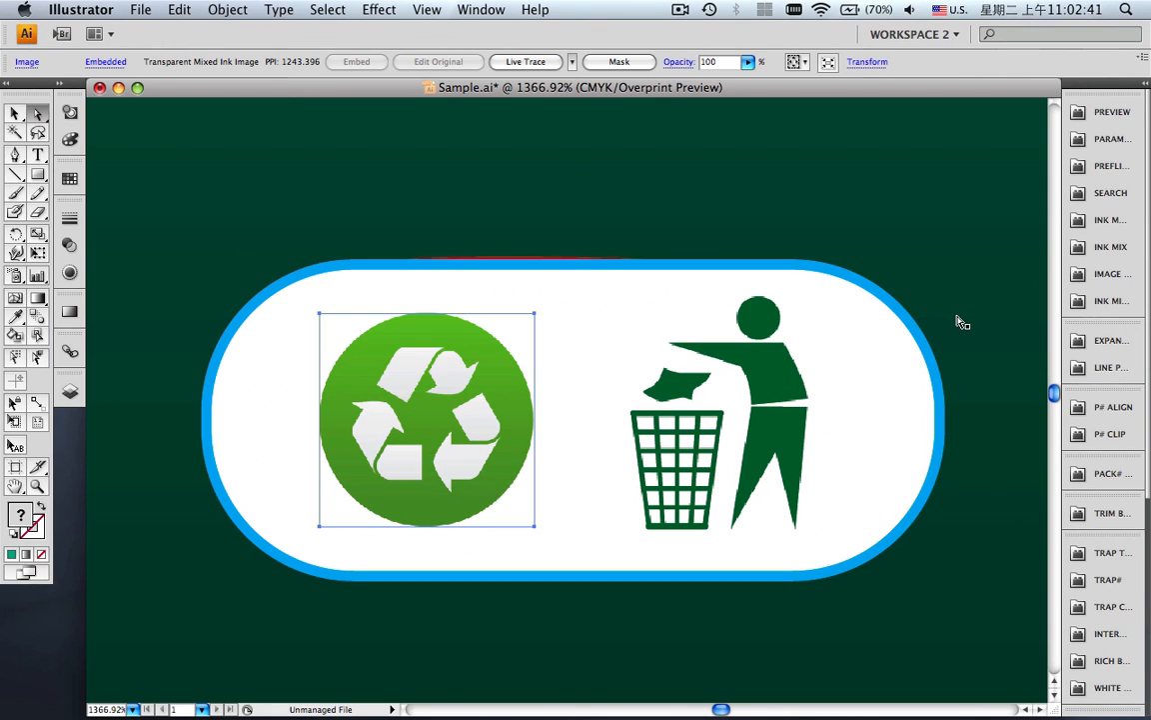
left_click(1109, 274)
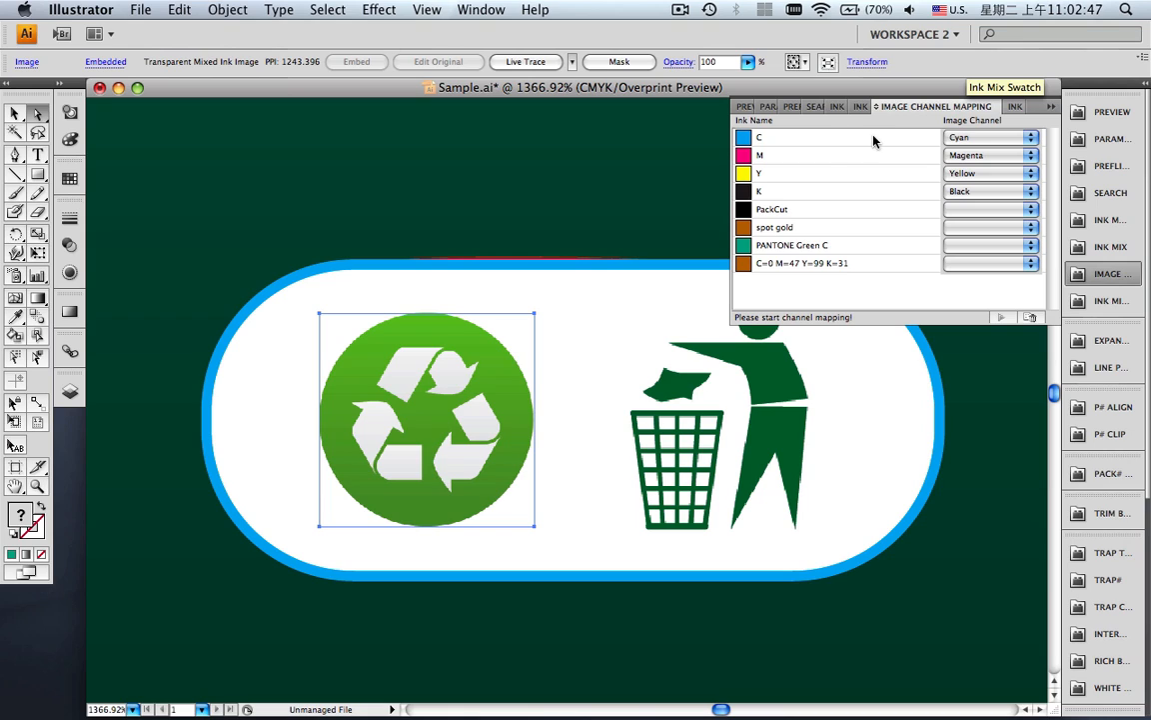
left_click(968, 138)
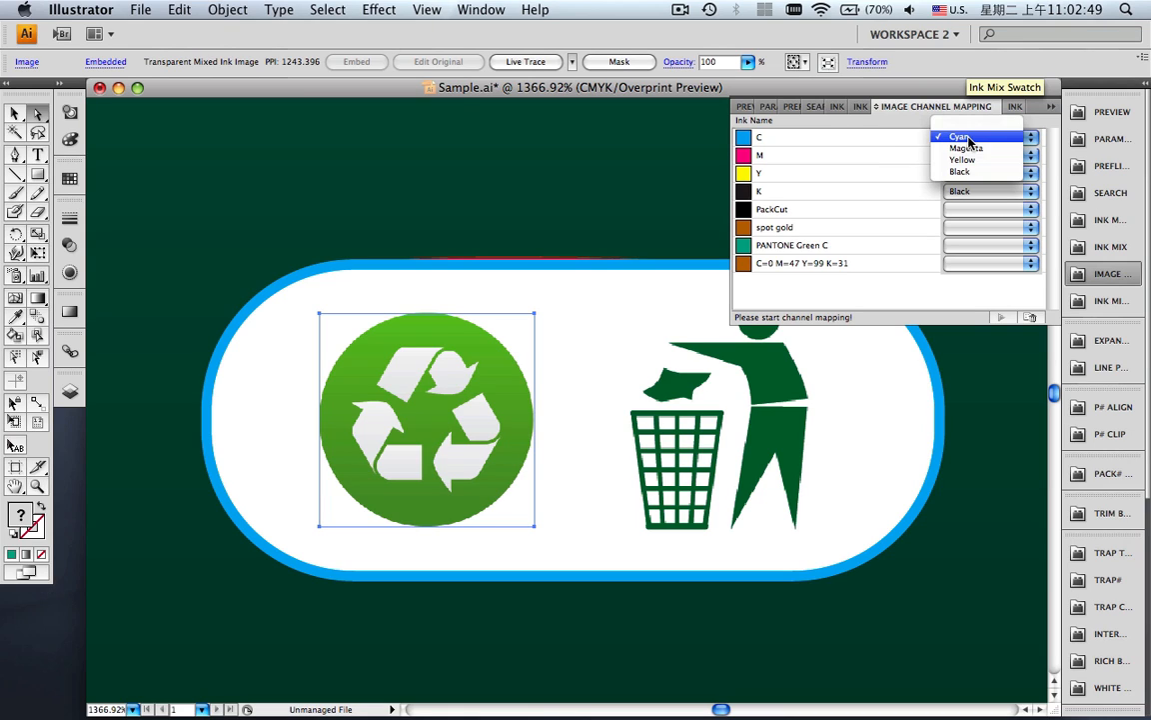
left_click(971, 160)
- Clear the image channels of the M, Y and K inks and run the channel mapping on the recycling symbol
left_click(972, 158)
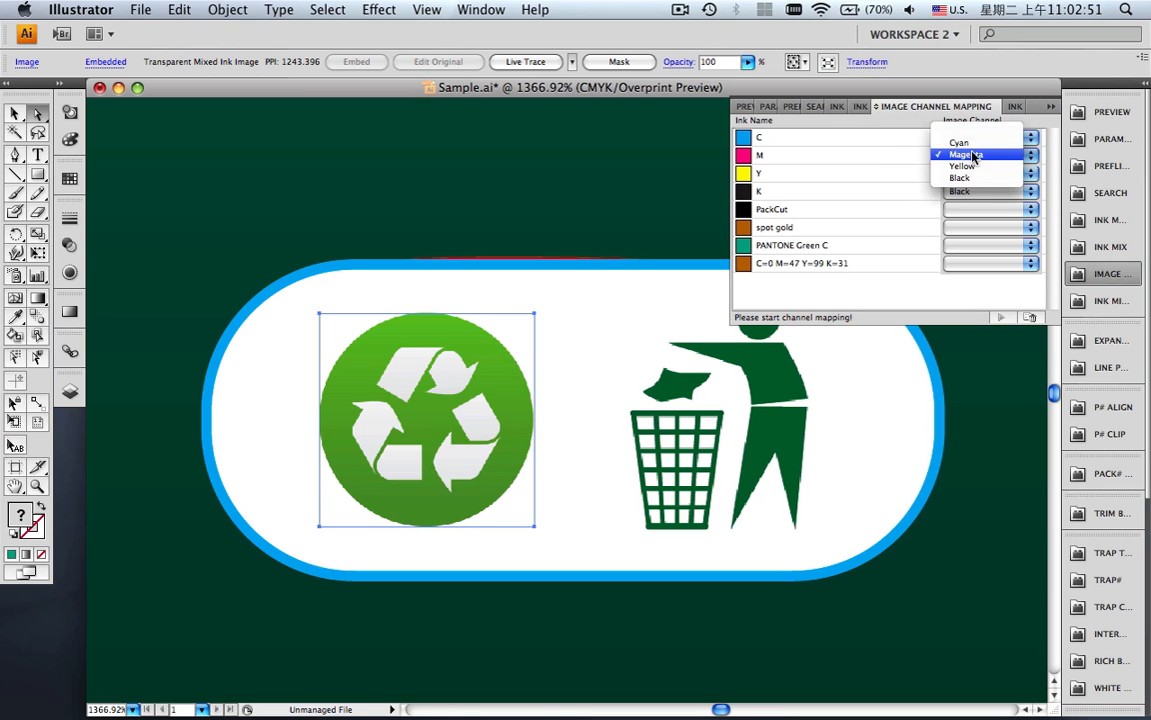
left_click(972, 133)
left_click(977, 174)
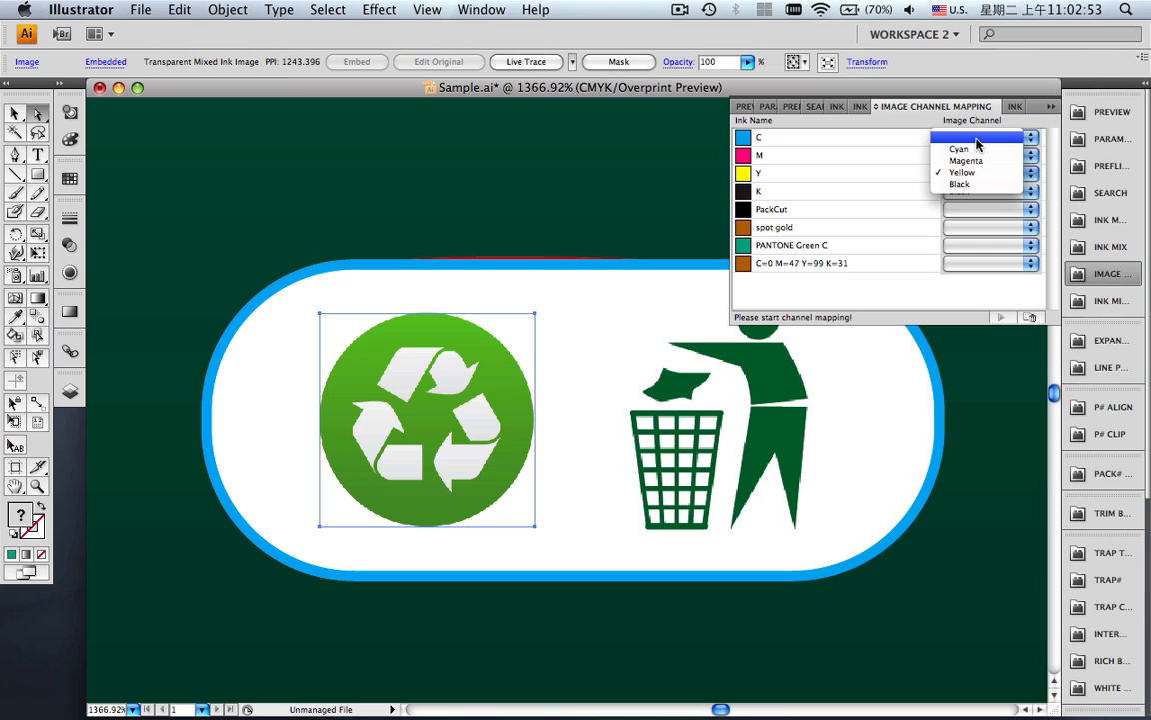
left_click(977, 143)
left_click(969, 190)
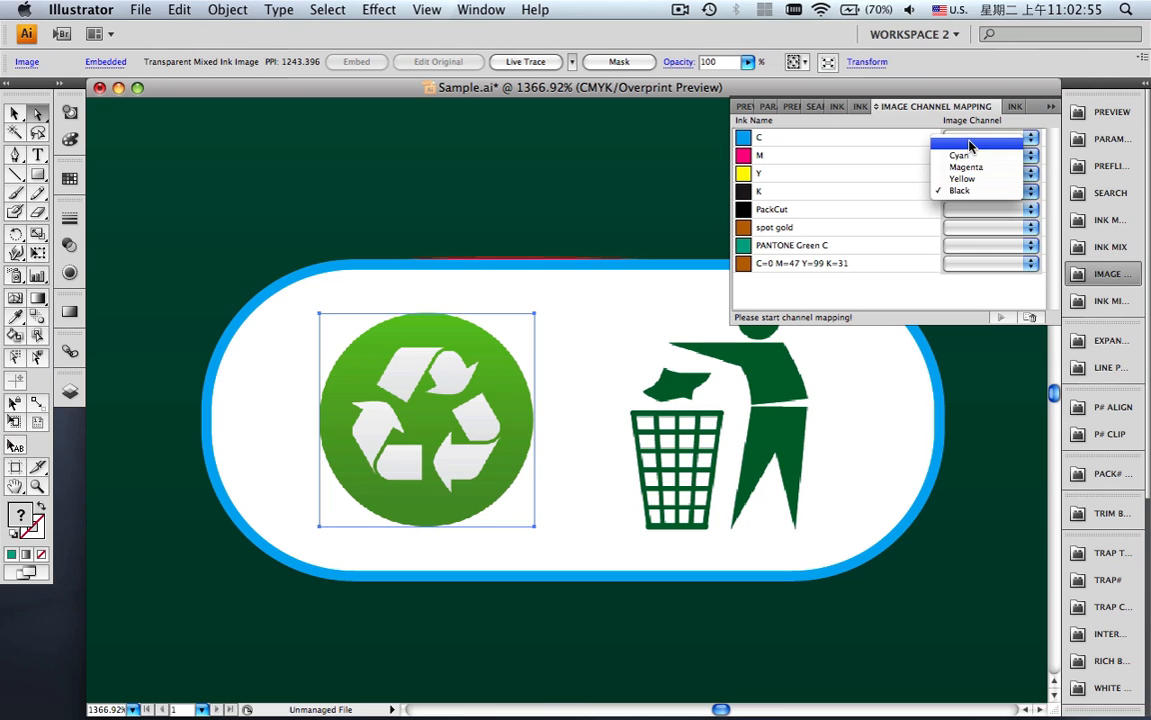
left_click(969, 145)
left_click(998, 319)
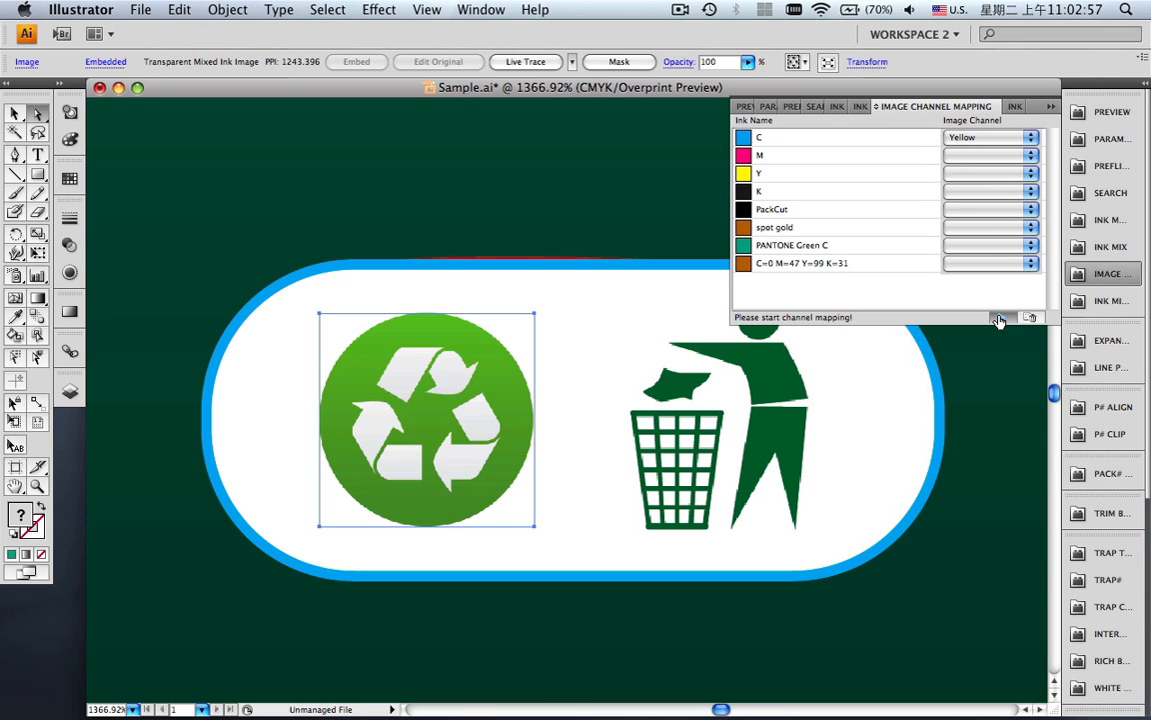
- Map the litter-bin image to the C ink only, using its Cyan channel with M, Y and K left blank, and close the channel mapping
left_click(791, 393)
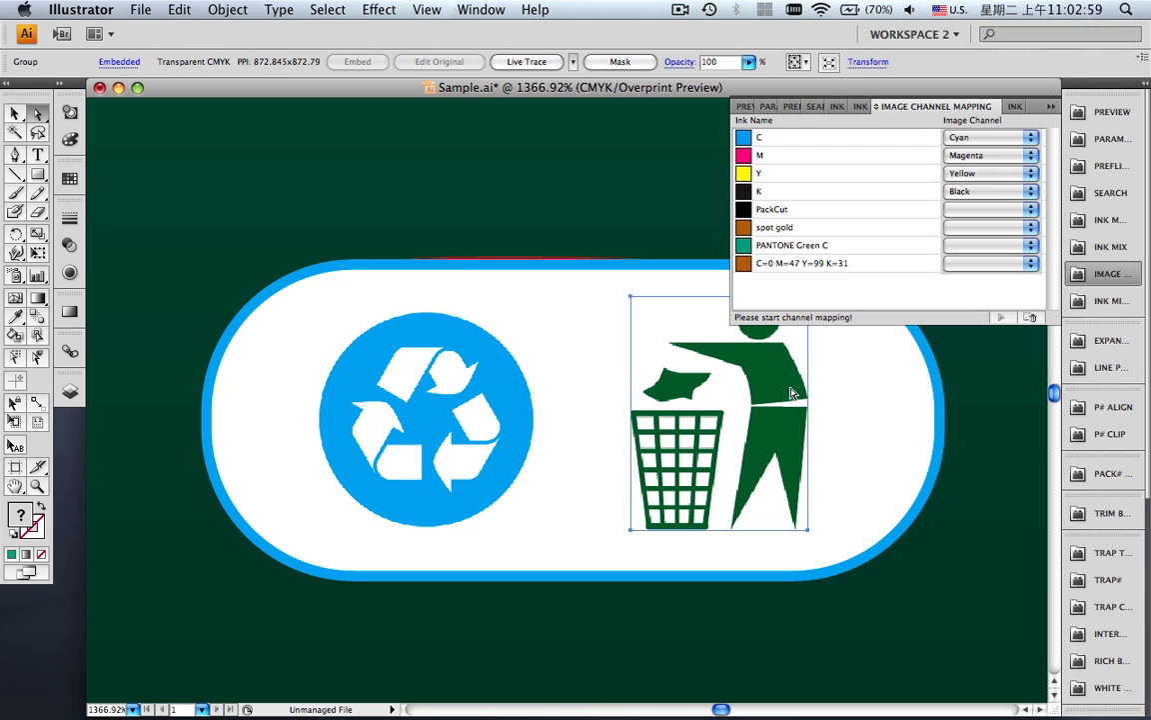
left_click(1001, 153)
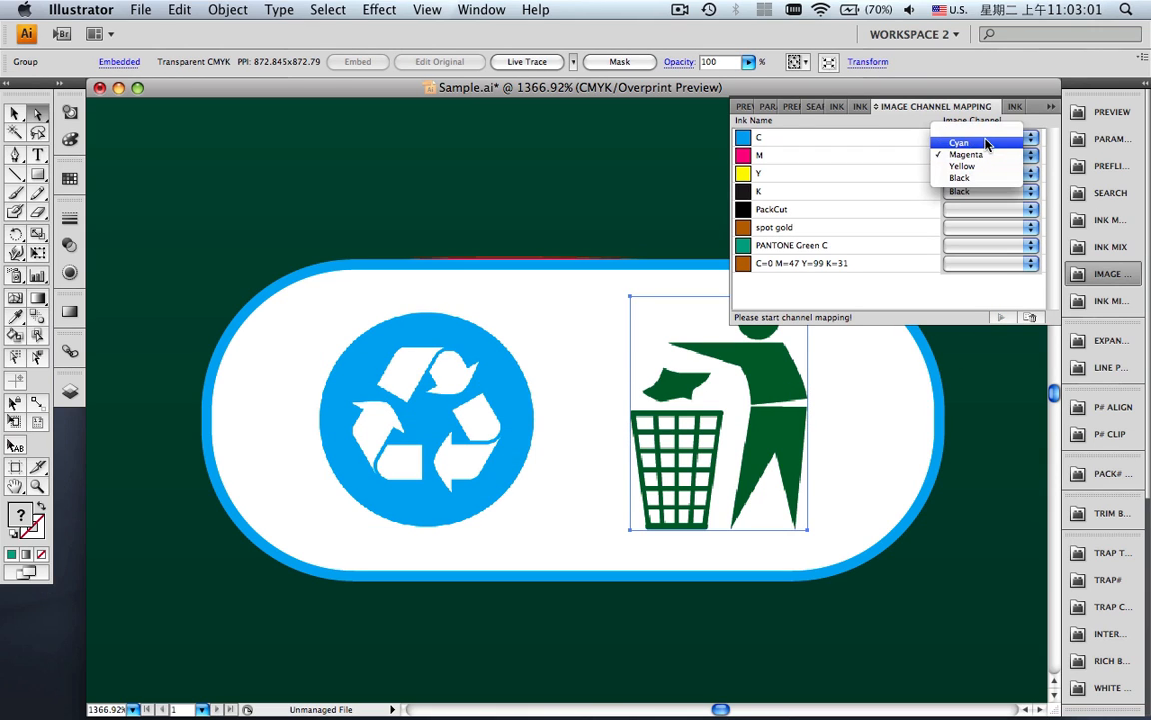
left_click(986, 133)
left_click(990, 174)
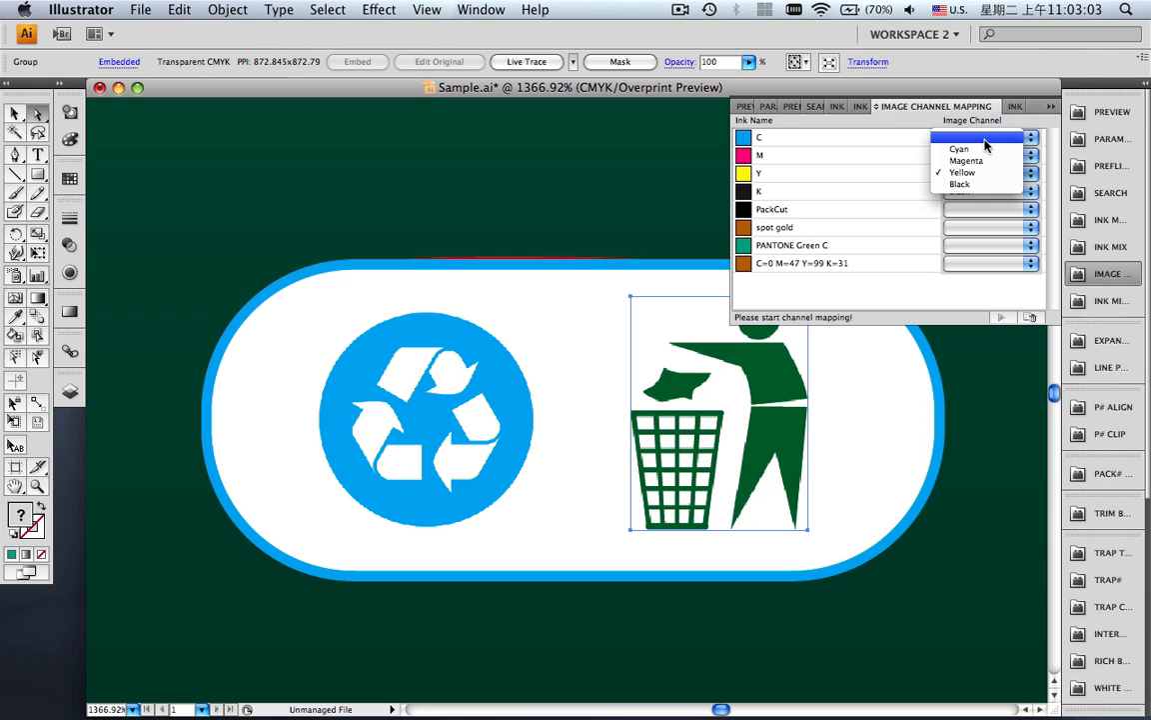
left_click(989, 141)
left_click(989, 191)
left_click(984, 147)
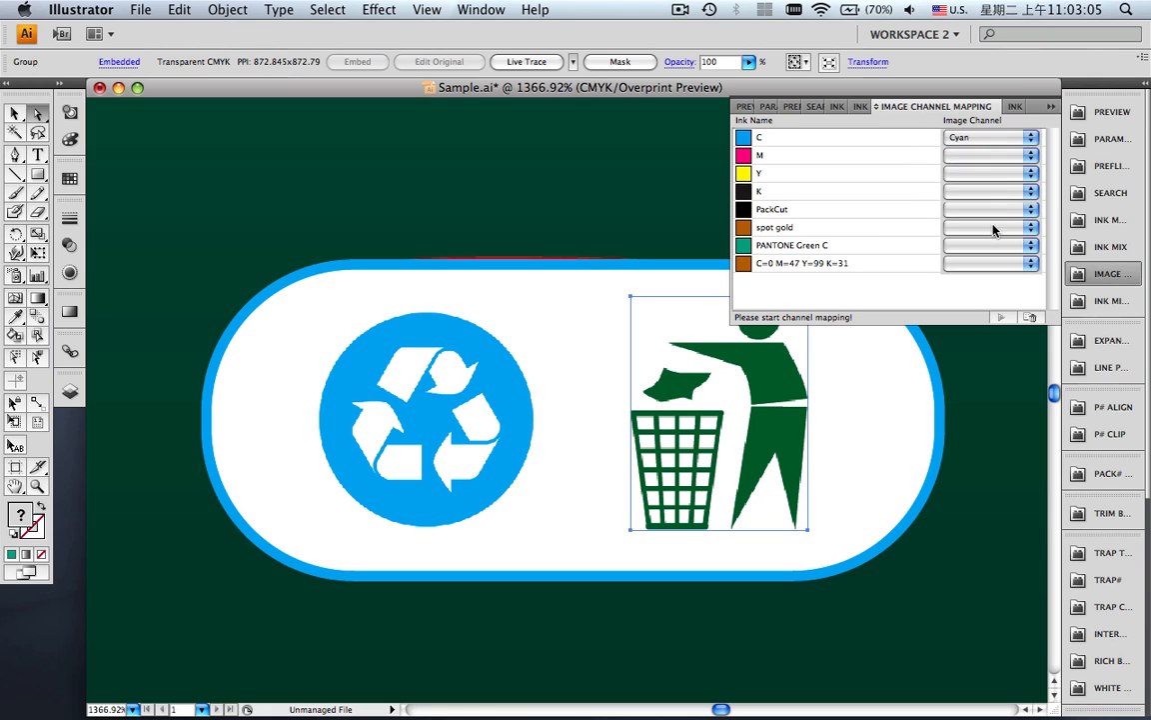
left_click(1002, 318)
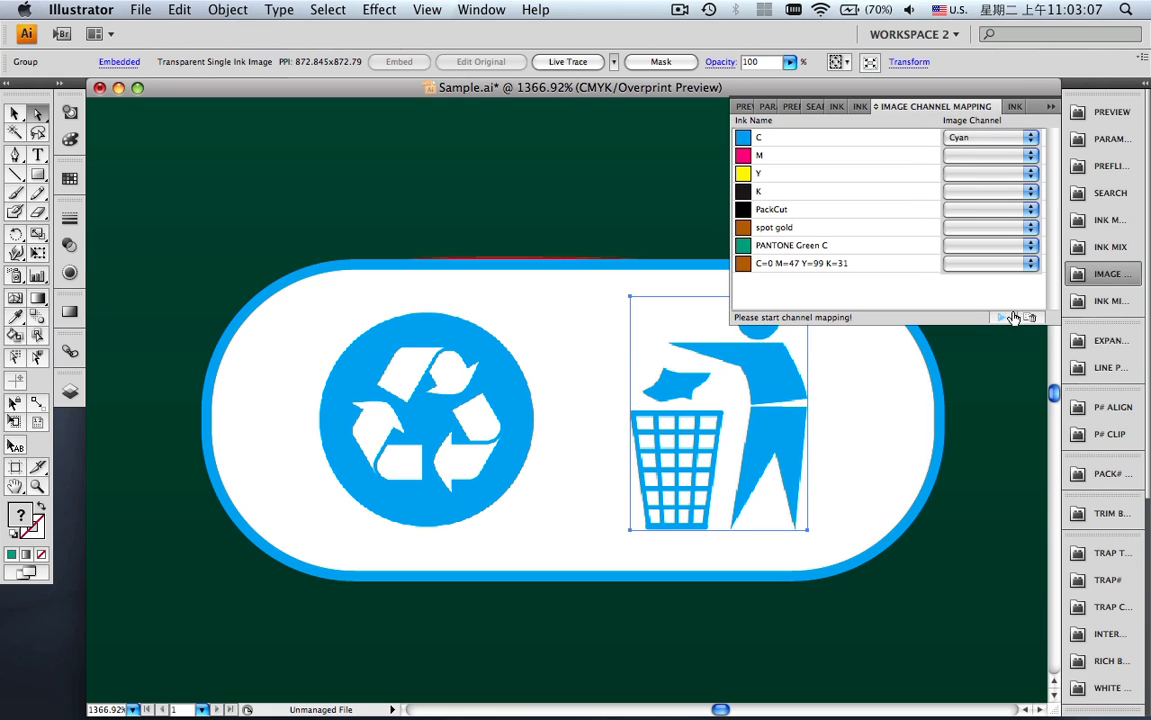
left_click(1046, 107)
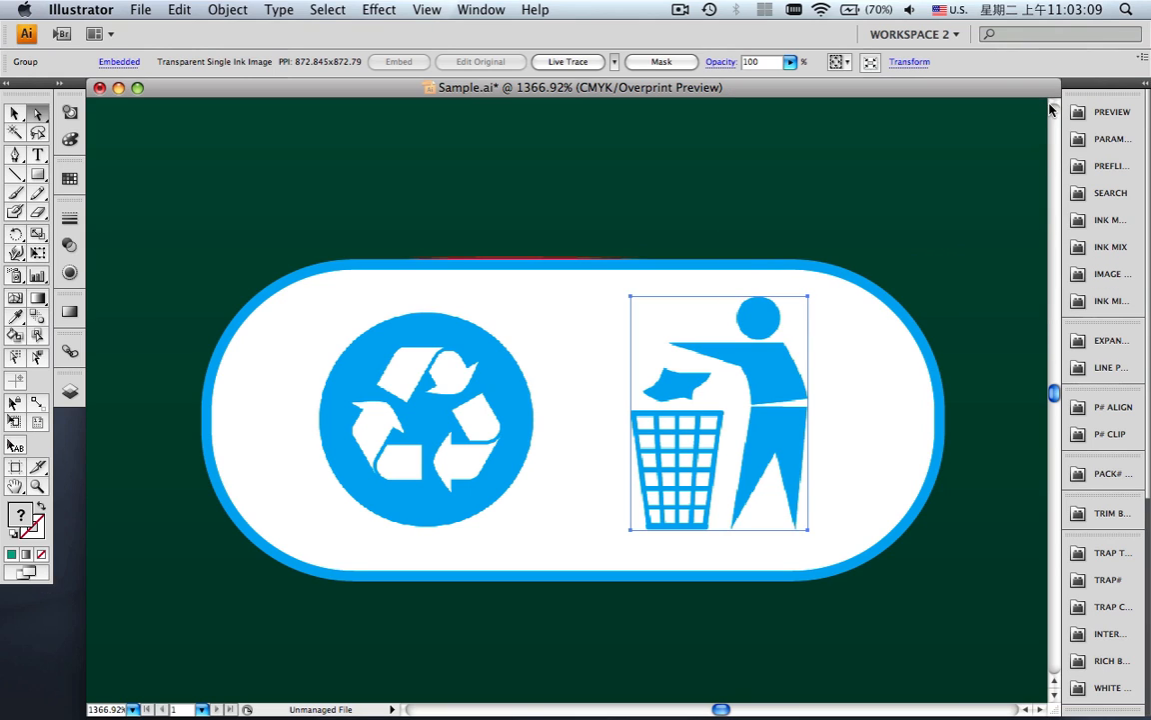
- Refresh the separations preview and check the recycling and litter-bin icons with the C plate hidden and shown
left_click(1087, 113)
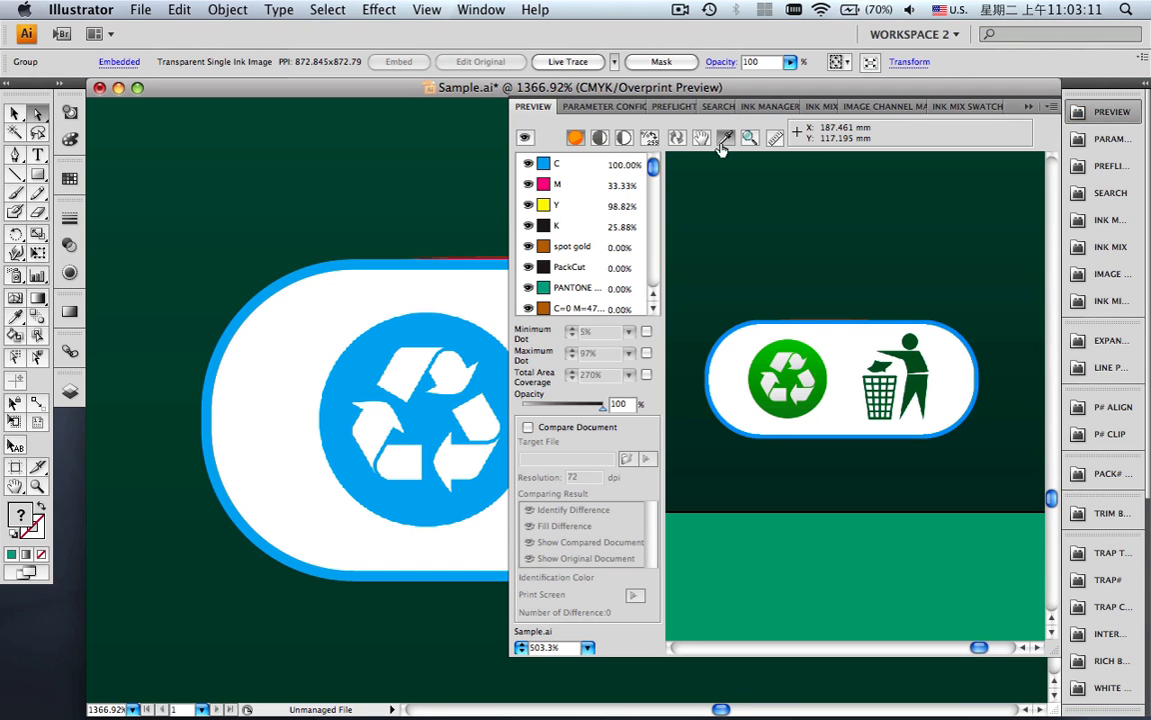
left_click(678, 139)
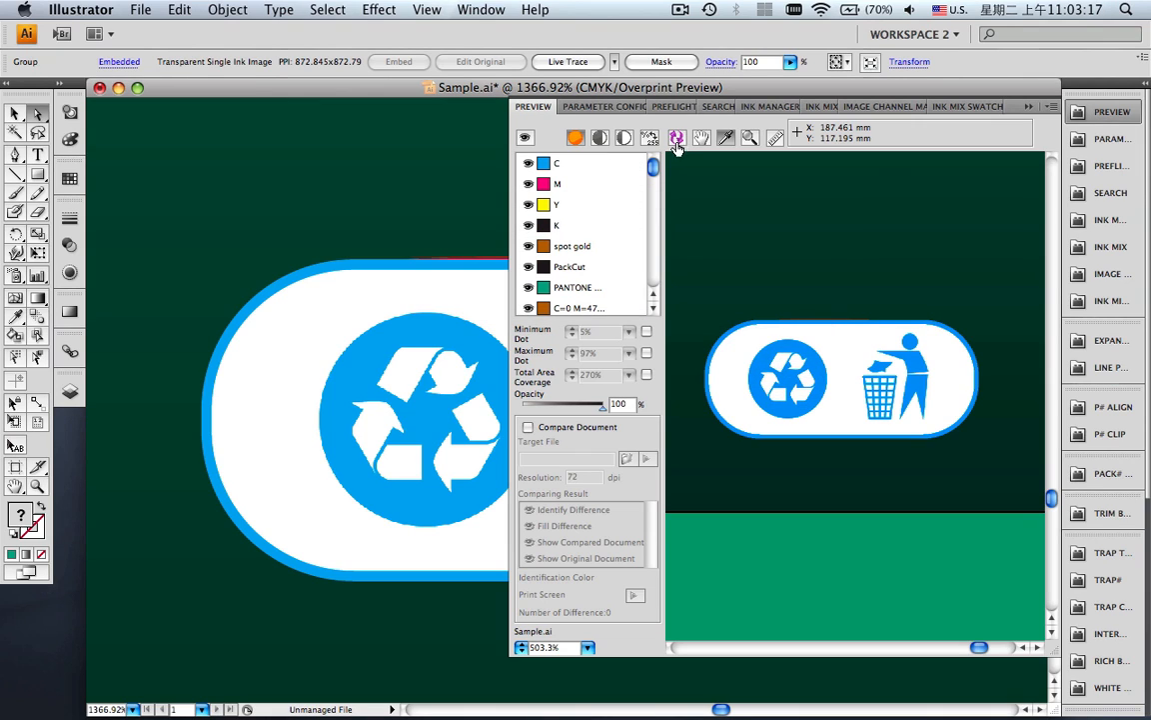
left_click(529, 164)
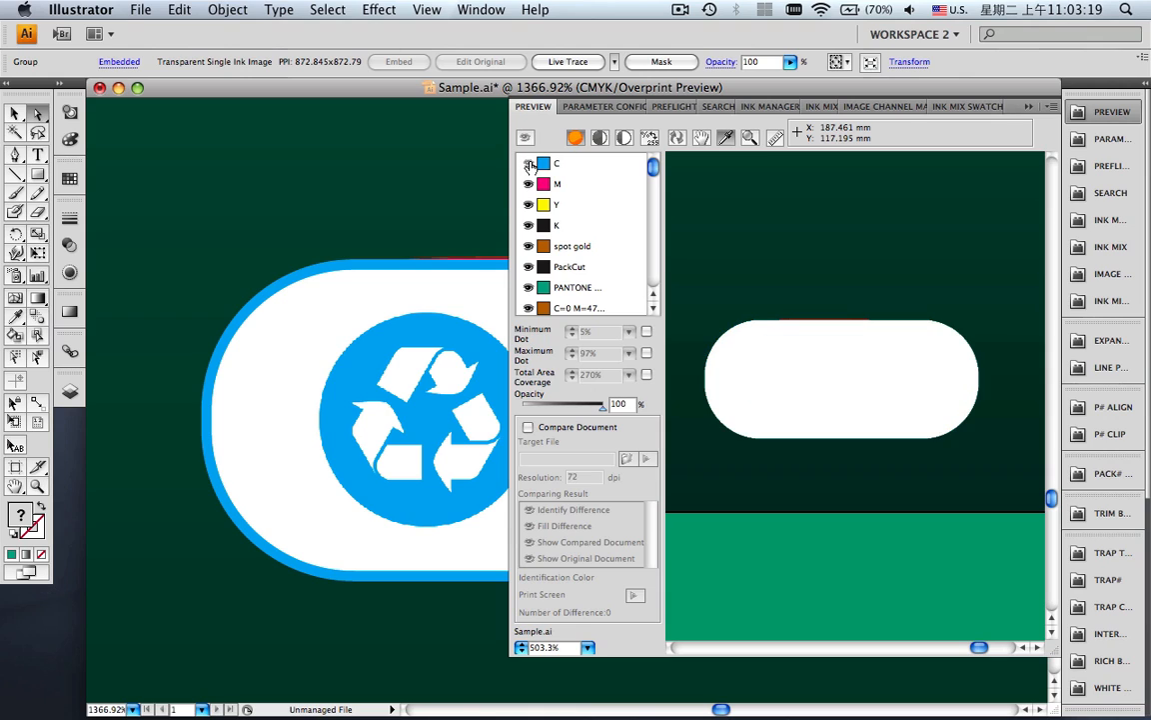
left_click(529, 164)
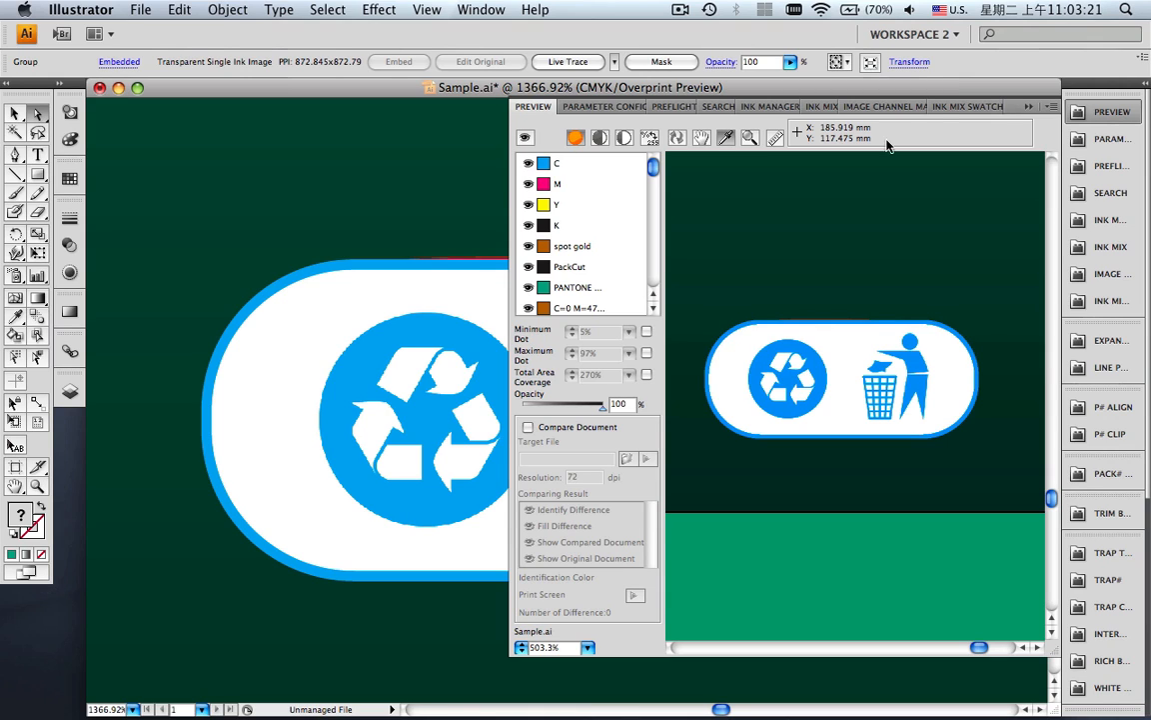
left_click(1026, 108)
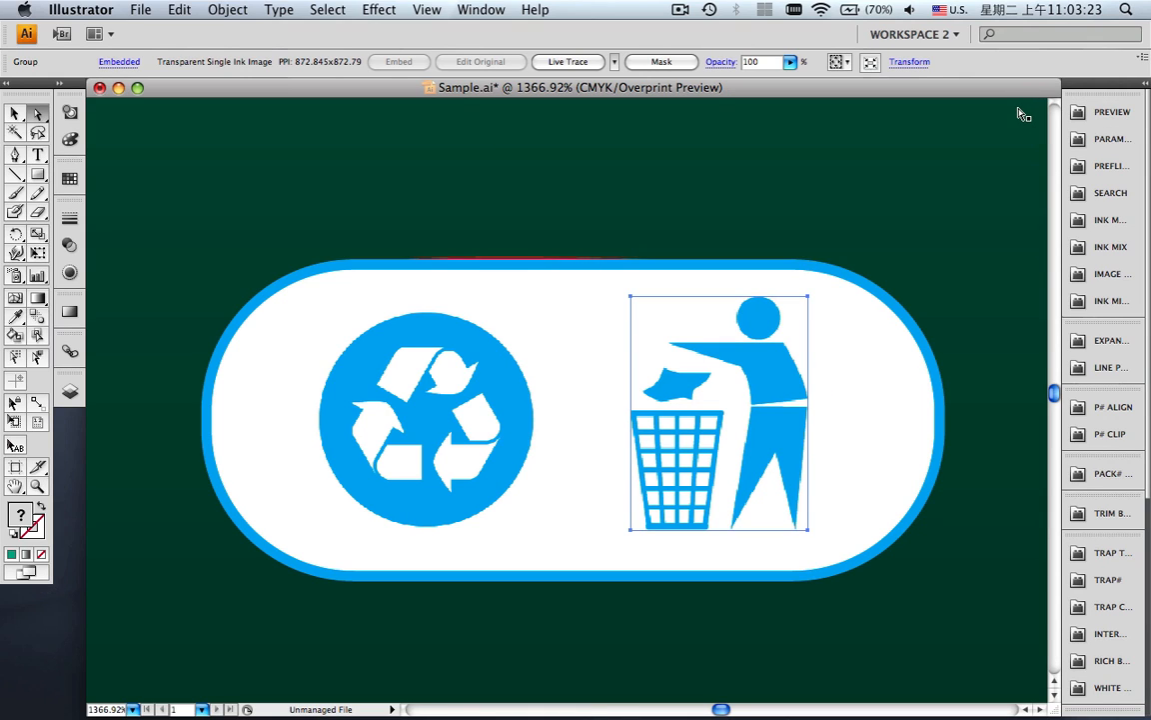
- Check only the spot gold and C=0 M=47 Y=99 K=31 plates across the whole carton, and close the separations preview
key("super+0")
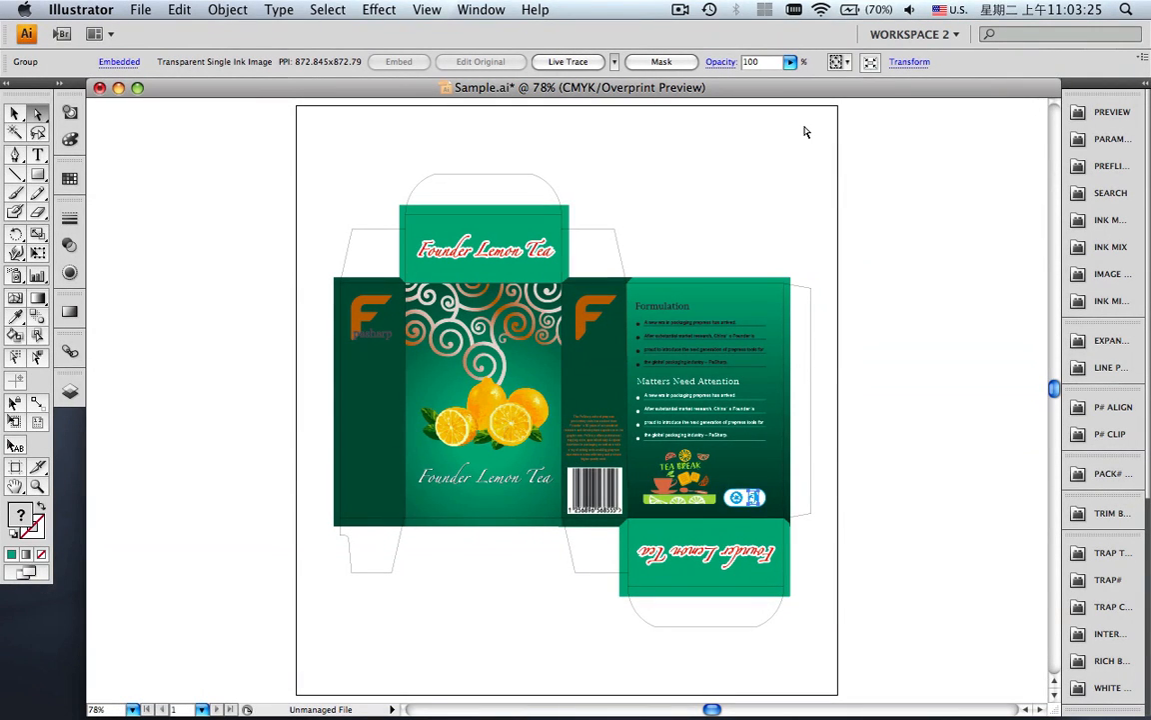
key("v")
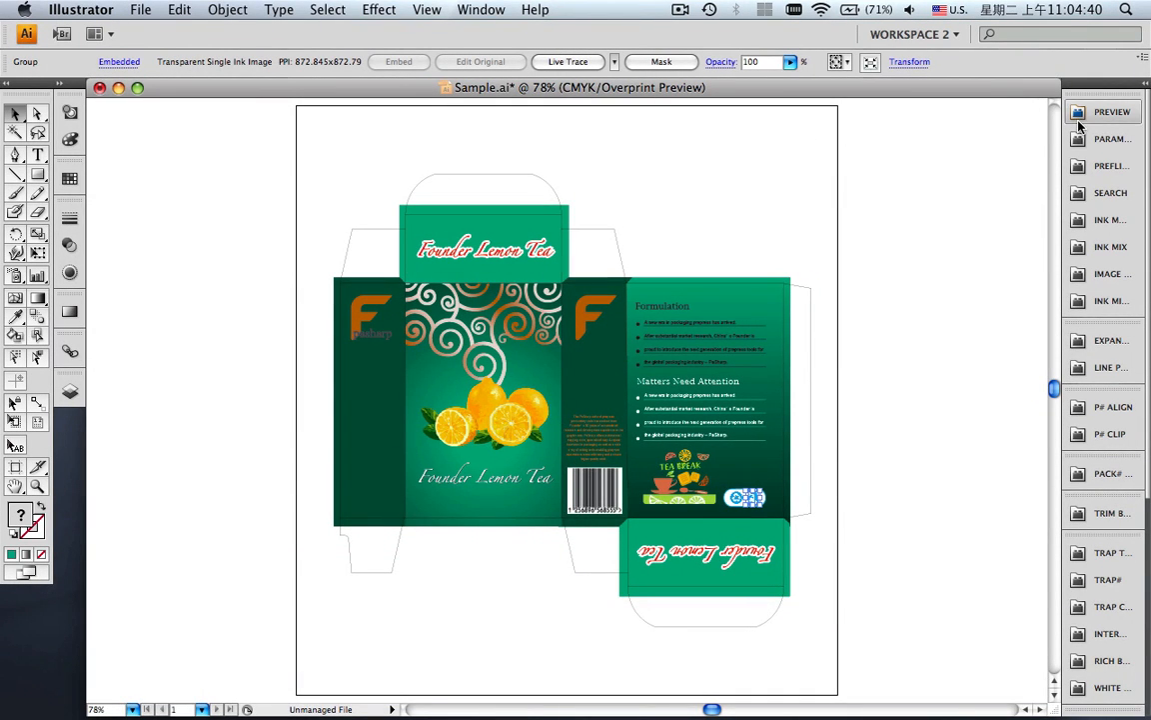
left_click(1112, 111)
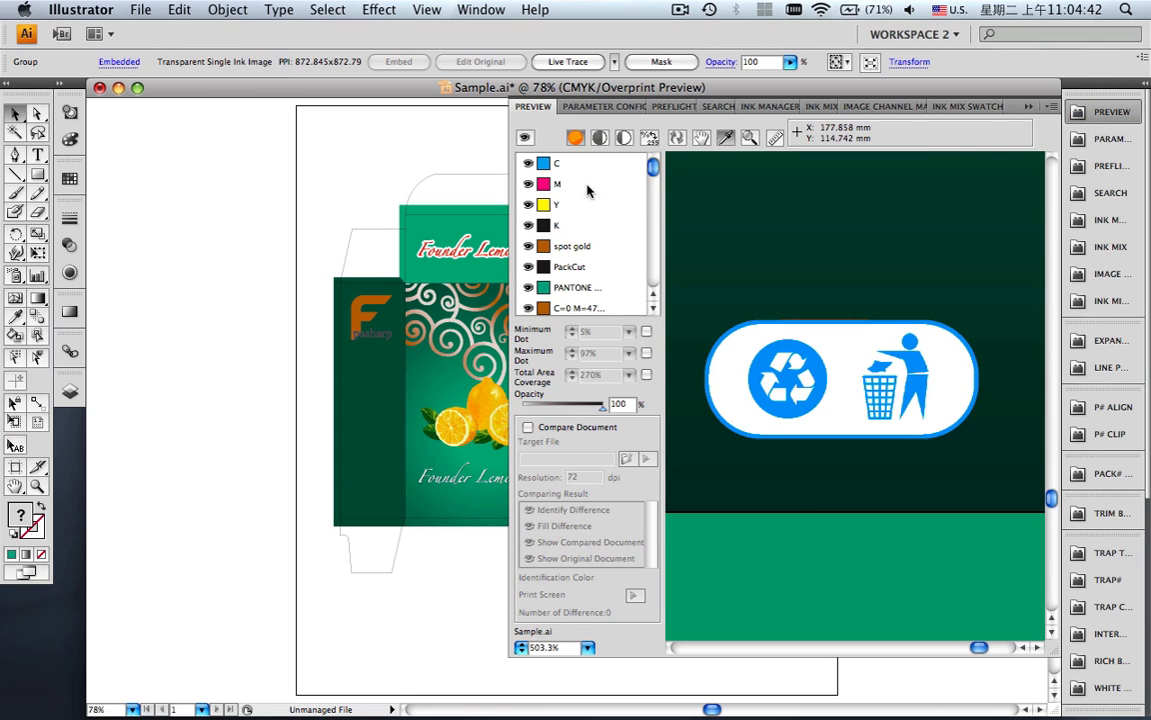
left_click(590, 646)
left_click(592, 647)
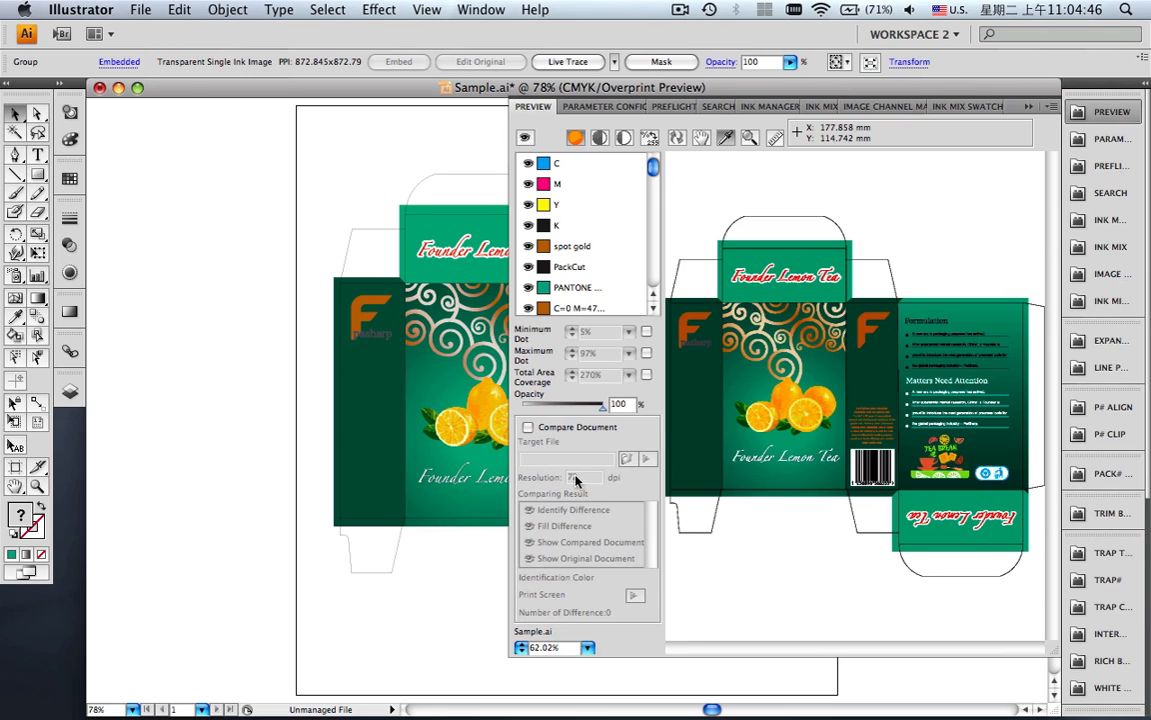
left_click(524, 137)
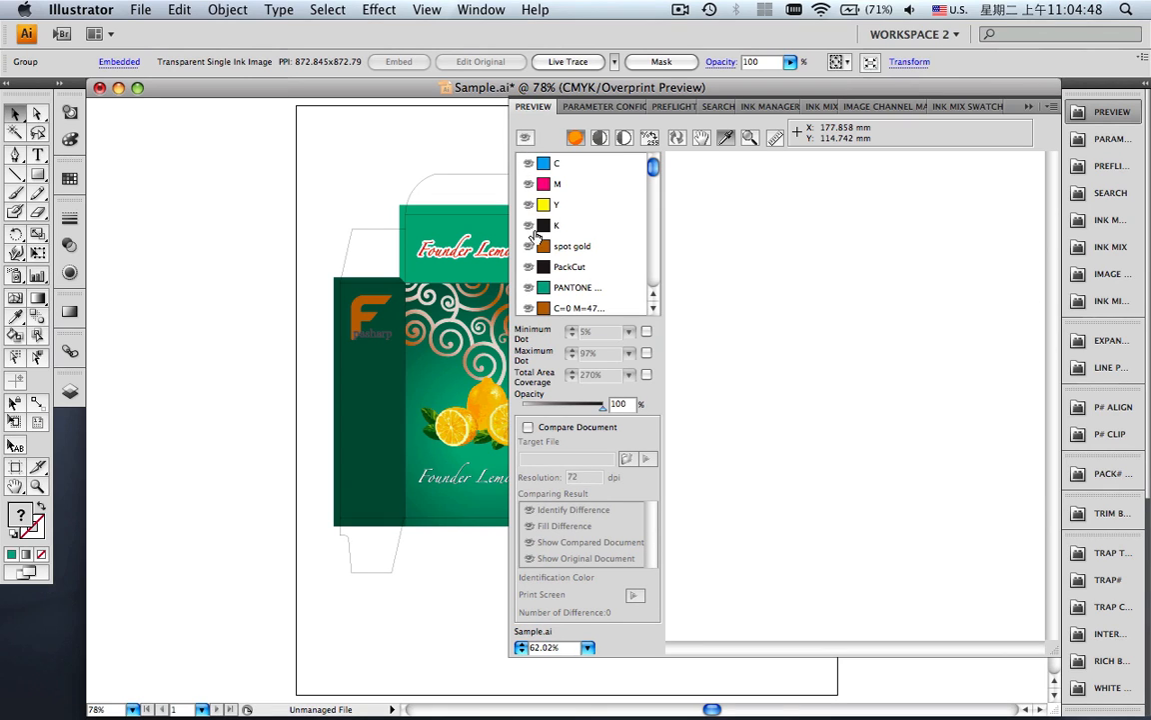
left_click(529, 245)
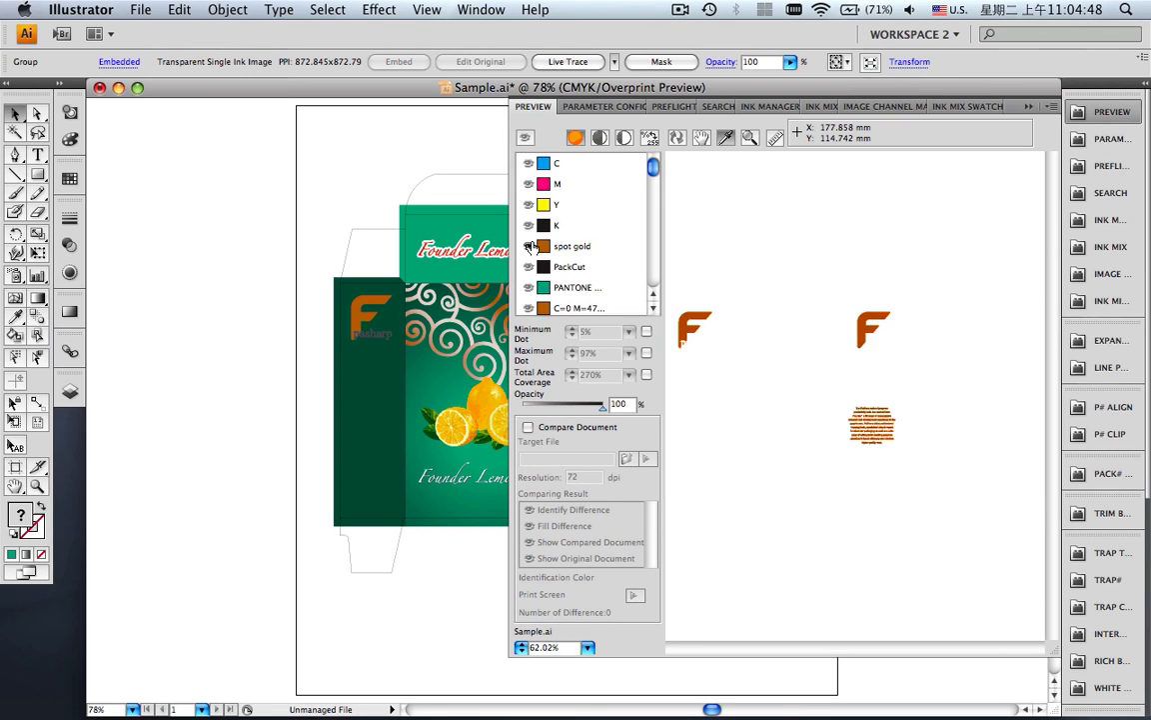
left_click(529, 308)
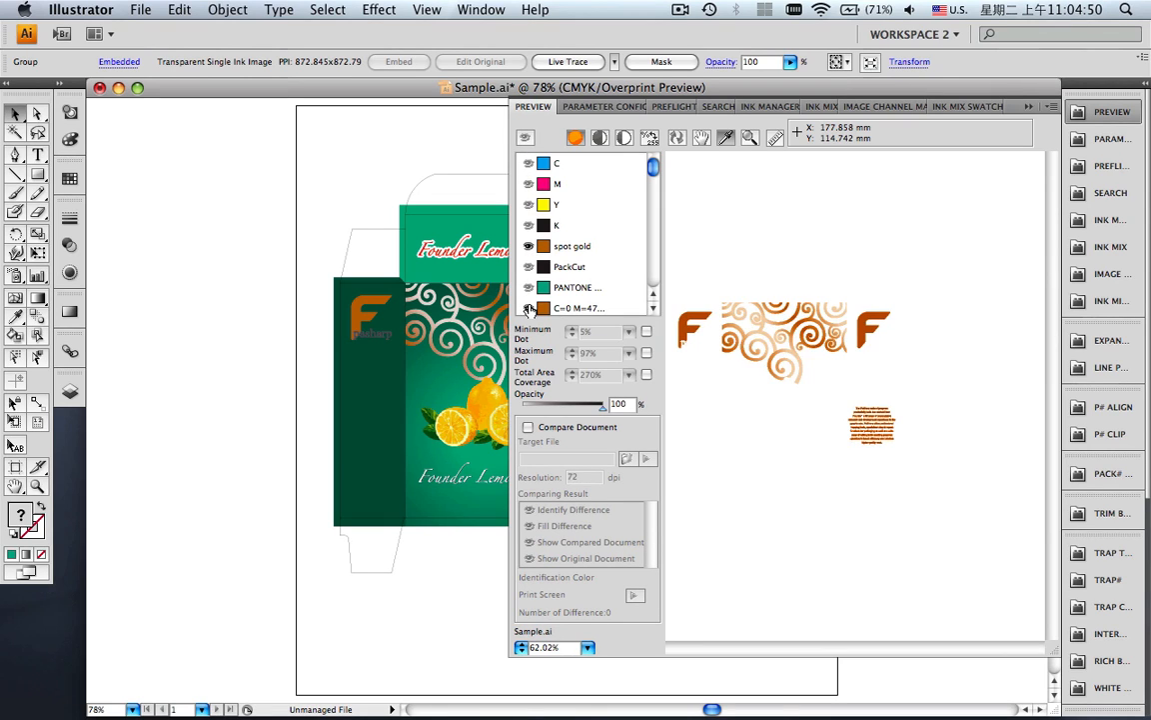
left_click(1032, 108)
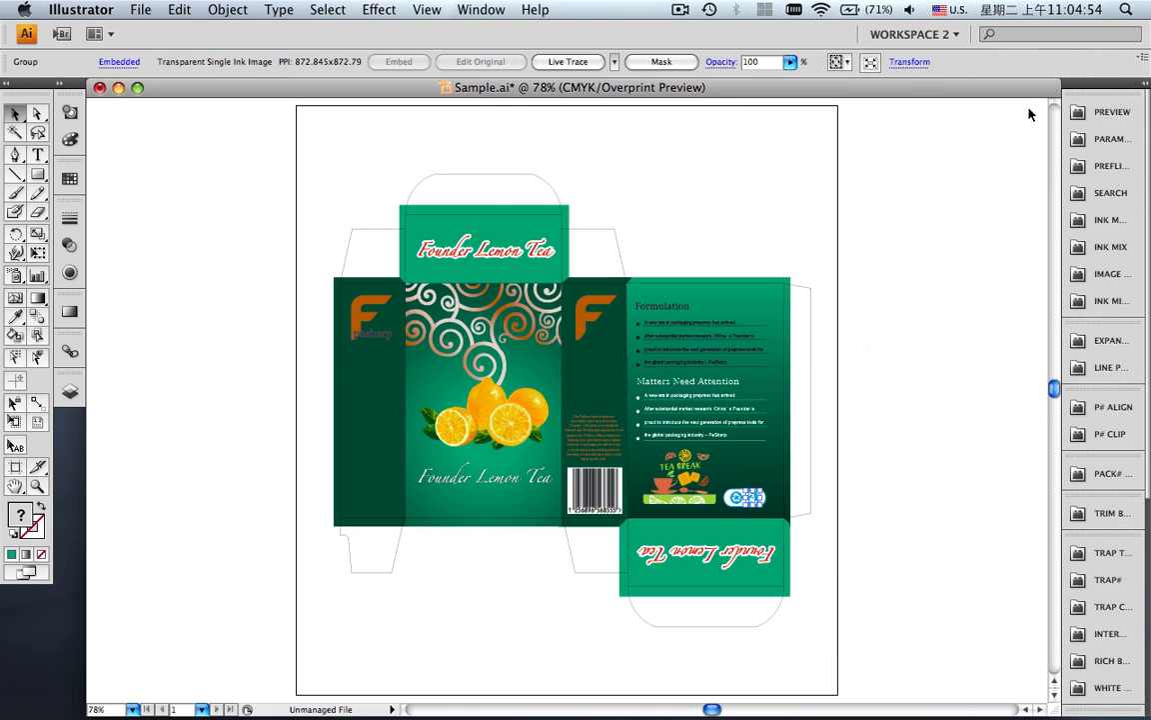
- Convert the C=0 M=47 Y=99 K=31 ink to spot gold in the Ink Manager and close it
left_click(1098, 229)
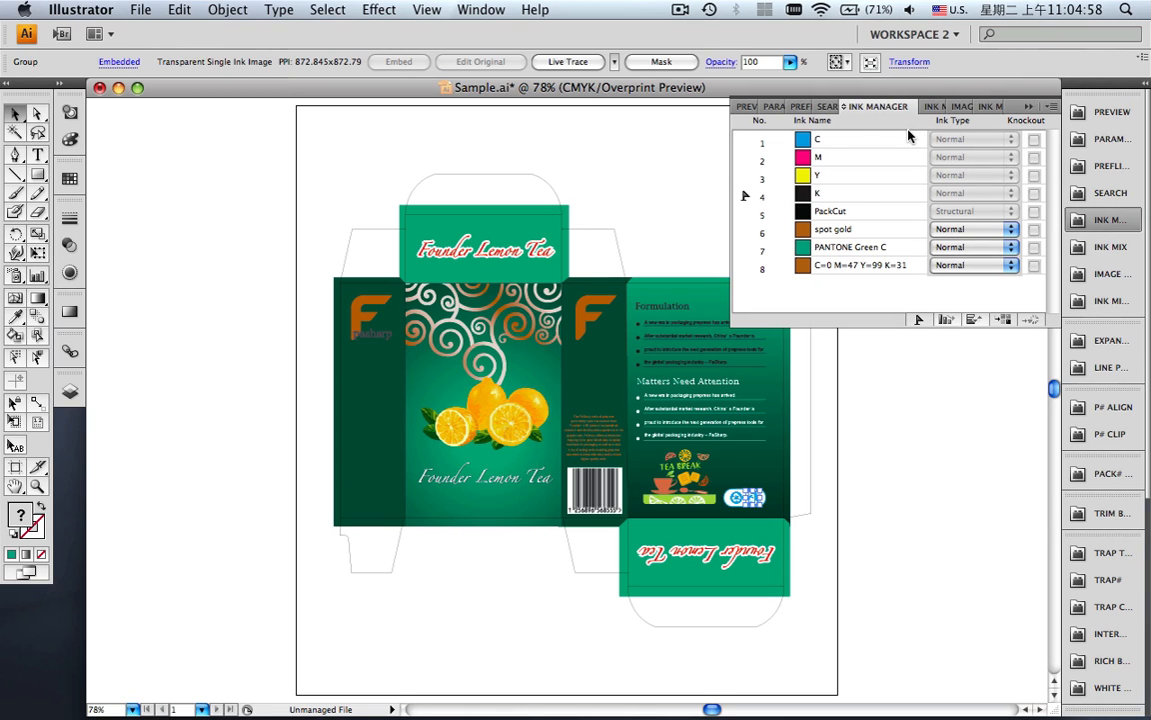
left_click(900, 266)
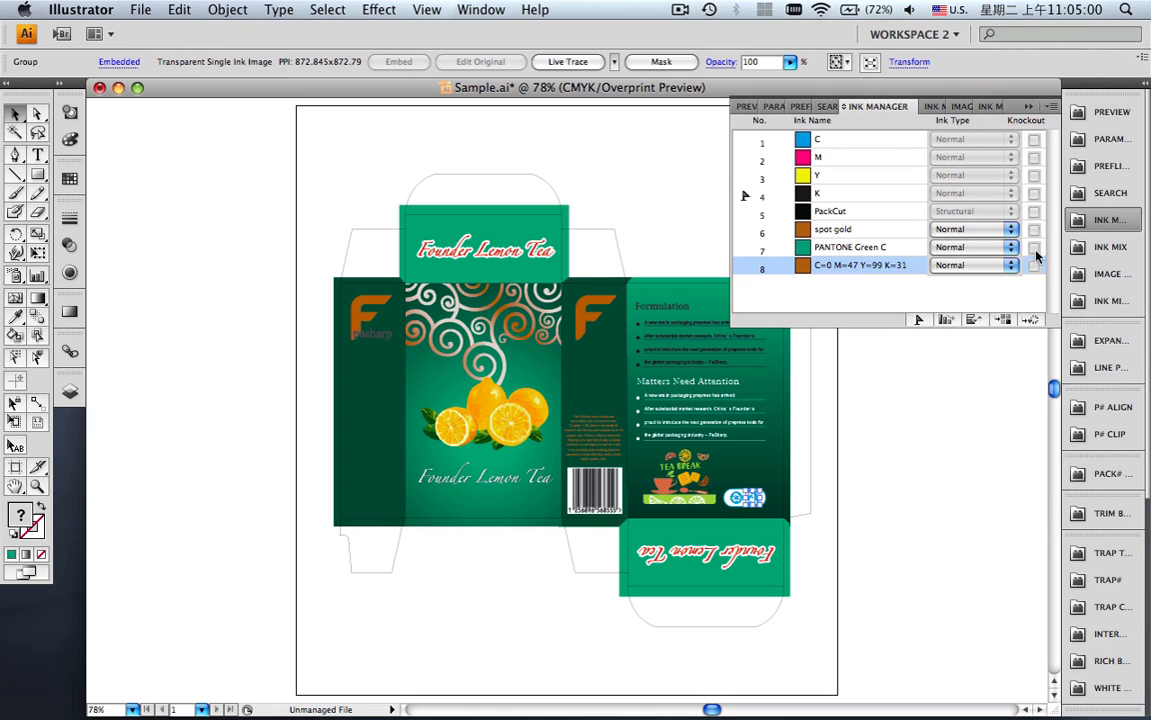
left_click(1052, 107)
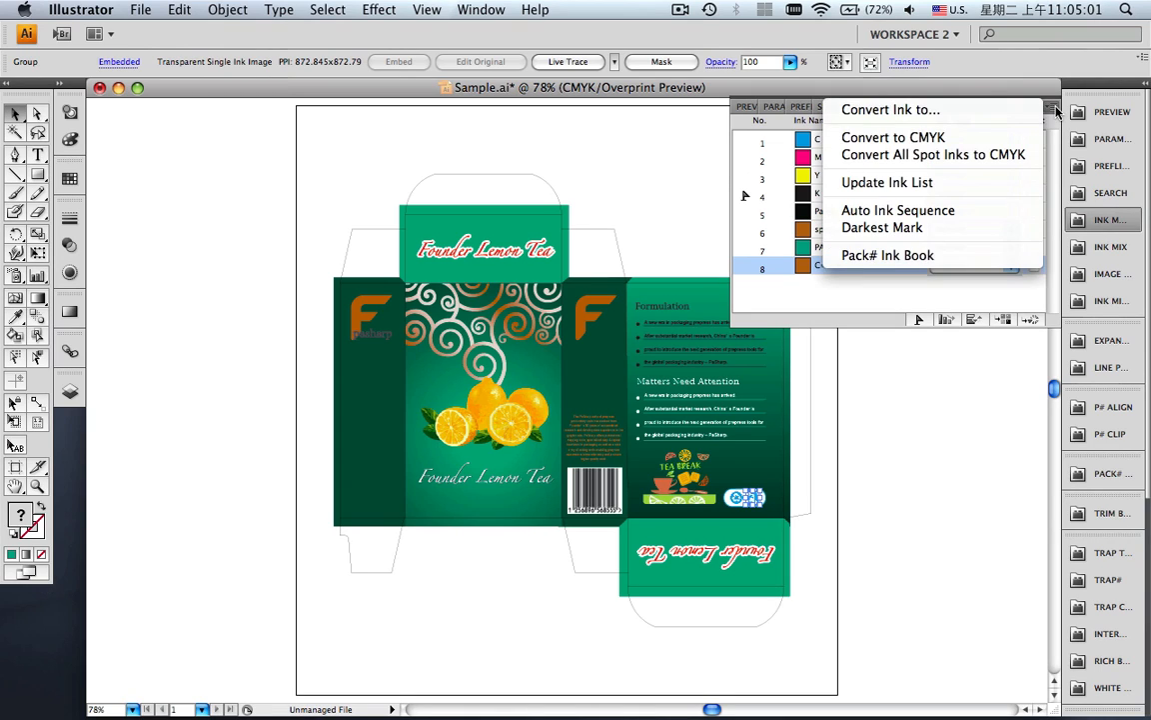
left_click(940, 112)
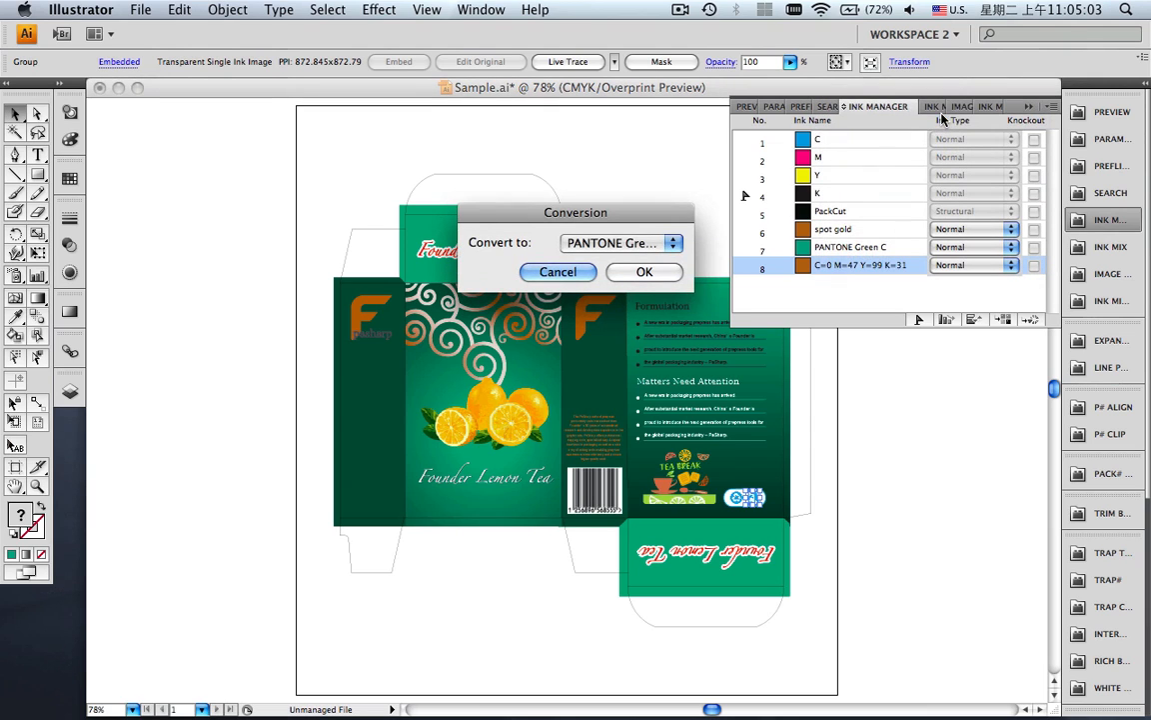
left_click(656, 245)
left_click(620, 228)
left_click(643, 280)
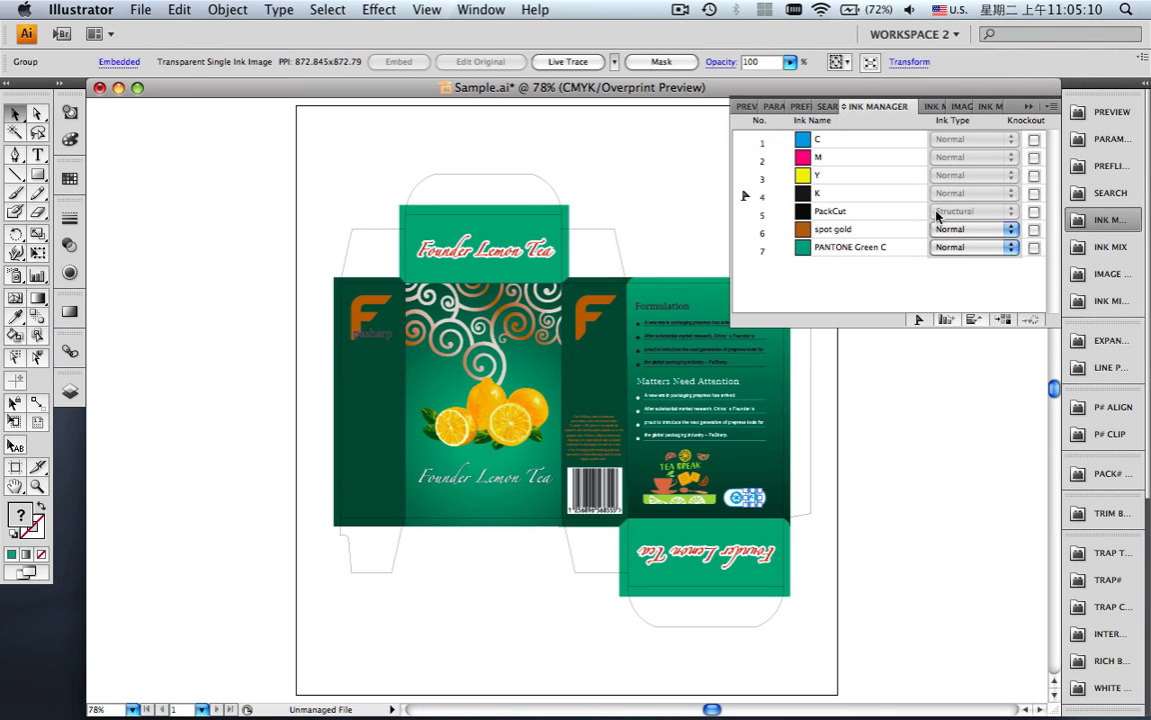
left_click(1027, 107)
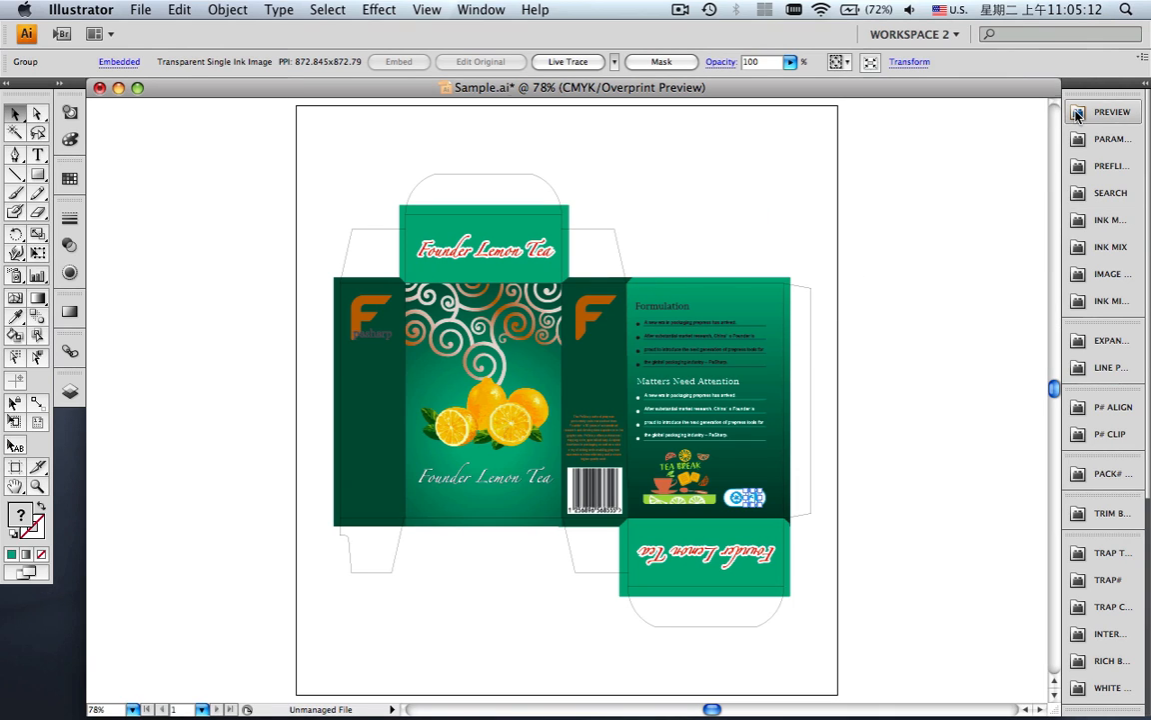
- Refresh the separations preview, check the carton with the spot gold plate toggled and with all plates hidden and shown, and close the preview
left_click(1077, 113)
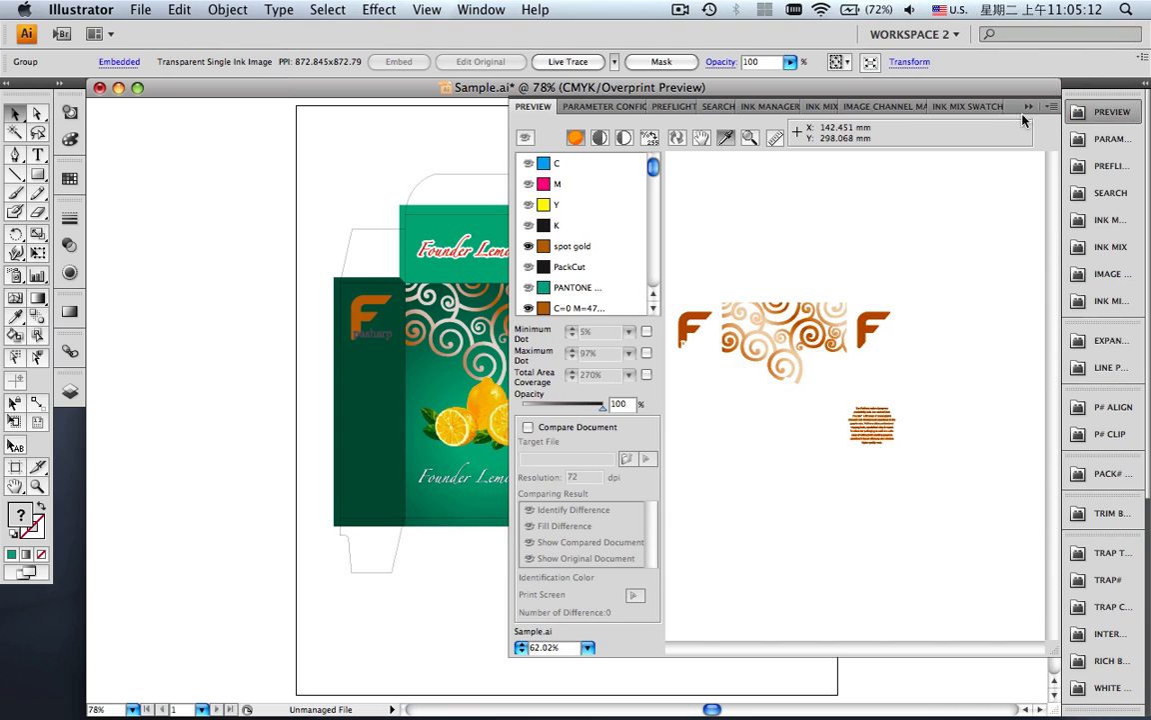
left_click(675, 138)
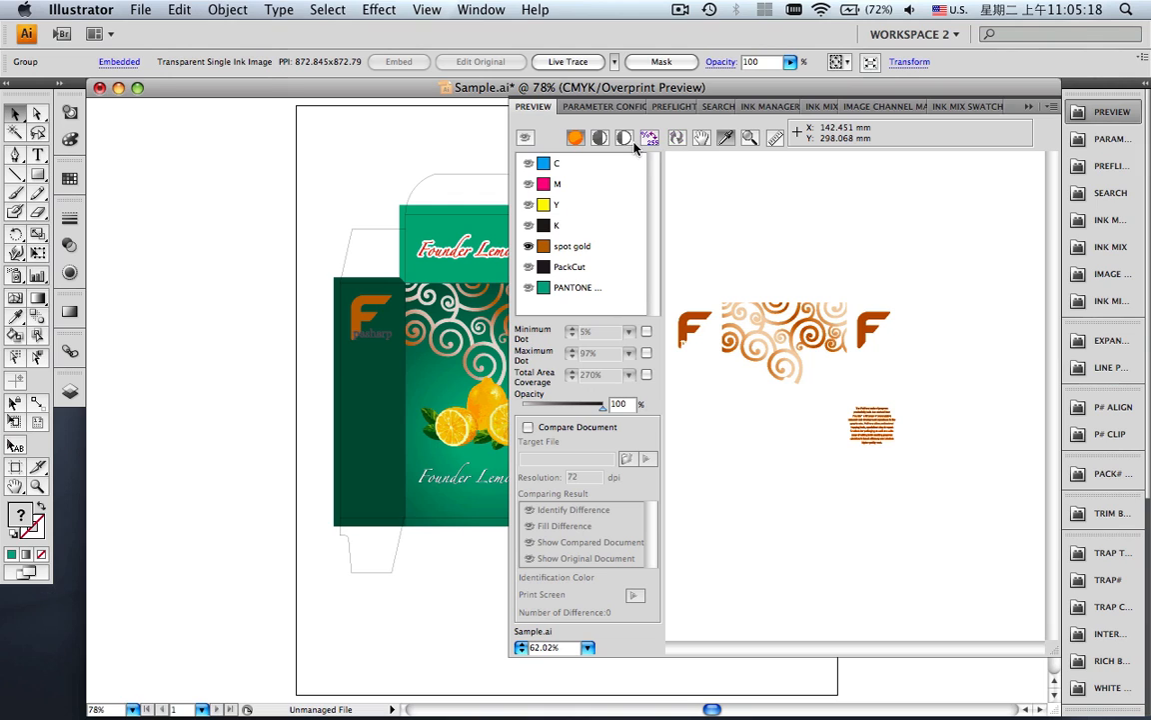
left_click(527, 139)
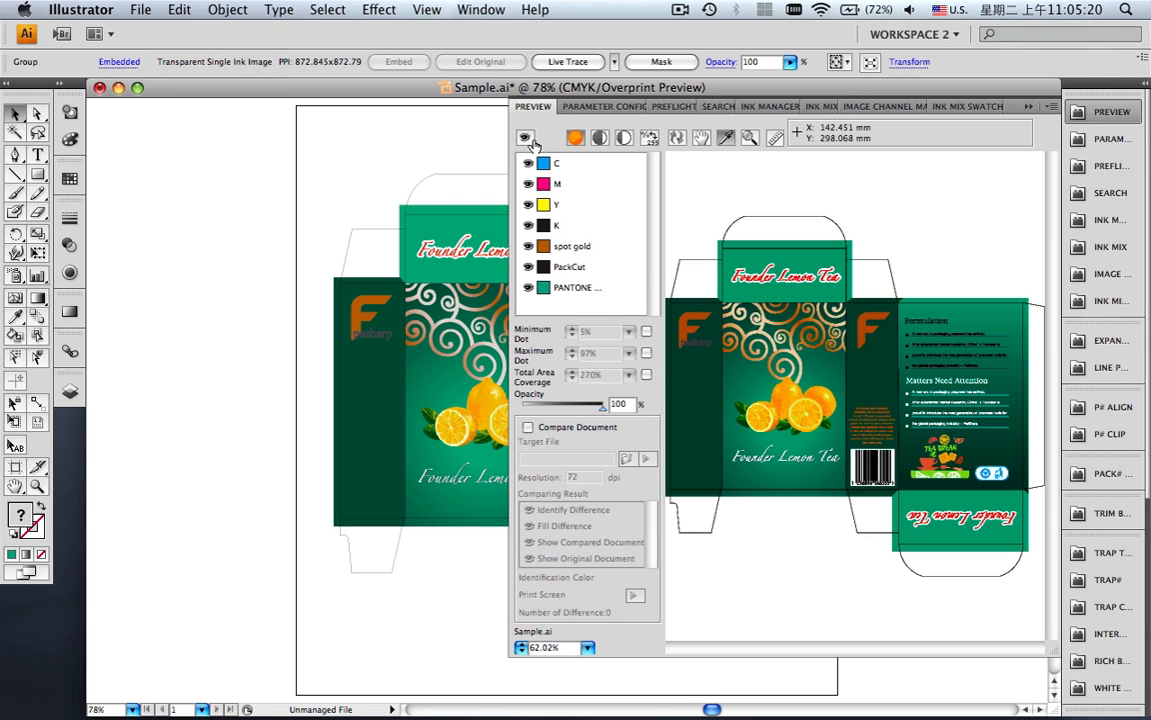
left_click(529, 246)
left_click(524, 139)
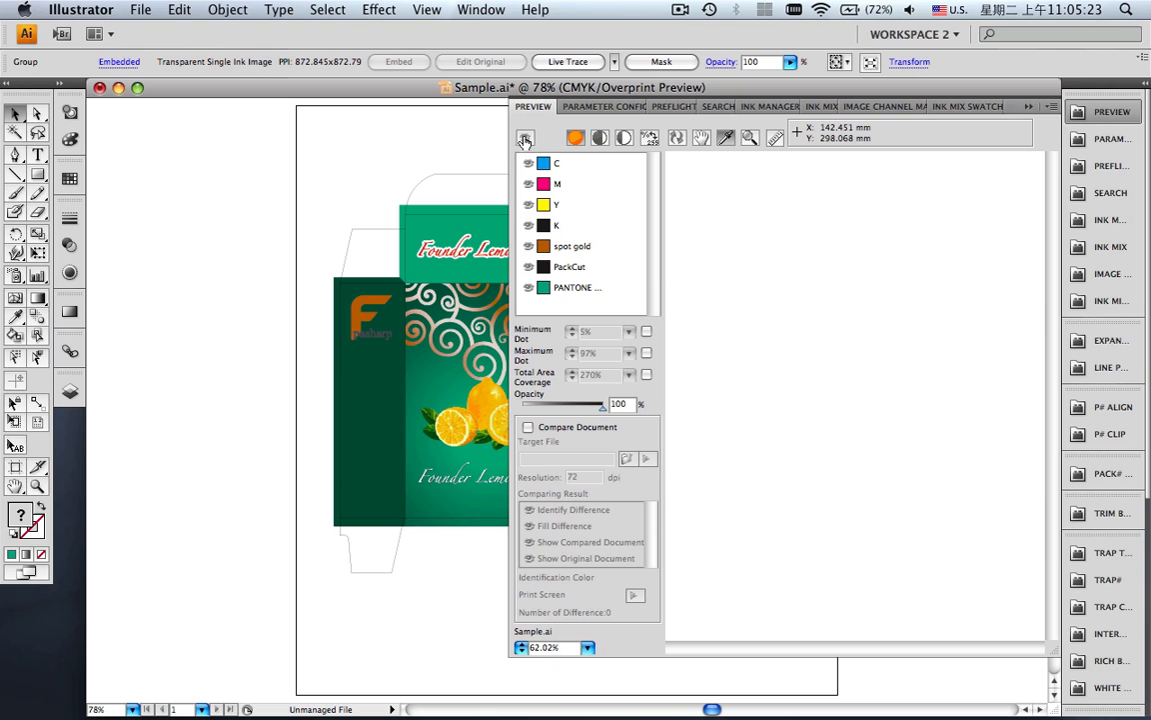
left_click(529, 246)
left_click(529, 246)
left_click(525, 138)
left_click(1026, 107)
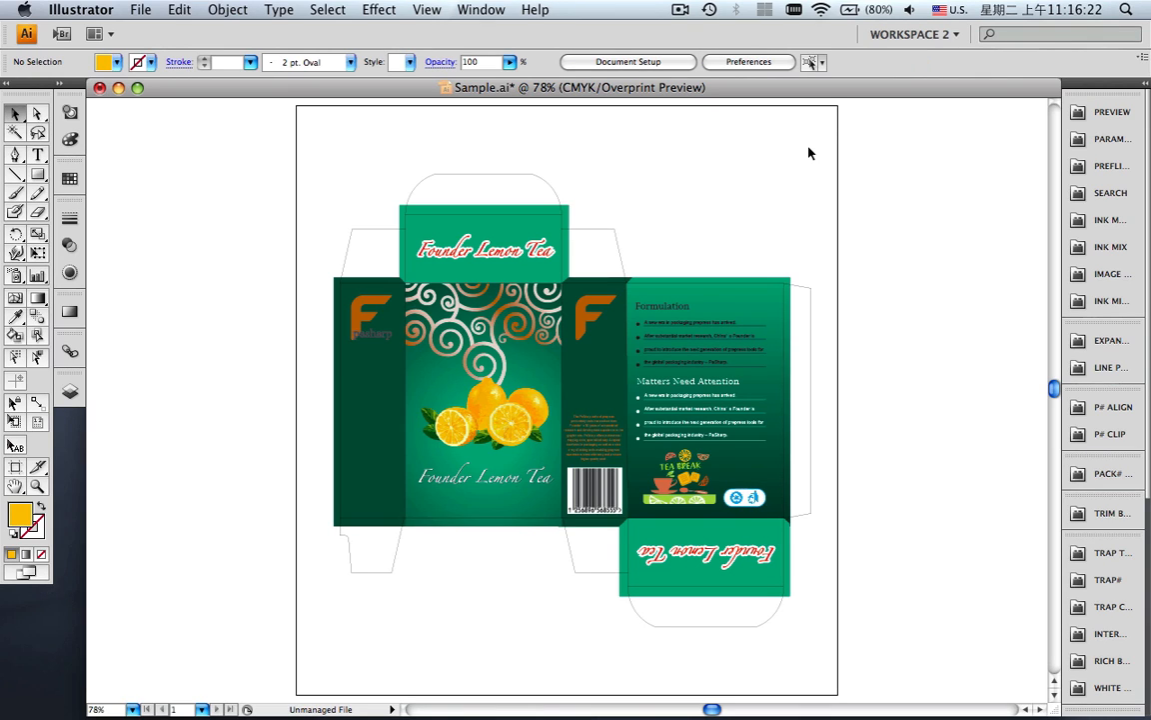
- Check the separations preview for areas under the 5% minimum dot across all plates, and close the preview
left_click(1077, 115)
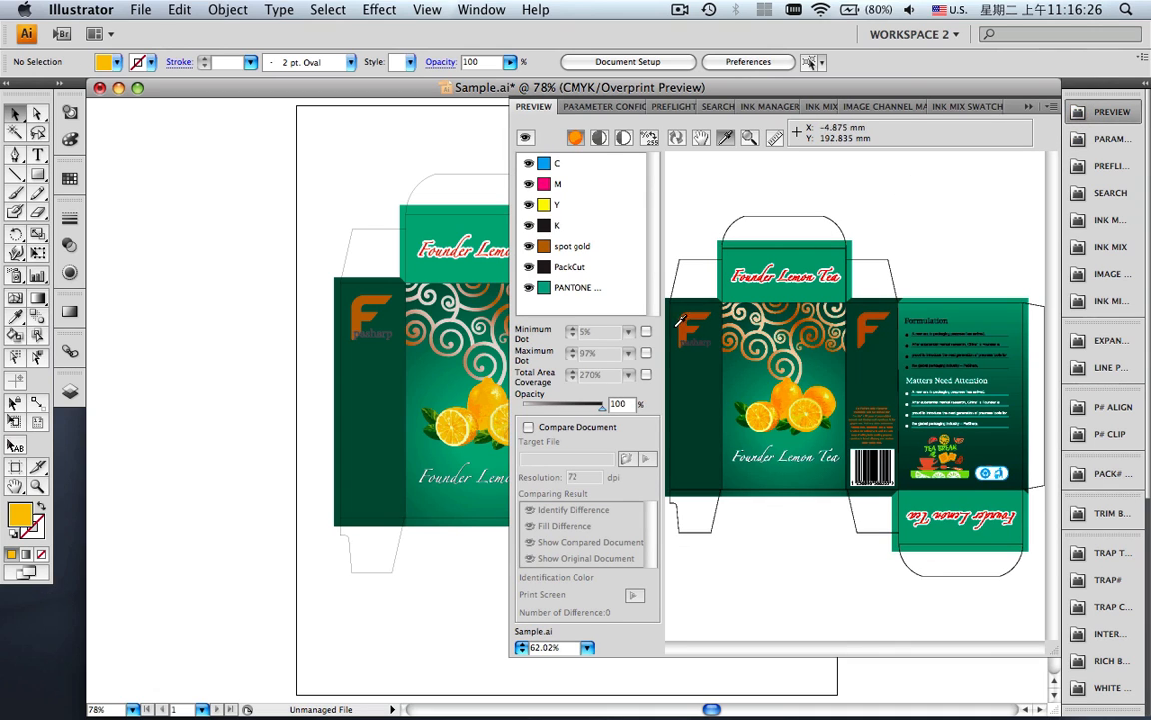
left_click(646, 332)
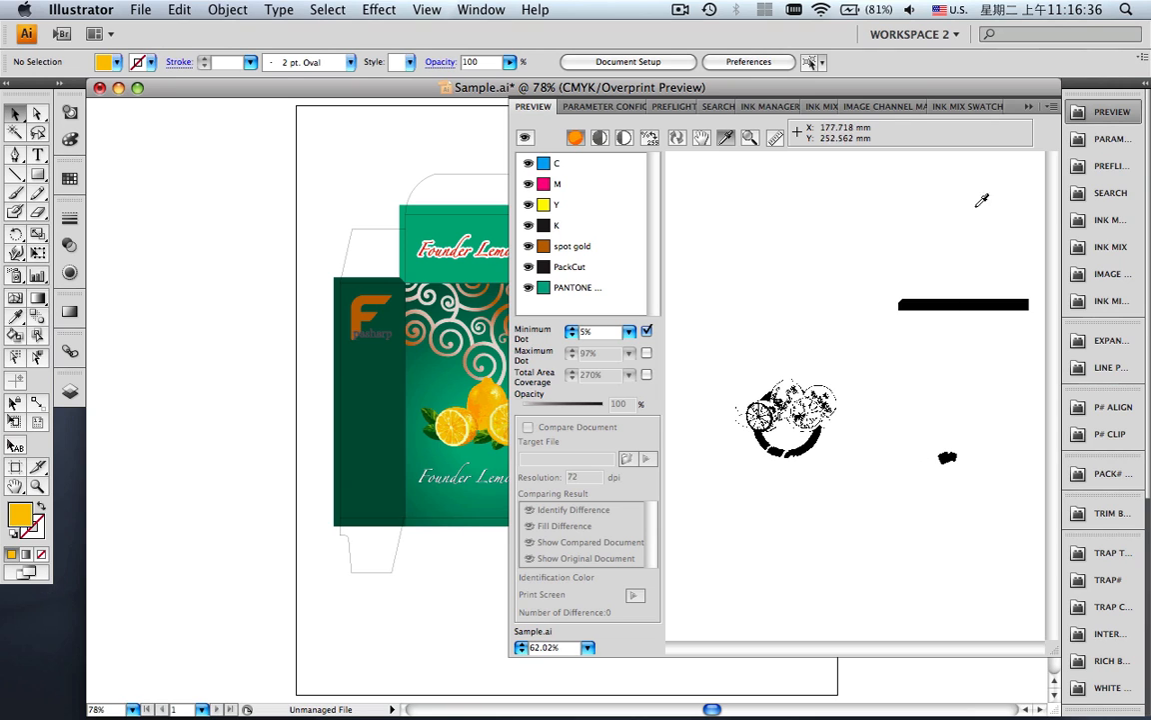
left_click(1032, 108)
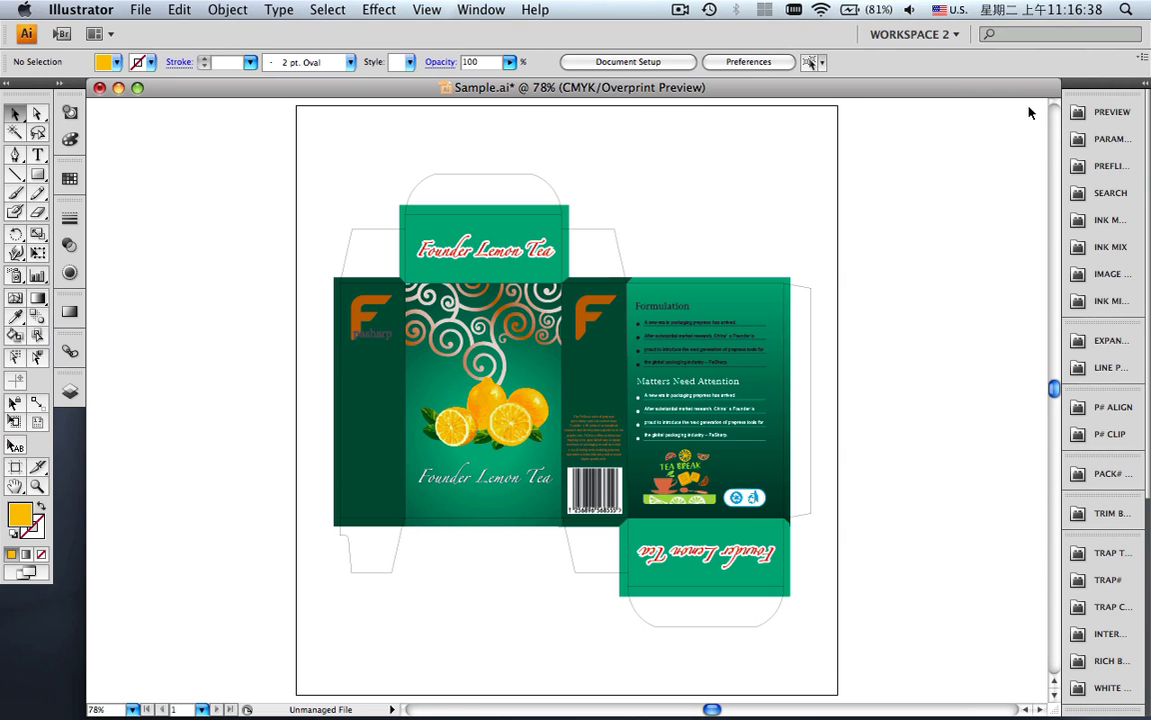
- Review the preflight parameter settings for the Ink, Image, Line, Font and Other categories
left_click(1111, 141)
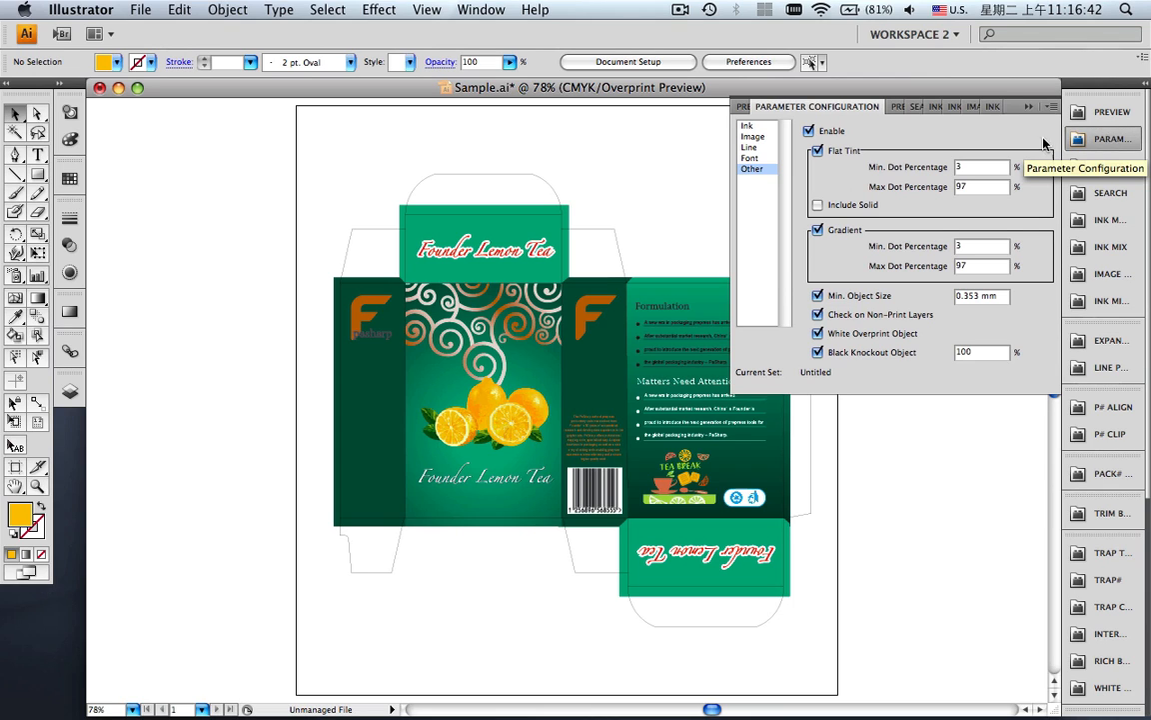
left_click(750, 126)
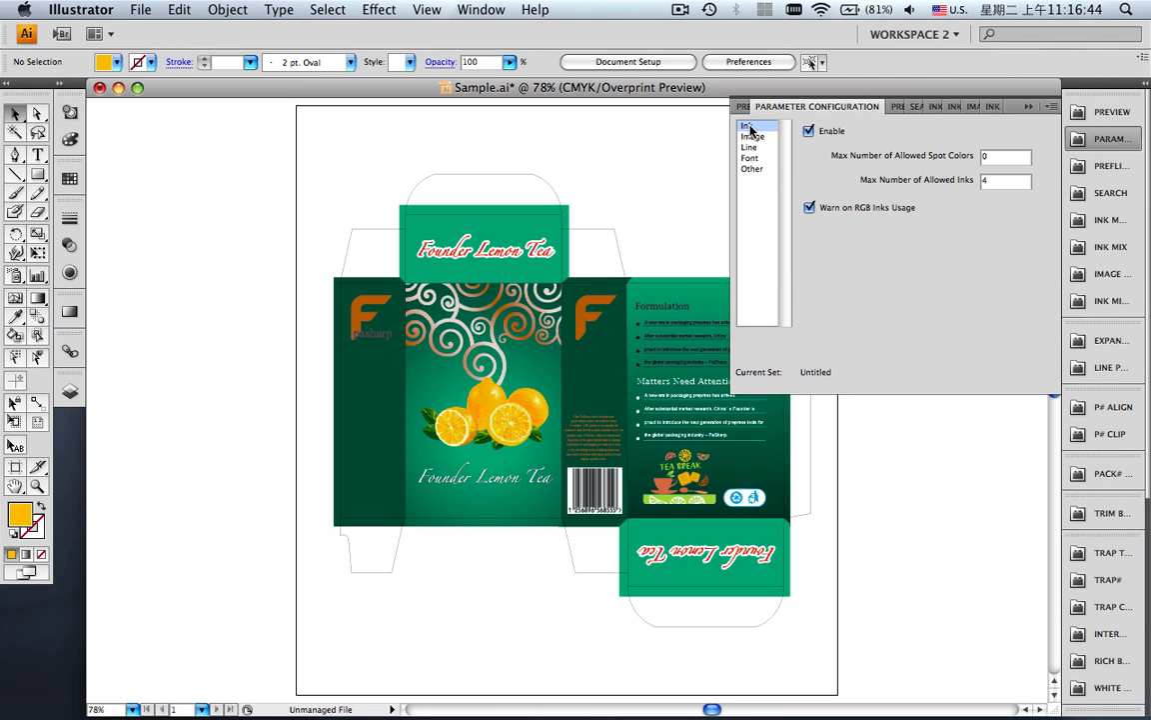
left_click(759, 136)
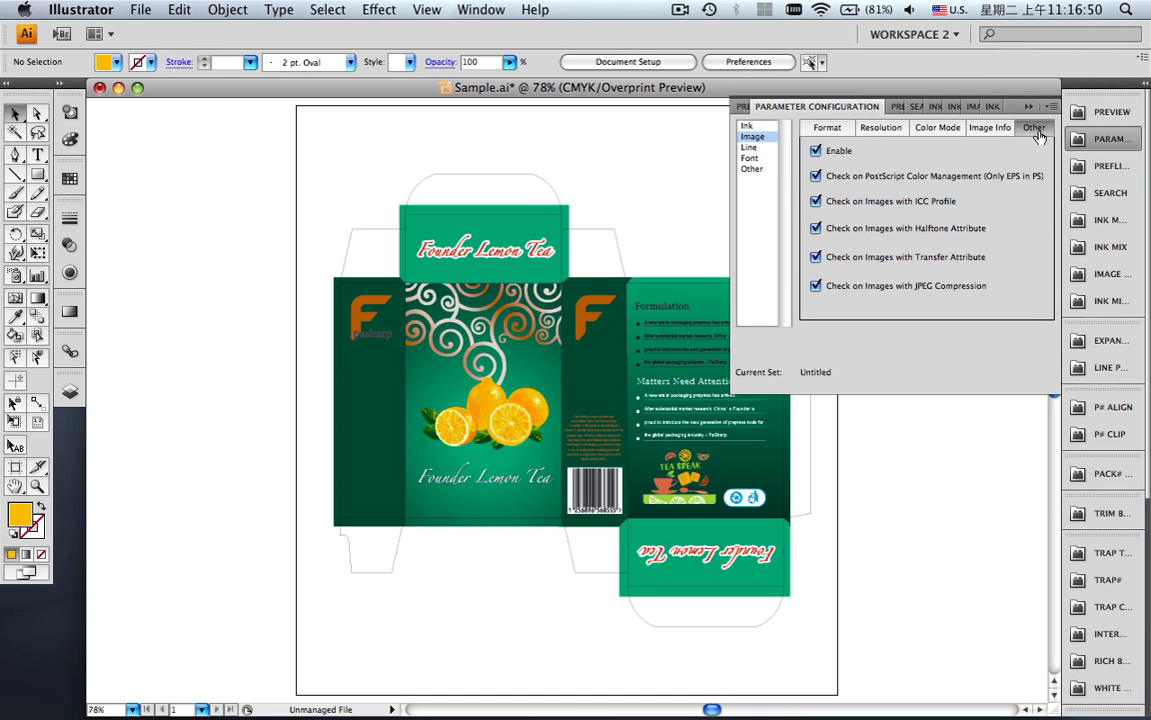
left_click(755, 148)
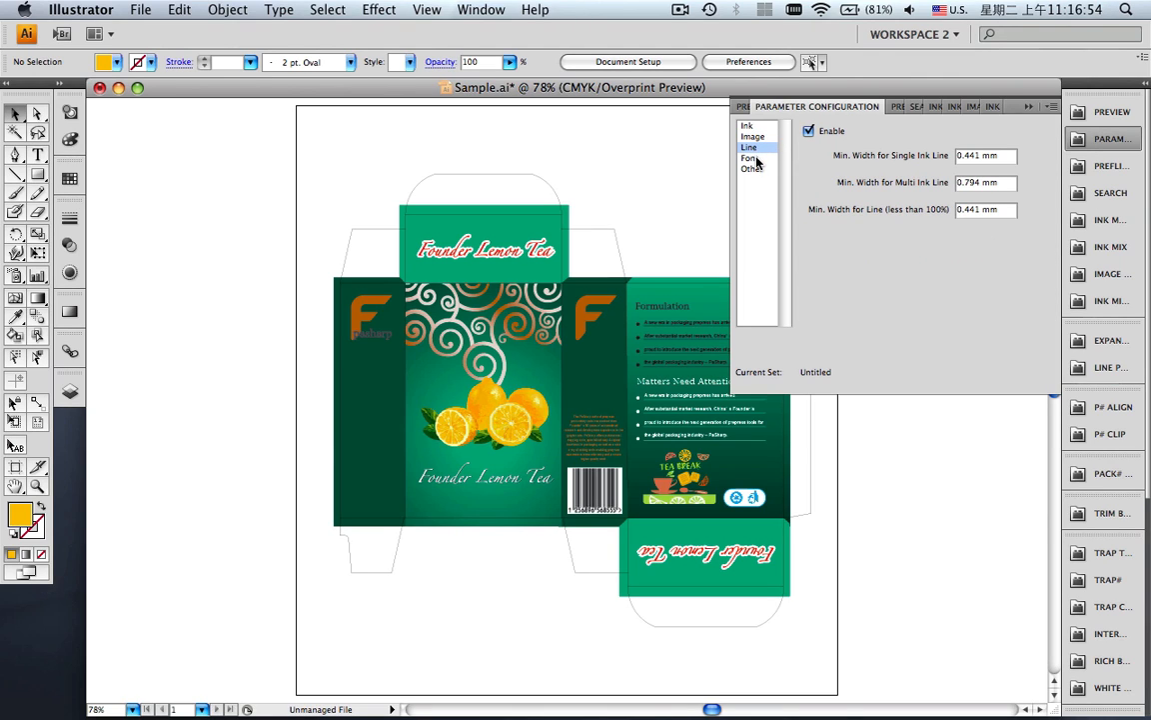
left_click(755, 159)
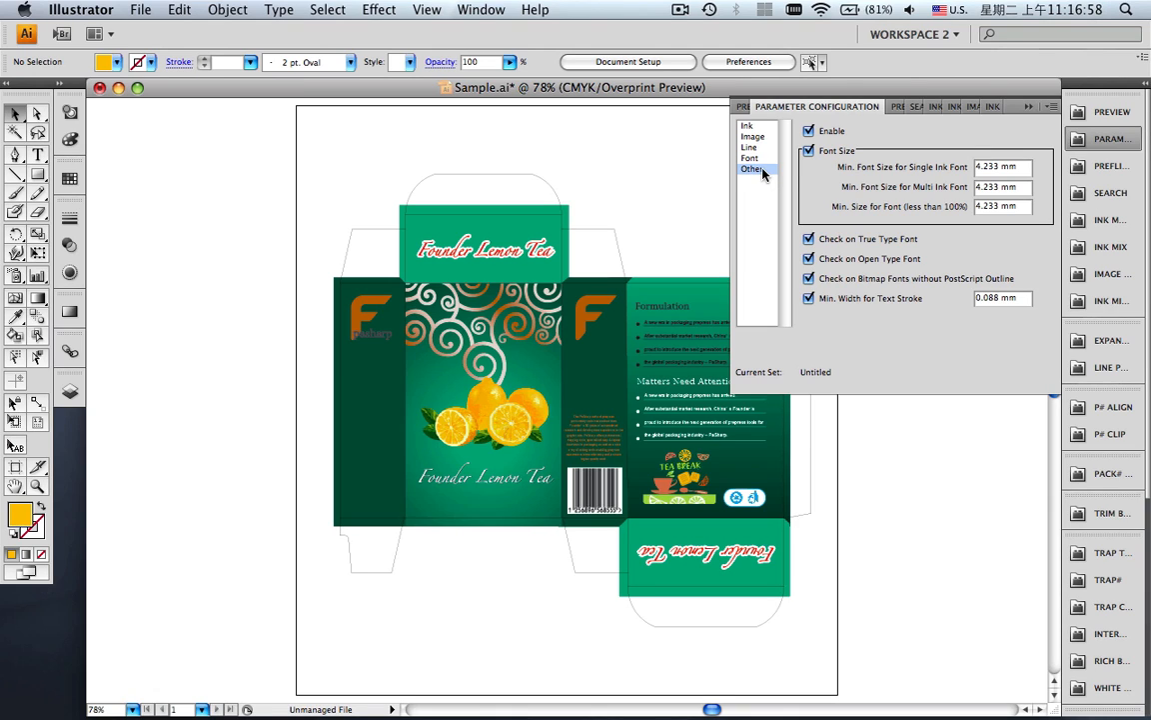
left_click(762, 171)
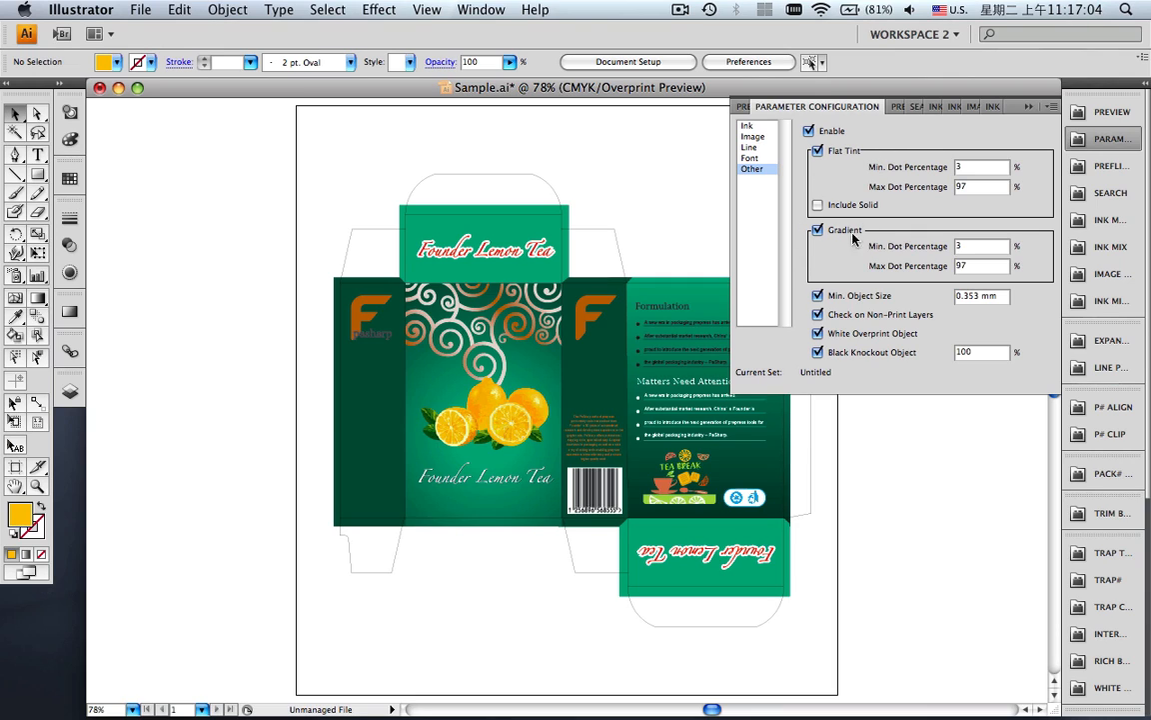
- Load the Tint&Gradient Min.Dot parameter set for preflight and close the parameter configuration
left_click(1051, 106)
left_click(1010, 127)
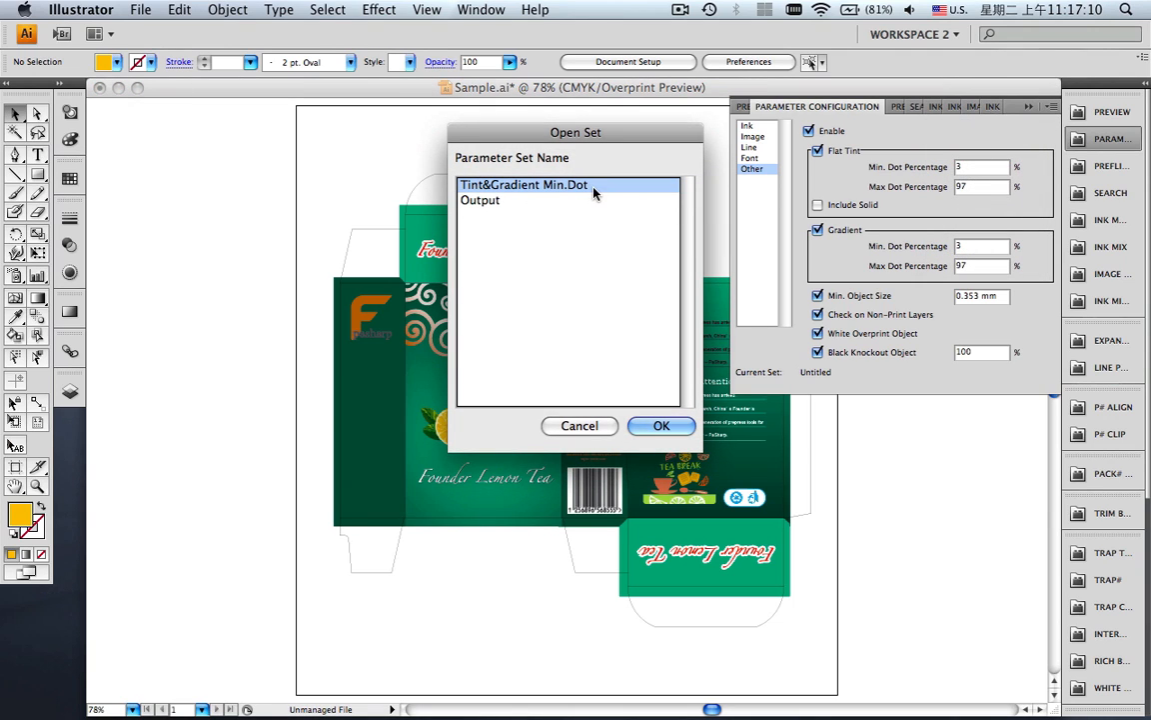
left_click(659, 425)
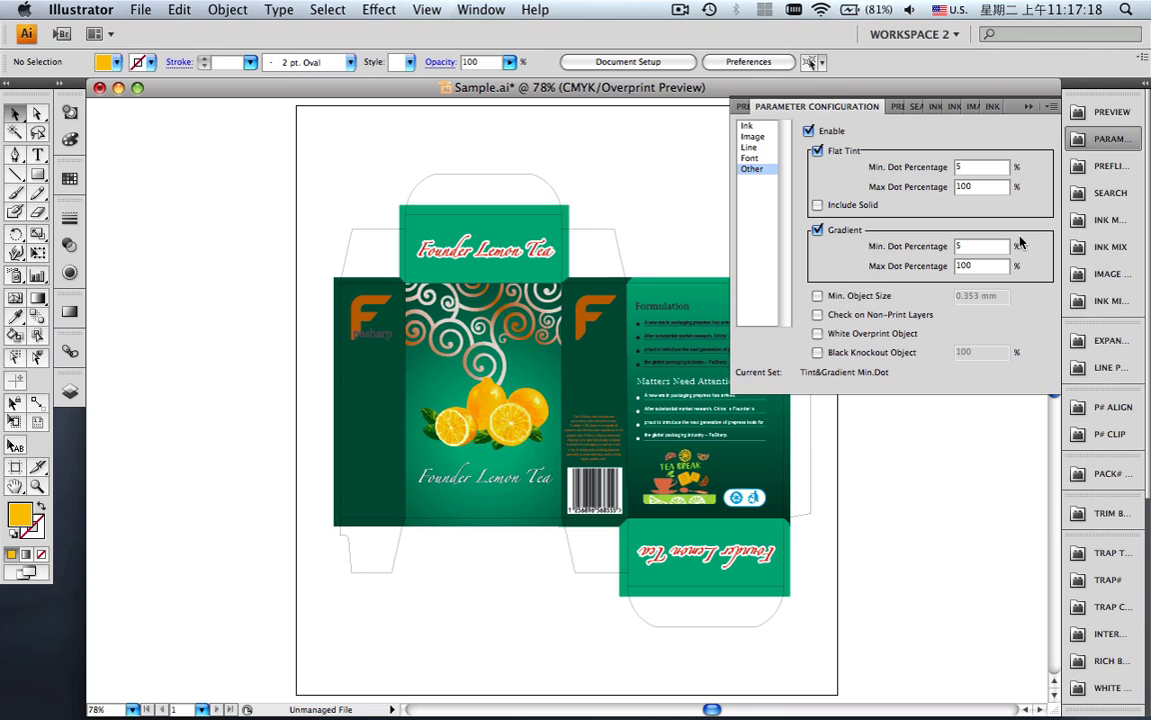
left_click(1028, 105)
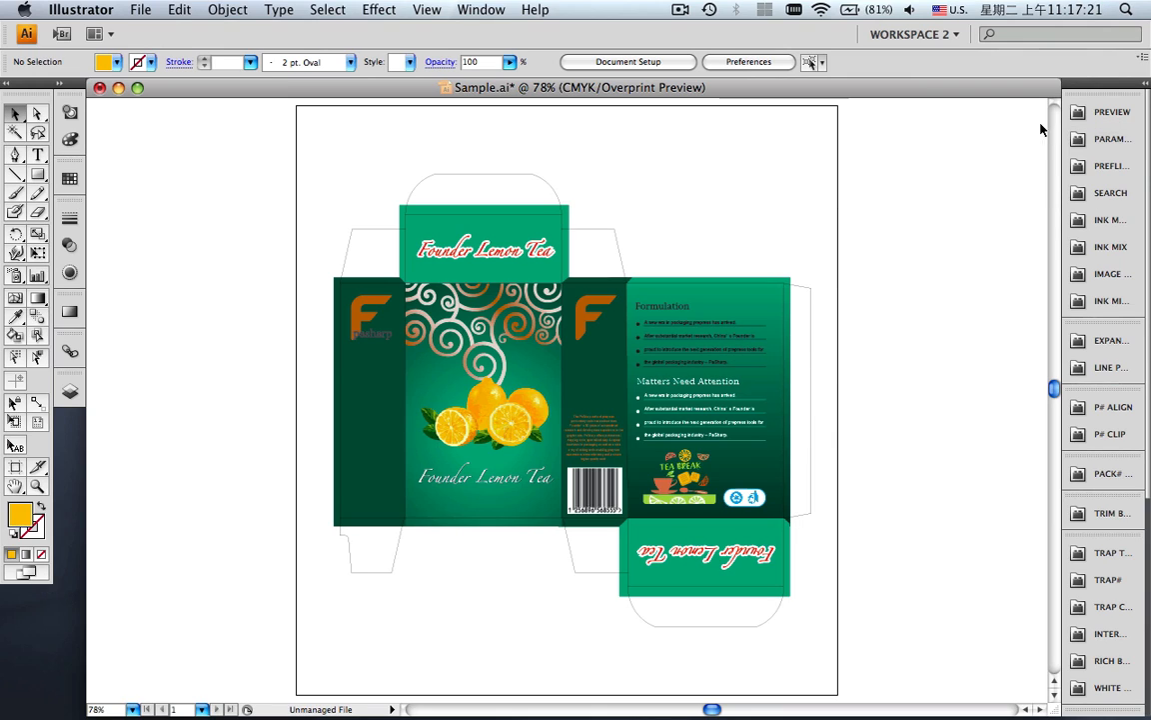
- Run the preflight inspection and set the cyan of the larger biscuit's inner yellow square to 5%
left_click(1078, 167)
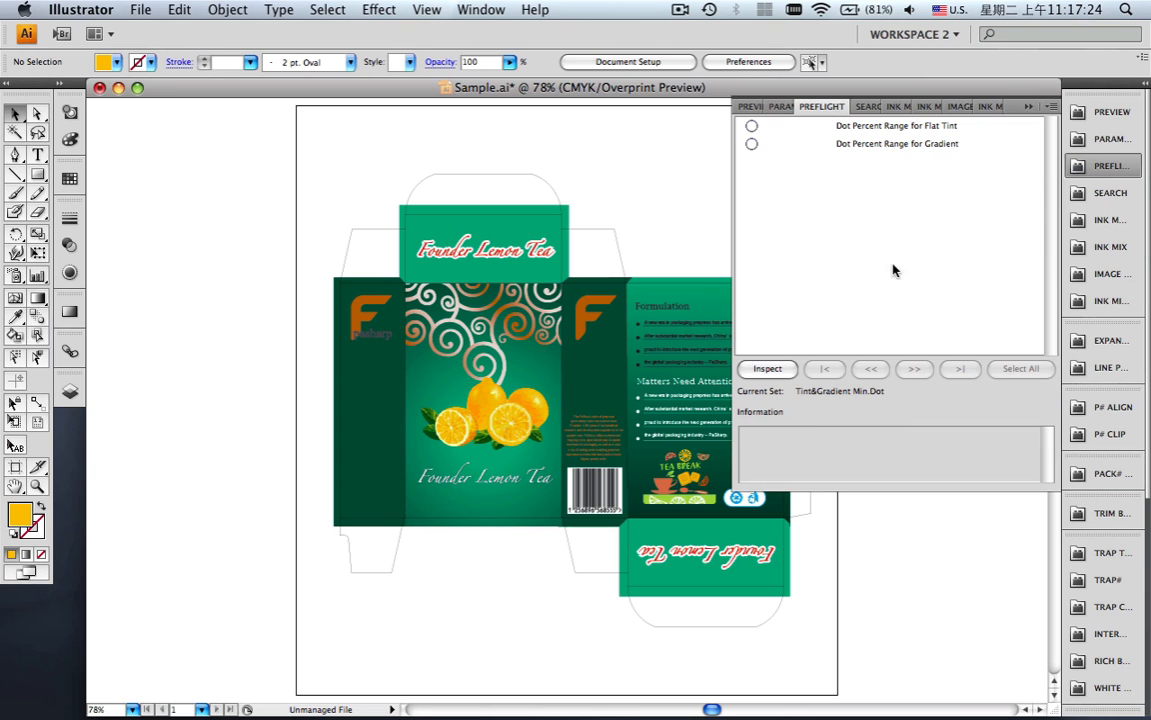
left_click(779, 377)
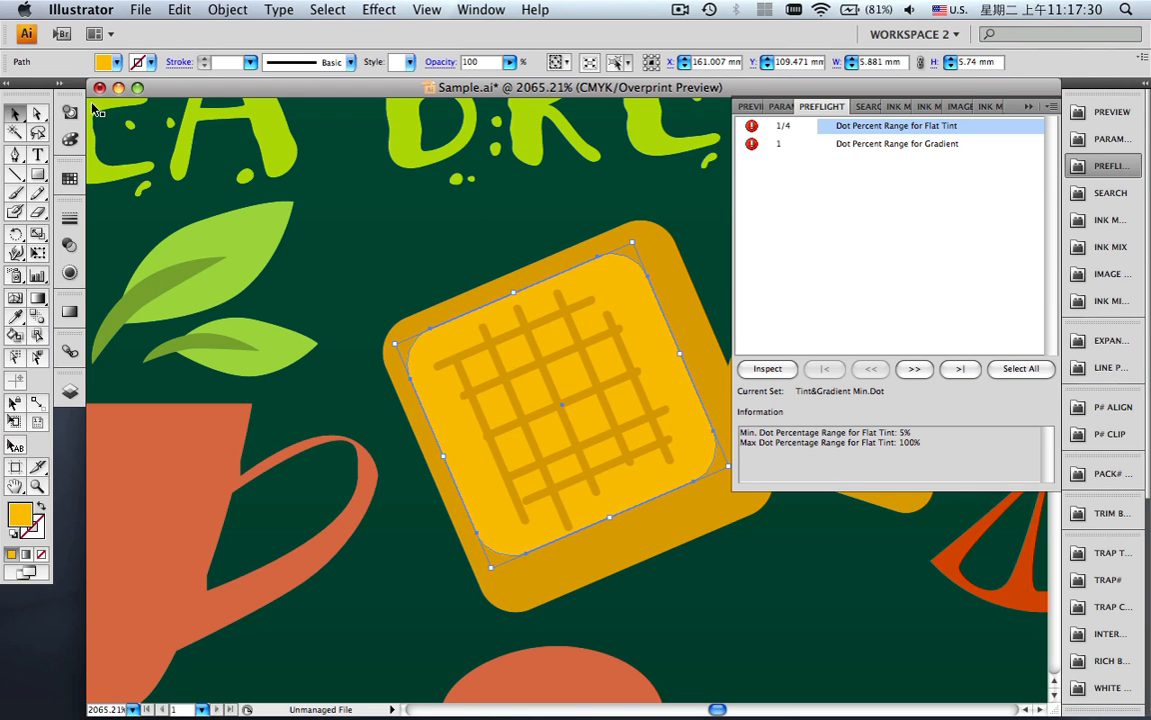
left_click(59, 86)
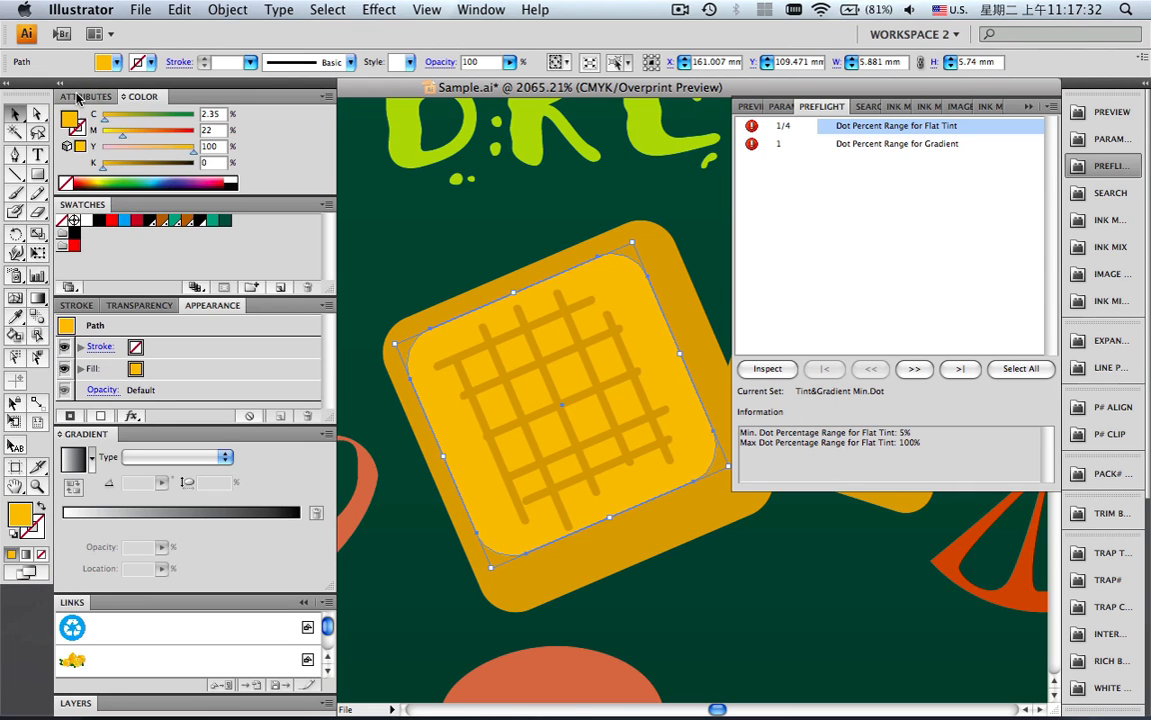
double_click(214, 115)
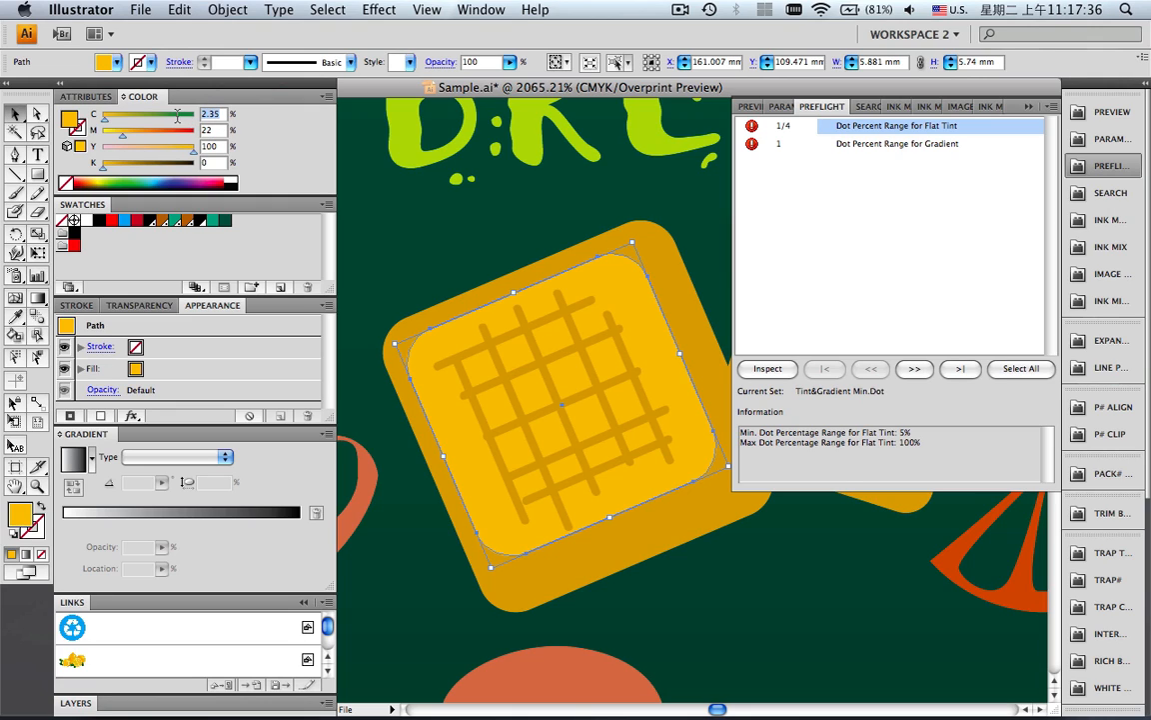
type("5")
- Go to the next flat tint problem and set the cyan of the larger biscuit's darker outer shape to 5%
left_click(913, 368)
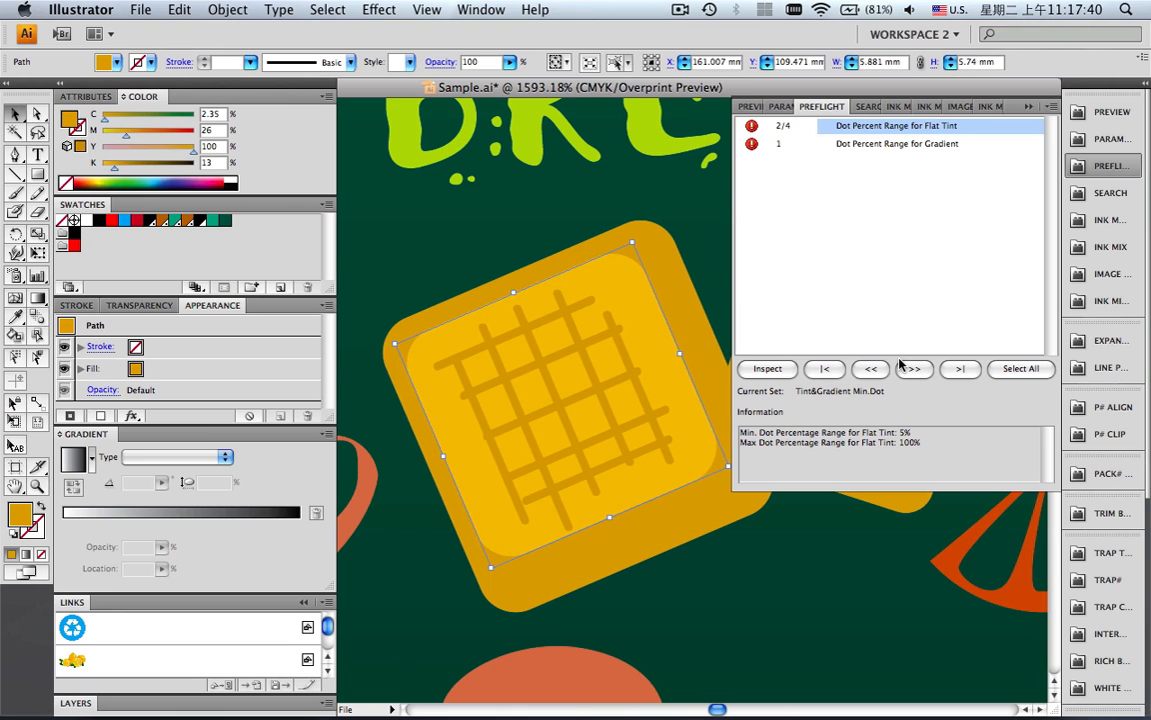
double_click(214, 115)
type("5")
left_click(200, 159)
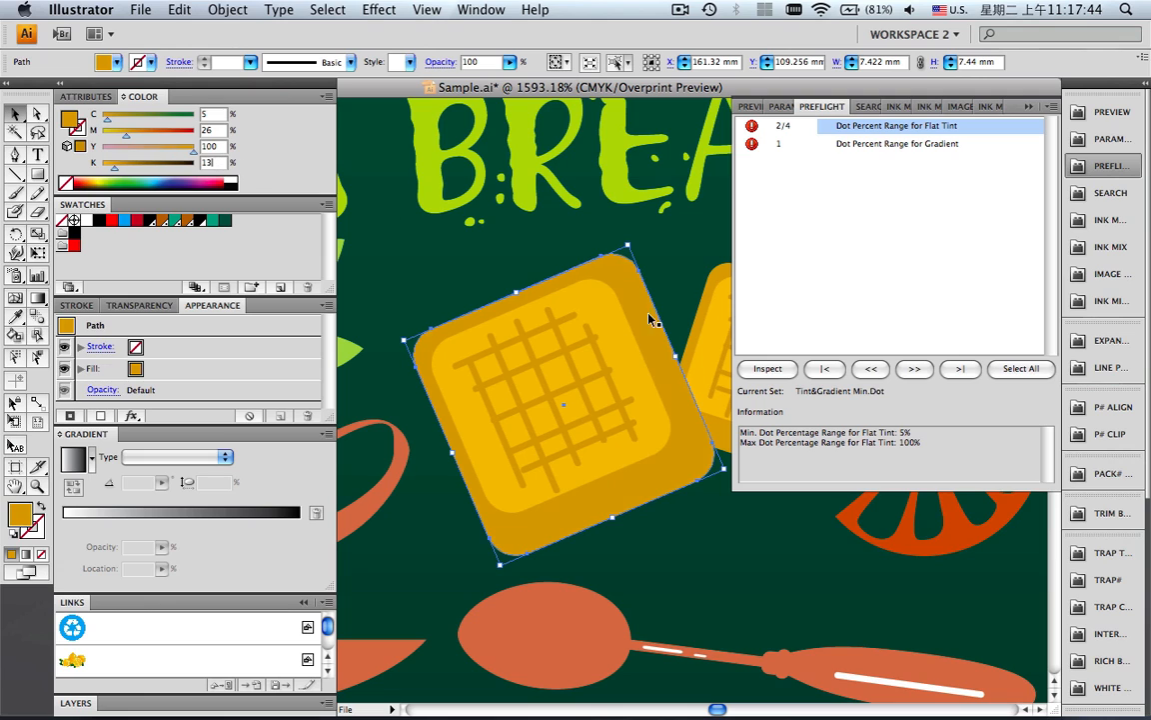
- Set the cyan to 5% for both the inner square and the darker outer shape of the smaller biscuit, the remaining flat tint problems
left_click(914, 367)
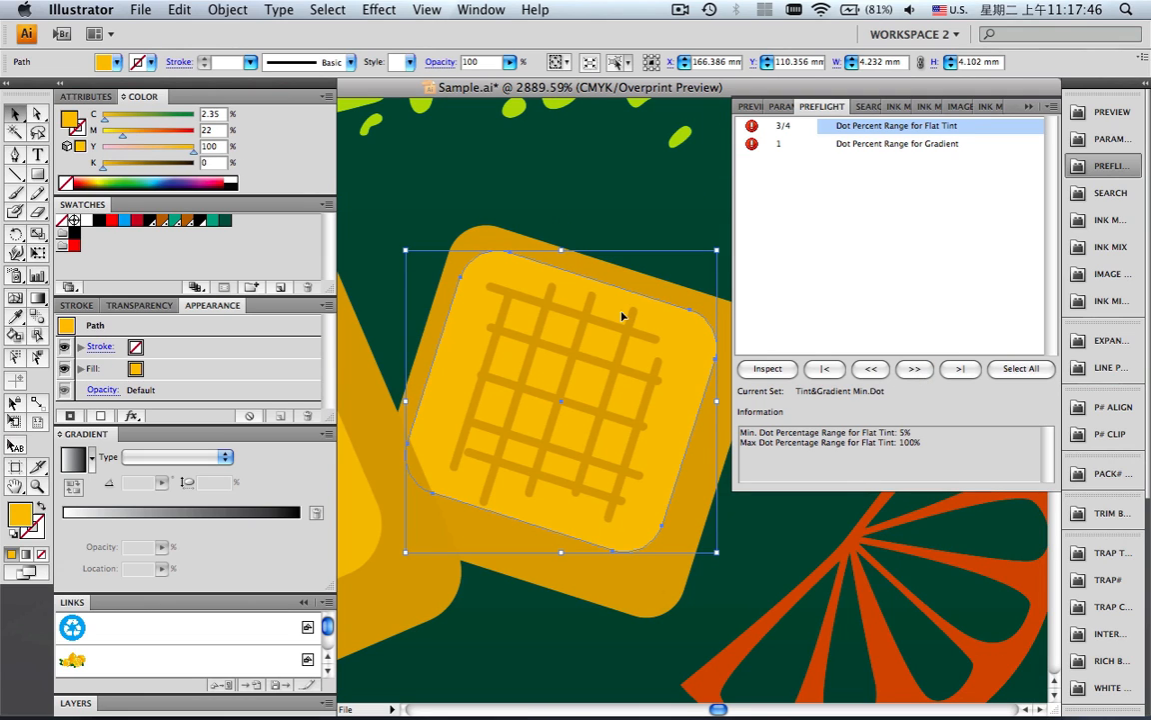
left_click_drag(223, 117, 175, 118)
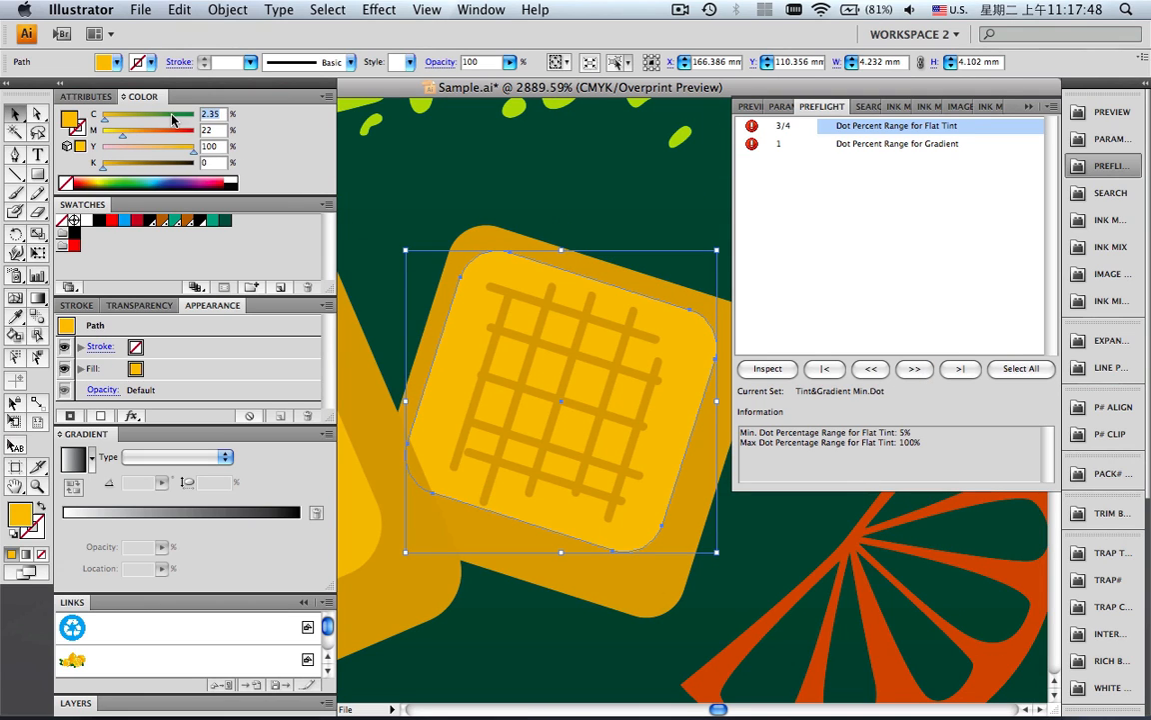
type("5")
left_click(211, 162)
left_click(914, 368)
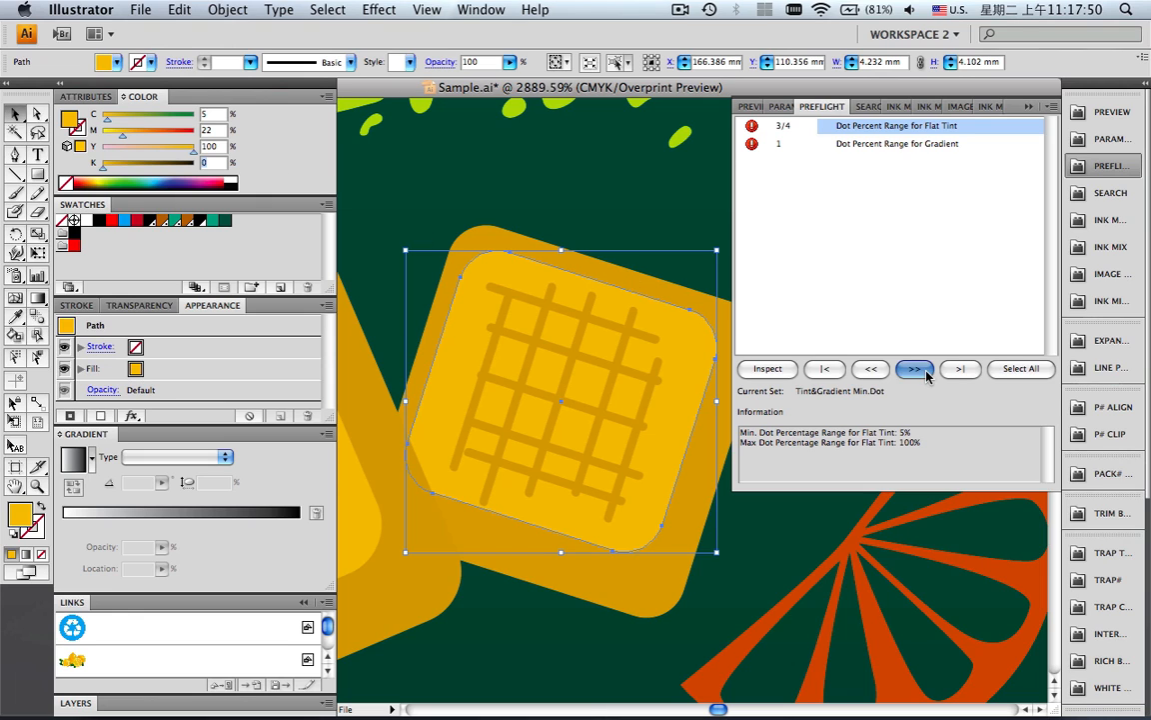
left_click_drag(213, 117, 179, 117)
type("5")
left_click(204, 161)
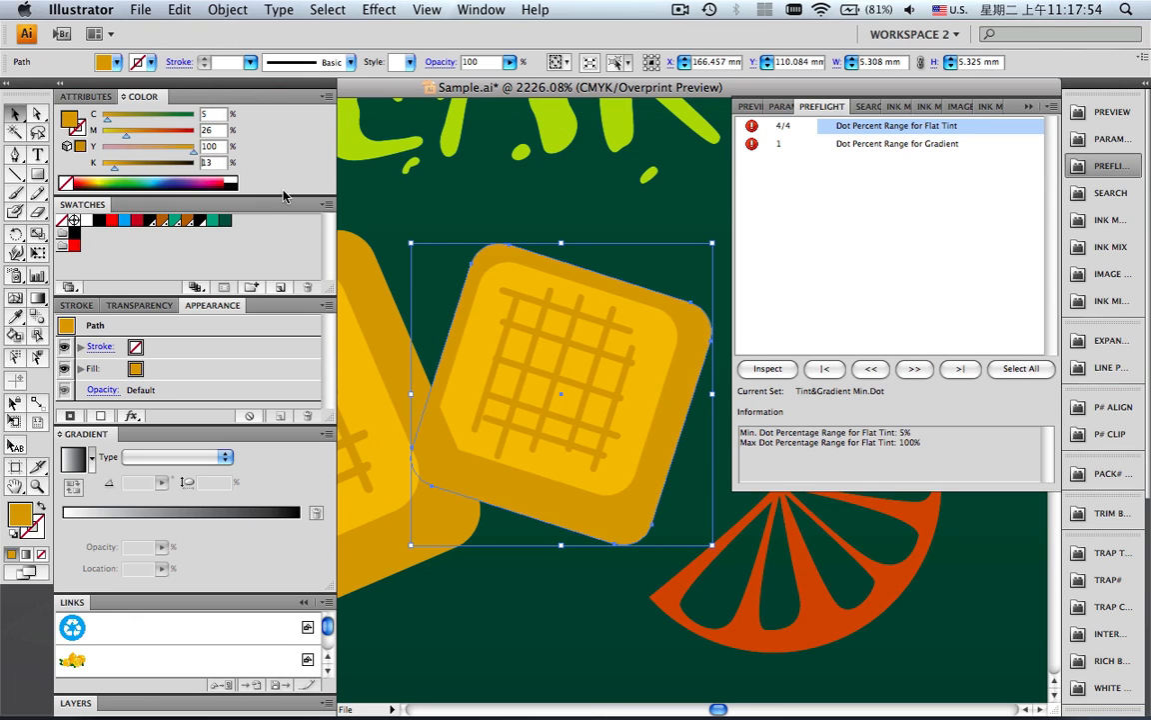
- Rerun the preflight inspection and set black to 5% on the white starting stop of the Formulation panel's gradient fill
left_click(785, 369)
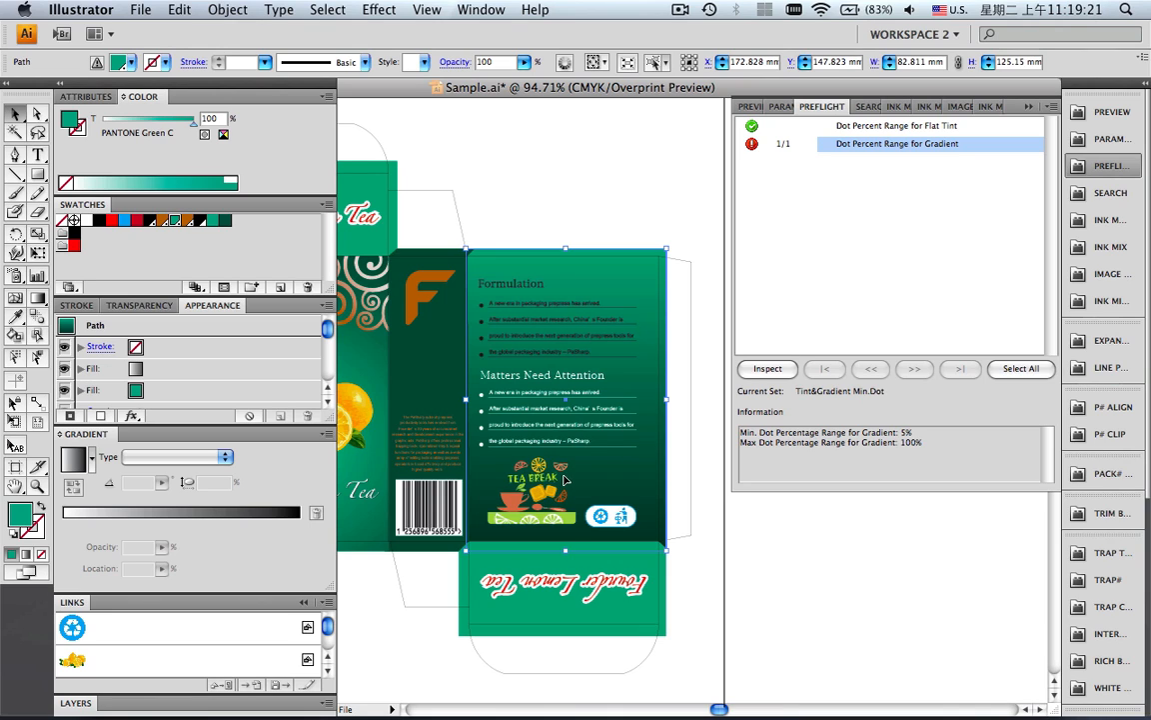
left_click(130, 368)
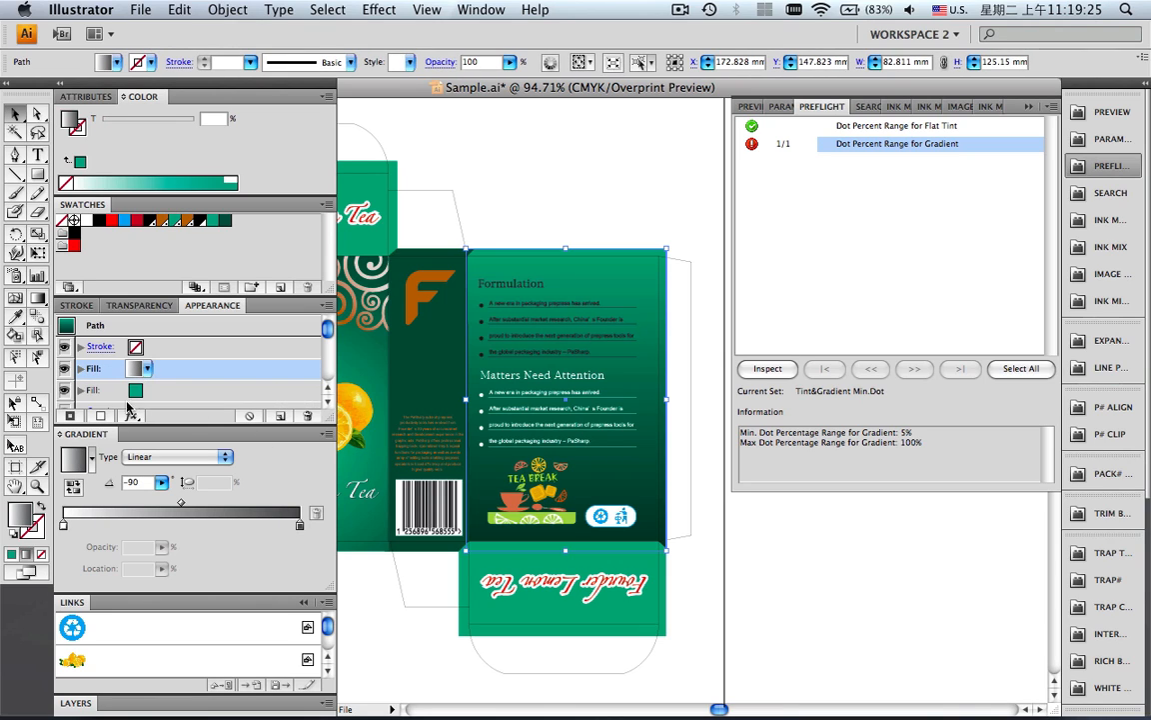
left_click(64, 523)
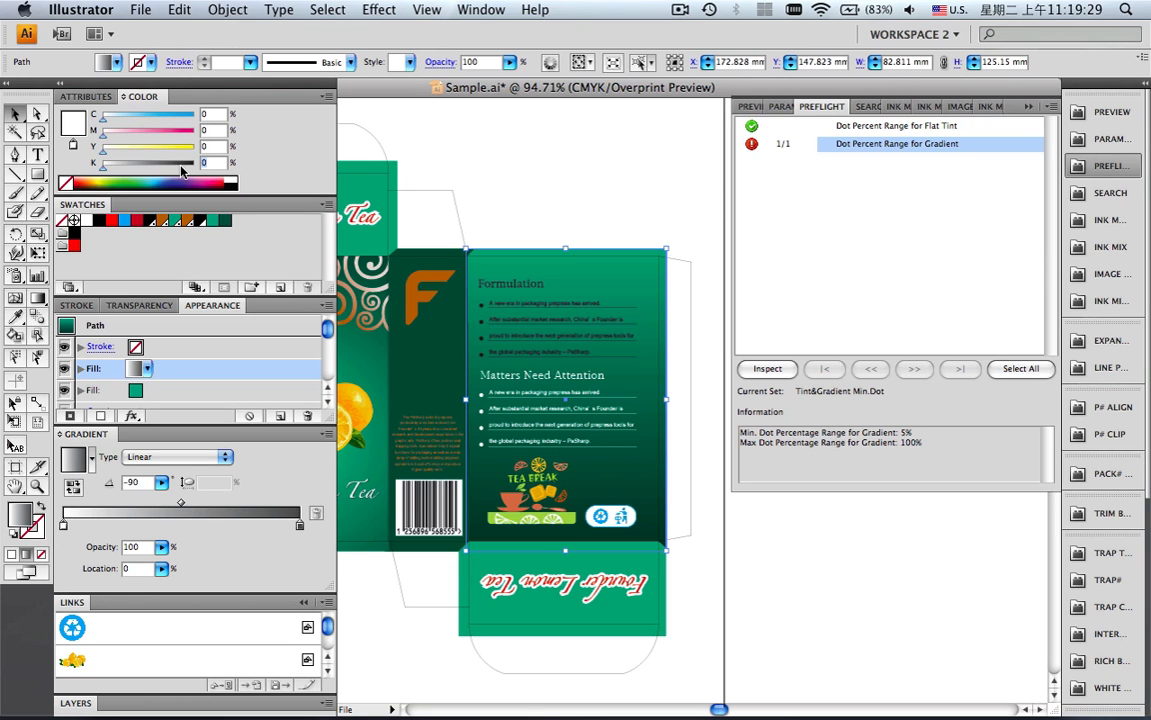
type("5")
left_click(217, 149)
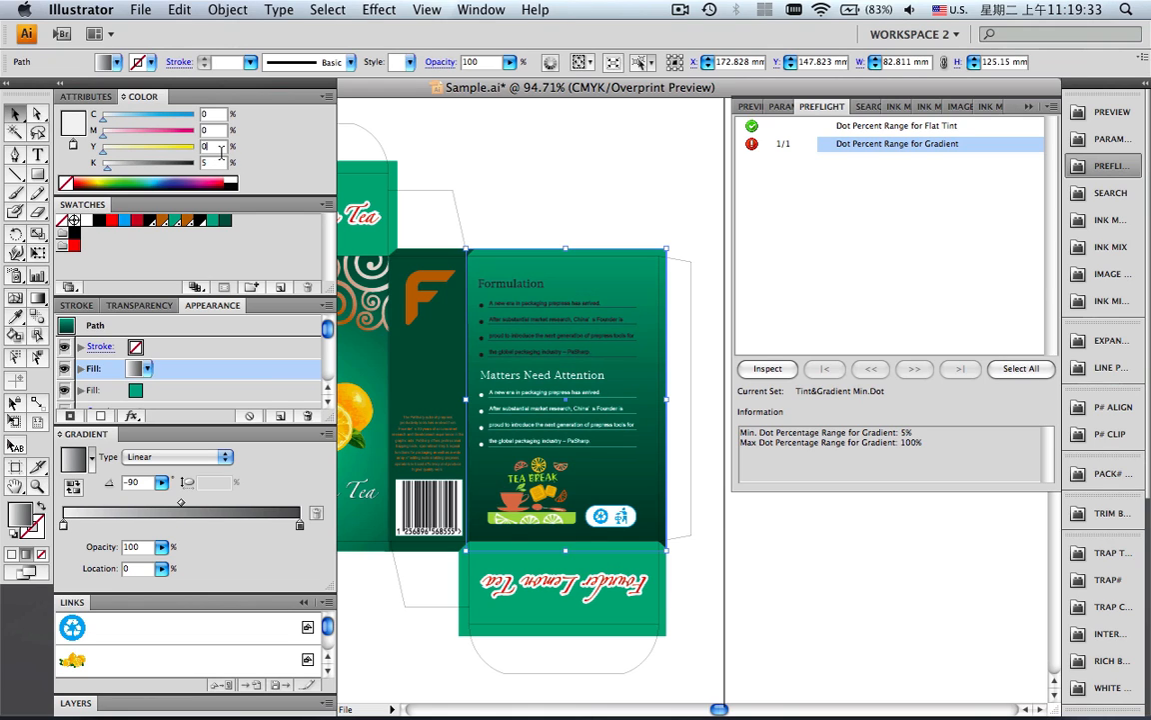
- Inspect the tints and gradients again, then put away the preflight results and deselect the artwork
left_click(60, 84)
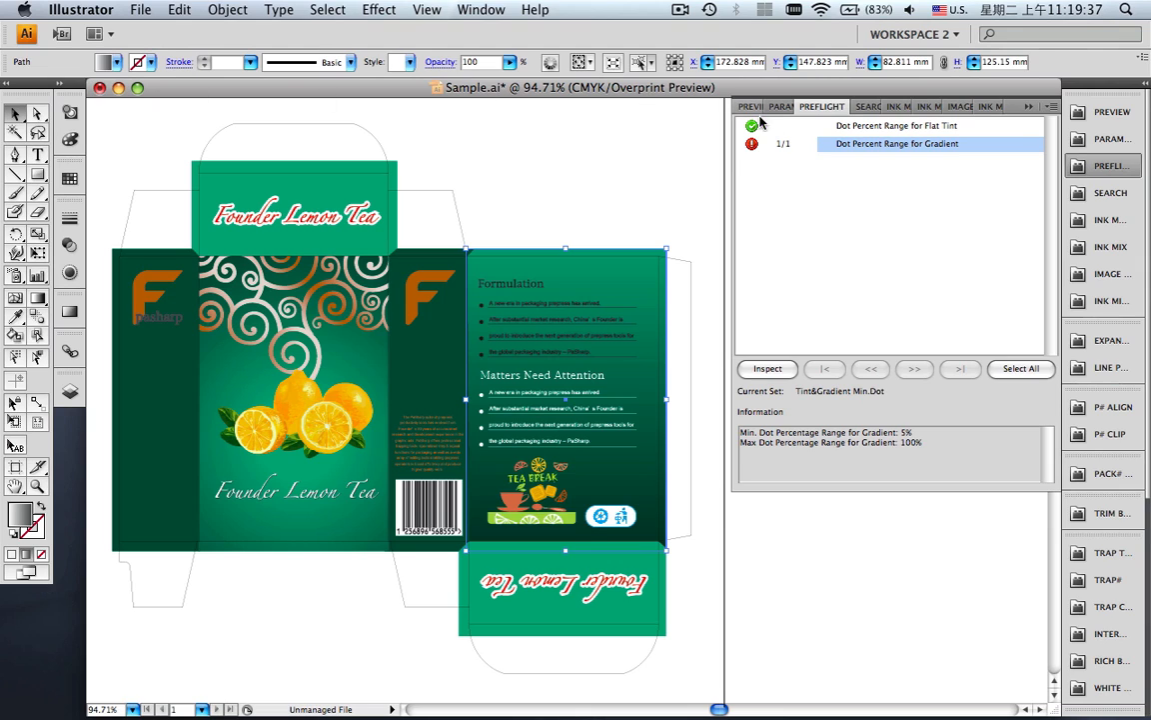
left_click(769, 369)
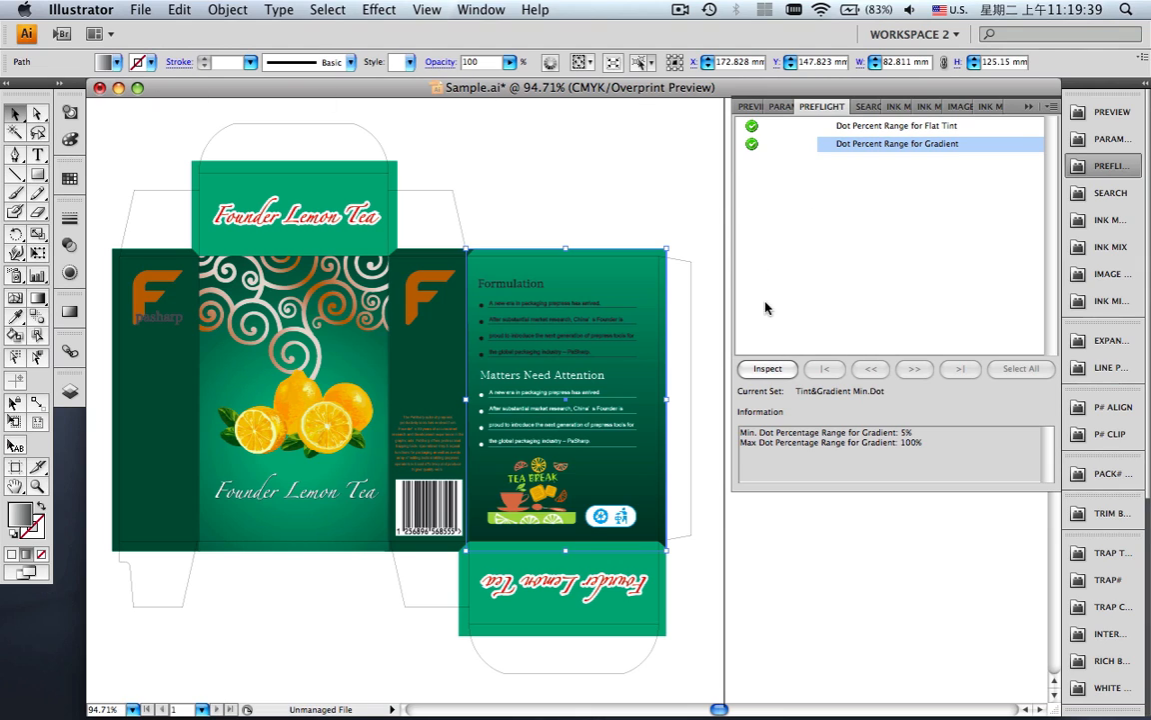
left_click(1028, 107)
left_click(711, 119)
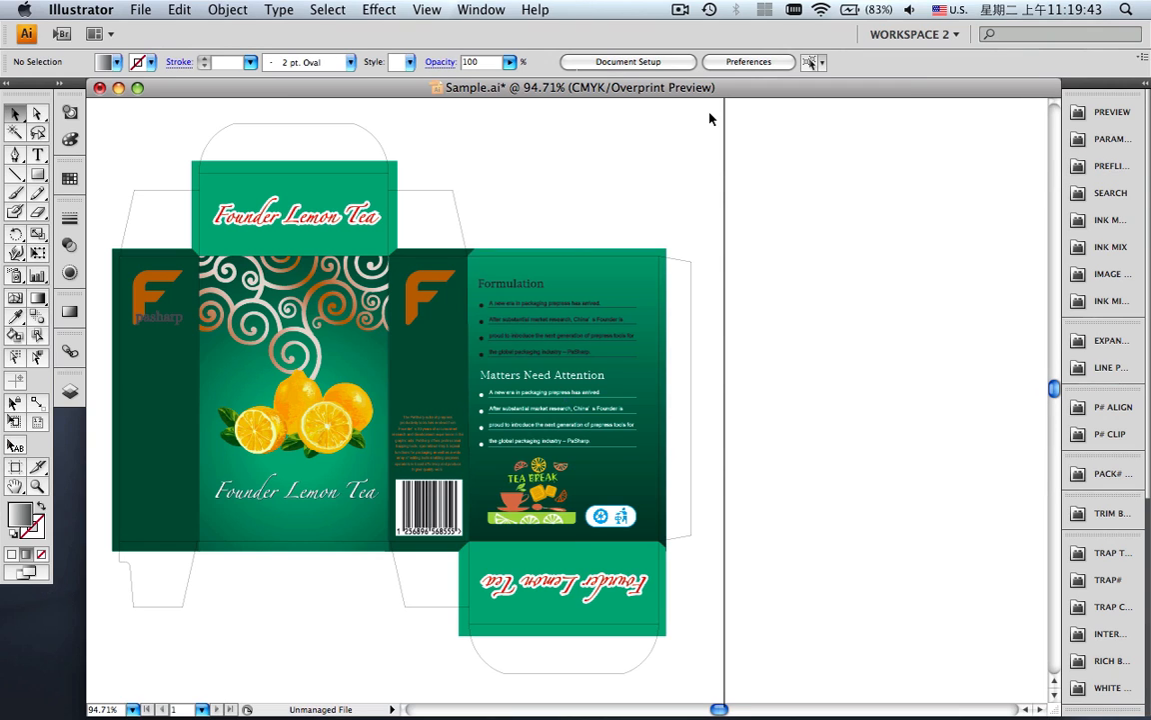
key("super+0")
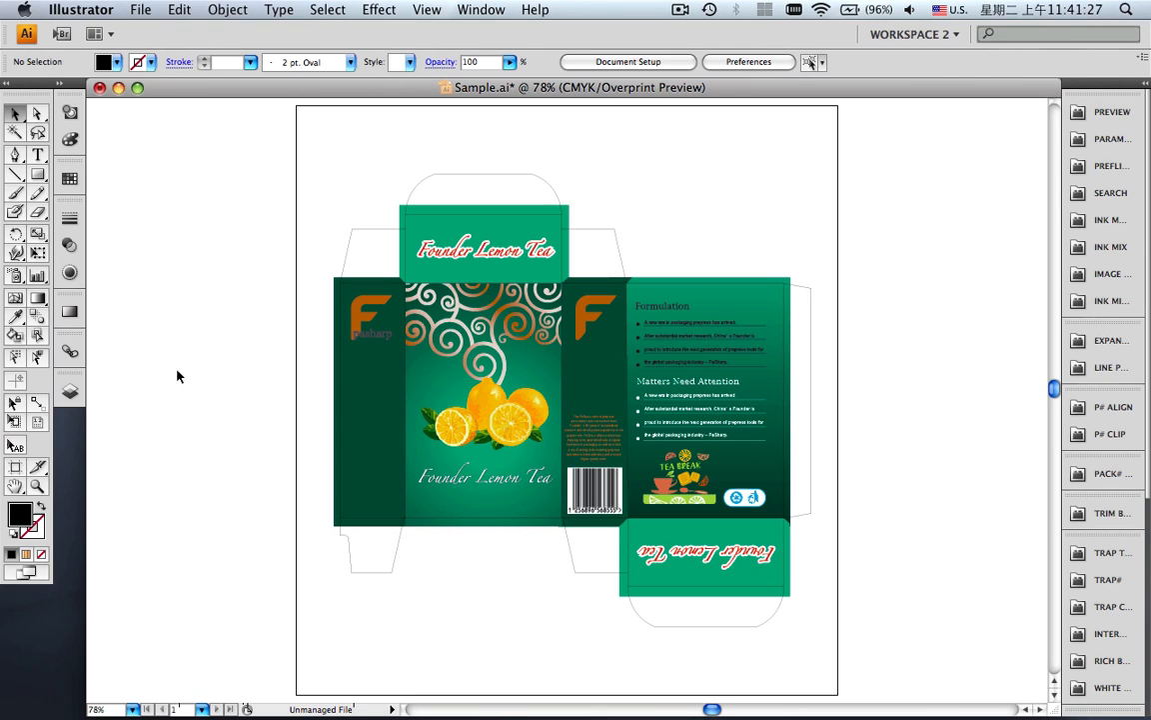
- Examine the carton's placed images in the links list, including the lemons and the gradient background
left_click(69, 351)
left_click(191, 403)
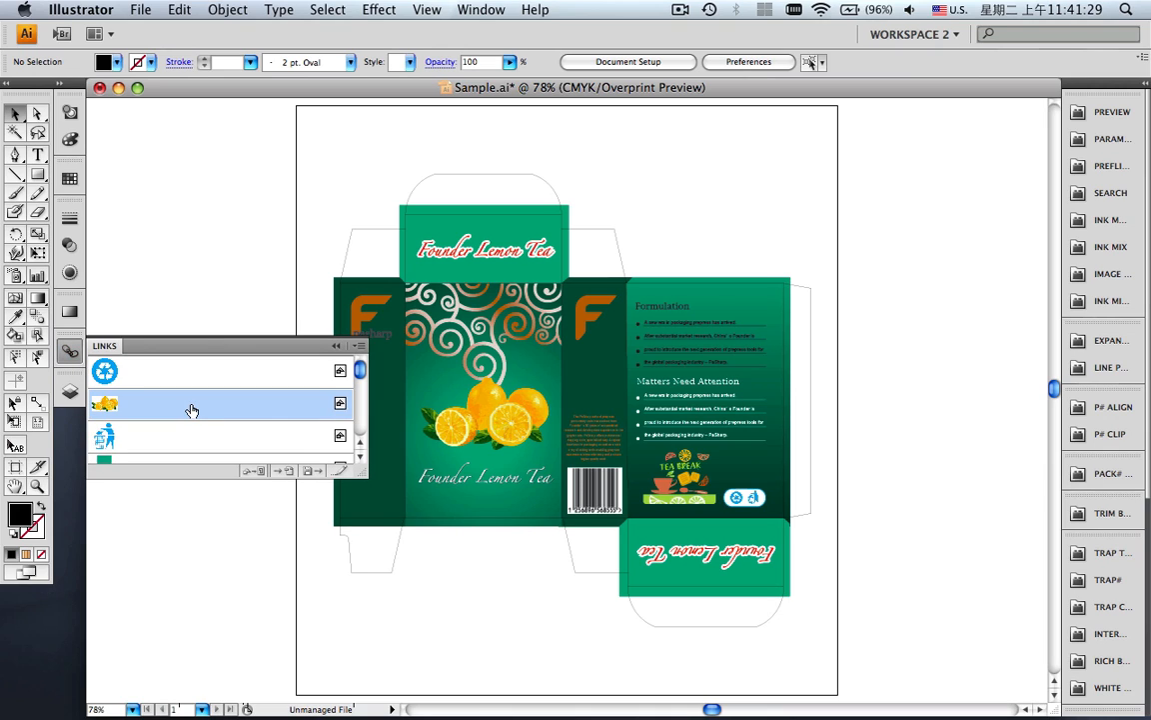
left_click_drag(361, 373, 362, 421)
left_click(244, 426)
left_click(249, 449)
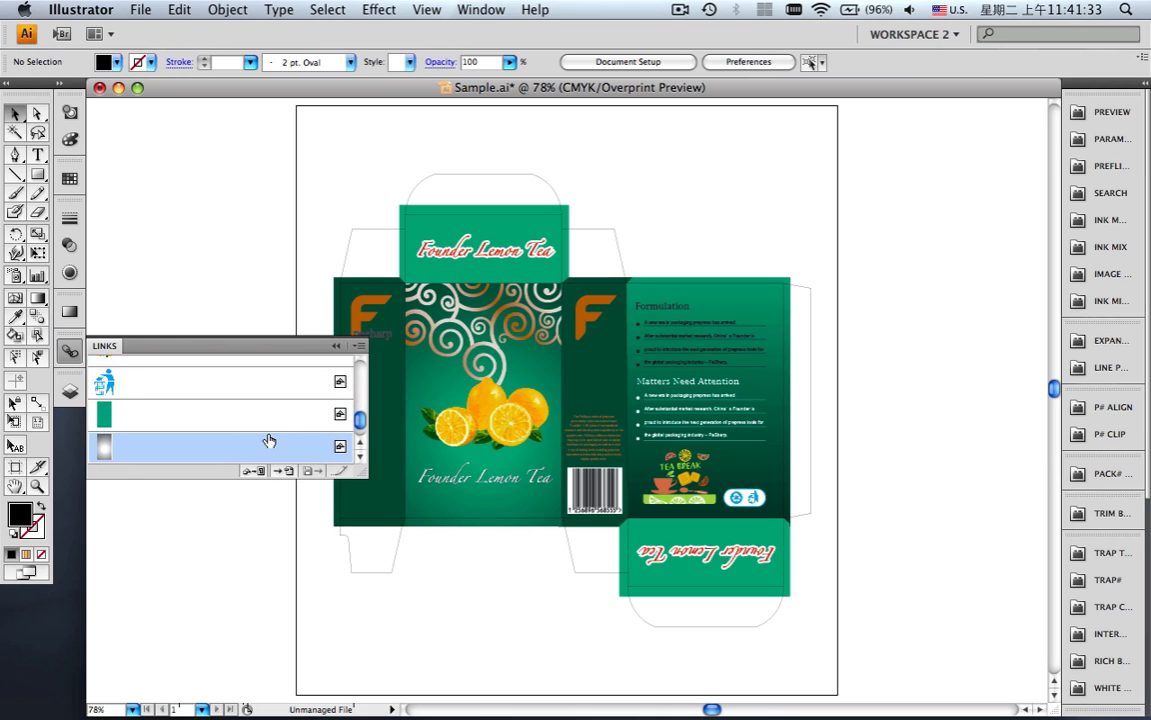
left_click(339, 347)
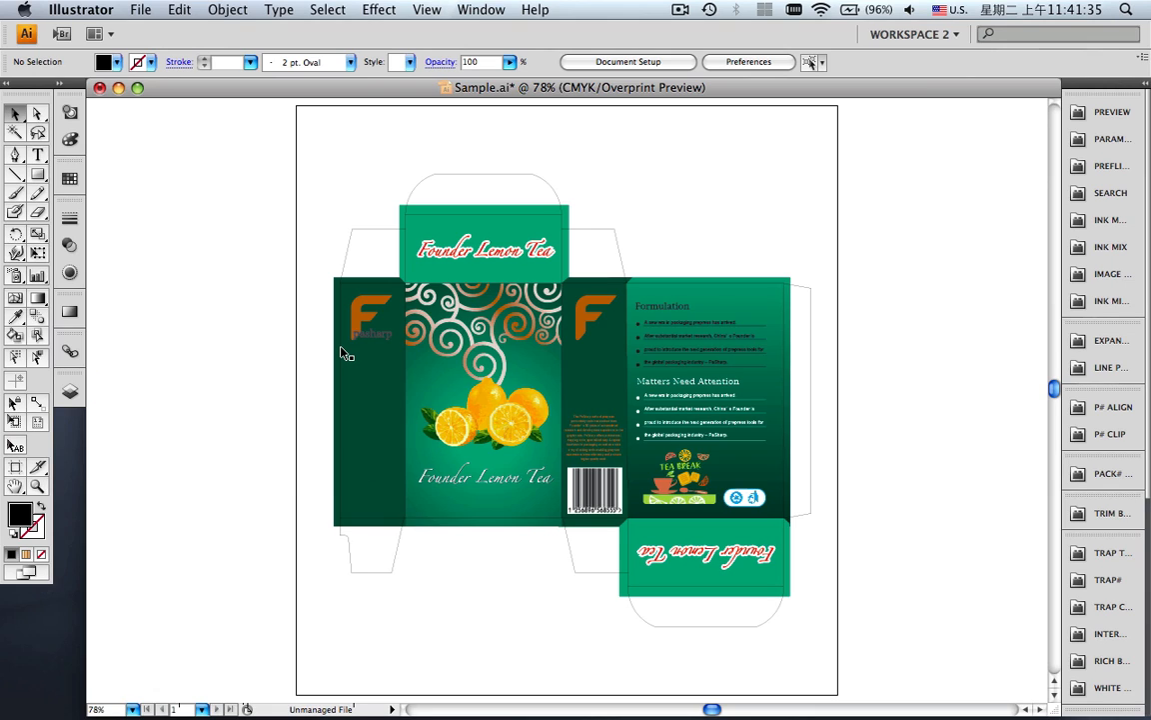
- Export the embedded lemon image on the front panel to the Desktop as lemon.psd with Founder Link#
left_click(37, 114)
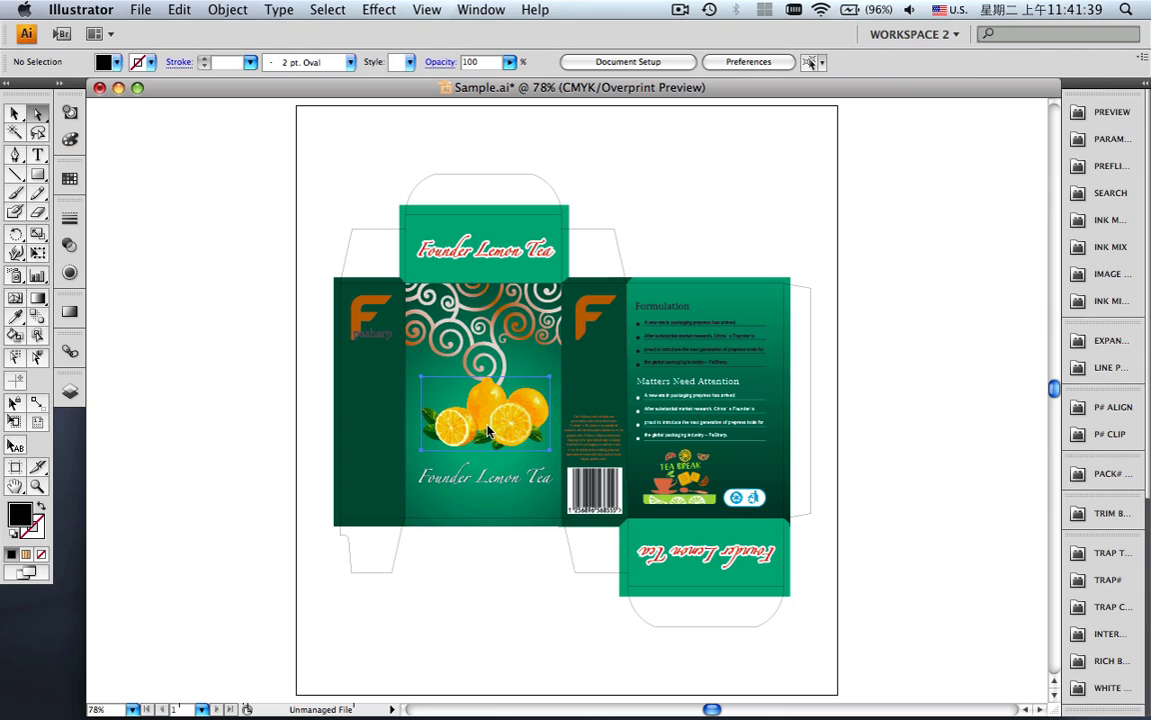
left_click(442, 390)
left_click(476, 10)
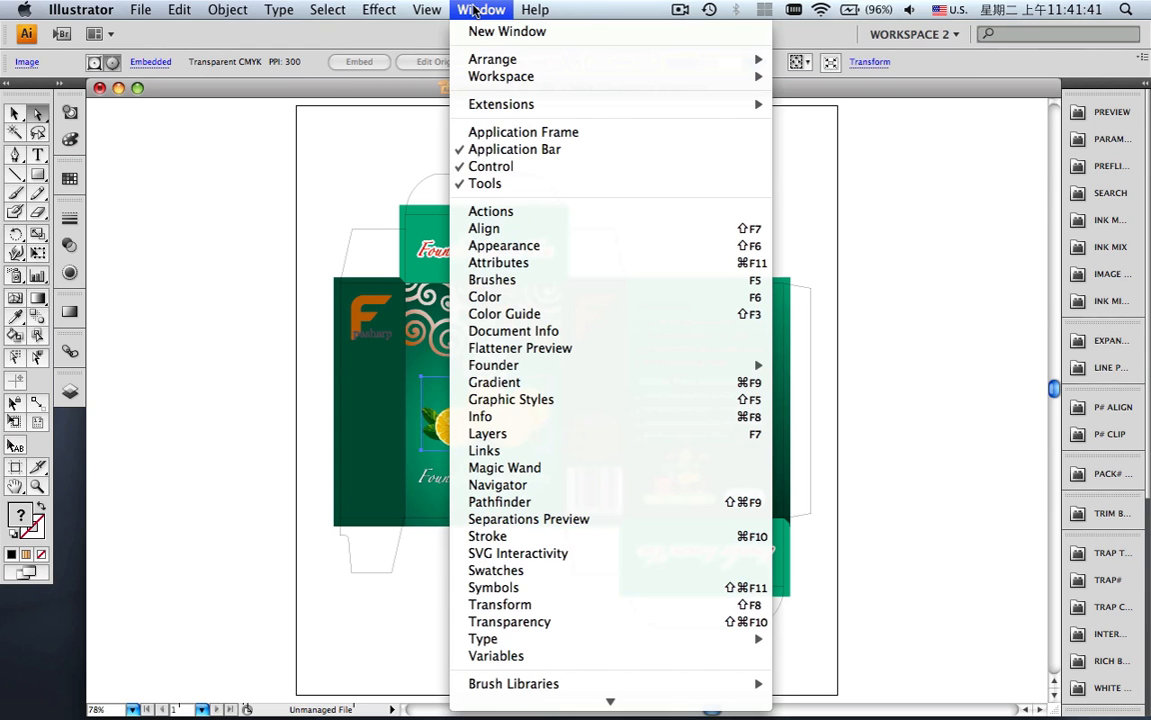
mouse_move(560, 366)
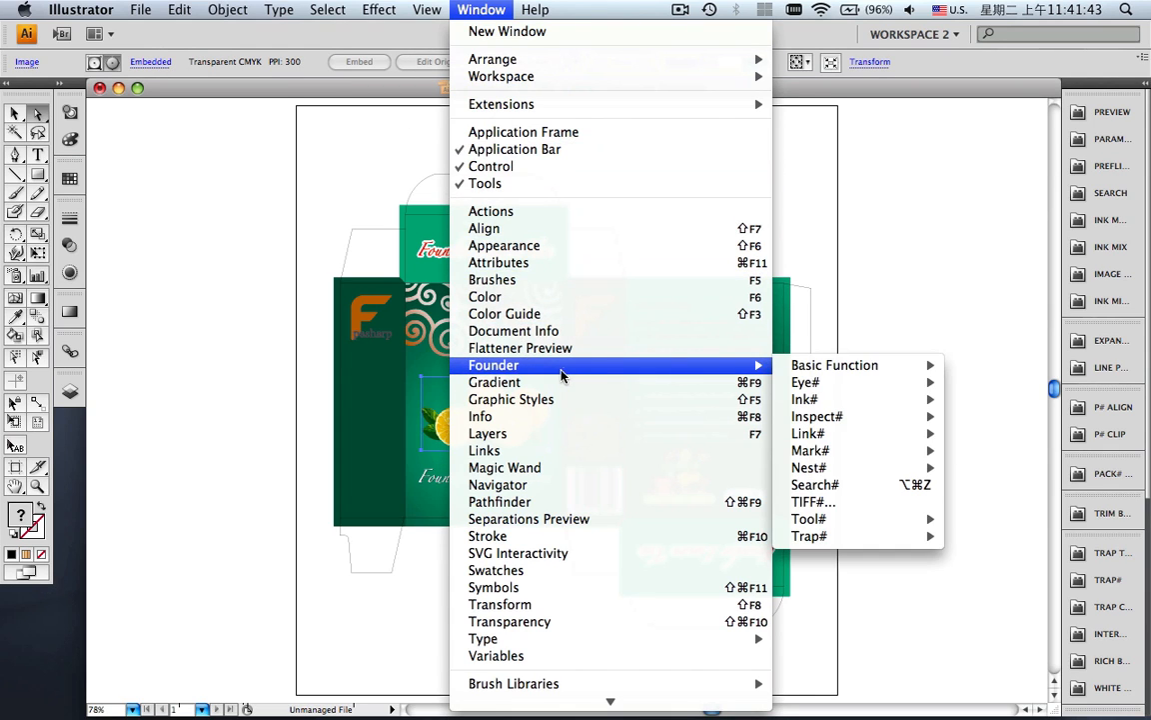
mouse_move(808, 437)
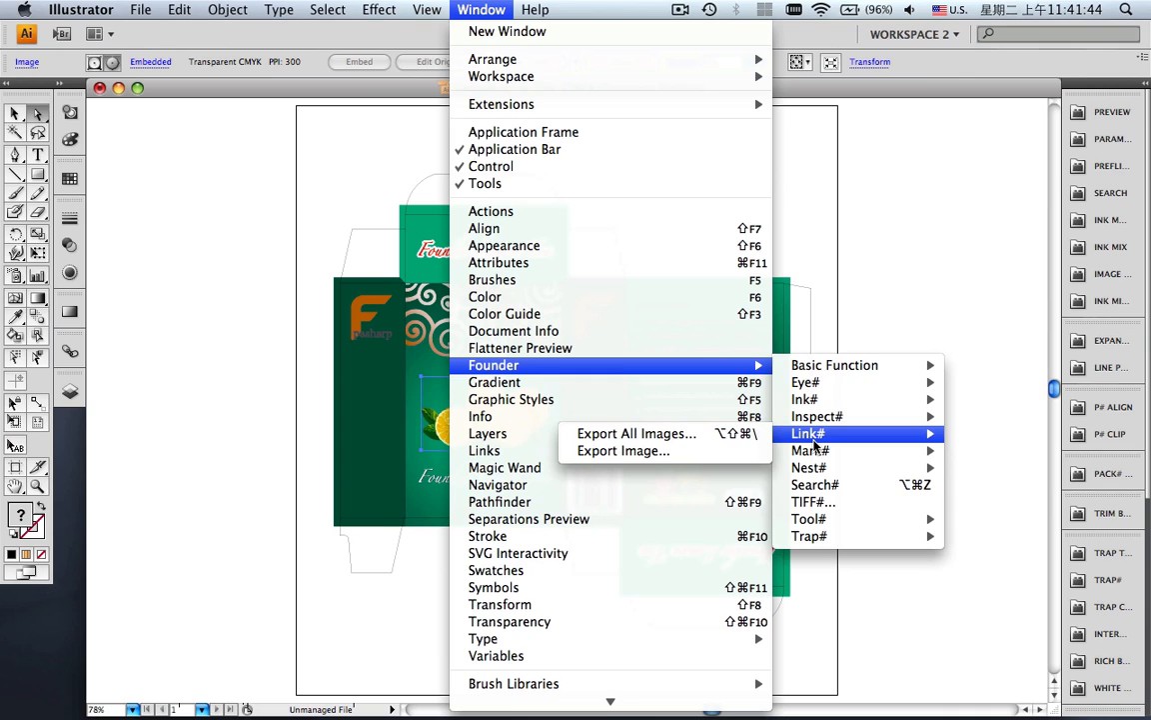
left_click(716, 456)
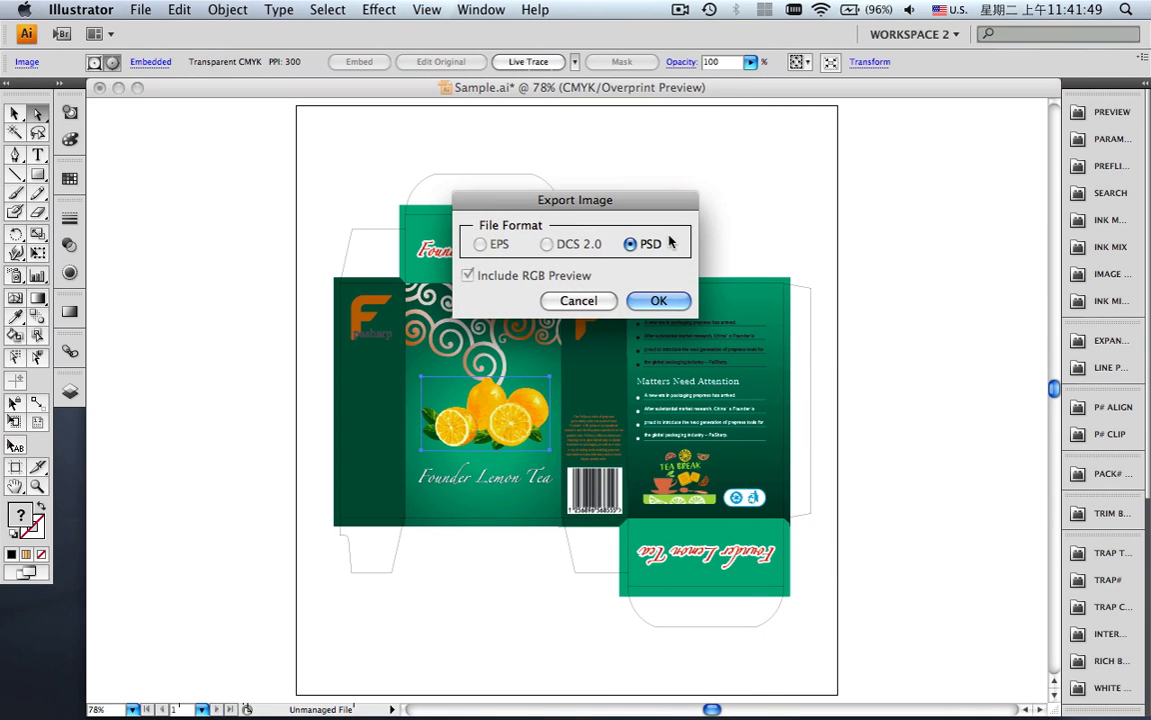
left_click(660, 302)
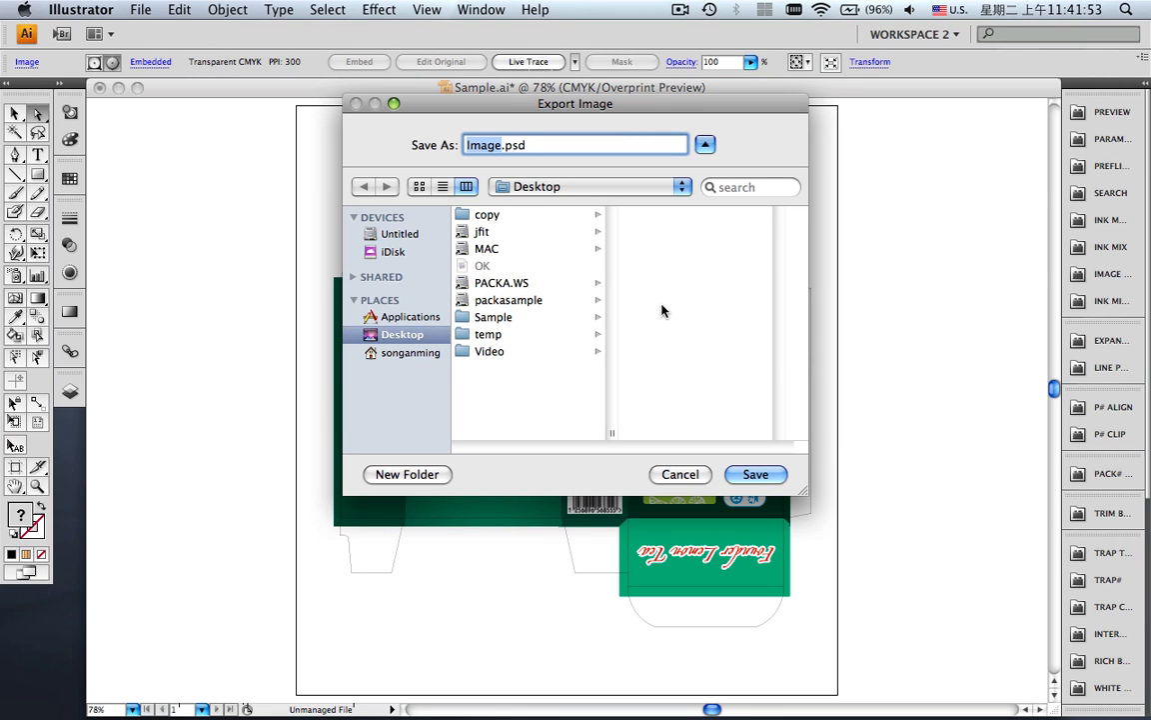
type("lemon")
key("Return")
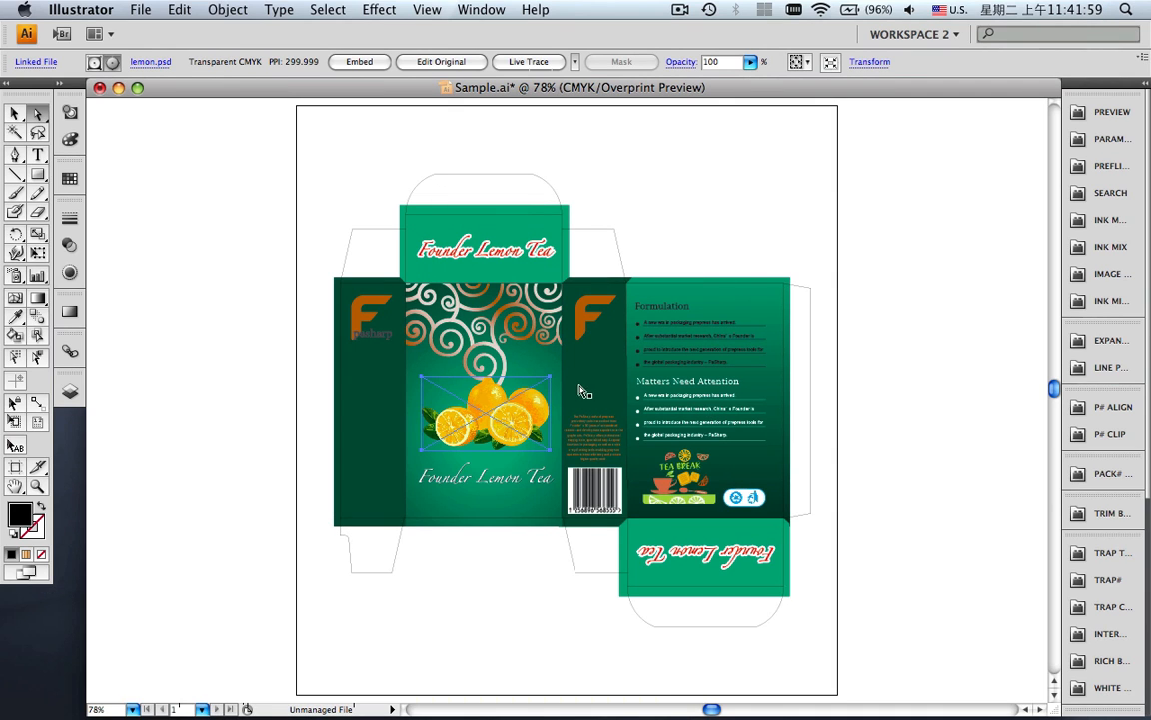
- Export the front panel's background image group to the Desktop as background.psd in PSD format, then deselect it
left_click(37, 131)
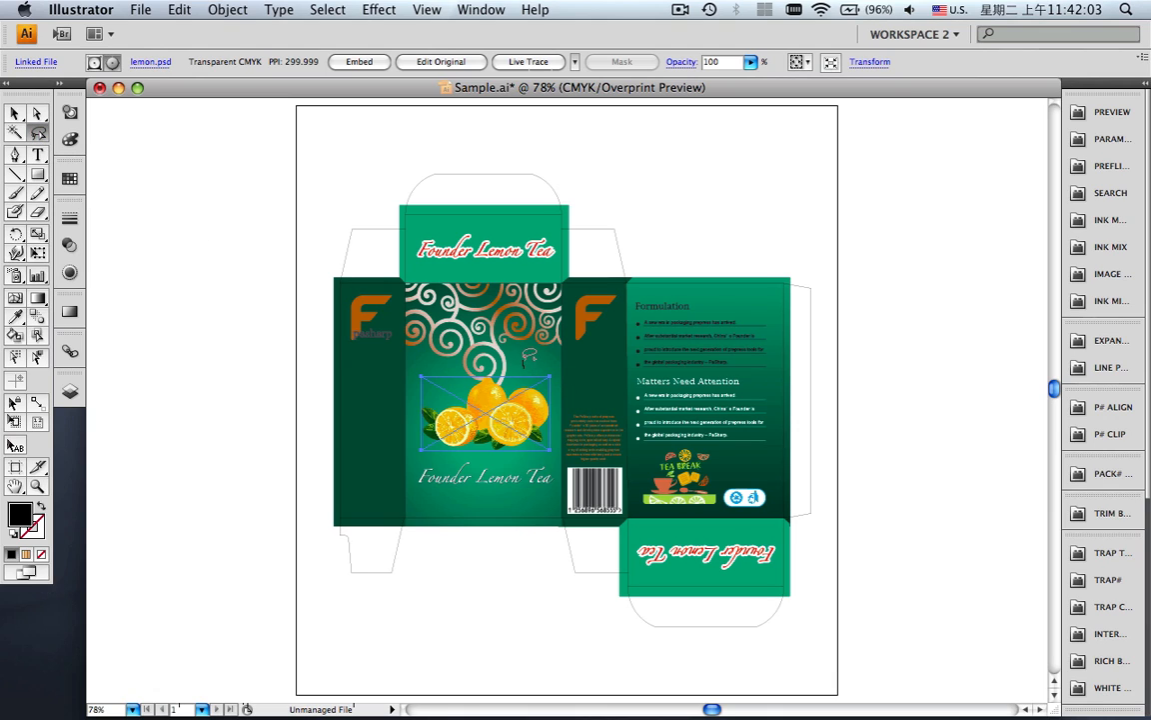
left_click(533, 359)
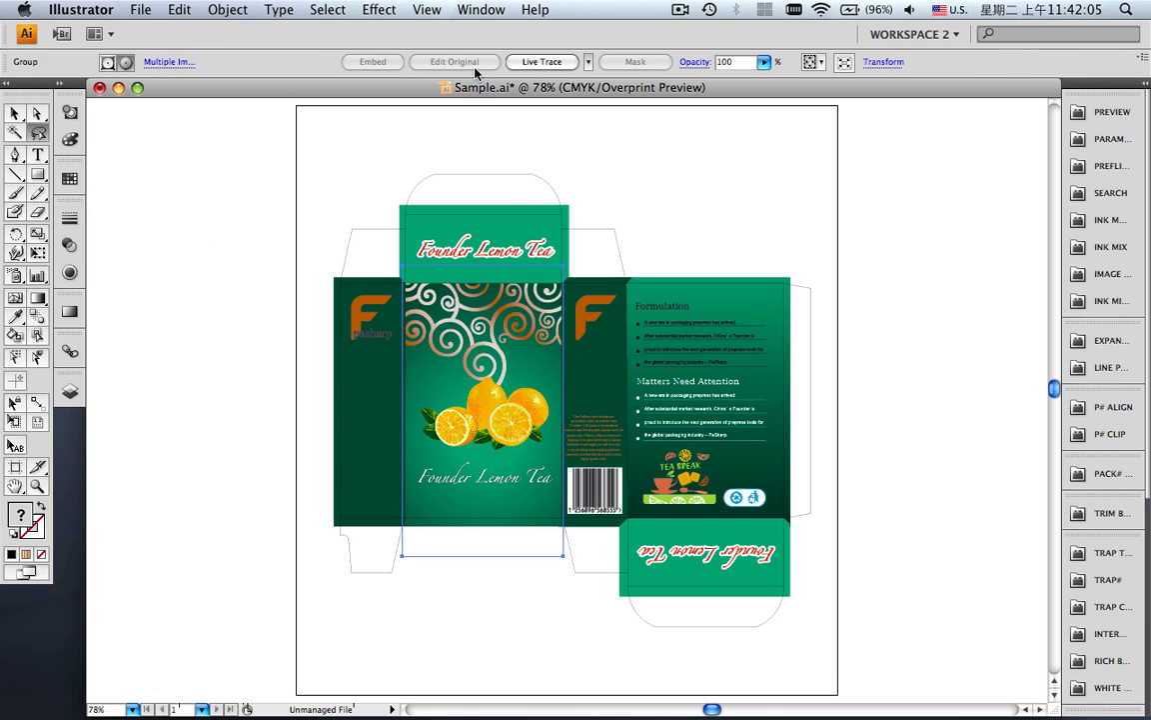
left_click(480, 9)
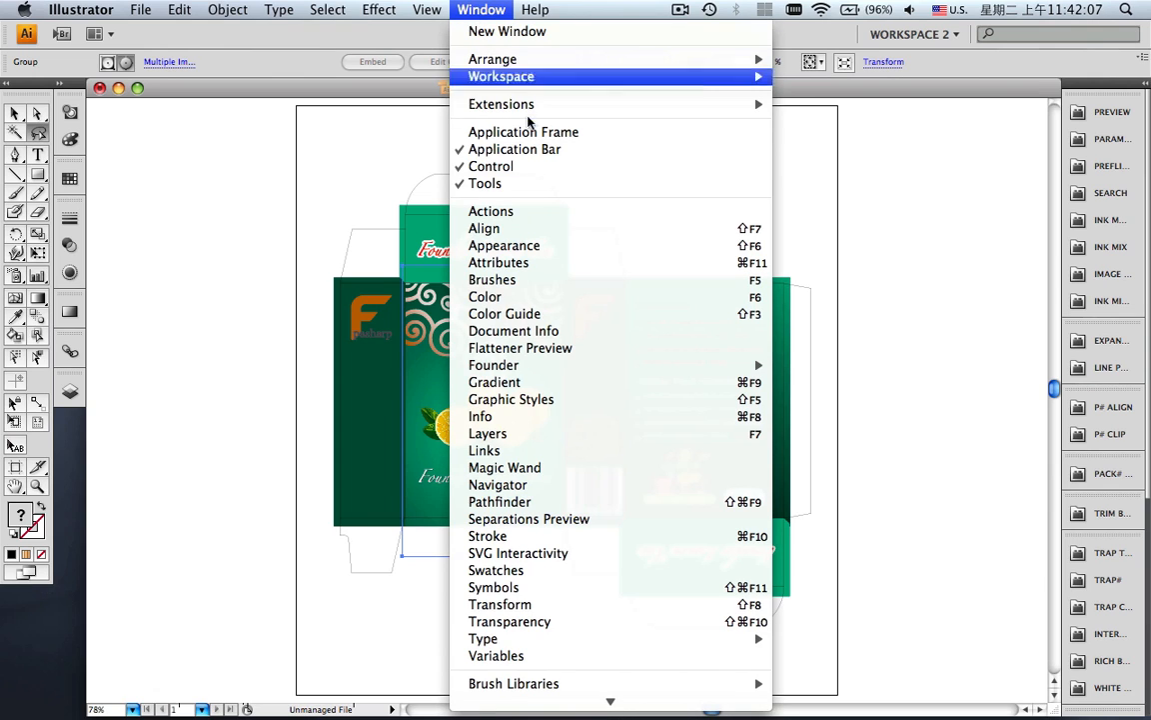
mouse_move(595, 367)
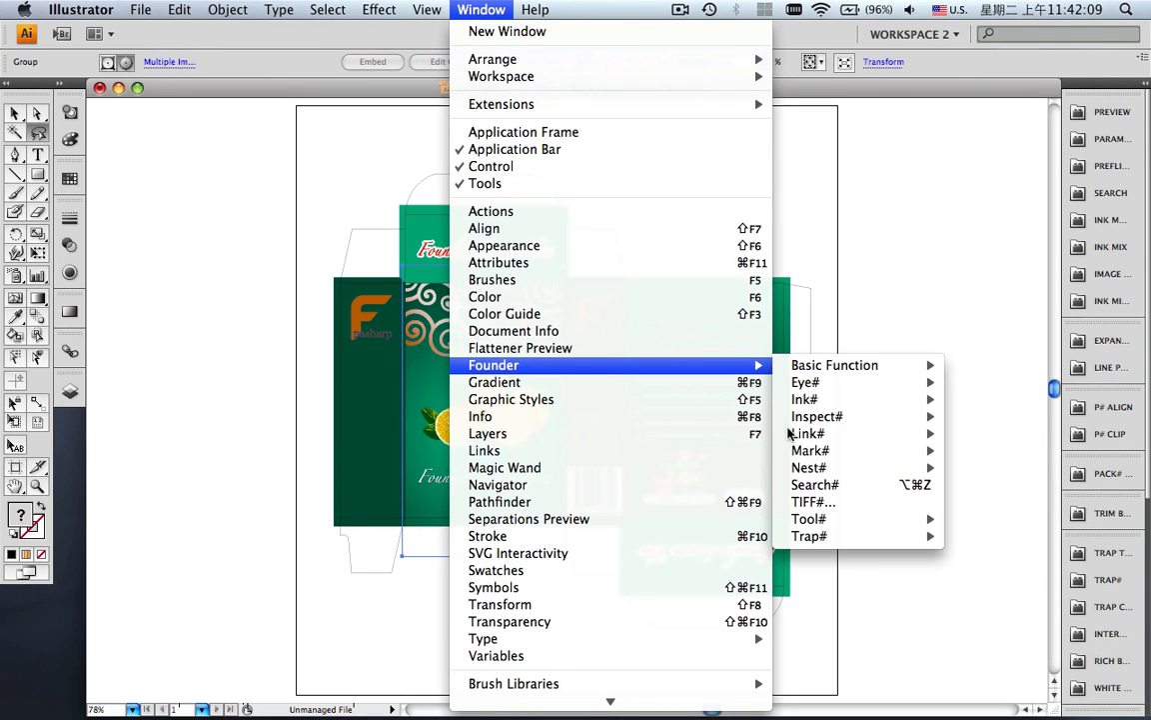
mouse_move(790, 432)
left_click(620, 450)
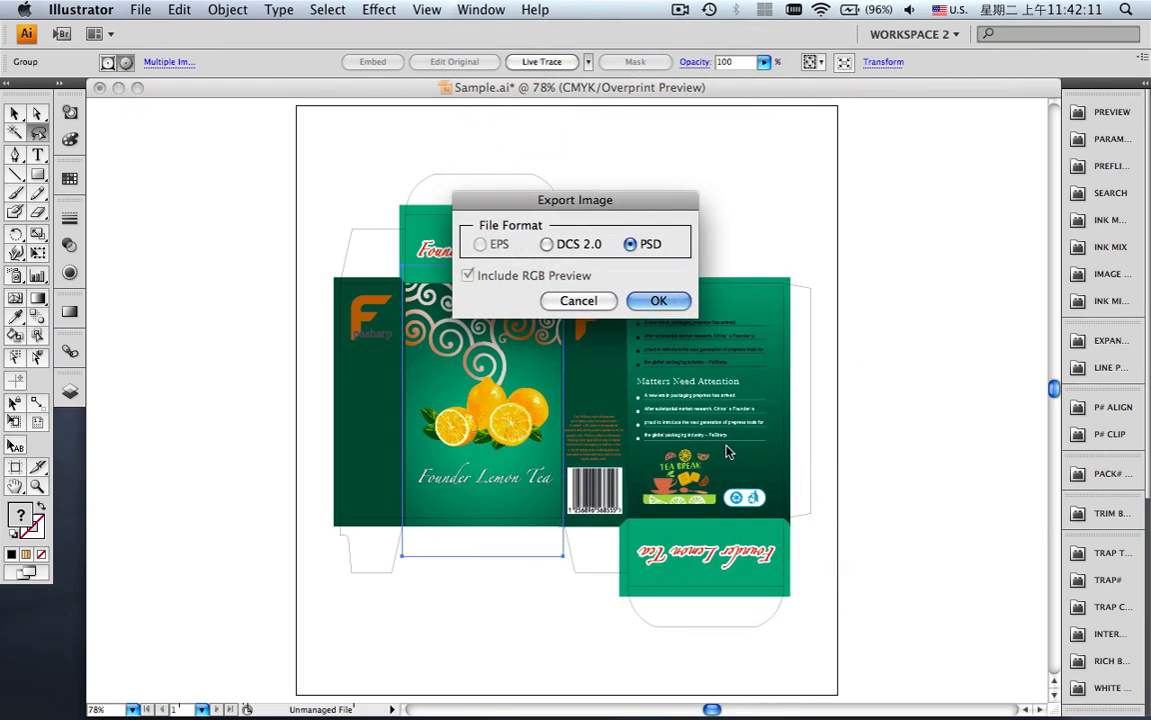
left_click(661, 301)
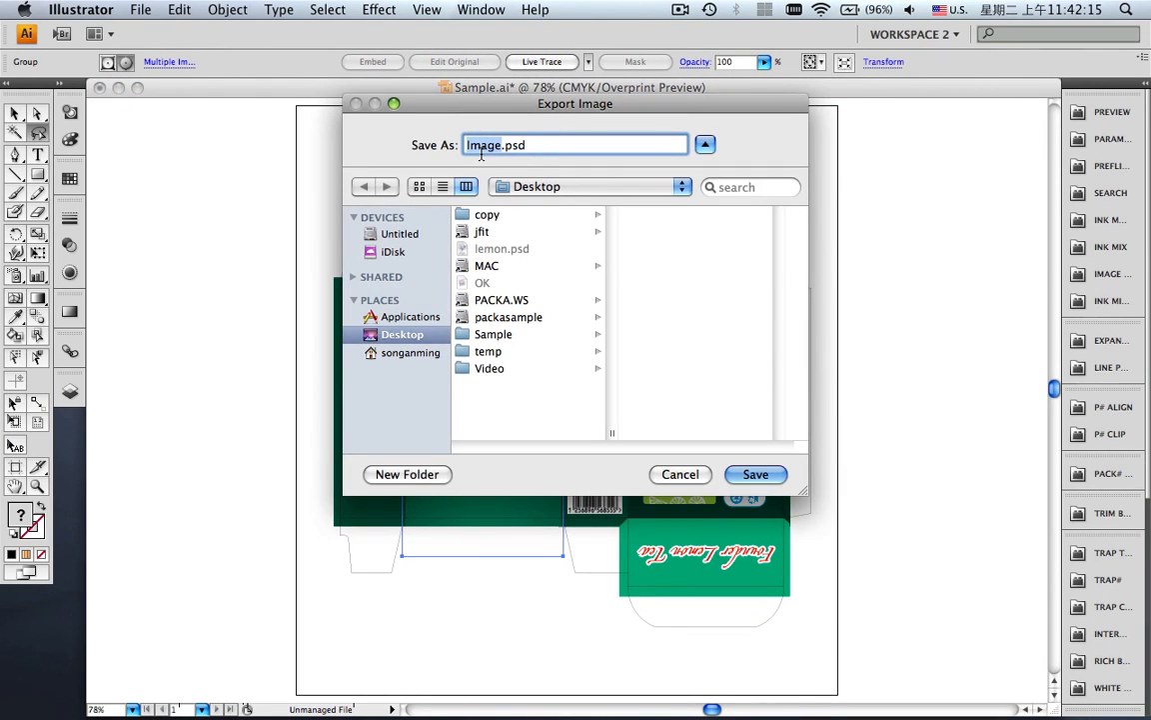
type("background")
key("Return")
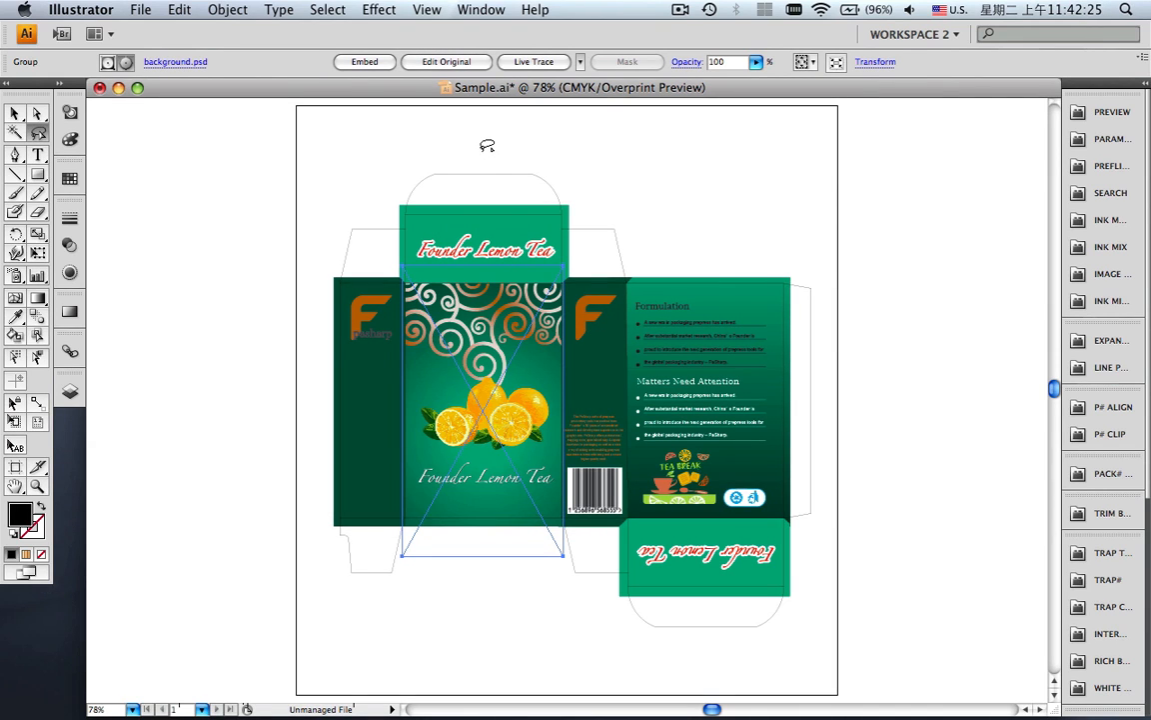
left_click(487, 144)
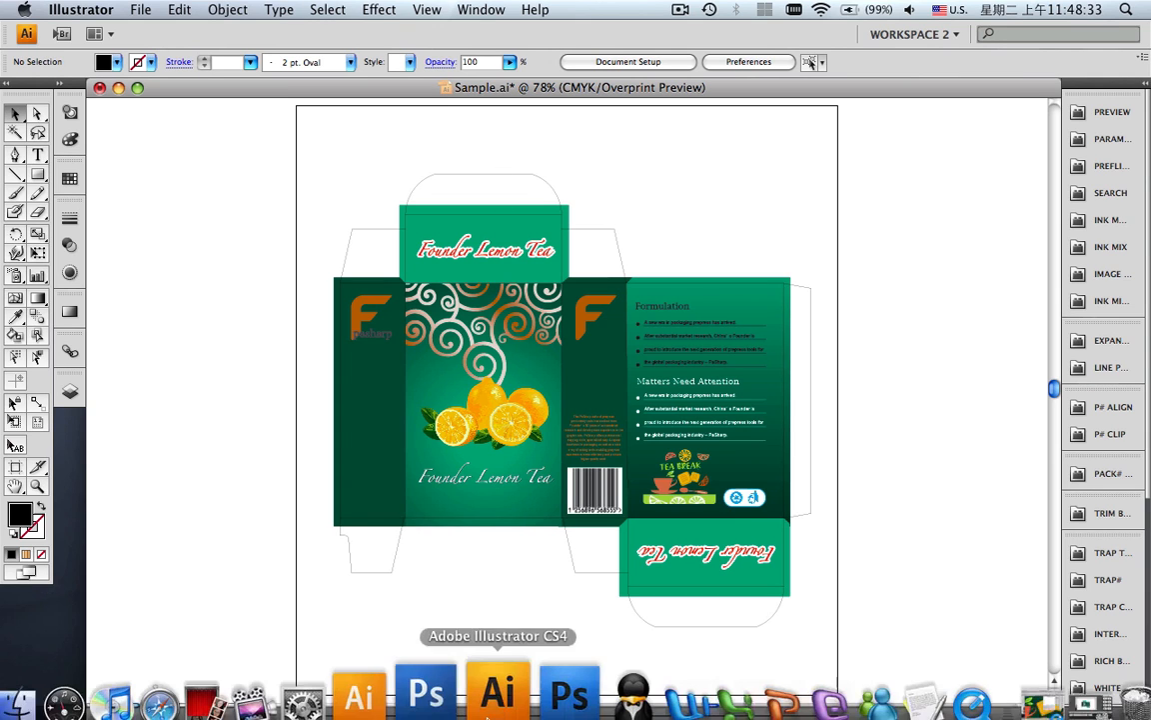
- Switch to Photoshop and open lemon.psd and background.psd together from the Desktop
left_click(529, 693)
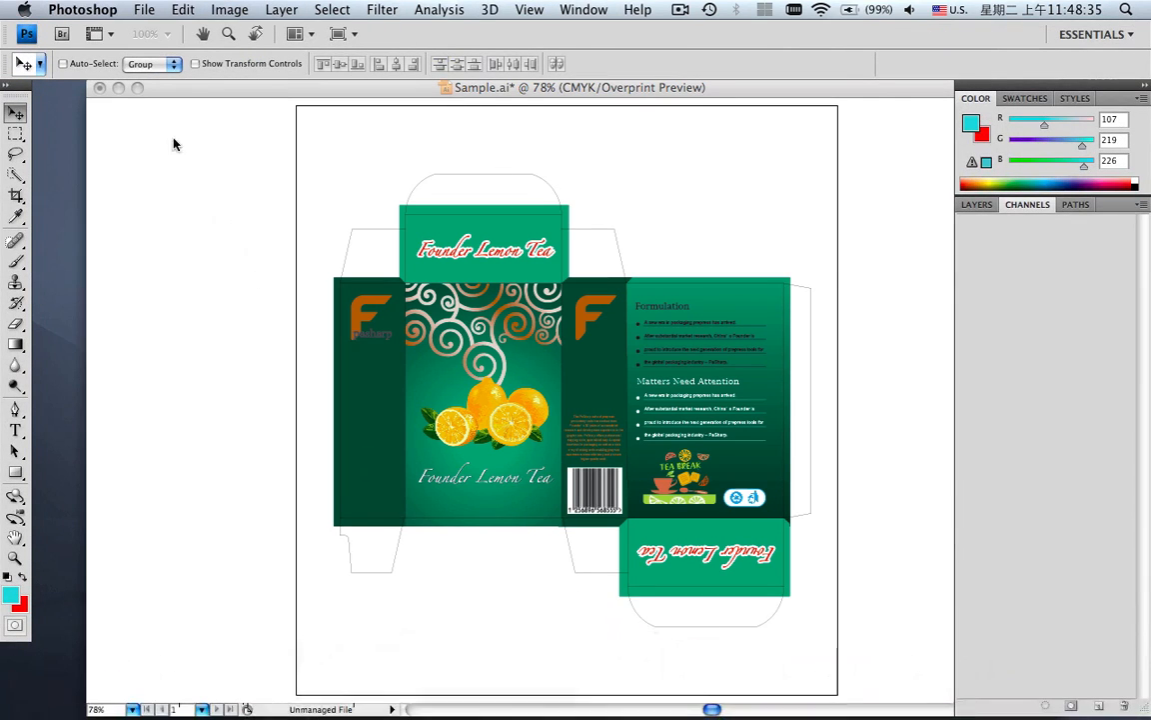
left_click(144, 10)
left_click(163, 50)
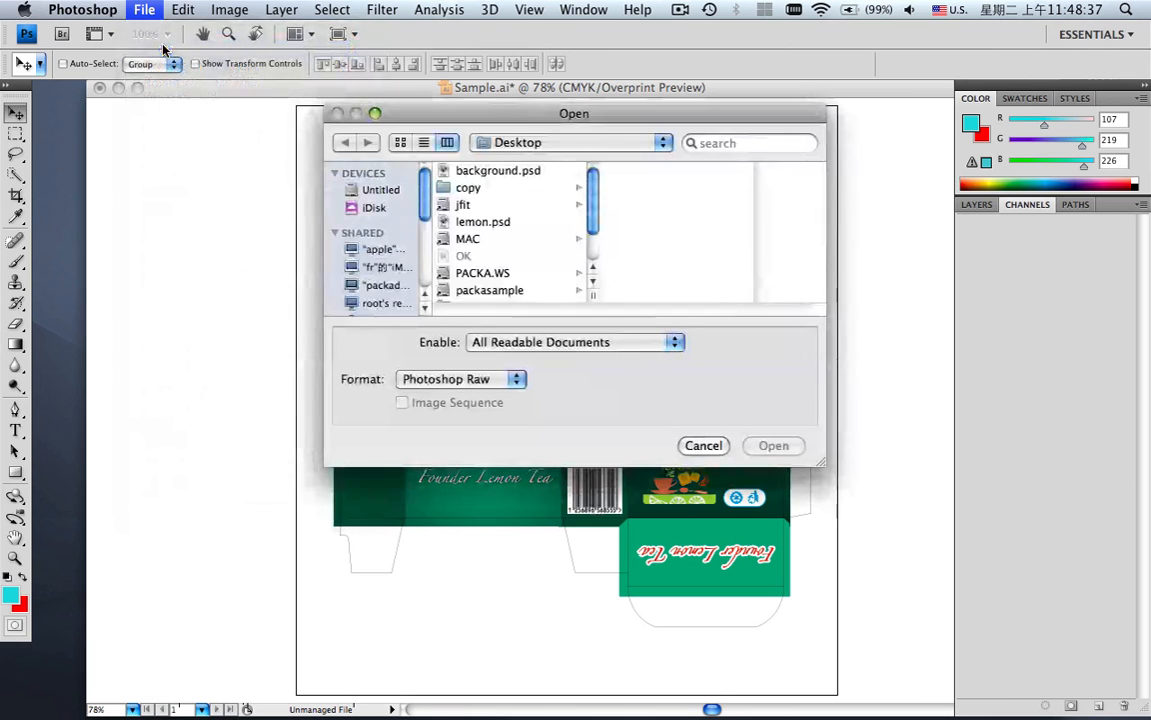
left_click(470, 224)
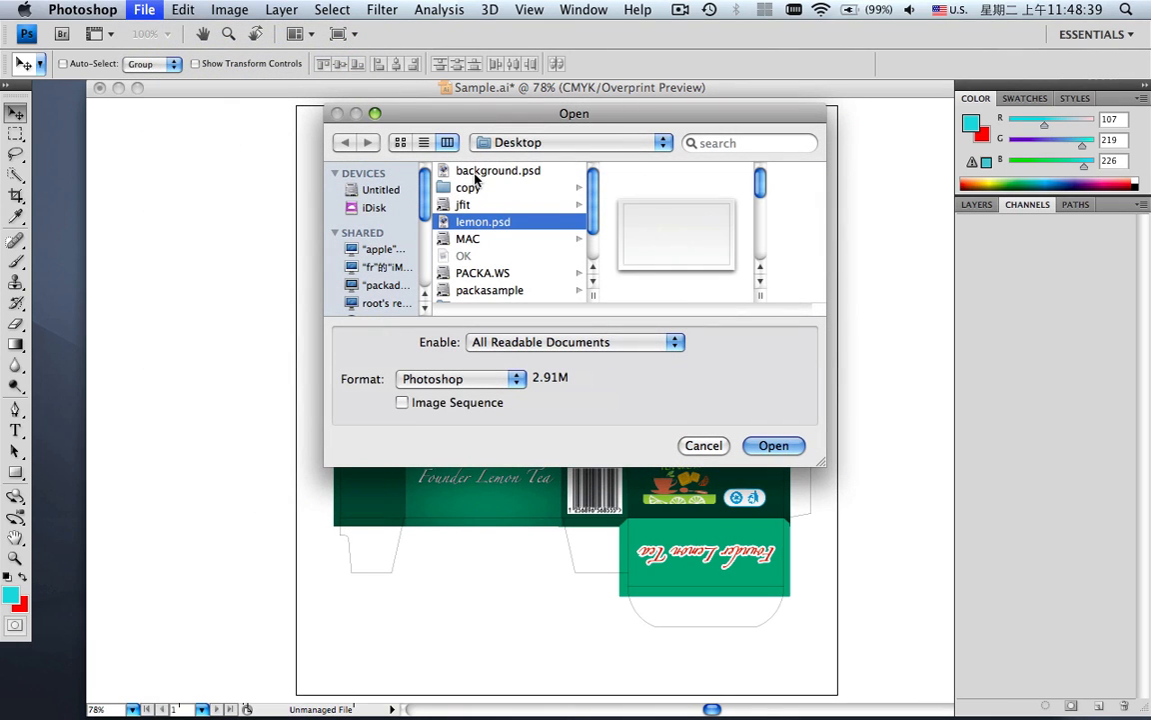
left_click(480, 172, "super")
left_click(773, 445)
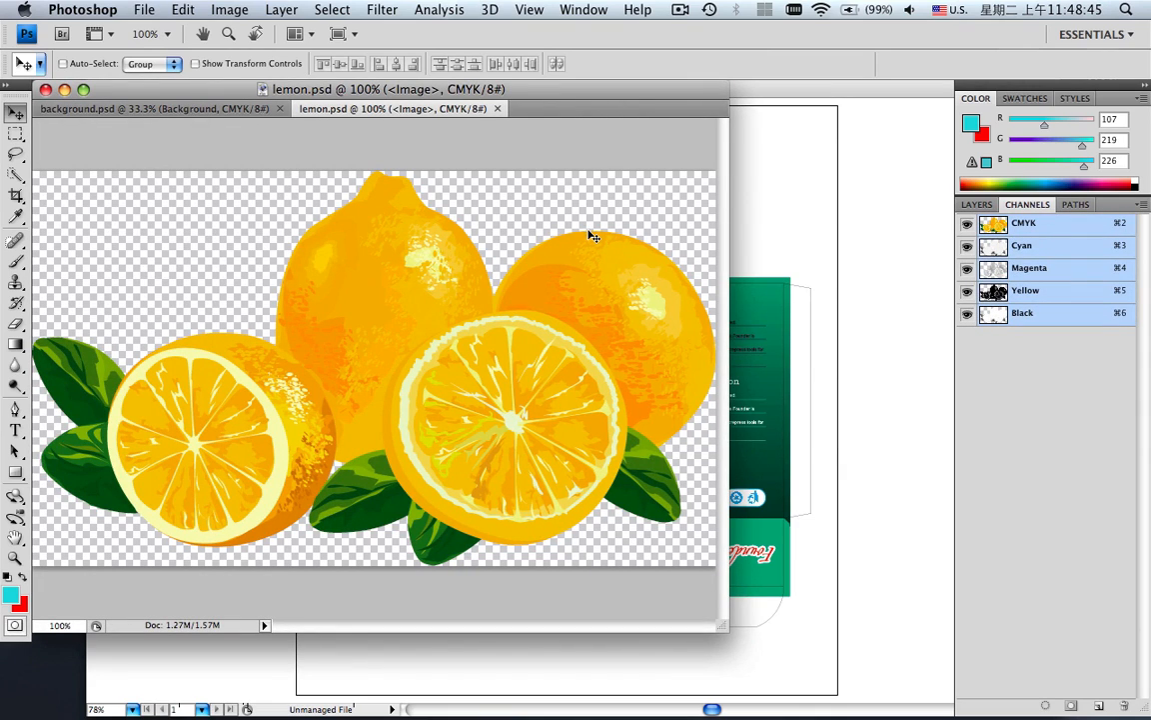
- Examine the colour channels of background.psd, then put the images away and switch back to Illustrator
left_click(244, 110)
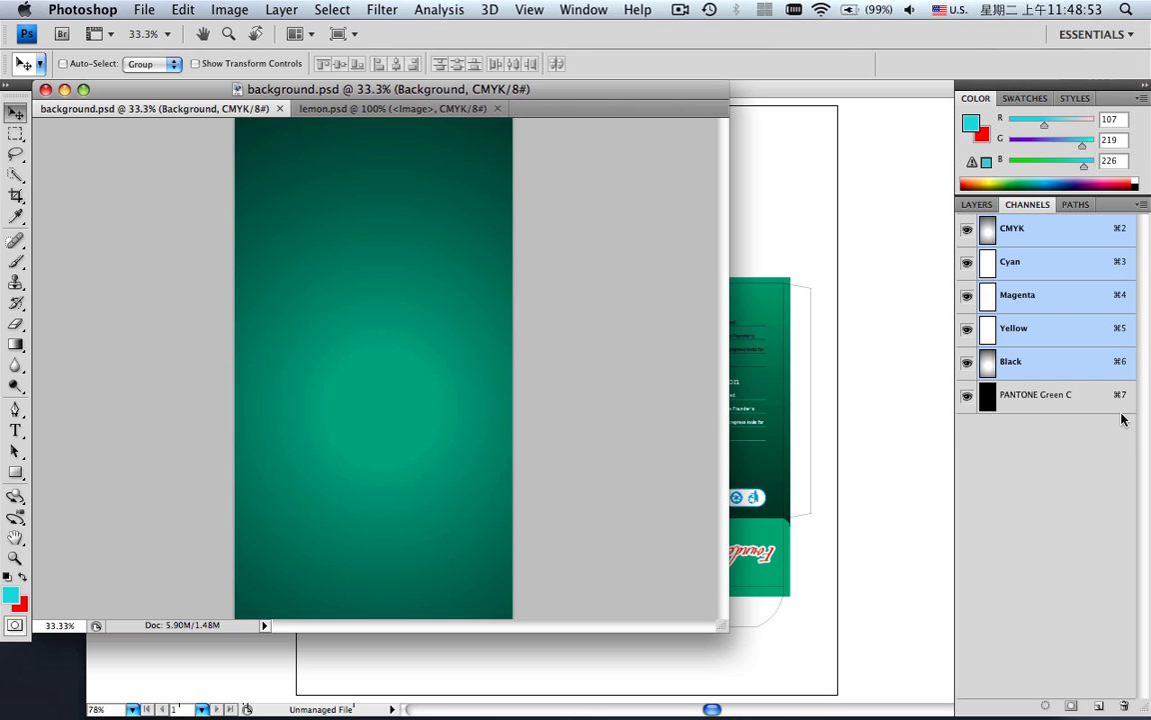
left_click(65, 90)
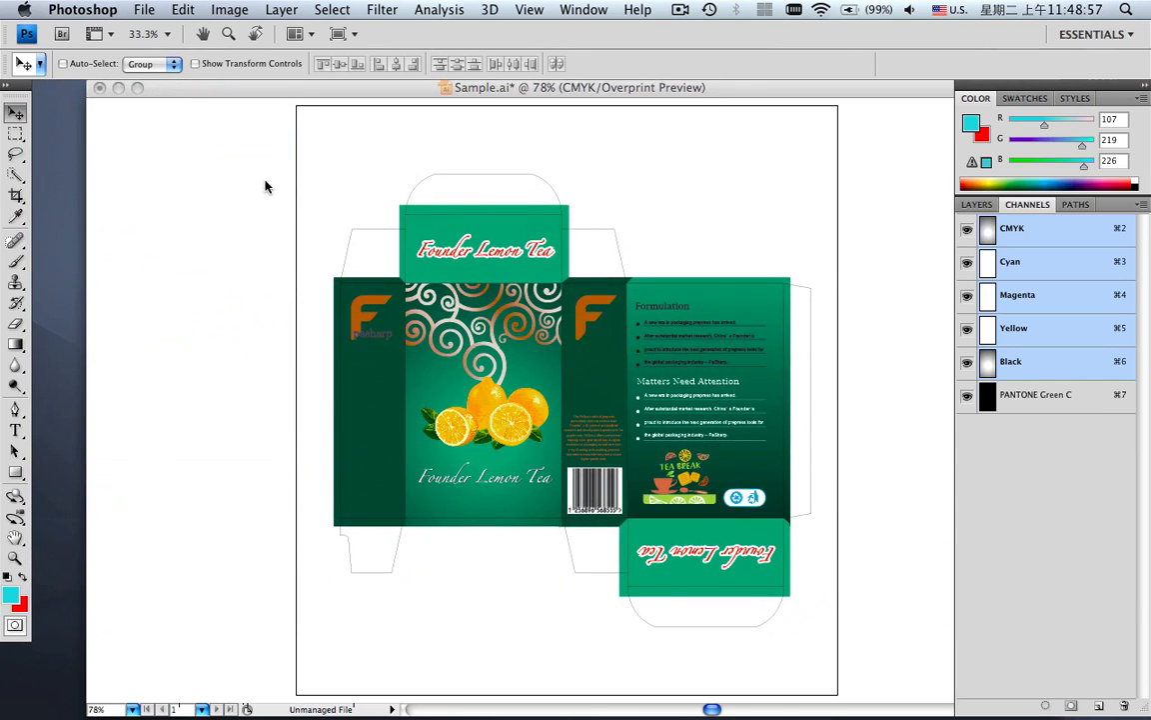
left_click(265, 186)
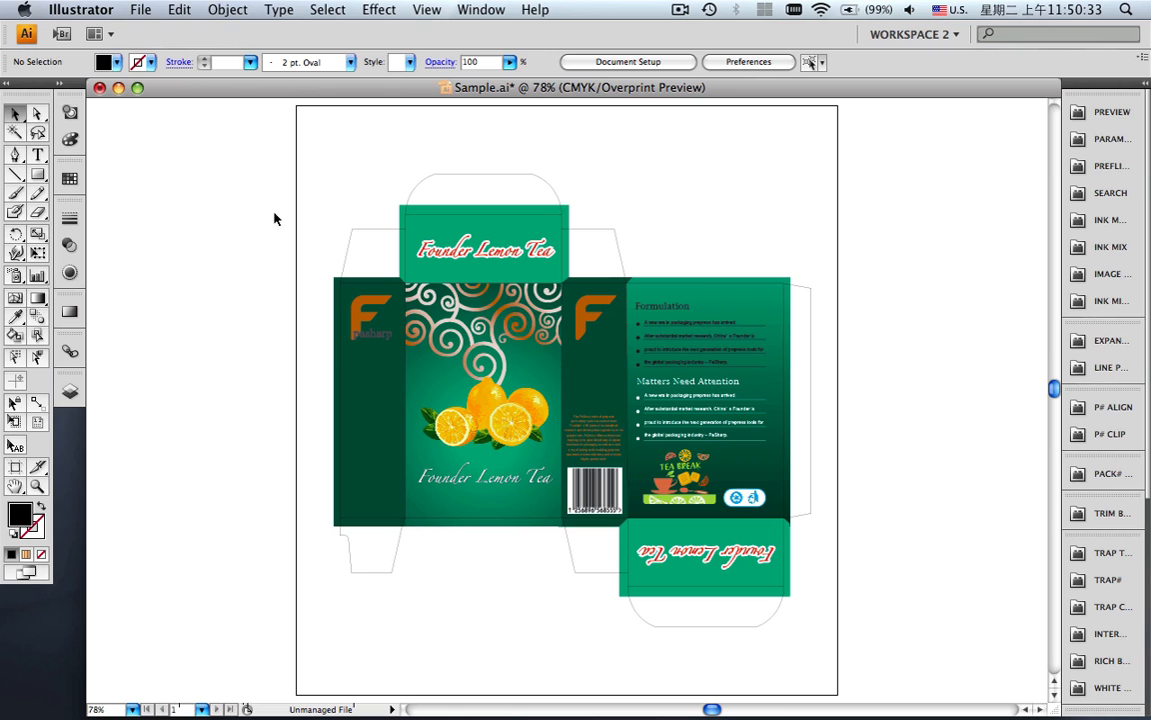
- Replace lemon.psd with lemon-ok.psd from the Sample image folder, placing it as a linked file
left_click(70, 351)
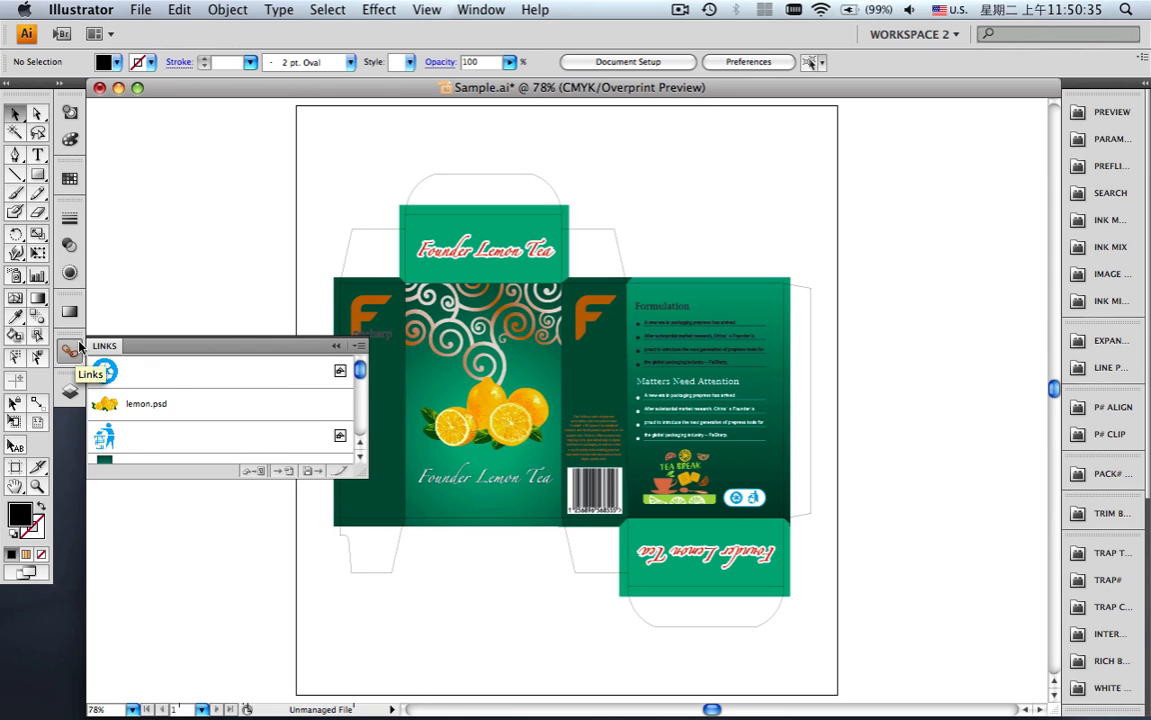
left_click(186, 407)
left_click(249, 471)
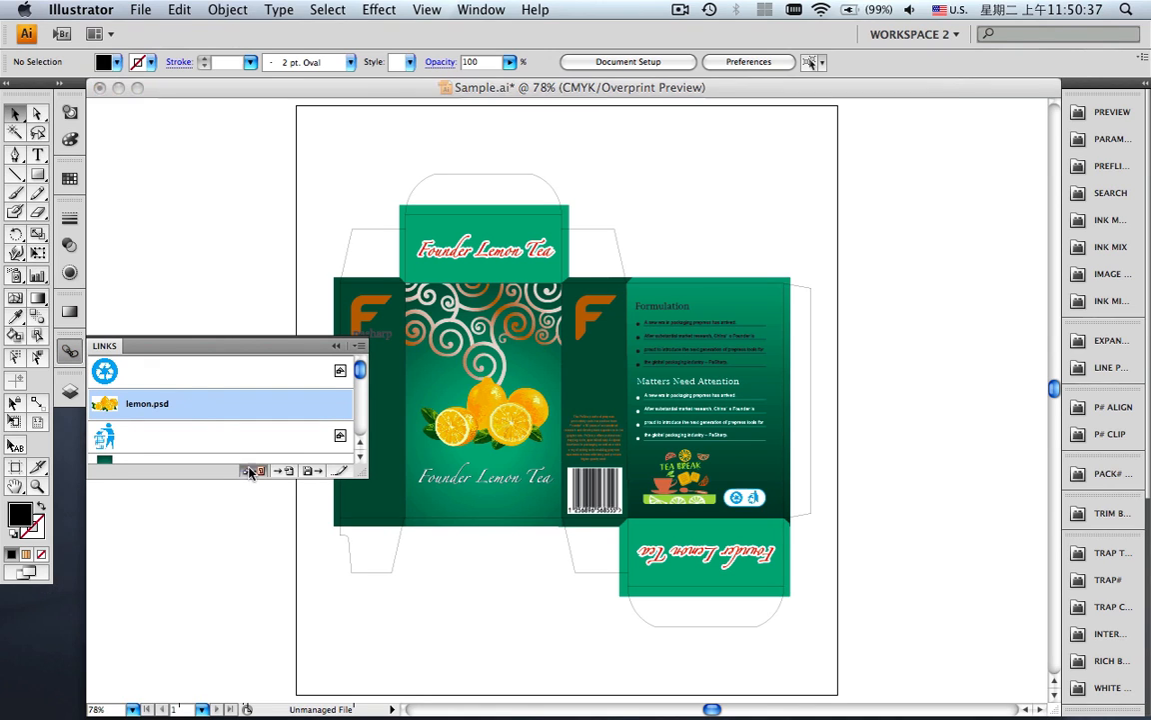
left_click(689, 191)
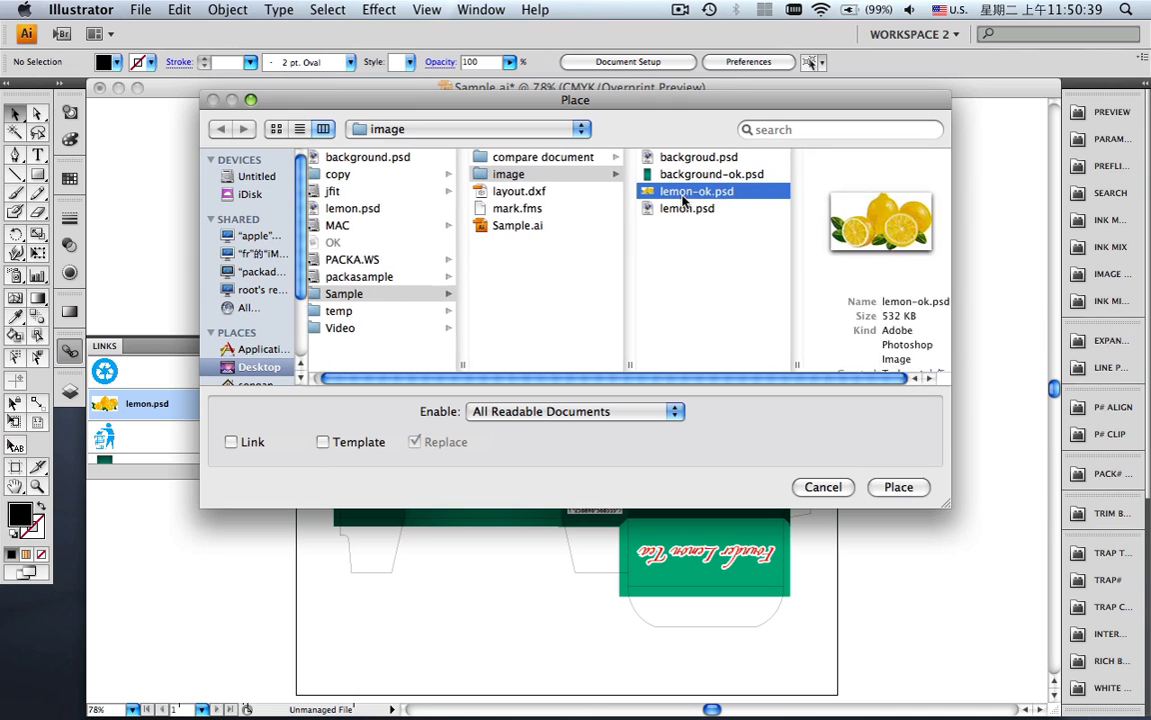
left_click(249, 446)
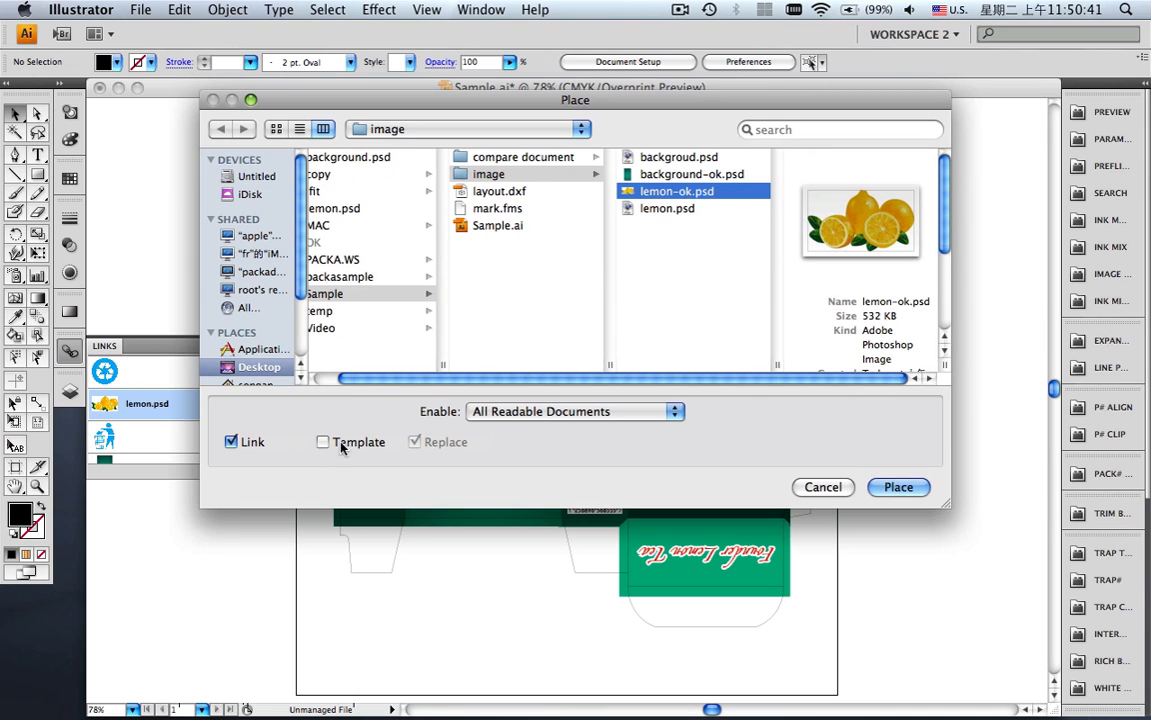
left_click(899, 487)
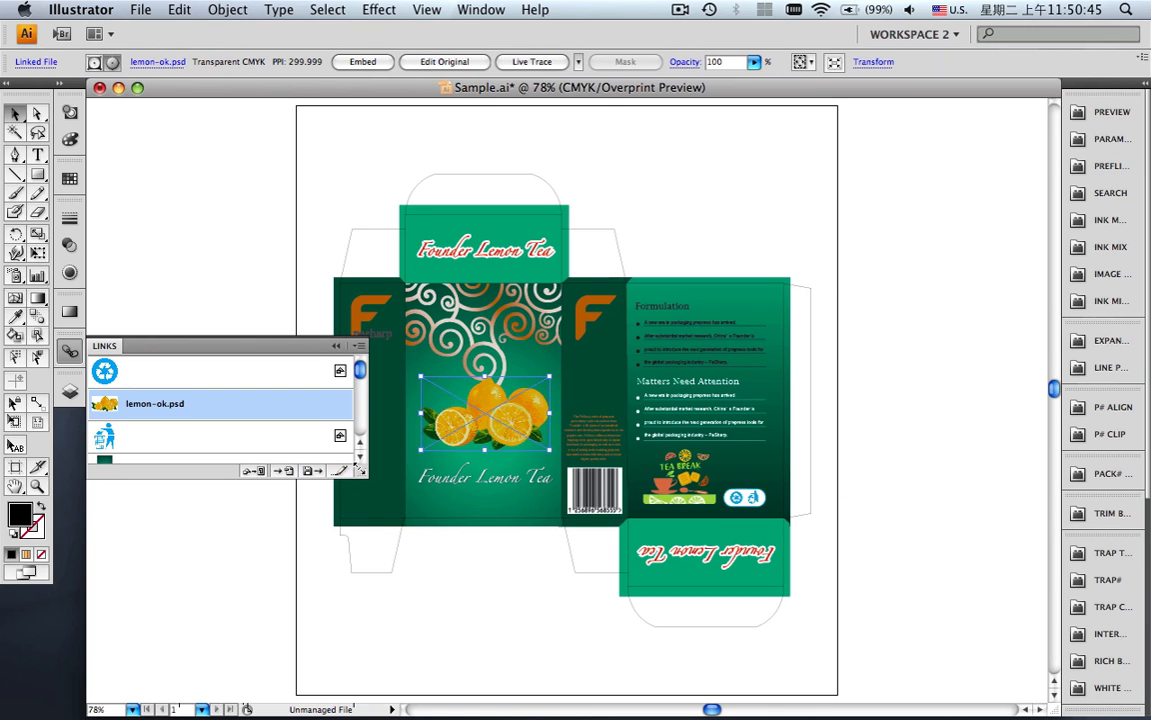
- Relink background.psd to background-ok.psd from the Sample image folder, then deselect the placed image
left_click_drag(351, 472, 352, 513)
left_click(286, 472)
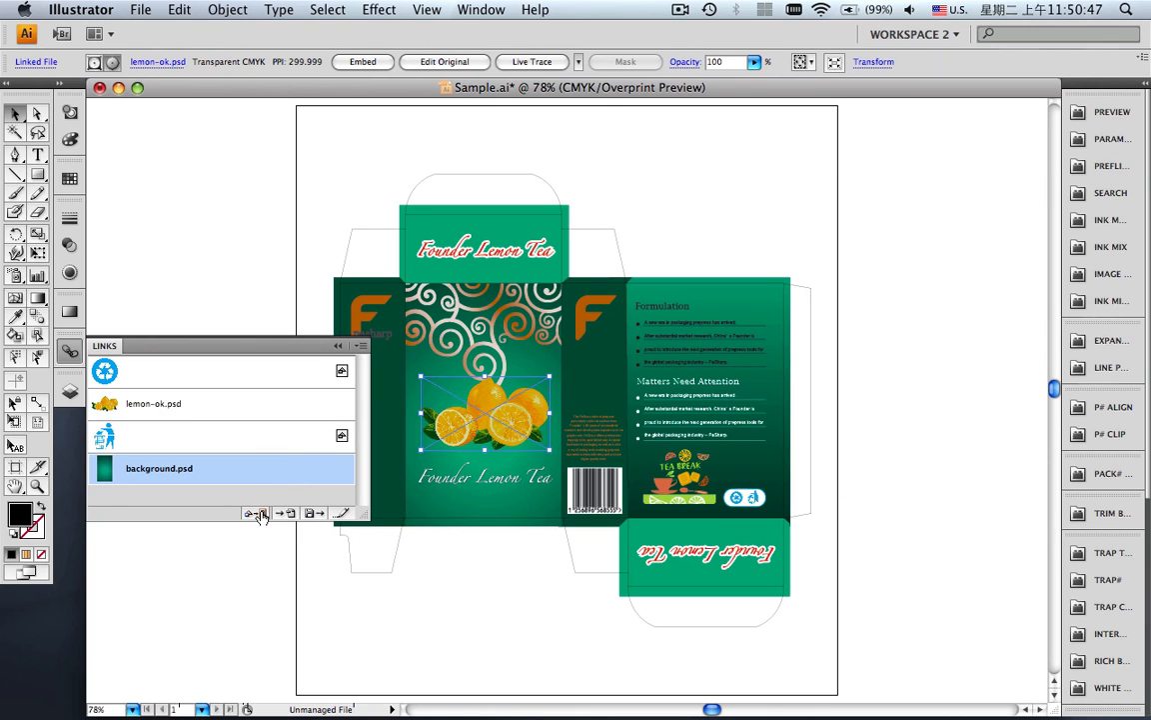
left_click(253, 513)
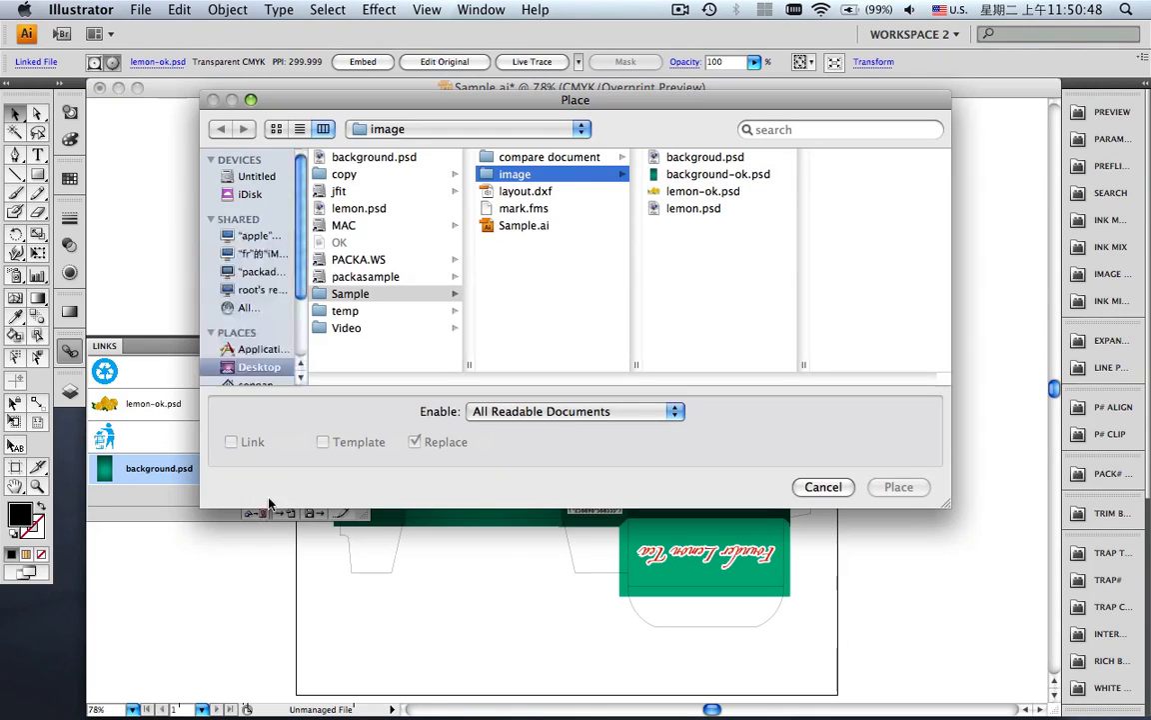
left_click(712, 174)
left_click(898, 487)
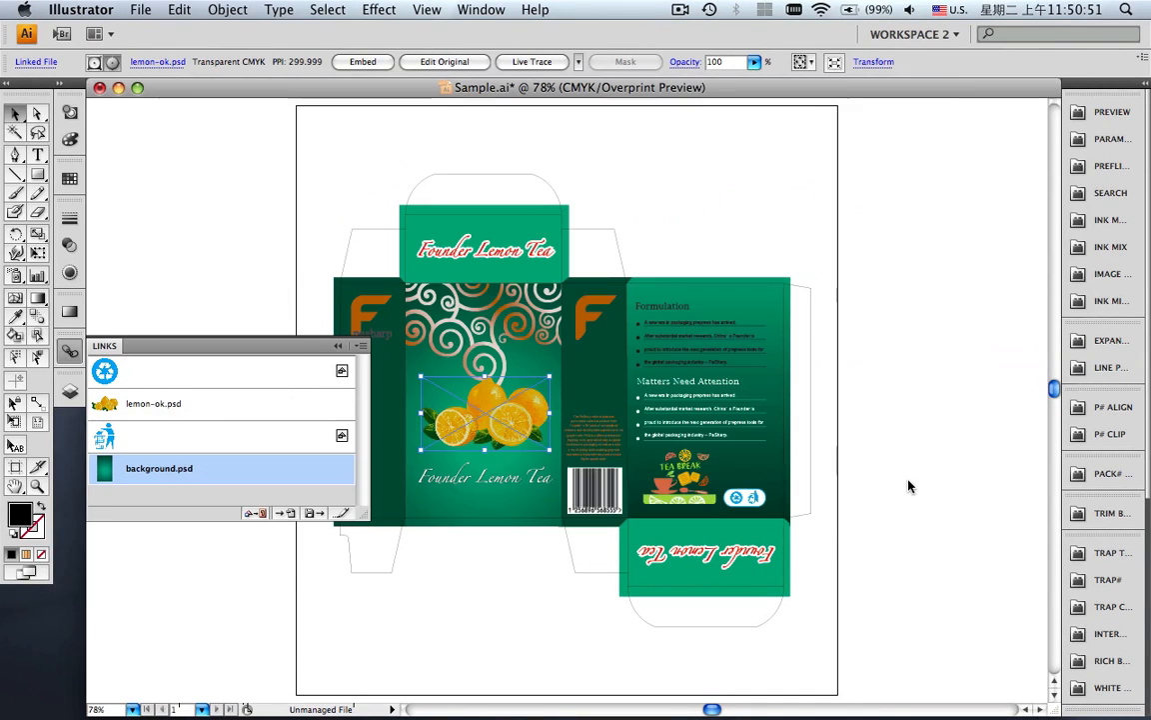
left_click(338, 345)
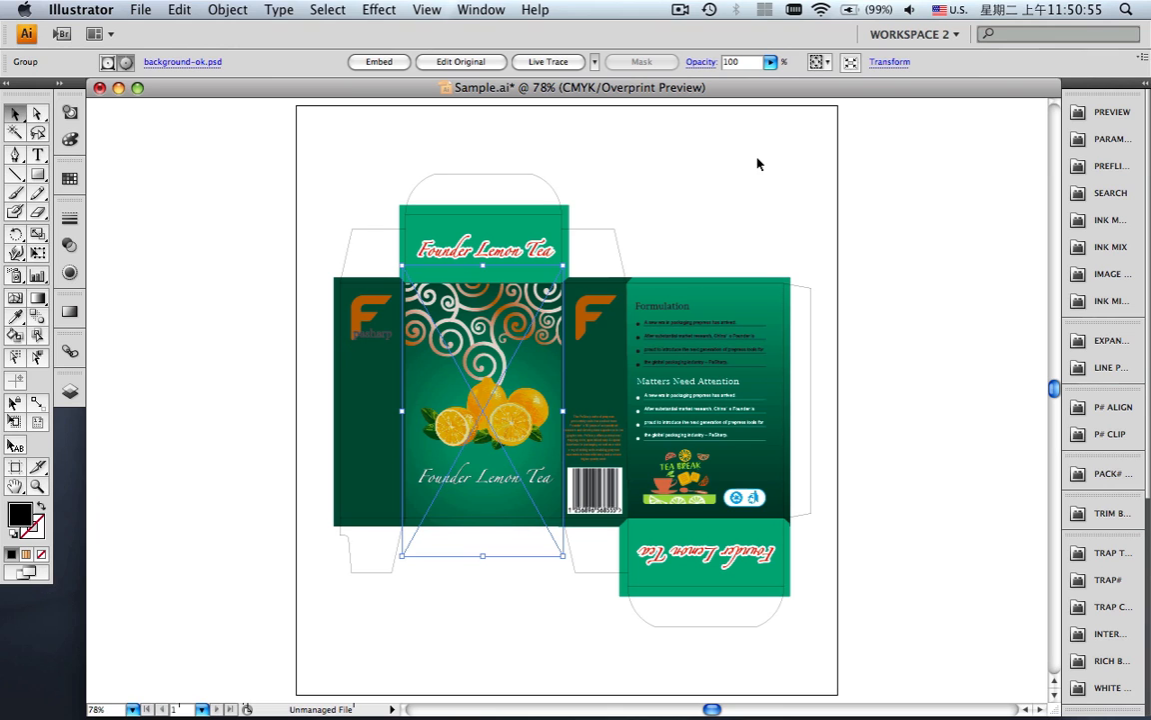
key("super+shift+a")
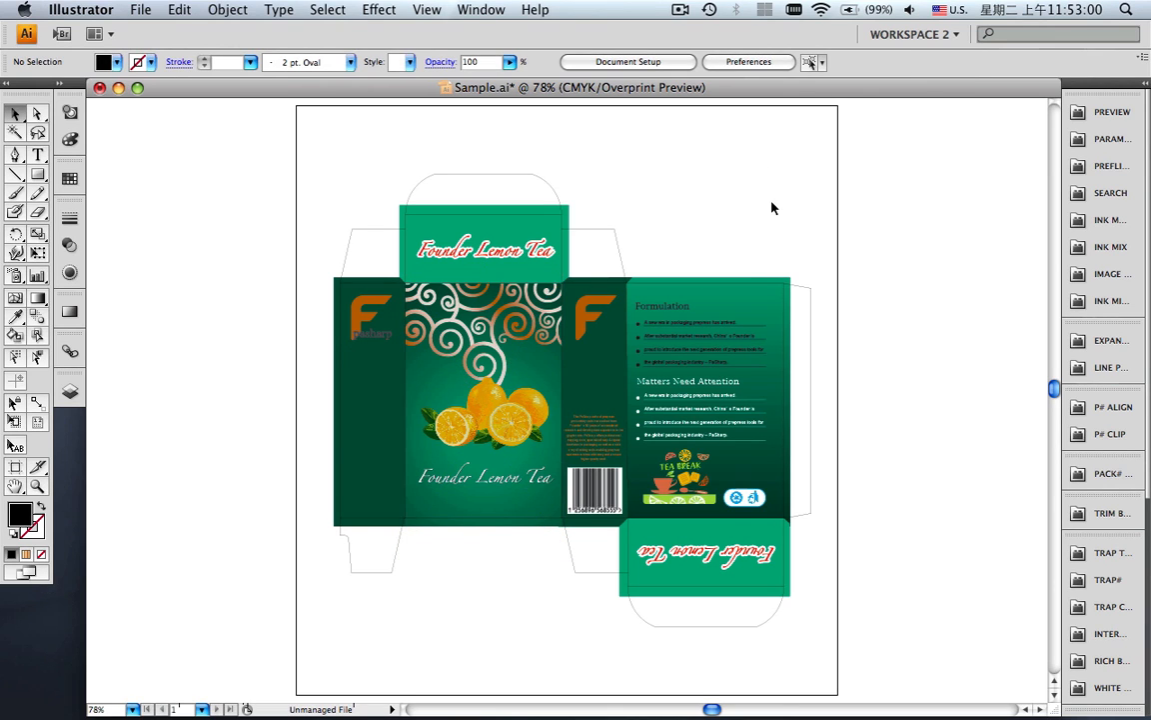
- Refresh the ink preview and check the carton for tints below the 5% minimum dot
left_click(1072, 112)
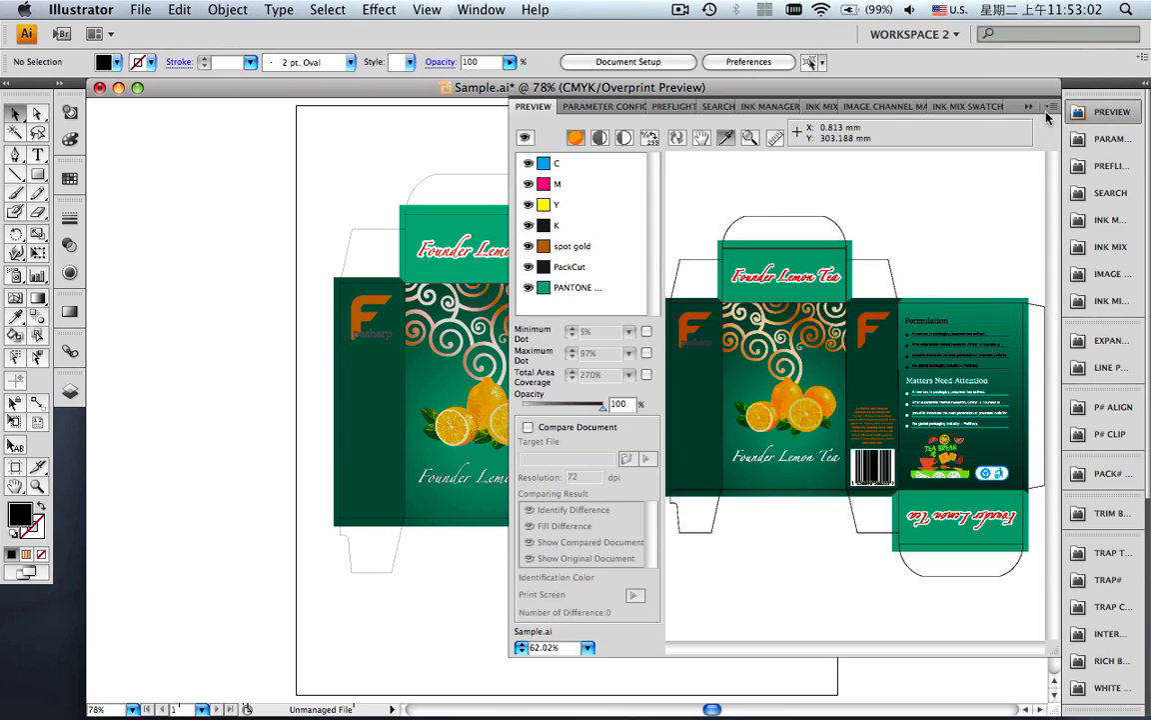
left_click(678, 139)
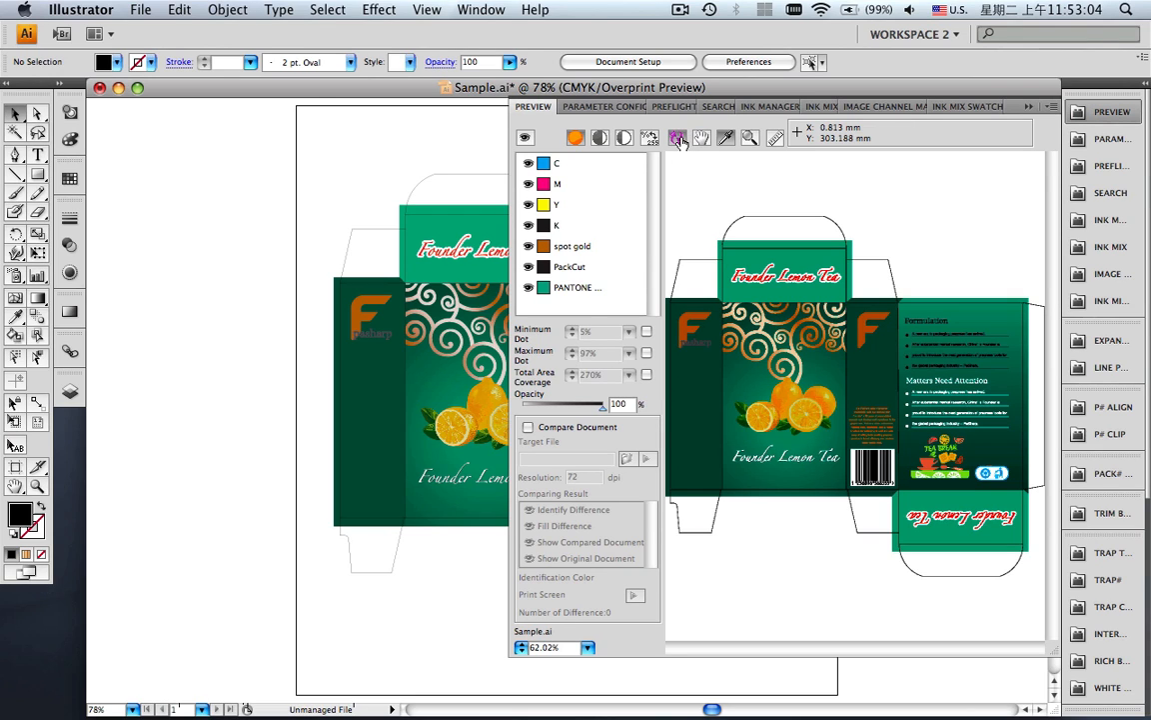
left_click(647, 332)
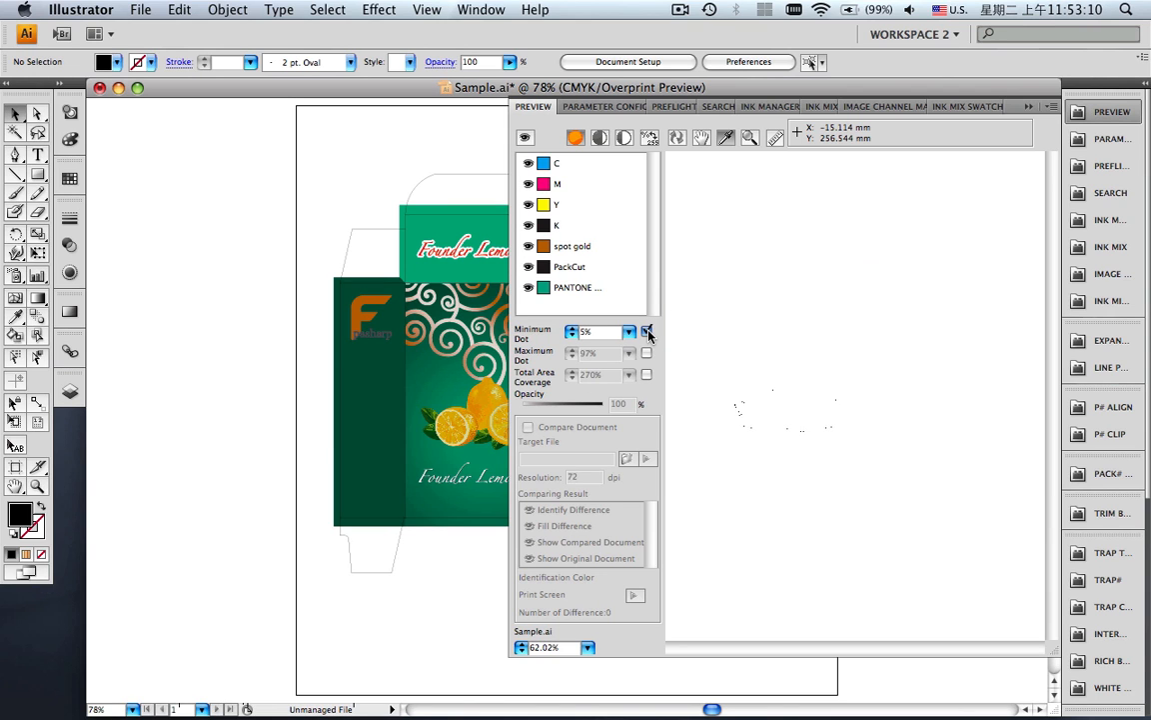
left_click(647, 332)
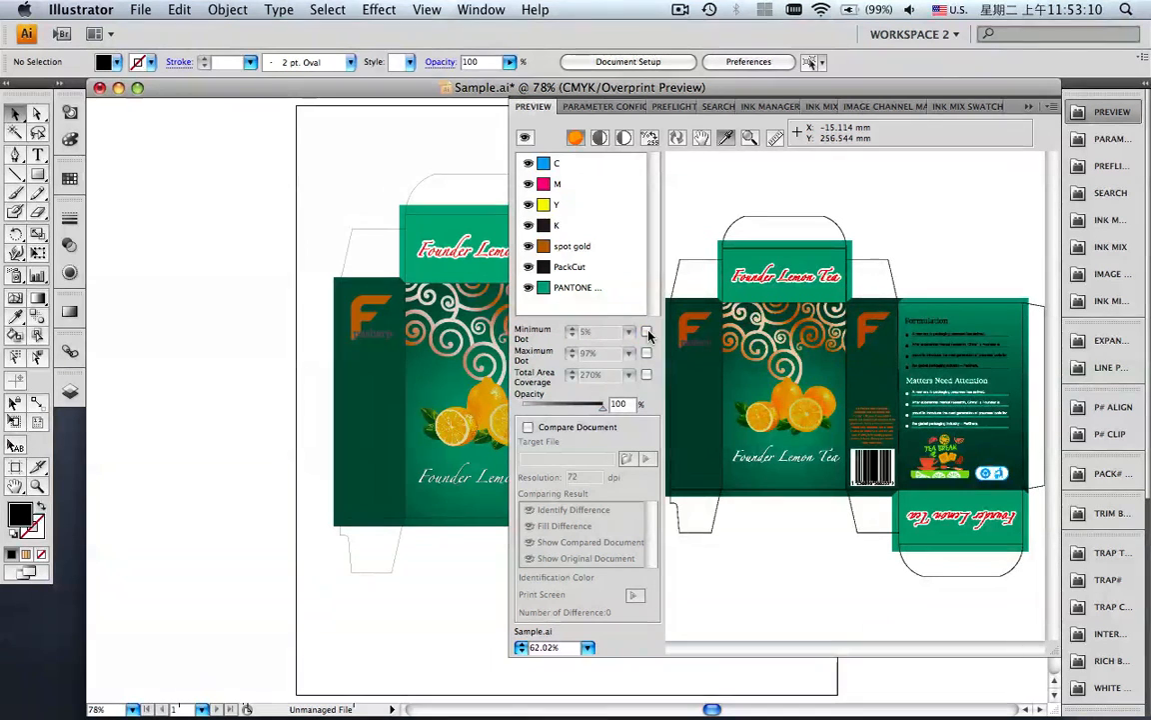
left_click(1025, 107)
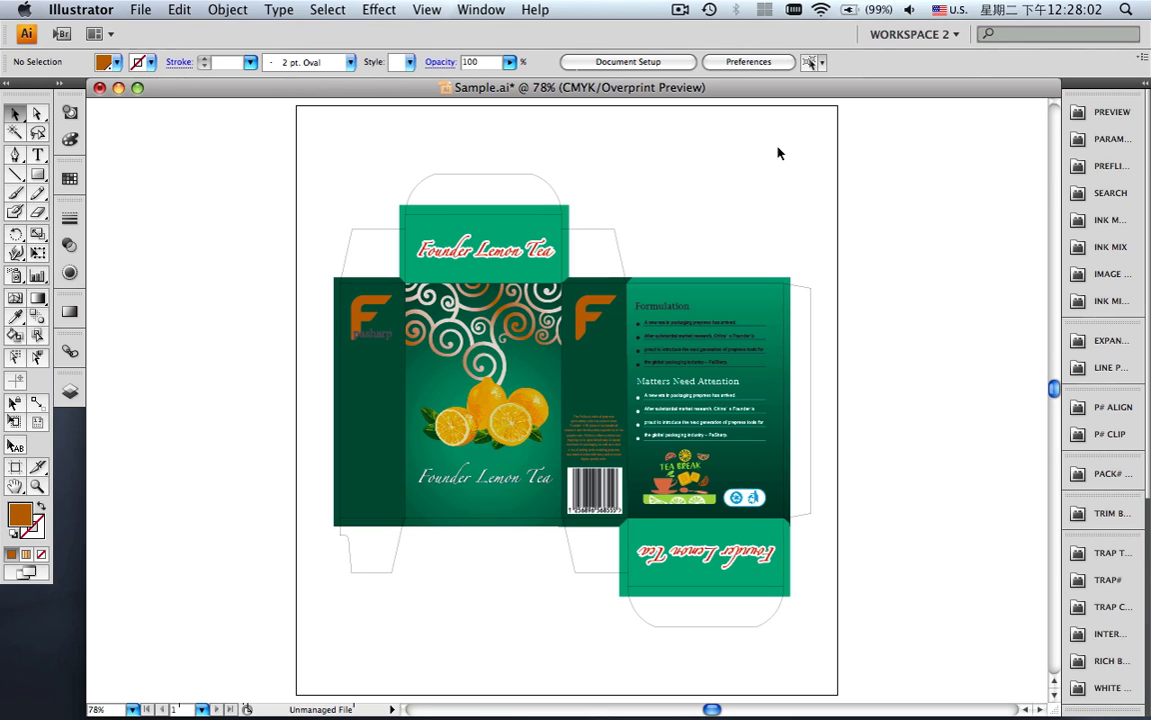
- Hide Layer 2, then find and select all objects with a stroke width under 0.2 mm
left_click(71, 391)
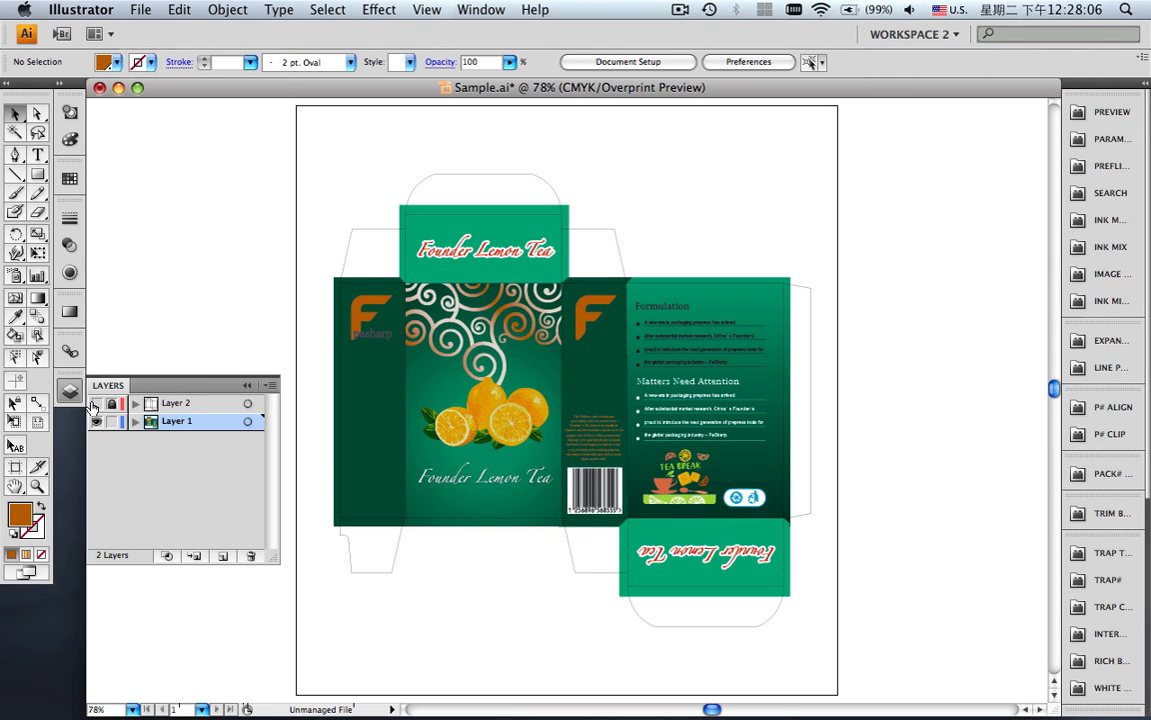
left_click(95, 404)
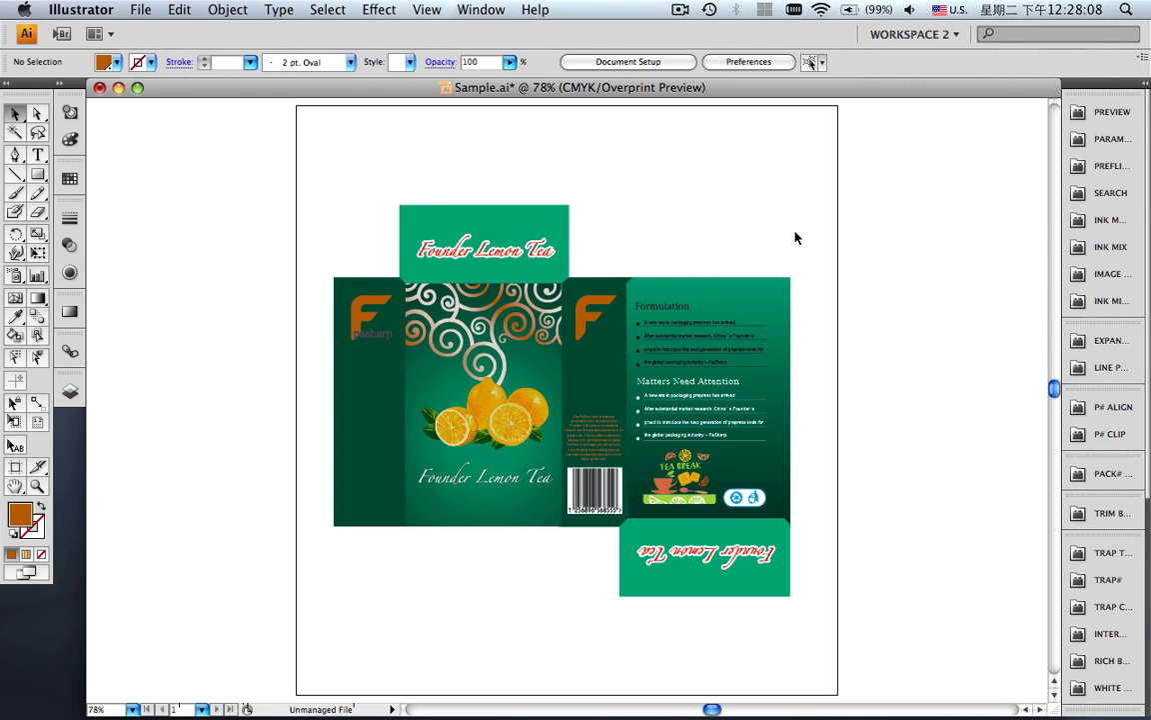
left_click(1108, 195)
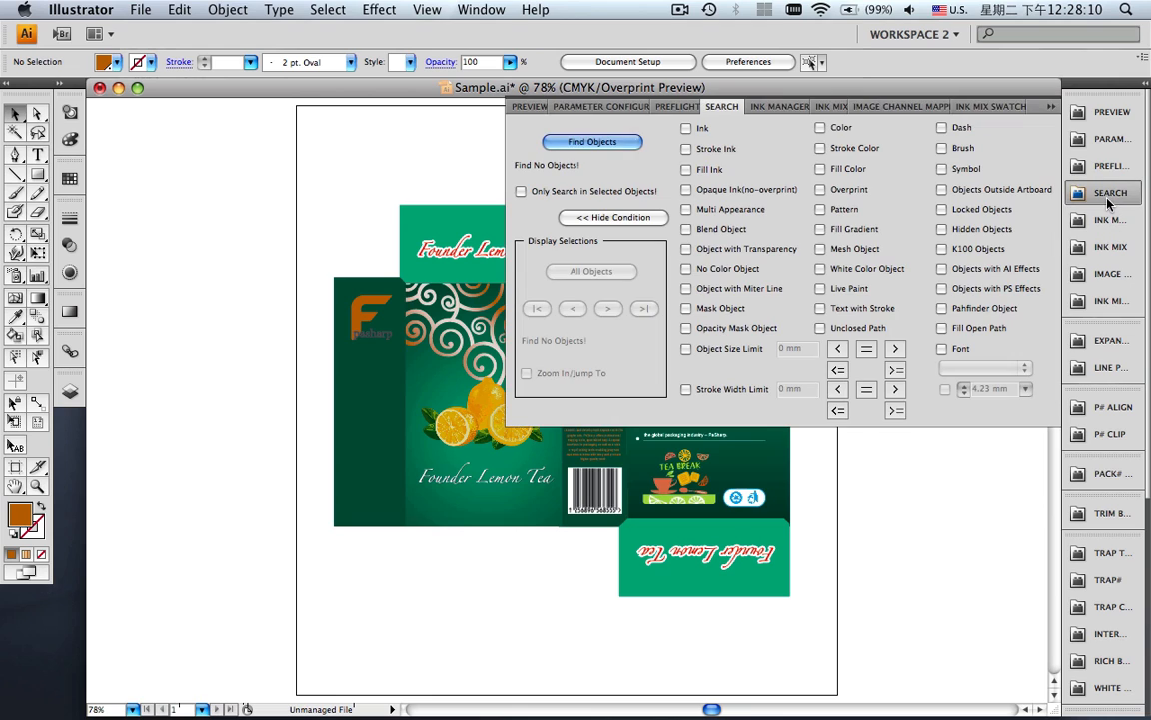
left_click(686, 389)
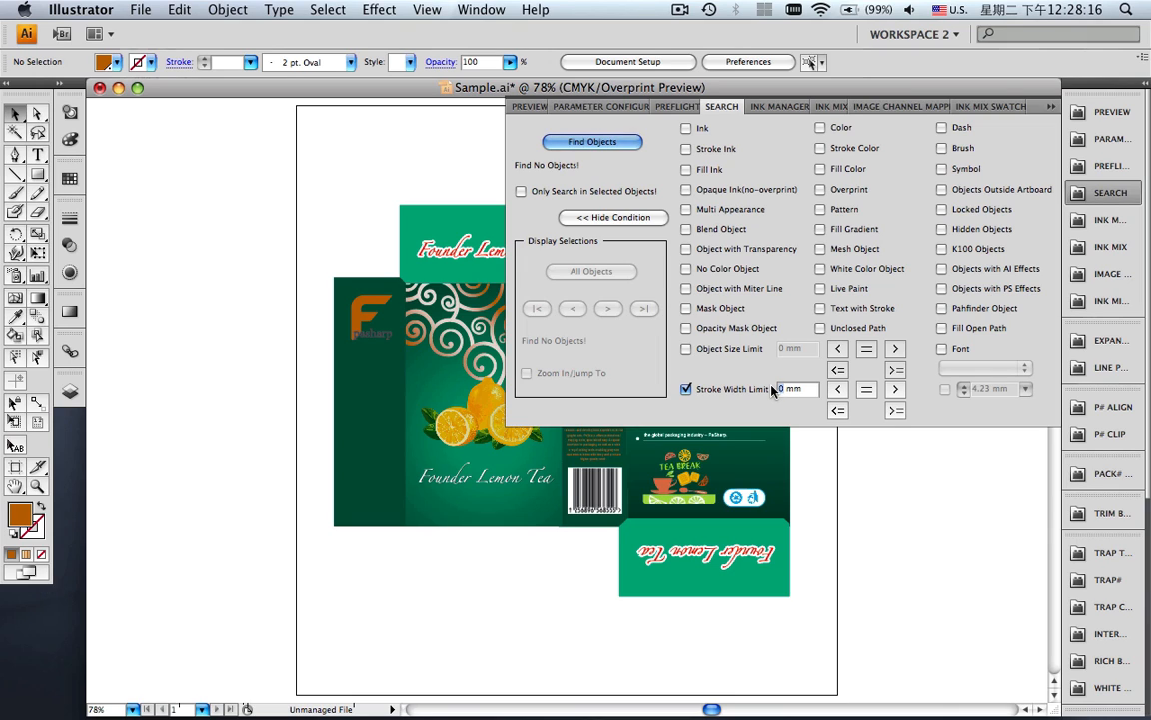
type("0.2")
left_click(838, 391)
left_click(576, 143)
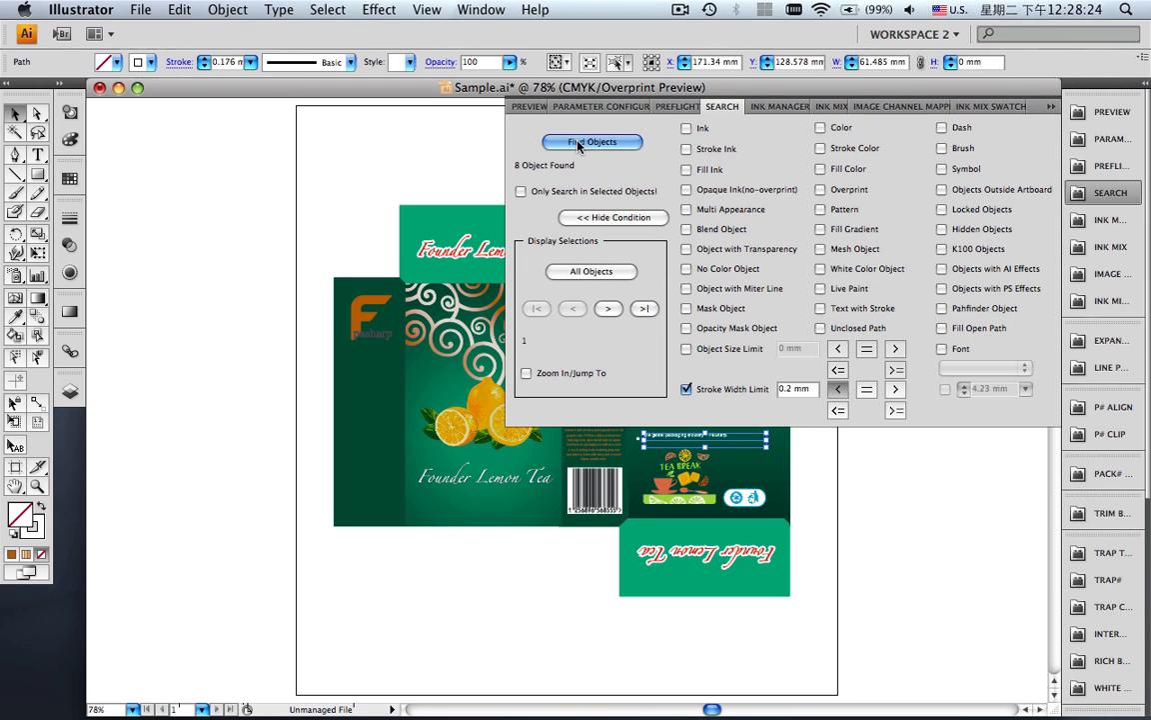
left_click(591, 273)
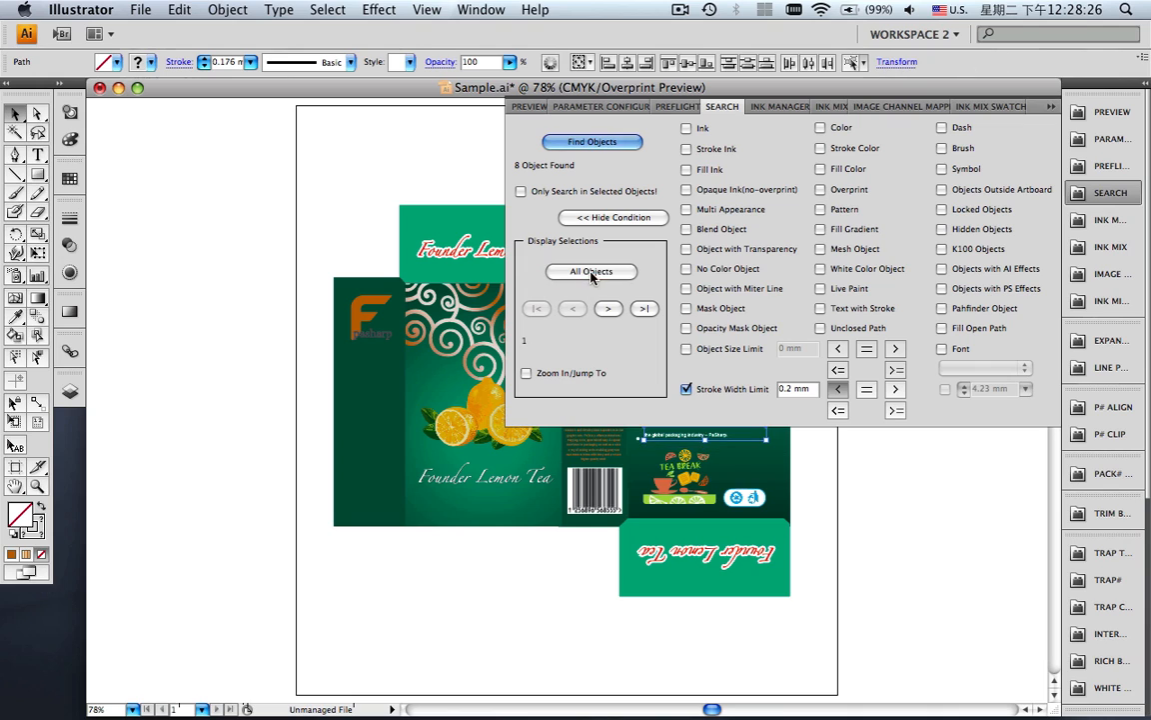
left_click(1047, 104)
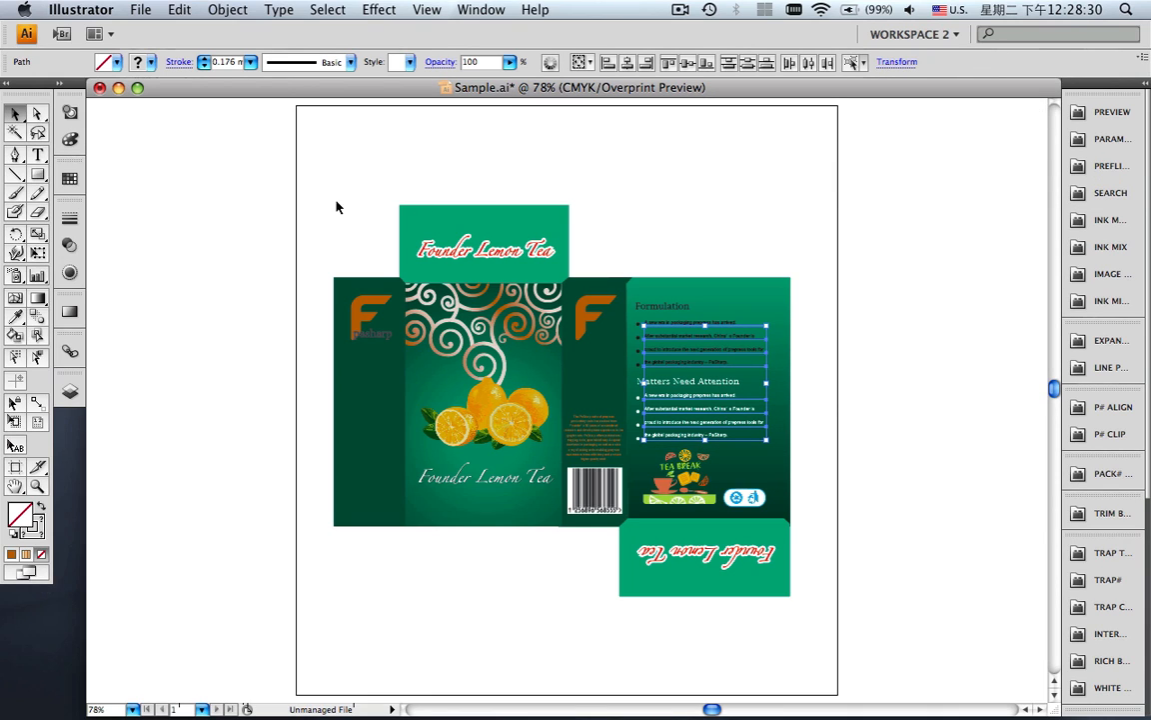
- Set the stroke weight of the selected thin lines to 0.2 mm and deselect them
left_click(70, 217)
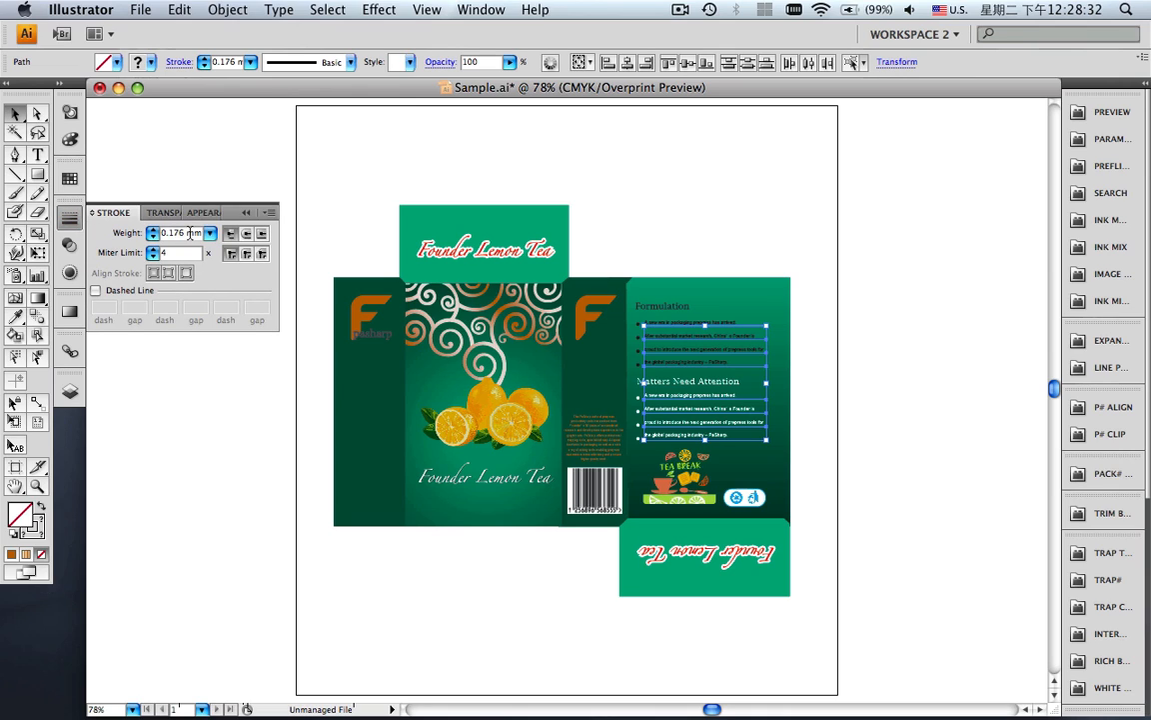
left_click(120, 233)
type("0.1mm")
key("Tab")
left_click(247, 214)
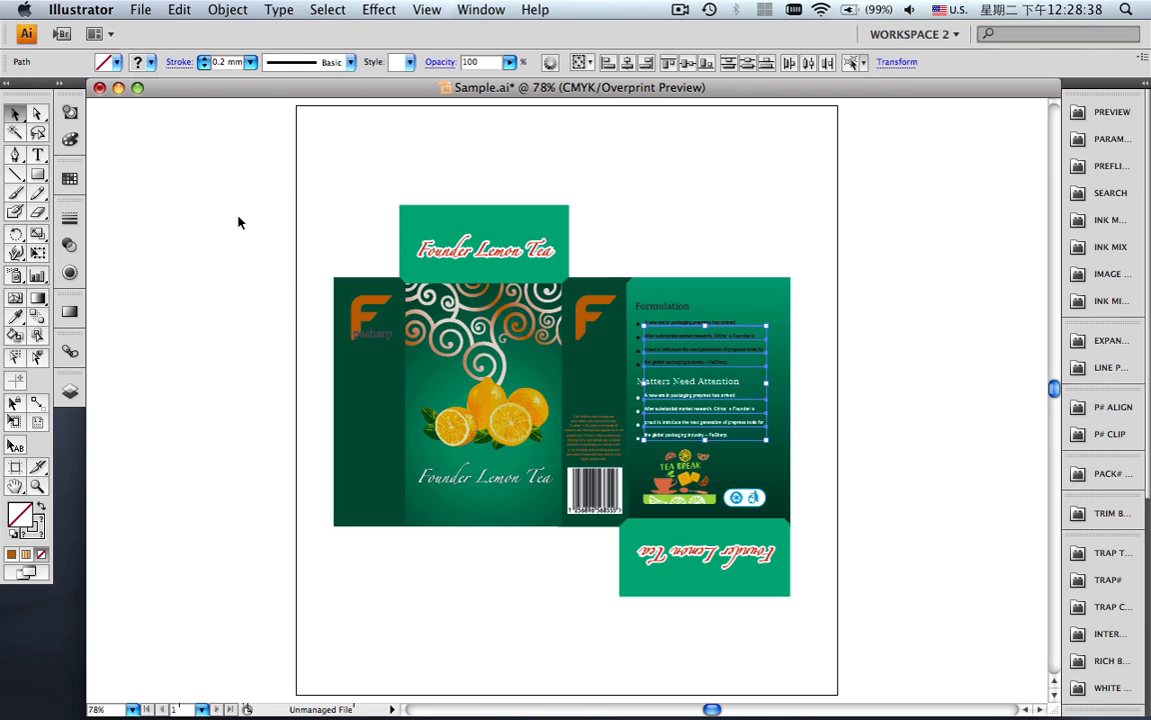
left_click(785, 178)
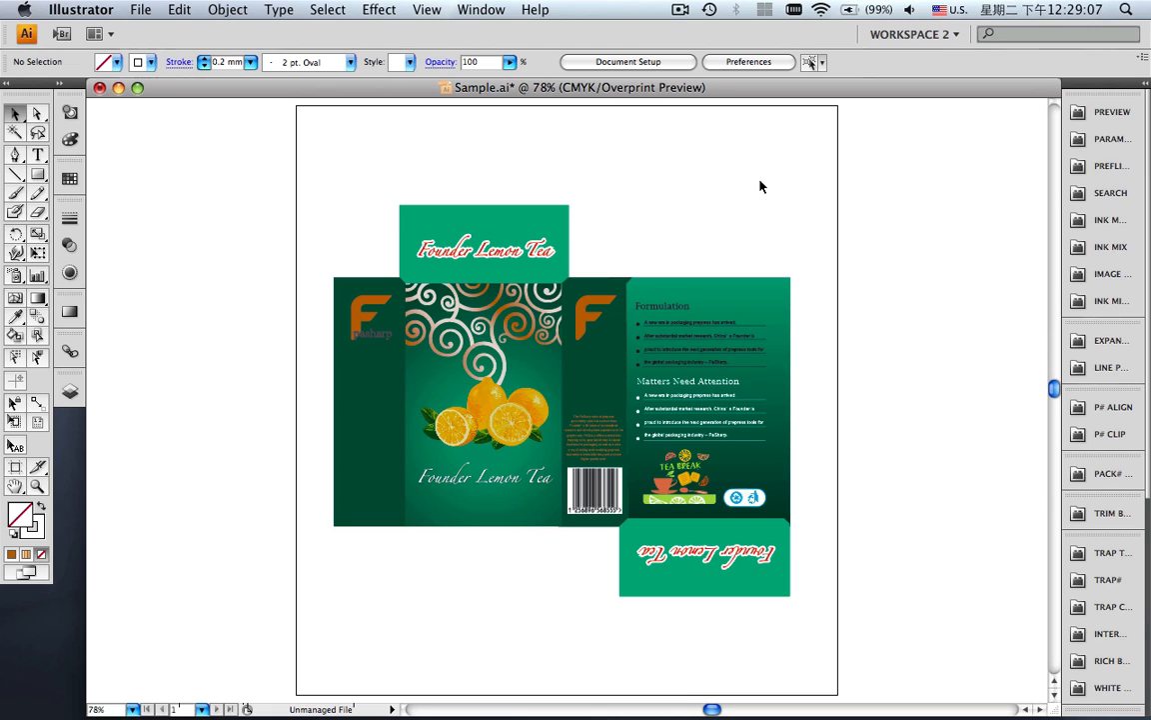
- Thicken the letter F of the Formulation heading with Expand Text Width, using 0.1 mm width and 0° angle
key("z")
left_click_drag(609, 270, 653, 330)
left_click_drag(600, 399, 683, 504)
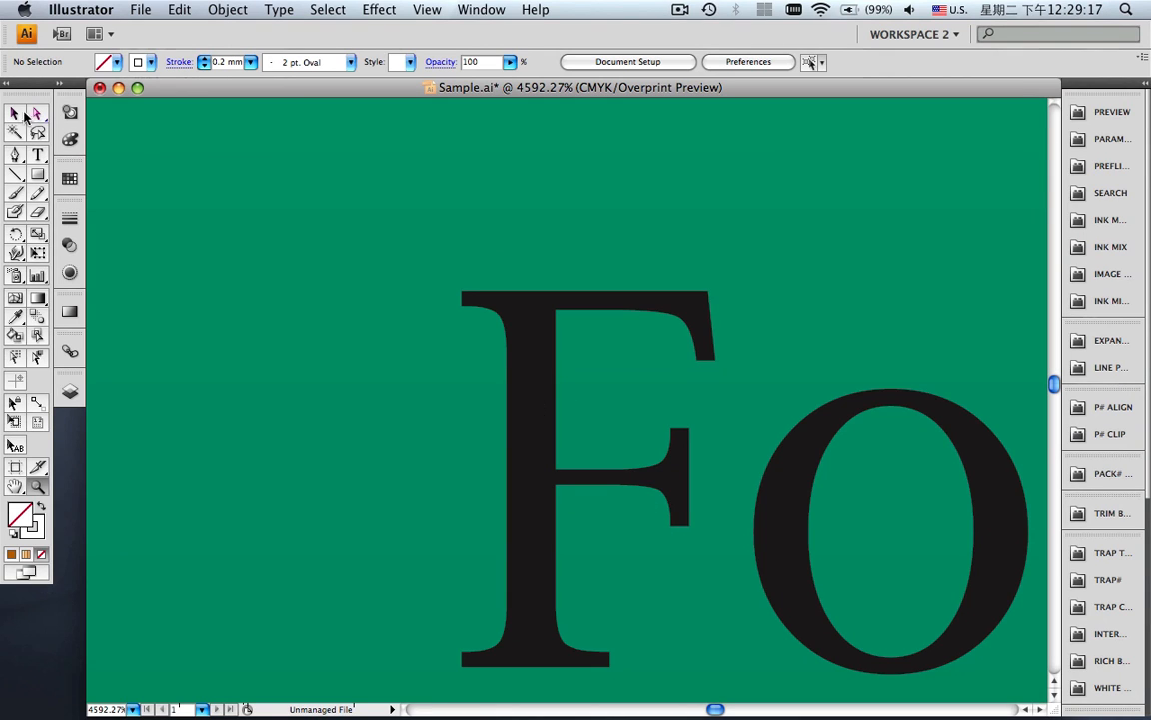
left_click(20, 112)
left_click(545, 431)
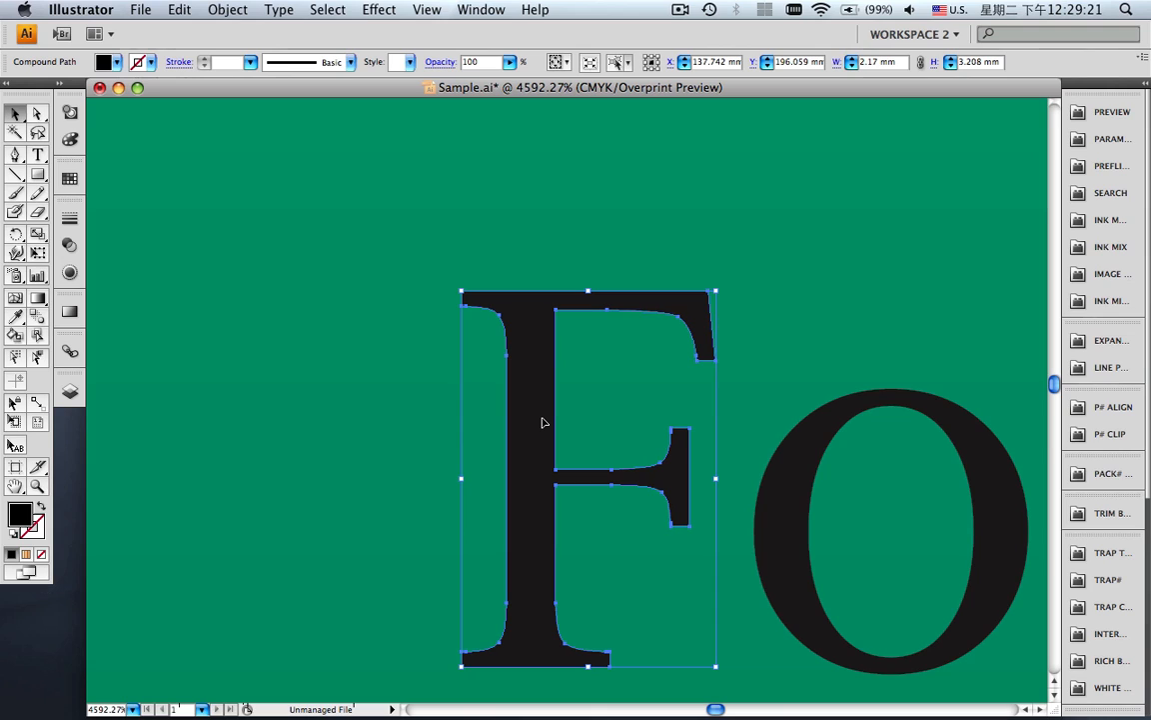
left_click(1110, 341)
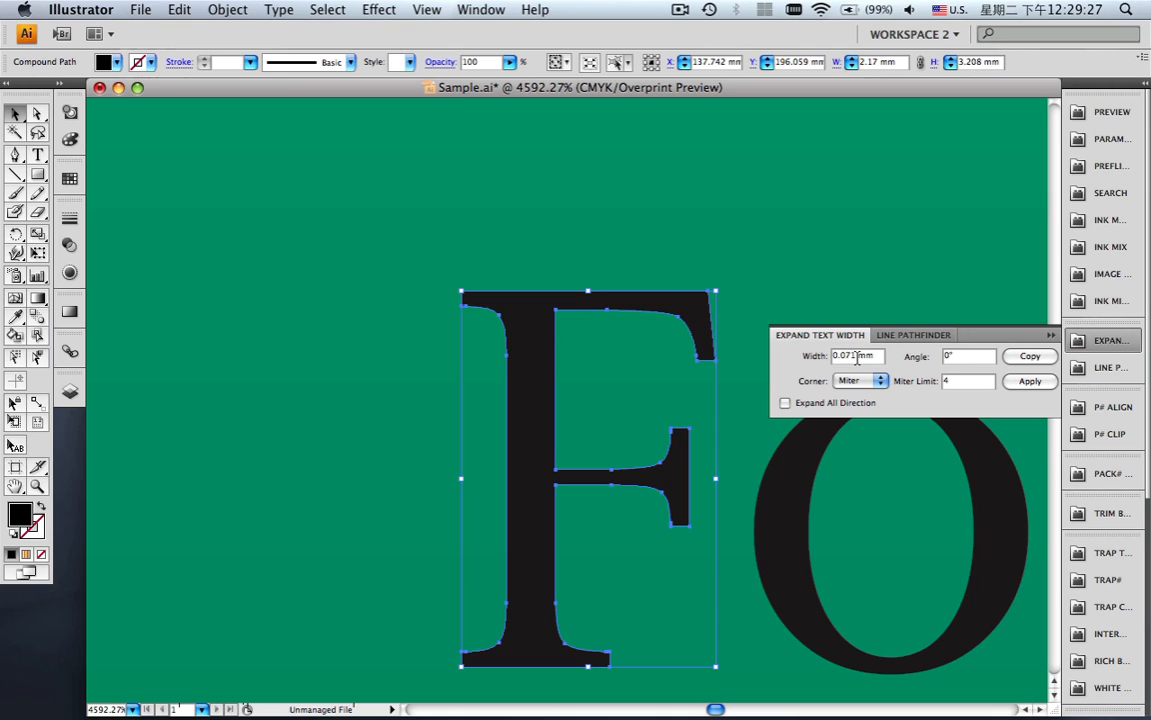
left_click_drag(857, 357, 817, 356)
type("0.1")
left_click(967, 356)
left_click(1020, 358)
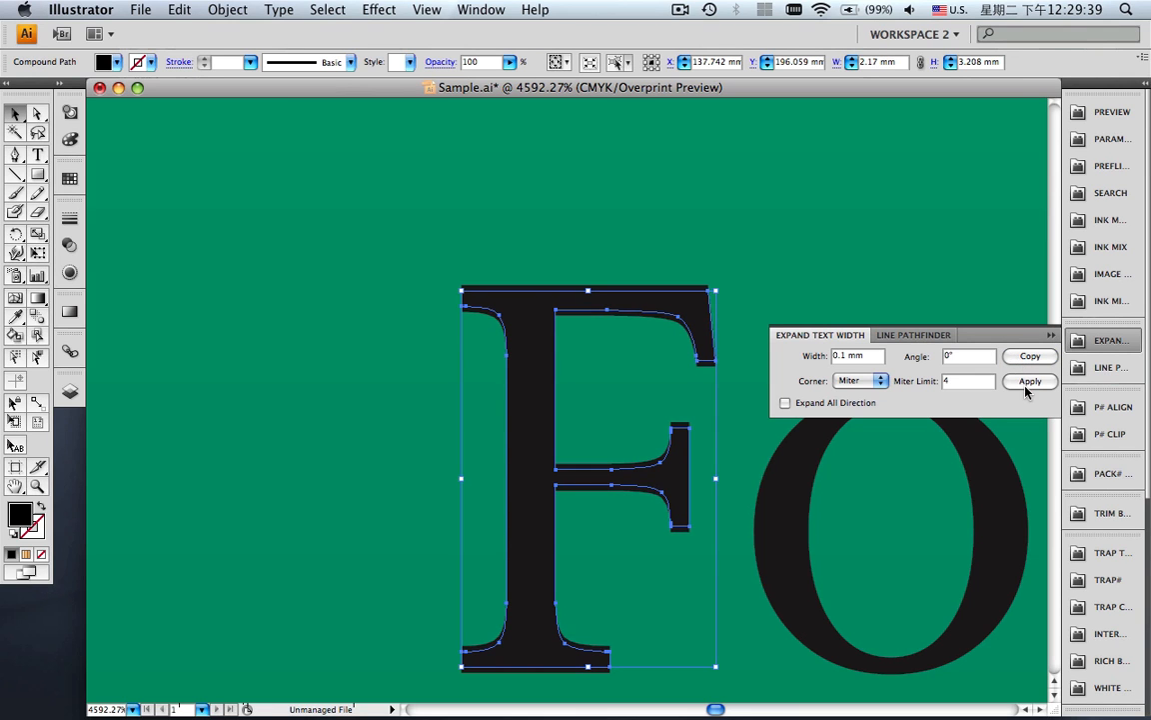
left_click(1031, 381)
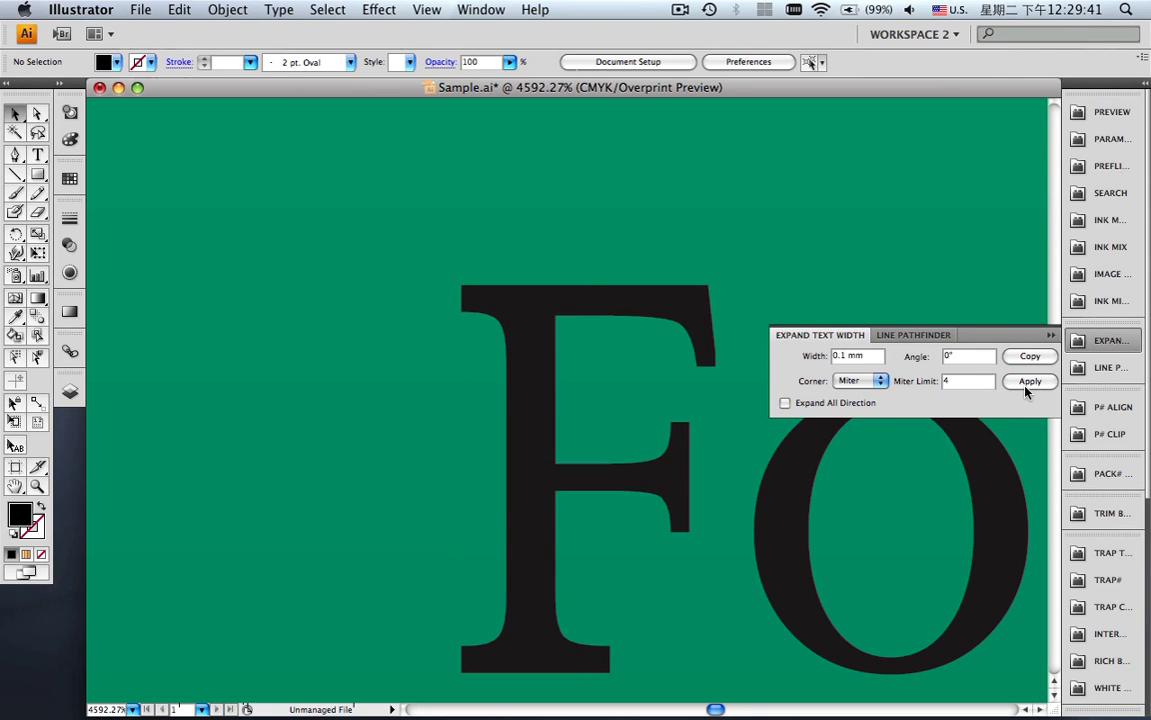
key("super+0")
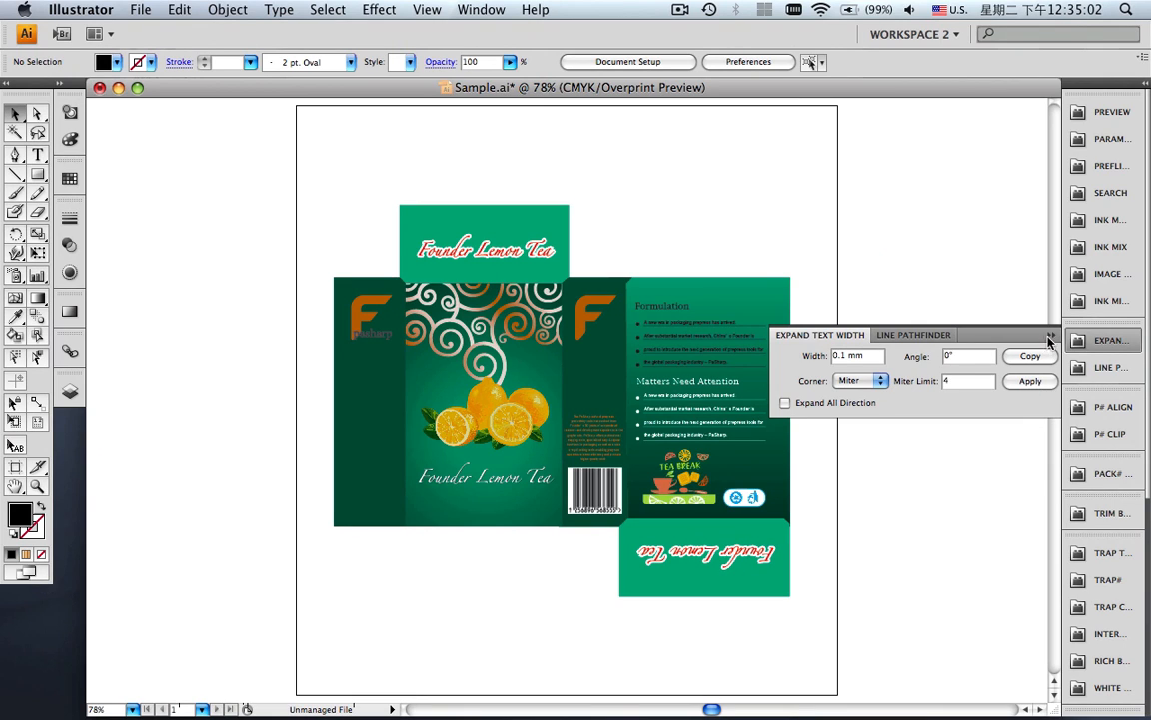
left_click(1049, 335)
- Examine the black shadow behind the front-panel Founder Lemon Tea lettering up close and look at the Rich Black options
key("z")
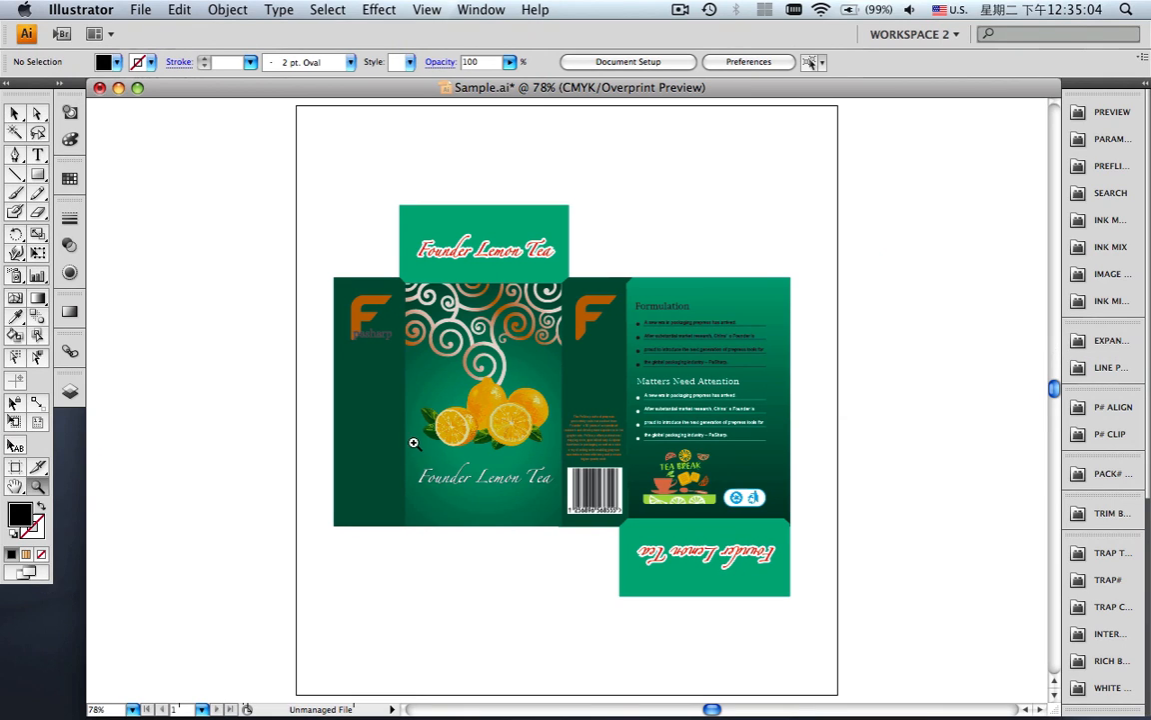
left_click_drag(410, 451, 558, 494)
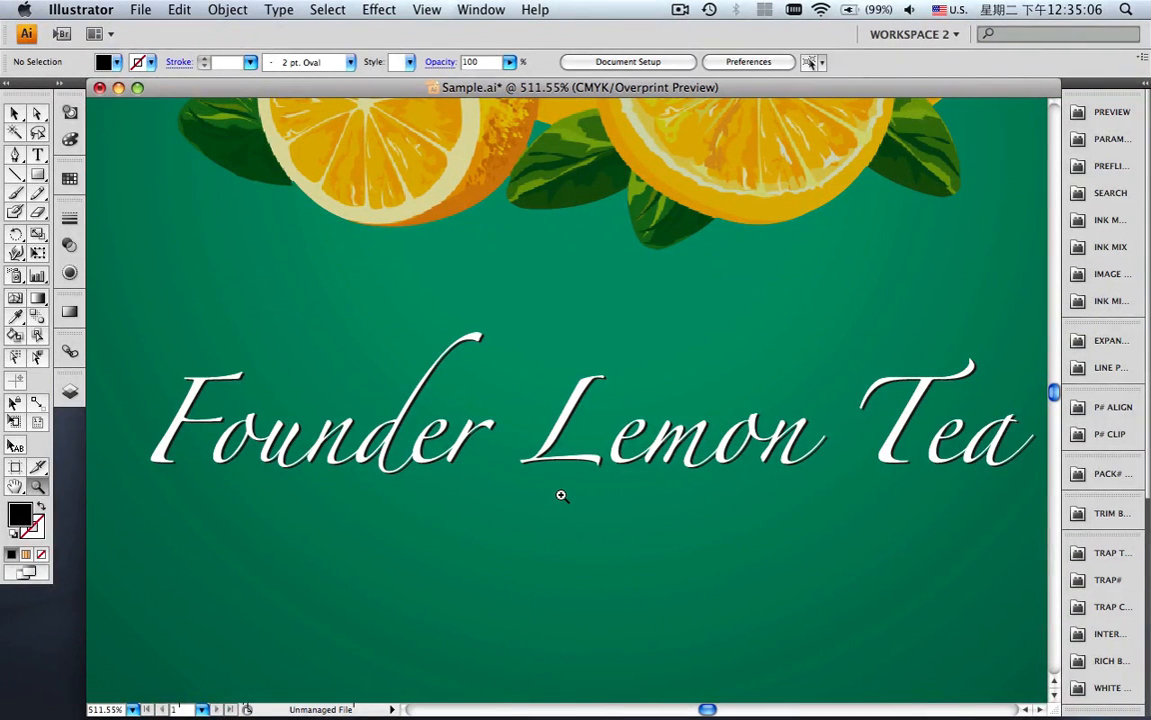
left_click_drag(137, 367, 468, 496)
left_click_drag(644, 485, 490, 482)
left_click_drag(722, 480, 423, 479)
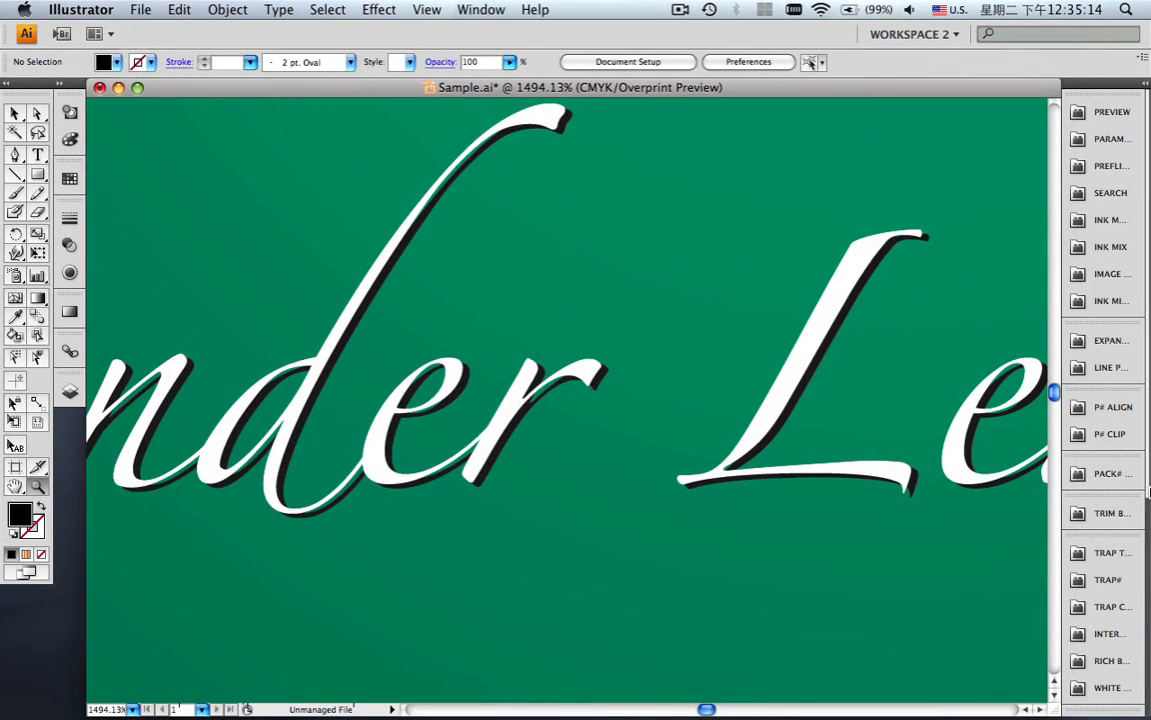
scroll(1147, 489, "down", 5)
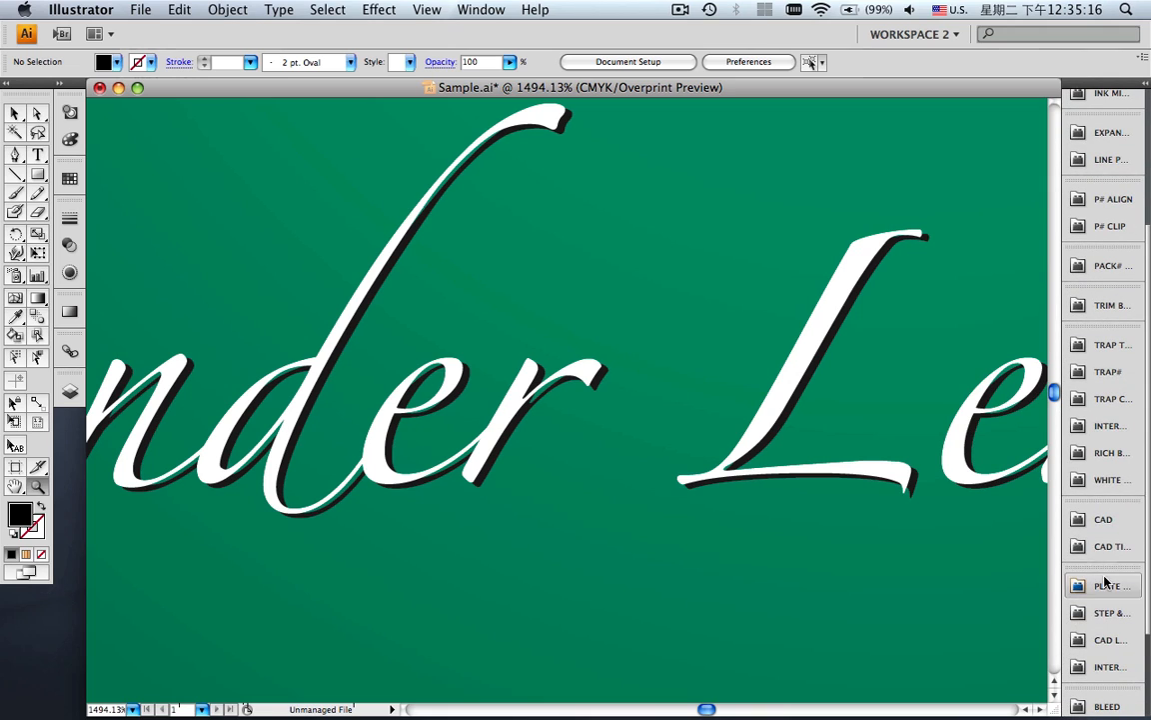
left_click(1100, 455)
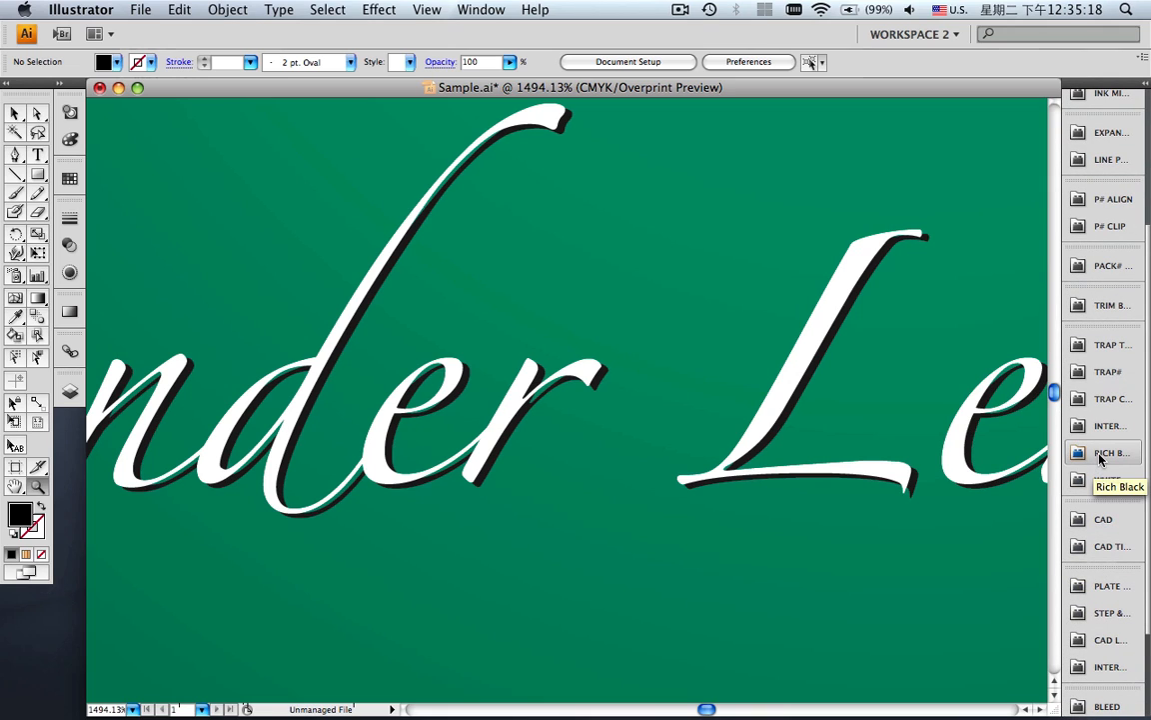
left_click(1101, 455)
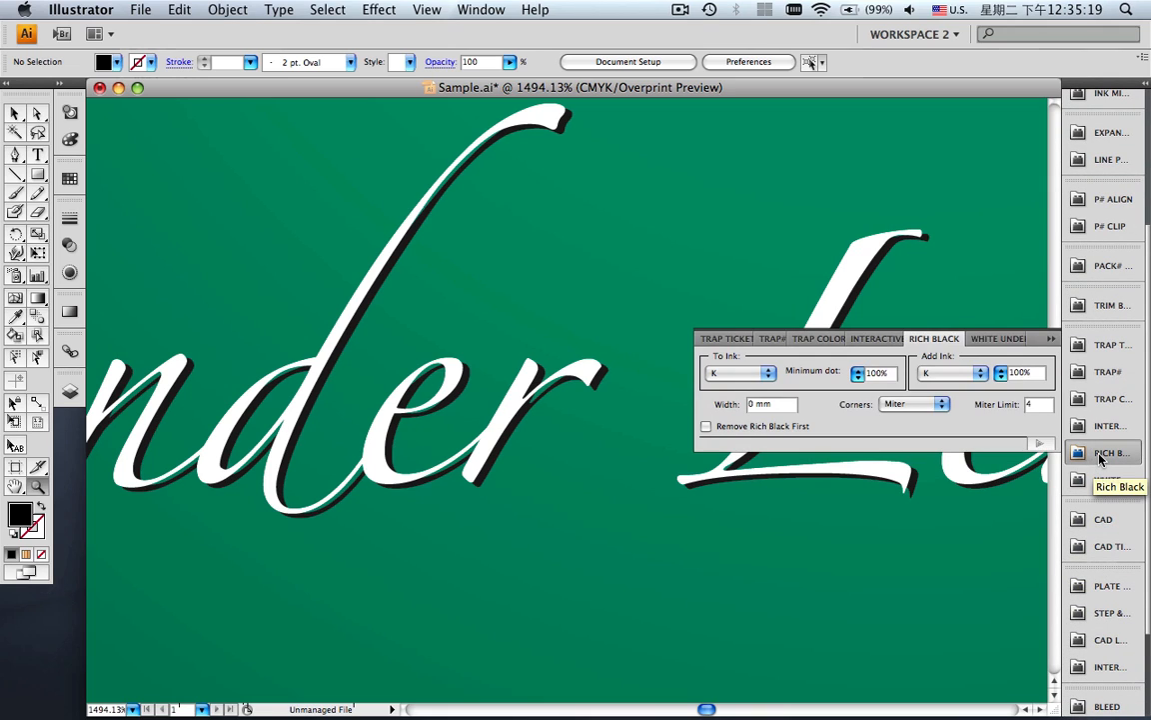
left_click(1056, 347)
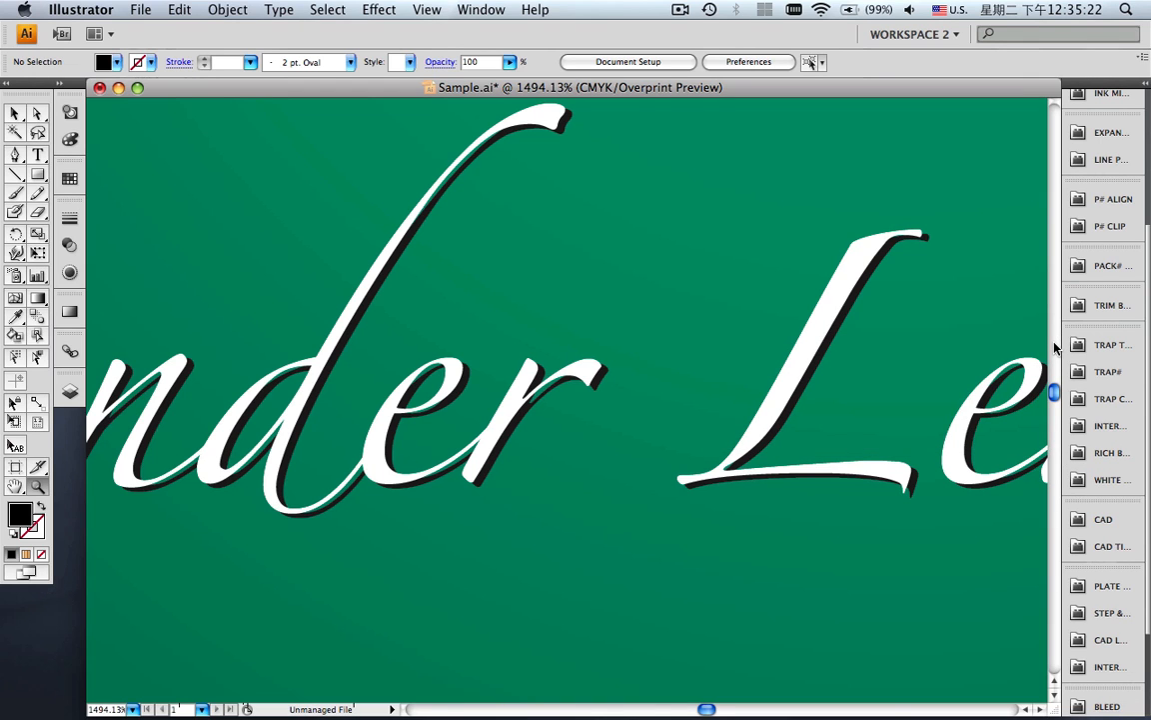
- In Outline view, select only the front-panel Founder Lemon Tea lettering and run Rich Black, adding K 100% to K 100% at 0 mm width
key("super+minus")
key("super+minus")
key("super+minus")
key("super+minus")
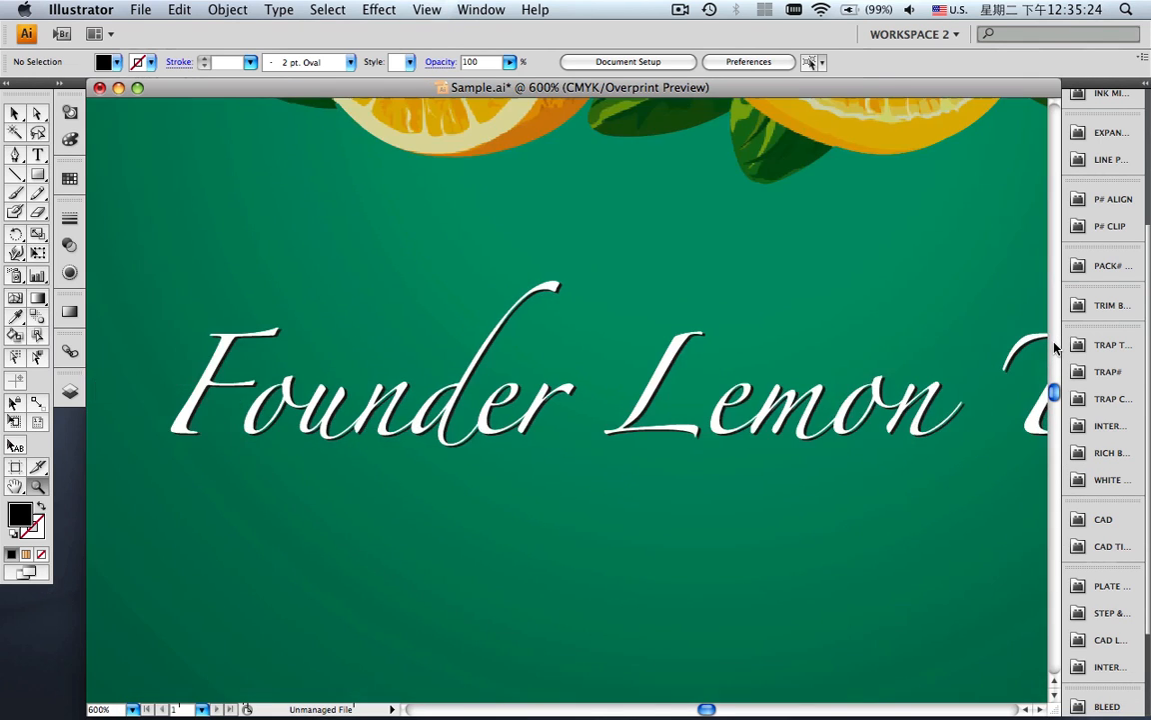
key("super+y")
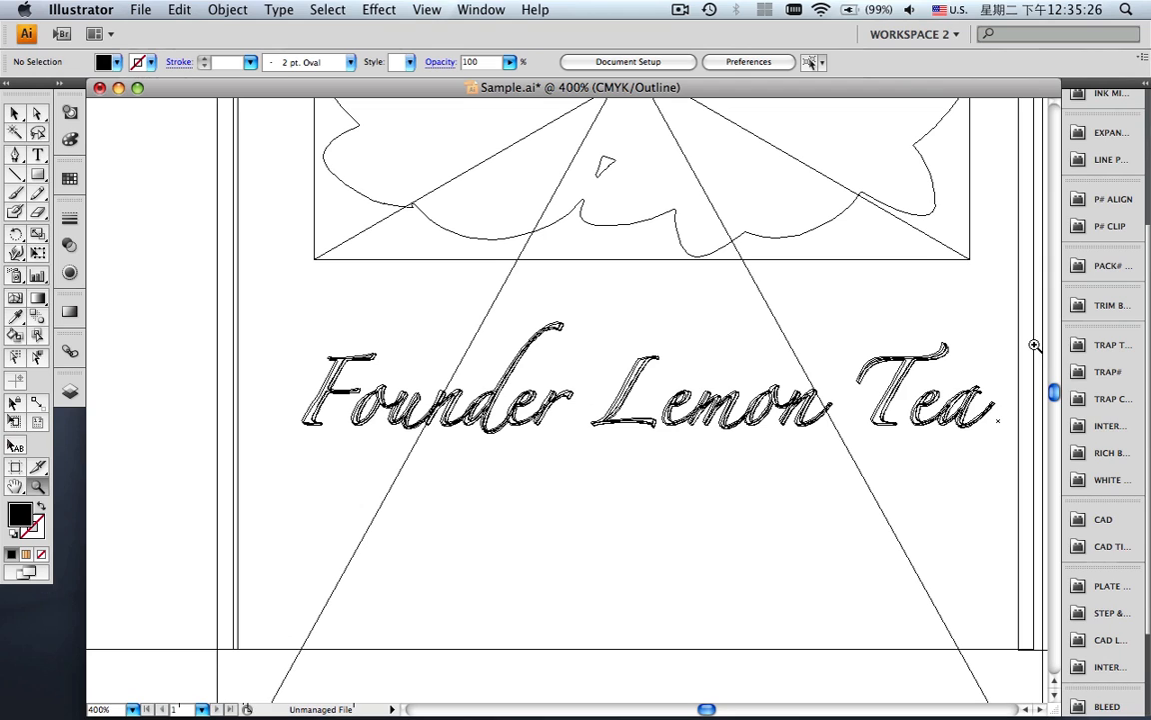
left_click(16, 114)
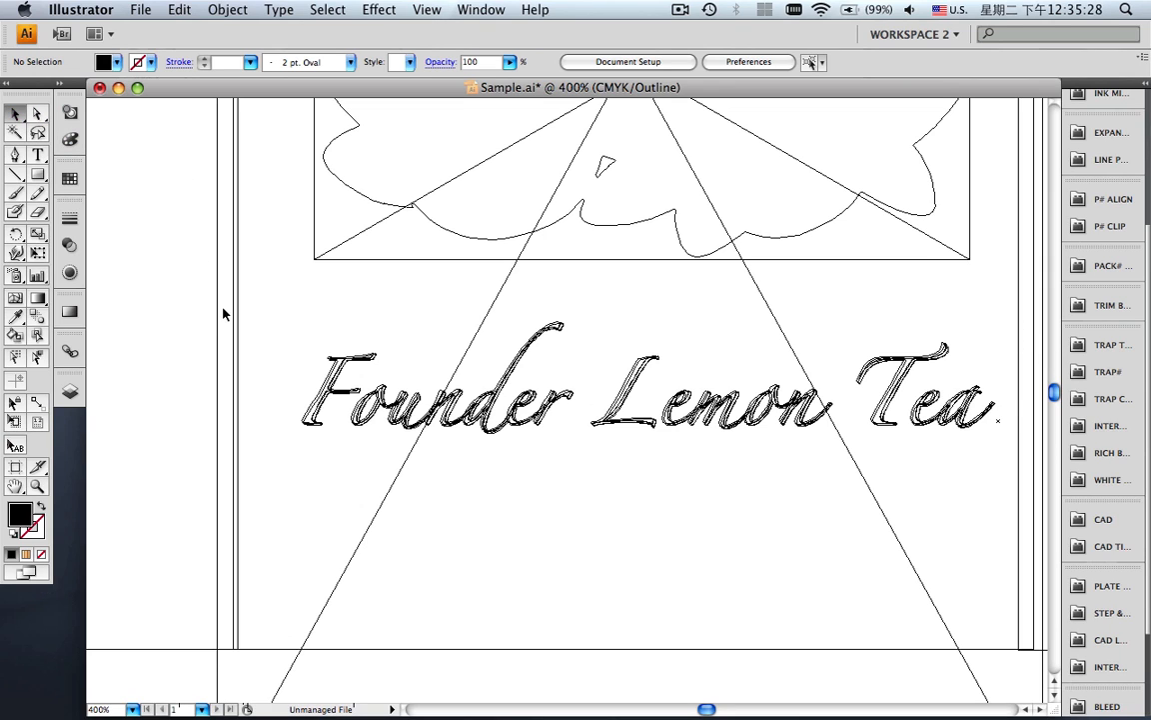
left_click_drag(322, 351, 411, 442)
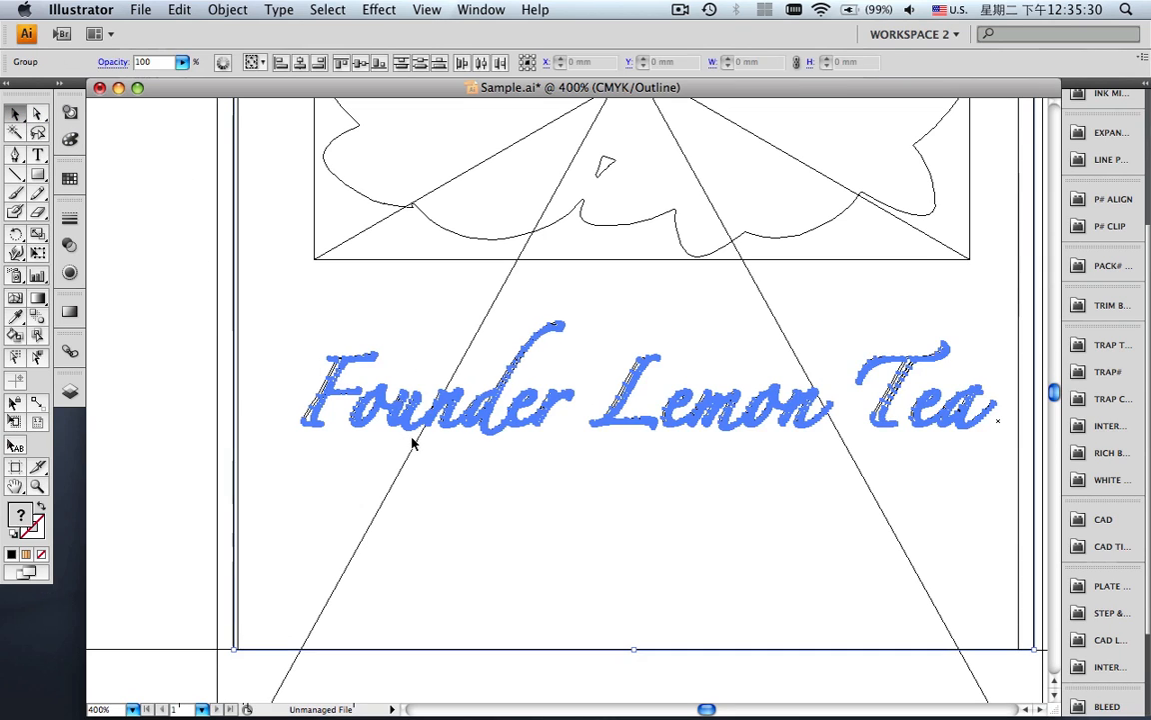
left_click(235, 405, "shift")
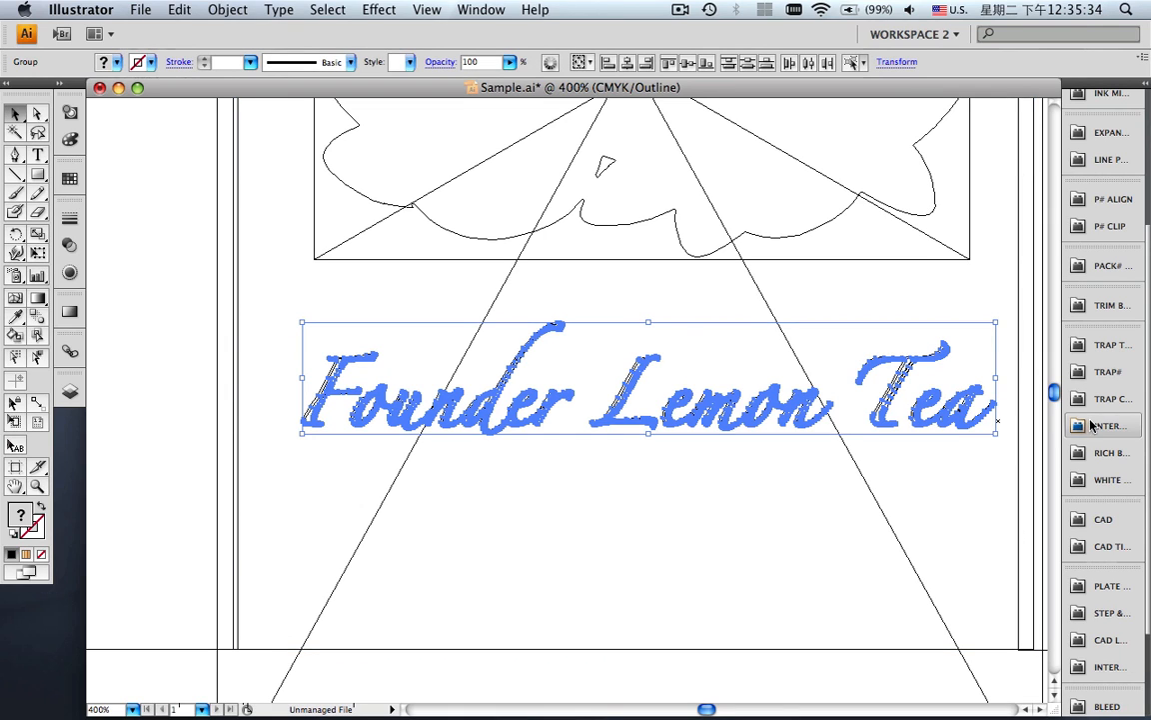
left_click(1094, 453)
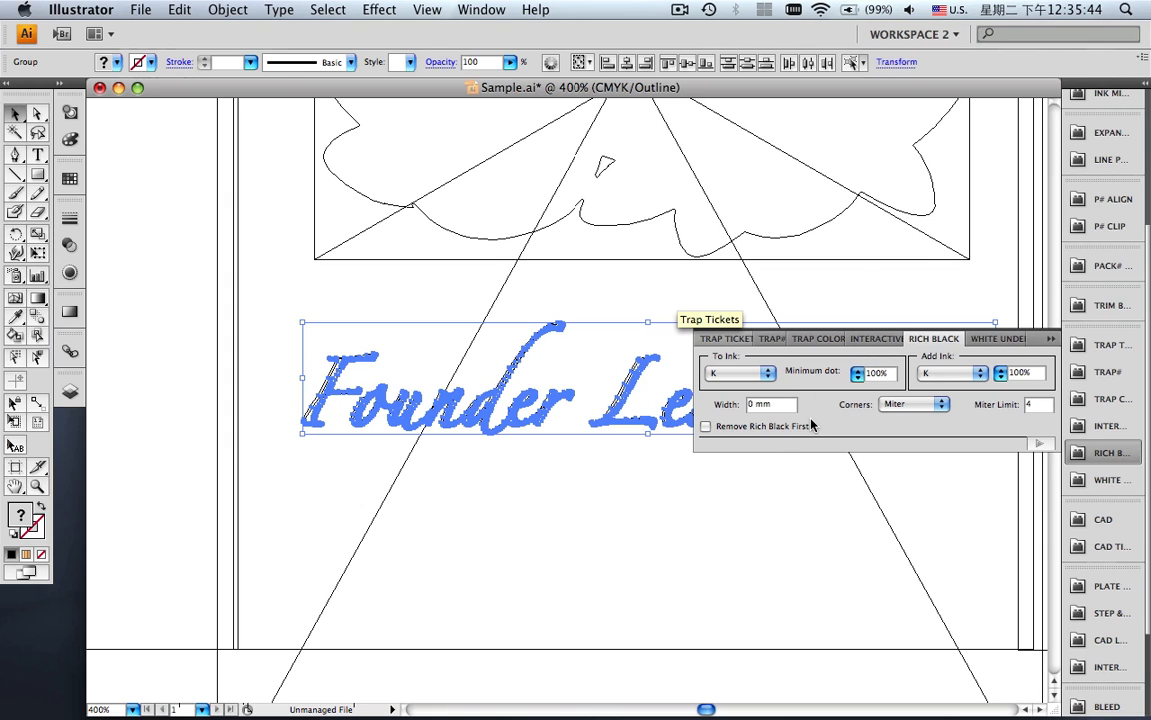
left_click(1034, 446)
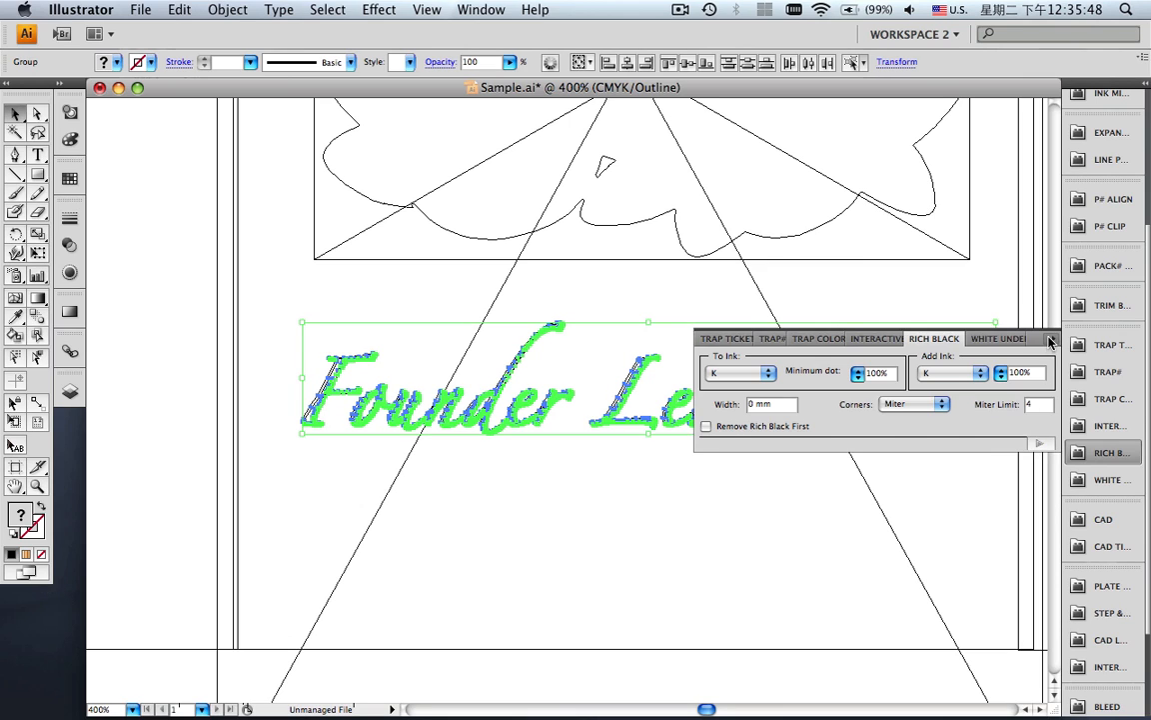
- Hide Layer 1, return to Preview and deselect everything to isolate the shadow shape on the Rich Black-1 layer
left_click(74, 392)
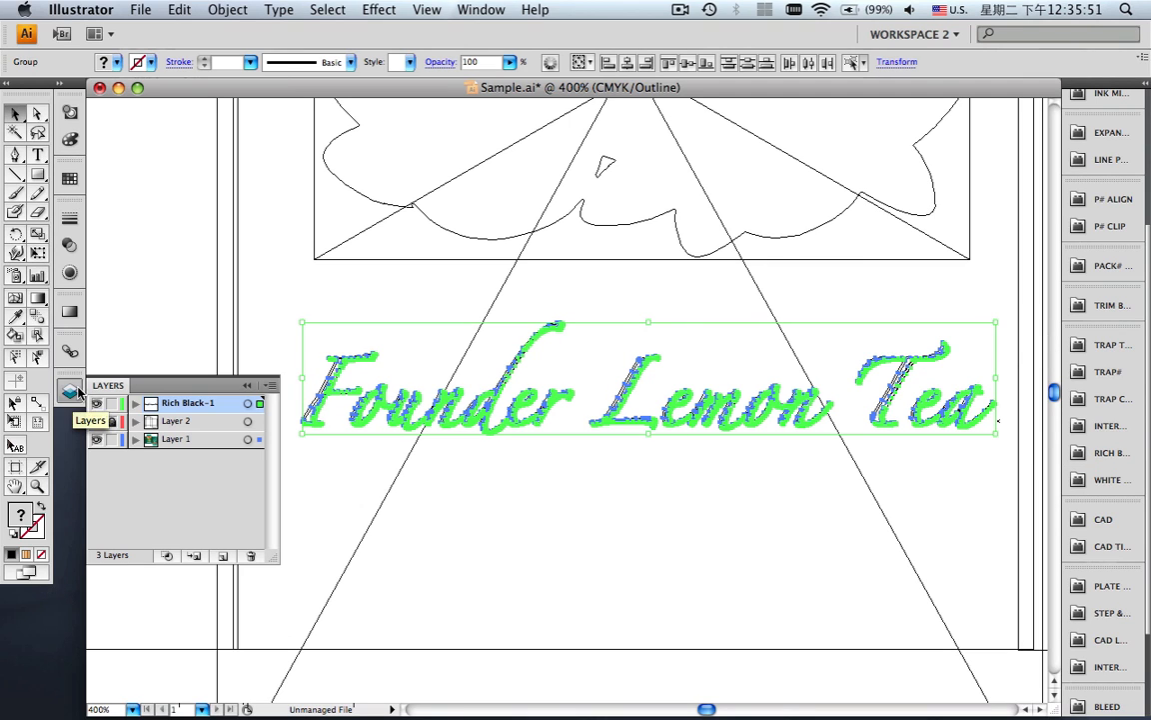
left_click(96, 439)
key("super+y")
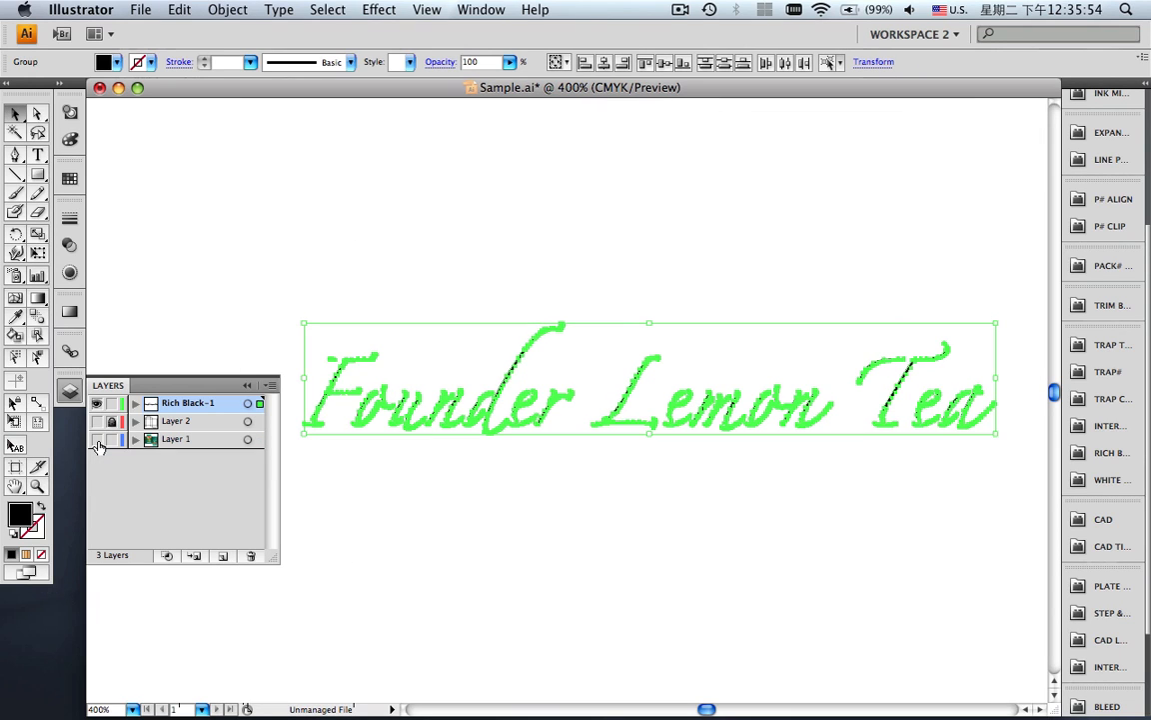
key("super+shift+a")
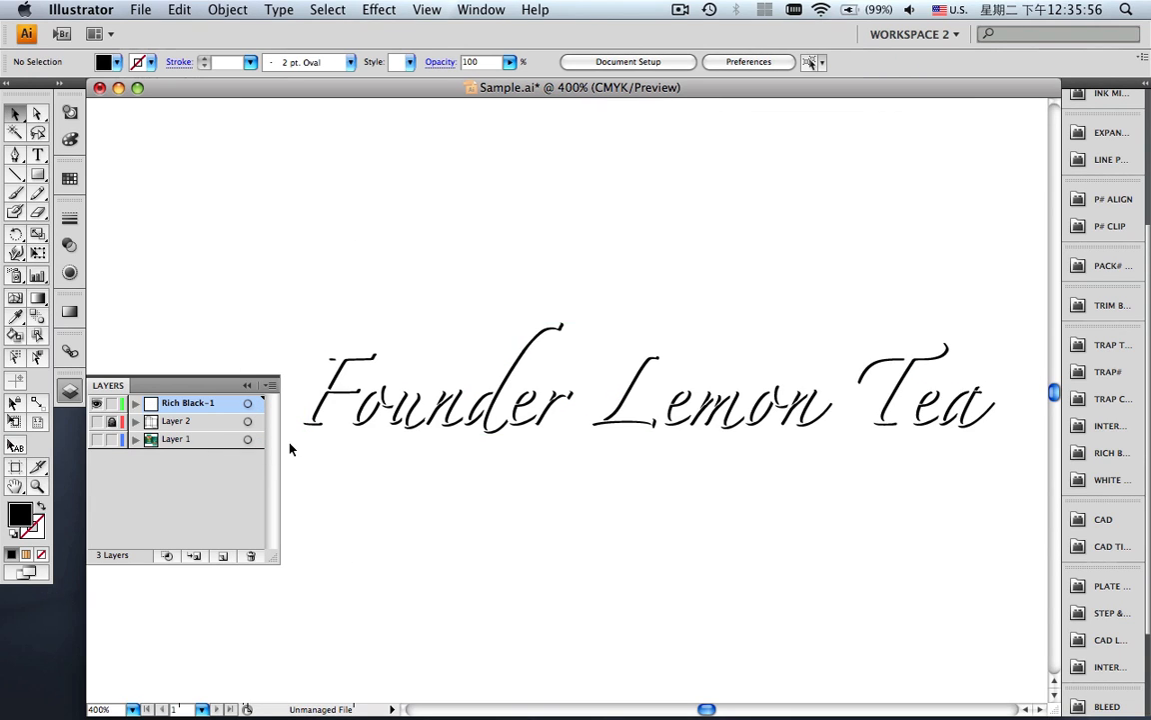
- Thicken the isolated black shadow by 0.1 mm in all directions with Expand Text Width, then deselect it
left_click_drag(294, 291, 795, 475)
left_click_drag(586, 452, 760, 462)
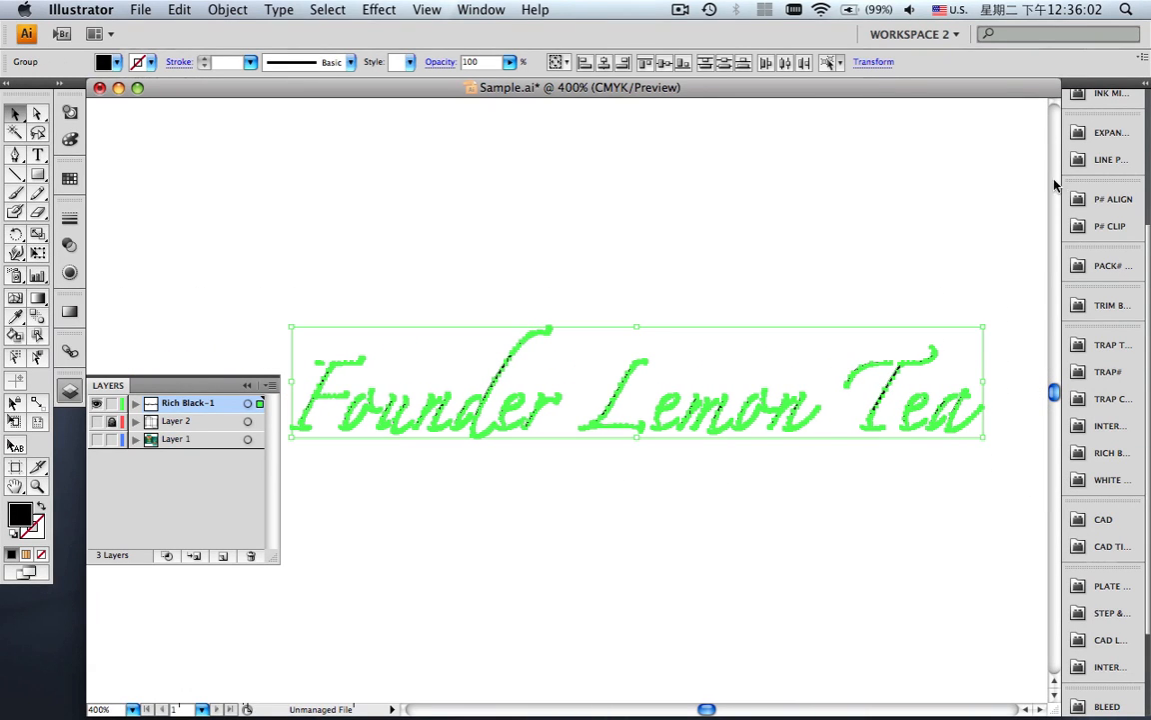
left_click(1104, 134)
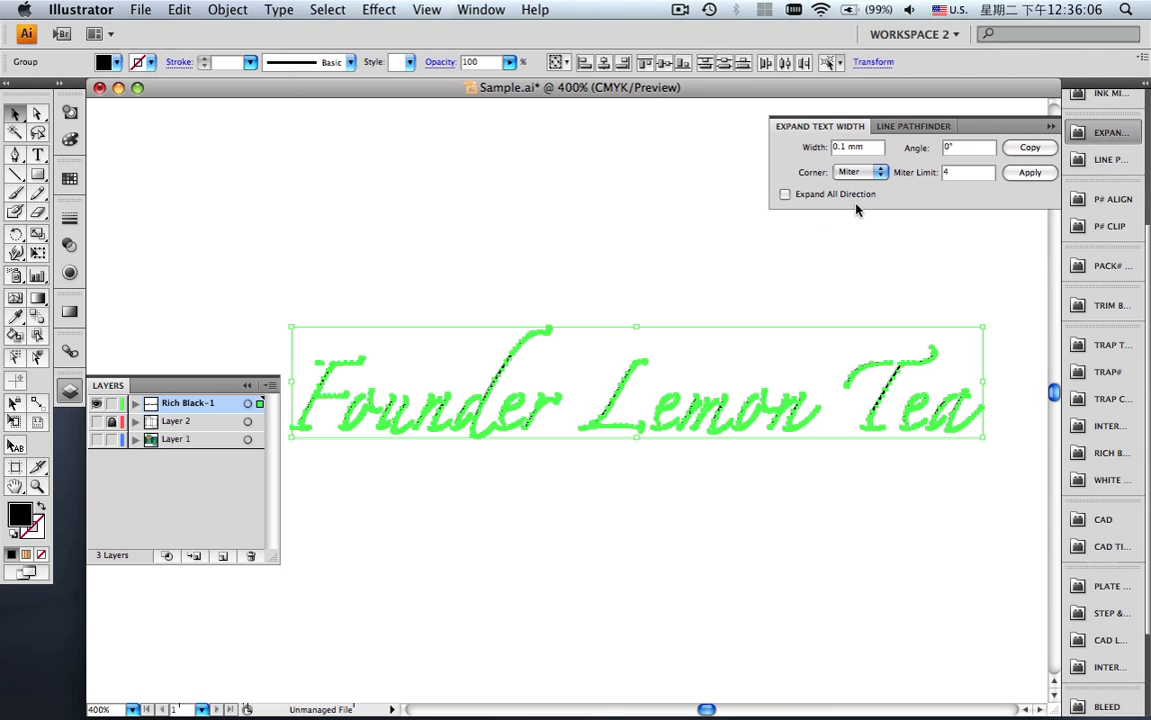
left_click(785, 194)
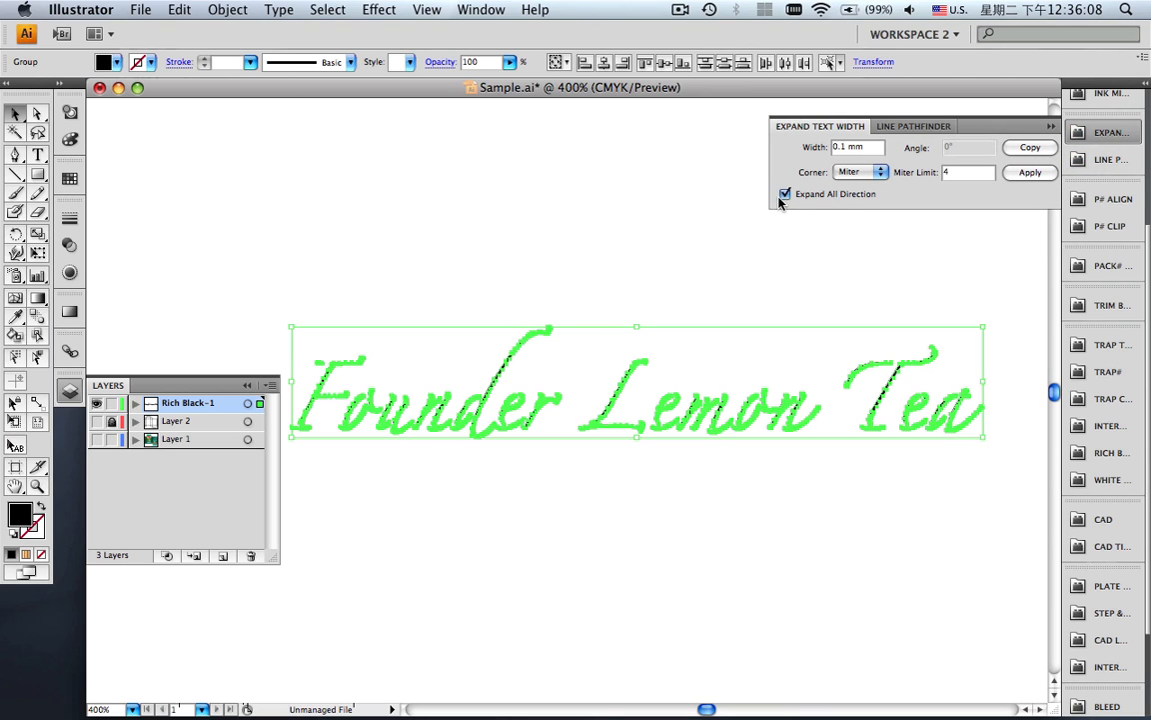
left_click(1038, 155)
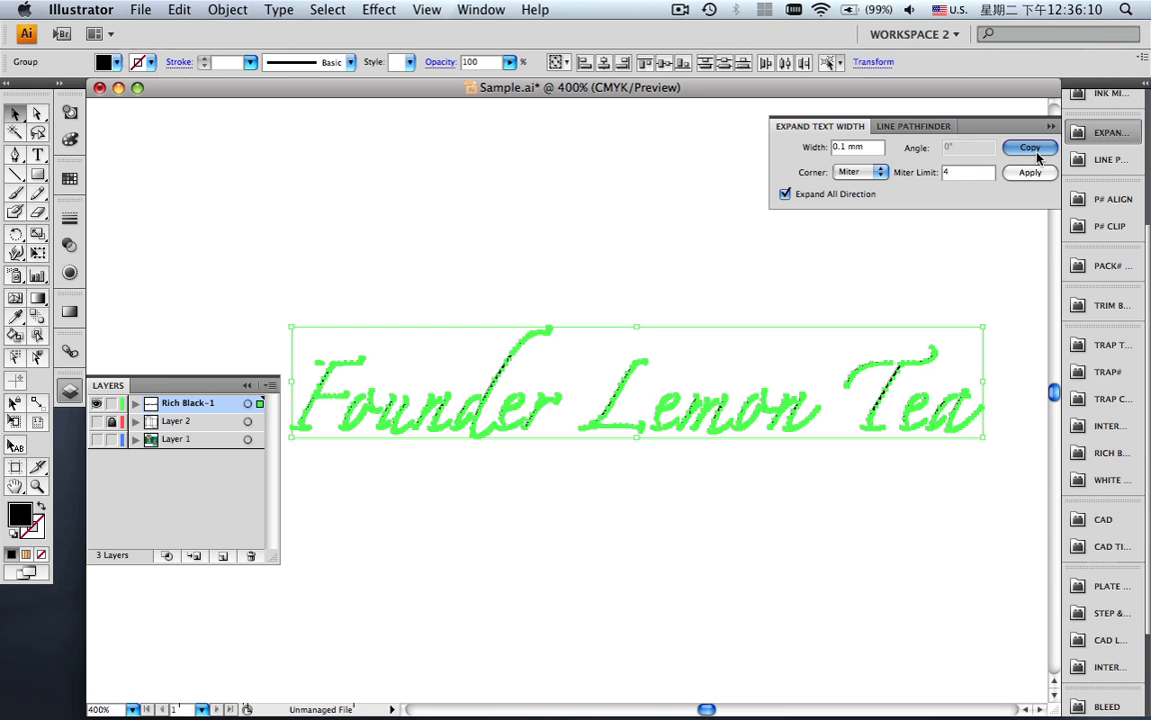
left_click(1035, 172)
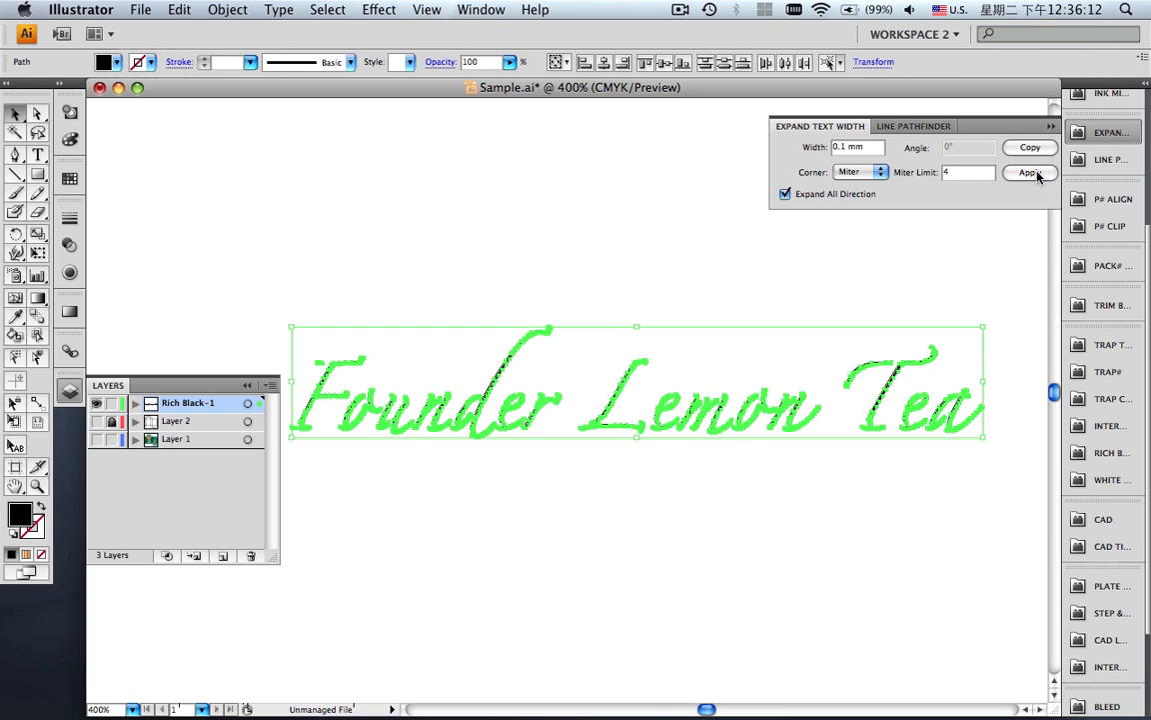
key("super+shift+a")
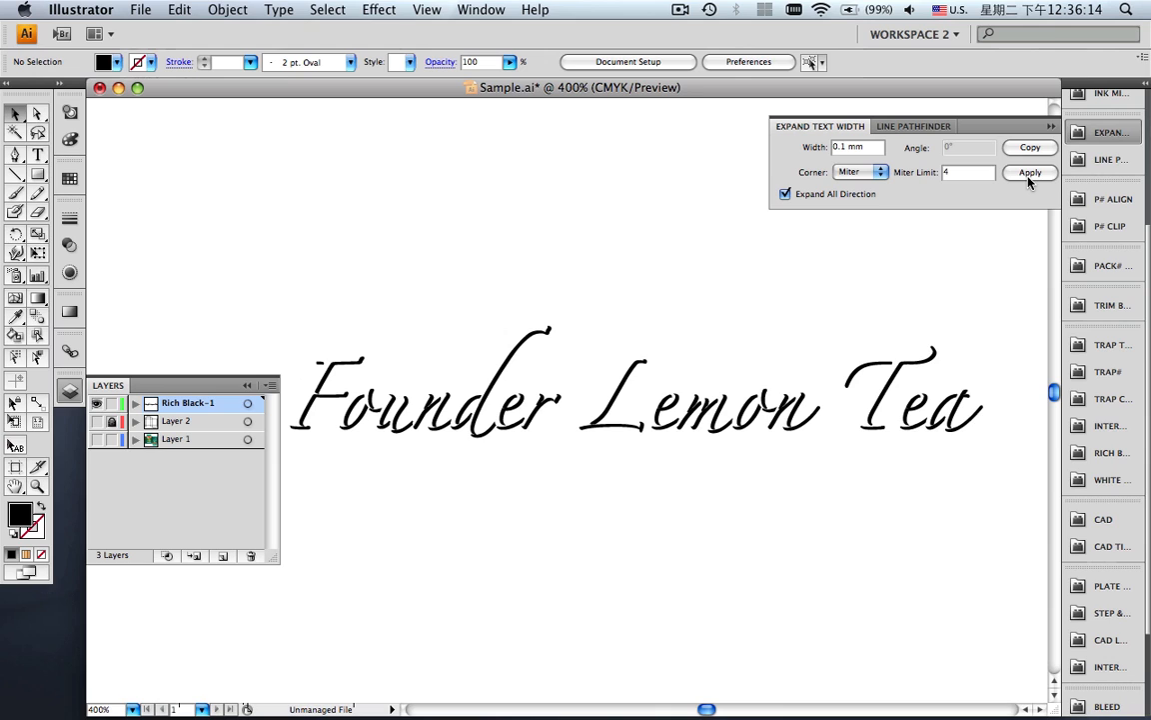
- Show Layer 1 again and move the thickened shadow from the Rich Black-1 layer into Layer 1
left_click(96, 440)
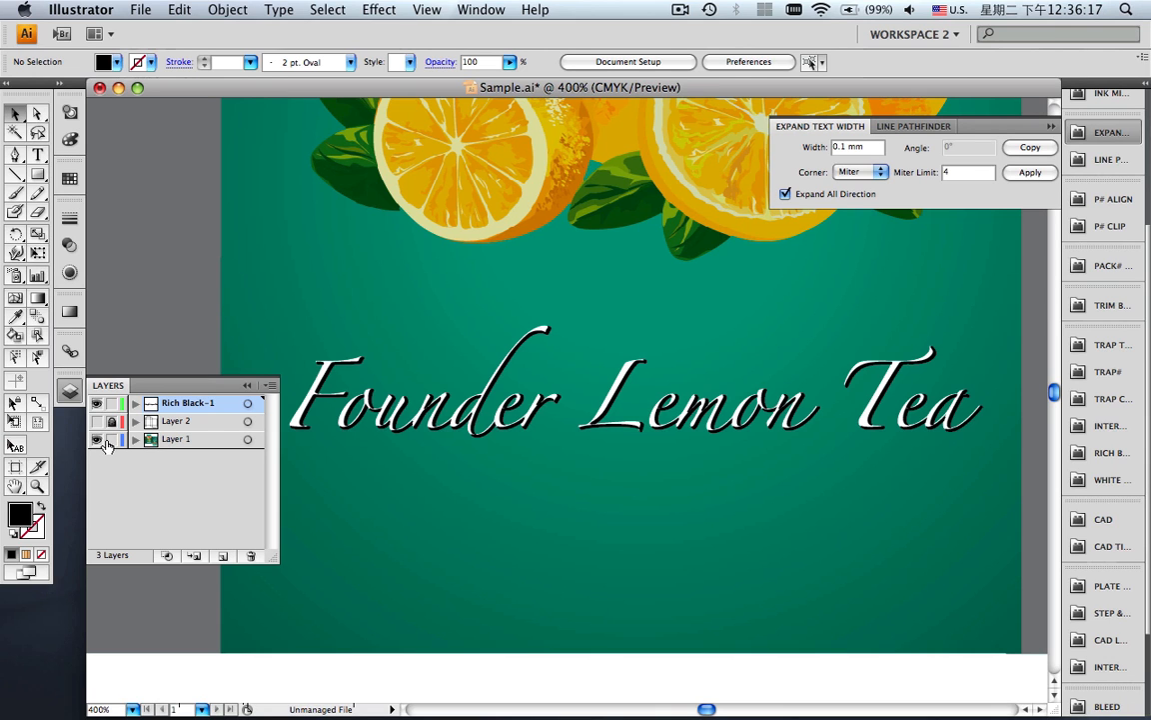
left_click(248, 402)
left_click_drag(259, 405, 258, 449)
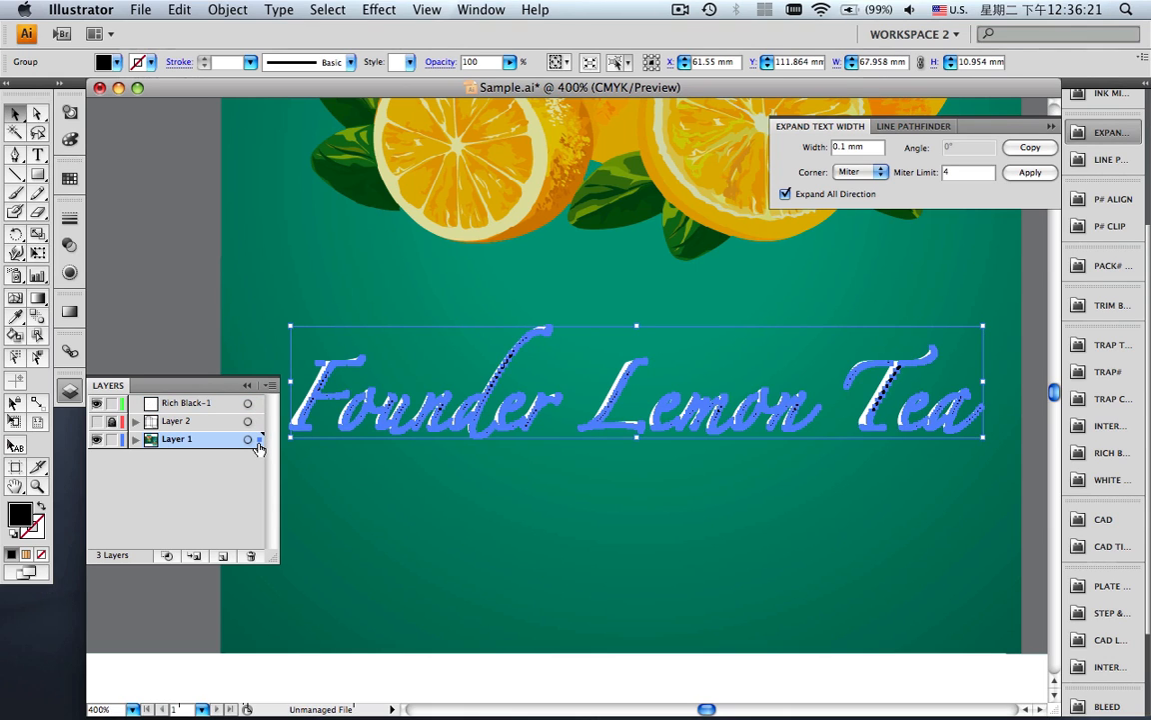
left_click(248, 387)
- Bring the white Founder Lemon Tea lettering to the front, above the thickened black shadow, and deselect it
key("z")
left_click_drag(284, 342, 406, 464)
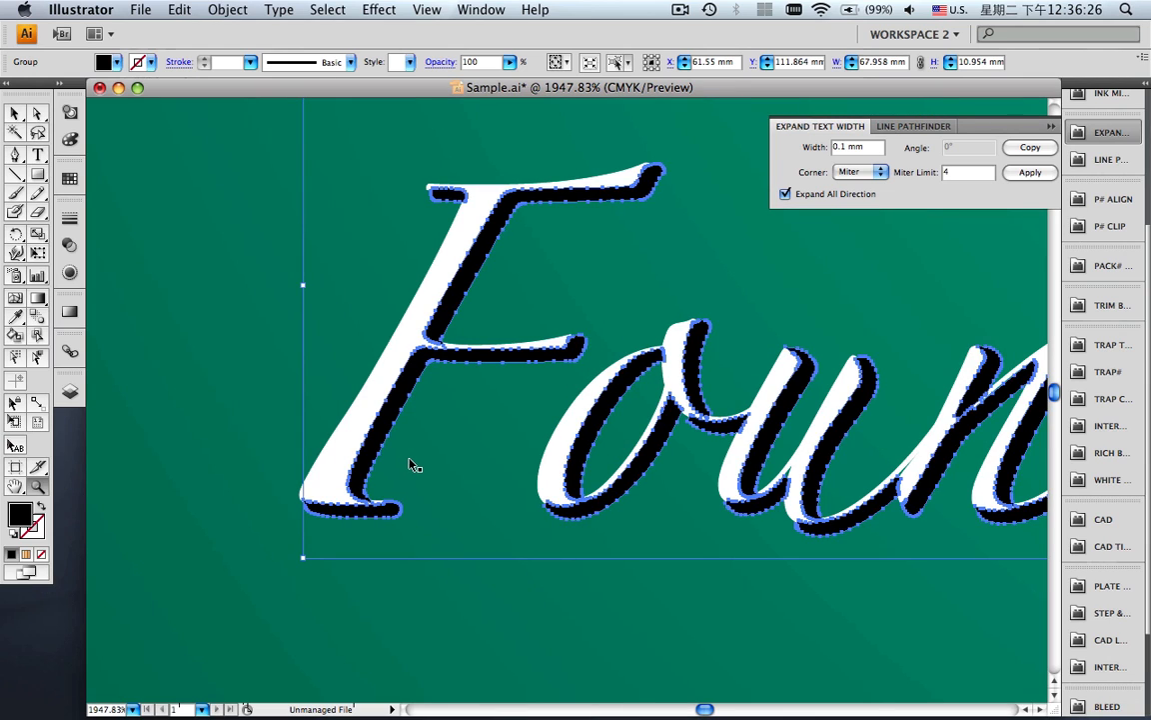
key("super+shift+a")
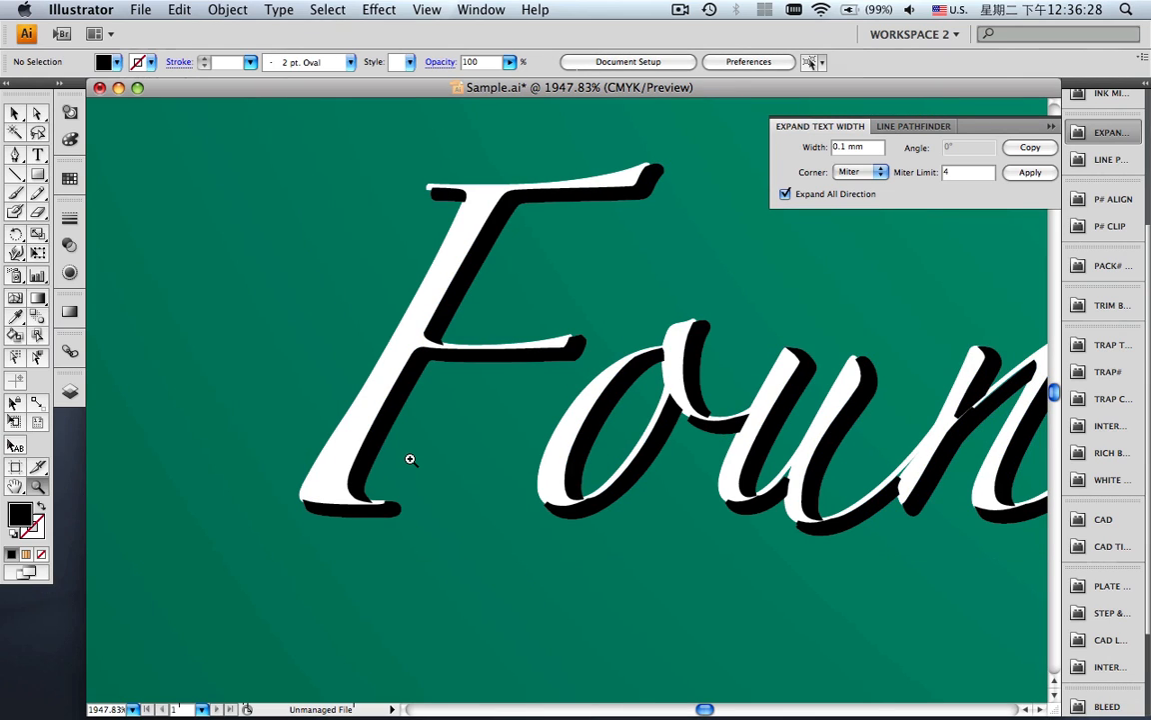
key("v")
left_click(376, 427)
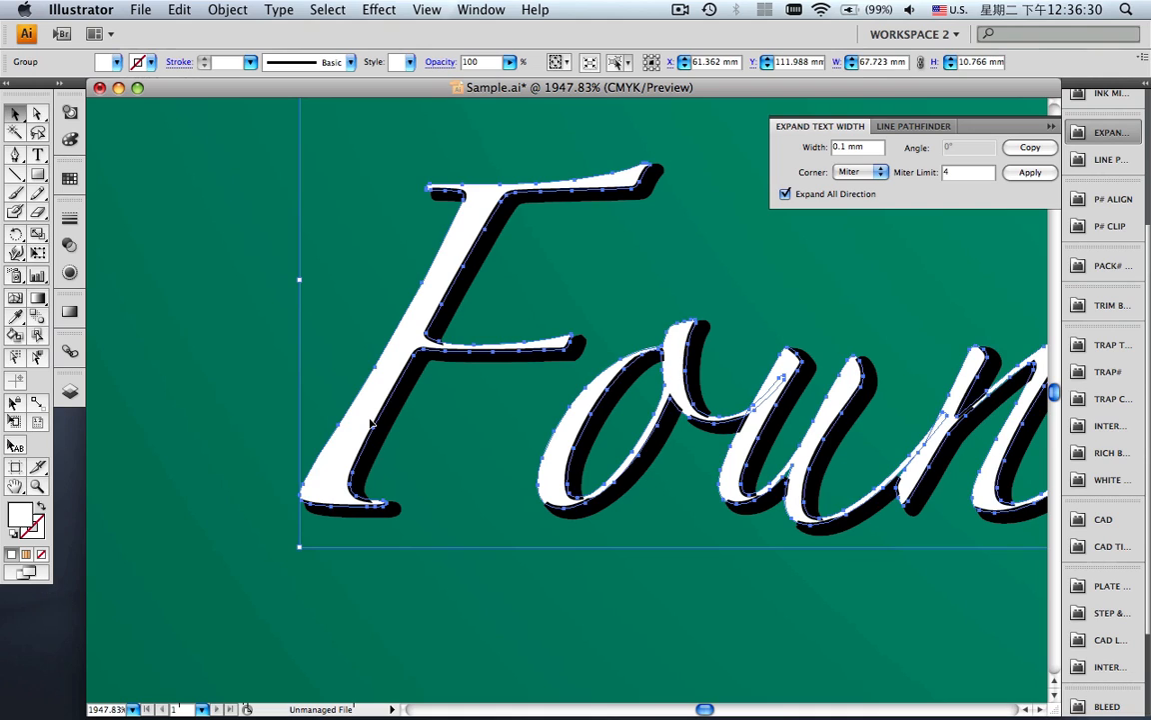
right_click(372, 422)
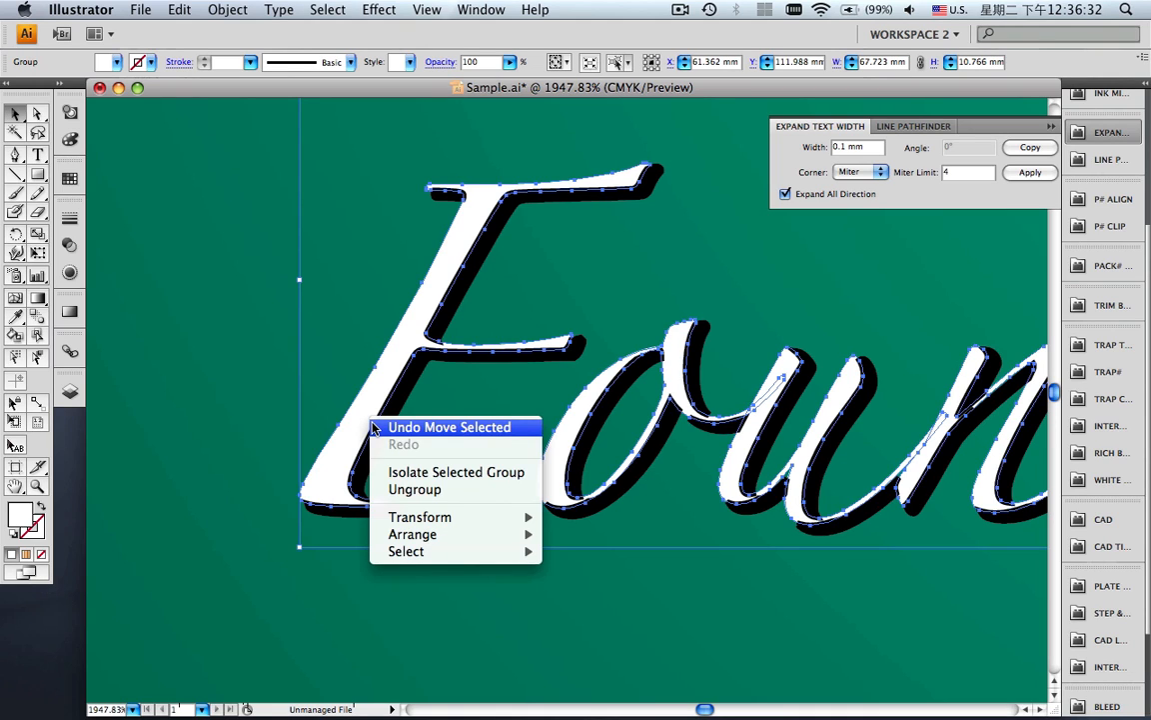
mouse_move(462, 535)
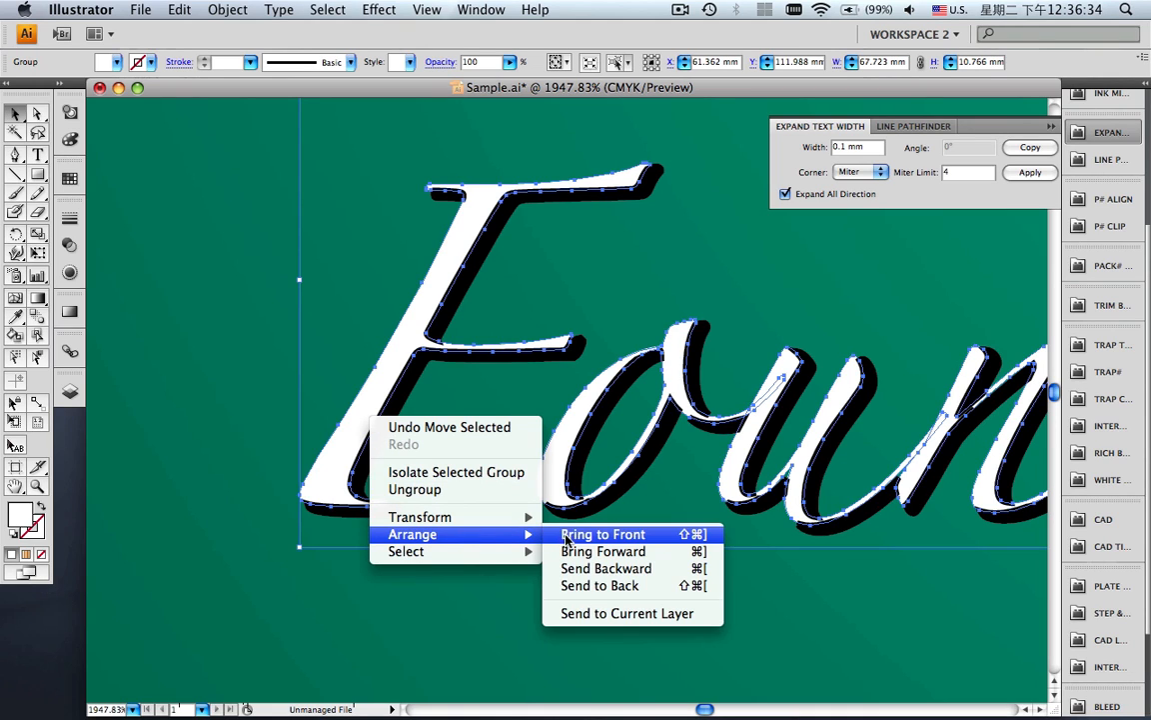
left_click(568, 536)
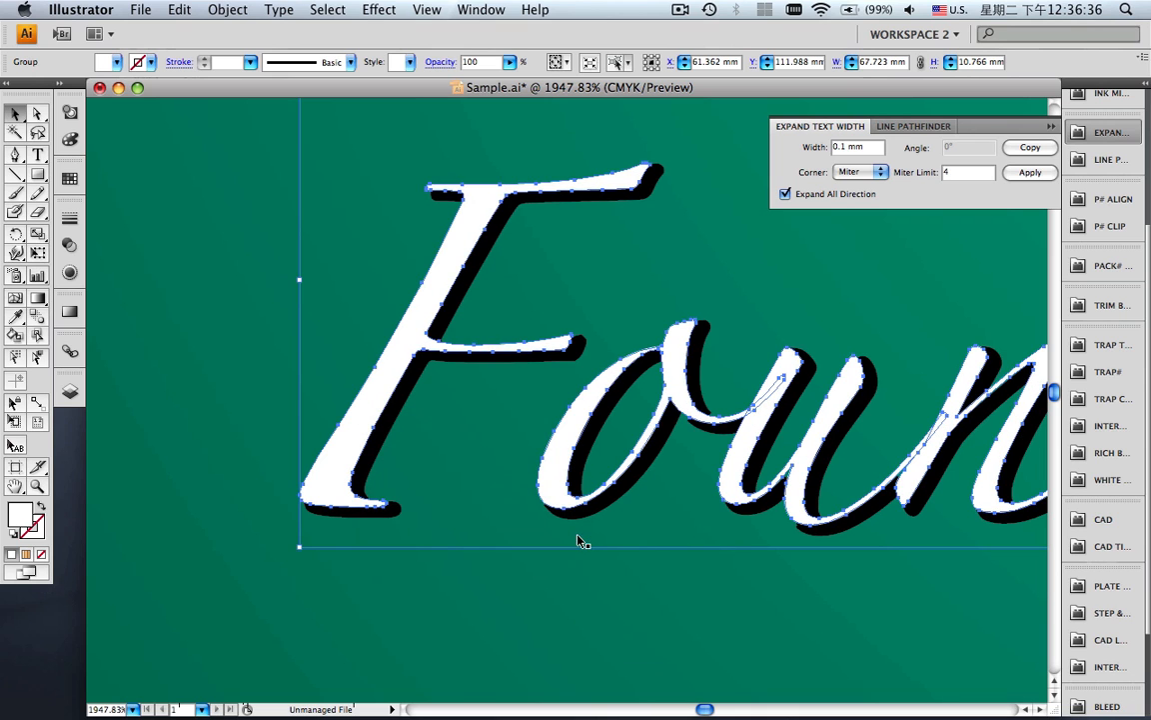
key("super+shift+a")
- Inspect the shadow along the front lettering, fit the artboard in the window and turn on Overprint Preview
left_click_drag(817, 511, 450, 510)
left_click_drag(870, 512, 380, 517)
left_click_drag(784, 513, 356, 511)
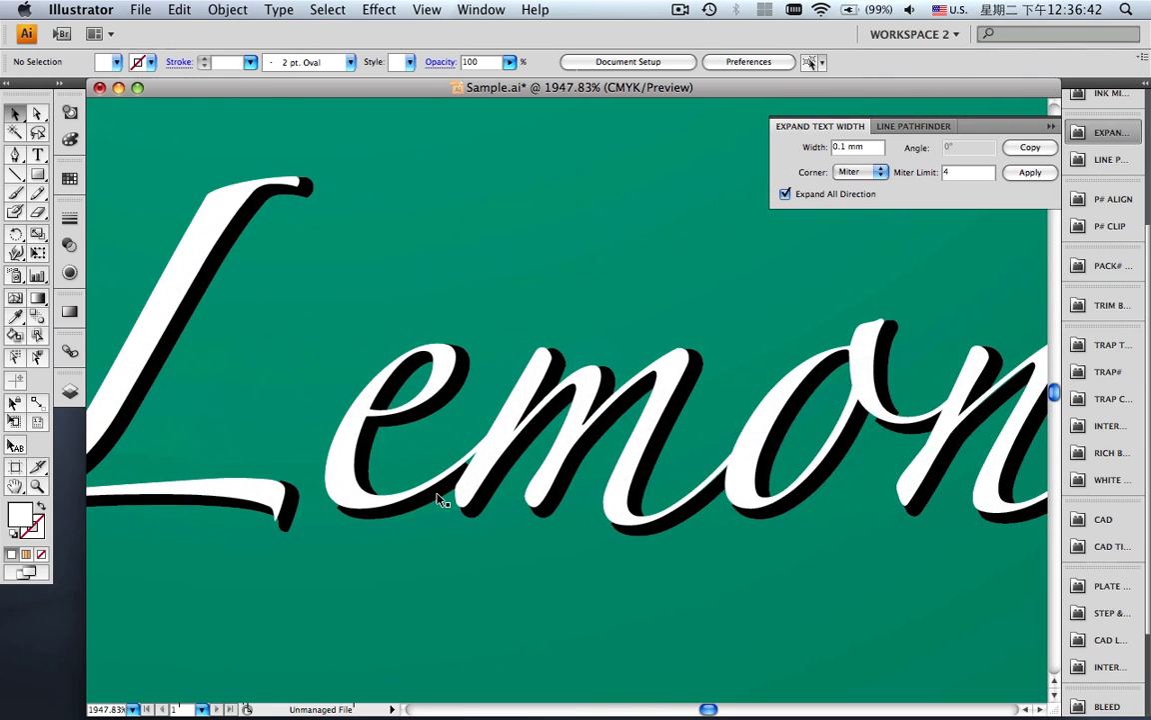
key("super+0")
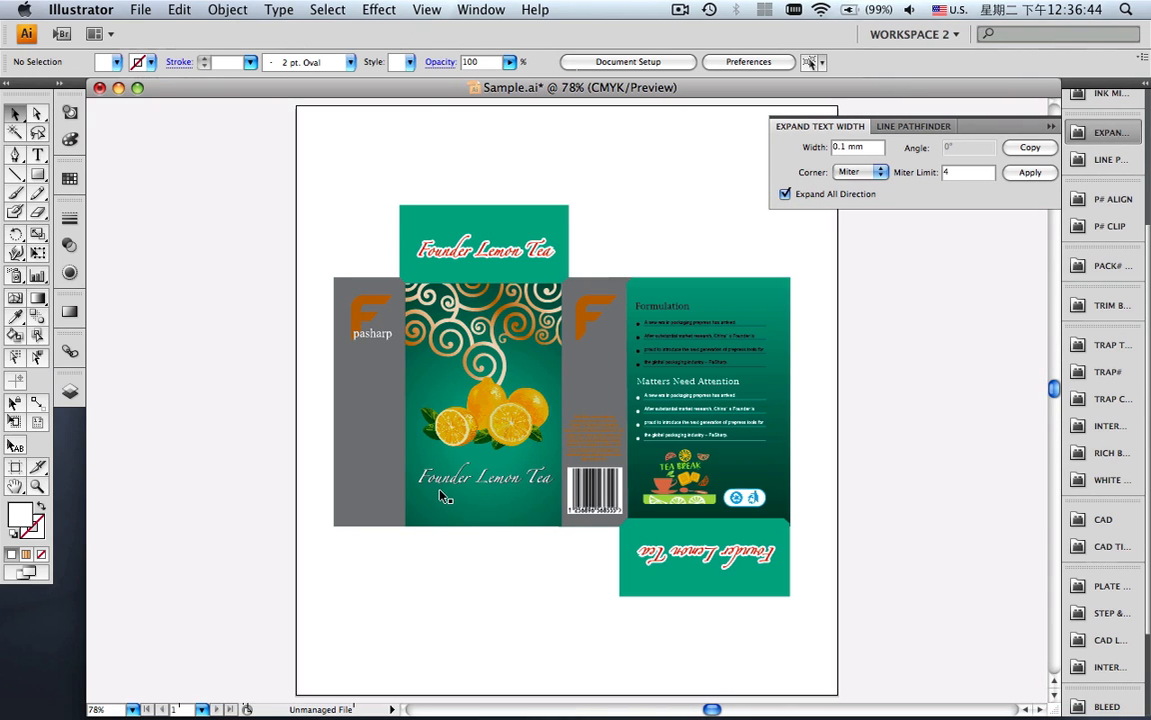
left_click(424, 10)
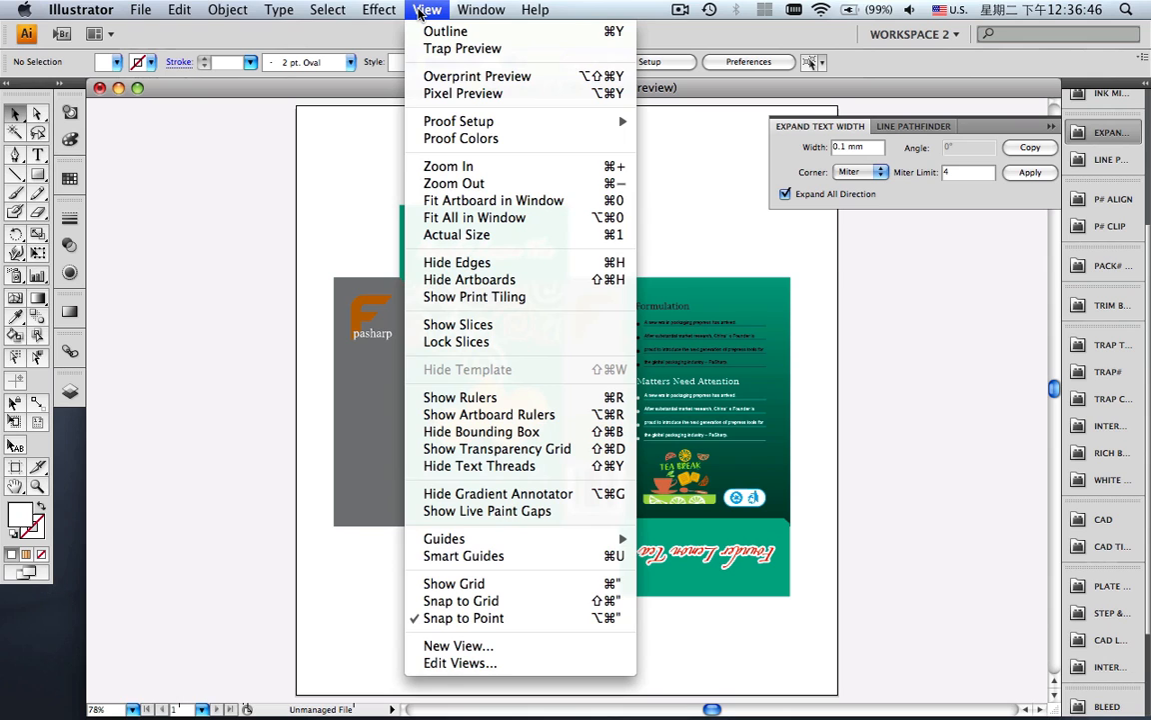
left_click(442, 77)
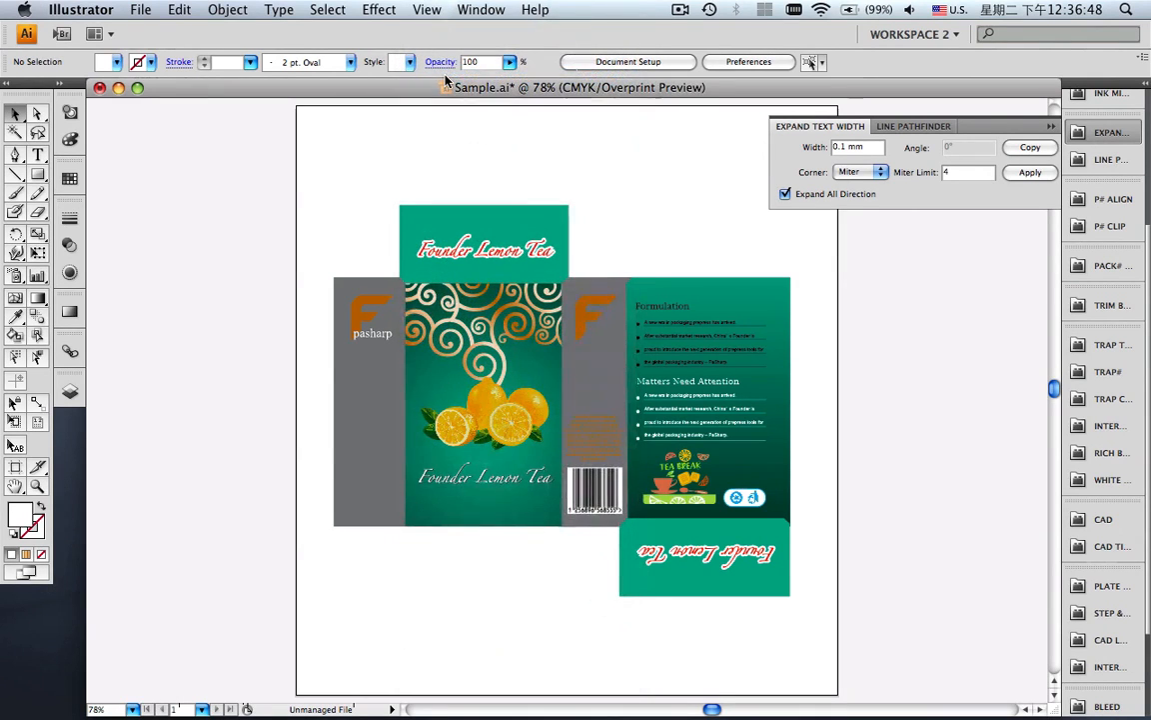
- Close the Expand Text Width settings and delete the empty Rich Black-1 layer
left_click(1051, 127)
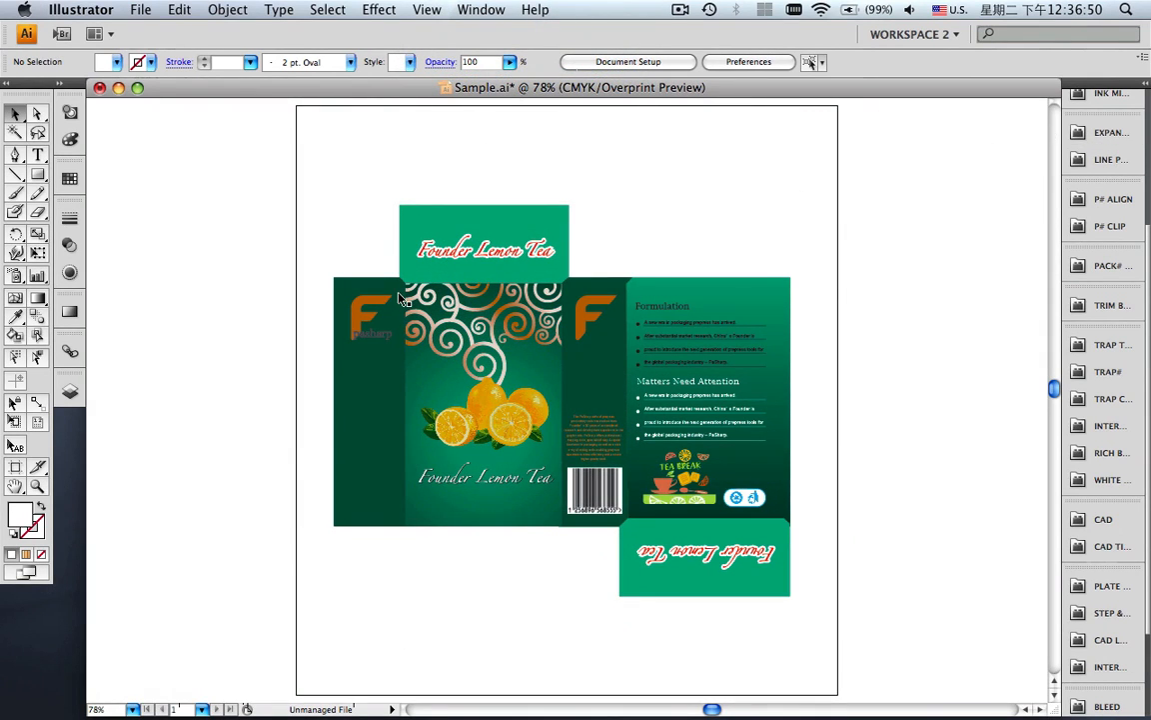
left_click(69, 390)
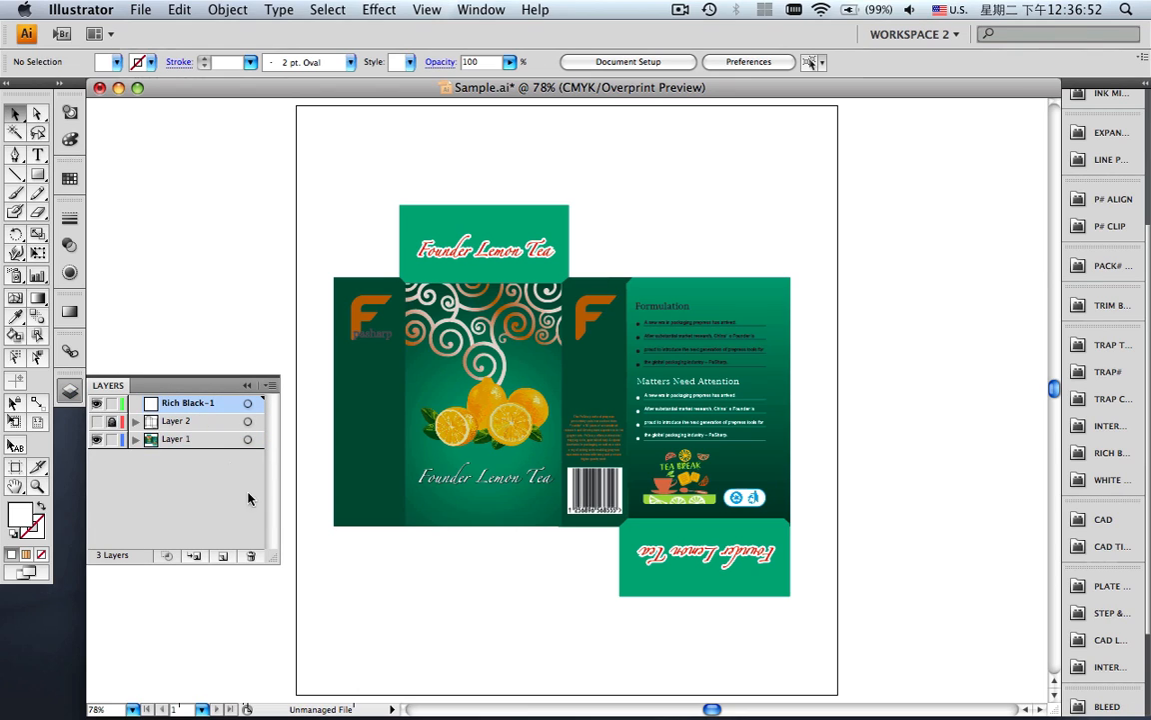
left_click(251, 555)
left_click(249, 387)
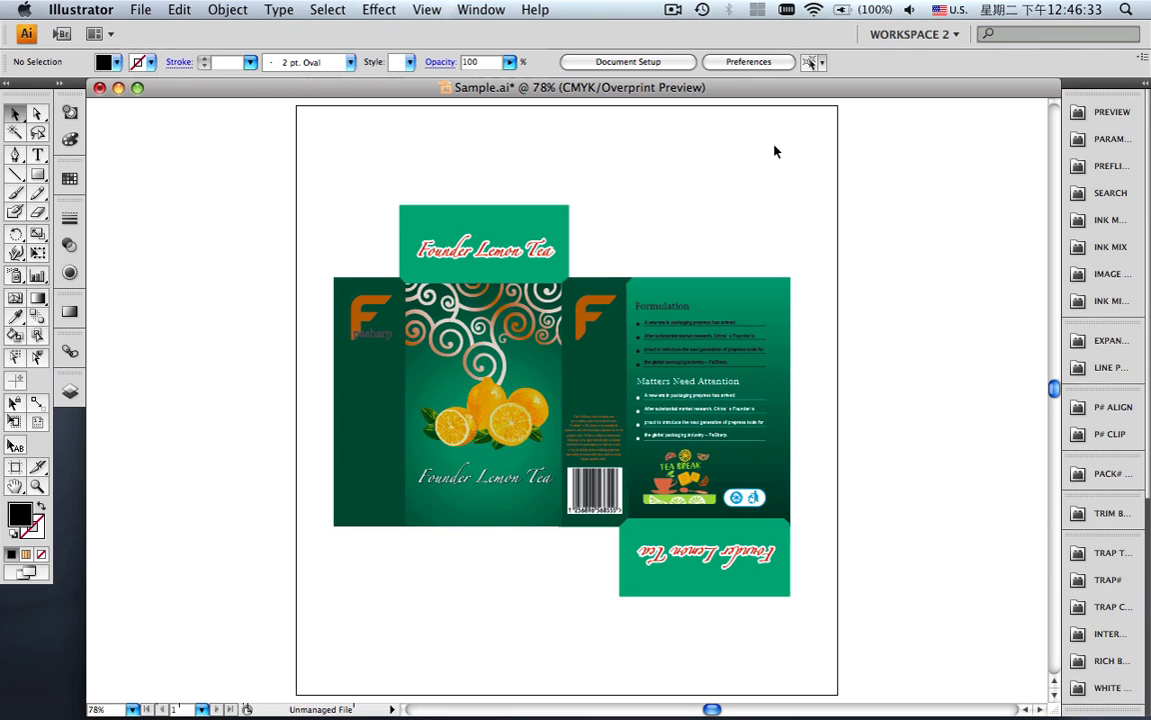
- Load the saved Output parameter set into the preflight Parameter Configuration
left_click(1067, 139)
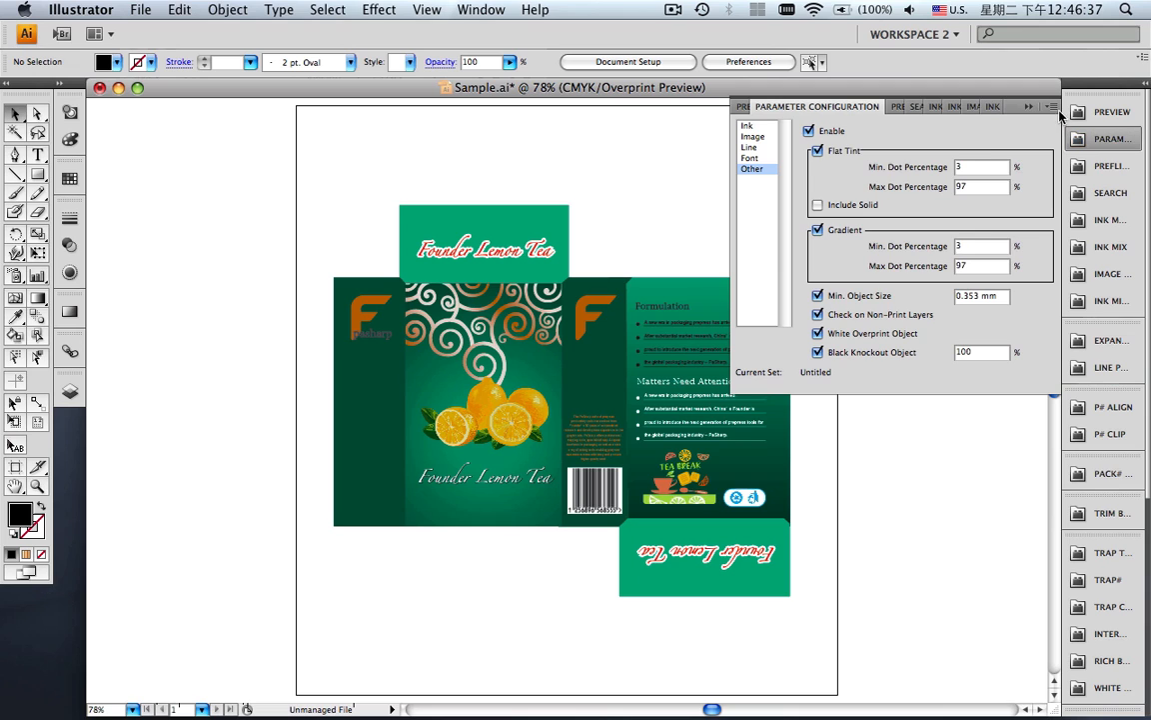
left_click(1051, 106)
left_click(1040, 128)
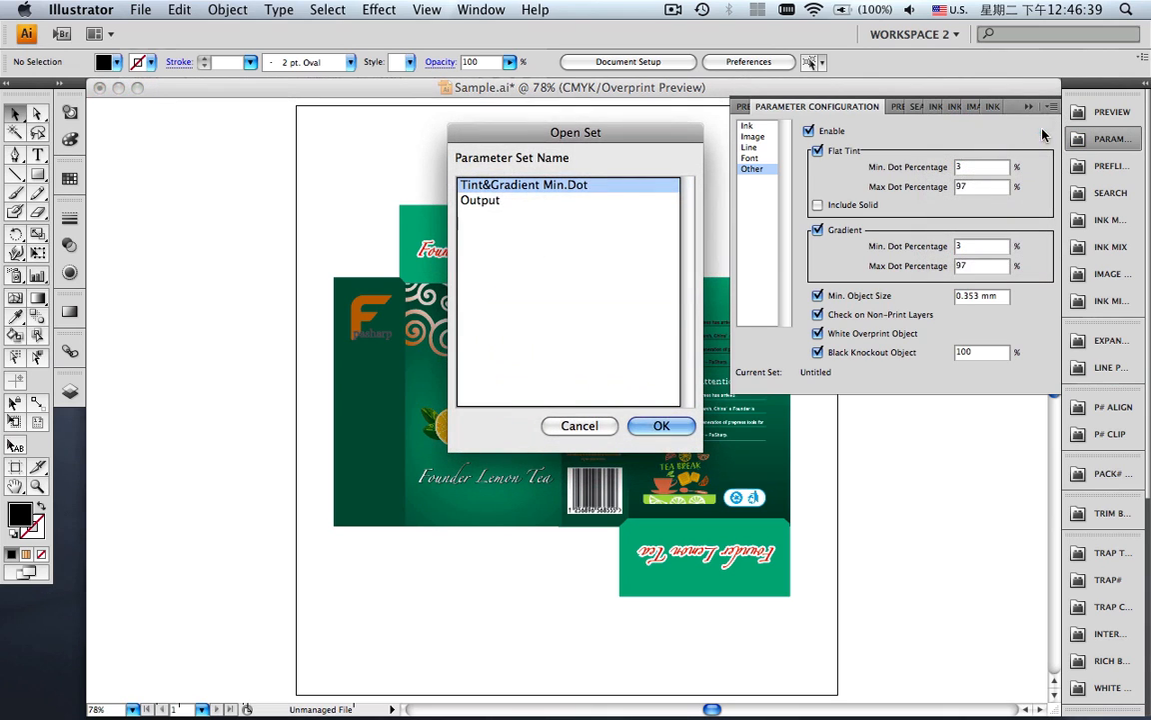
left_click(497, 203)
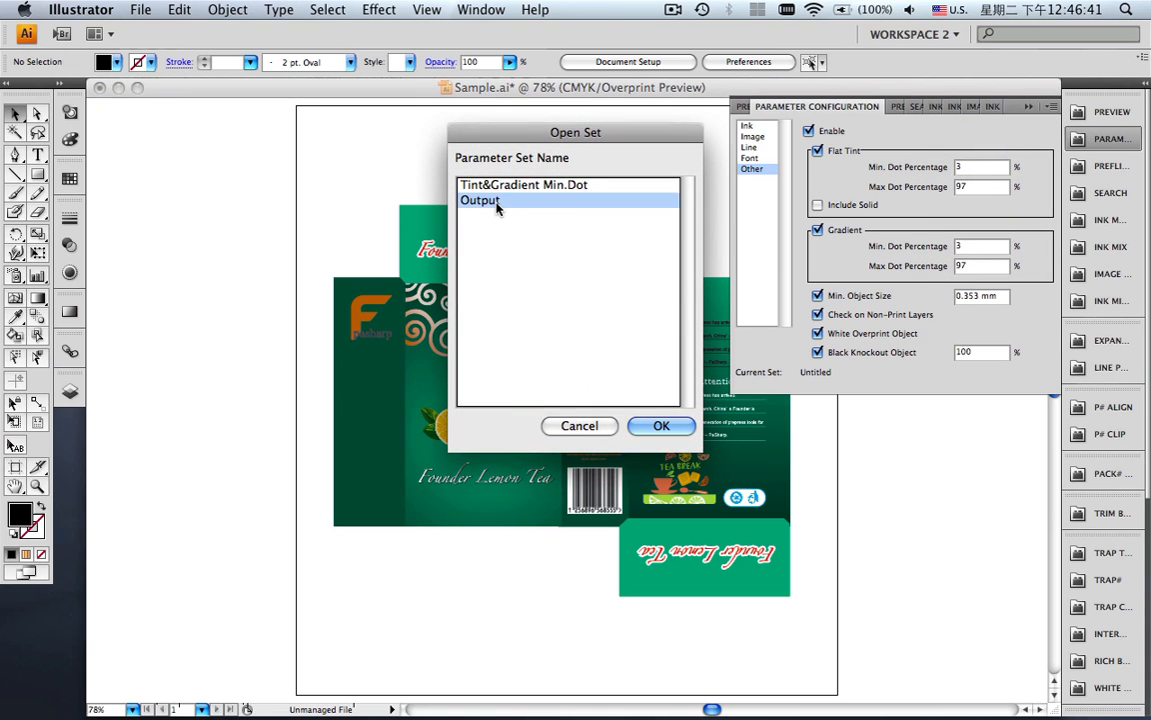
left_click(661, 426)
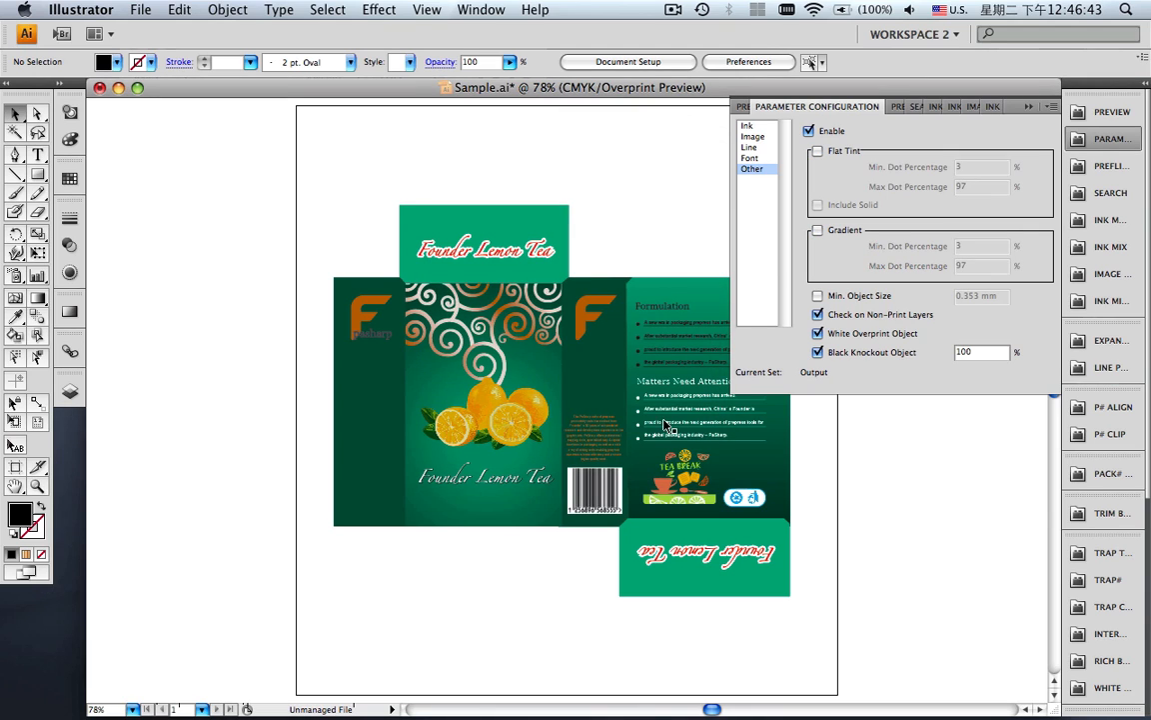
- Review the Output set's image color mode, resolution and format checks and its Other checks, then close the configuration
left_click(753, 136)
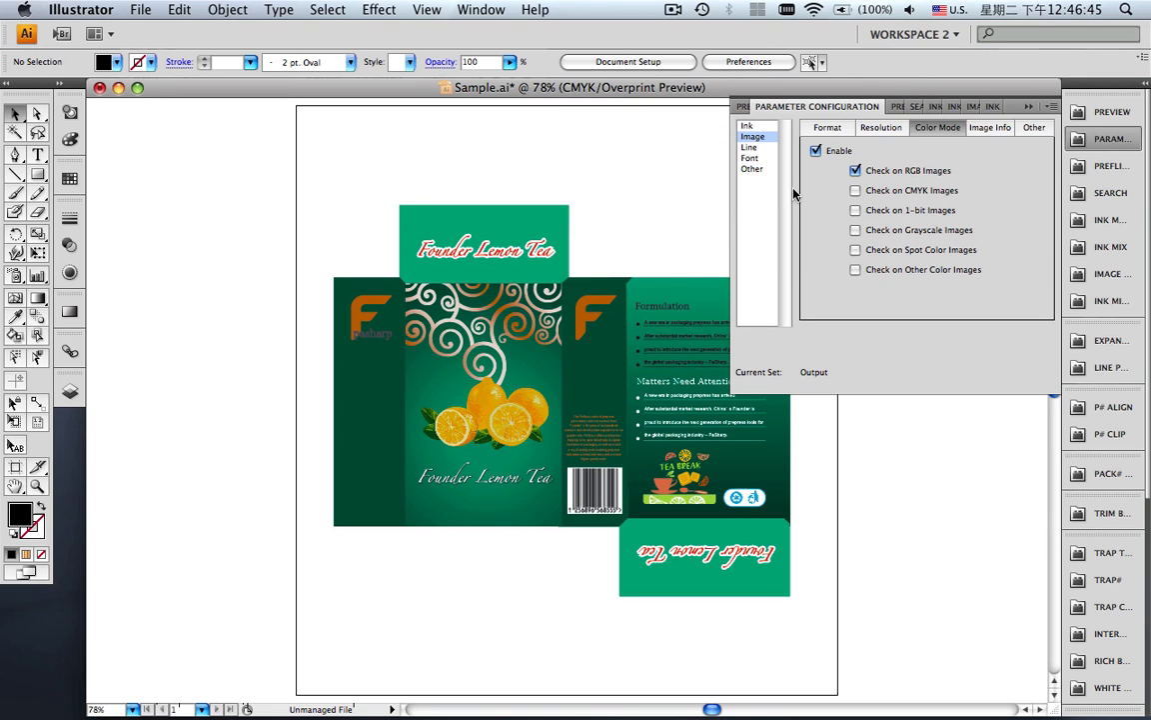
left_click(881, 127)
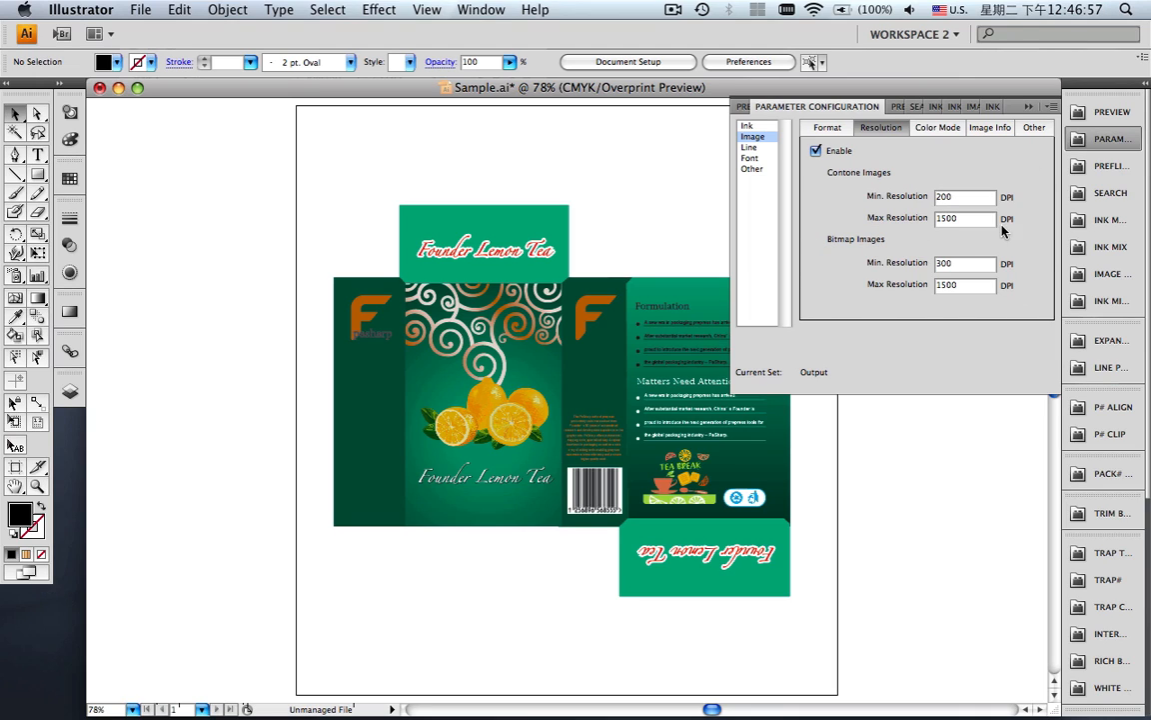
left_click(839, 129)
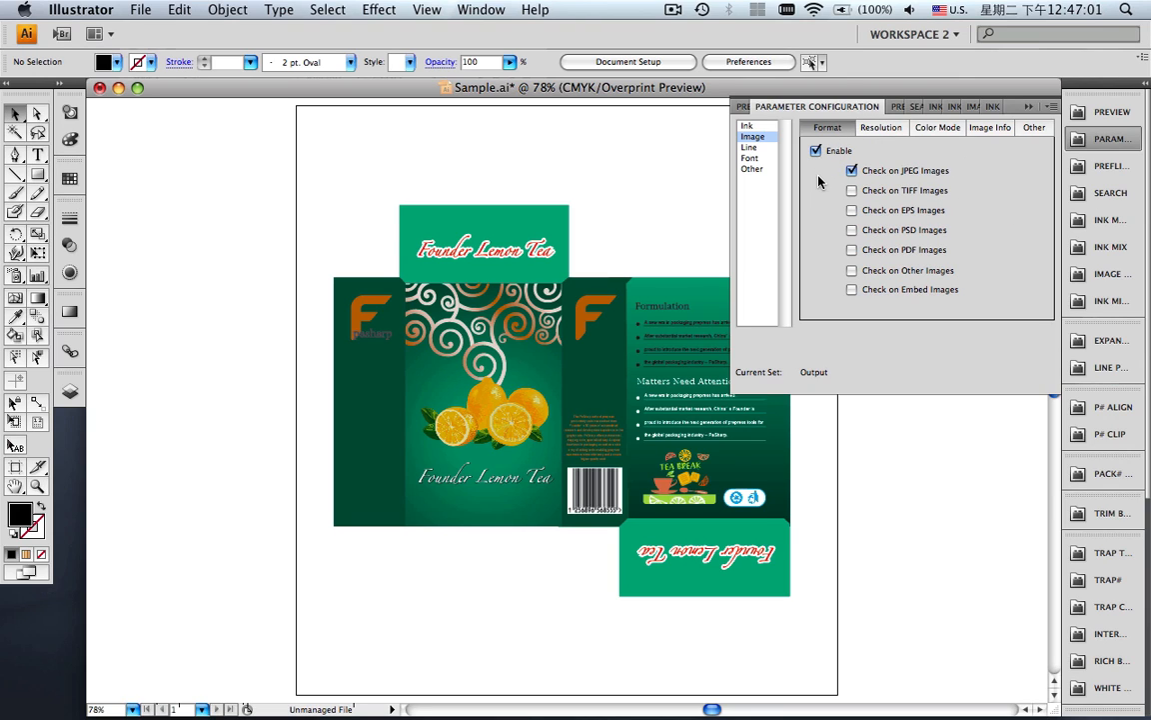
left_click(755, 169)
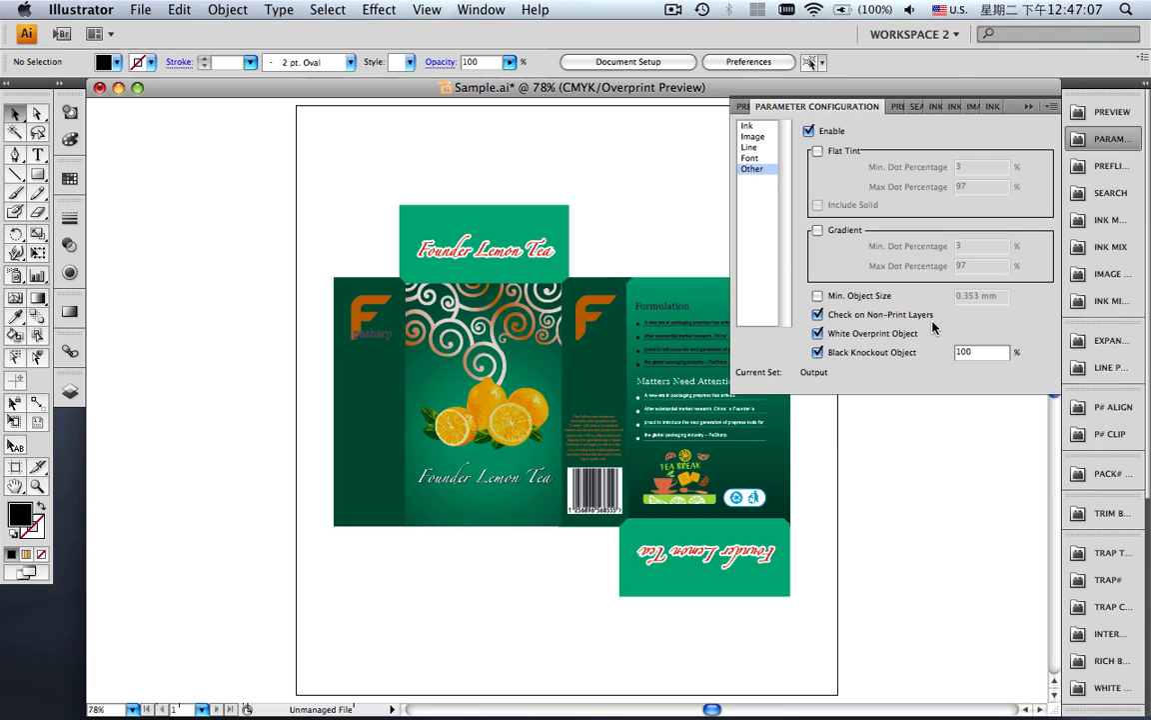
left_click(816, 350)
left_click(1028, 106)
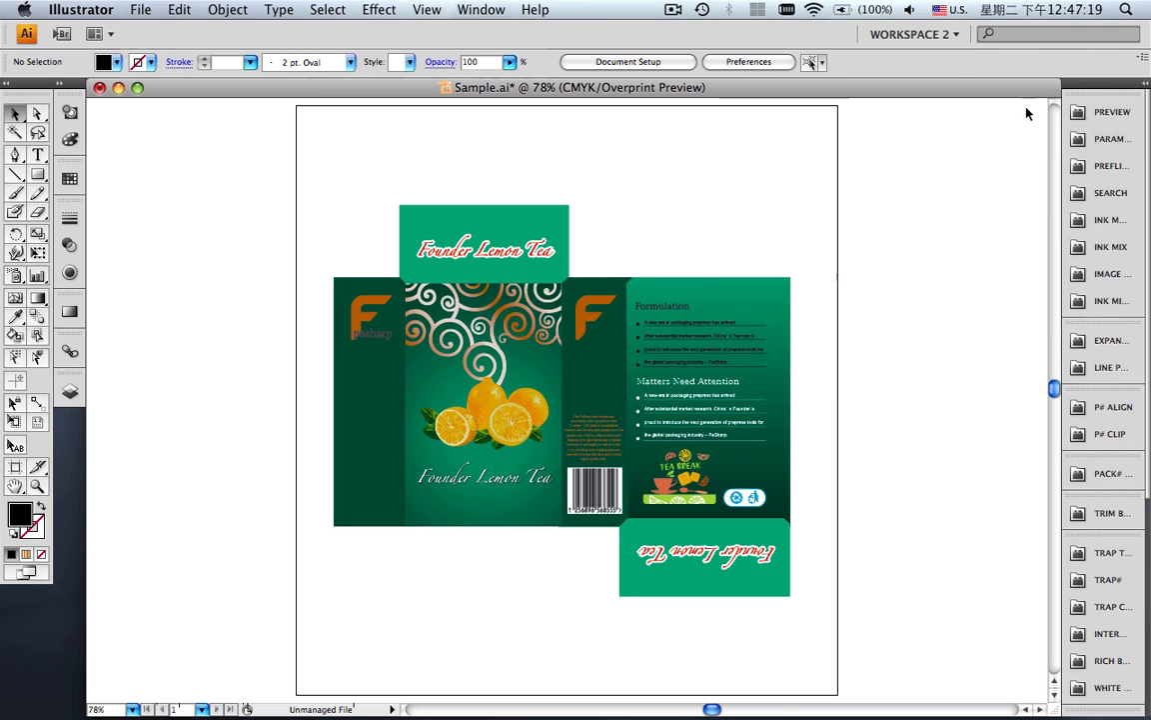
- Run the preflight inspection, select all reported White Overprint objects and turn off their Overprint Fill
left_click(1092, 167)
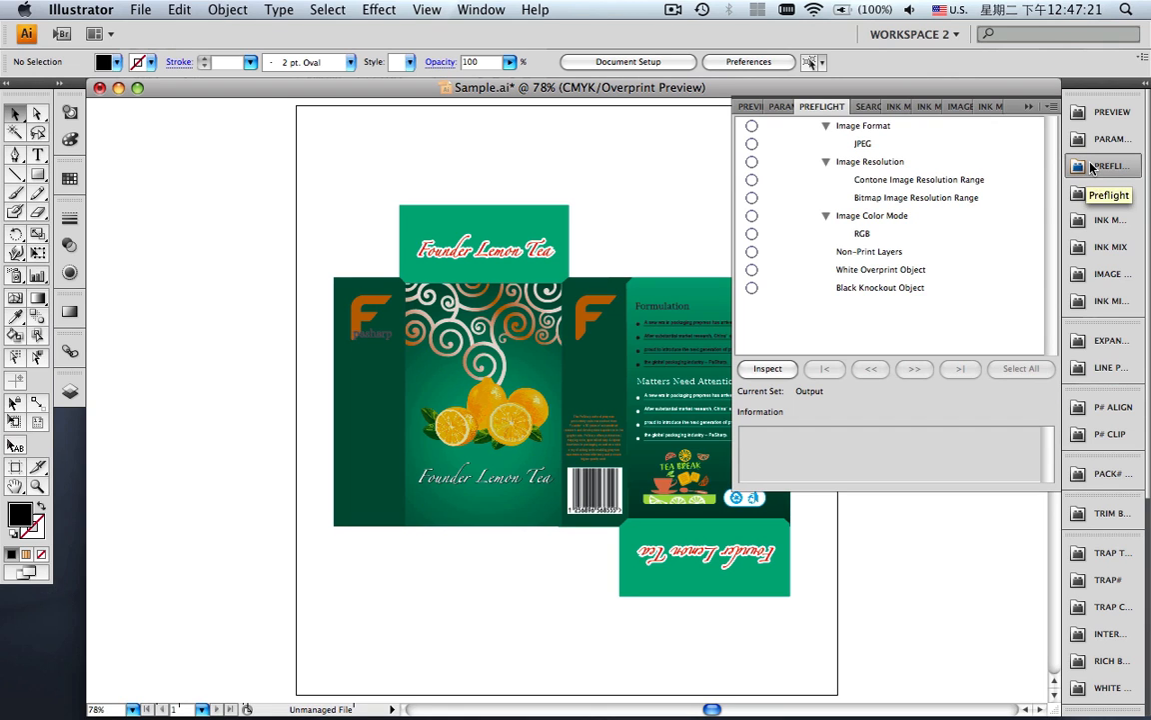
left_click(772, 369)
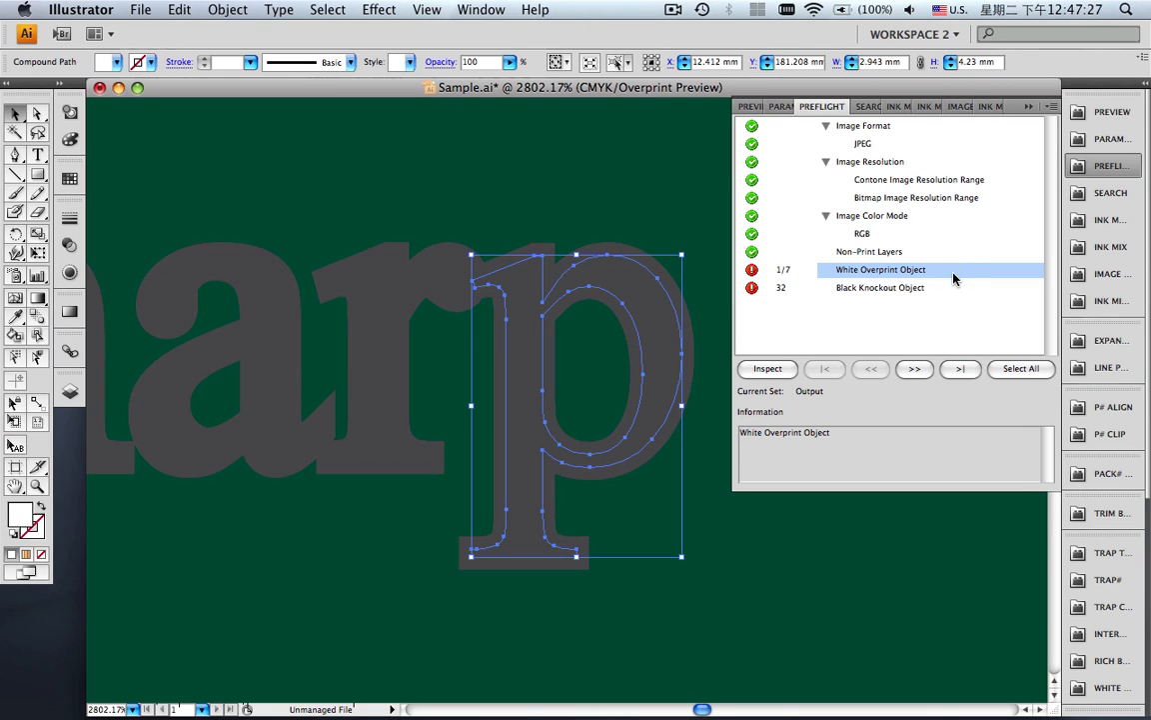
left_click(1005, 376)
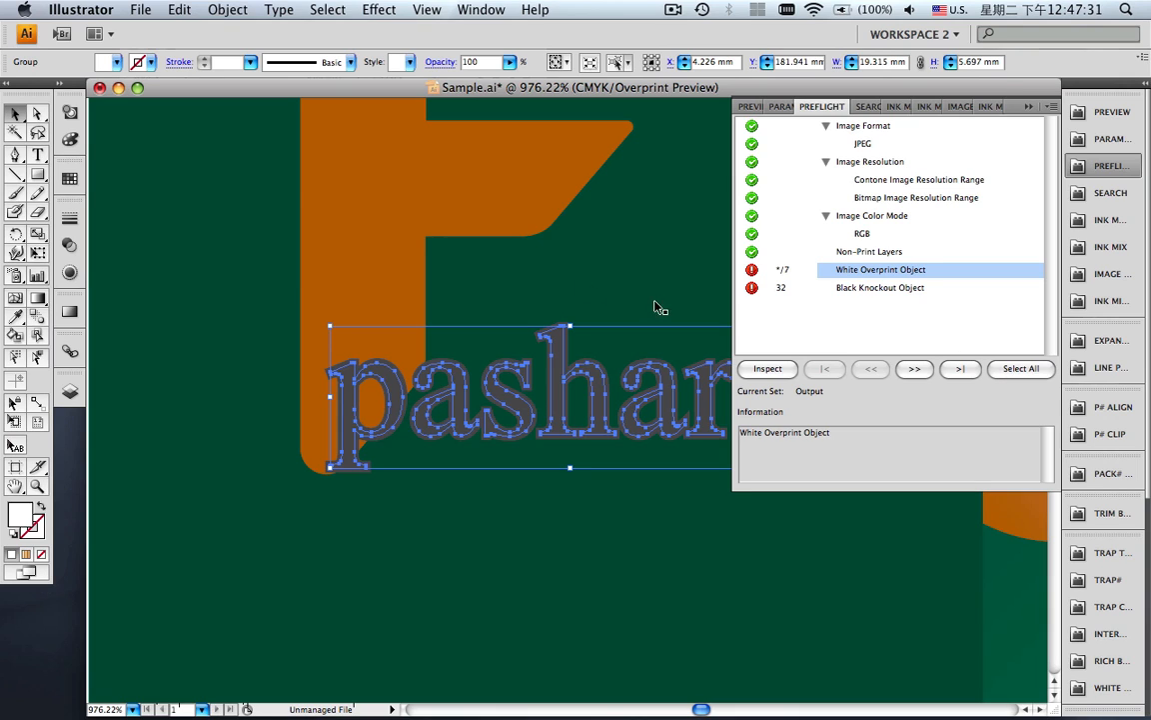
left_click(71, 112)
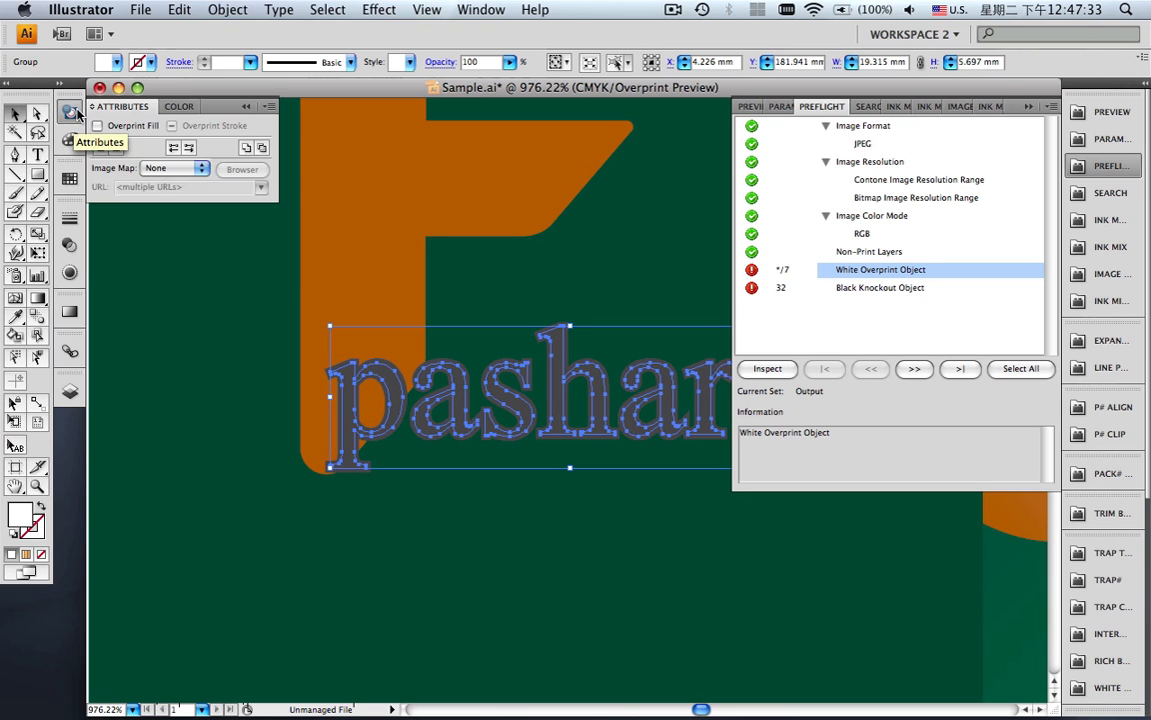
left_click(98, 126)
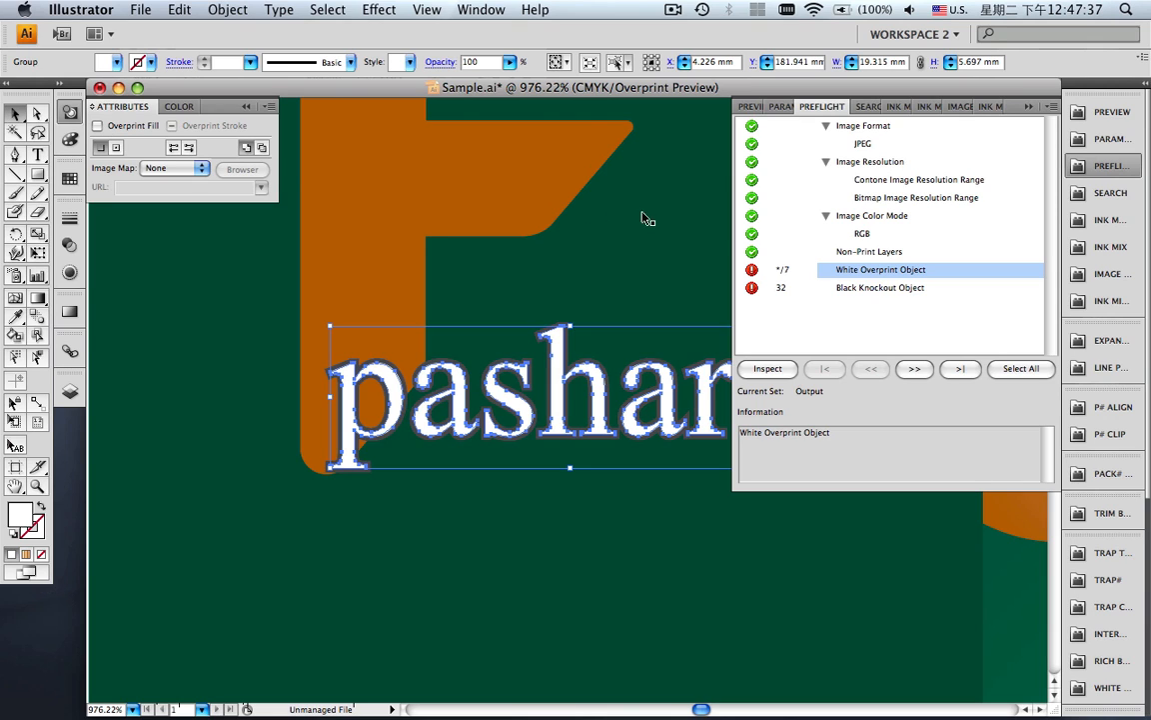
- Turn on Overprint Fill for all reported Black Knockout objects and rerun the preflight inspection
left_click(868, 289)
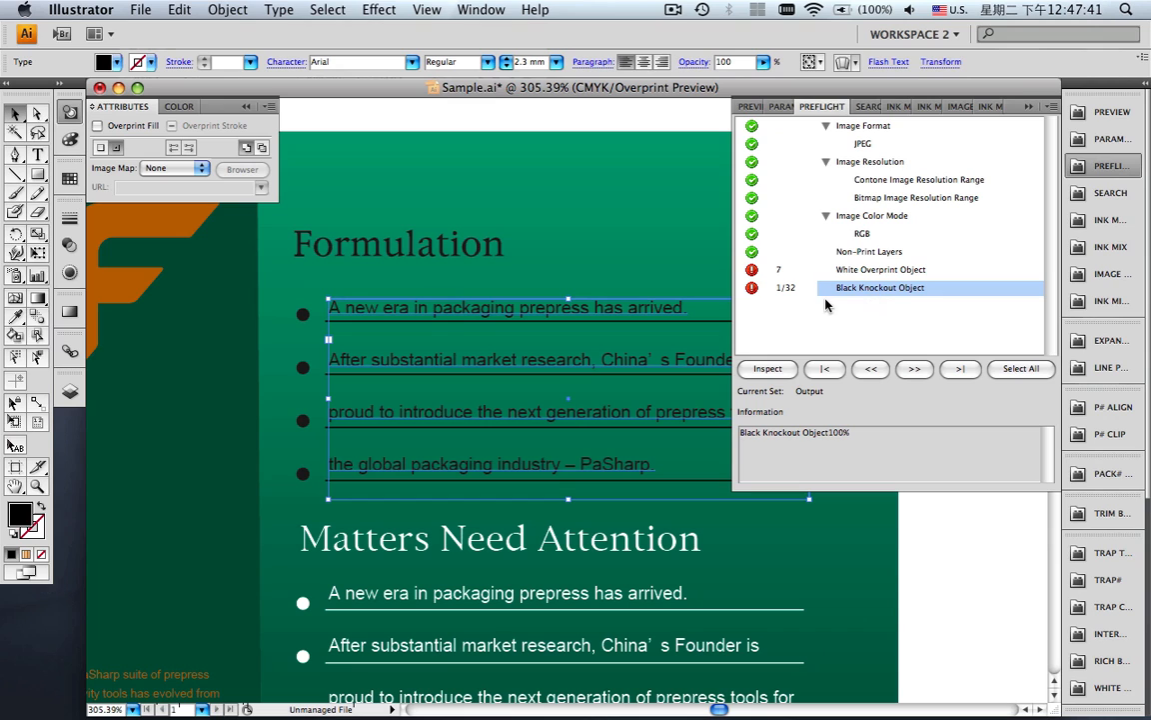
left_click(1019, 368)
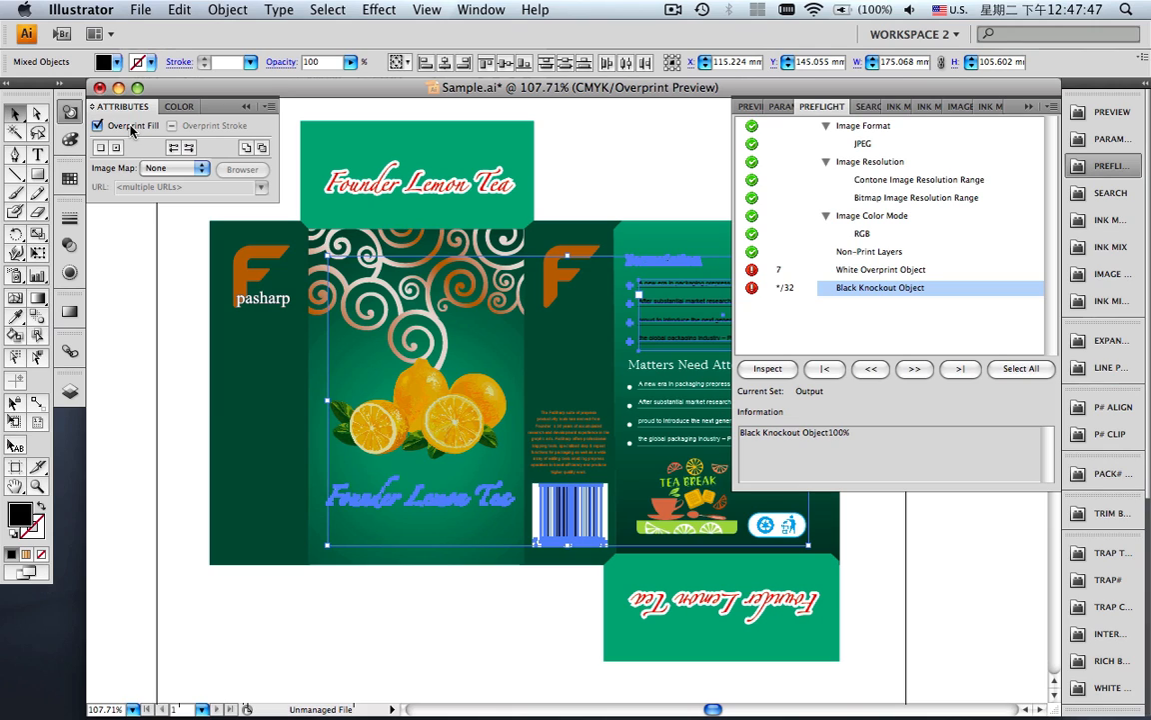
left_click(246, 106)
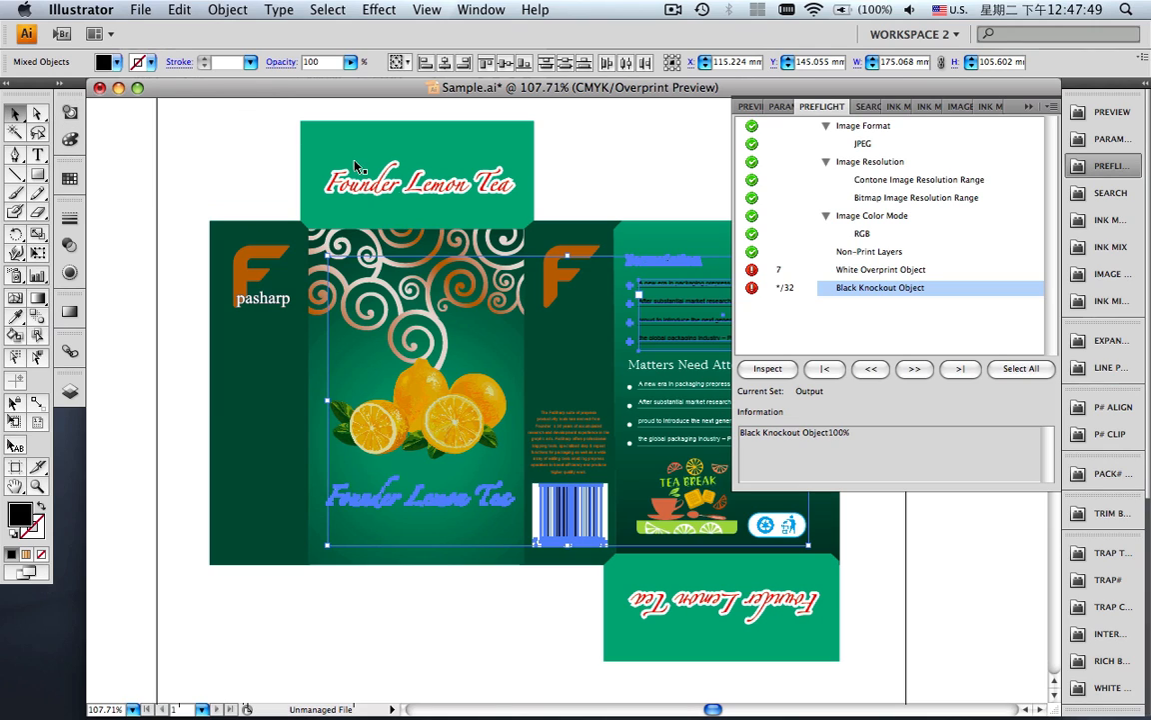
left_click(766, 370)
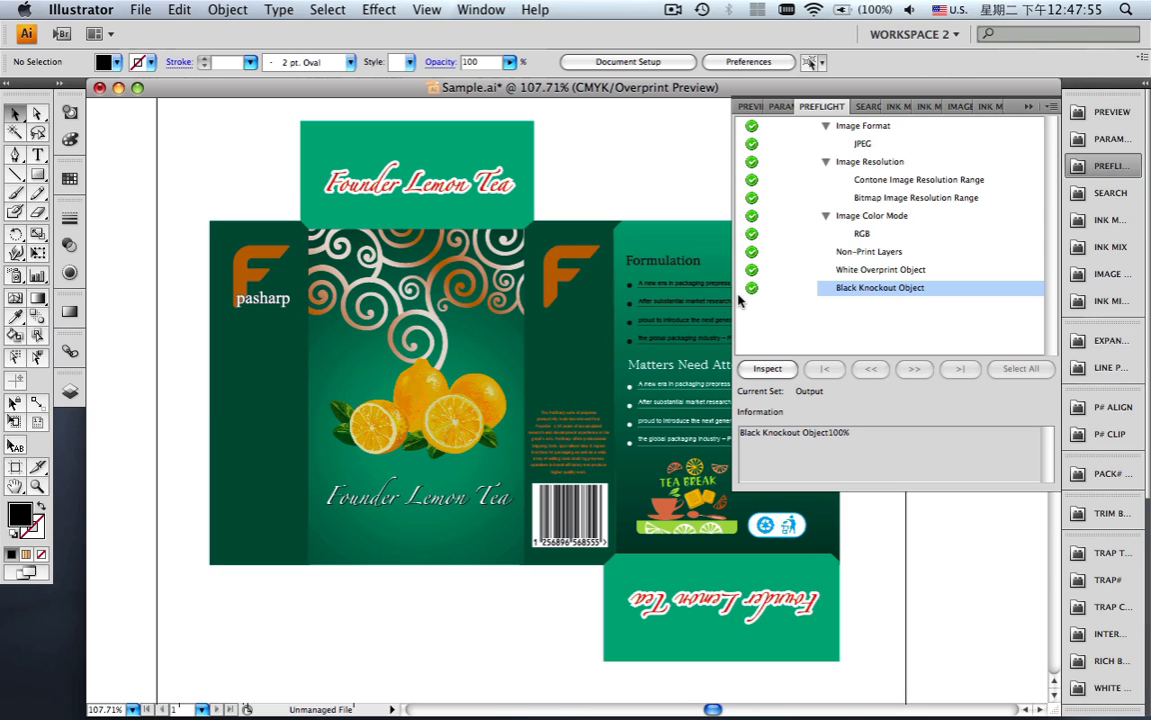
left_click(1032, 107)
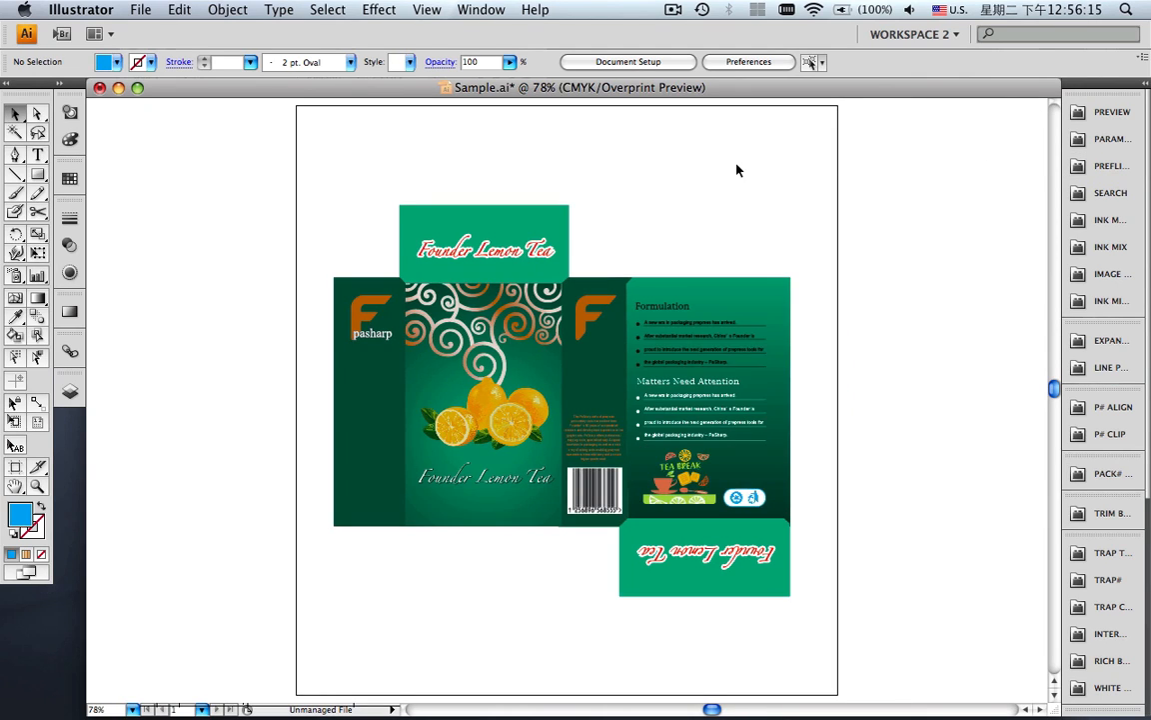
- Examine the orange F logo and the pasharp lettering in the separation preview, sampling ink values on the F, the dark outline and the white fill
key("z")
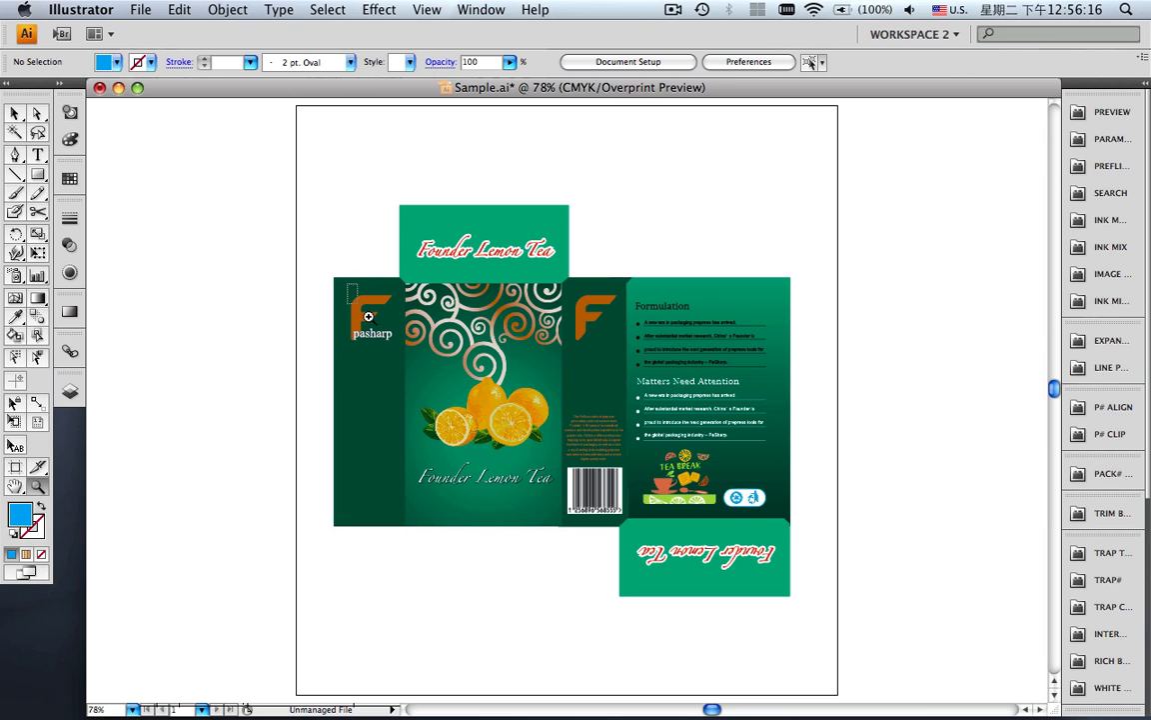
left_click_drag(368, 316, 415, 367)
key("v")
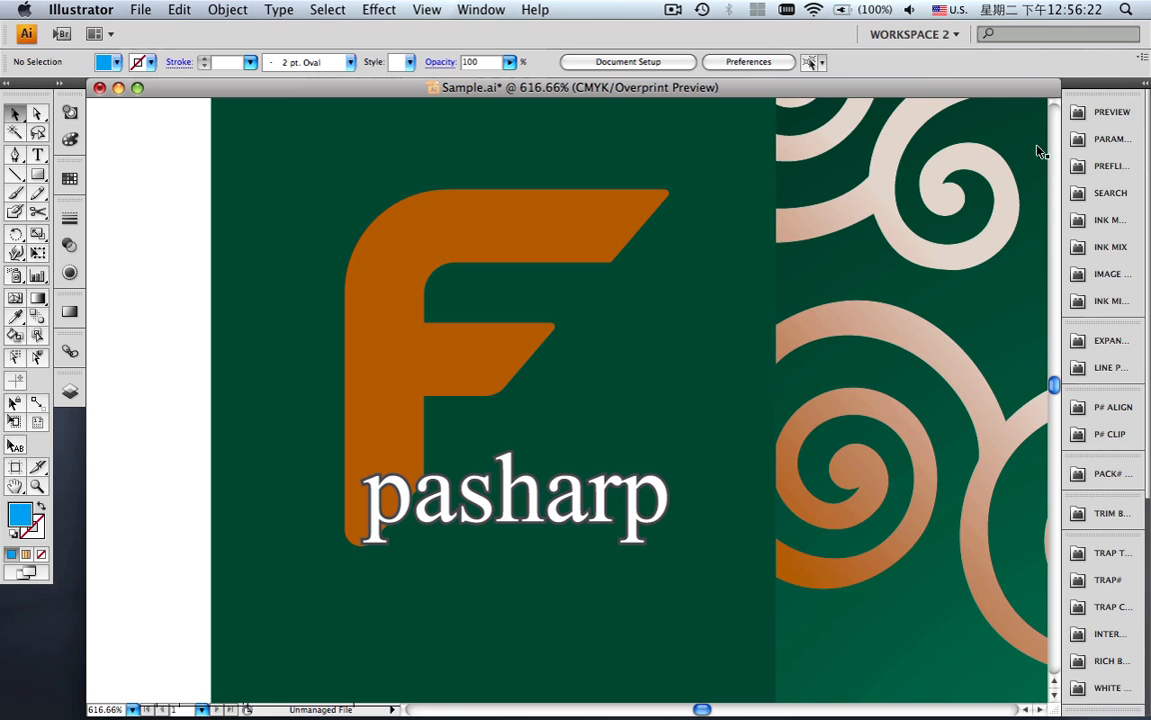
left_click(1092, 113)
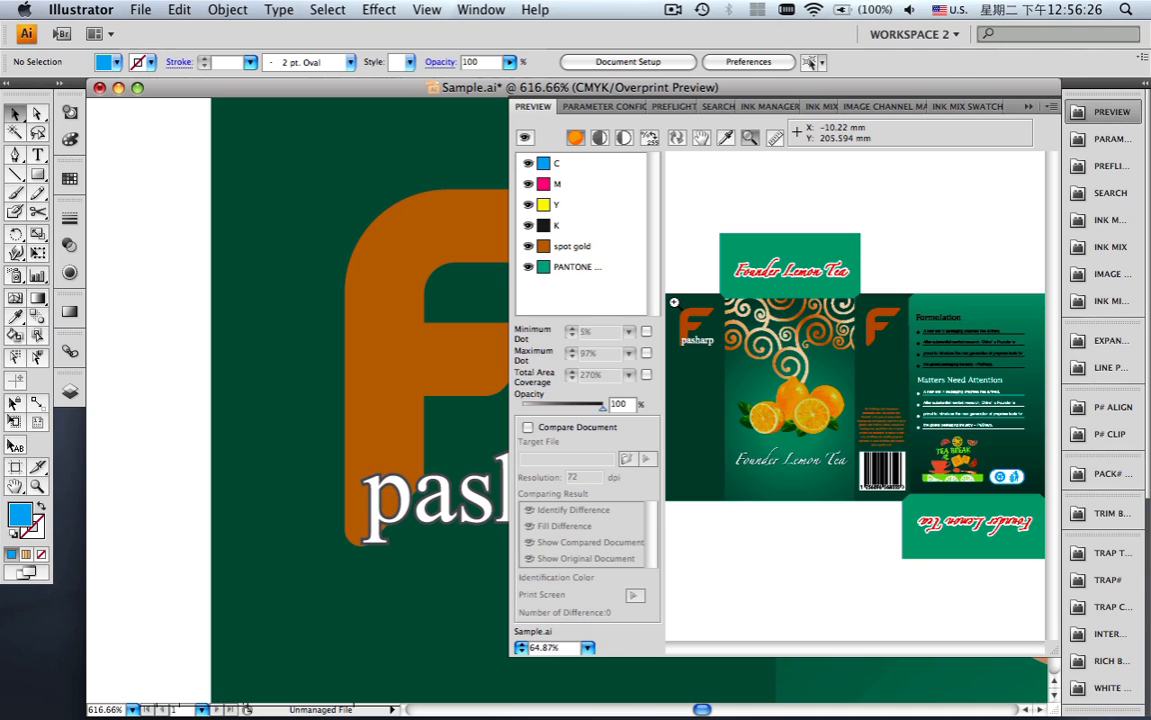
left_click_drag(675, 302, 722, 353)
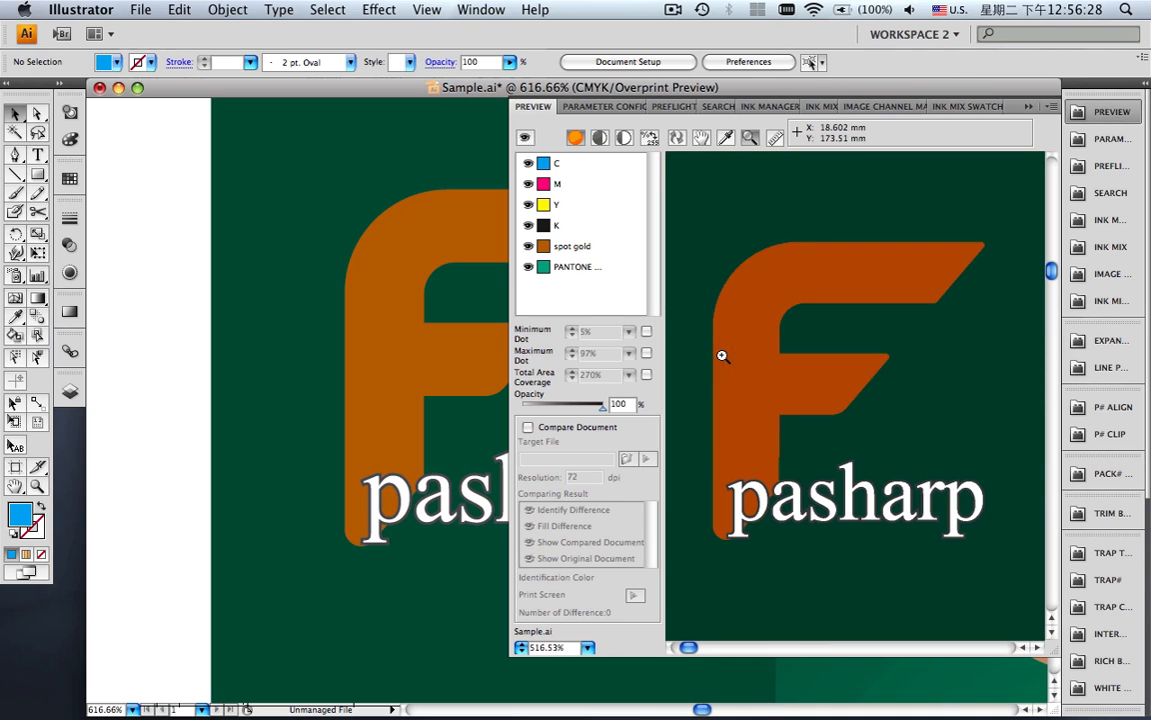
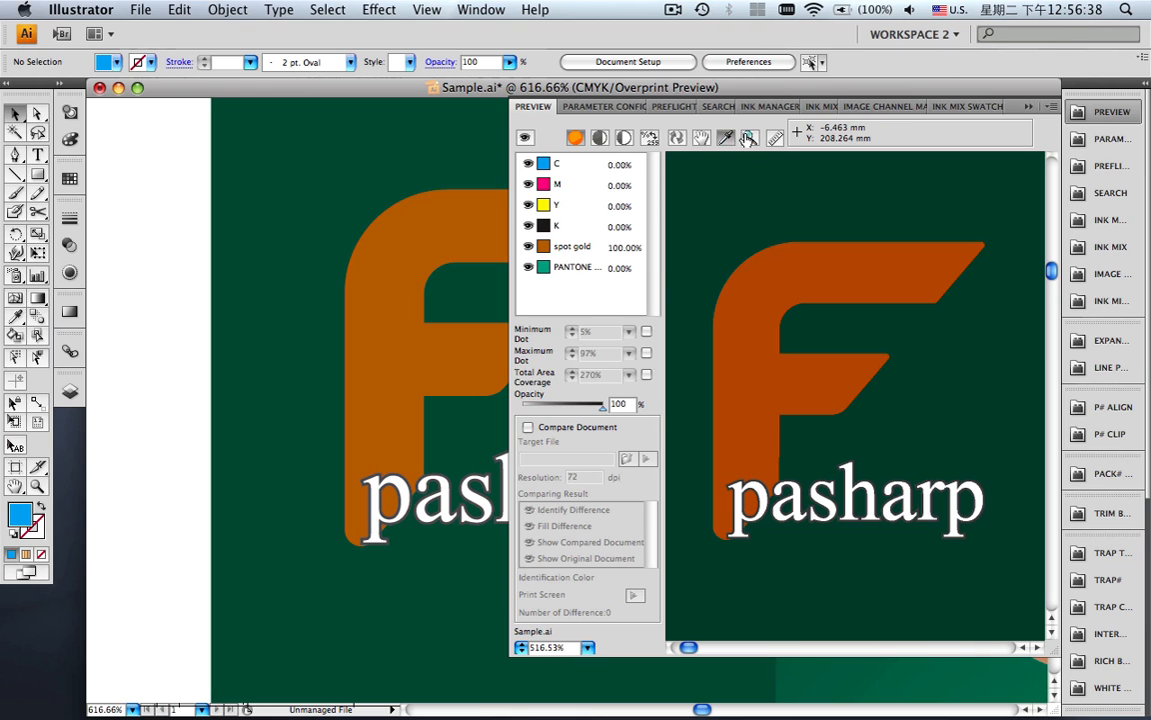
left_click_drag(725, 474, 759, 508)
left_click(726, 137)
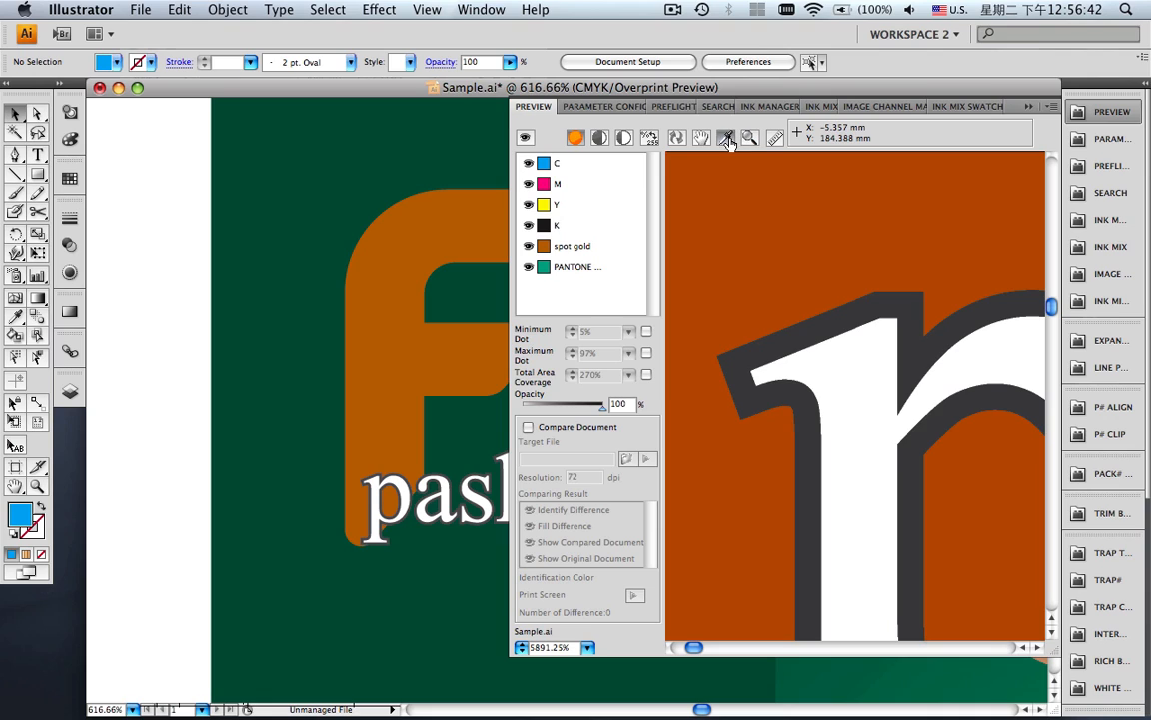
left_click(780, 343)
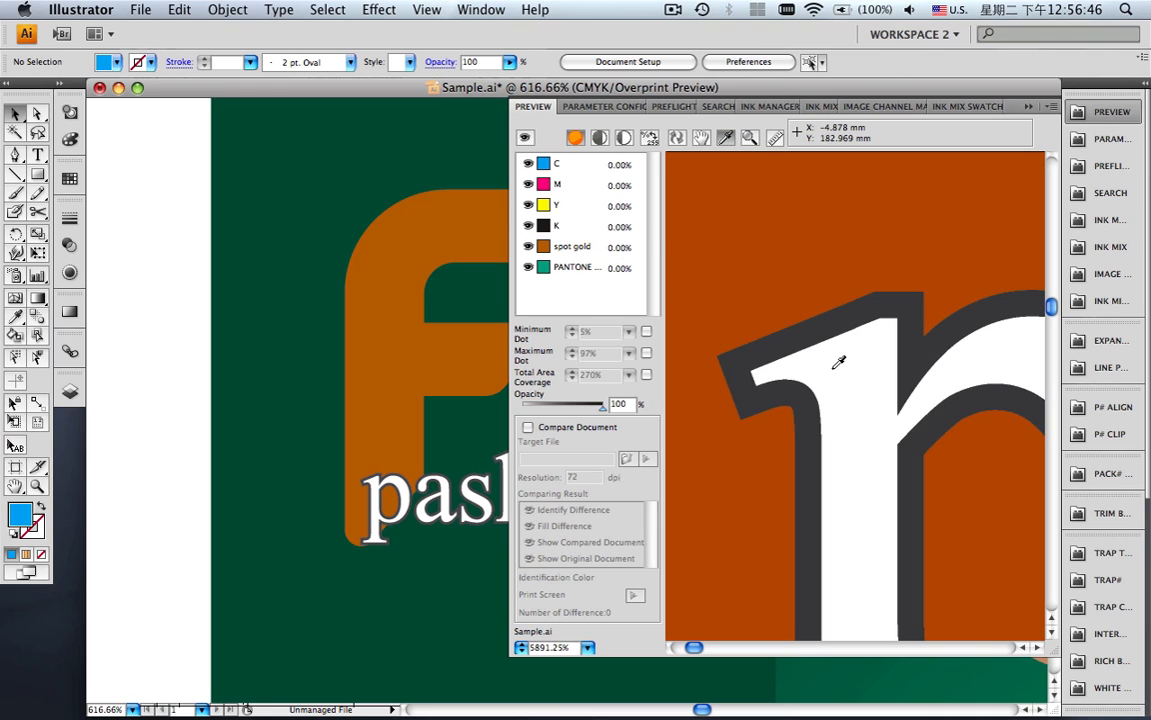
left_click(588, 648)
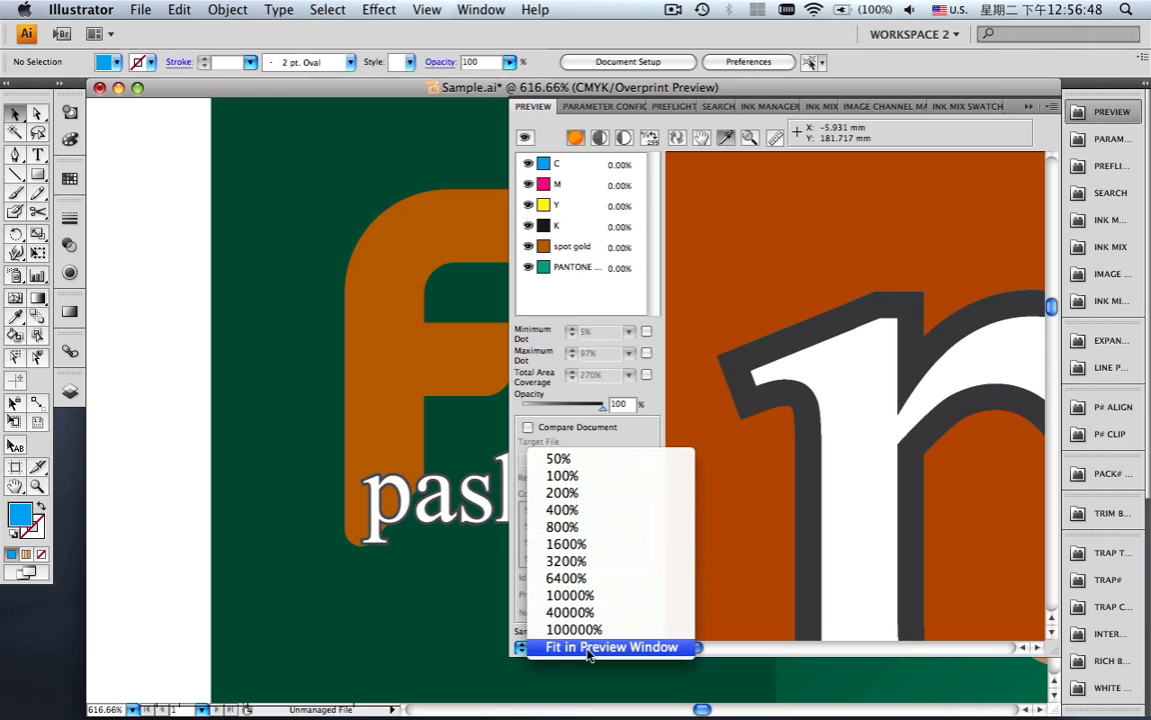
left_click(591, 650)
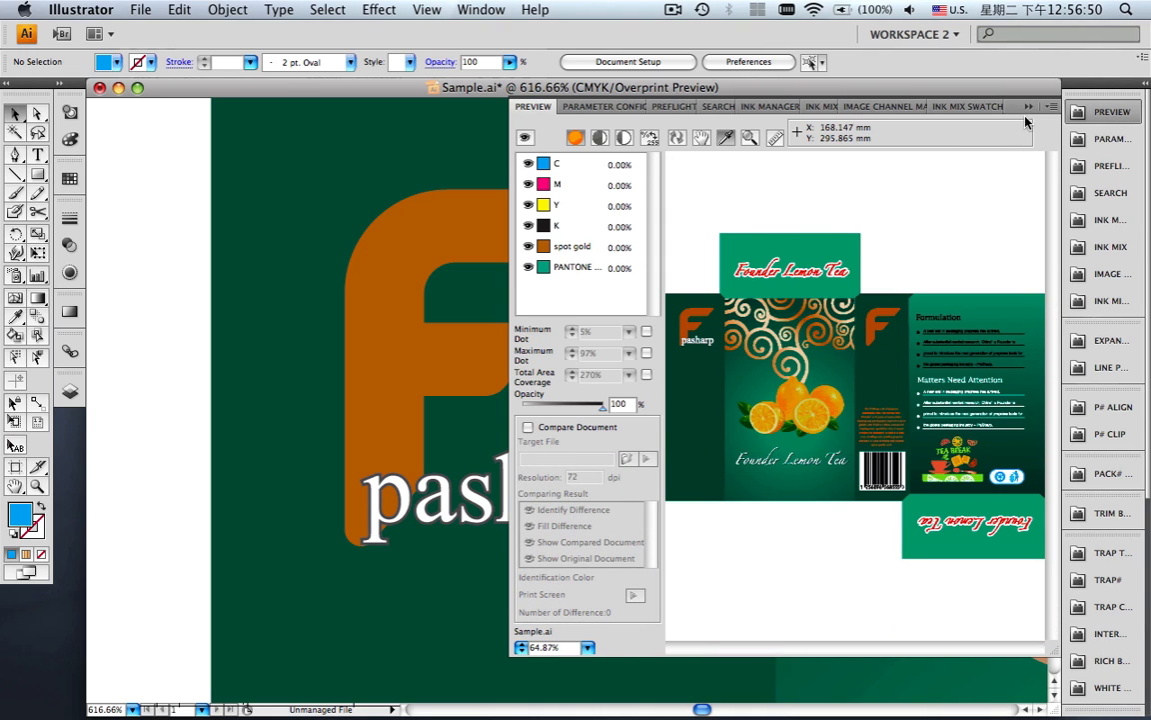
left_click(1028, 108)
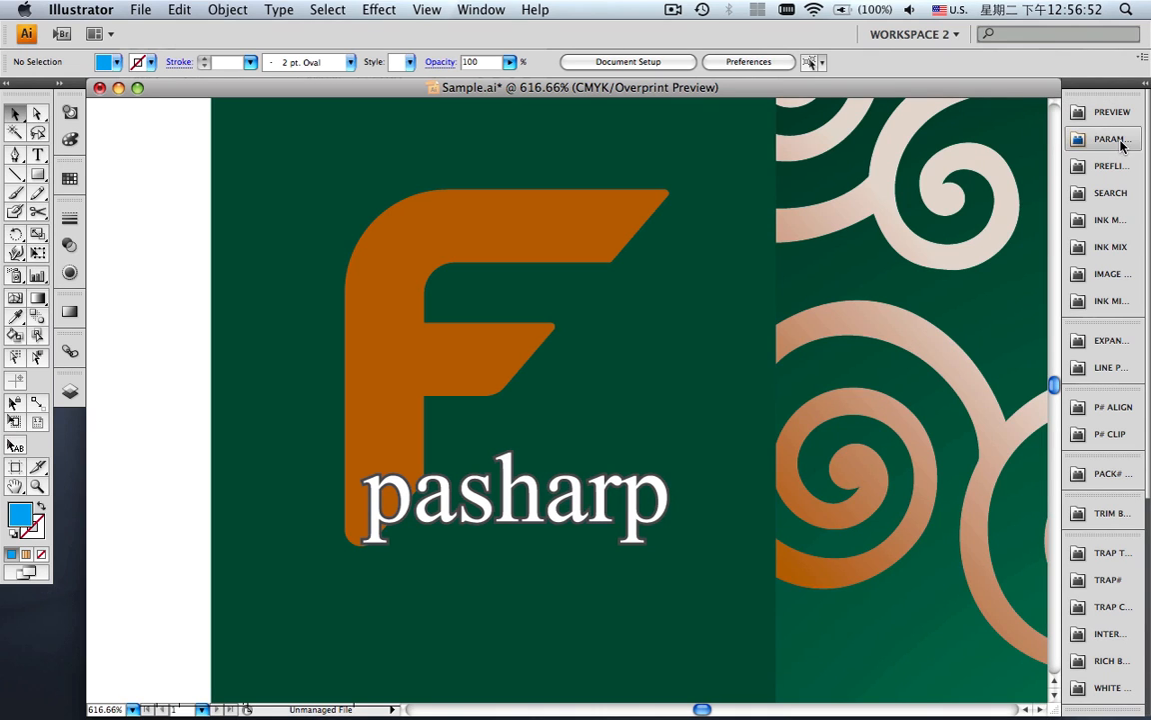
- Open the Ink Manager and bring up the Pack# Ink Book from it
scroll(1120, 141, "down", 1)
left_click_drag(1149, 183, 1149, 368)
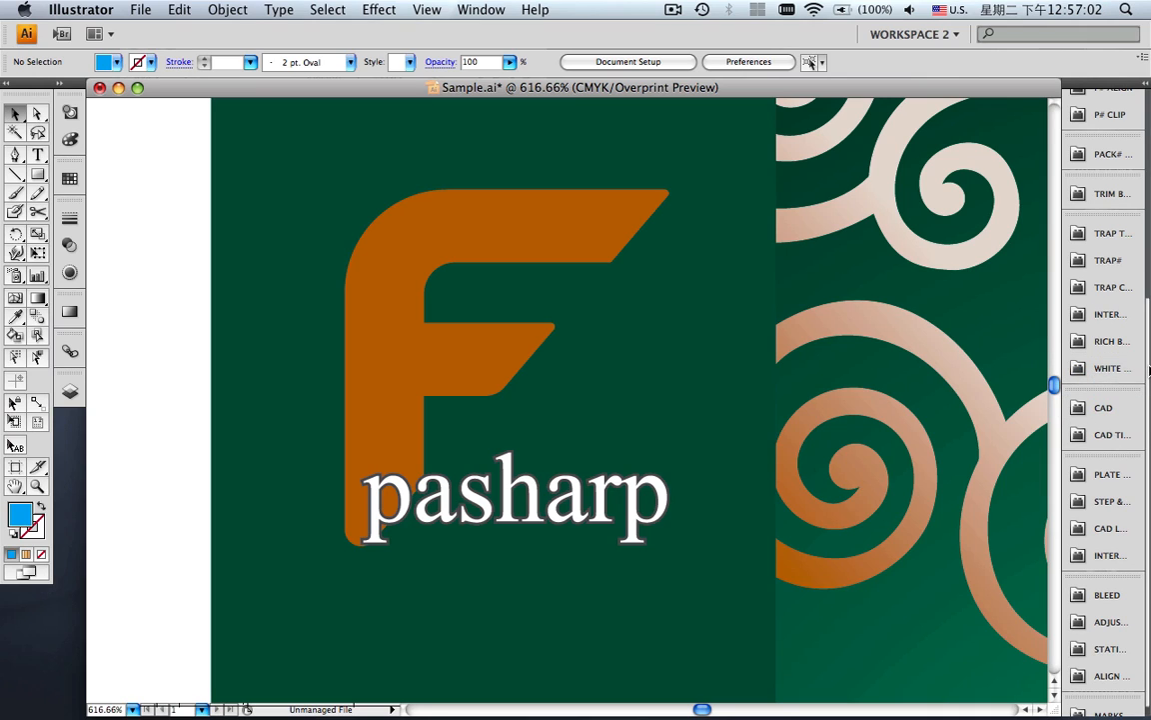
left_click_drag(1149, 371, 1149, 231)
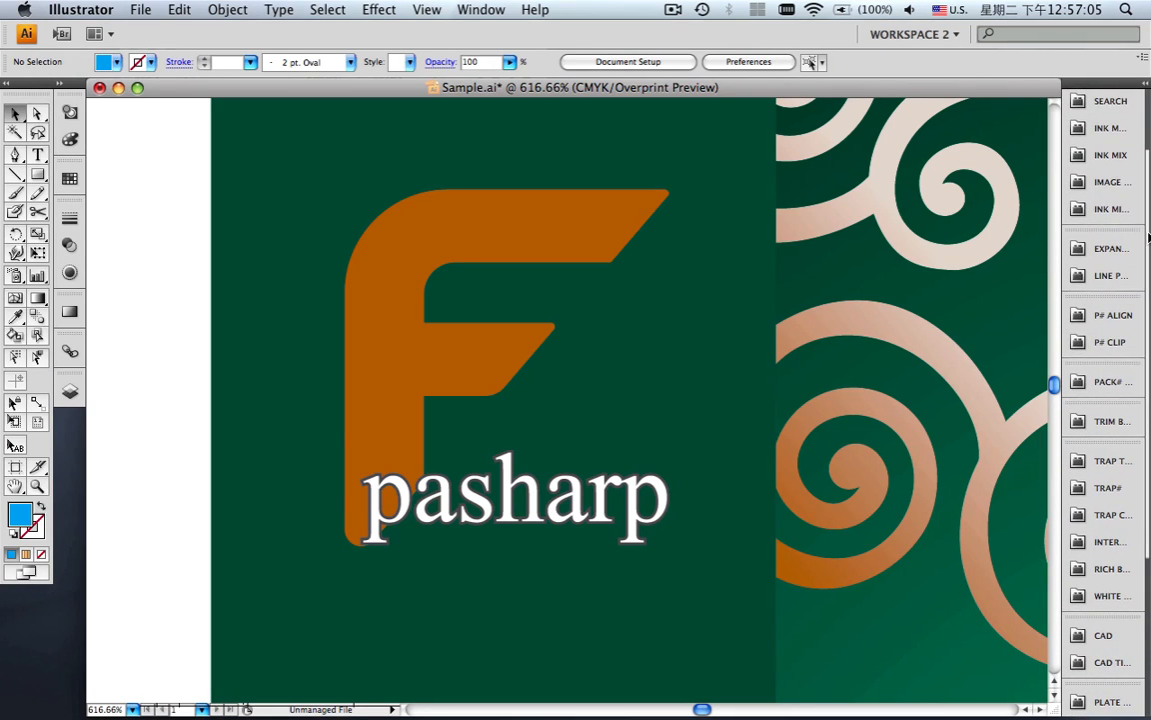
left_click(1090, 136)
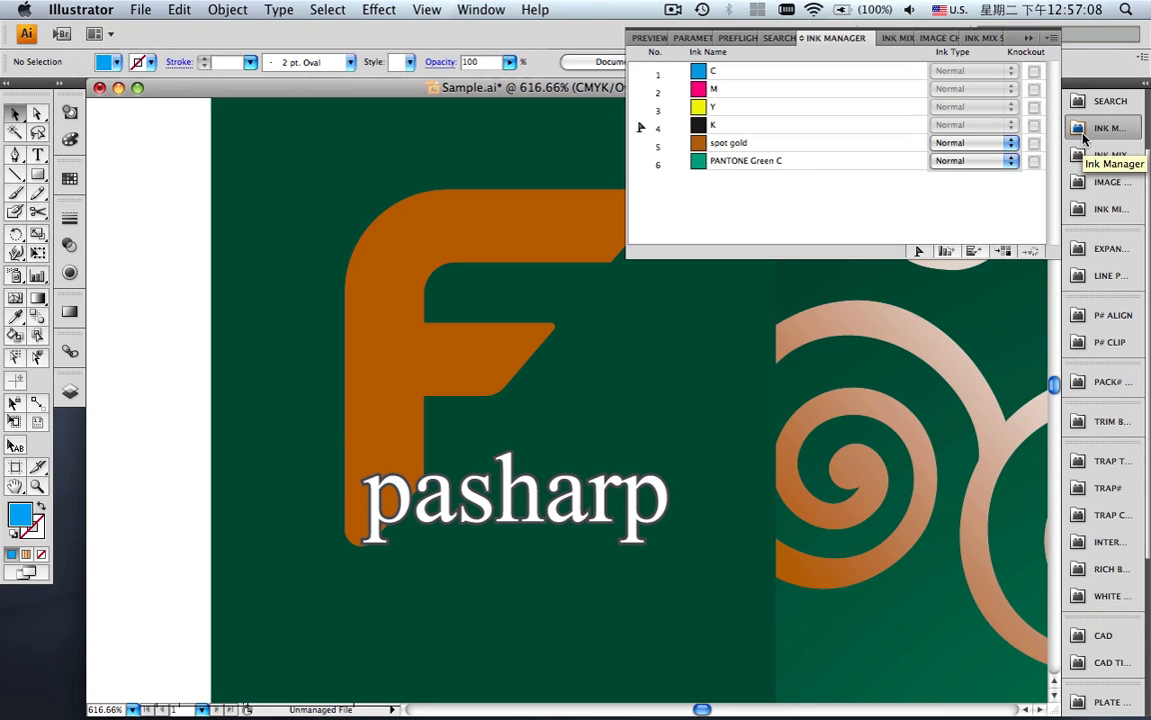
left_click(1049, 44)
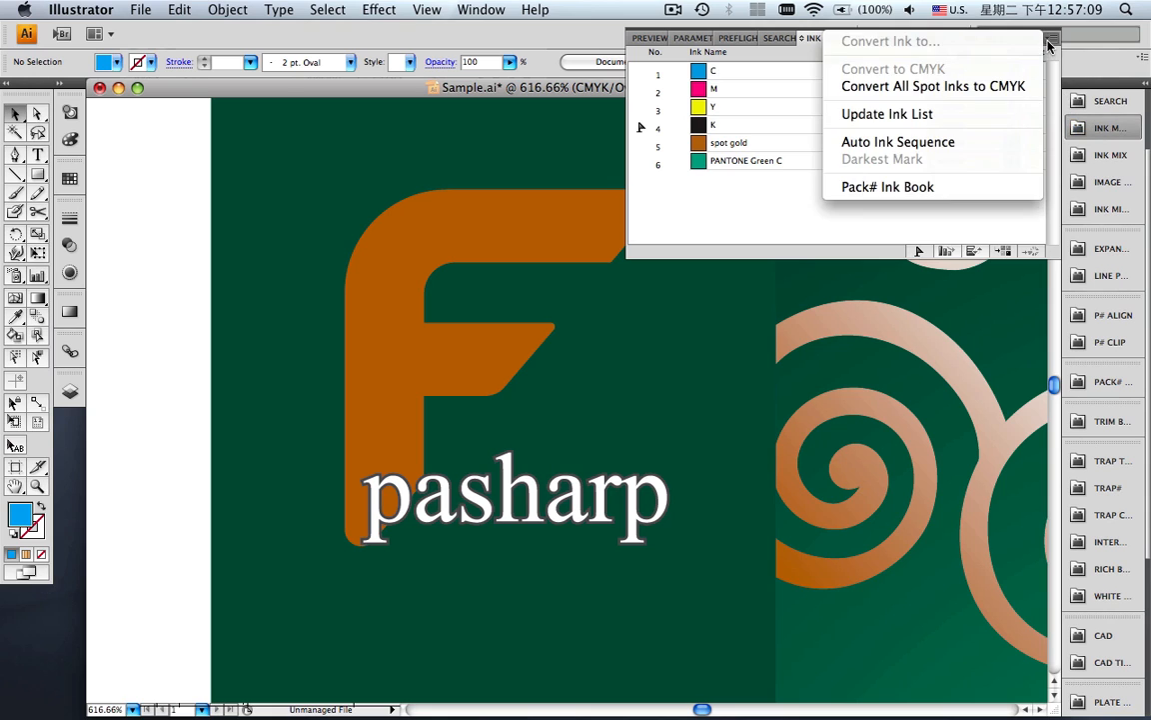
left_click(976, 188)
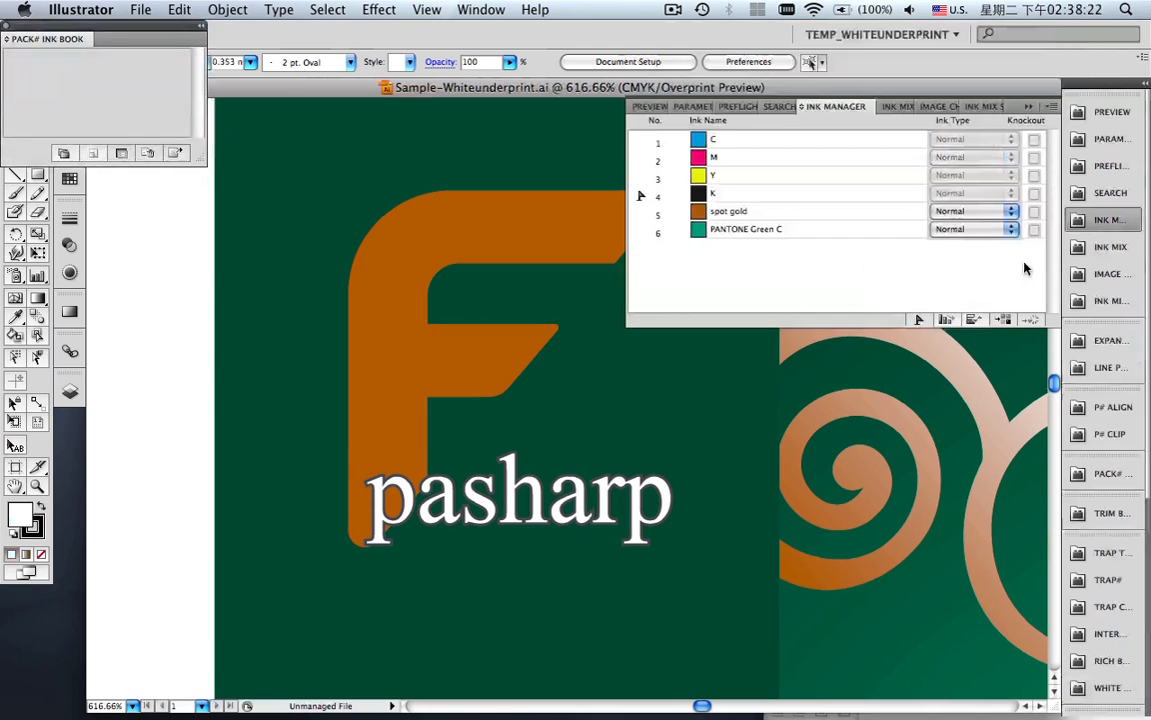
- Add PANTONE Red 032 C from the PANTONE Solid Coated library to the Pack# Ink Book and to the document's ink list
left_click(63, 153)
left_click(84, 179)
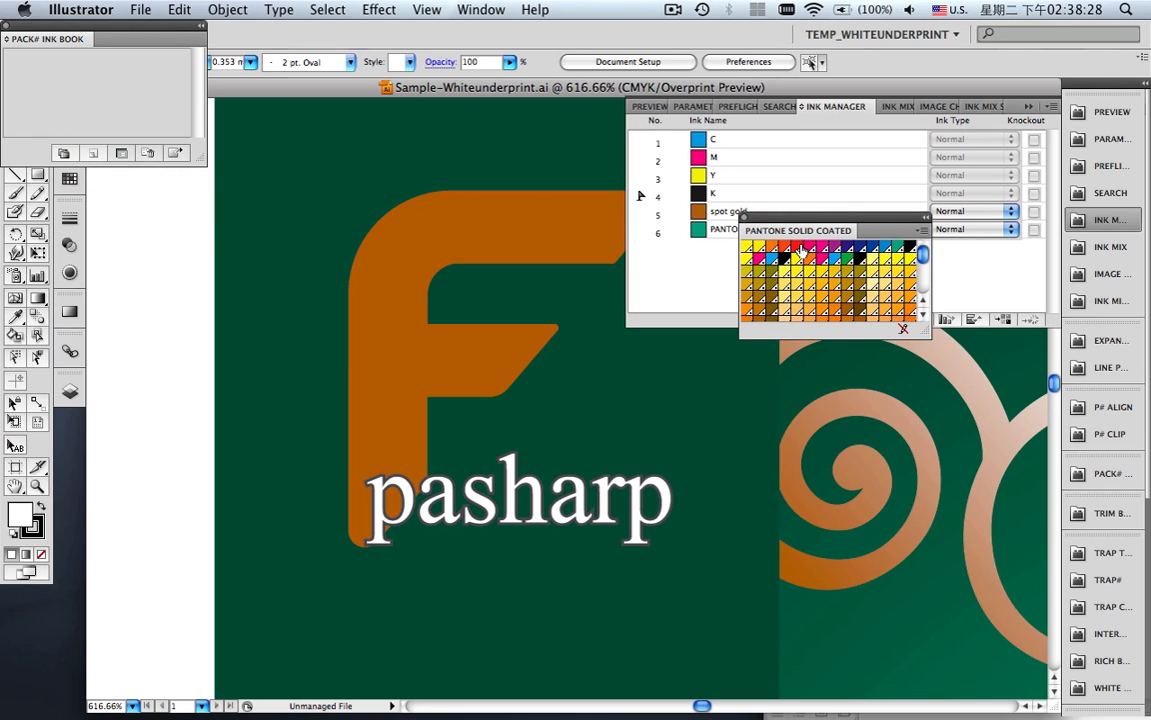
left_click(802, 251)
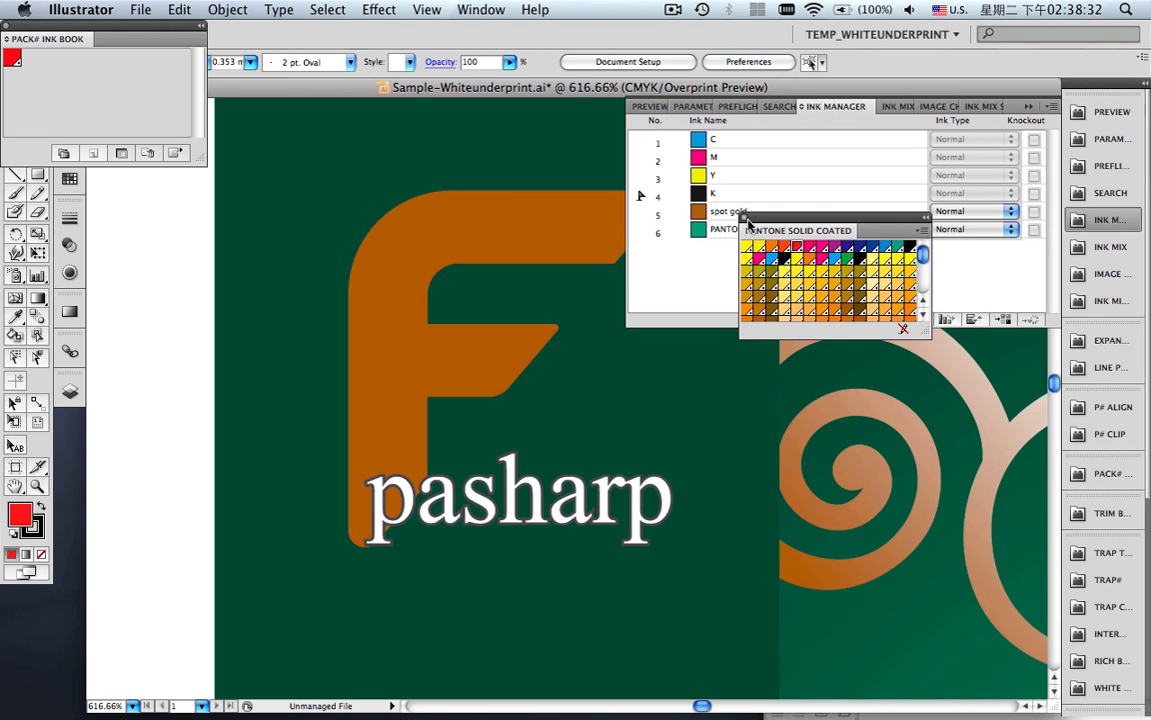
left_click(744, 218)
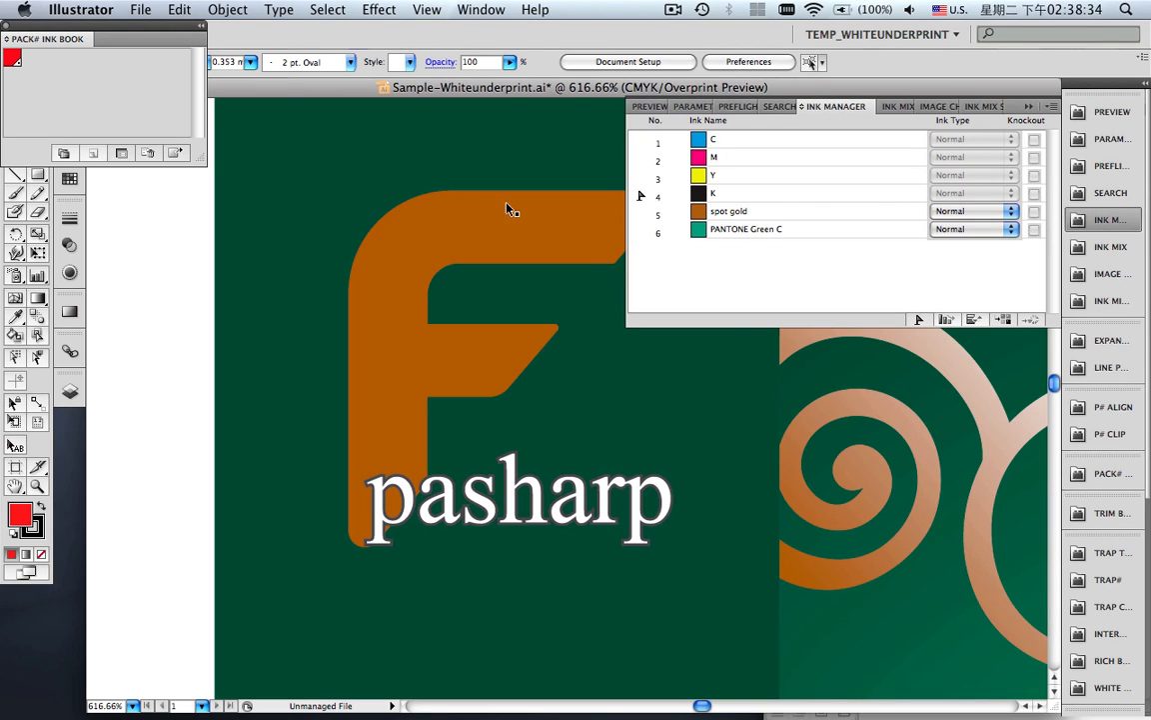
left_click(17, 64)
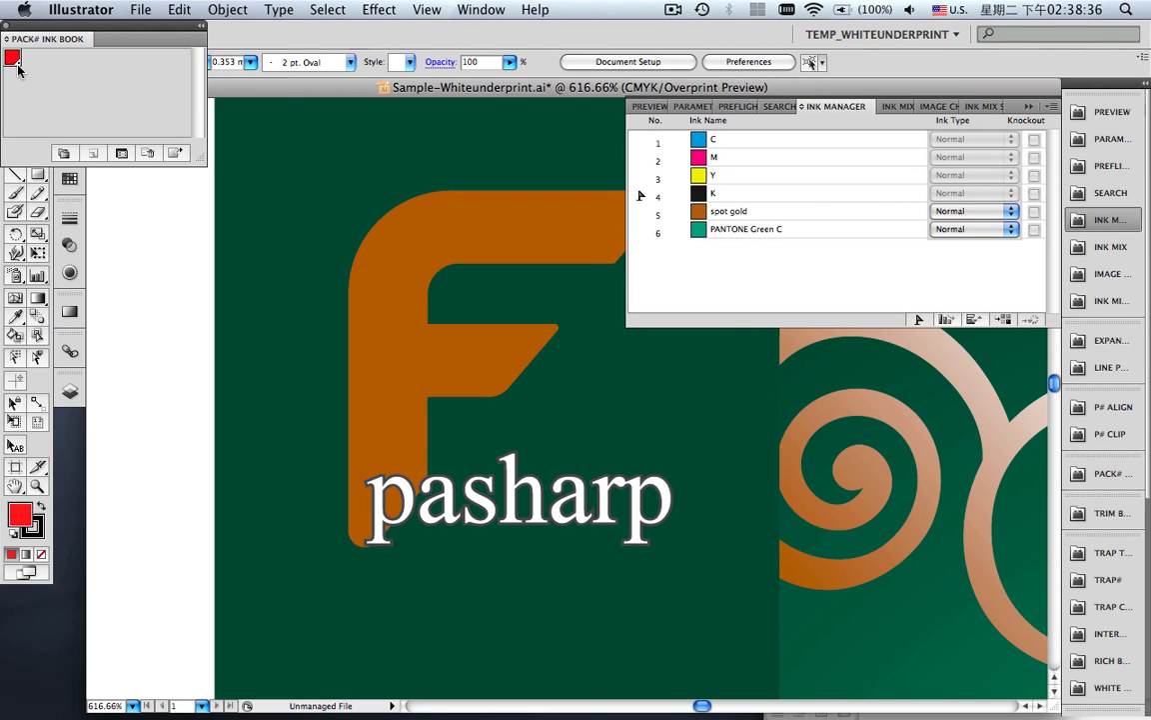
left_click(150, 152)
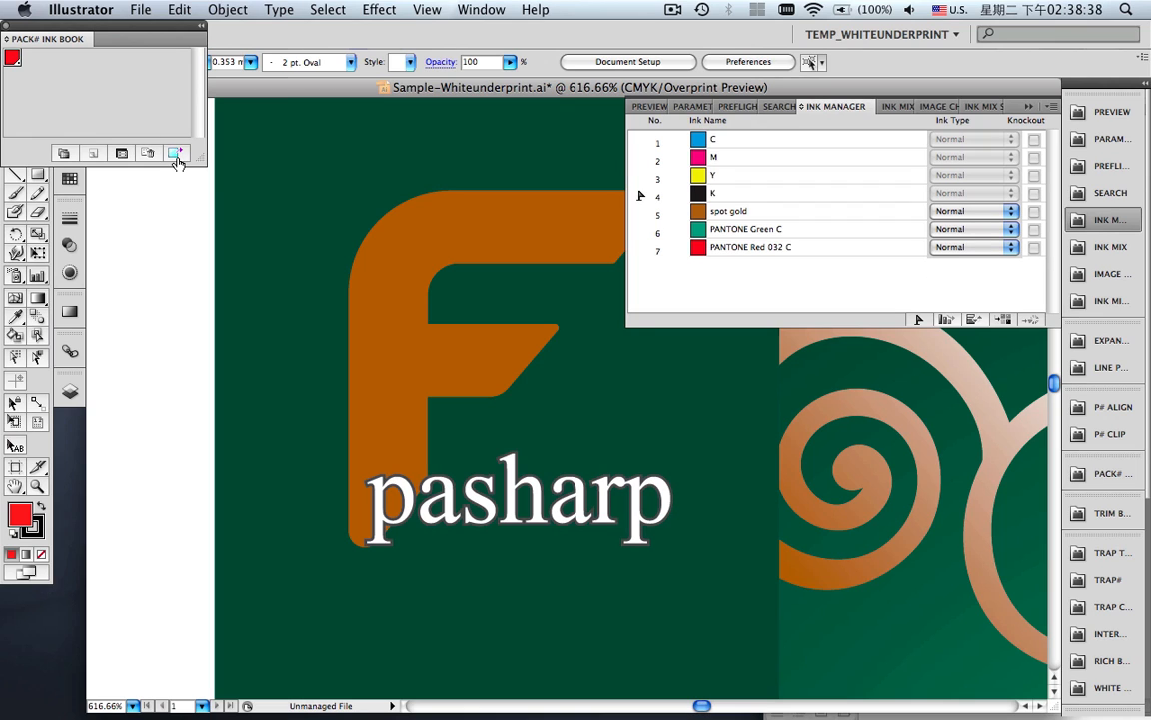
- Generate a white underprint for the F logo and pasharp lettering, using PANTONE Red 032 C as underprint ink and K as ignored ink
left_click(1102, 687)
key("super+a")
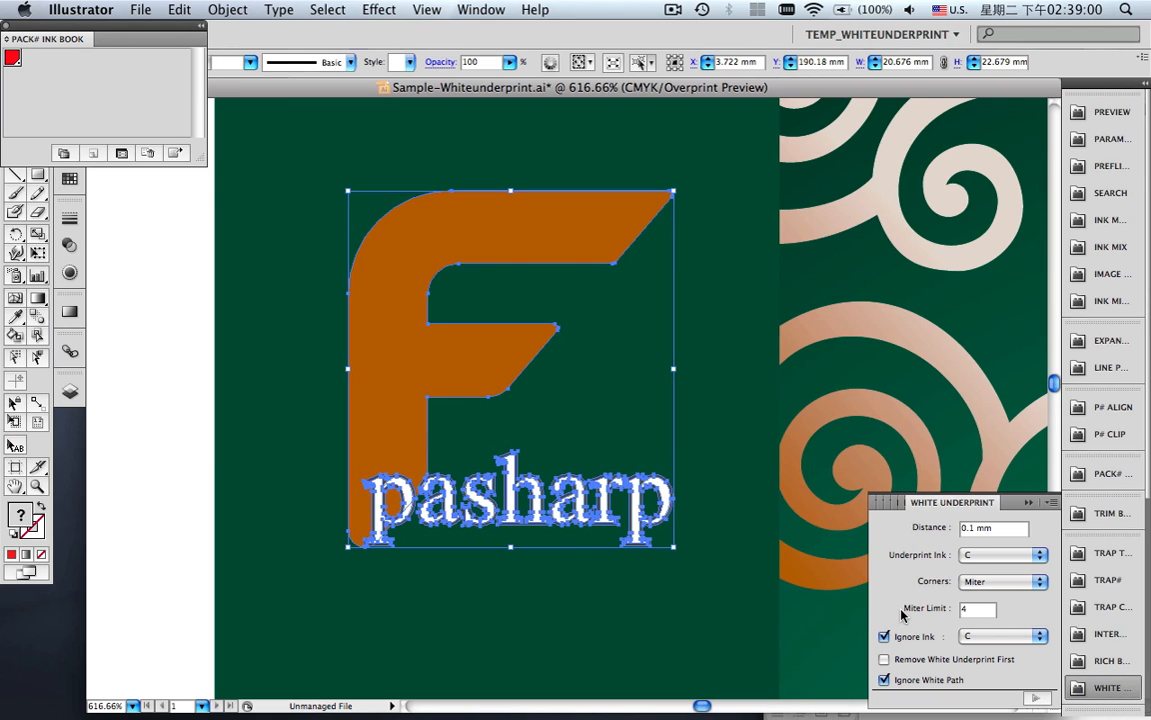
left_click(999, 555)
left_click(992, 623)
left_click(1015, 637)
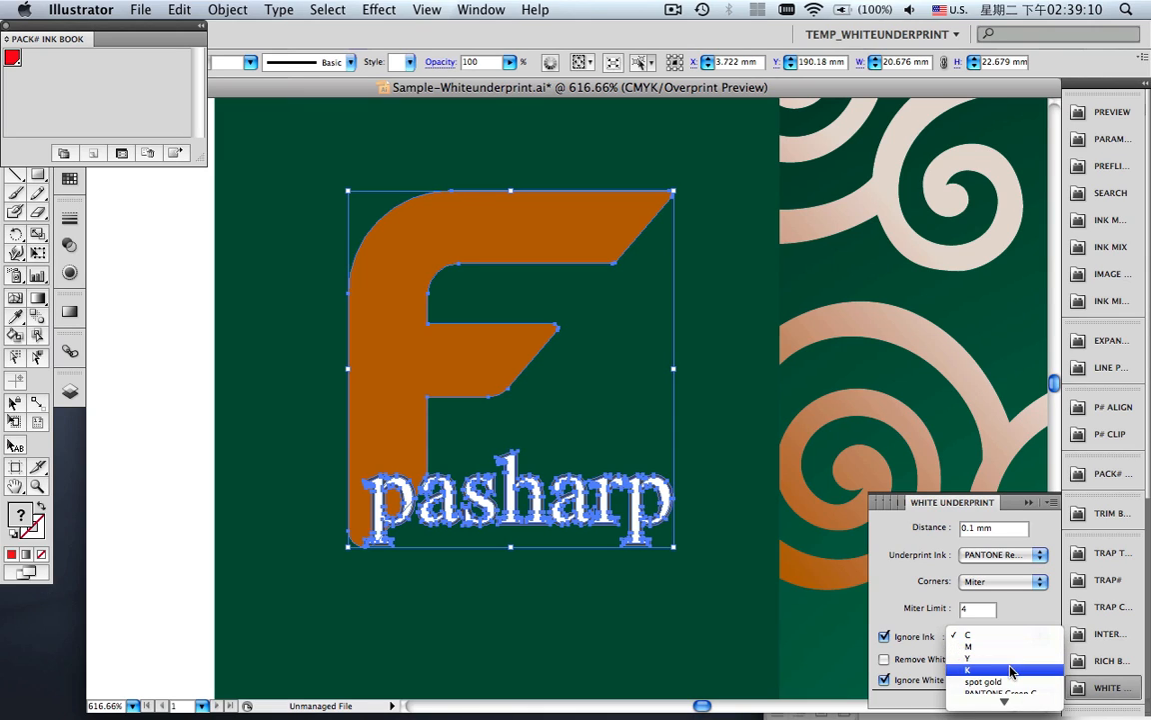
left_click(1010, 670)
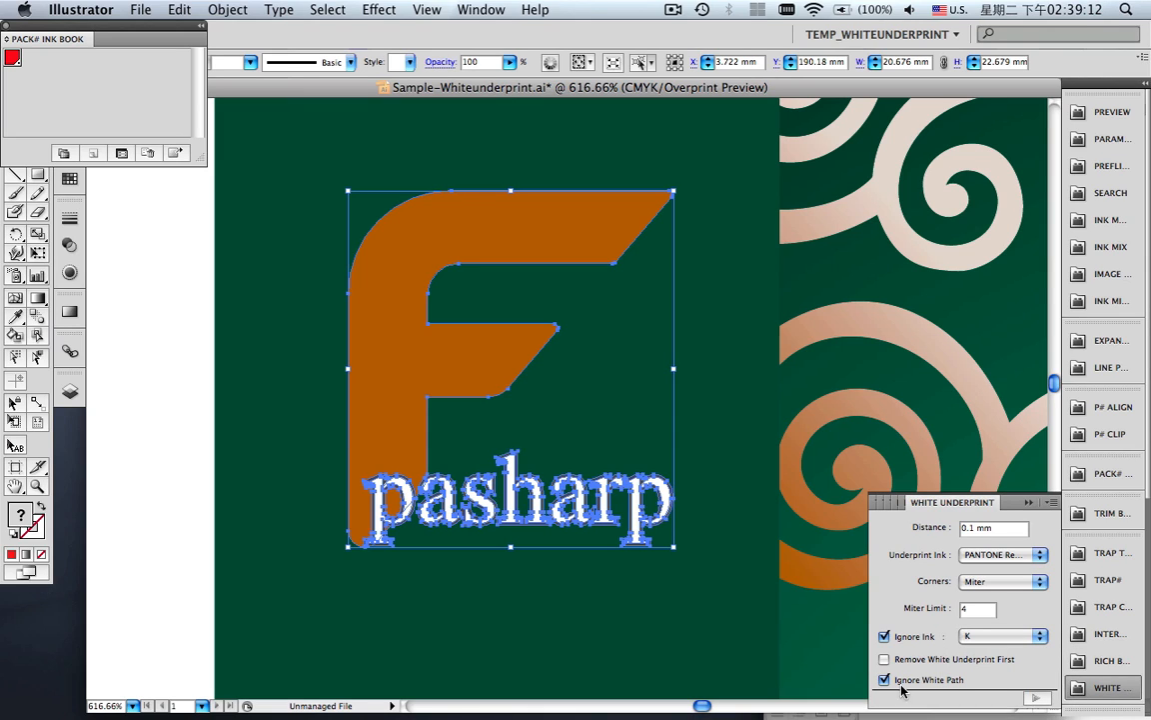
left_click(1038, 703)
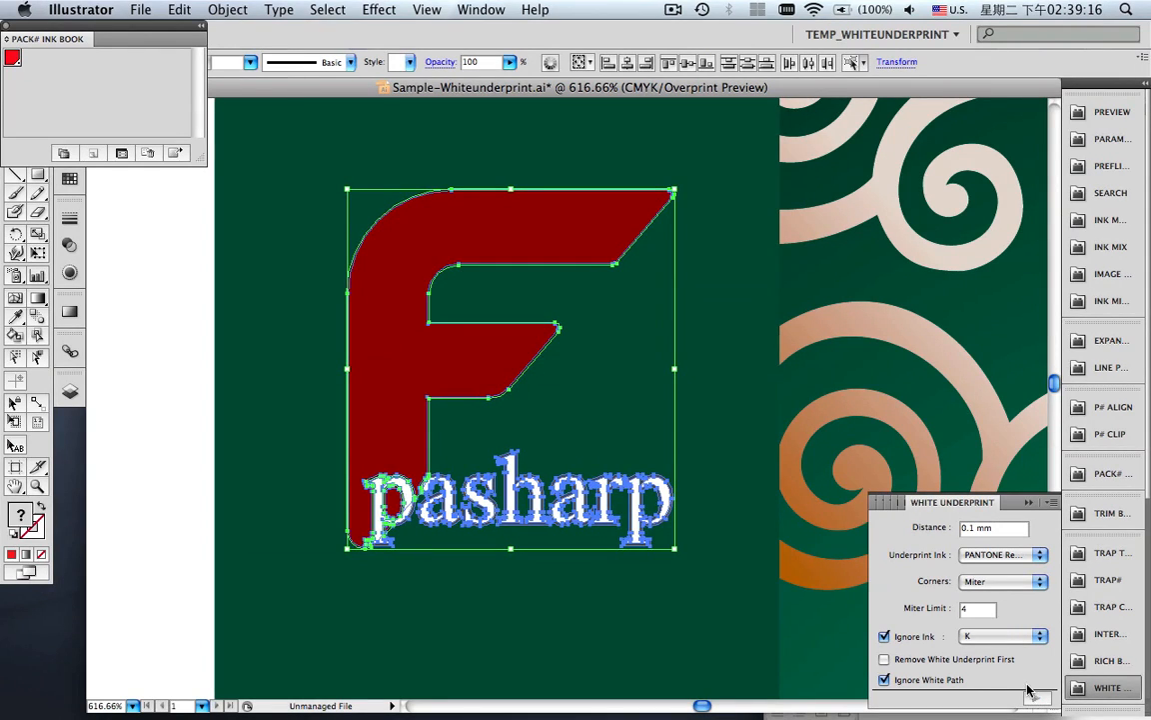
- Hide Layer 1 and examine the generated underprint shape on its own, with and without the transparency grid
left_click(70, 391)
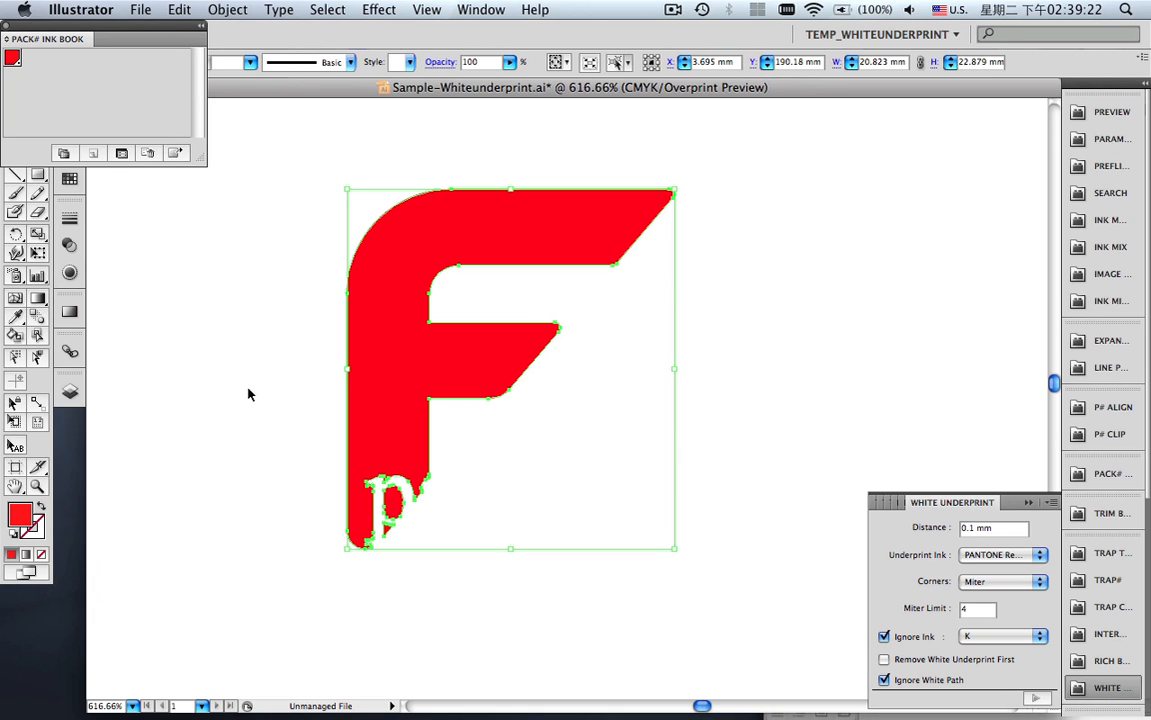
key("a")
left_click(249, 394)
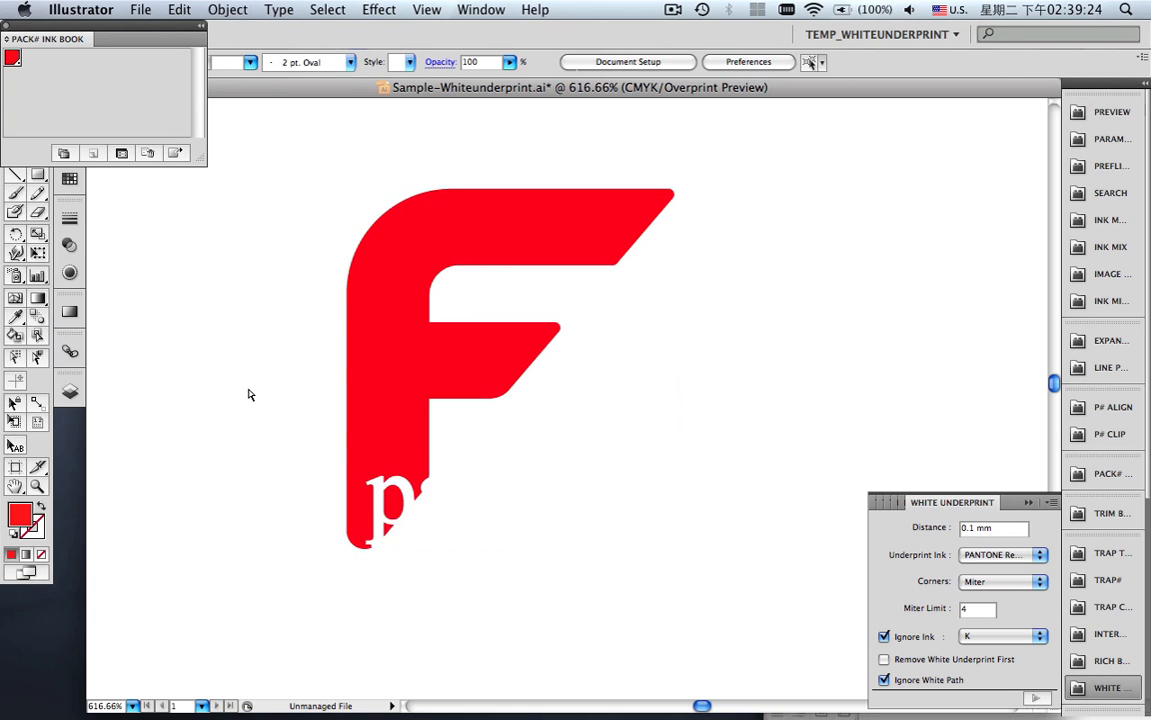
key("shift+super+d")
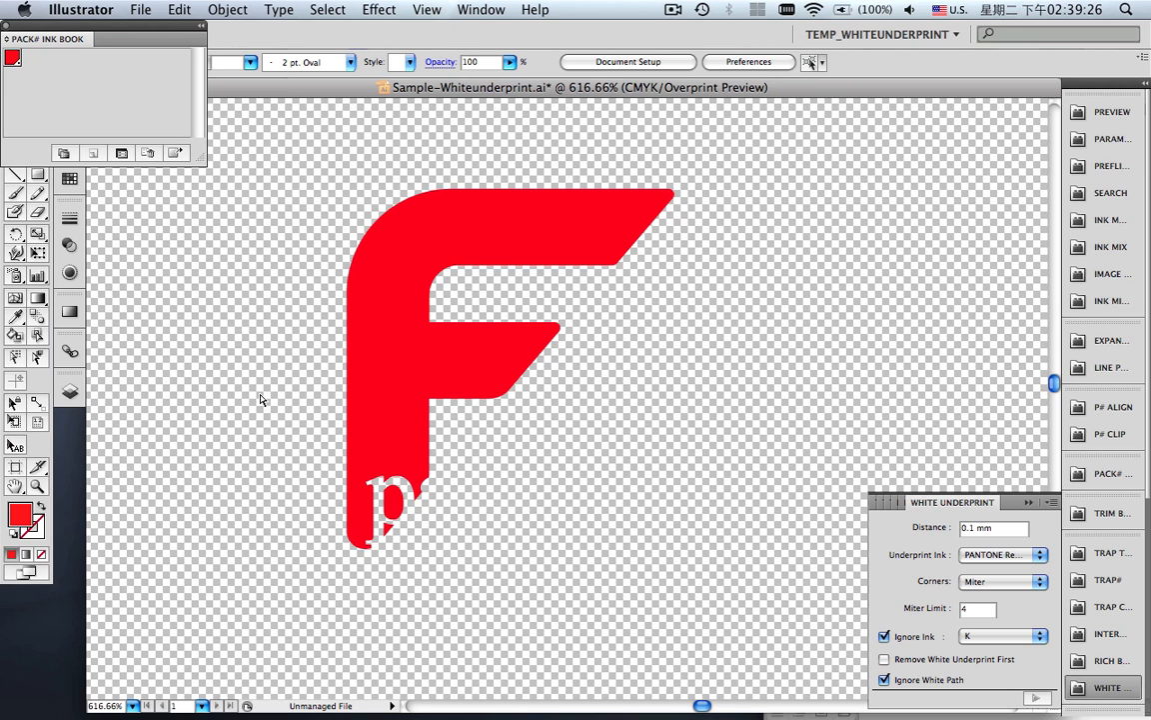
key("shift+super+d")
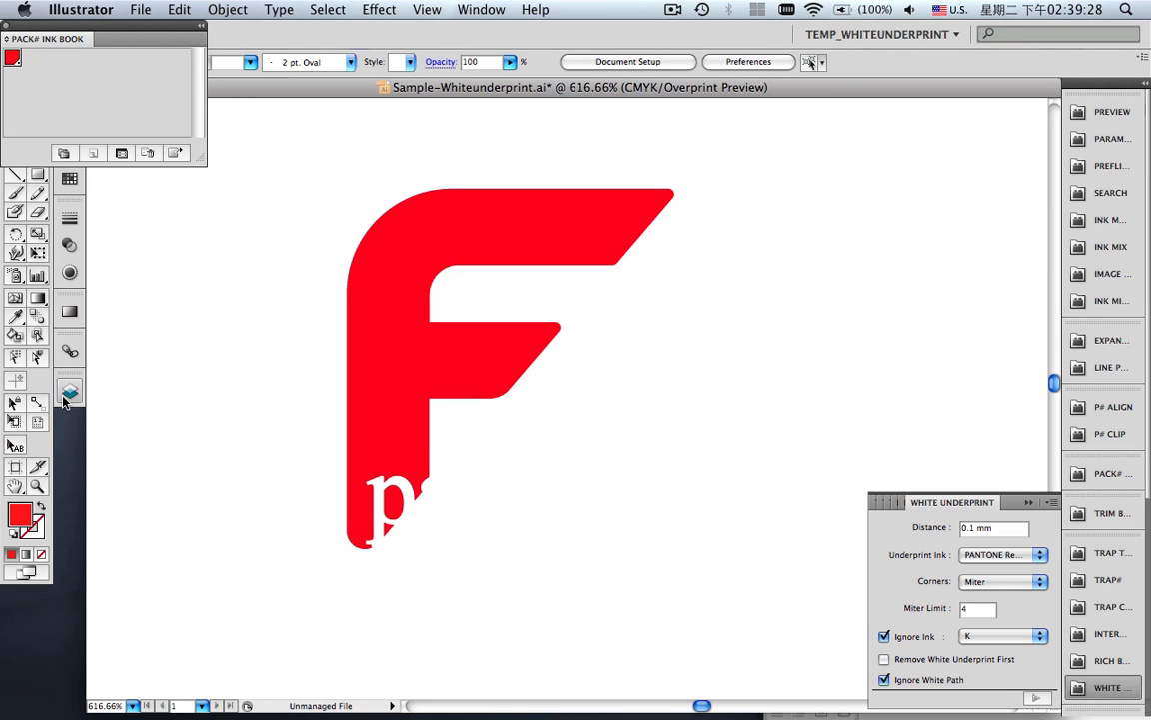
- Show Layer 1, hide the White Underprint layer, and close the underprint settings and the Pack# Ink Book
left_click(66, 395)
left_click(96, 439)
left_click(96, 403)
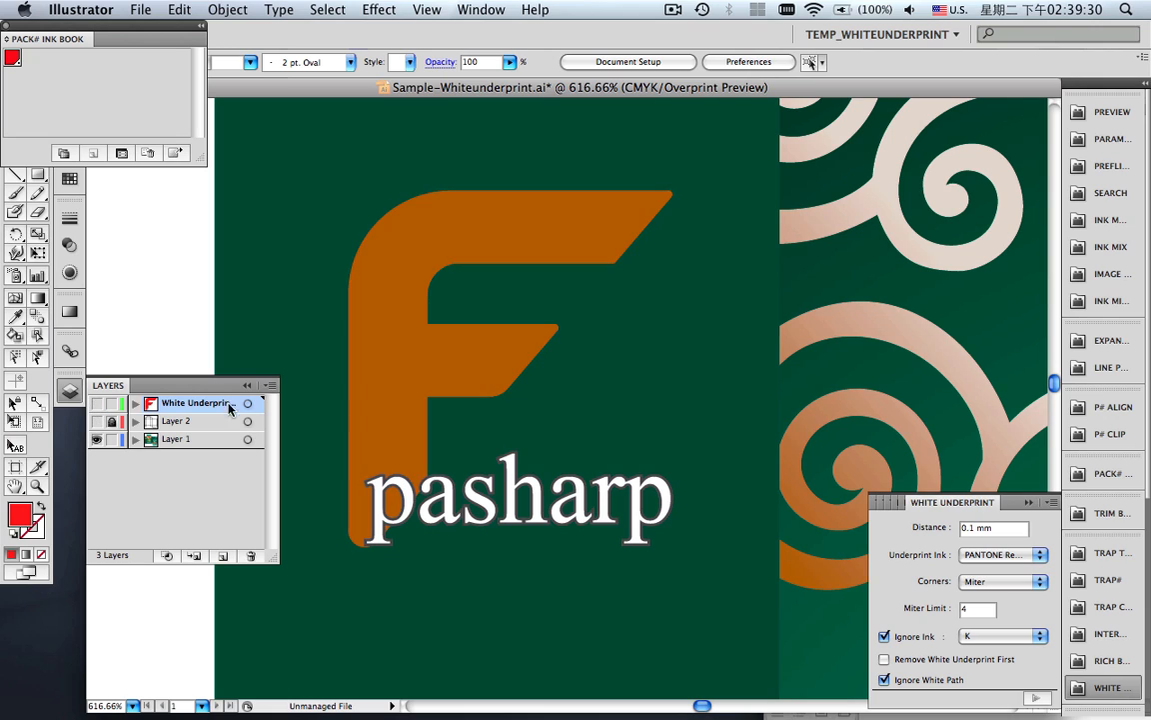
left_click(247, 386)
key("super+0")
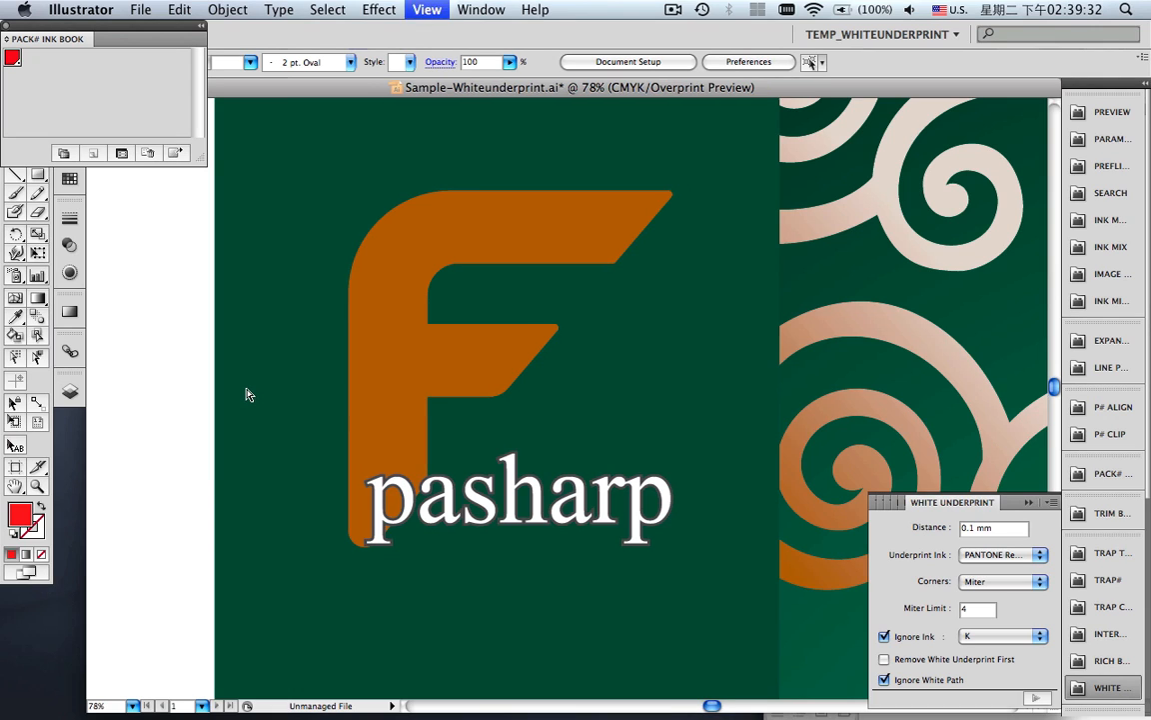
left_click(1029, 503)
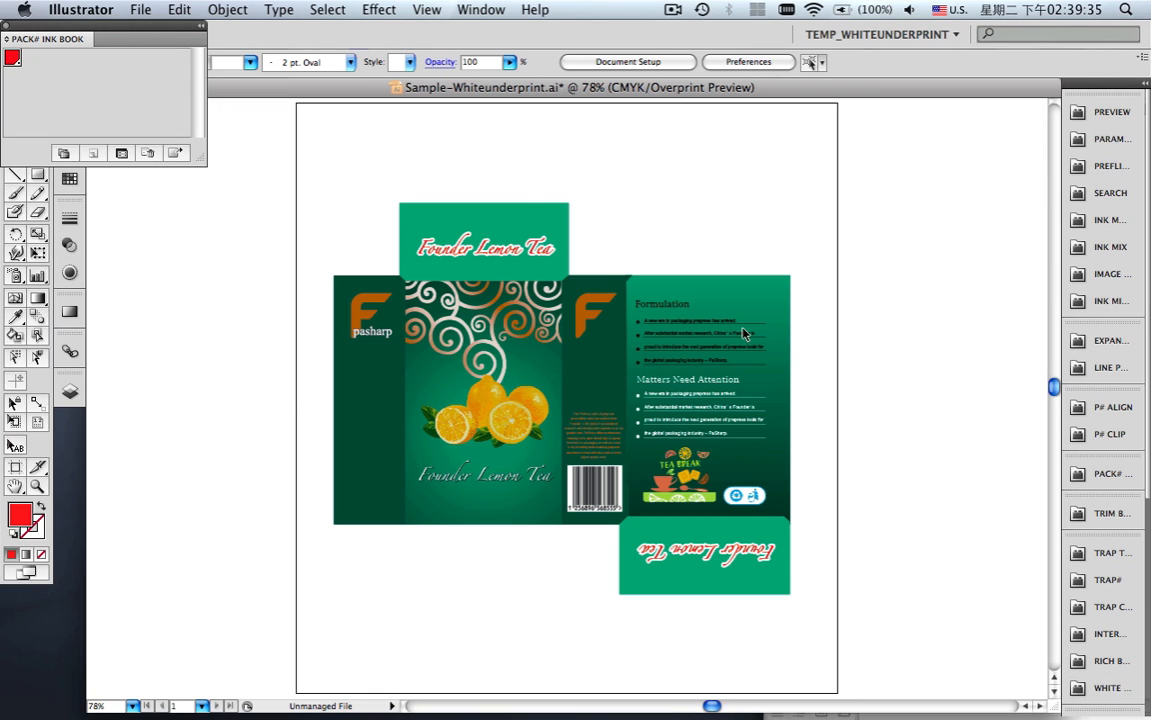
left_click(6, 26)
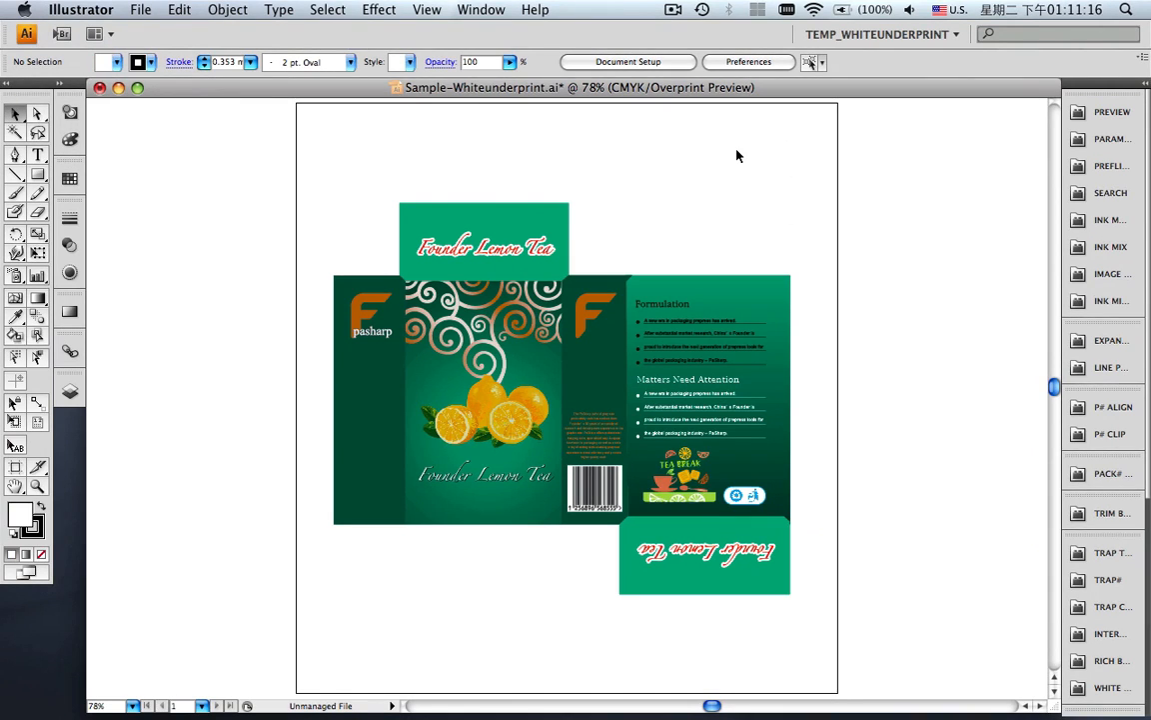
- Start a new trap ticket and review its trap settings, keepaway settings and color pair rules
left_click(1104, 551)
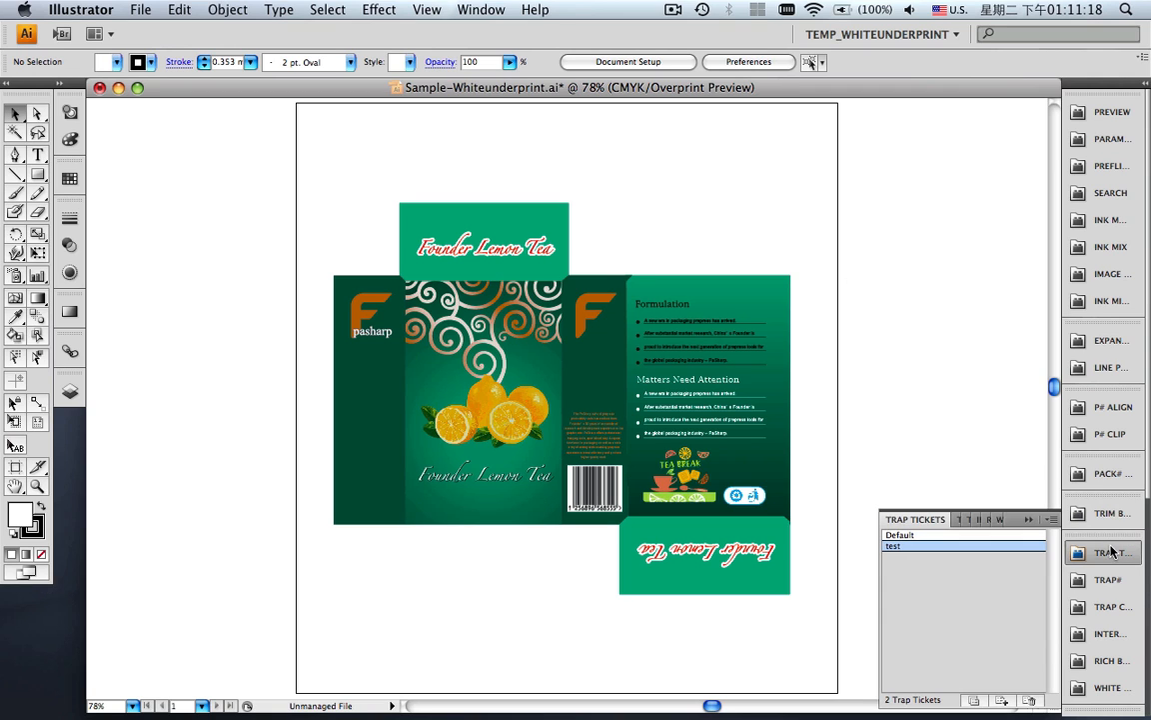
left_click(1050, 518)
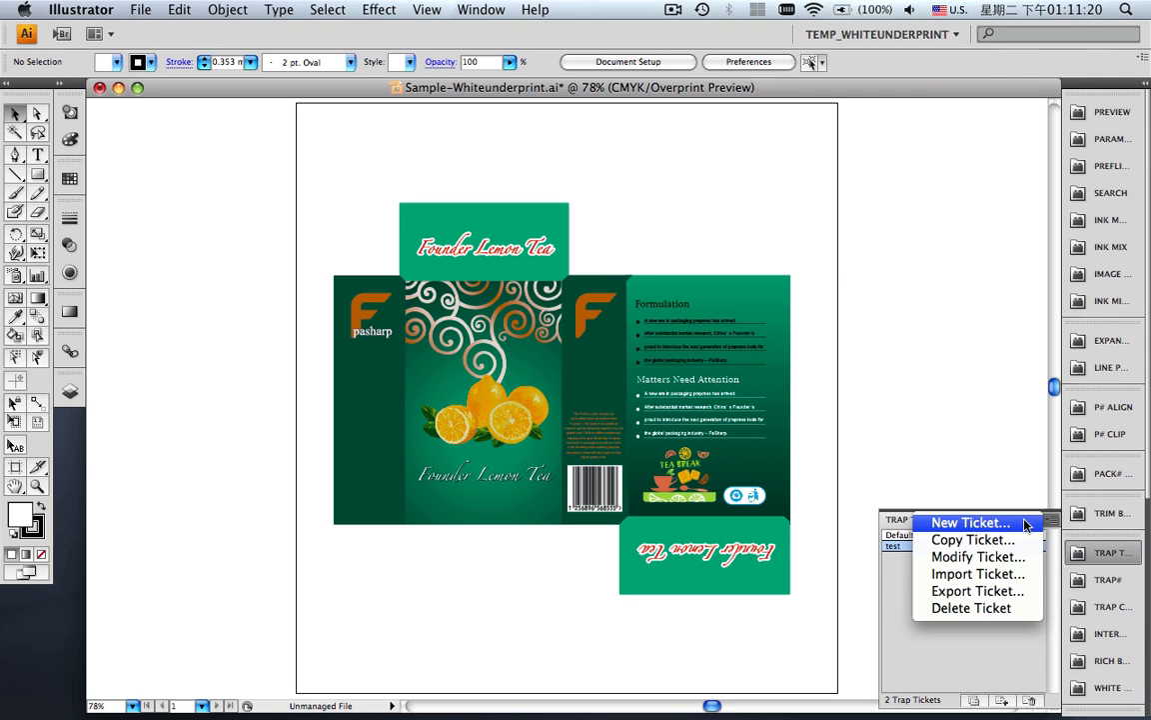
left_click(1025, 521)
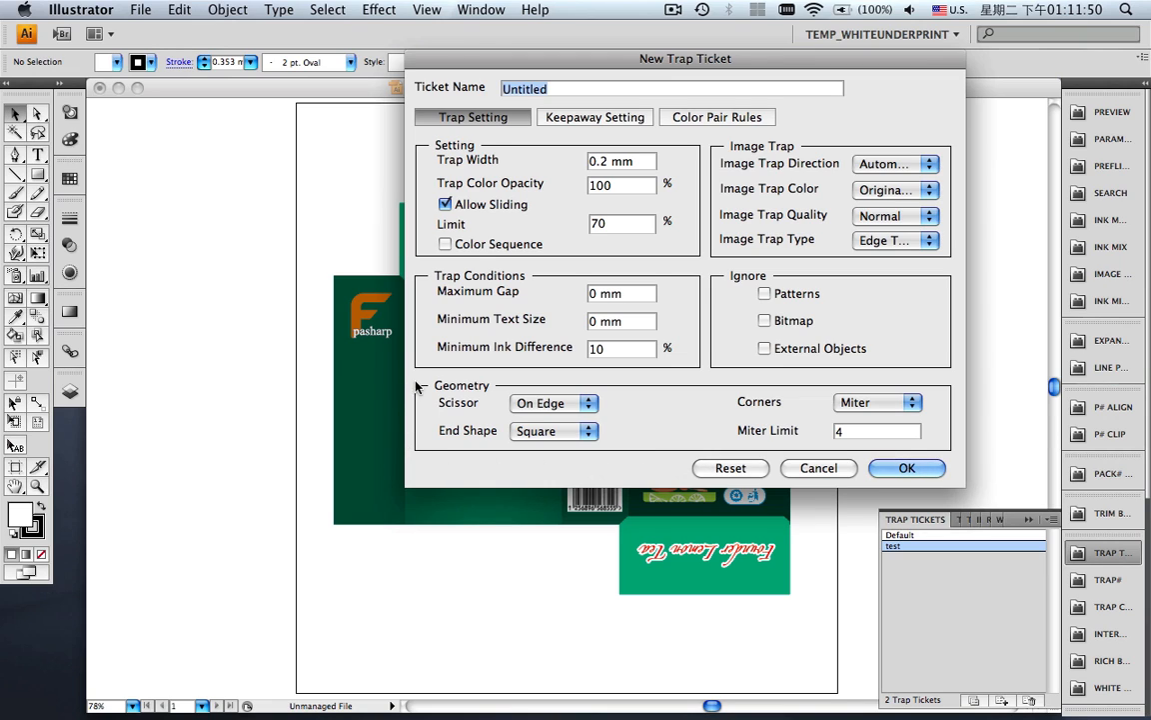
left_click(577, 118)
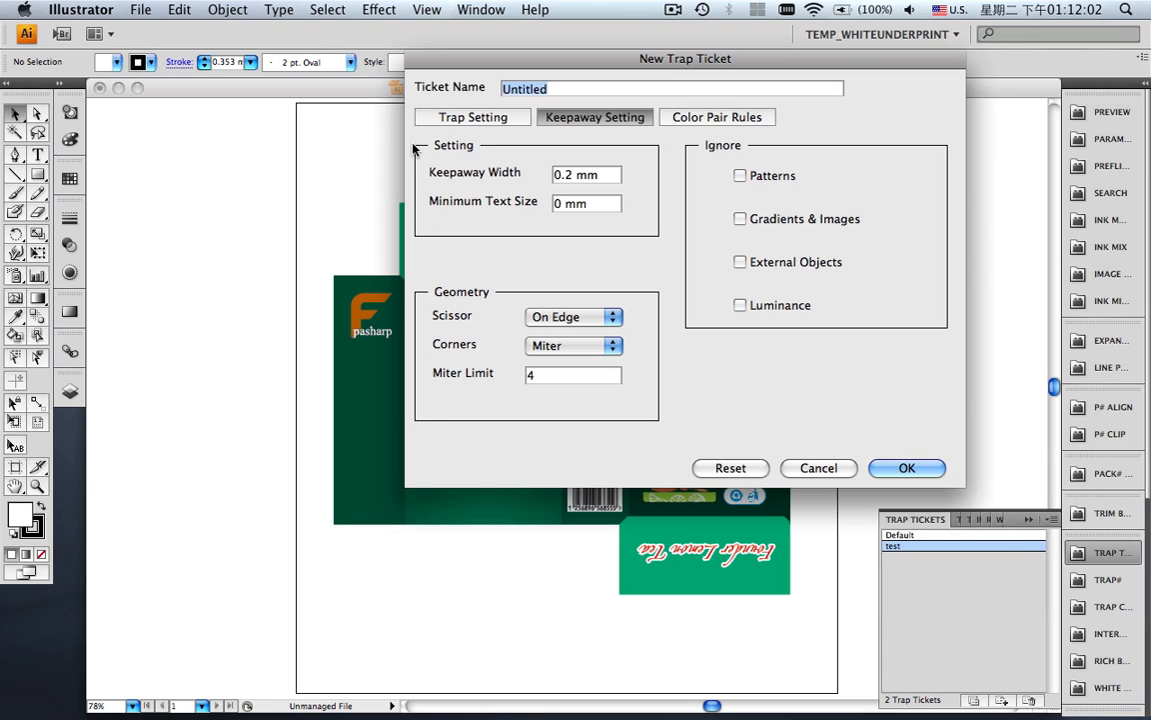
left_click(716, 122)
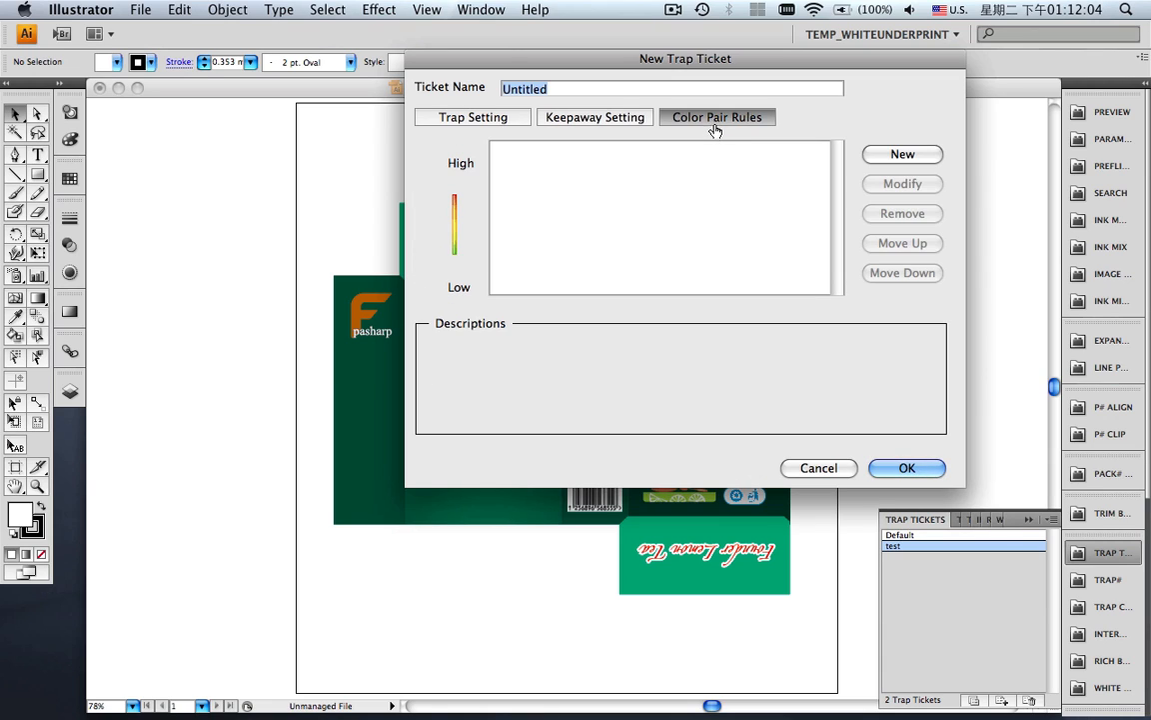
- Review the color types and trap actions available for a new color pair rule, then cancel the rule and the trap ticket
left_click(906, 155)
left_click(497, 156)
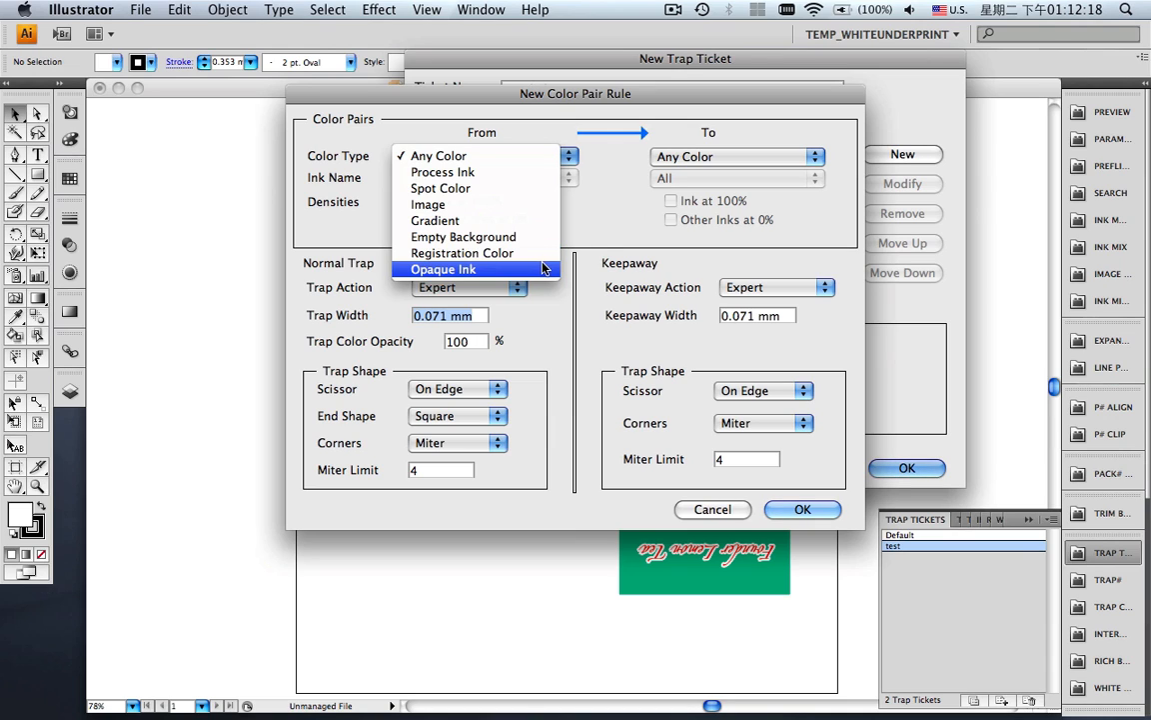
left_click(603, 232)
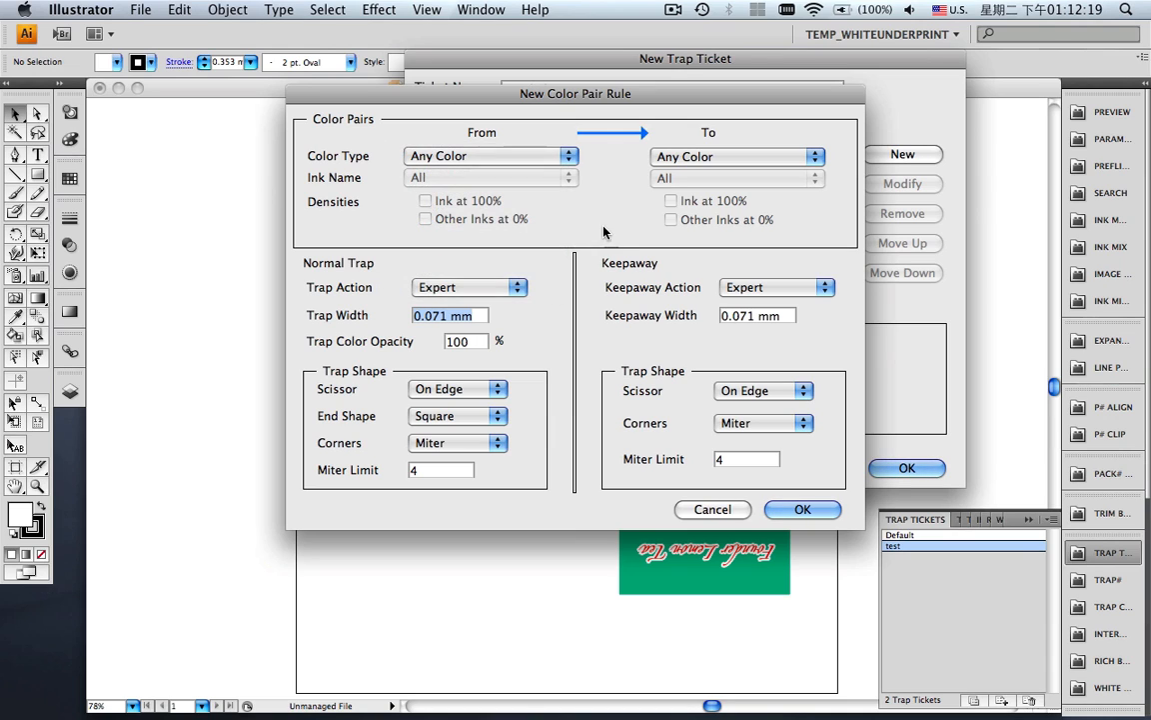
left_click(495, 289)
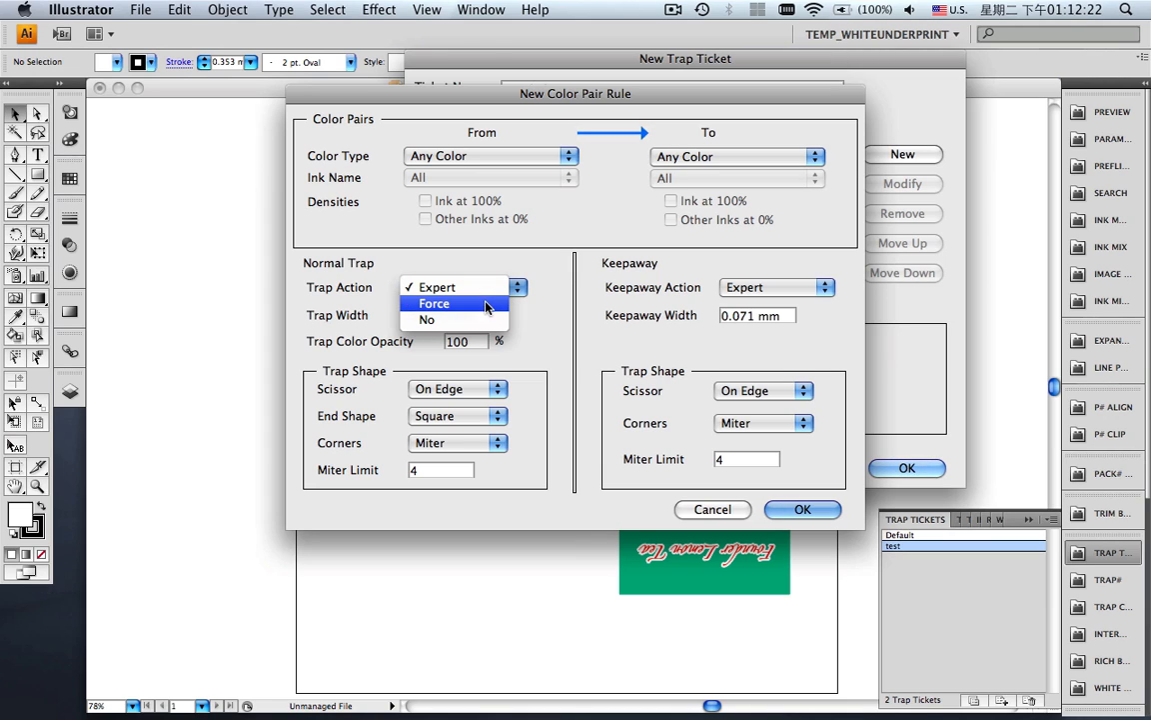
left_click(535, 318)
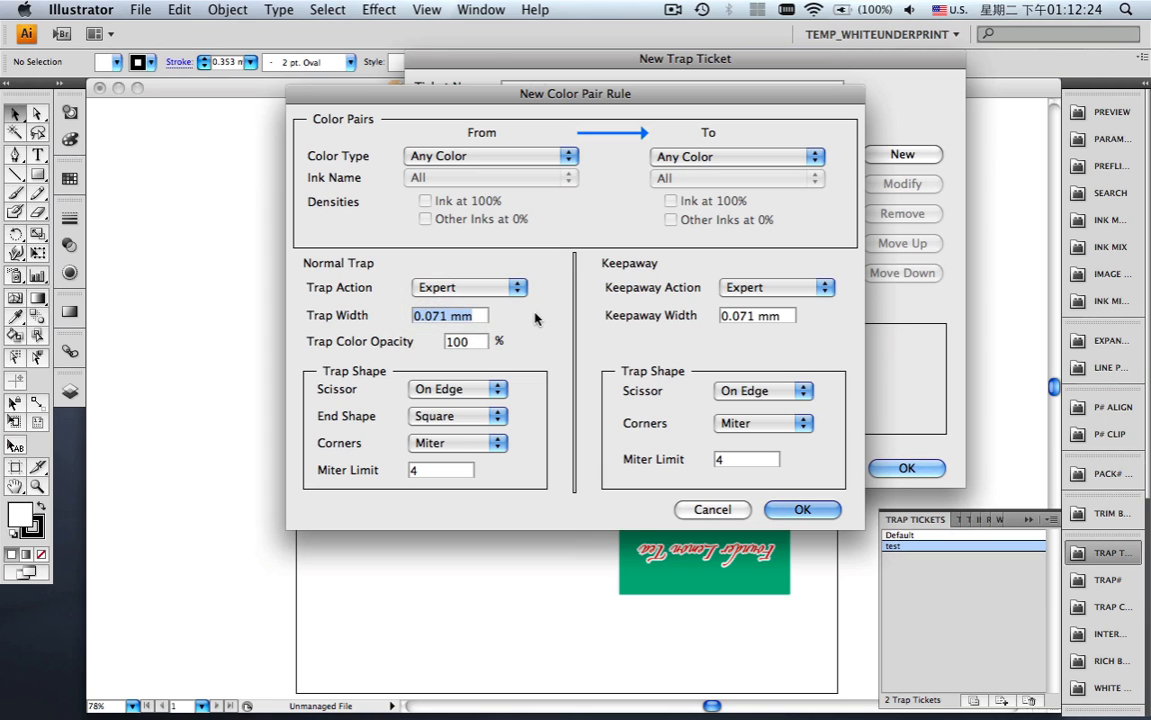
left_click(697, 512)
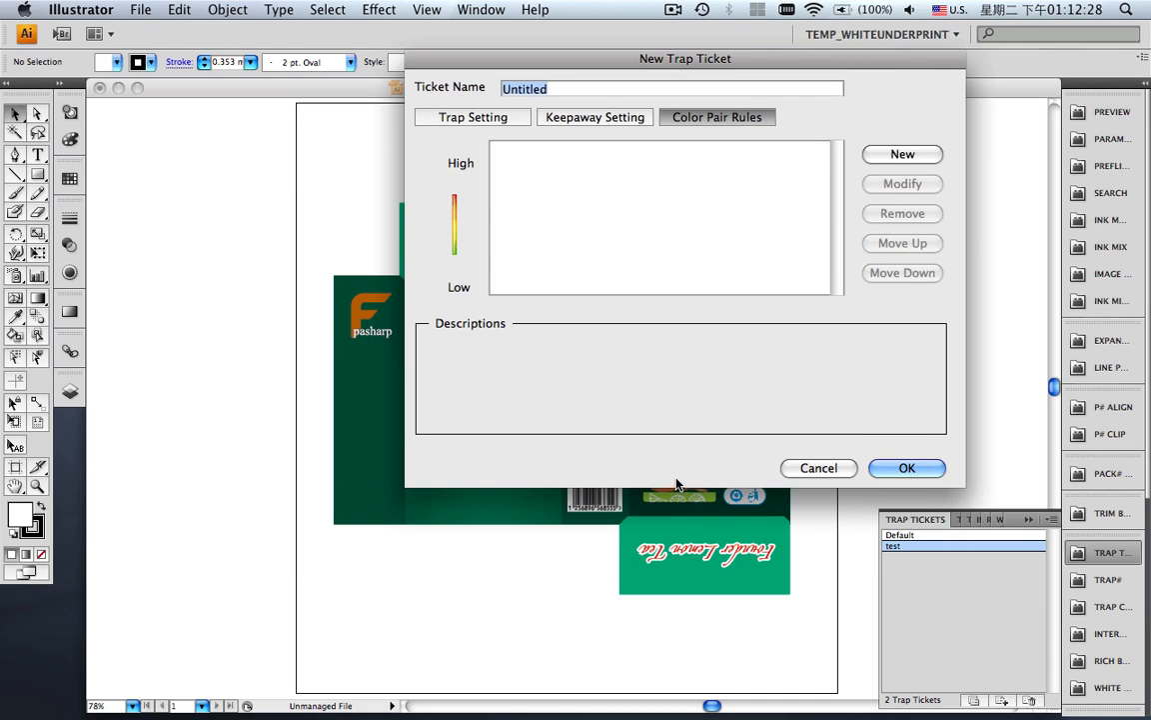
left_click(805, 474)
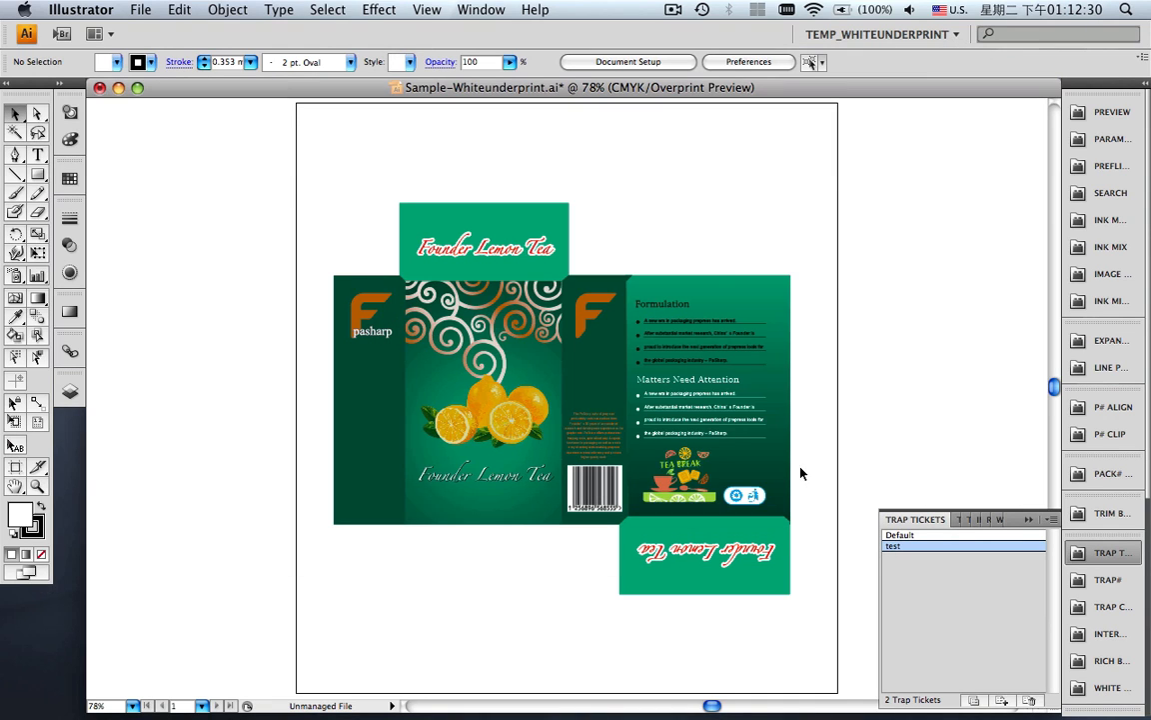
left_click(1024, 519)
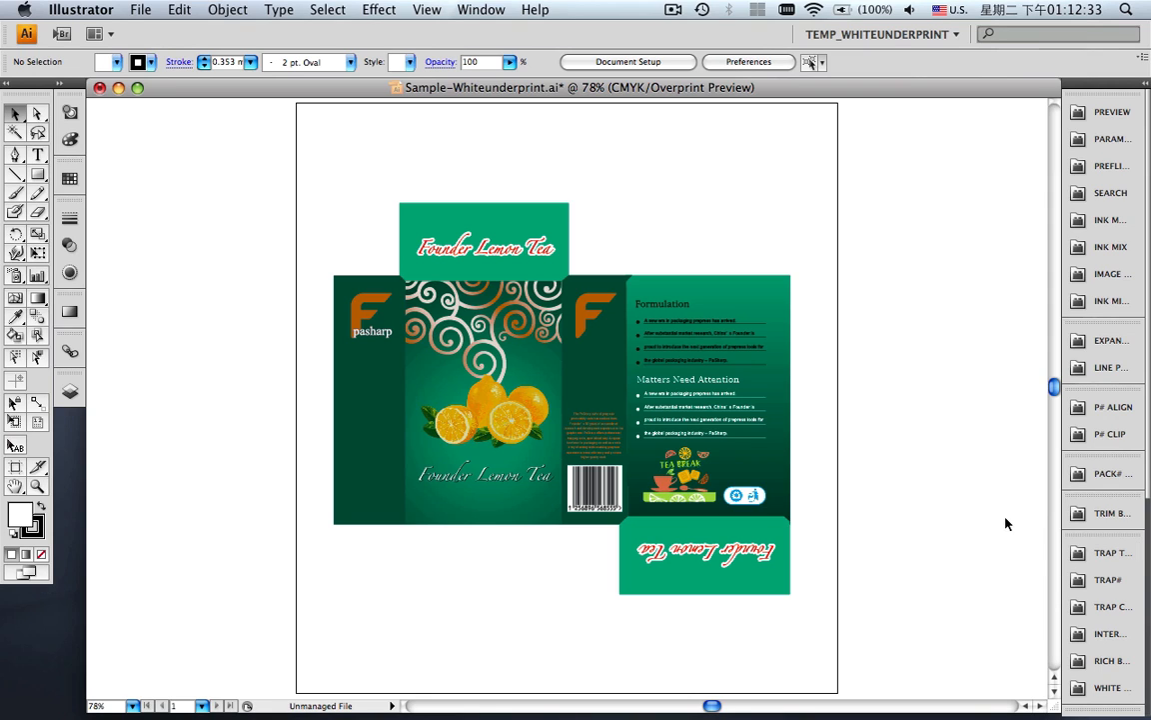
- Run automatic trapping on all objects of the carton using the test trap ticket
left_click(1107, 580)
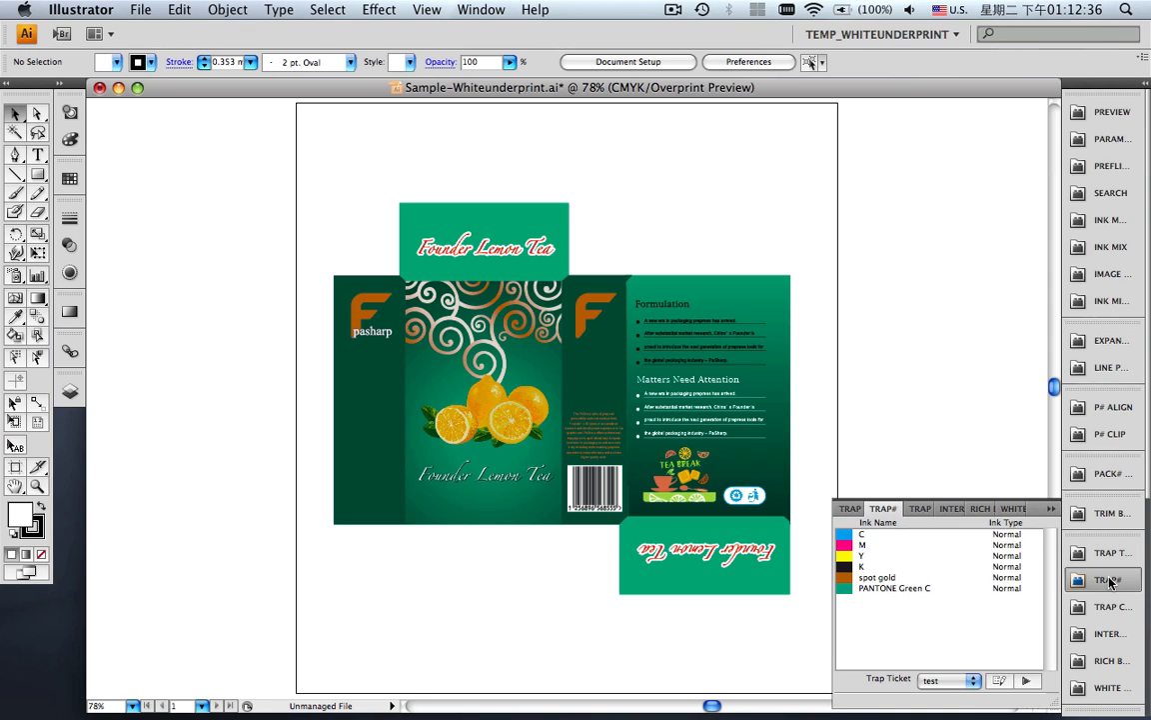
left_click(944, 681)
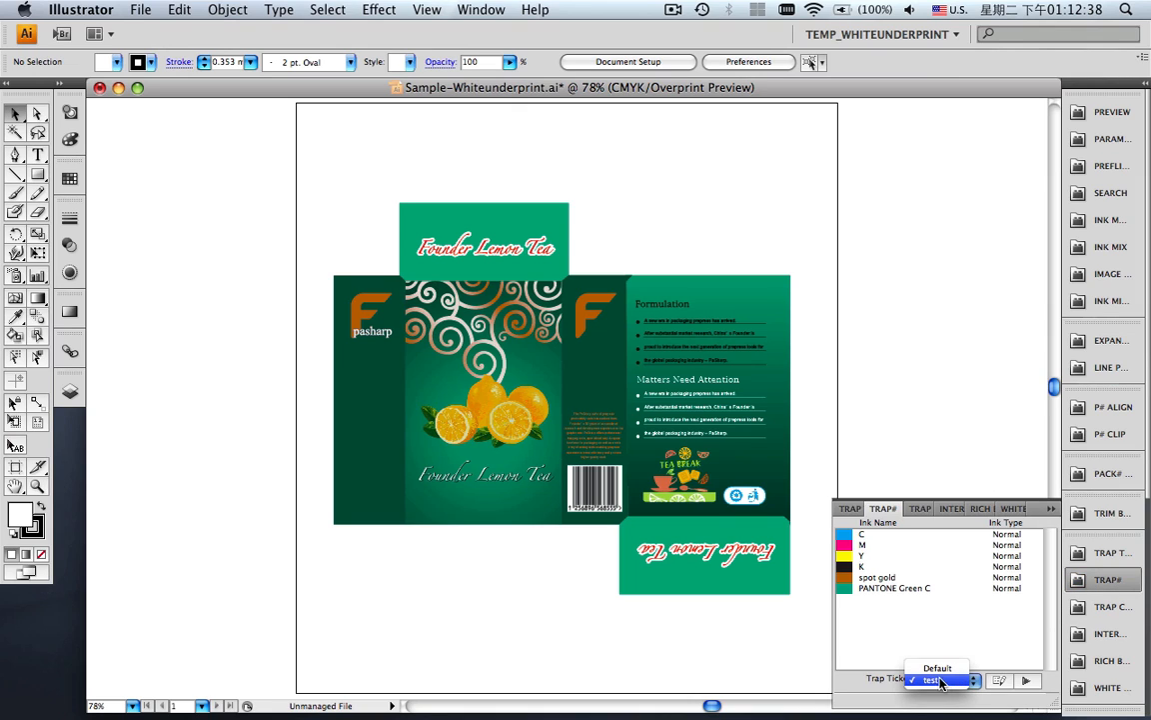
left_click(940, 681)
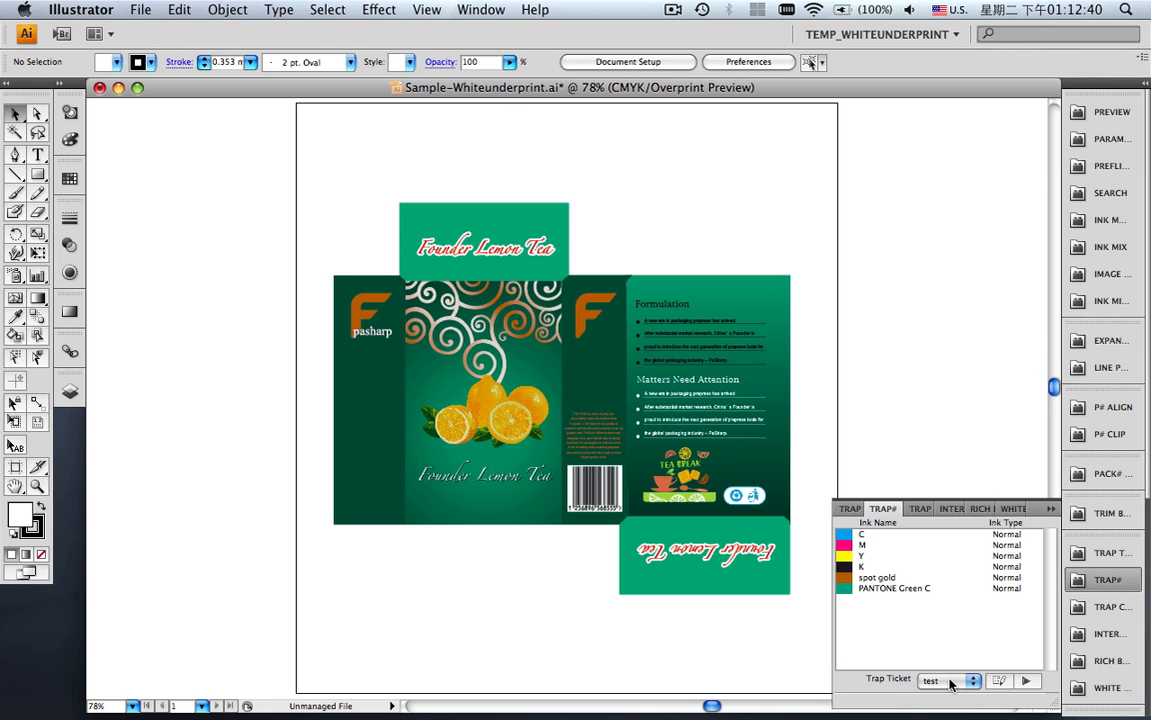
left_click(1036, 685)
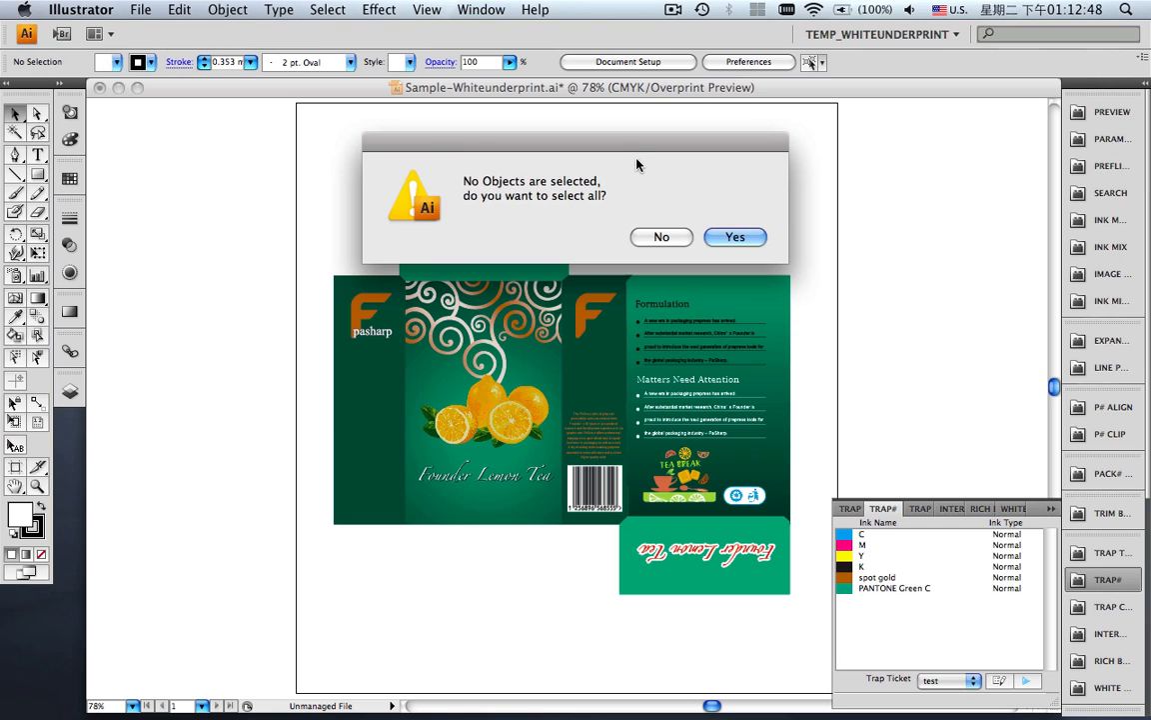
left_click(720, 235)
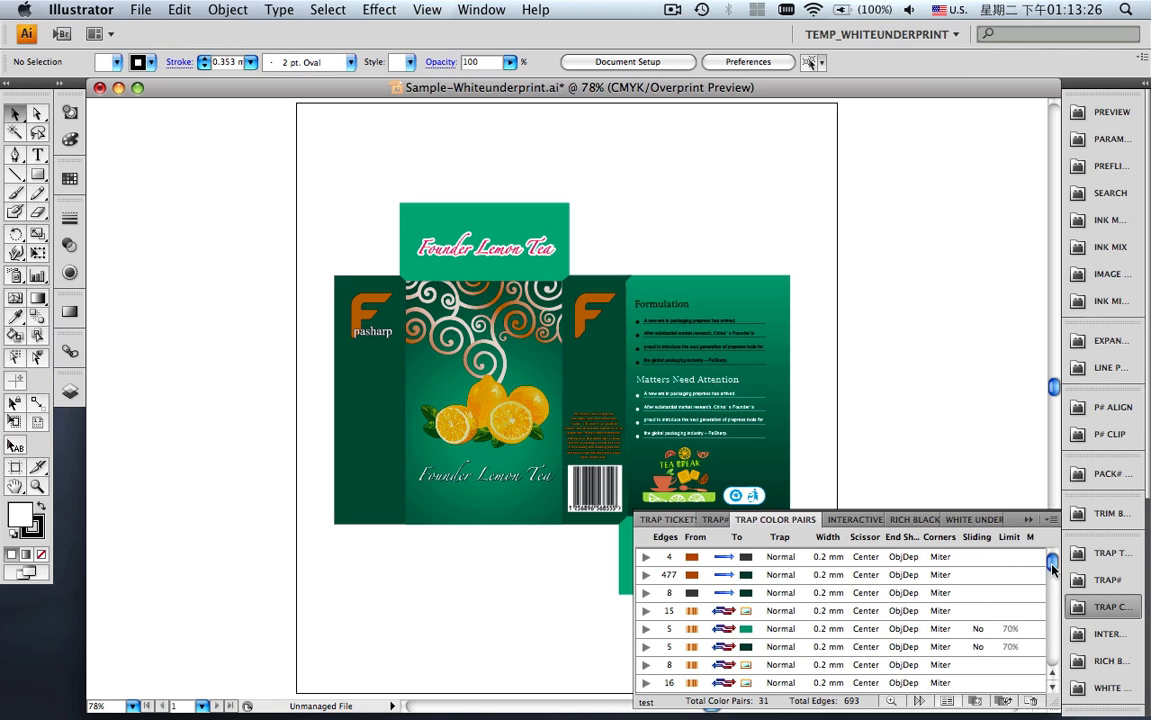
- Review the list of trap color pairs through to the keepaway entries, then check the document's layers
left_click_drag(1053, 563, 1054, 635)
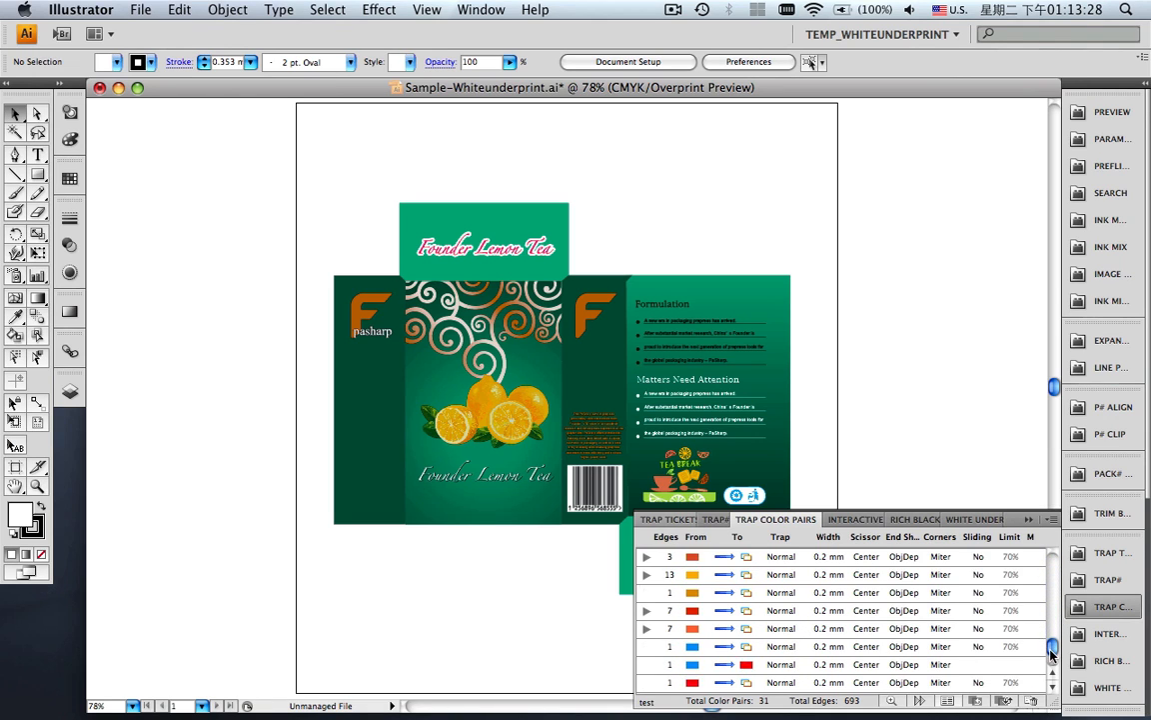
scroll(948, 588, "down", 3)
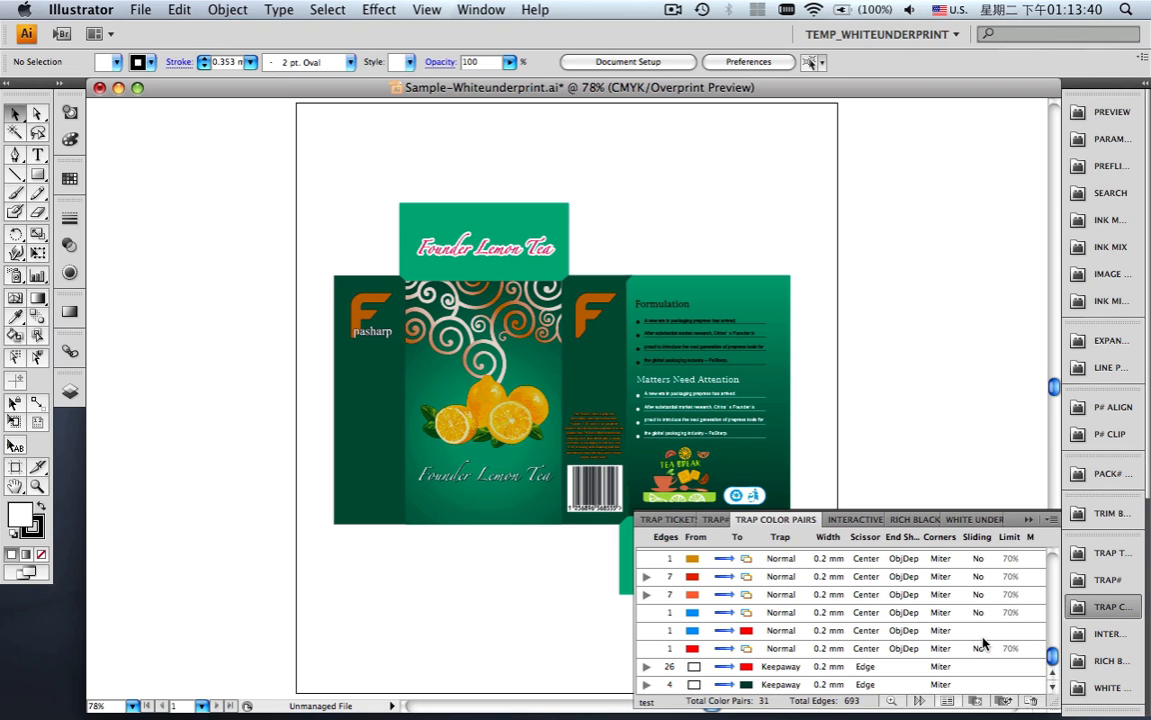
left_click(1025, 517)
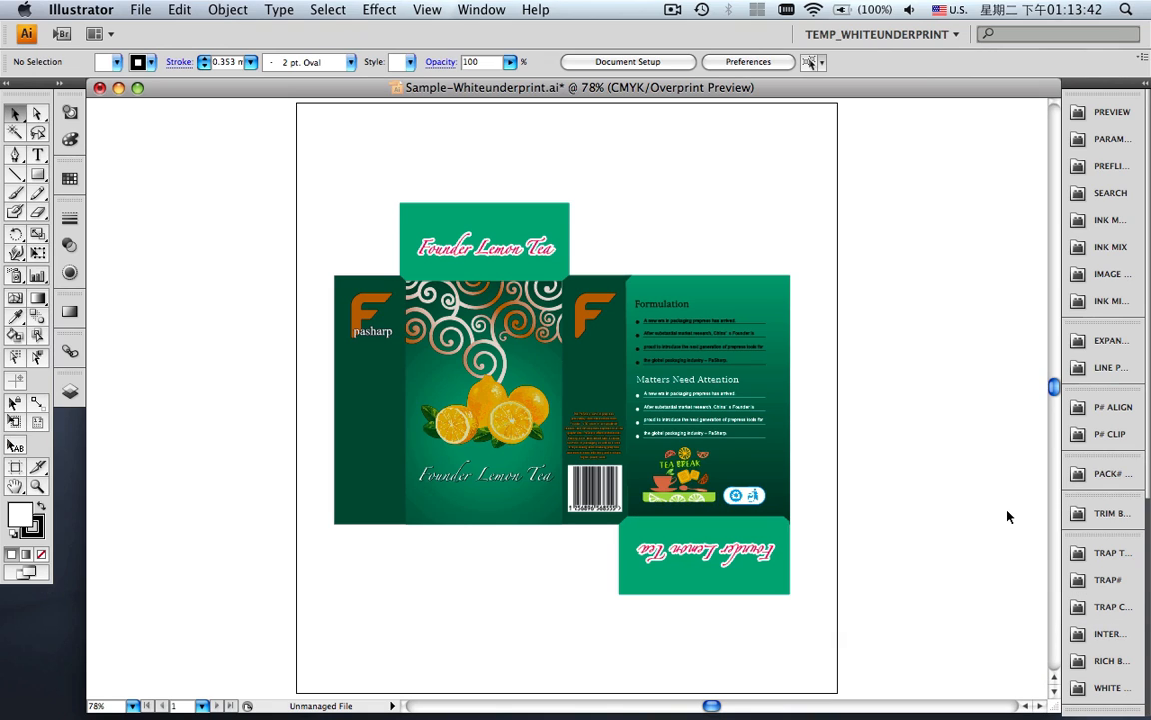
left_click(82, 389)
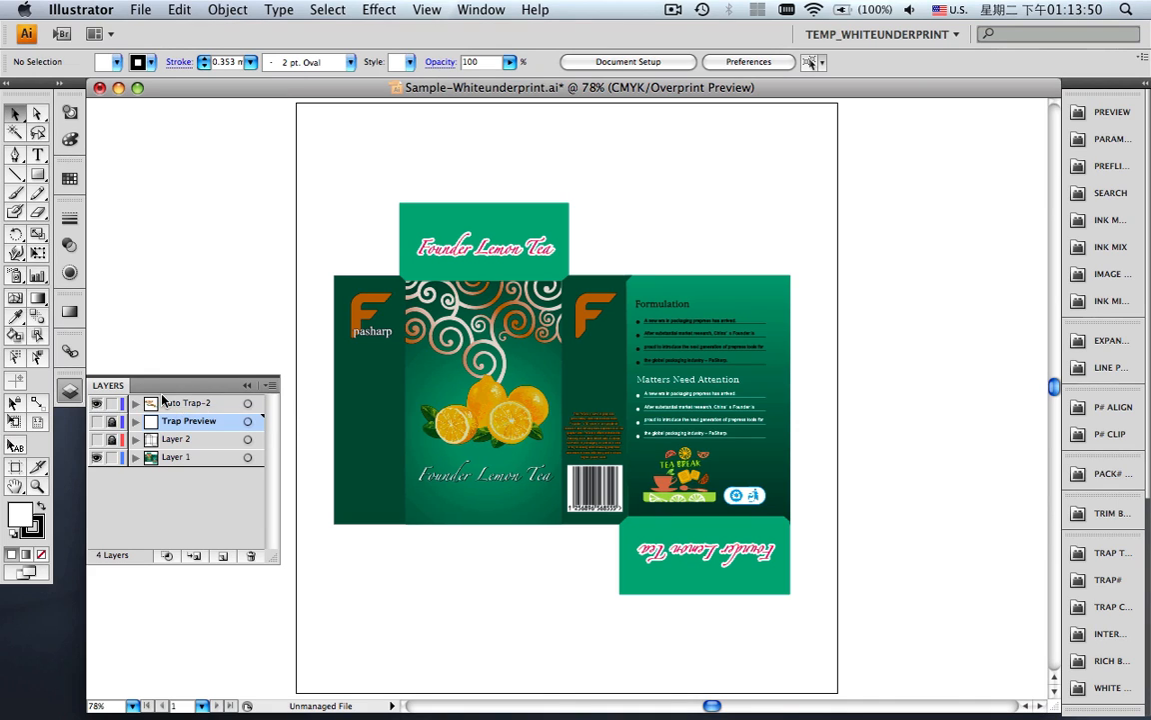
left_click(250, 387)
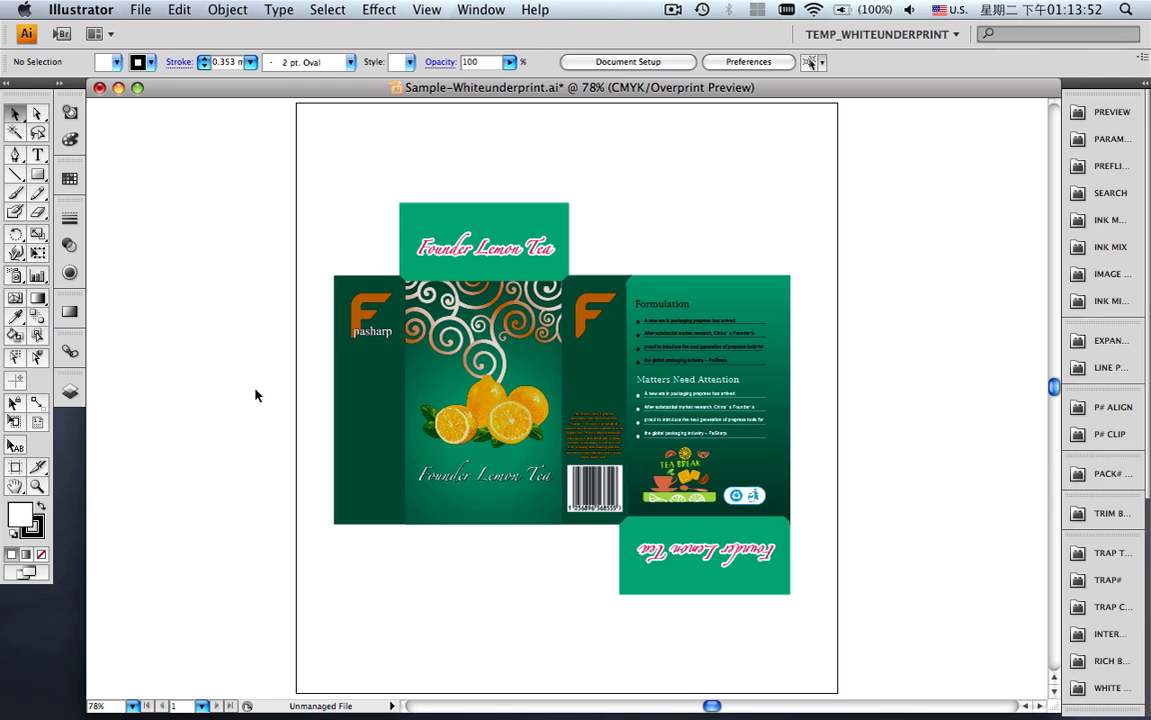
- Turn on Trap Preview and move its floating panel clear of the carton artwork
left_click(419, 12)
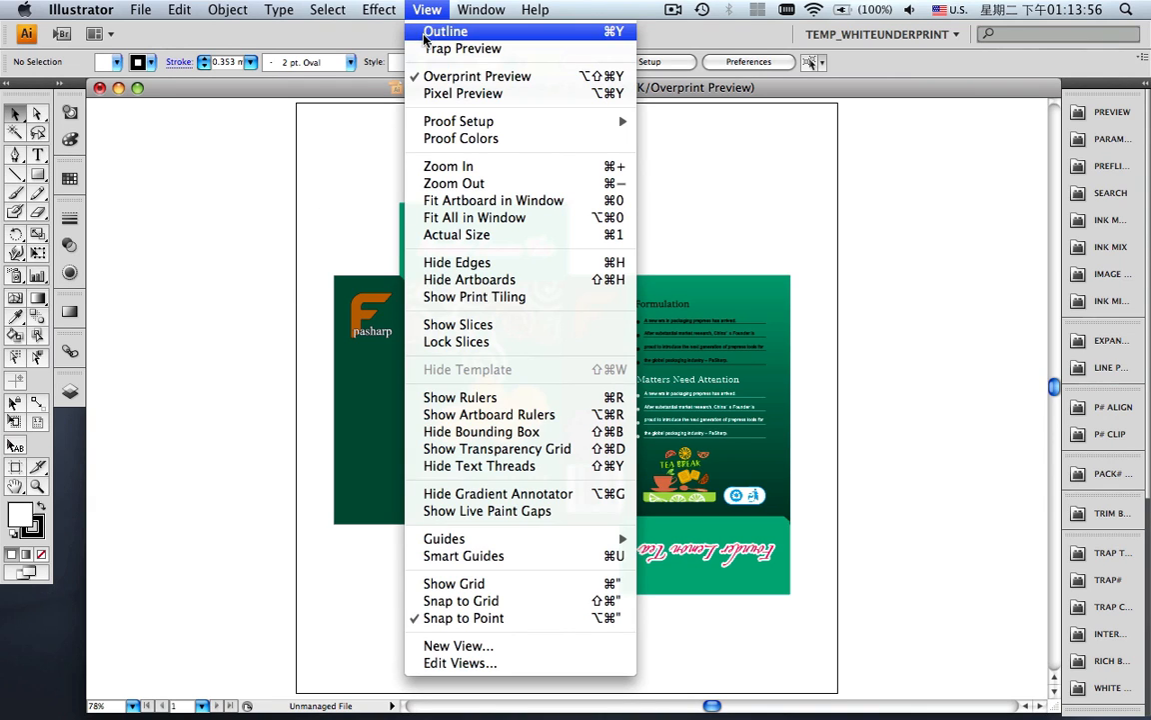
left_click(430, 50)
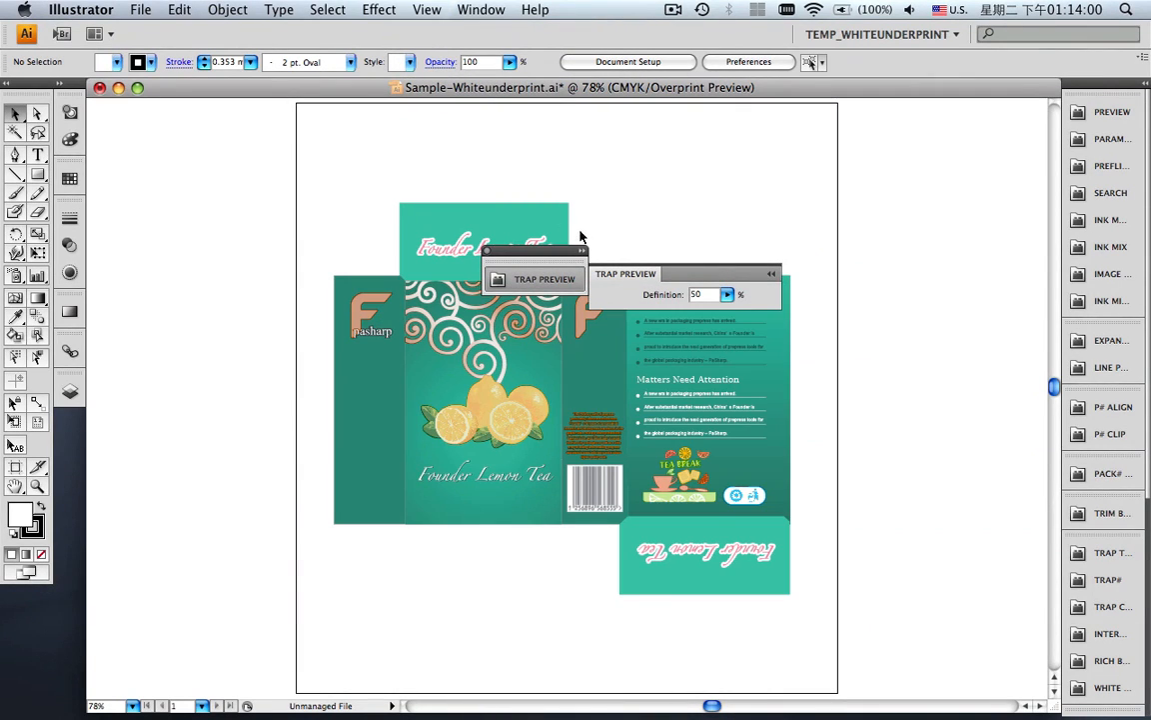
left_click_drag(535, 251, 213, 151)
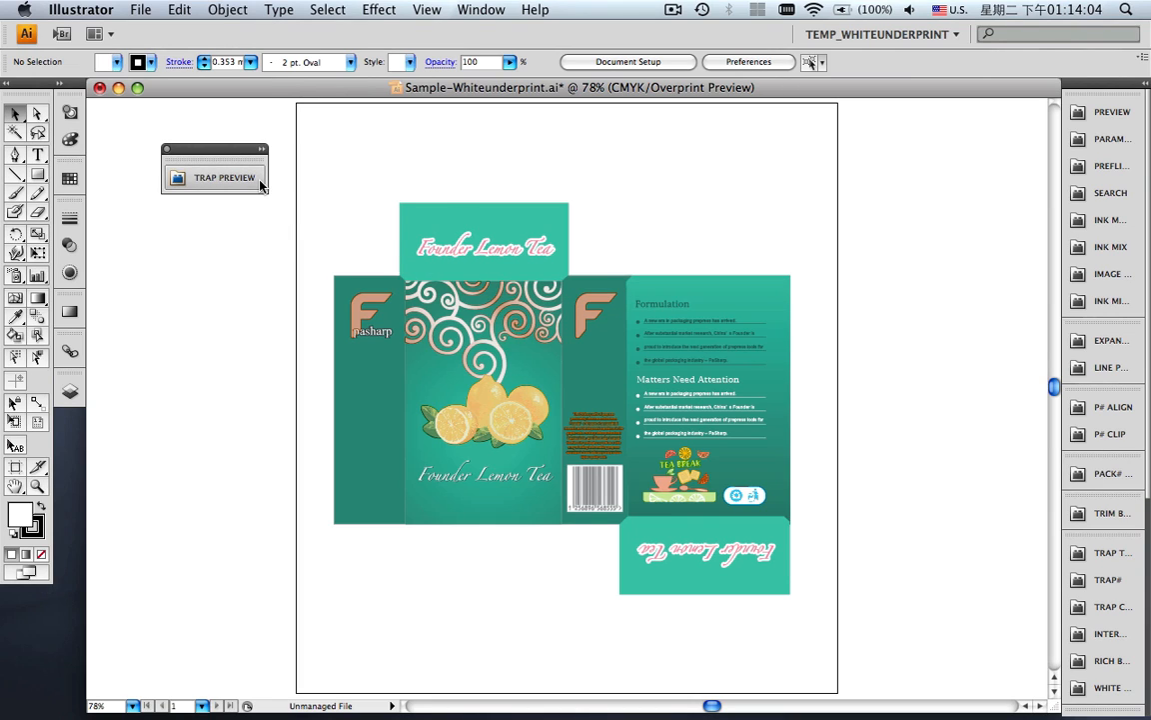
- Examine the traps along the lower edge of the lime-slice strip in the Tea Break illustration
left_click(40, 484)
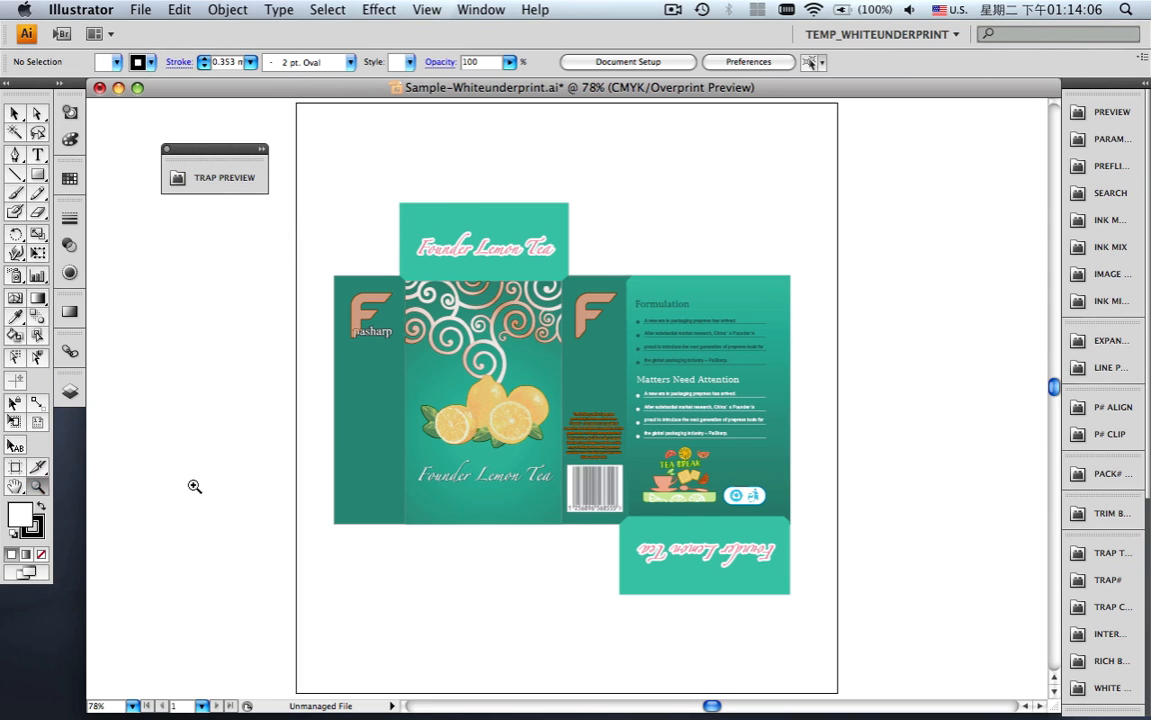
left_click_drag(646, 497, 680, 512)
left_click_drag(616, 343, 487, 371)
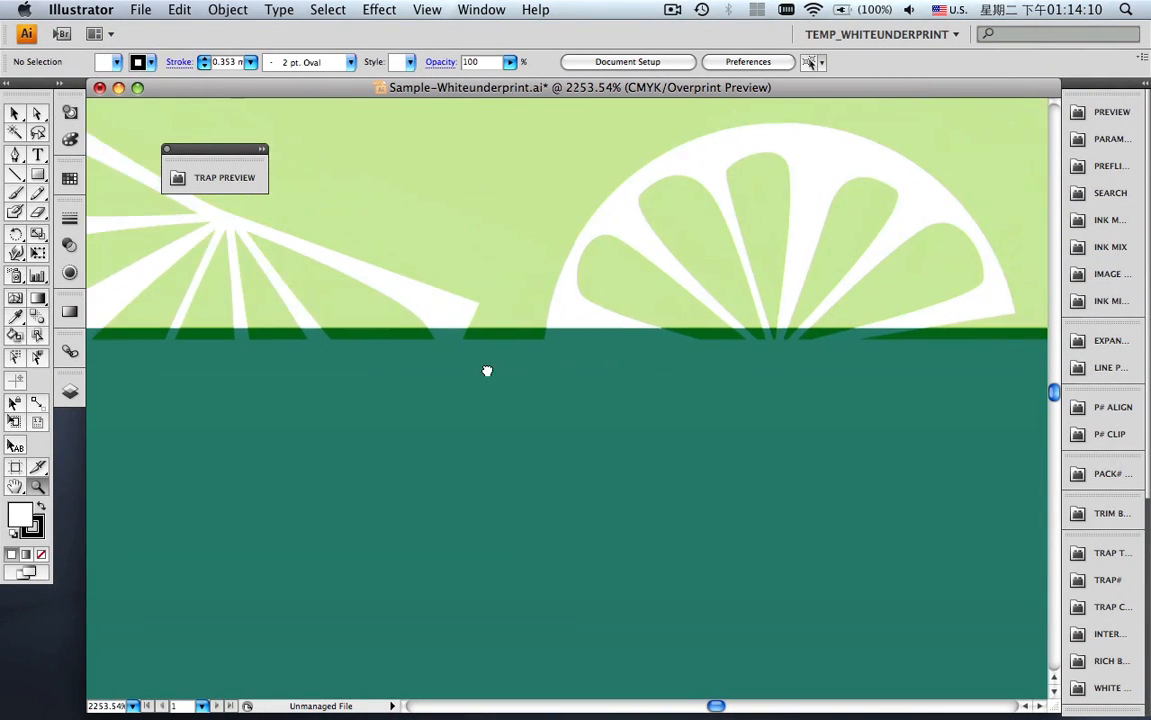
left_click_drag(908, 383, 409, 385)
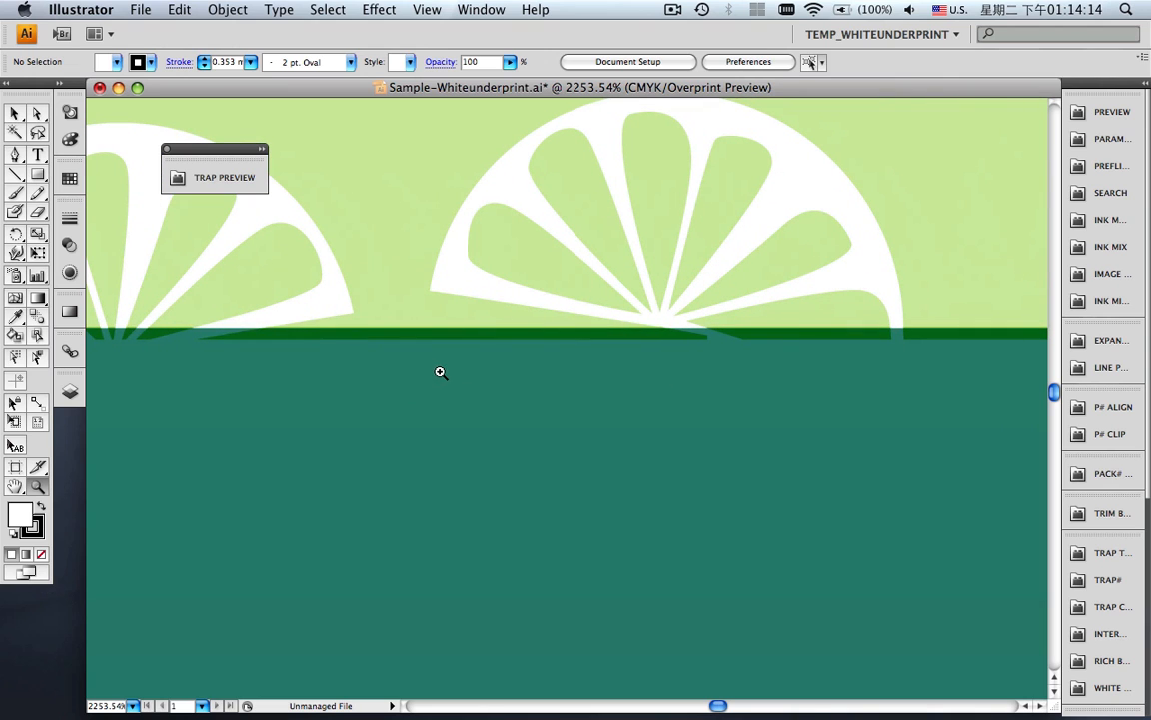
key("super+minus")
key("super+minus")
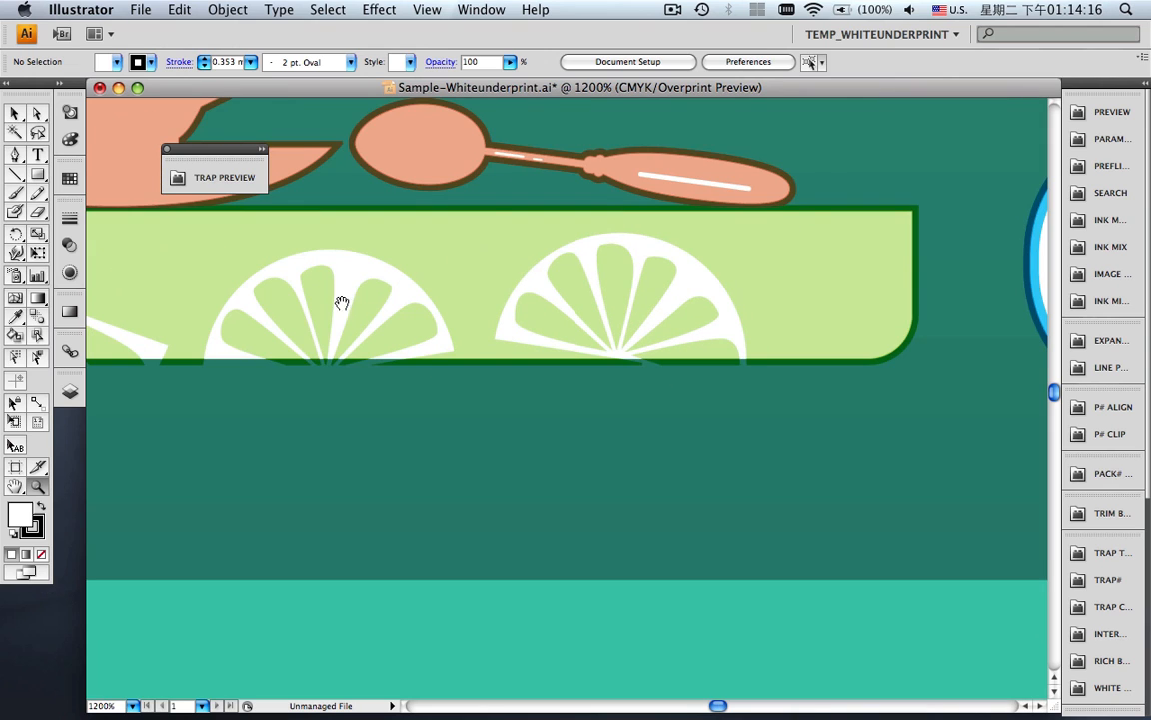
- Examine the traps where the Tea Break saucer and spoon meet the background and the green strip
left_click_drag(487, 364, 776, 471)
left_click_drag(251, 270, 400, 297)
left_click_drag(748, 453, 447, 455)
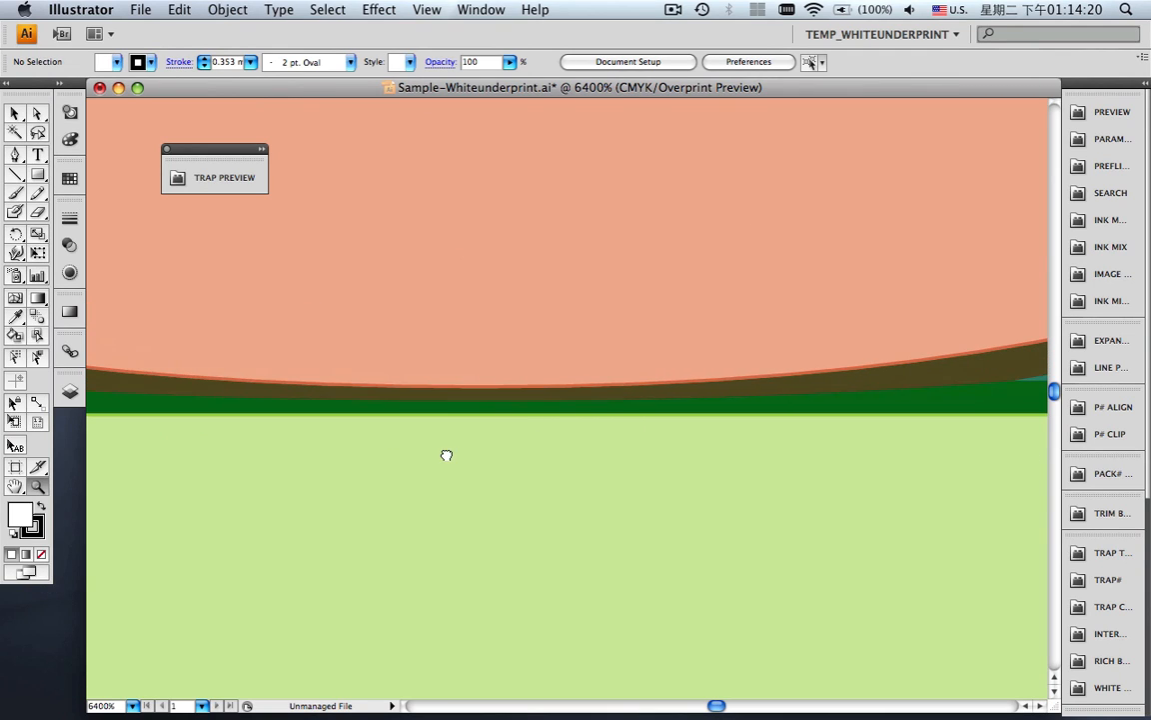
left_click_drag(869, 442, 477, 440)
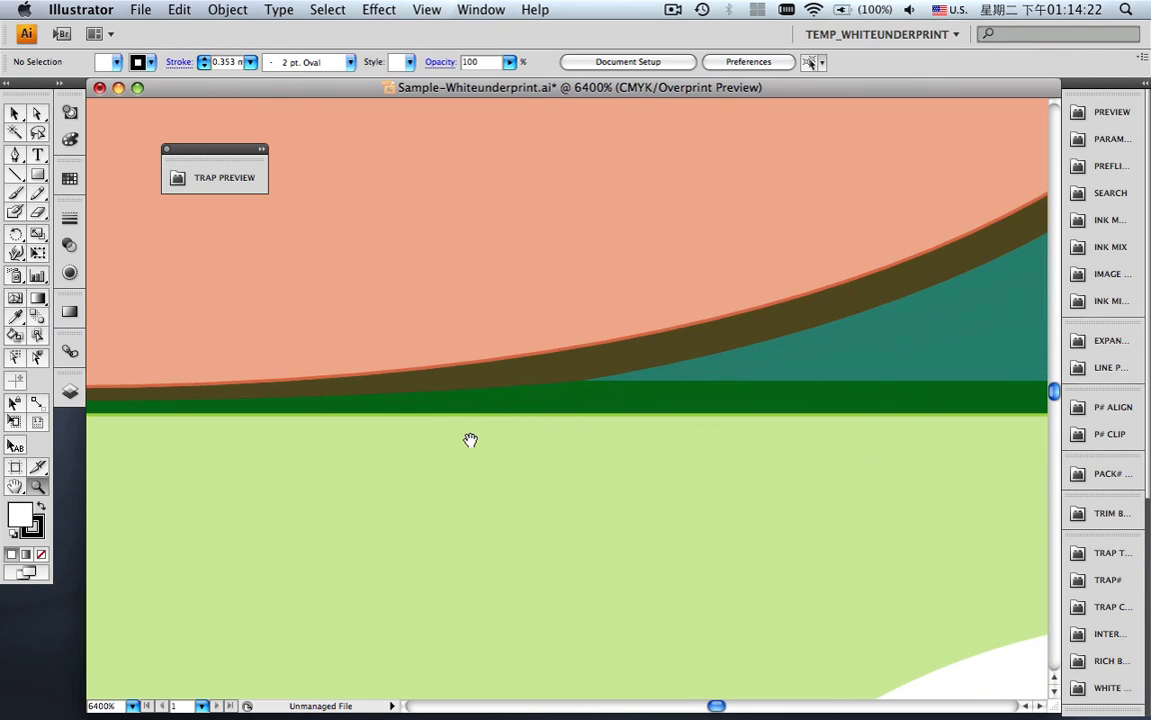
left_click(704, 374, "alt")
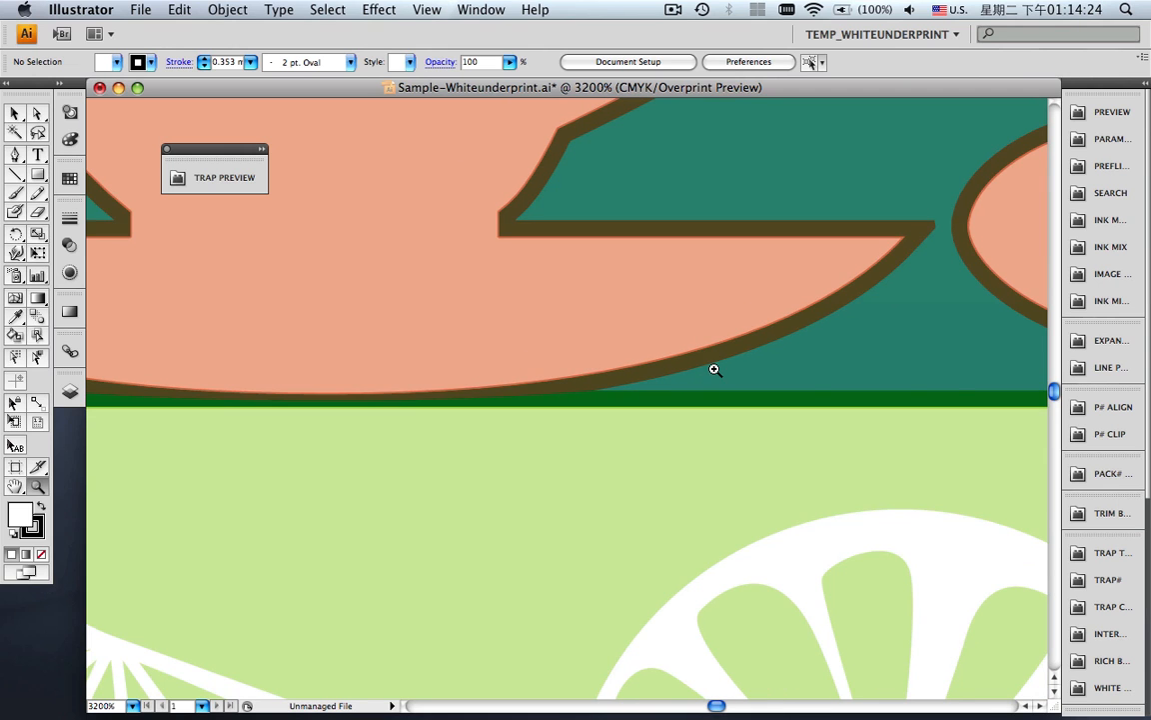
left_click_drag(955, 392, 295, 393)
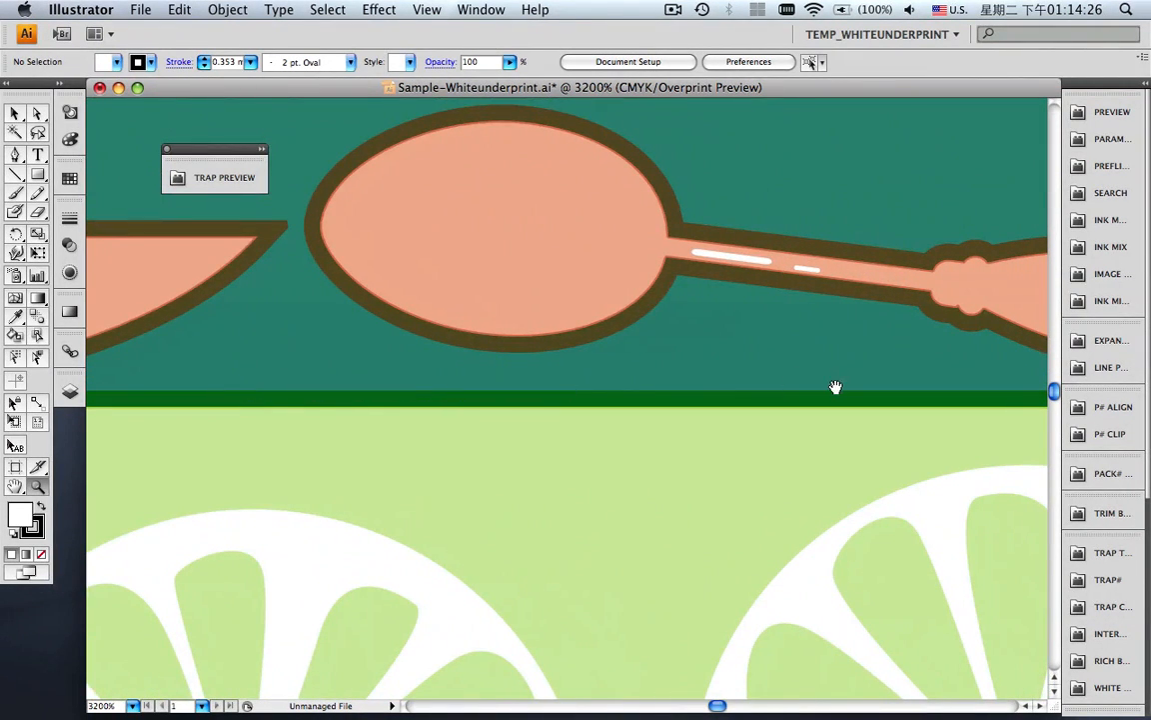
left_click_drag(833, 386, 416, 385)
left_click_drag(810, 366, 1052, 429)
left_click_drag(565, 436, 733, 437)
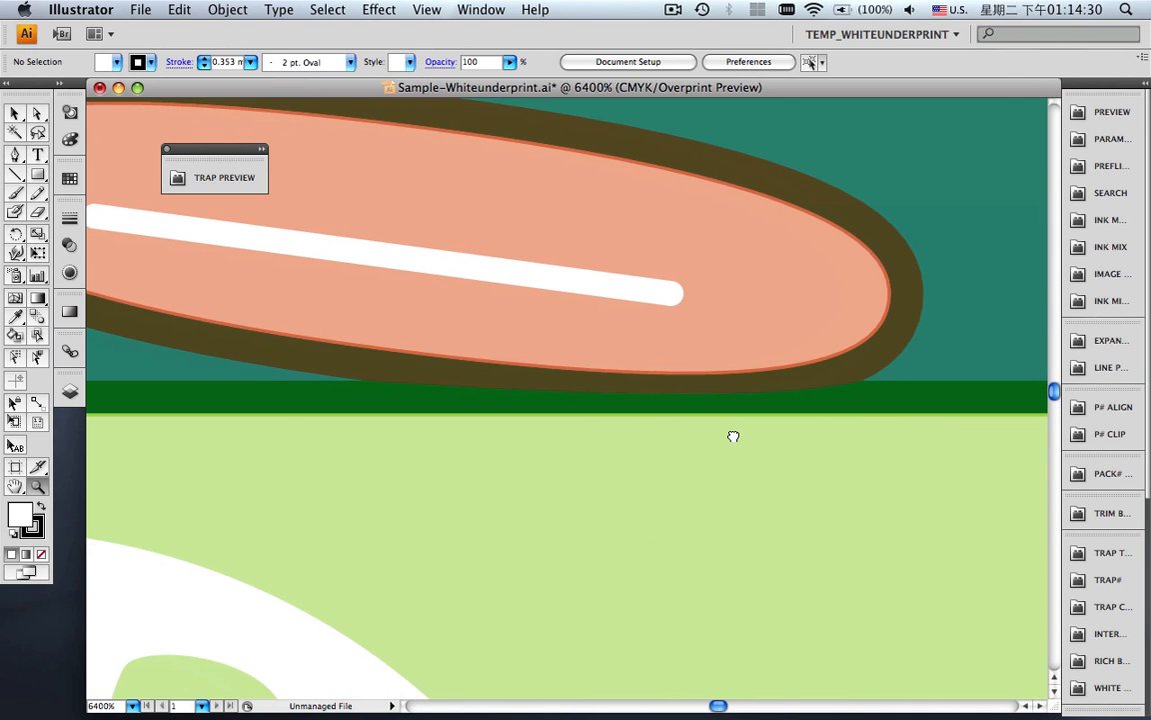
key("super+0")
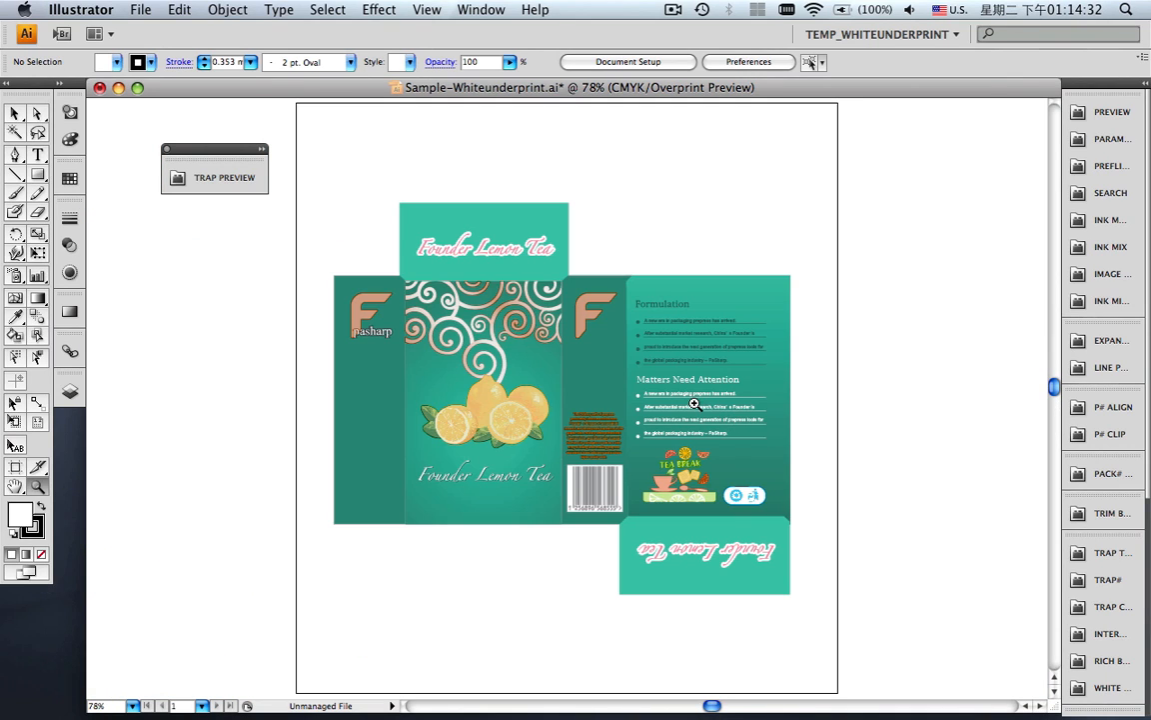
- Inspect the traps on the pasharp logo and on the word Tea in the upper flap's title
left_click_drag(346, 321, 376, 341)
left_click_drag(573, 434, 510, 434)
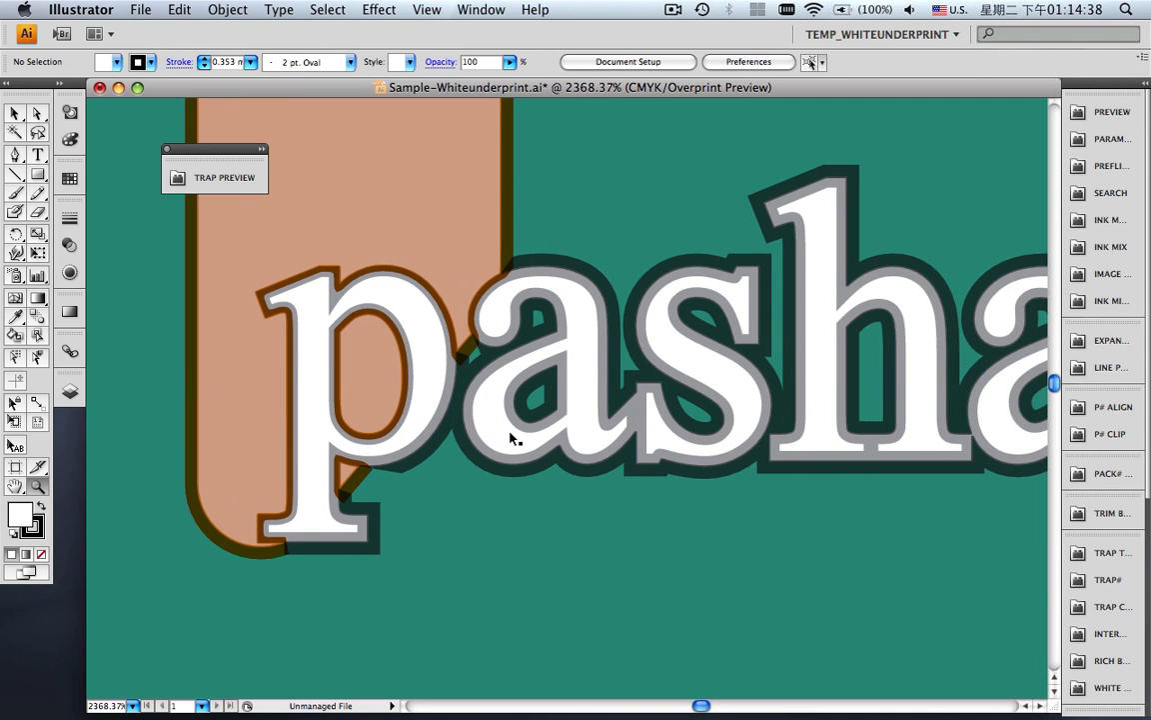
key("super+0")
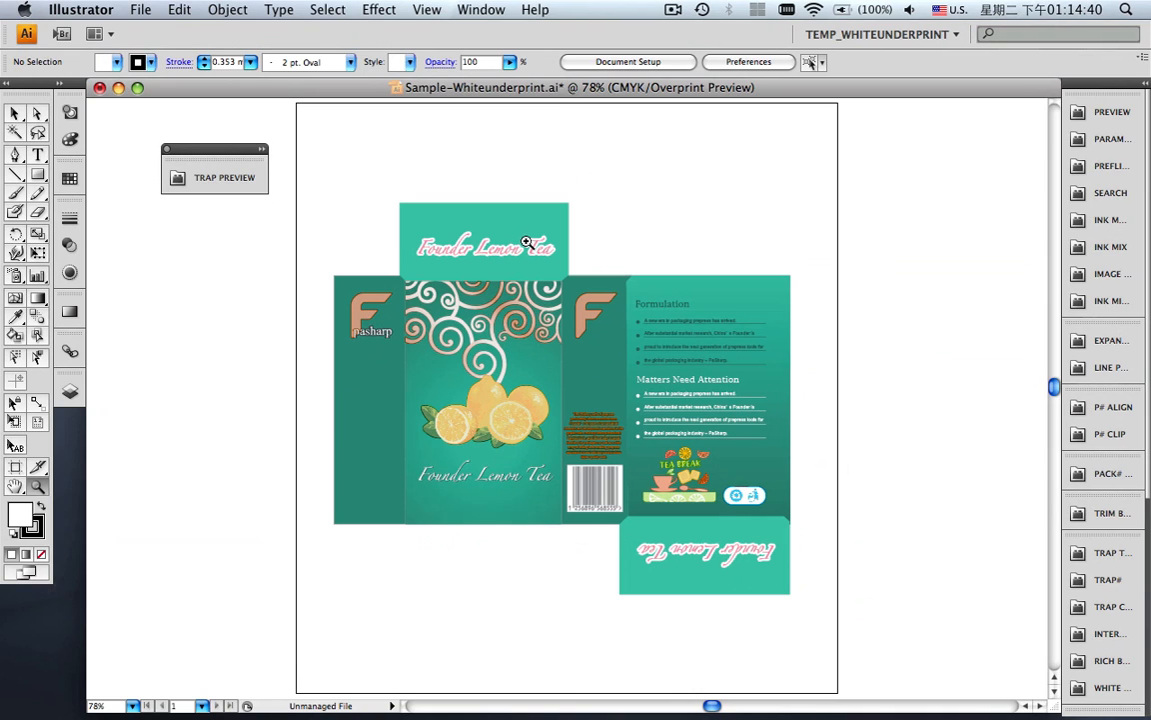
left_click_drag(530, 241, 551, 261)
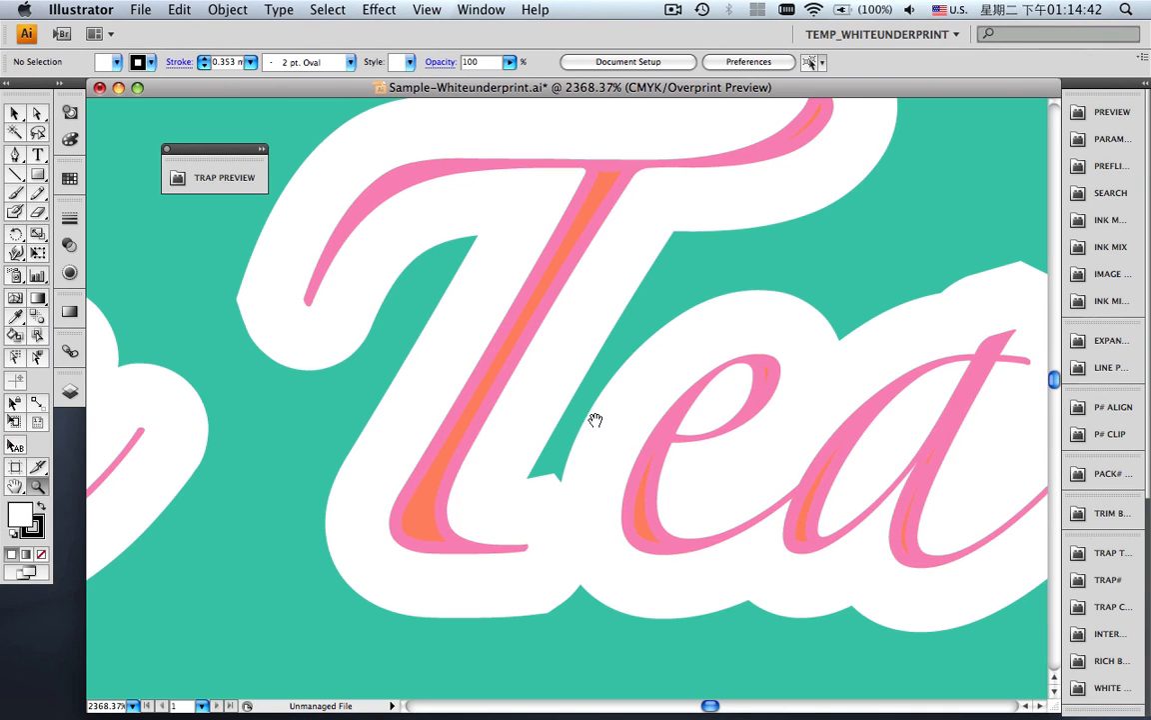
left_click_drag(588, 404, 589, 445)
left_click_drag(757, 455, 585, 454)
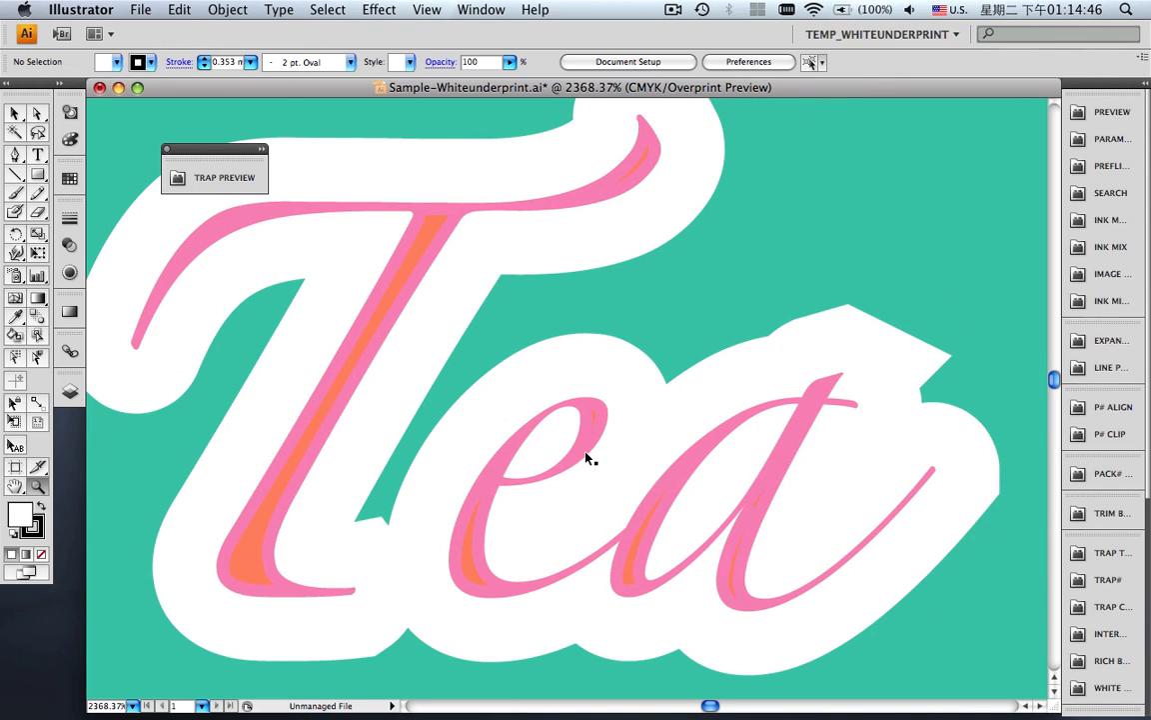
key("super+0")
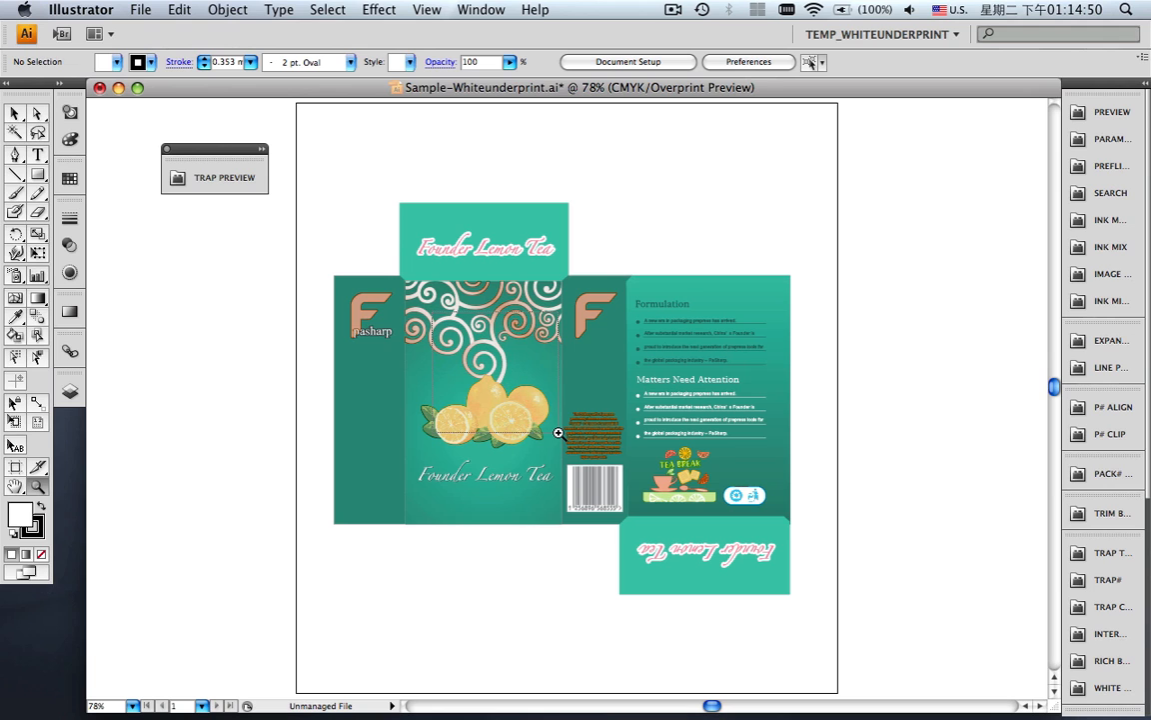
- Hide Layer 1 and examine the Auto Trap-2 outlines on their own around the front panel's swirls and lemons
left_click(559, 433)
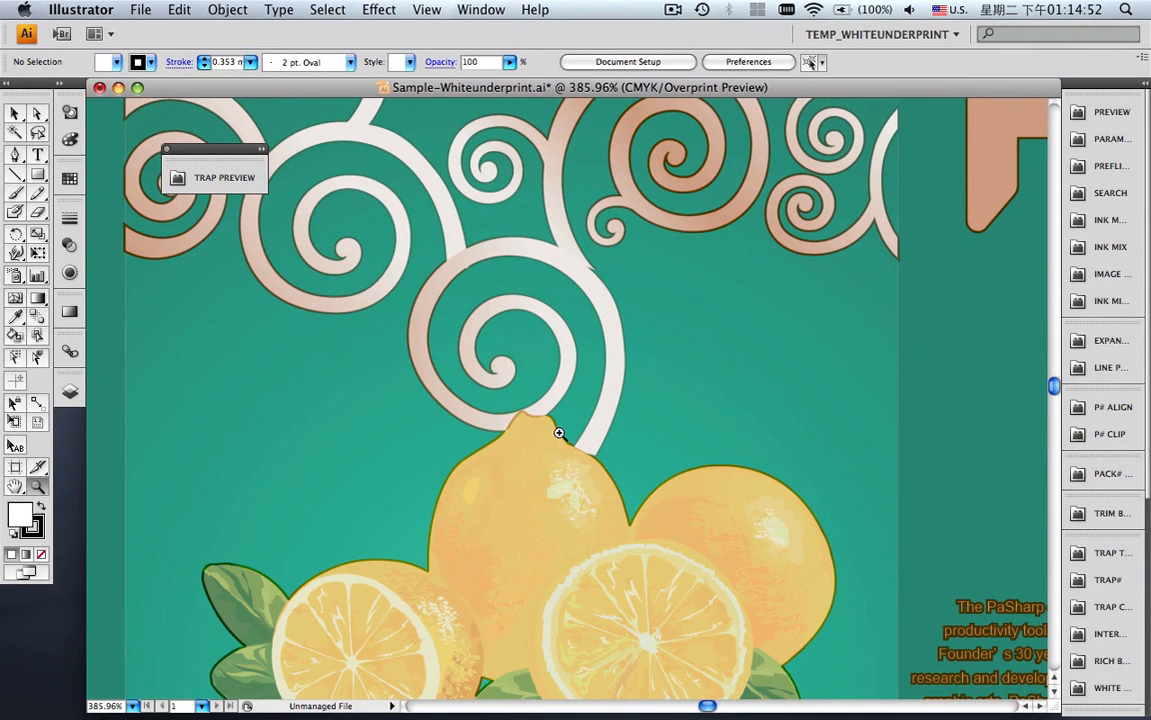
left_click(72, 394)
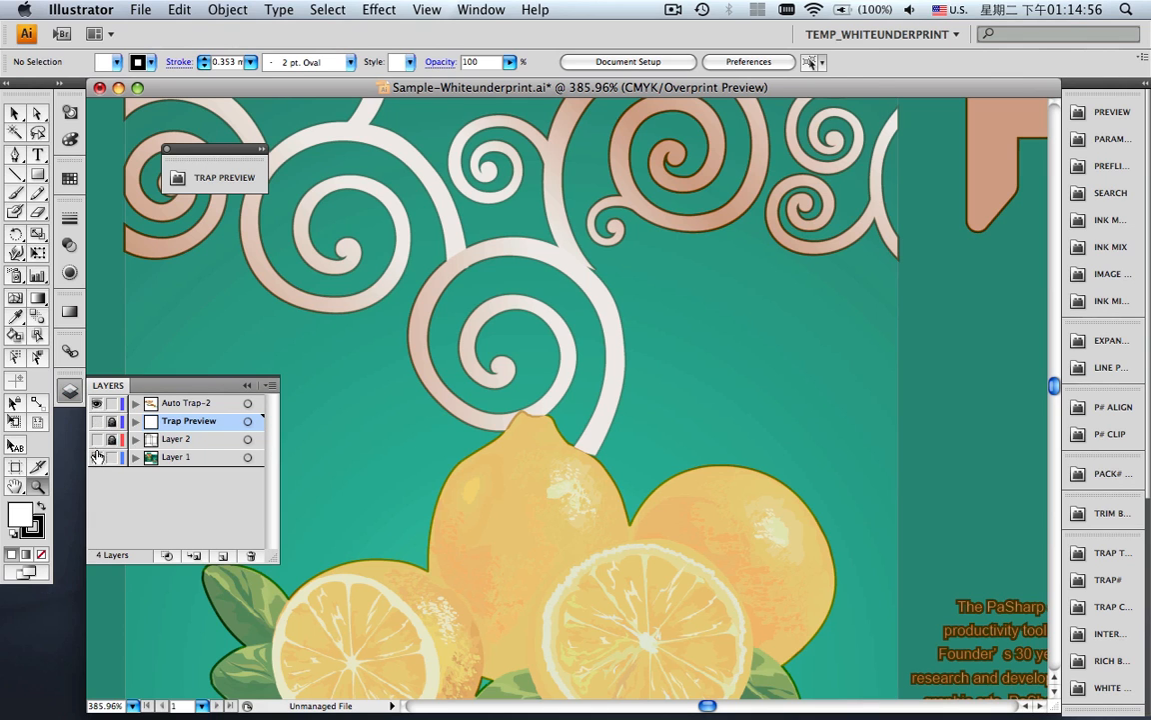
left_click(96, 420)
left_click(96, 457, "super")
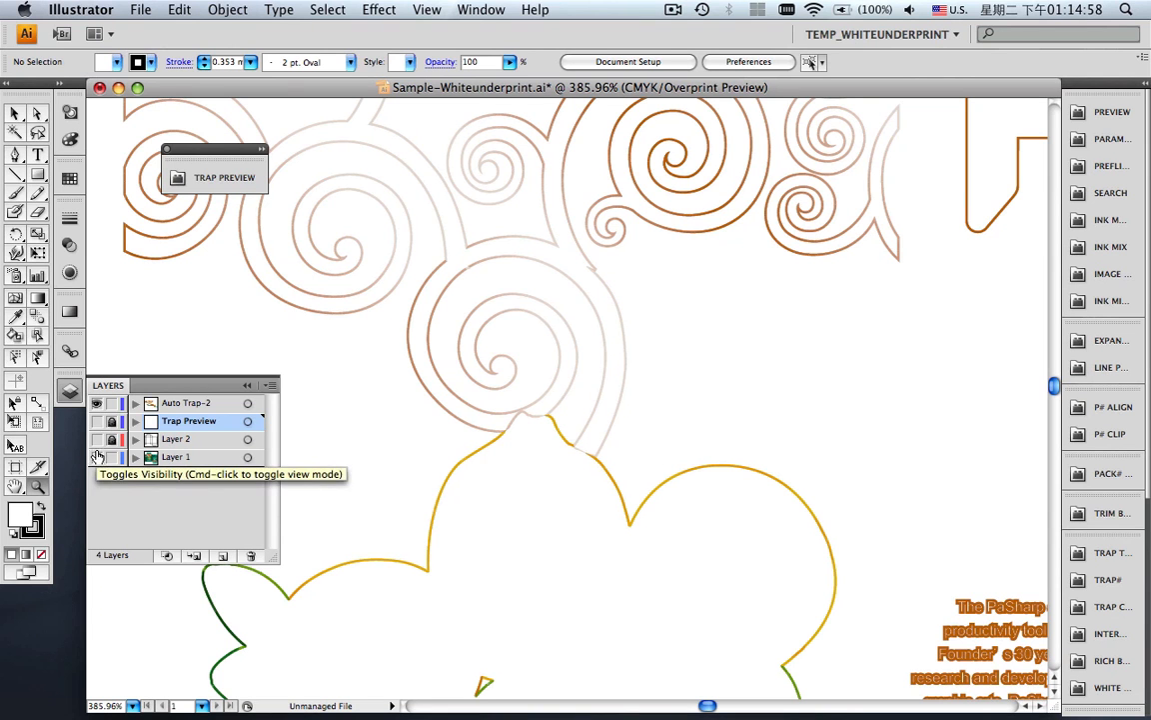
left_click(15, 113)
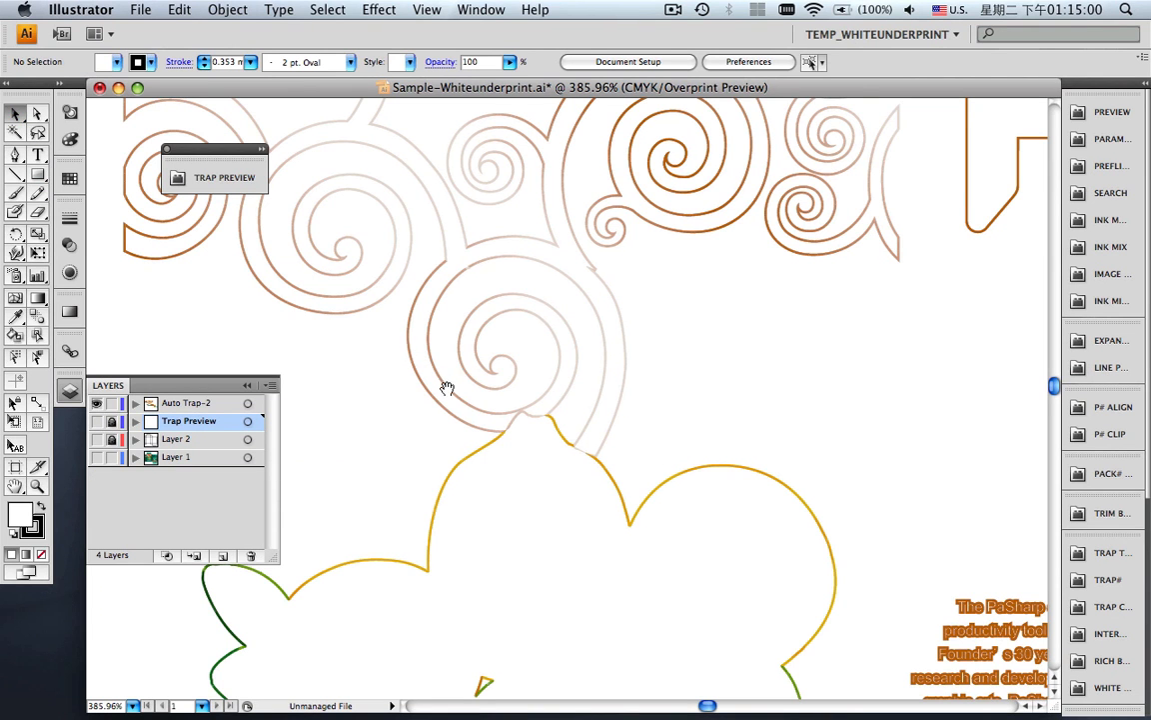
left_click_drag(446, 387, 589, 405)
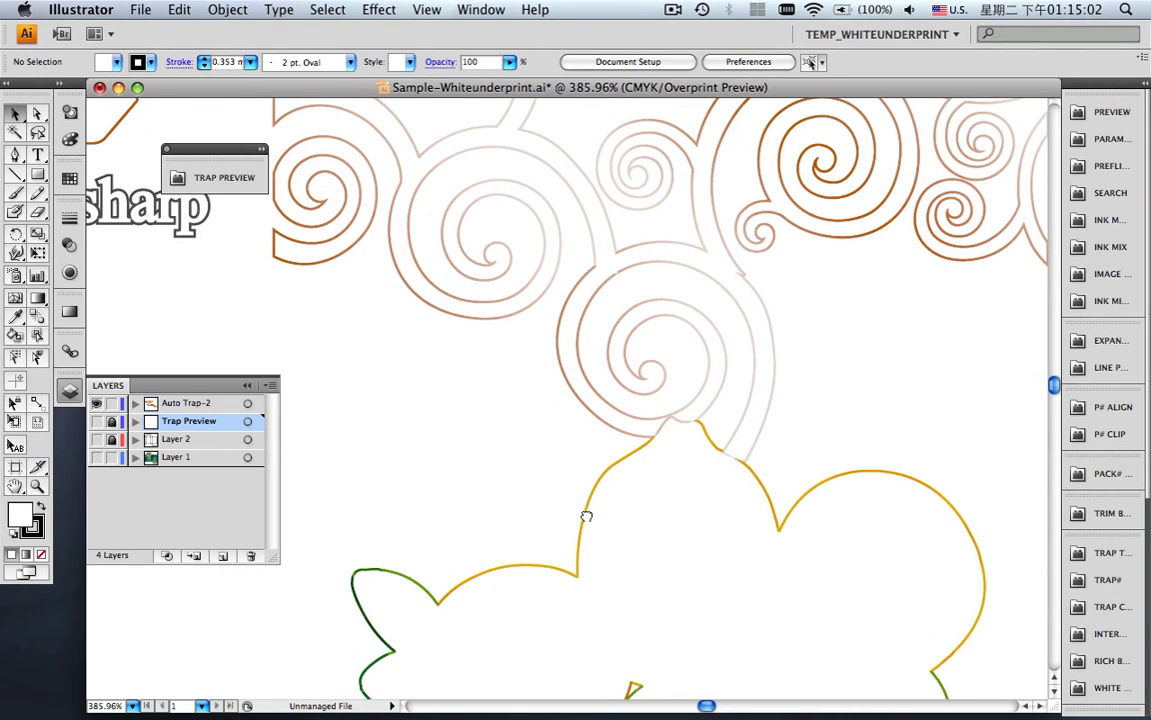
left_click_drag(587, 516, 583, 342)
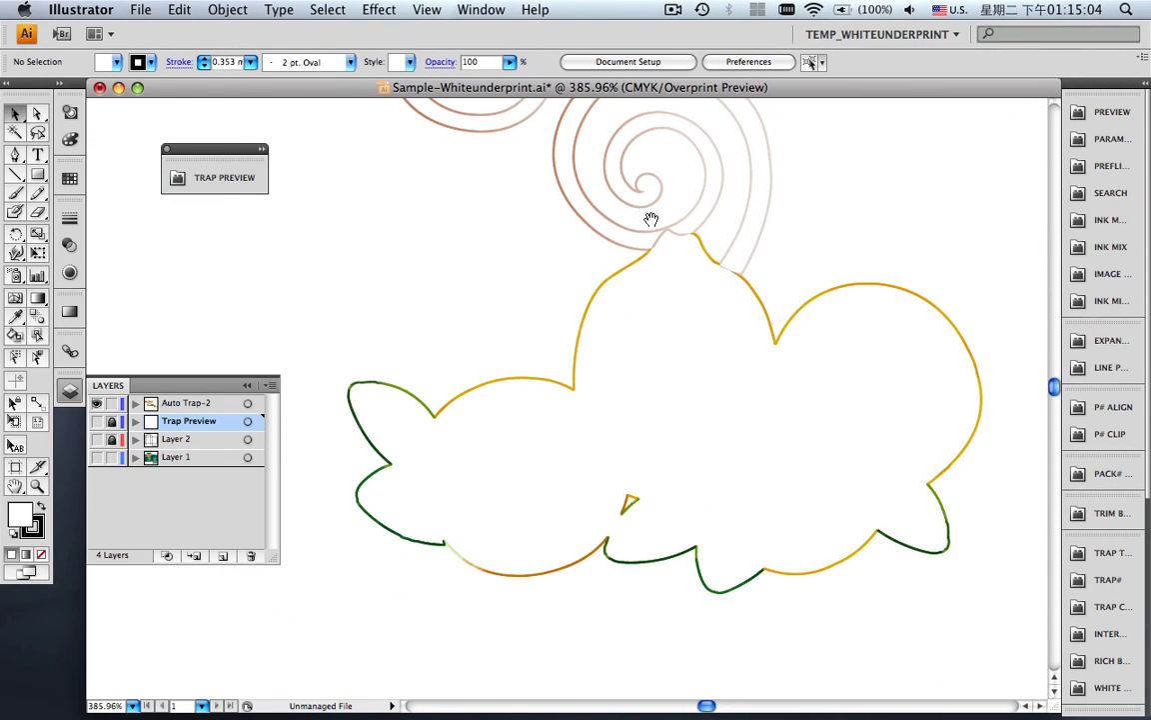
left_click_drag(650, 219, 649, 520)
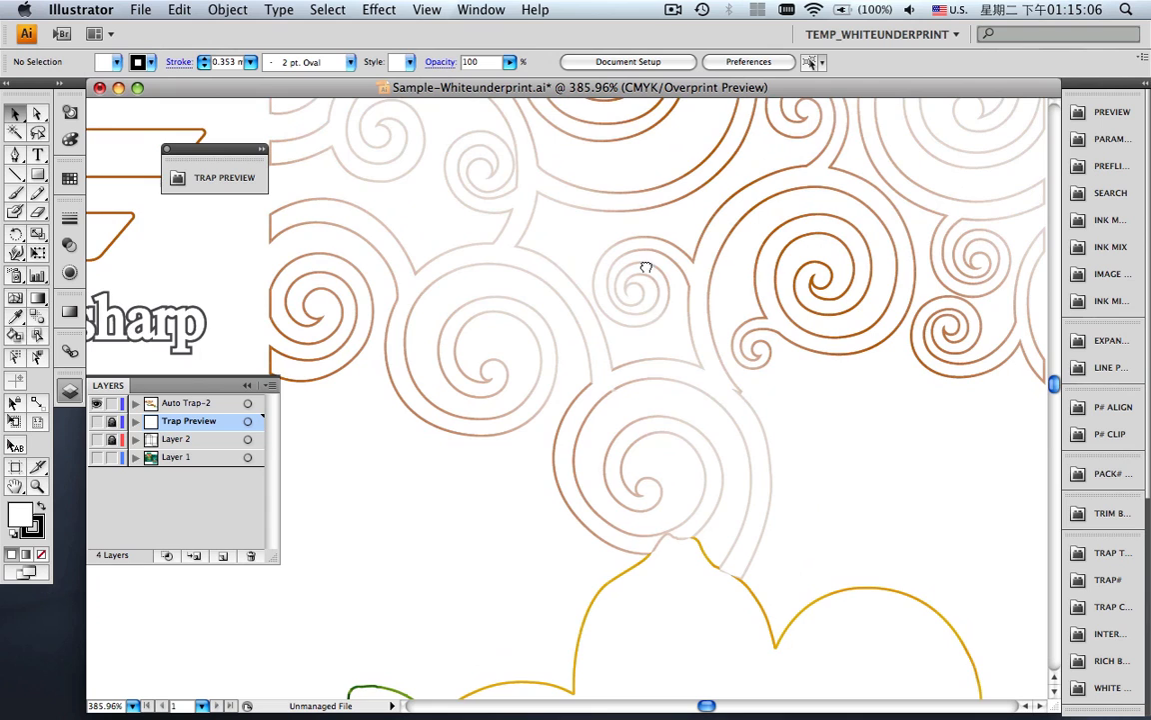
- Show Layer 1 again together with the Auto Trap-2 outlines and view the whole carton
left_click_drag(647, 268, 647, 440)
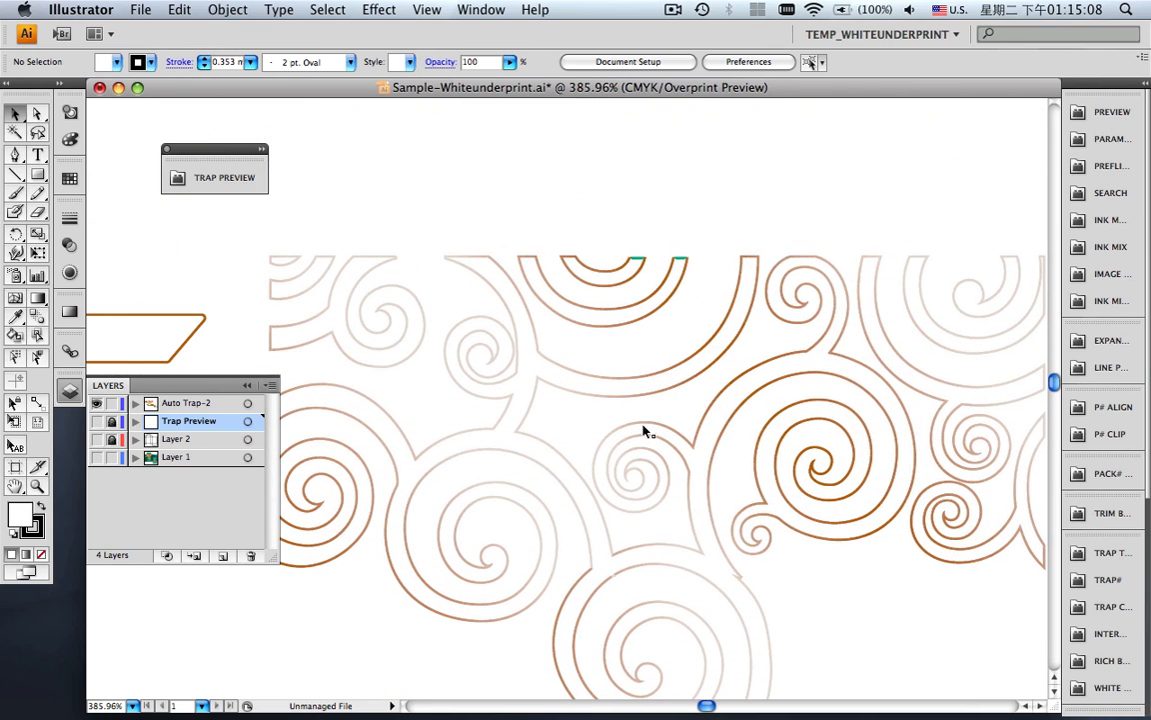
left_click(98, 457)
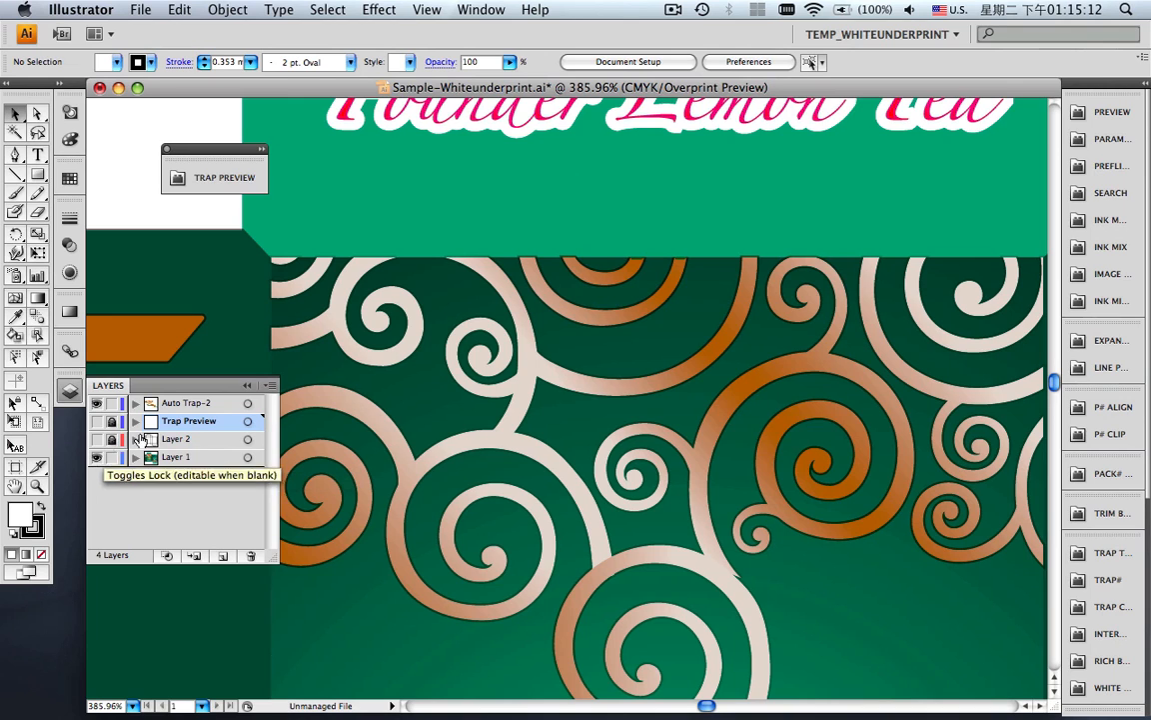
left_click(246, 385)
key("super+0")
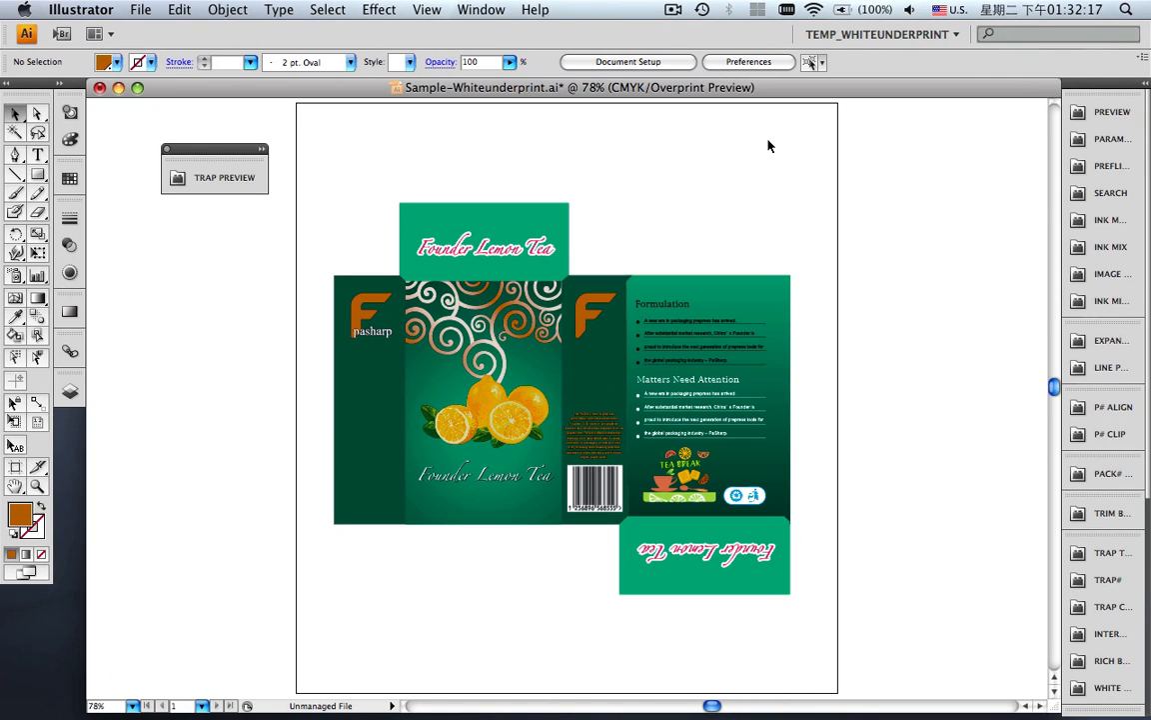
- Set the trap on the F logo beside the Formulation panel to 0.5 mm wide, update it, and switch its color pair
key("z")
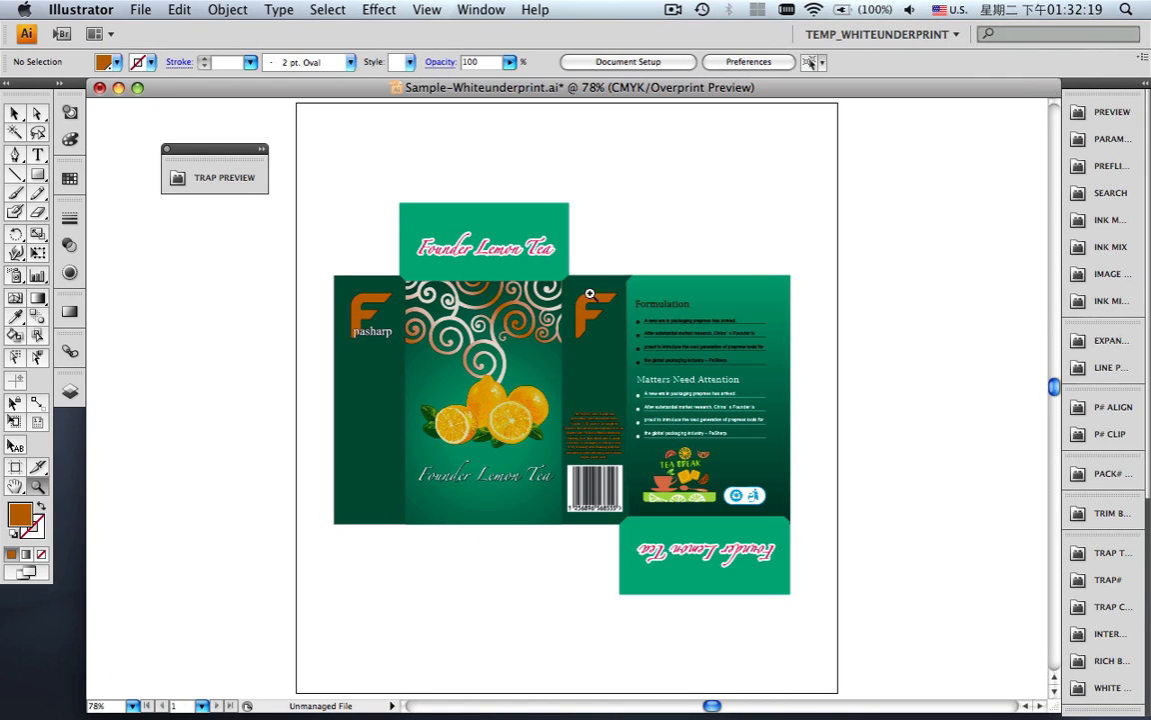
left_click_drag(561, 290, 627, 348)
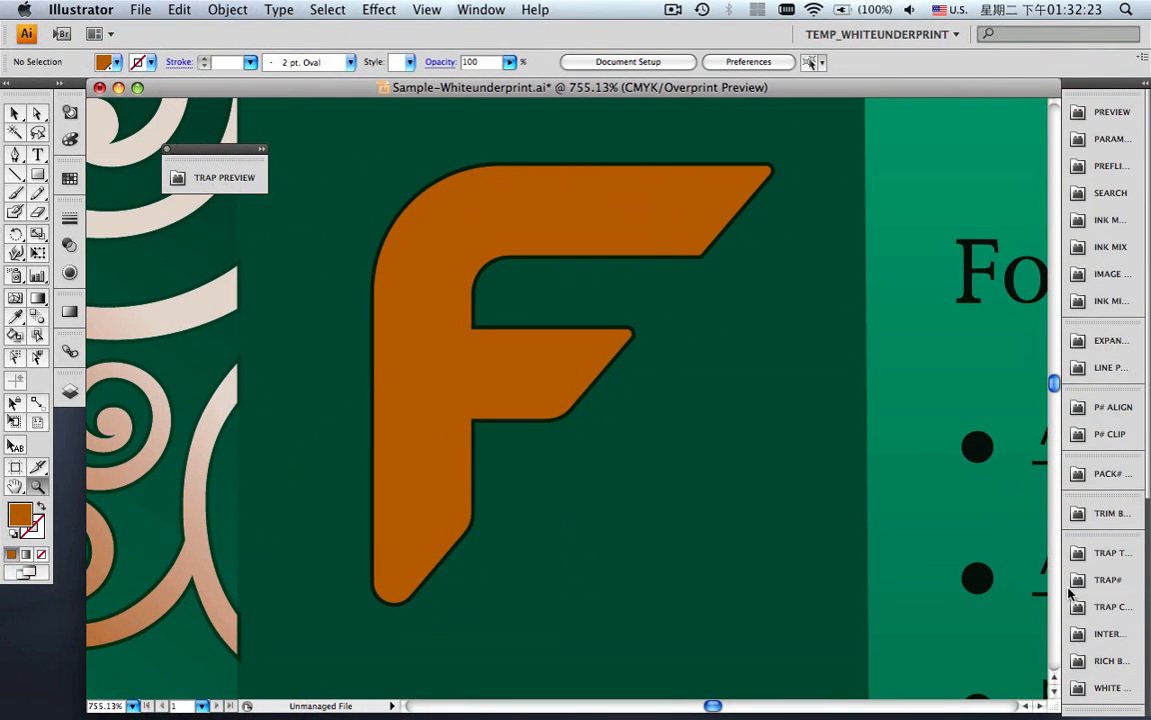
left_click(1097, 609)
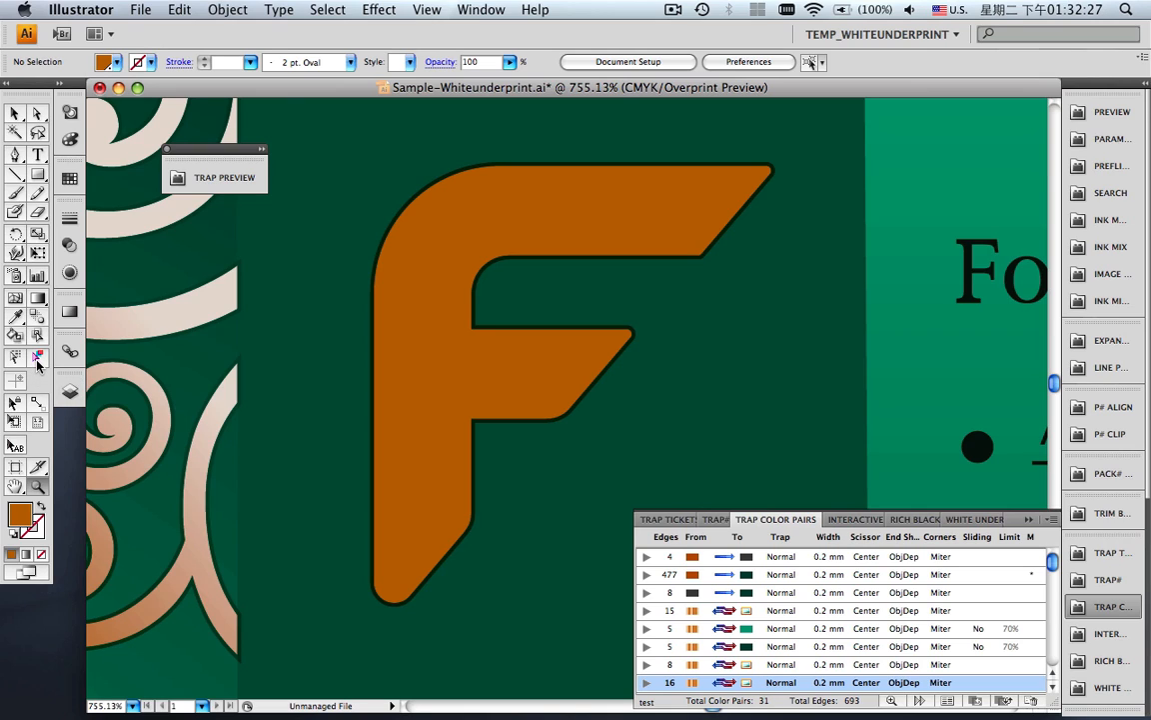
left_click(38, 362)
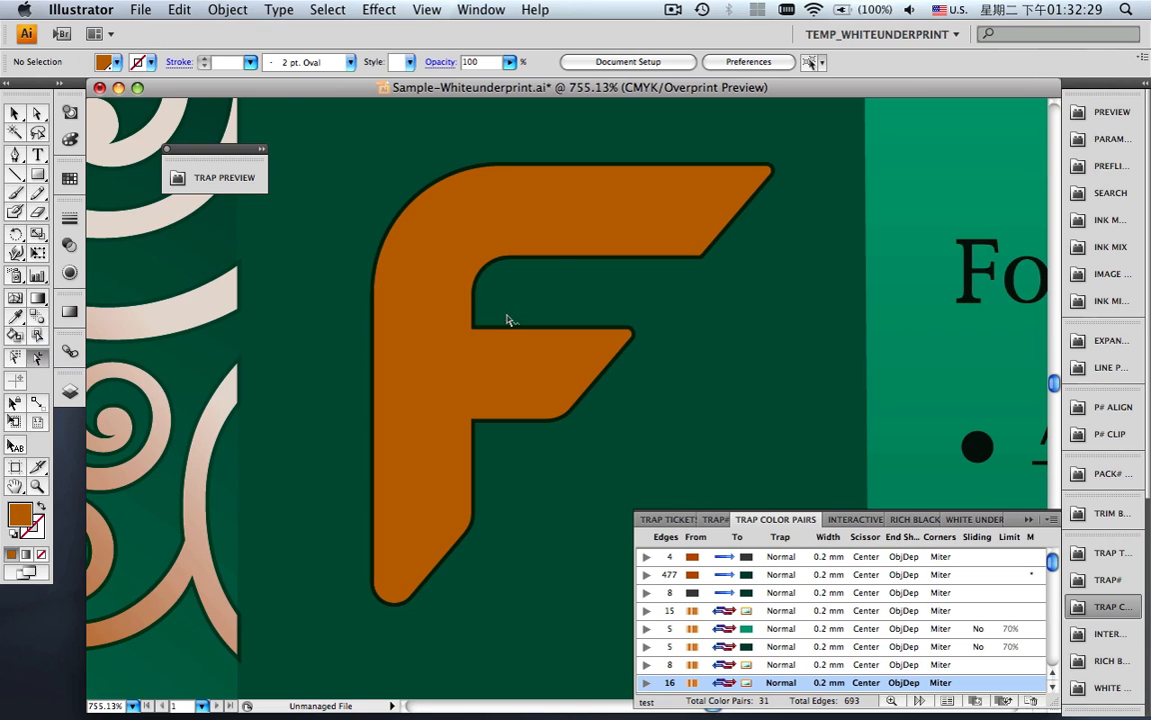
left_click(560, 260)
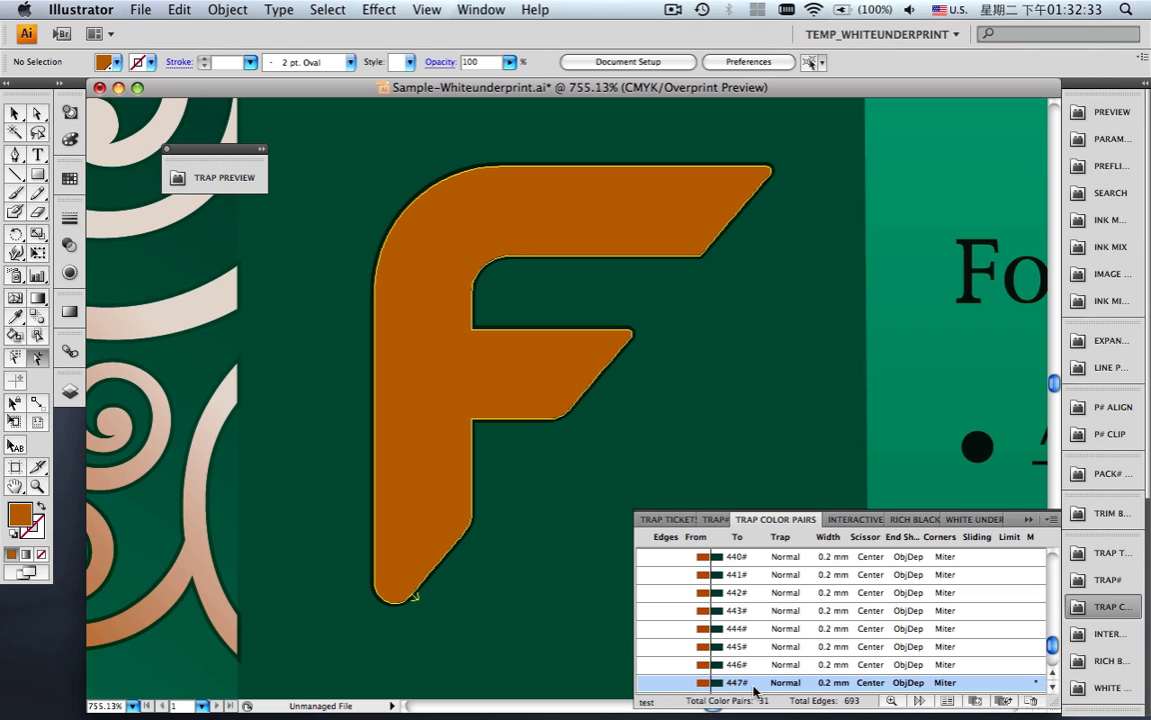
left_click(823, 684)
left_click(986, 686)
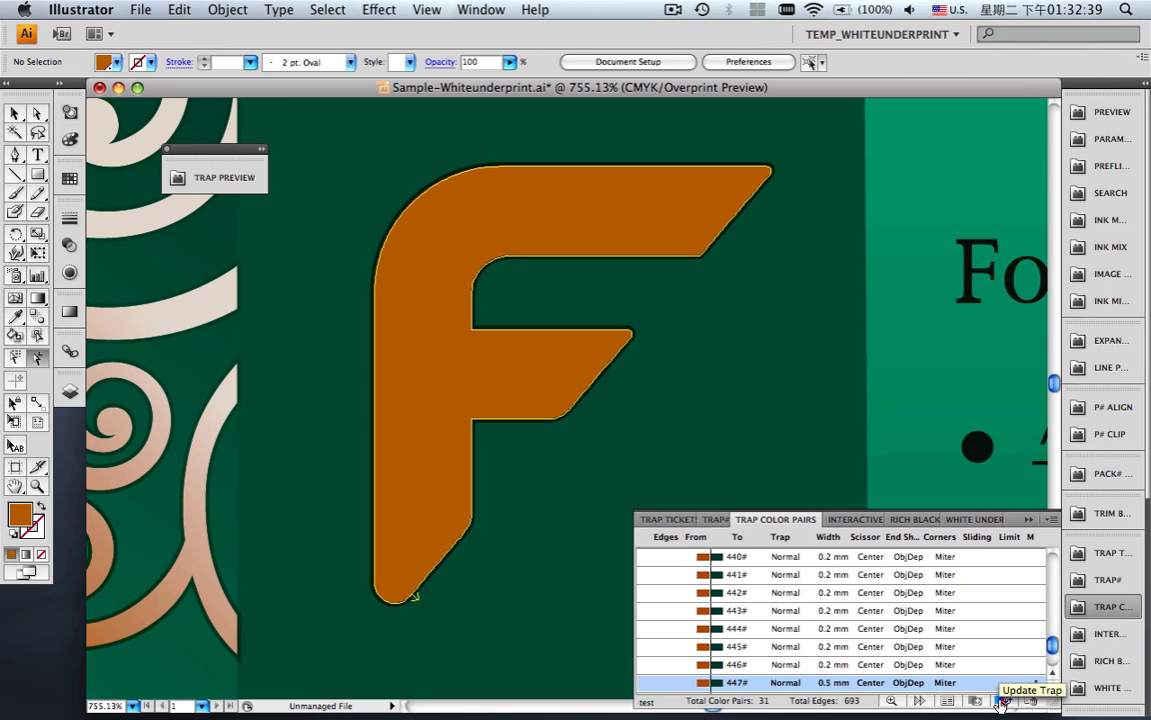
left_click(1000, 705)
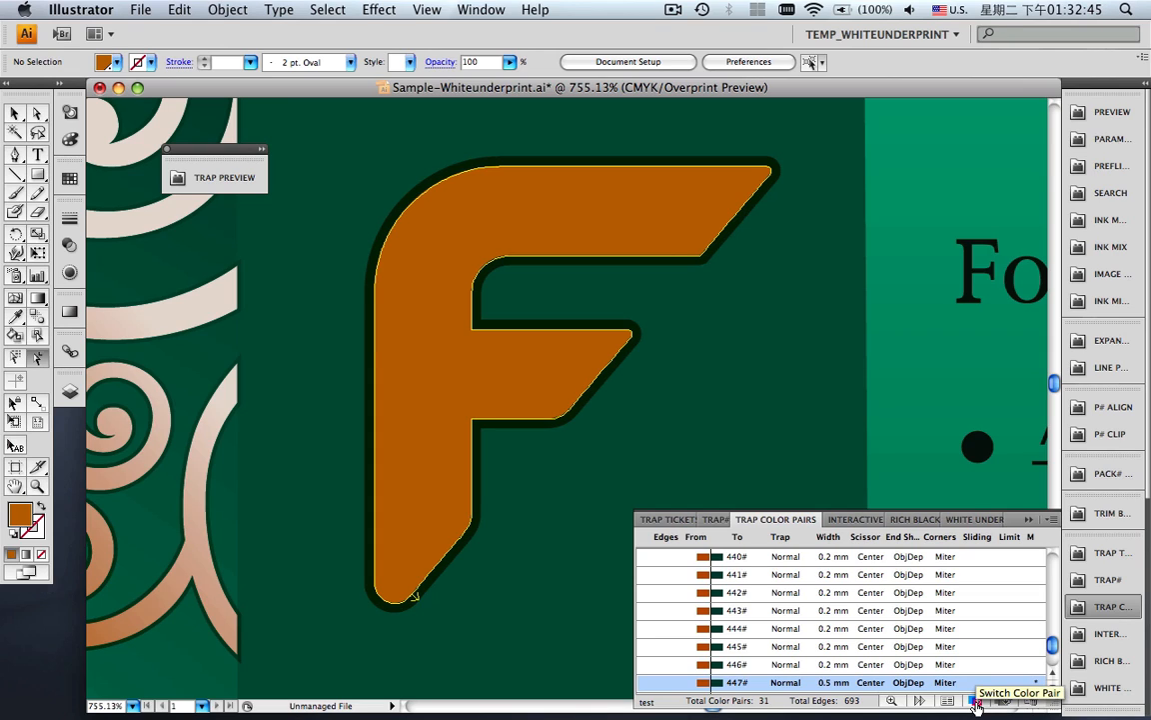
left_click(976, 704)
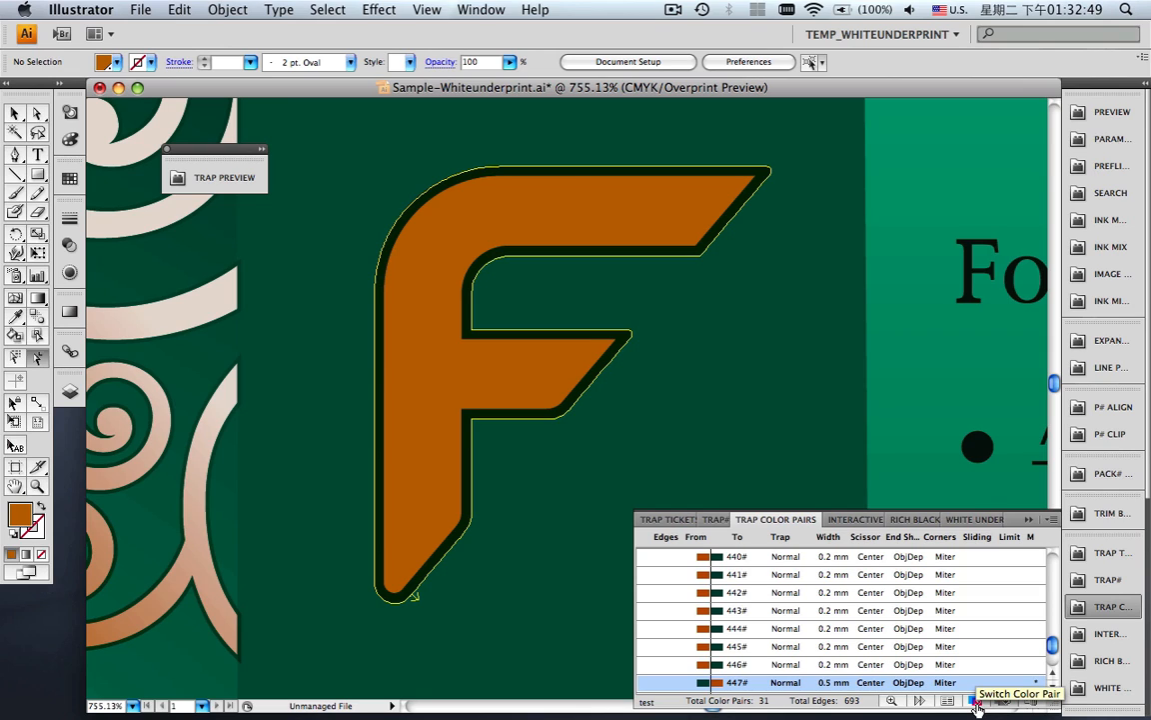
left_click(1052, 522)
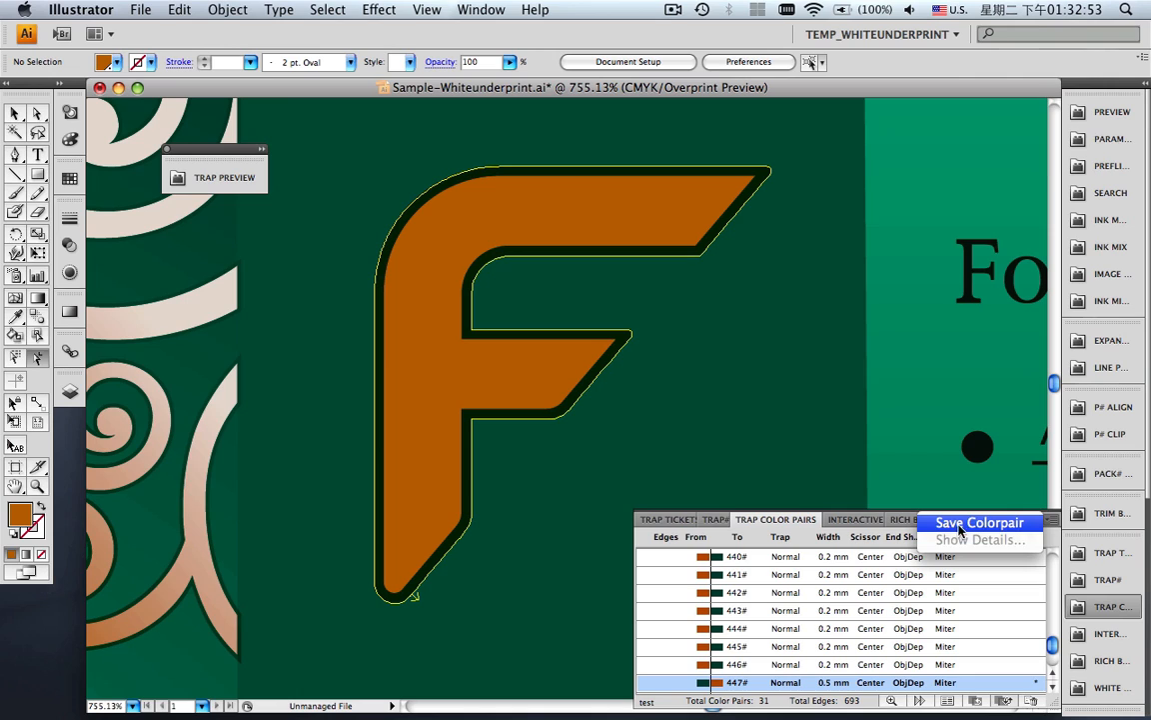
left_click(1022, 590)
left_click(141, 11)
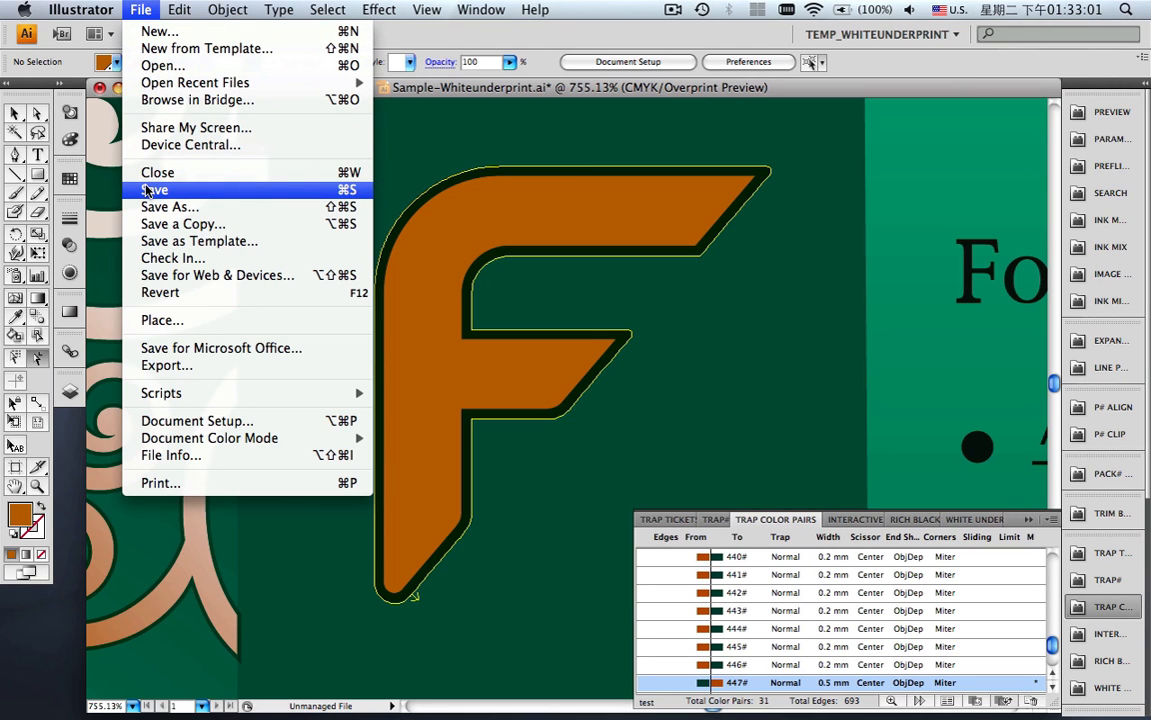
left_click(405, 140)
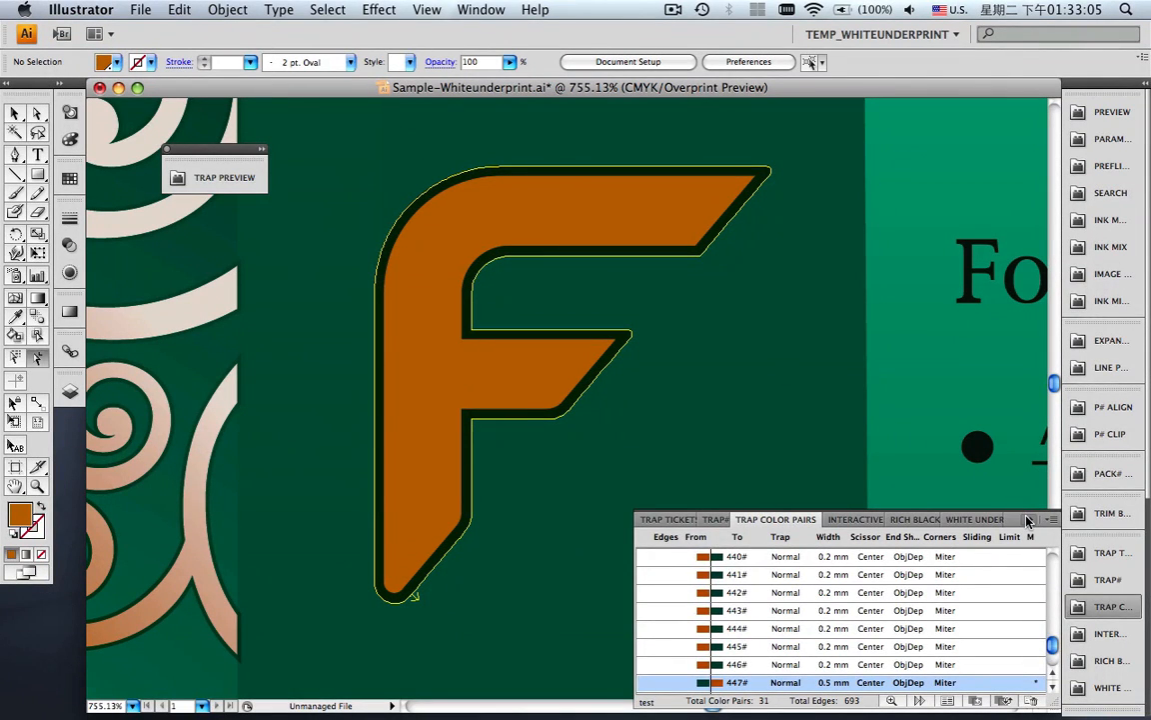
- Select the edited trap around the F logo and knock out its K ink in the Ink Manager
left_click(1026, 516)
left_click(15, 113)
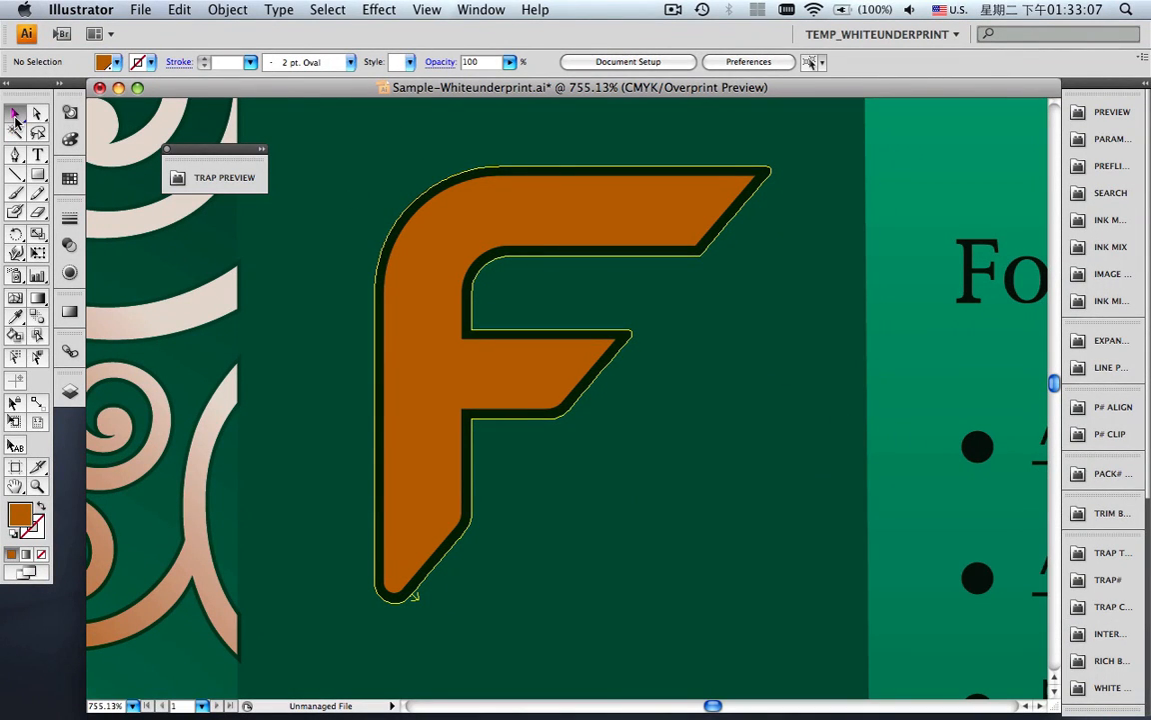
left_click(392, 250)
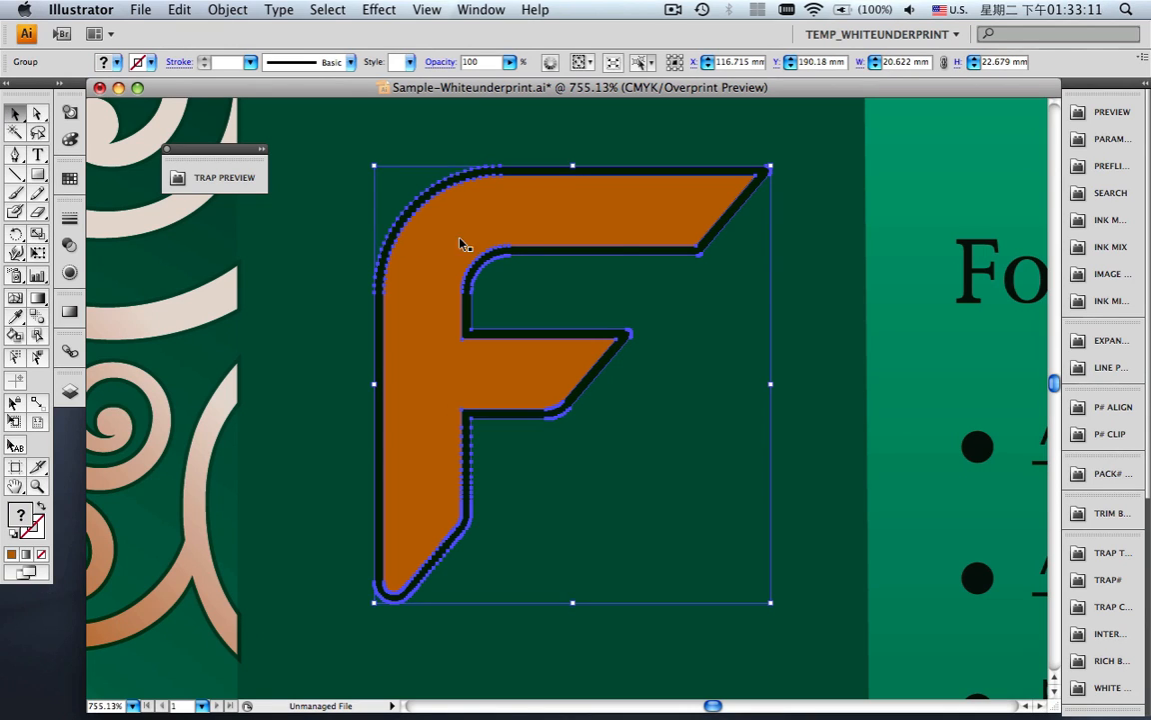
left_click(1079, 221)
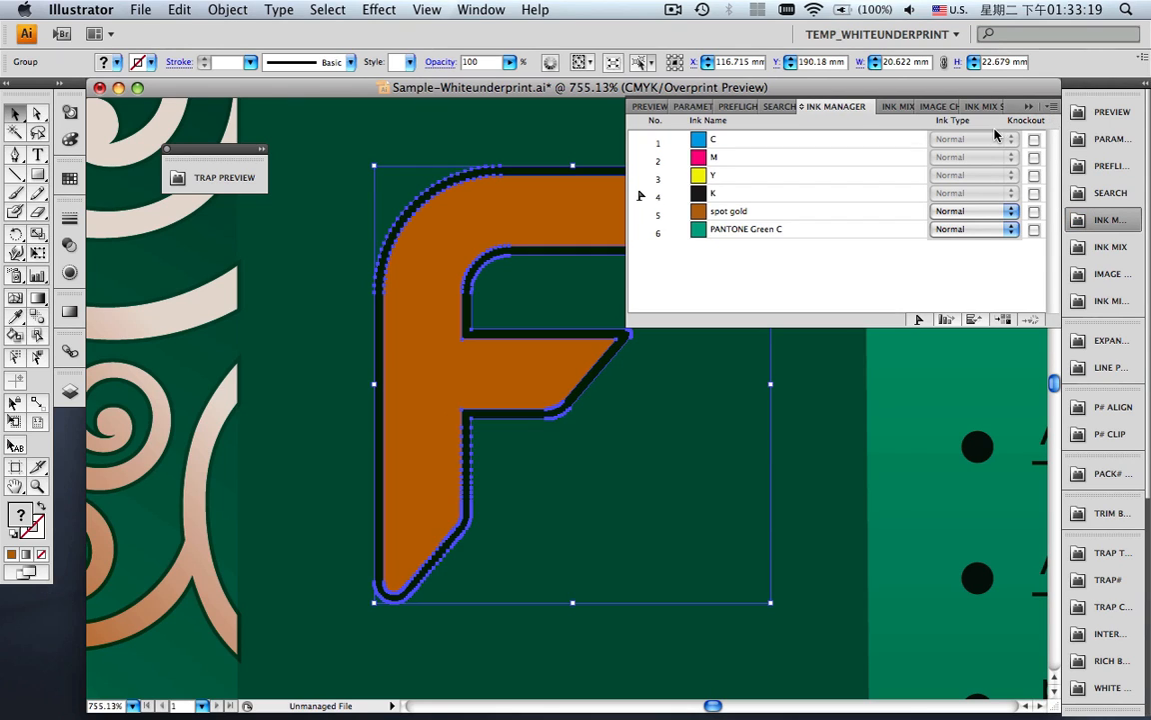
left_click(1035, 193)
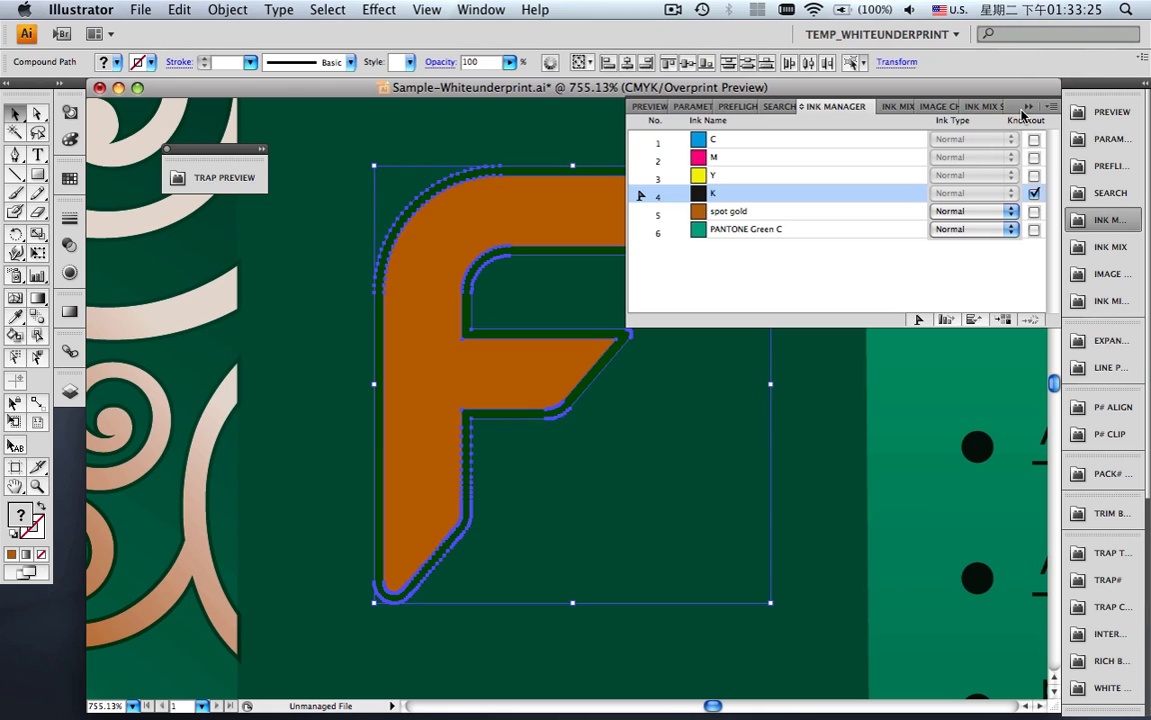
left_click(1029, 107)
left_click(847, 272)
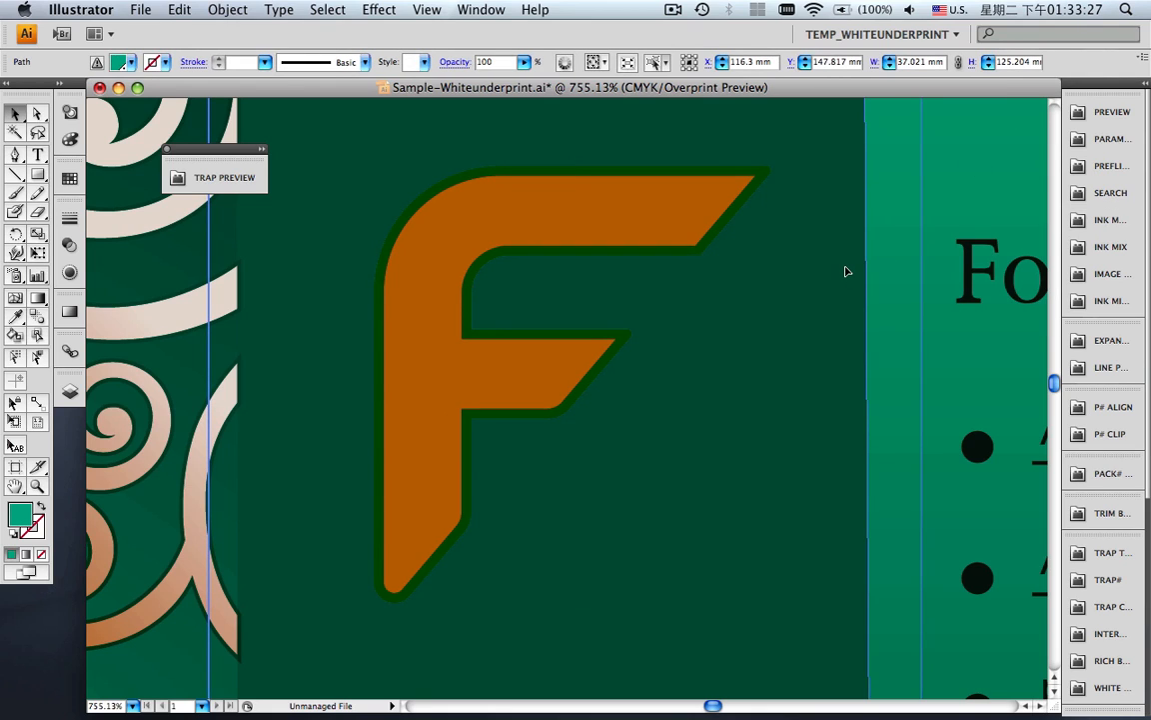
- Hide the Auto Trap-2 layer to inspect the red sliver along the recycling label's upper edge
key("super+shift+a")
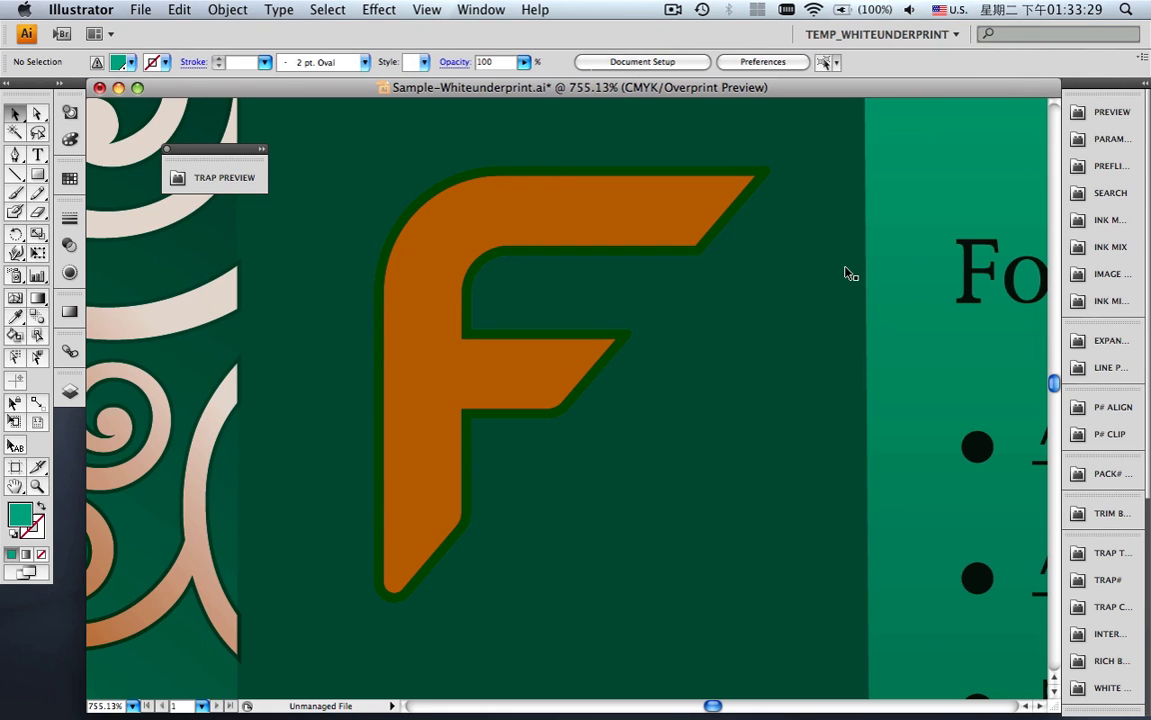
key("super+0")
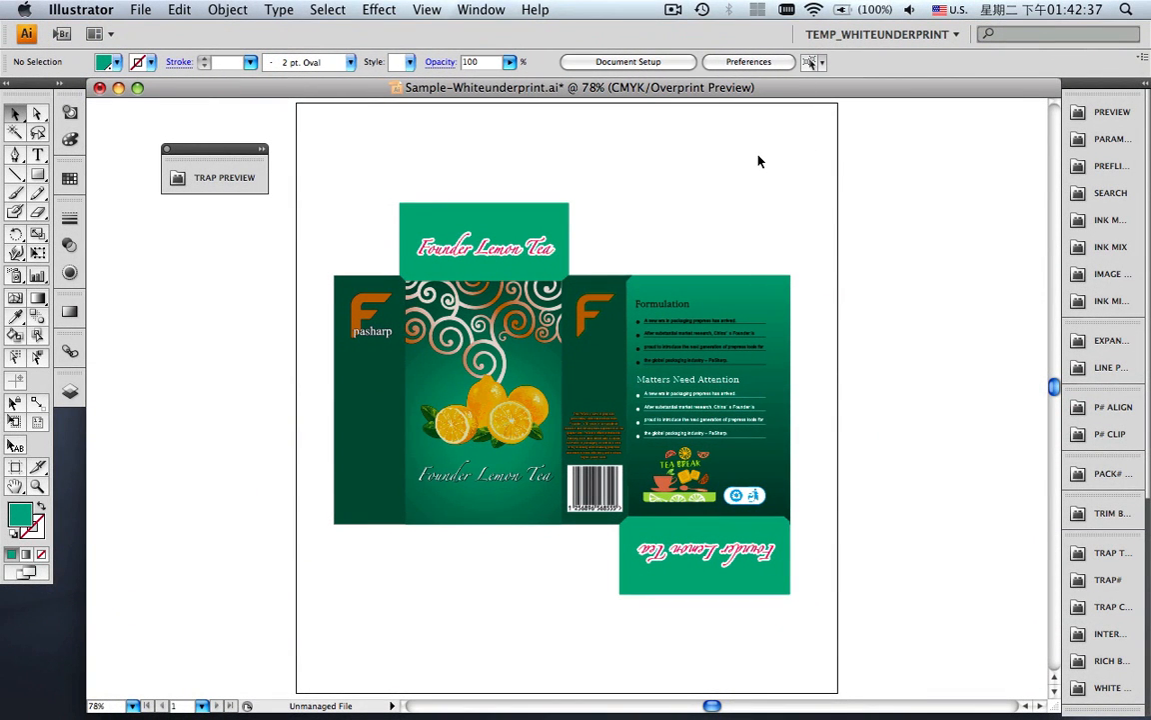
key("z")
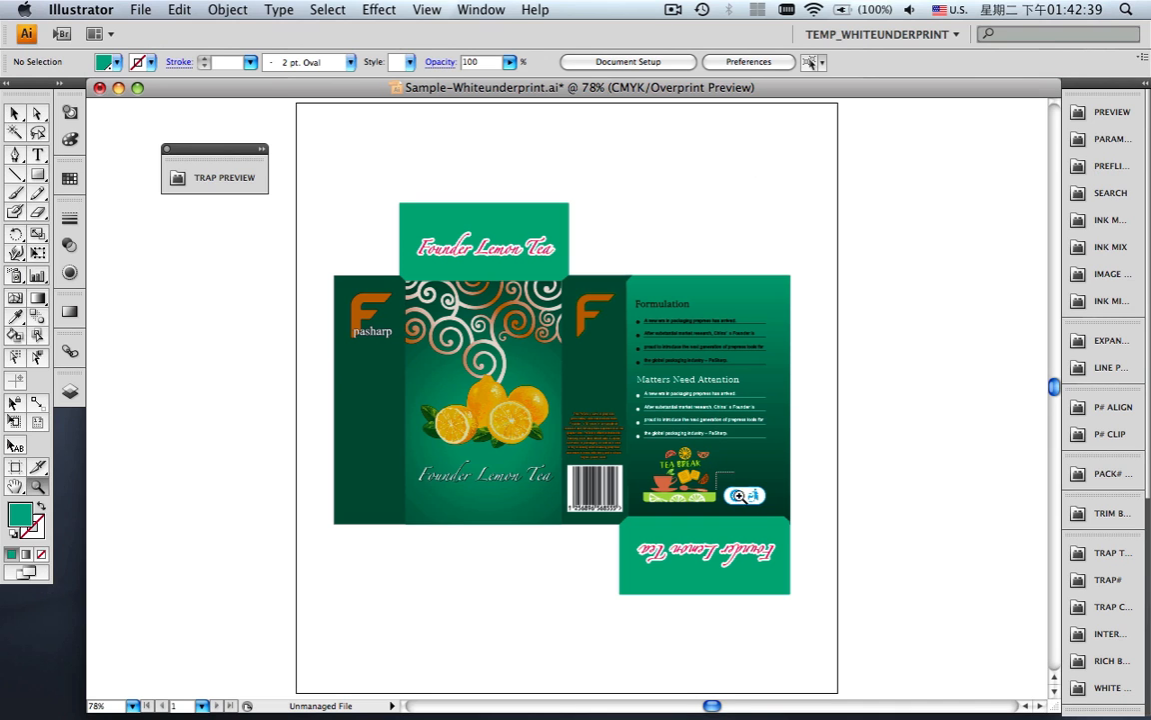
left_click_drag(740, 496, 775, 513)
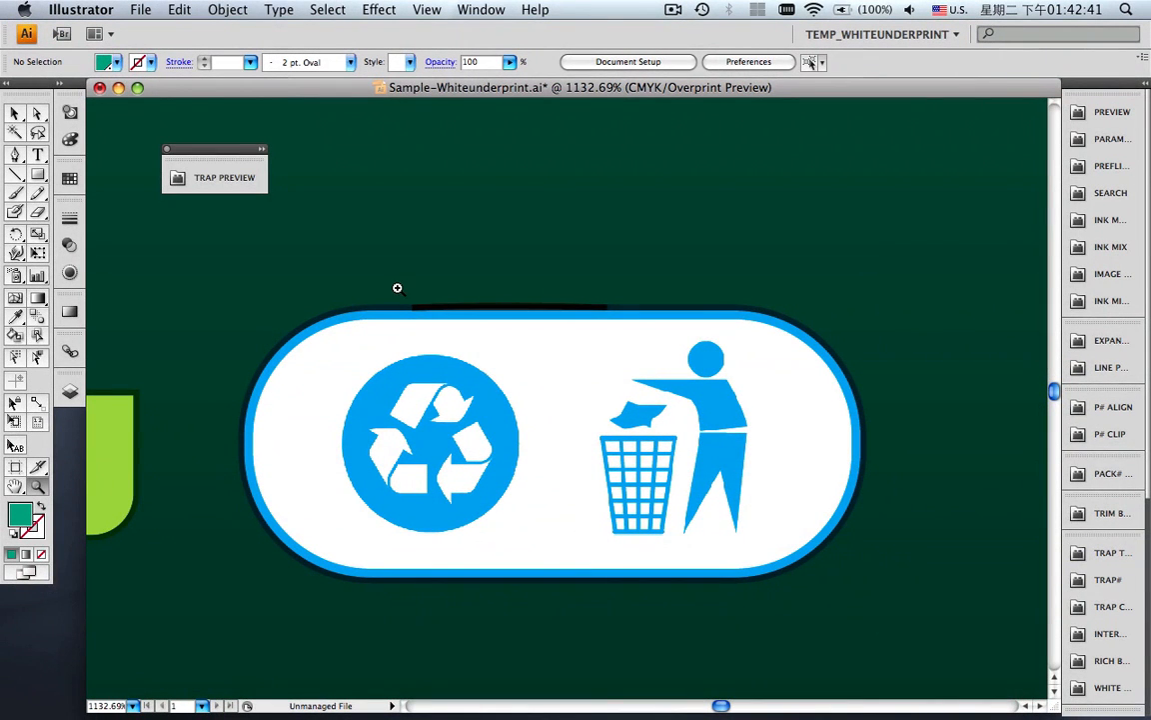
left_click_drag(356, 260, 587, 311)
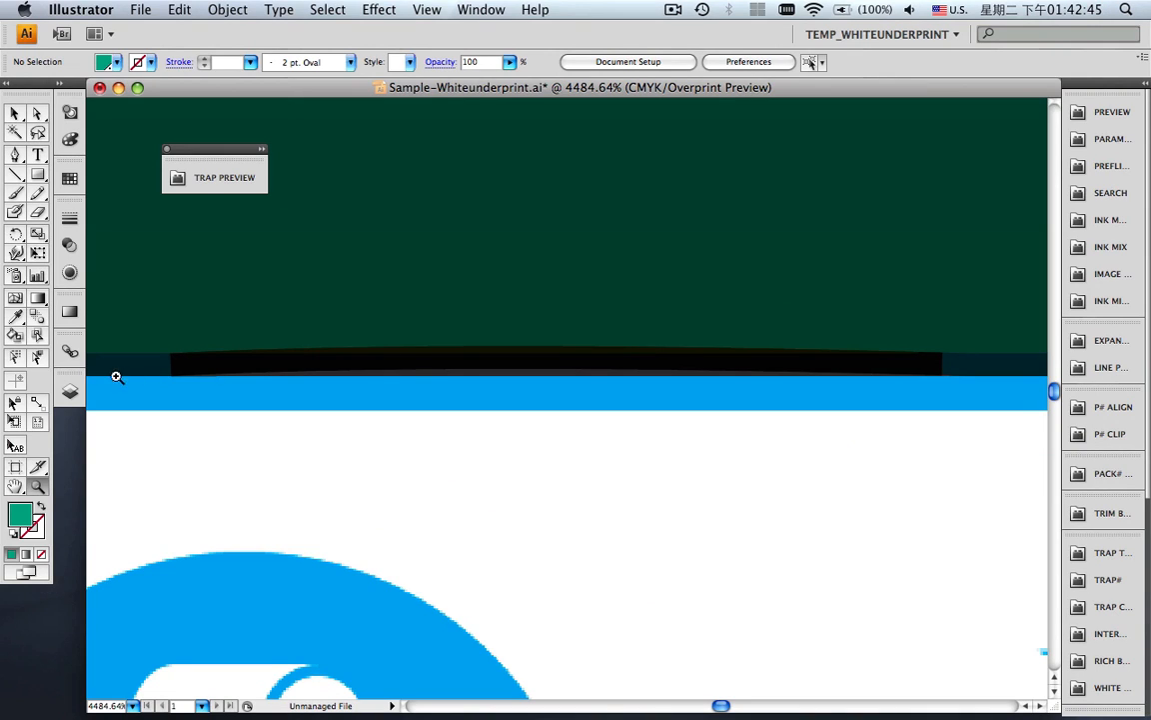
left_click(70, 391)
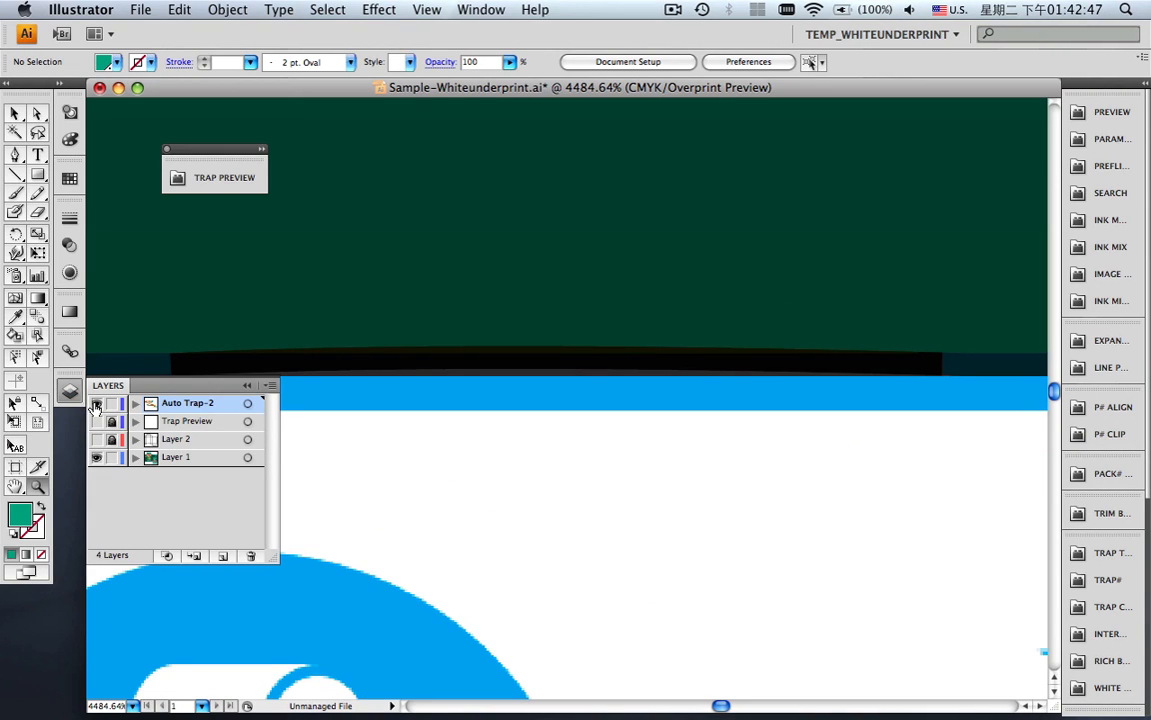
left_click(96, 403)
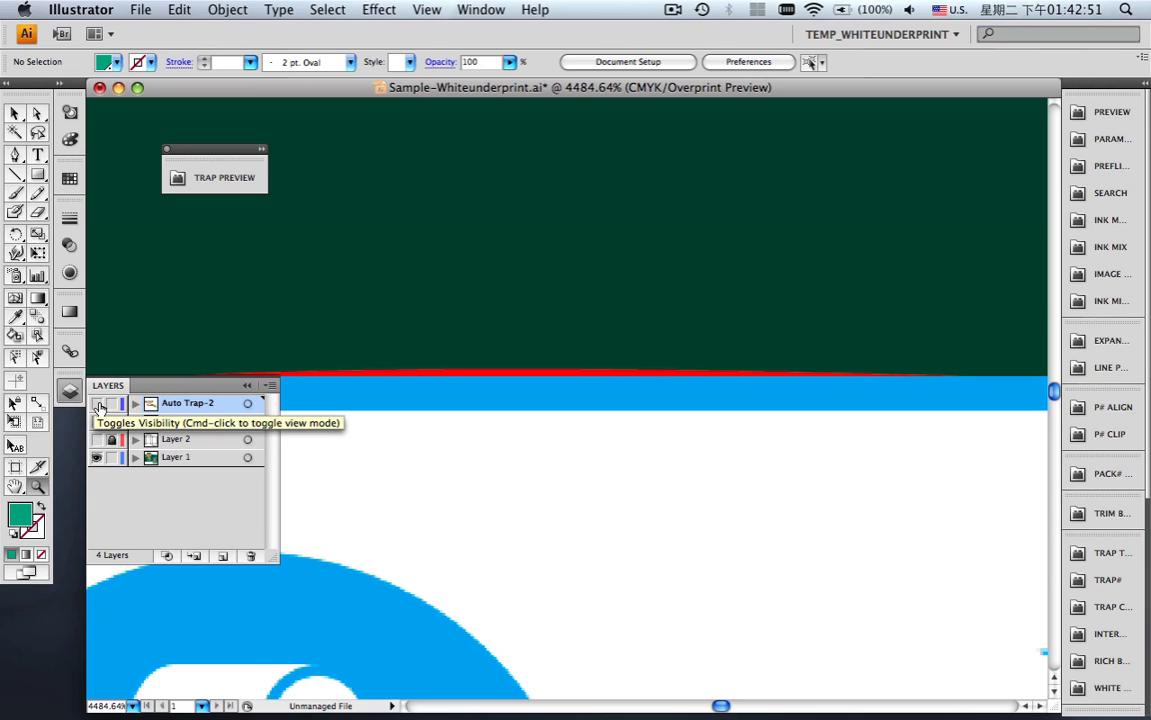
left_click(245, 387)
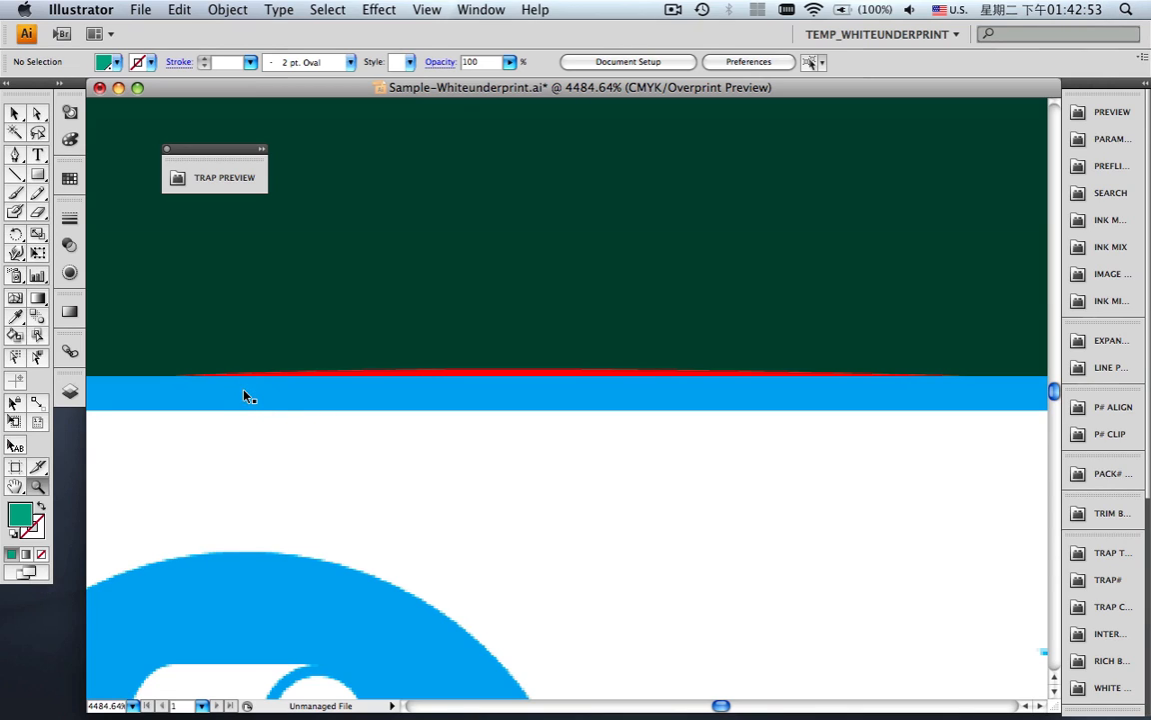
- Lasso-select the whole recycling label, including its icons and the red sliver on its upper edge
key("super+minus")
key("super+minus")
key("super+minus")
key("super+minus")
key("super+minus")
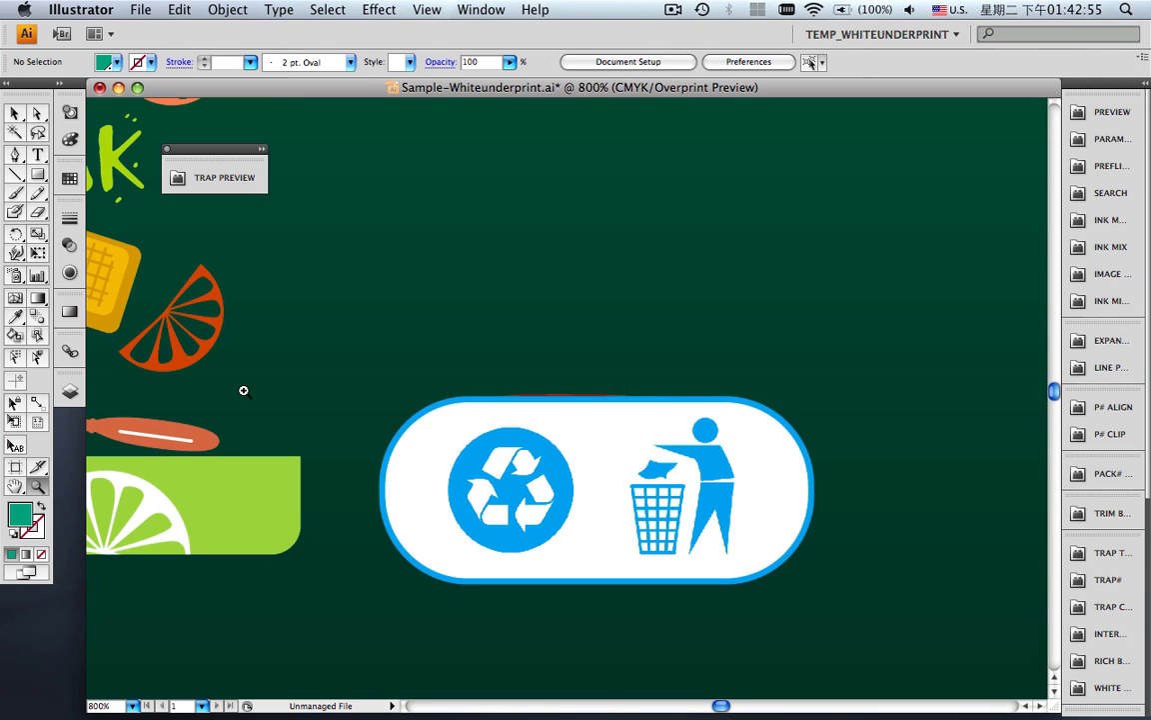
left_click(37, 132)
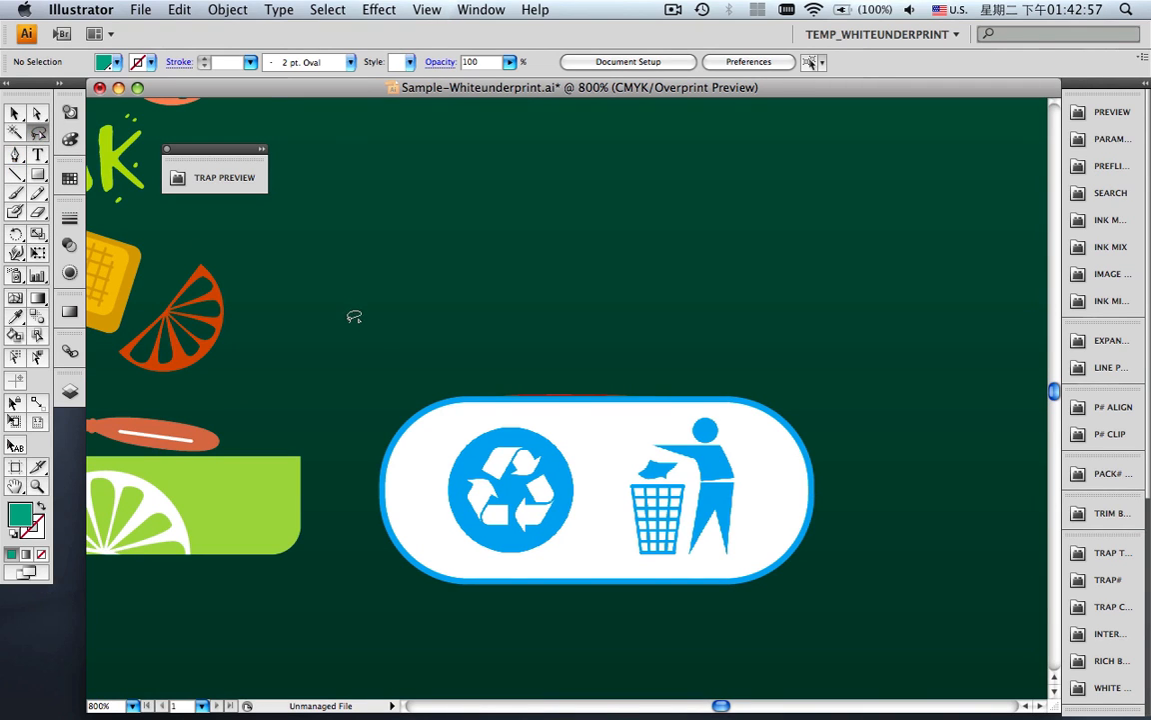
mouse_move(372, 364)
left_mouse_down()
mouse_move(639, 358)
mouse_move(753, 372)
mouse_move(813, 397)
mouse_move(840, 500)
mouse_move(808, 582)
mouse_move(754, 610)
mouse_move(458, 619)
mouse_move(366, 603)
mouse_move(340, 515)
mouse_move(348, 398)
mouse_move(370, 362)
left_mouse_up()
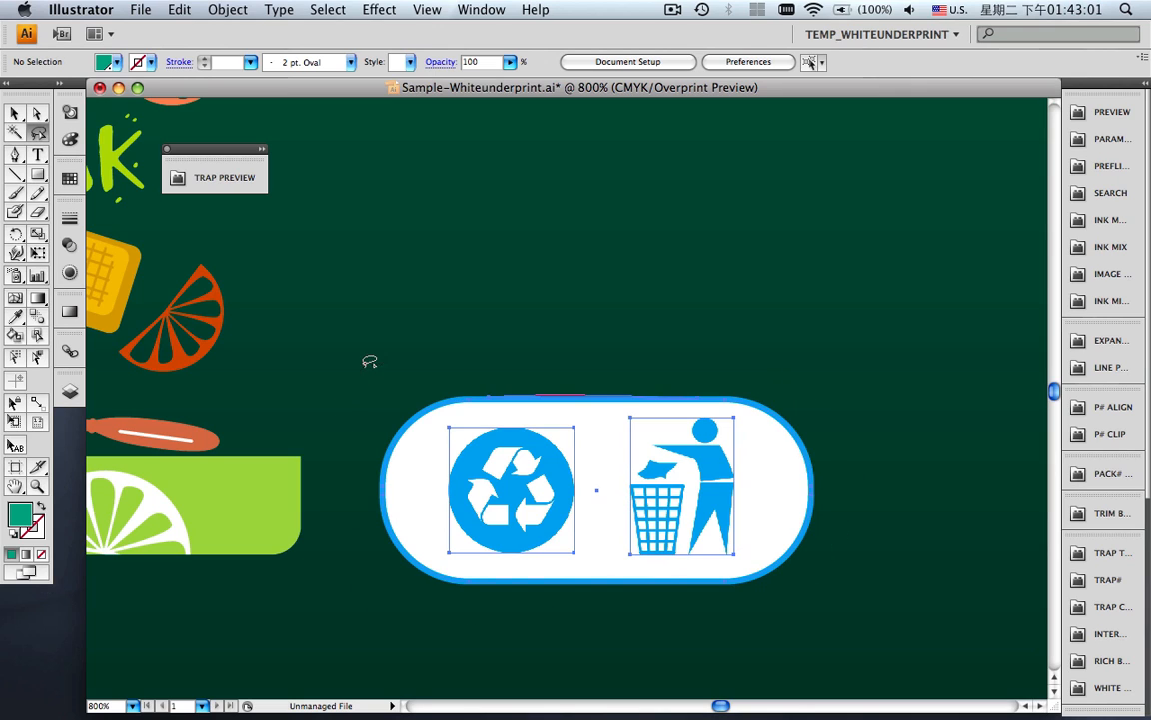
key("a")
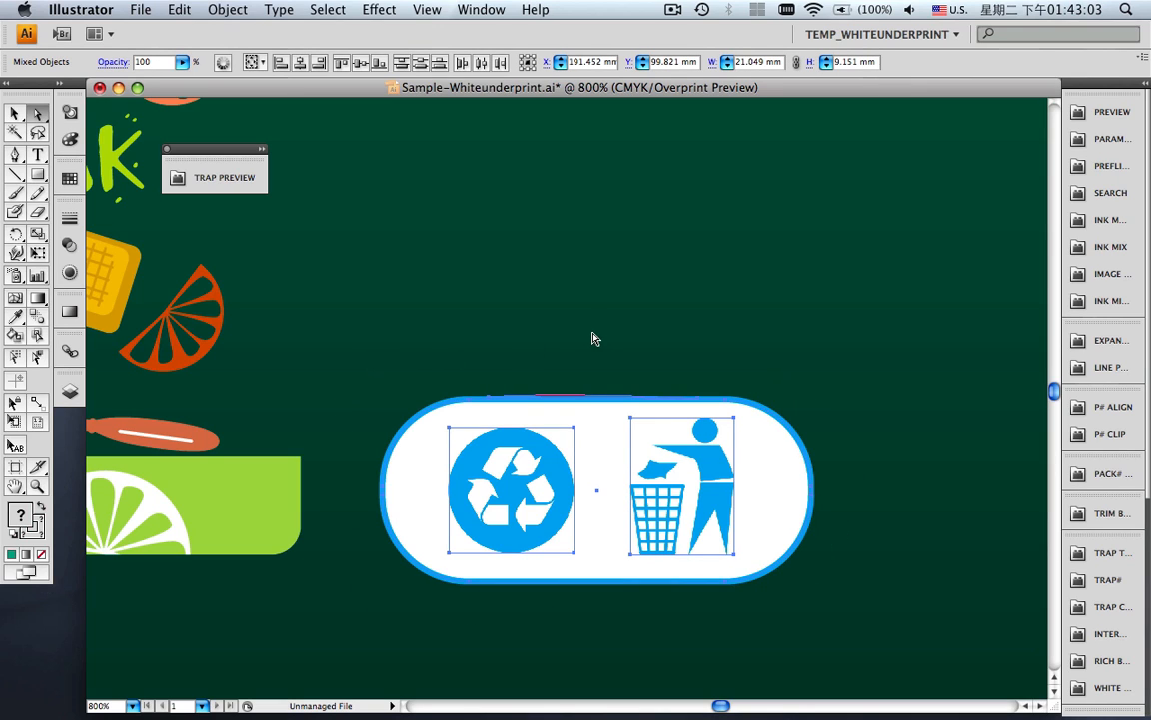
- Modify the test trap ticket by setting its Maximum Gap to 0.1 mm
left_click(1094, 579)
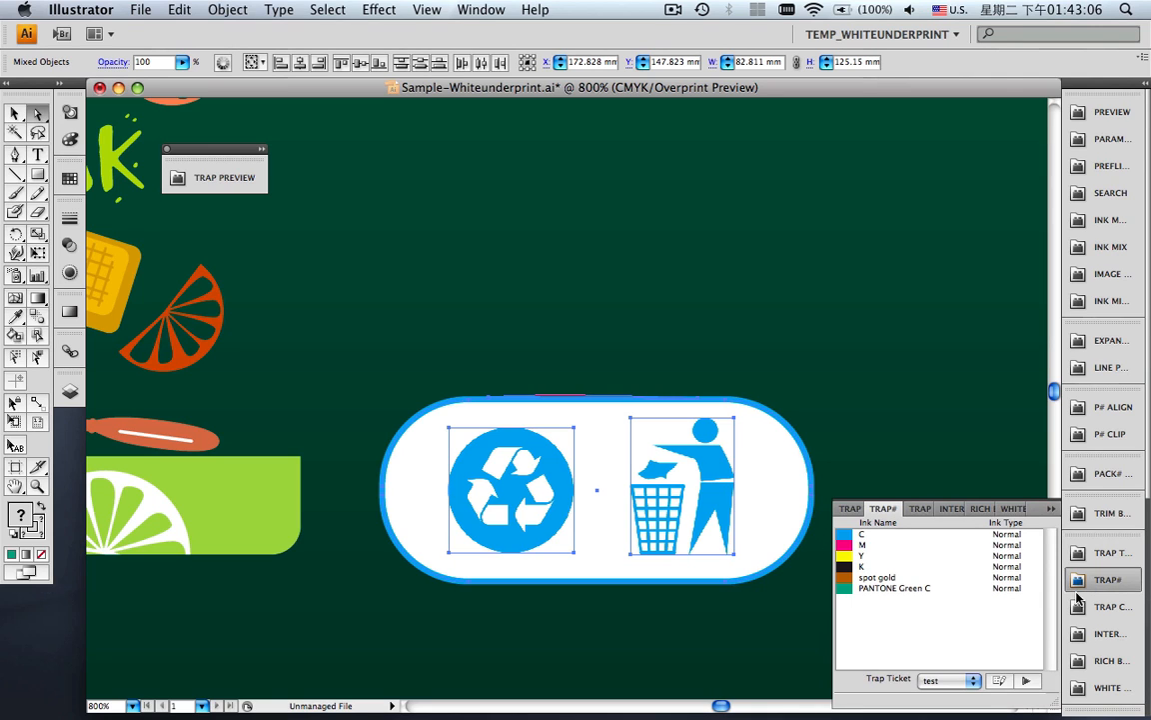
left_click(999, 680)
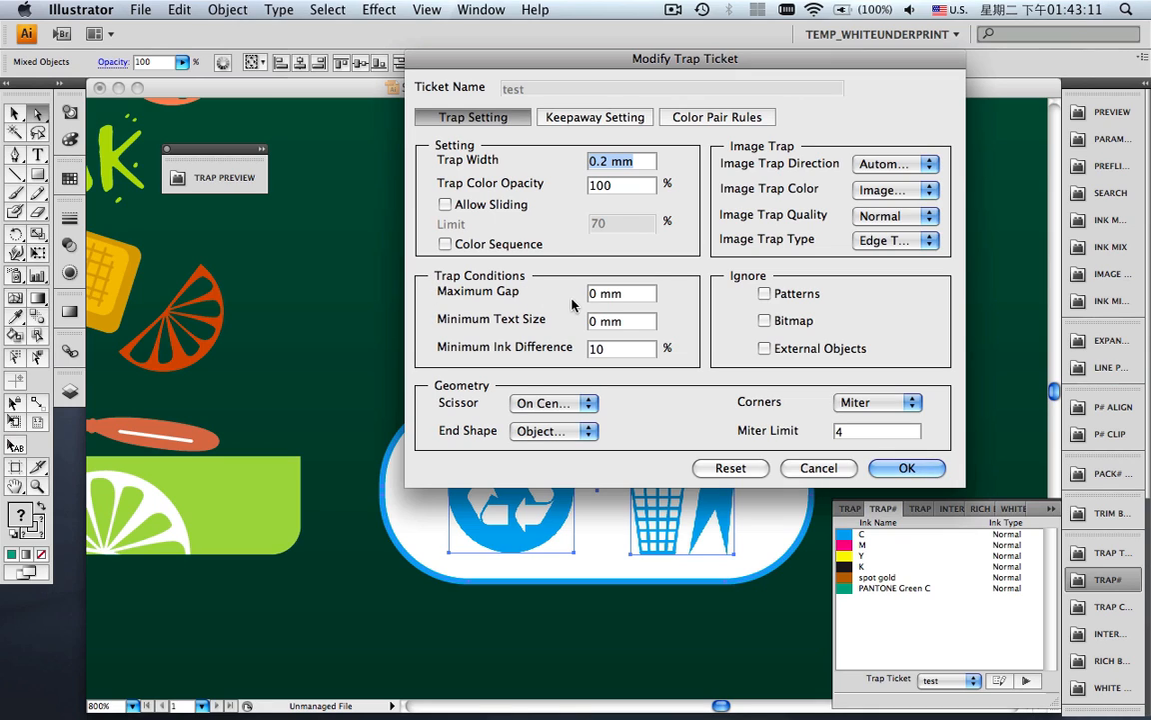
left_click(615, 292)
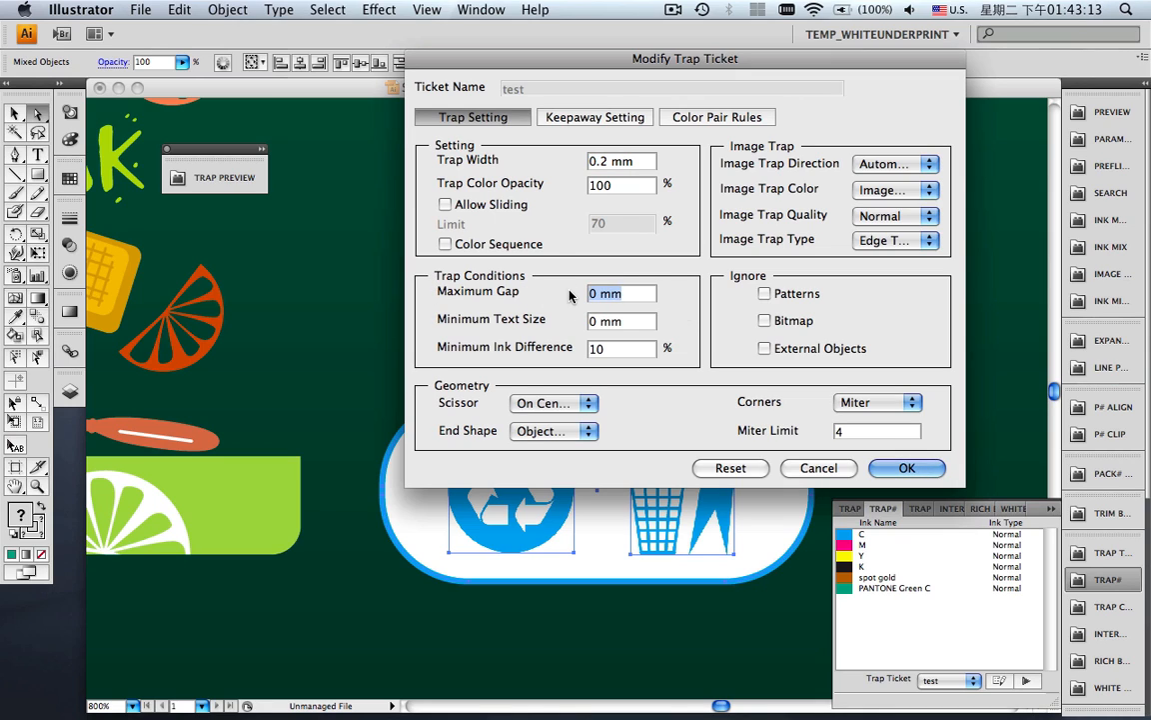
type("0.1")
left_click(884, 469)
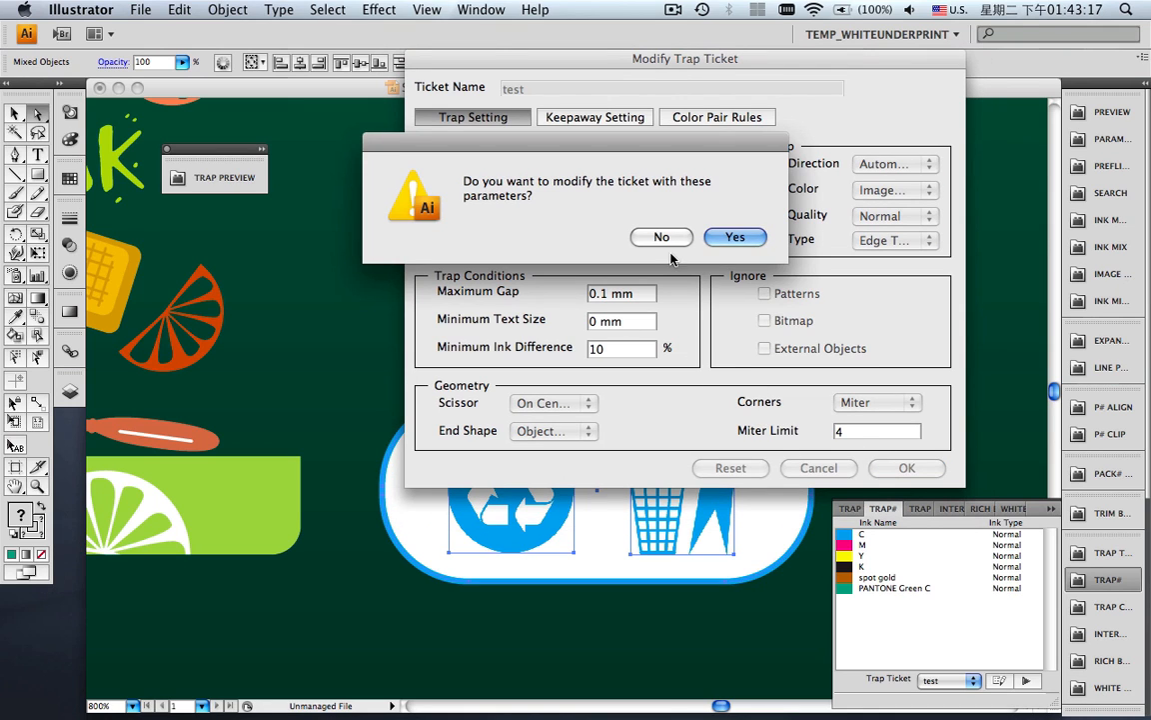
left_click(733, 237)
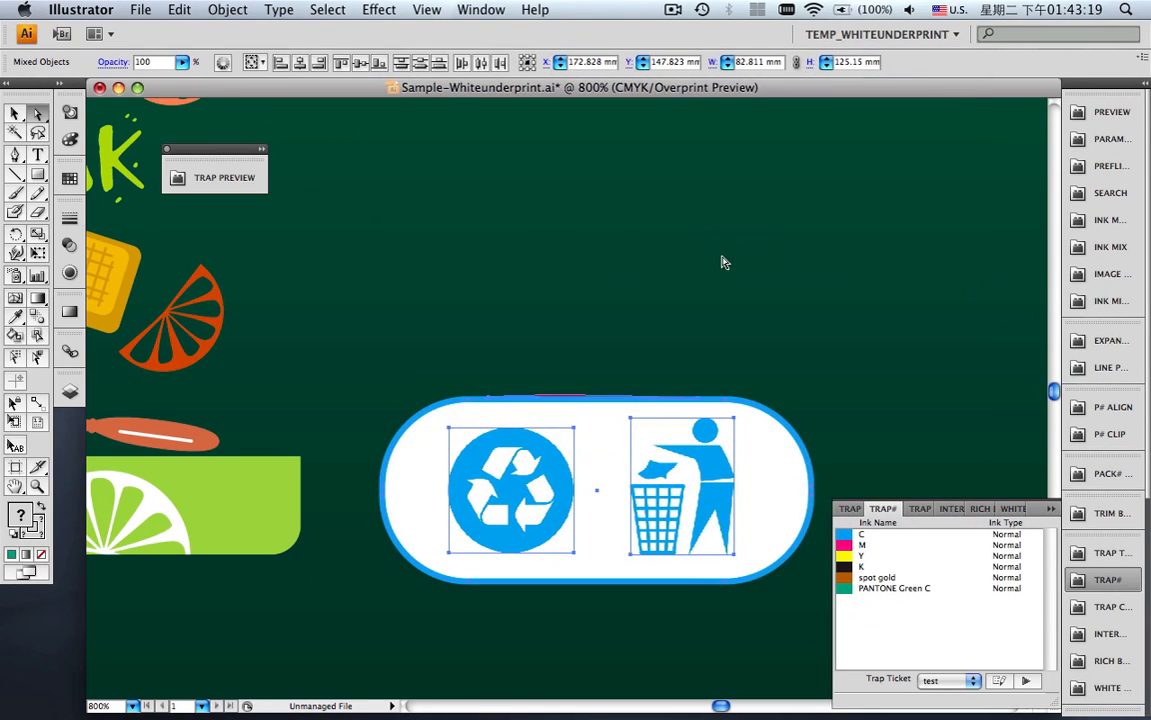
- Auto-trap the selected label objects with the test ticket and examine the trap along the label's upper edge
left_click(1031, 681)
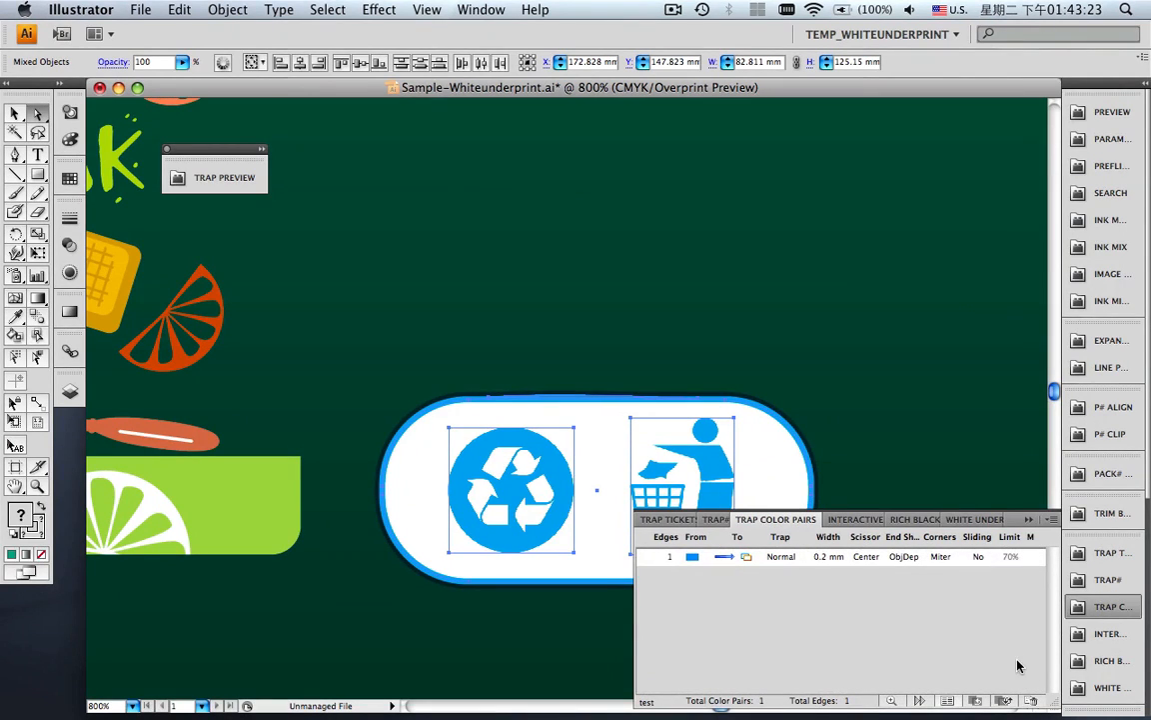
left_click(1029, 521)
key("z")
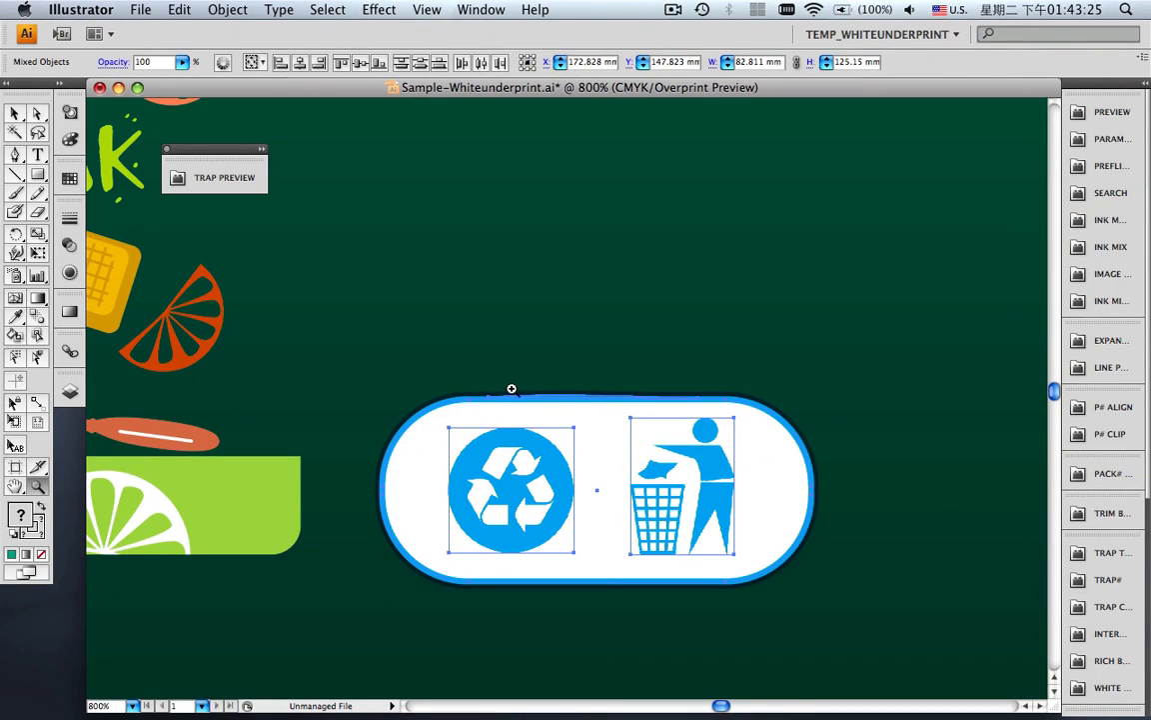
left_click_drag(449, 378, 691, 423)
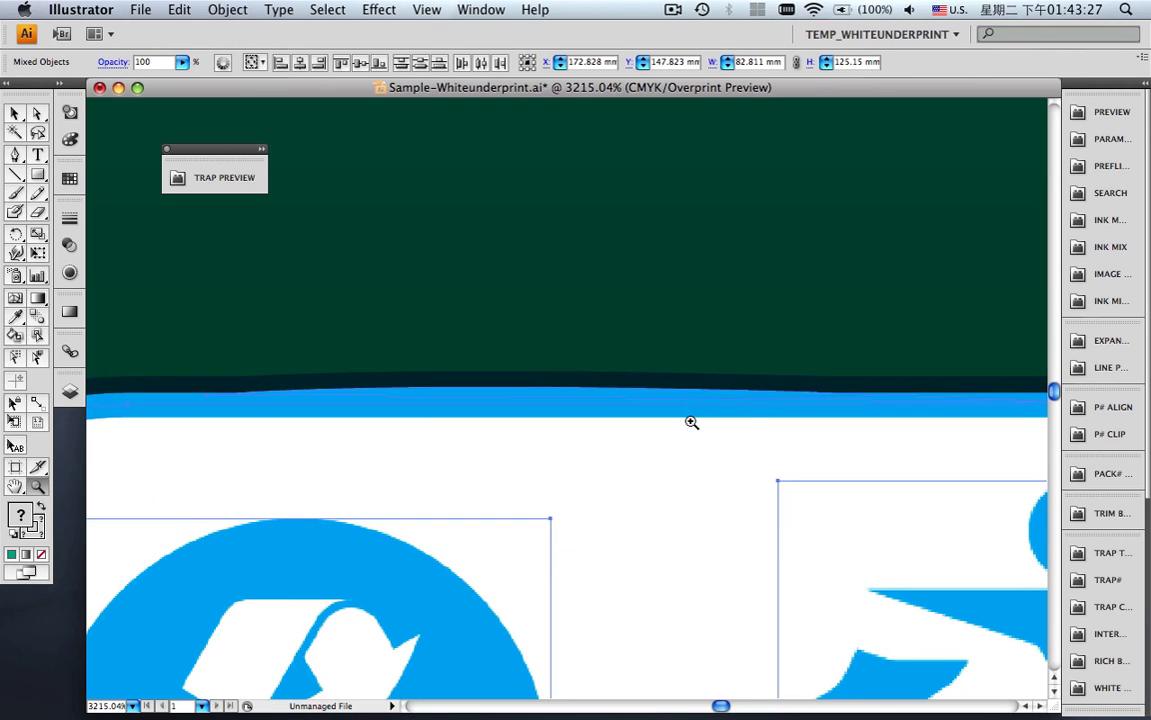
key("super+shift+a")
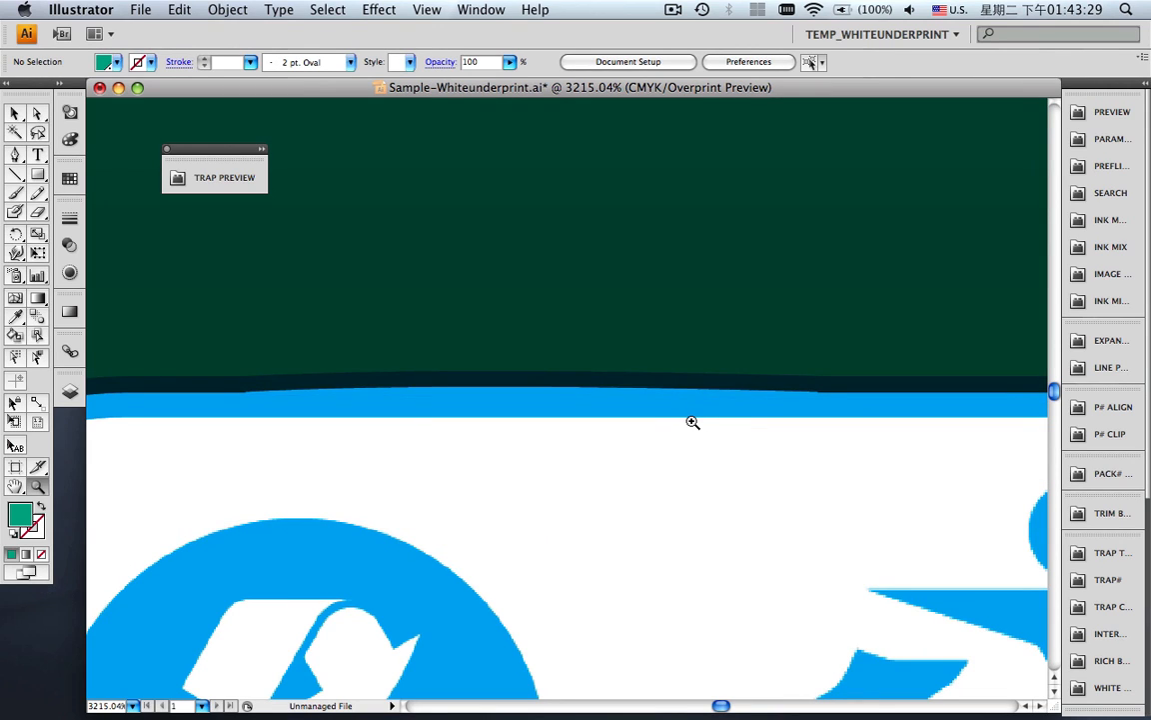
- Delete the Auto Trap-4 layer together with its artwork
left_click(70, 391)
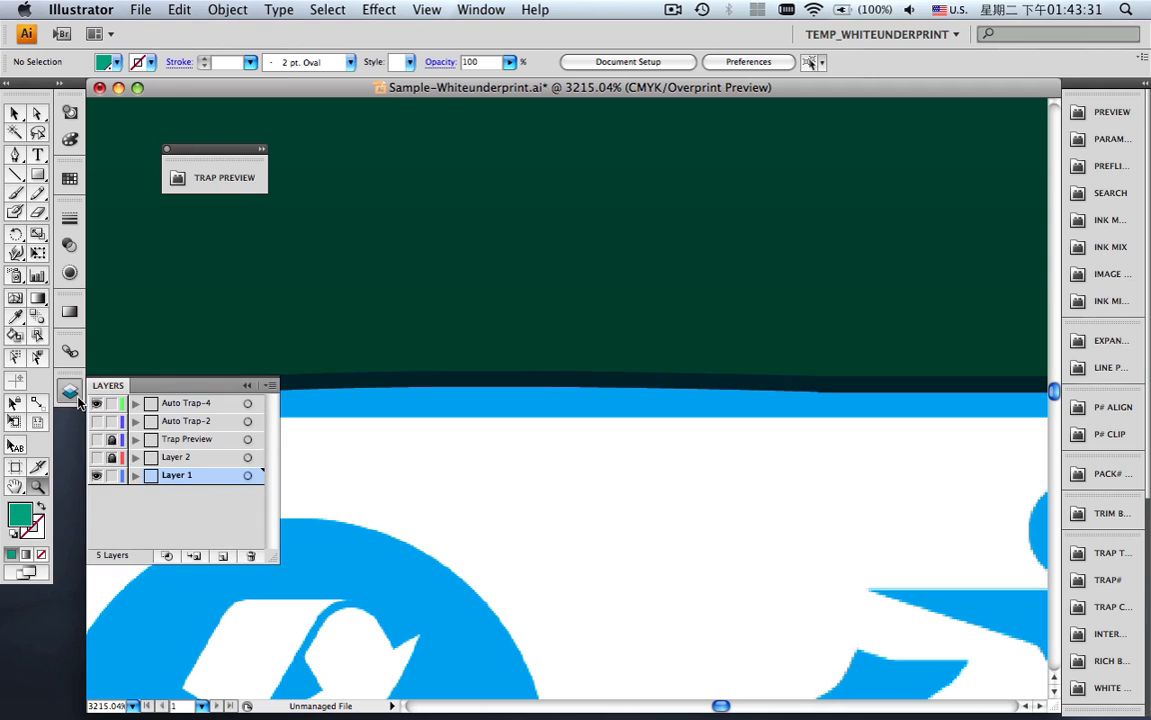
left_click(185, 405)
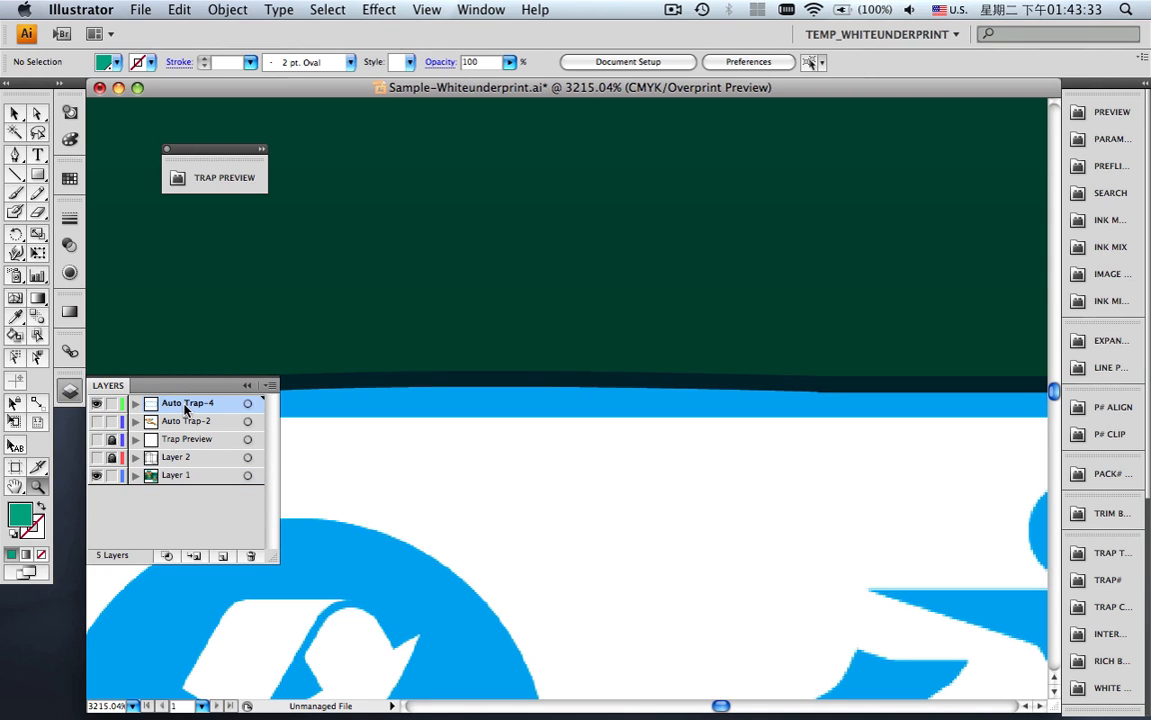
left_click(256, 551)
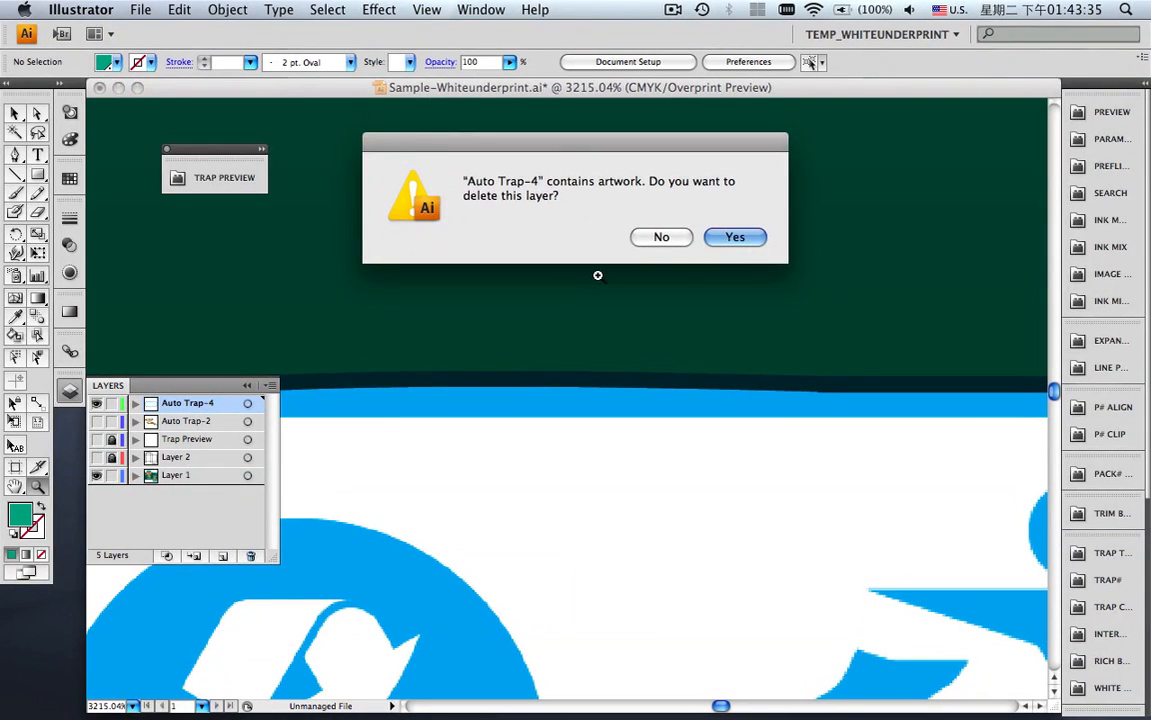
left_click(723, 236)
left_click(246, 386)
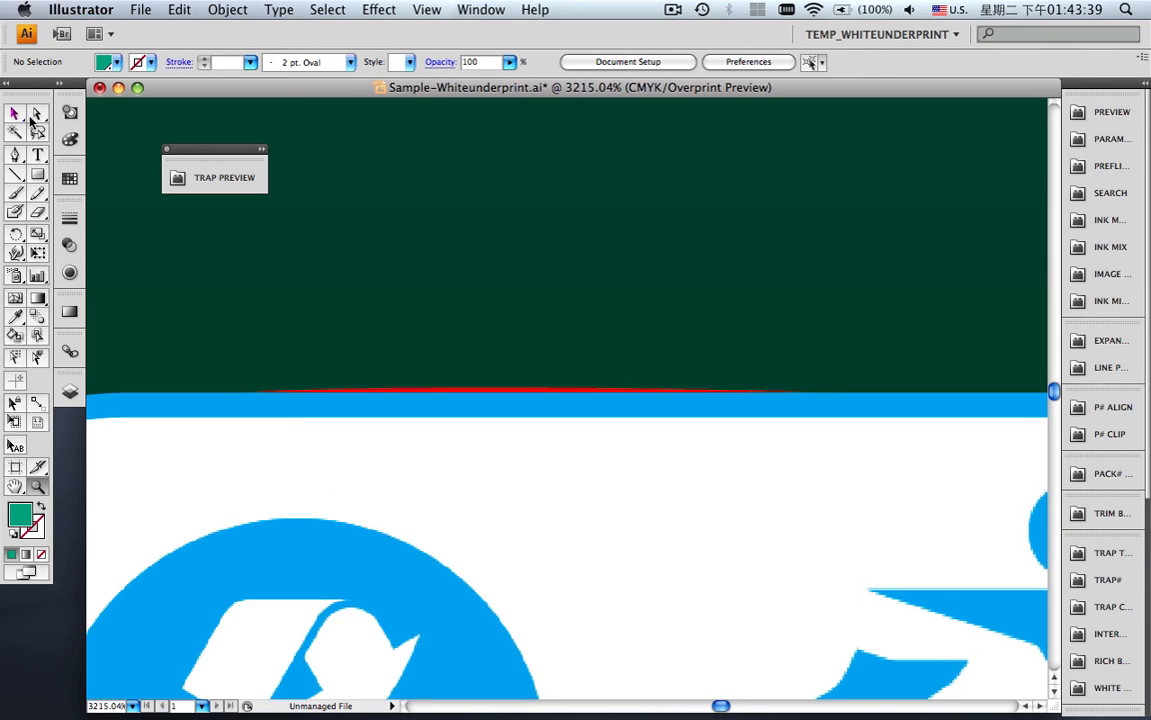
- Clear the curved segment of the red sliver on the label's upper edge, using the Direct Selection tool
left_click(37, 113)
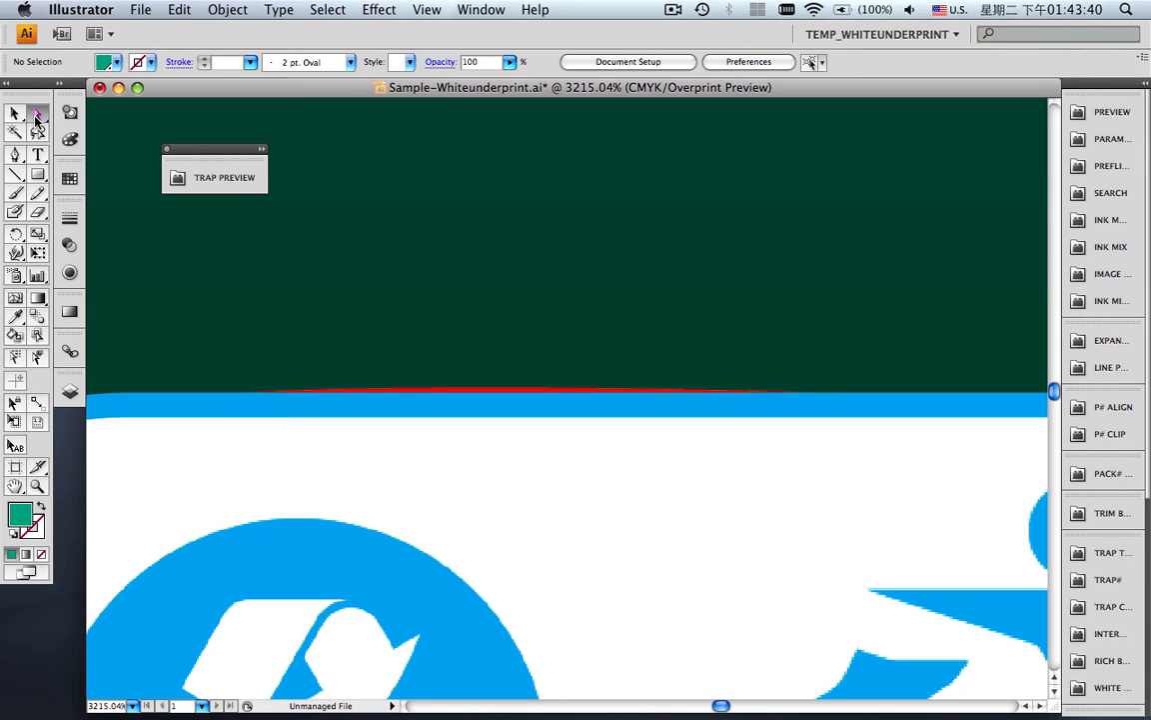
left_click(454, 391)
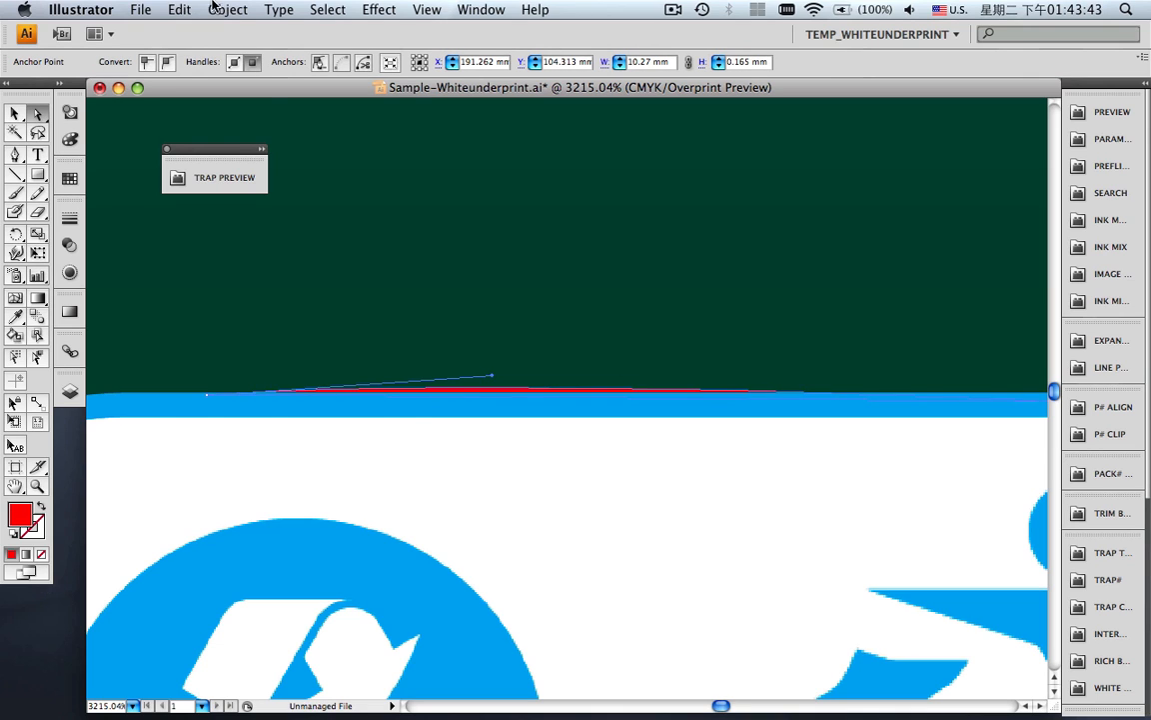
left_click(180, 9)
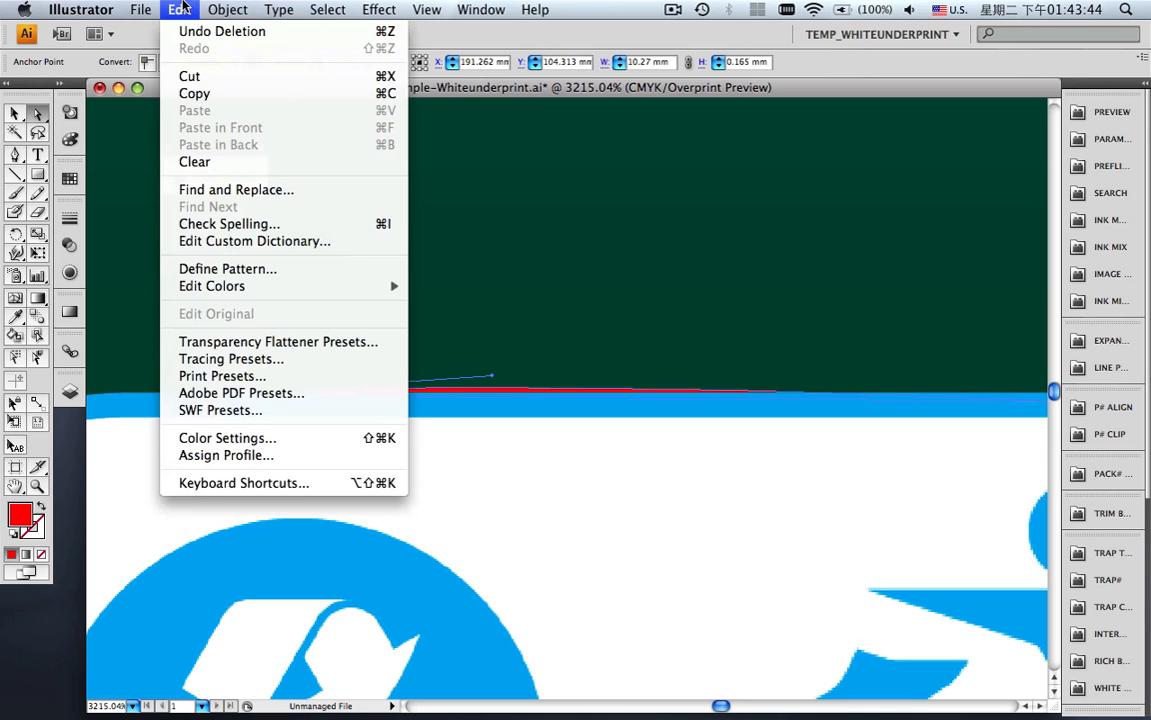
left_click(197, 163)
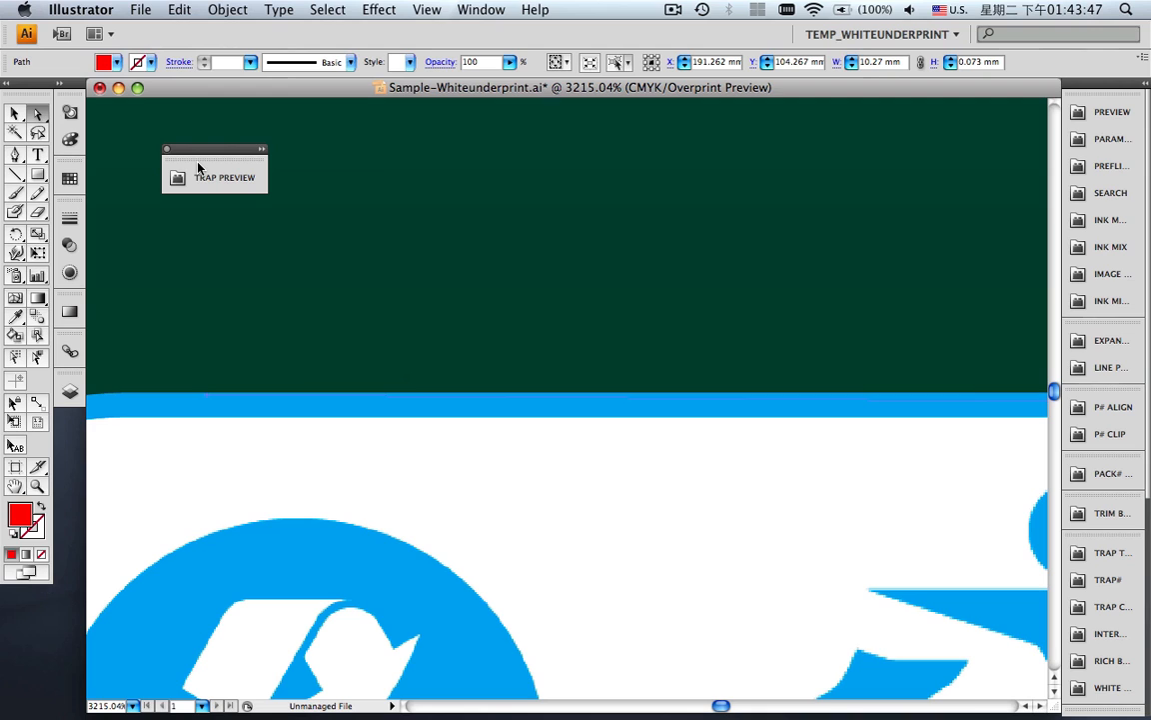
- Run Interactive Trap on an area enclosing the recycling label and spread its outline with a 0.2 mm trap width
key("super+minus")
key("super+minus")
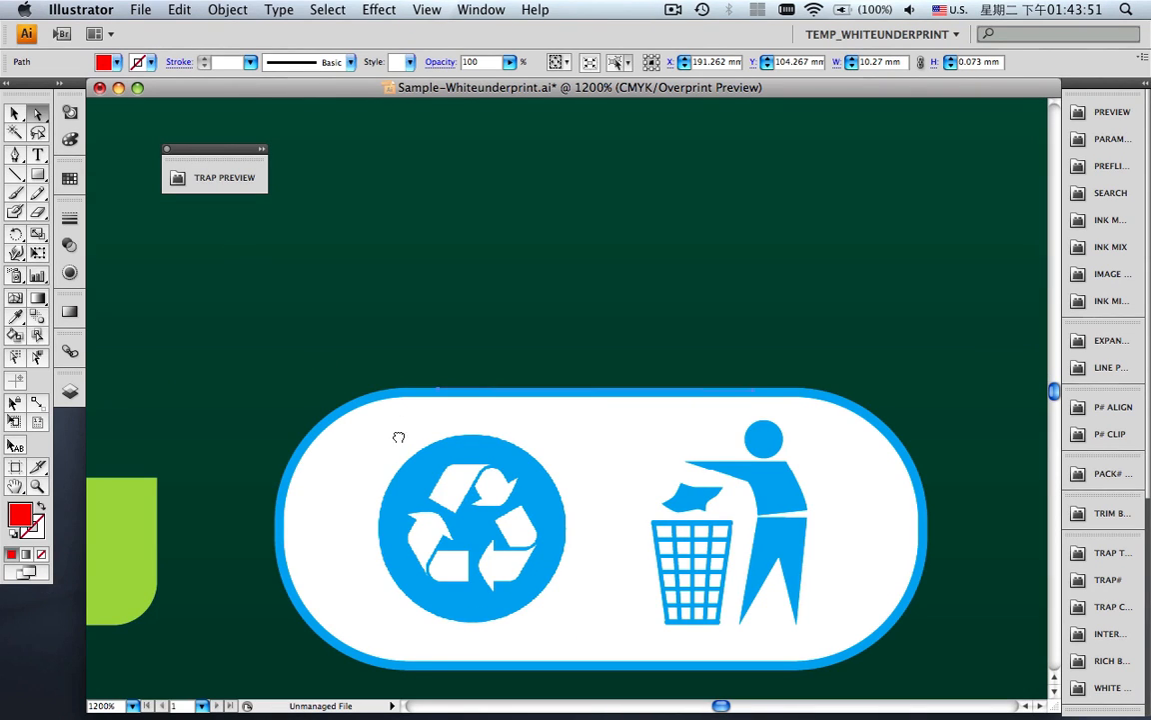
left_click_drag(398, 436, 398, 331)
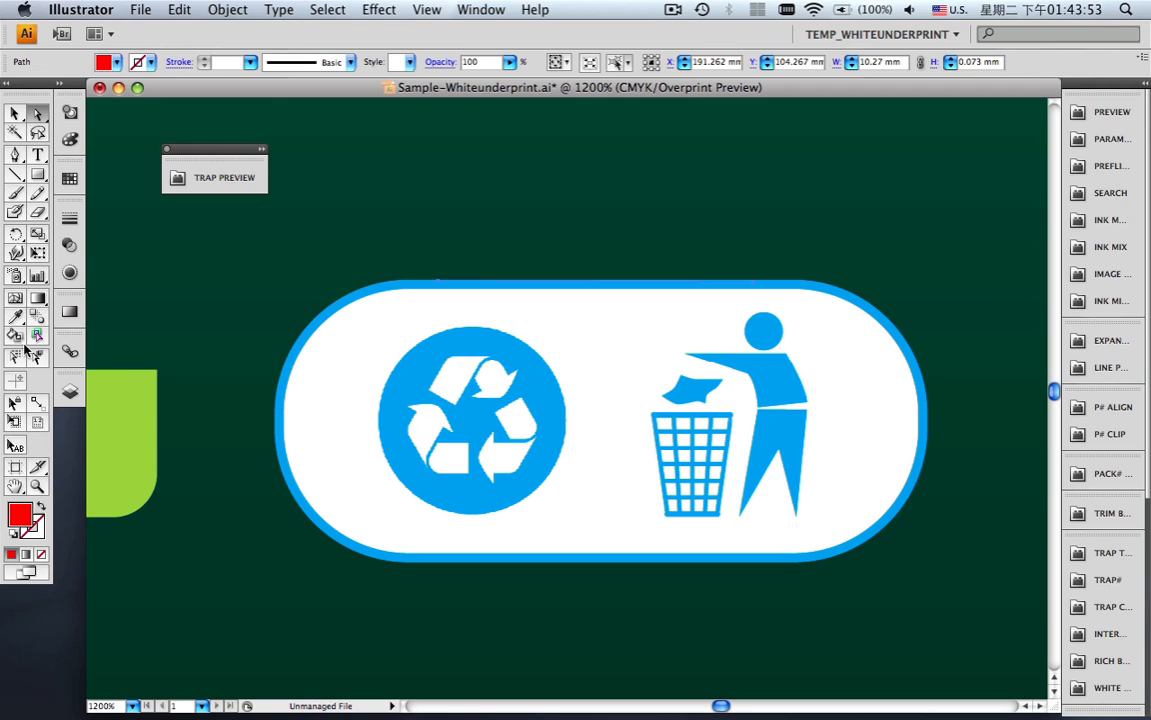
left_click(18, 358)
left_click_drag(221, 231, 1036, 623)
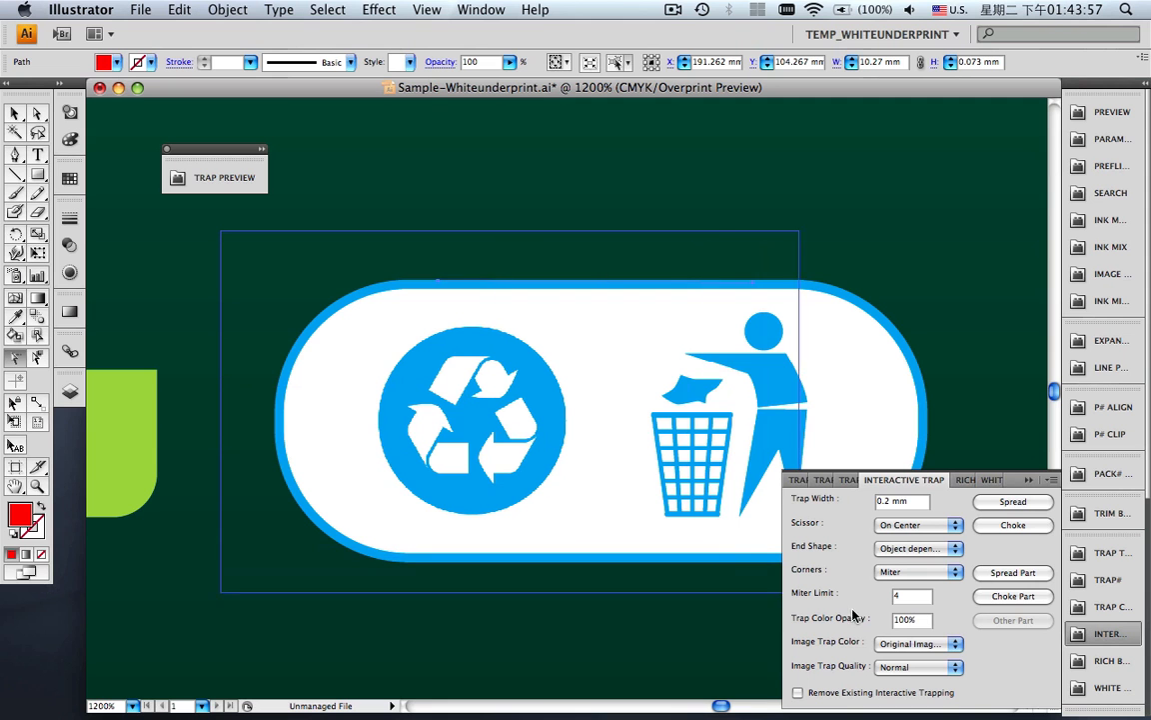
left_click(998, 575)
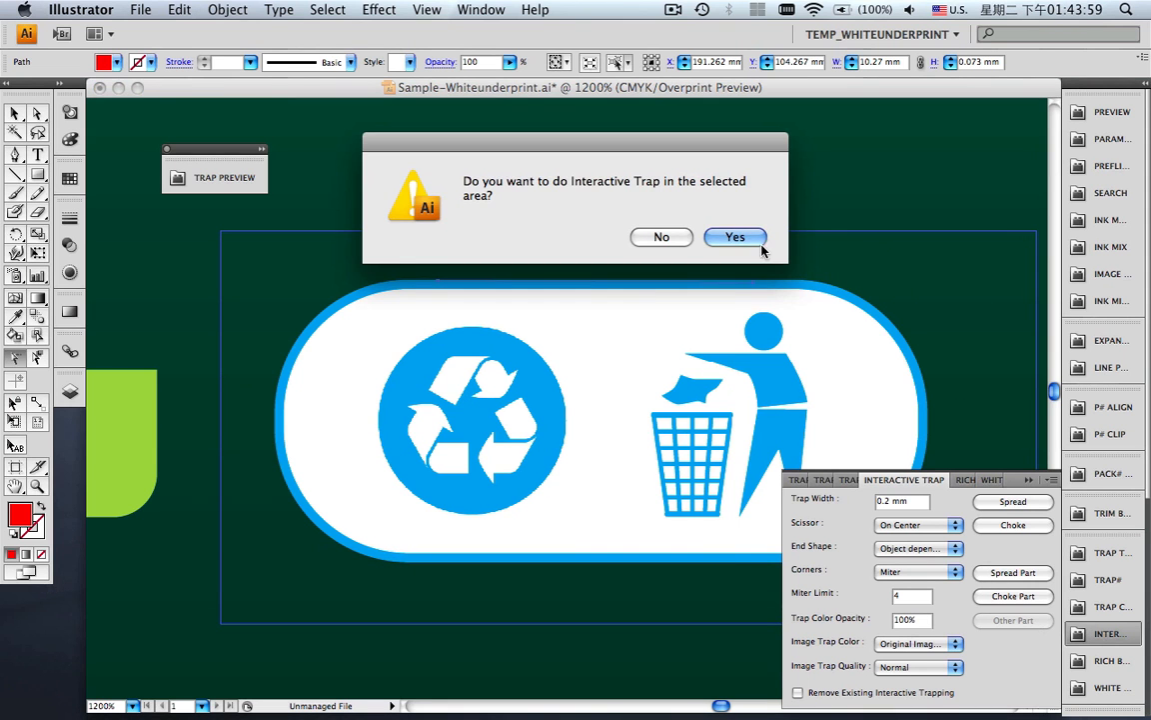
left_click(762, 244)
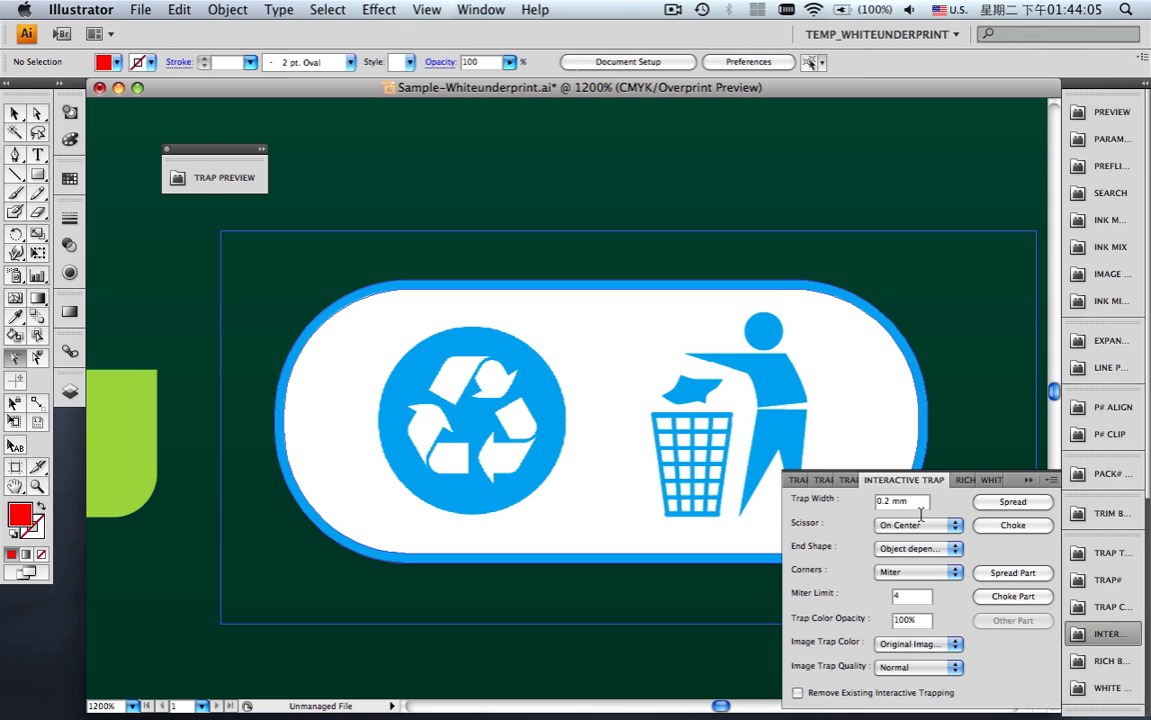
left_click(1035, 503)
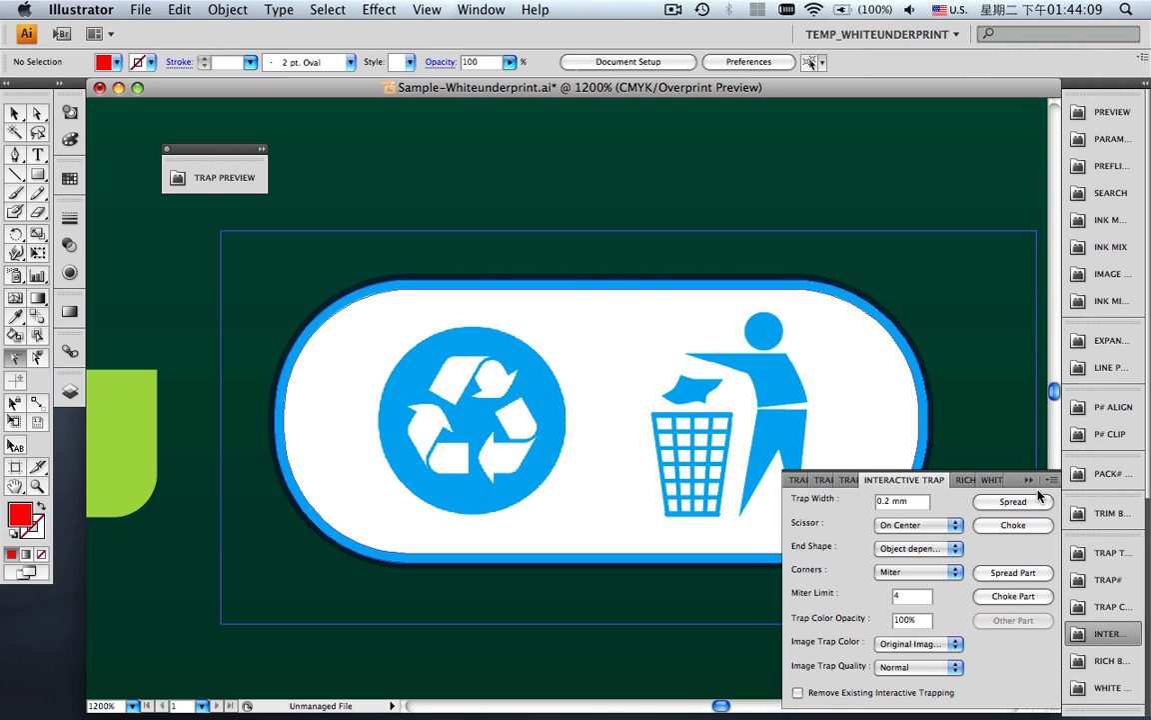
- Lock the Interactive Trap-1 layer and Layer 1, and show the Auto Trap-2 layer
left_click(1029, 480)
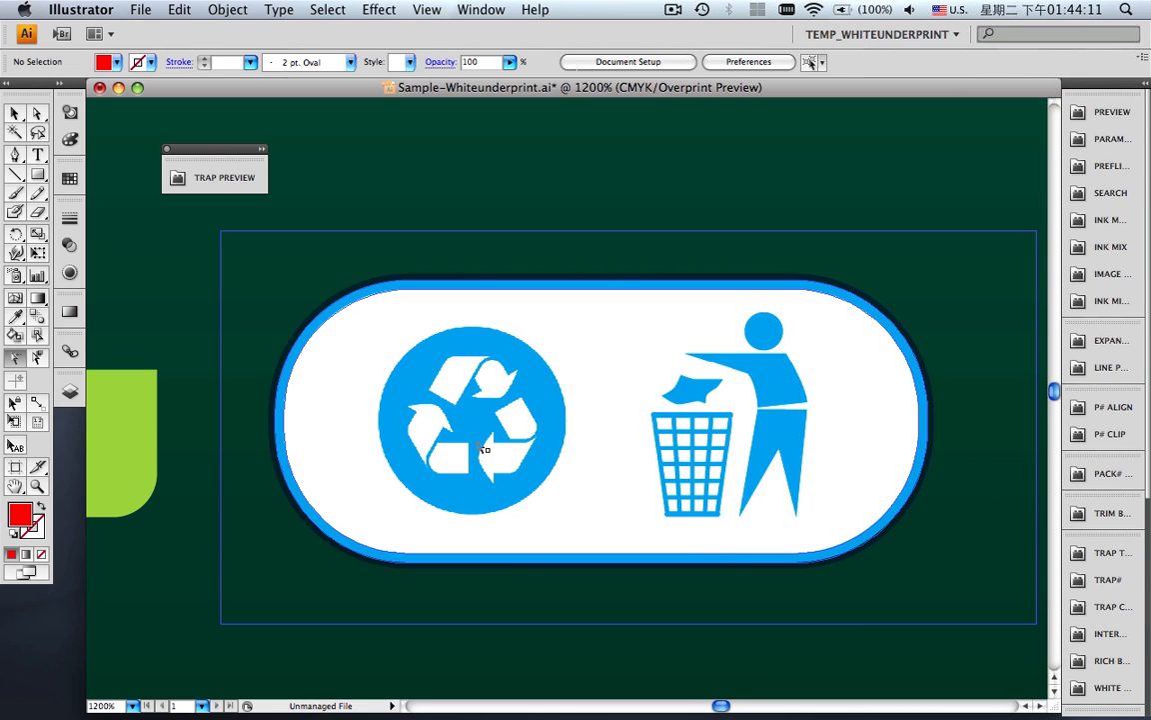
left_click(70, 390)
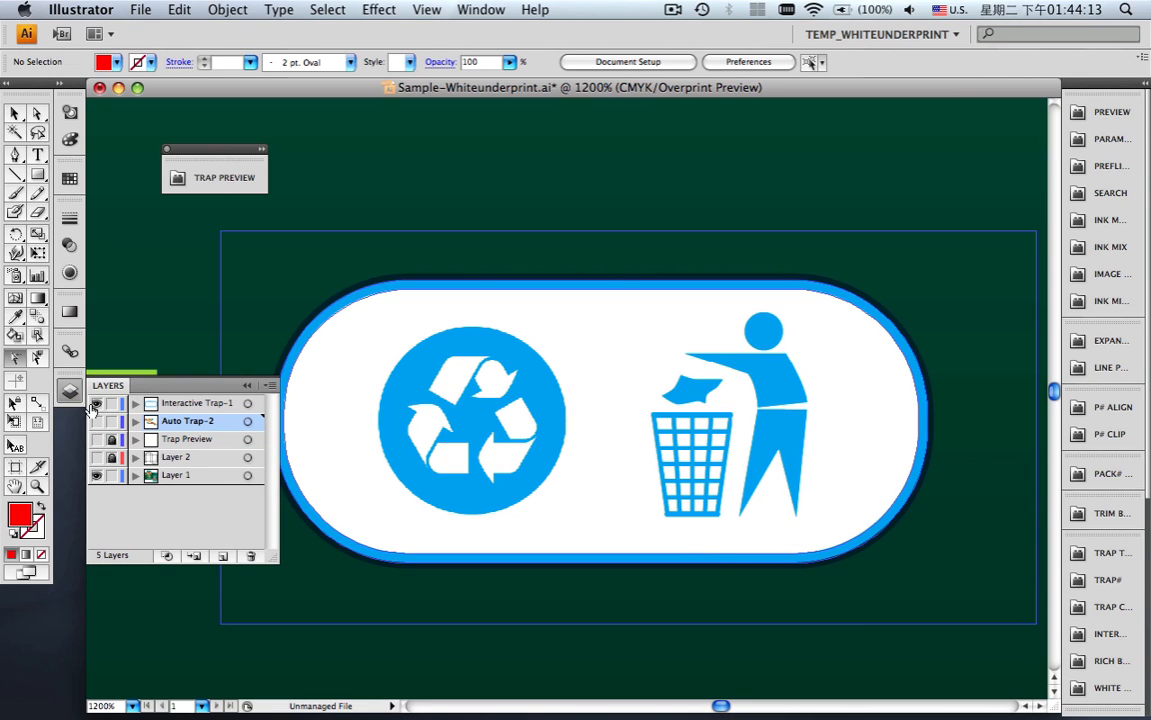
left_click(111, 405)
left_click(98, 422)
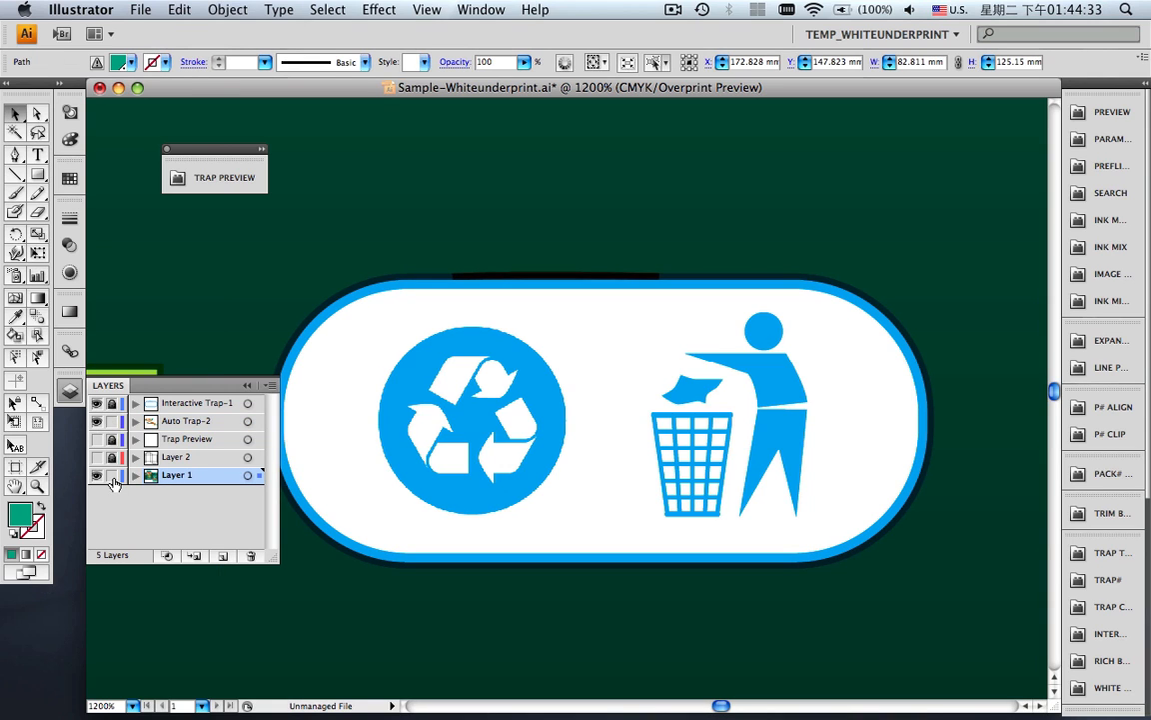
left_click(112, 477)
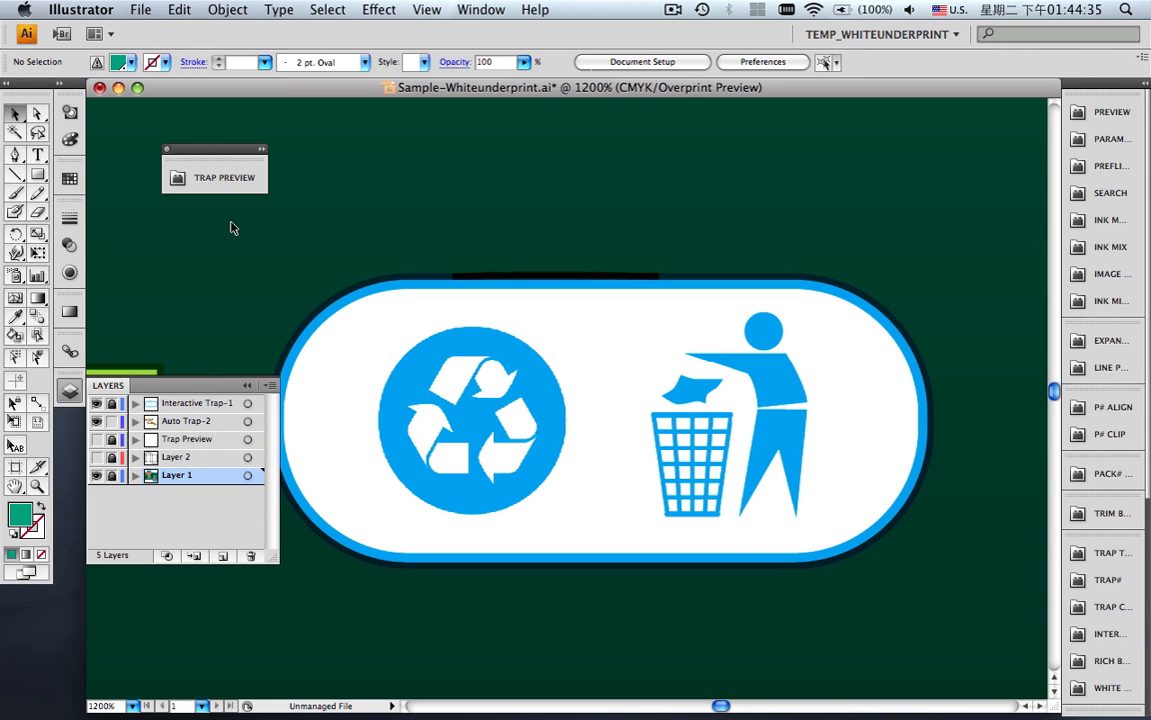
- Clear the existing automatic trap around the recycling label from the Auto Trap-2 layer
left_click_drag(232, 221, 1000, 638)
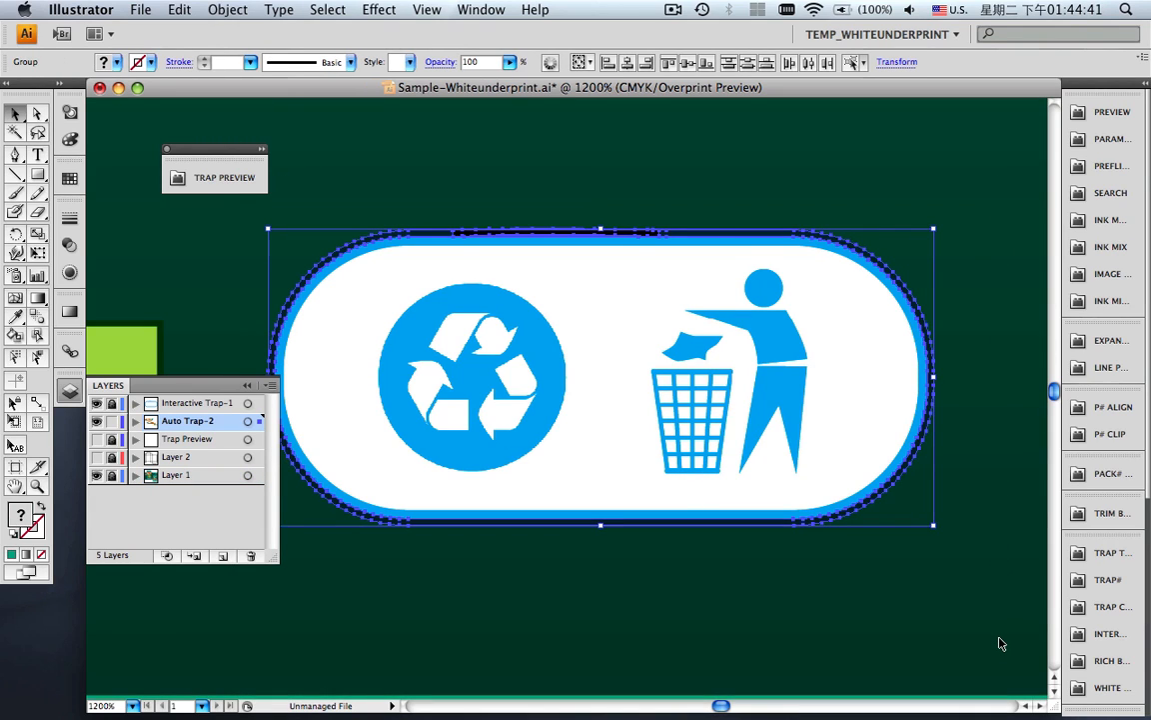
left_click(179, 10)
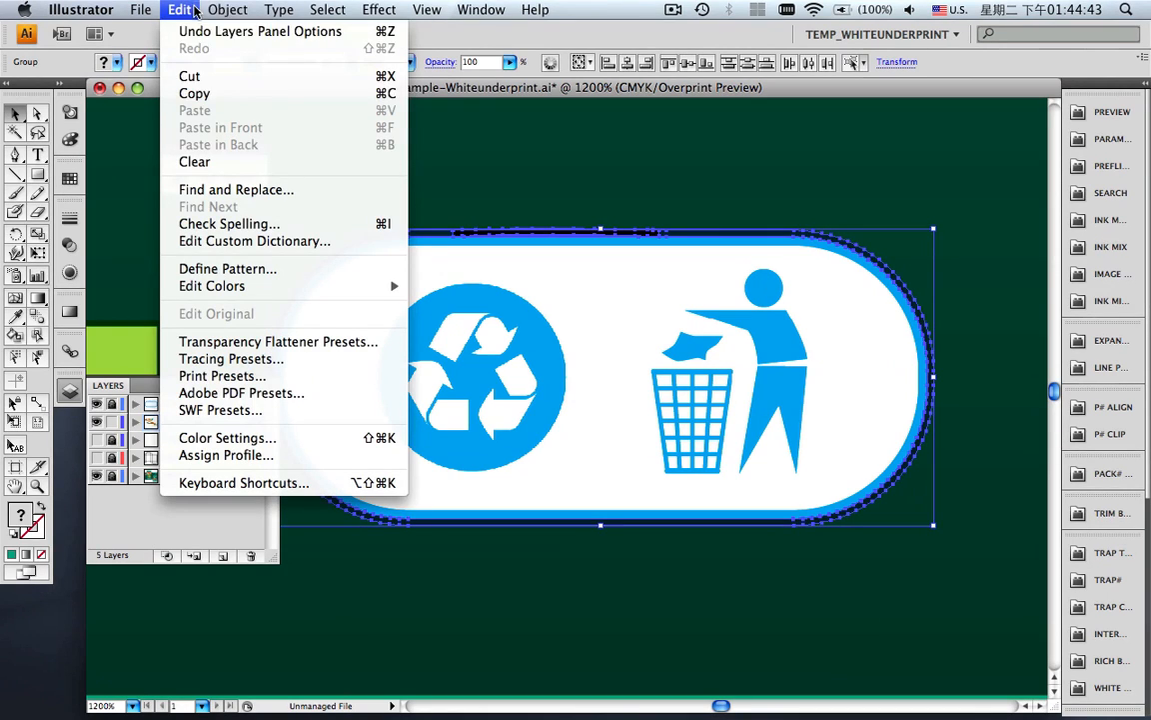
left_click(218, 164)
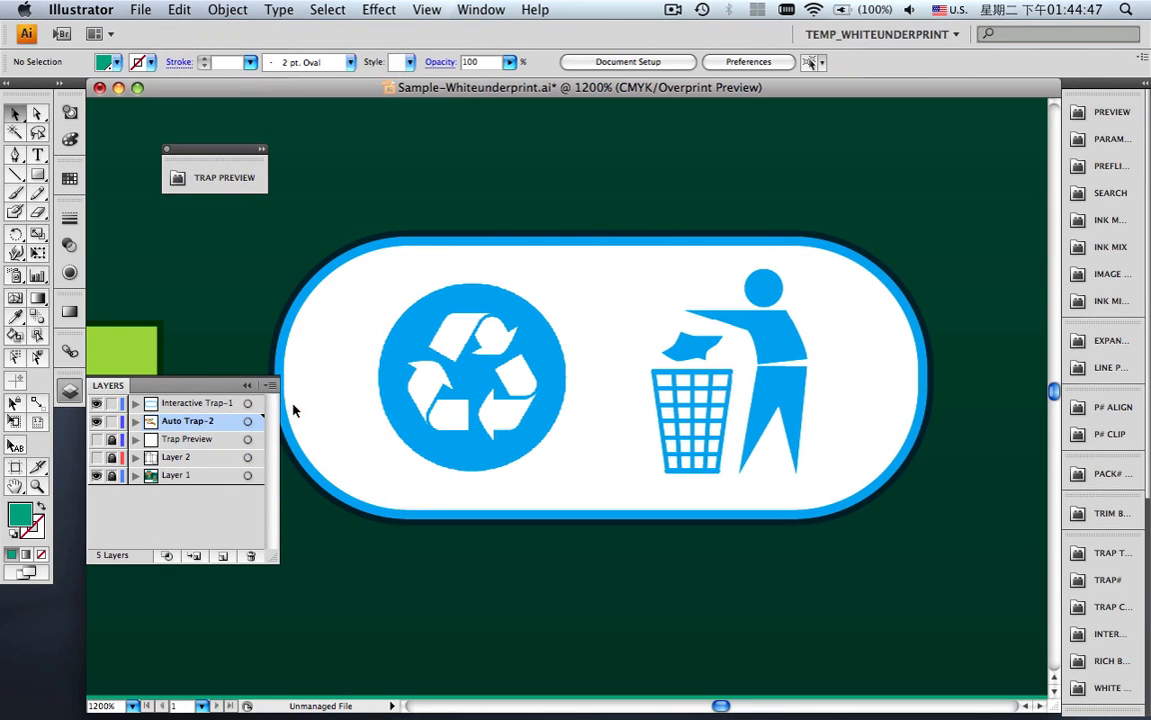
- Move the label's interactive trap artwork into the Auto Trap-2 layer, delete the emptied Interactive Trap-1 layer and lock Auto Trap-2
left_click(259, 403)
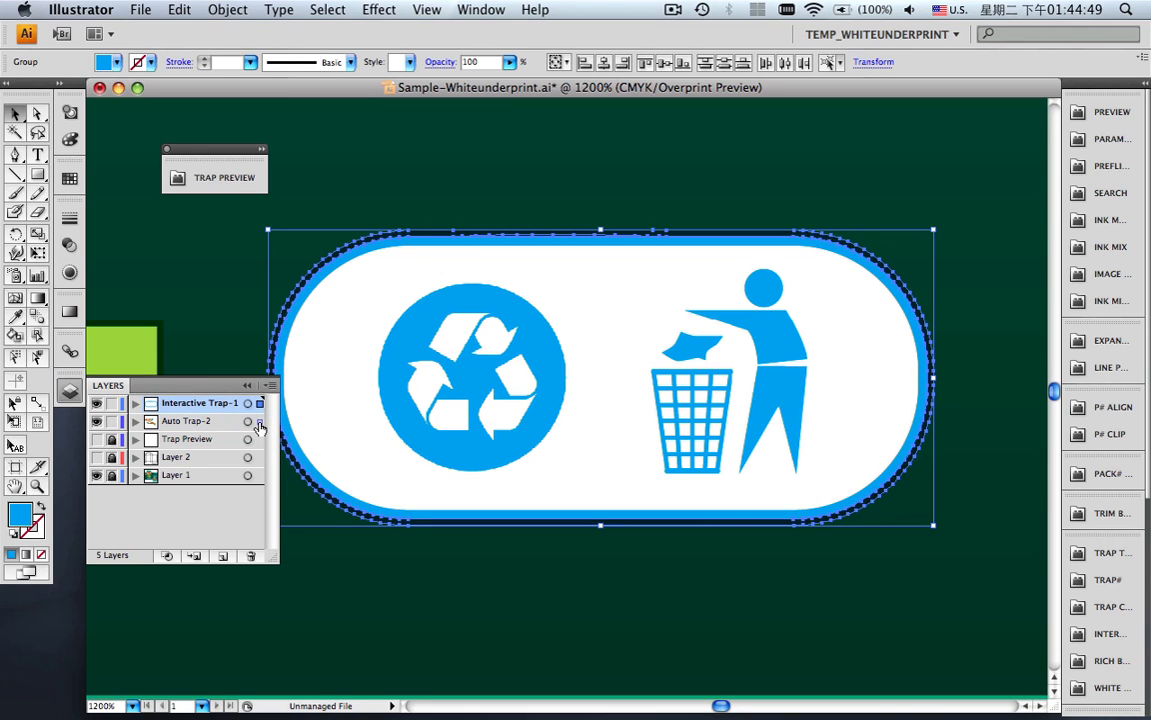
left_click_drag(258, 404, 259, 421)
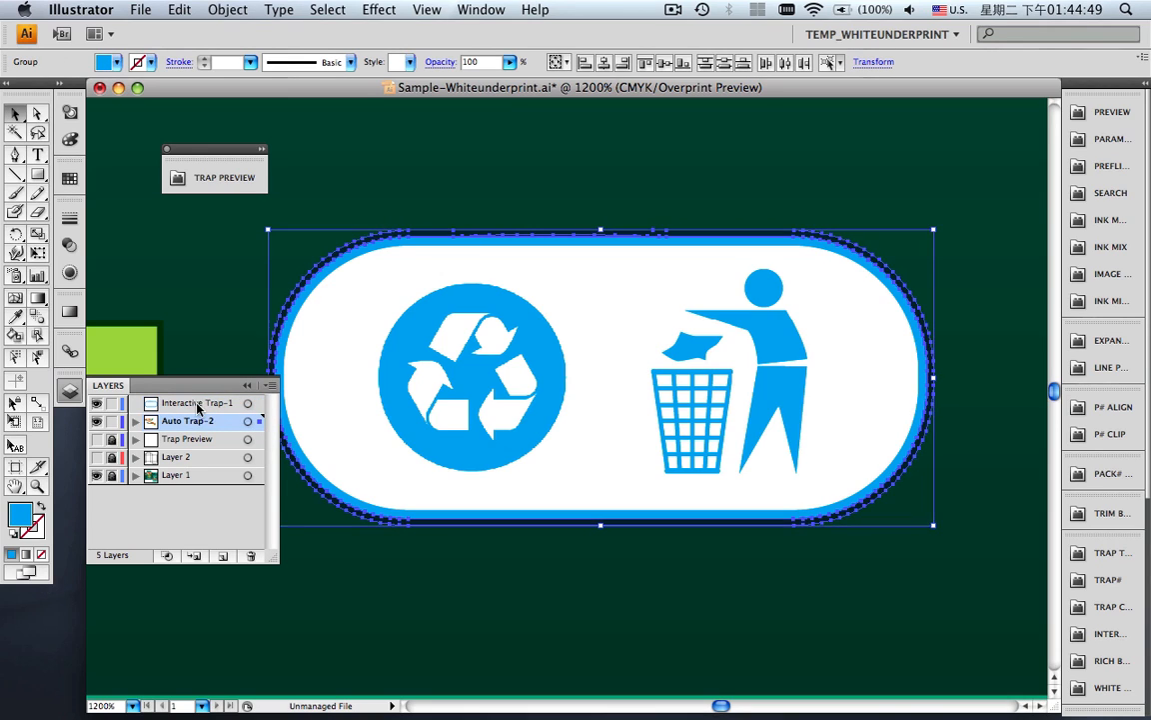
left_click(250, 554)
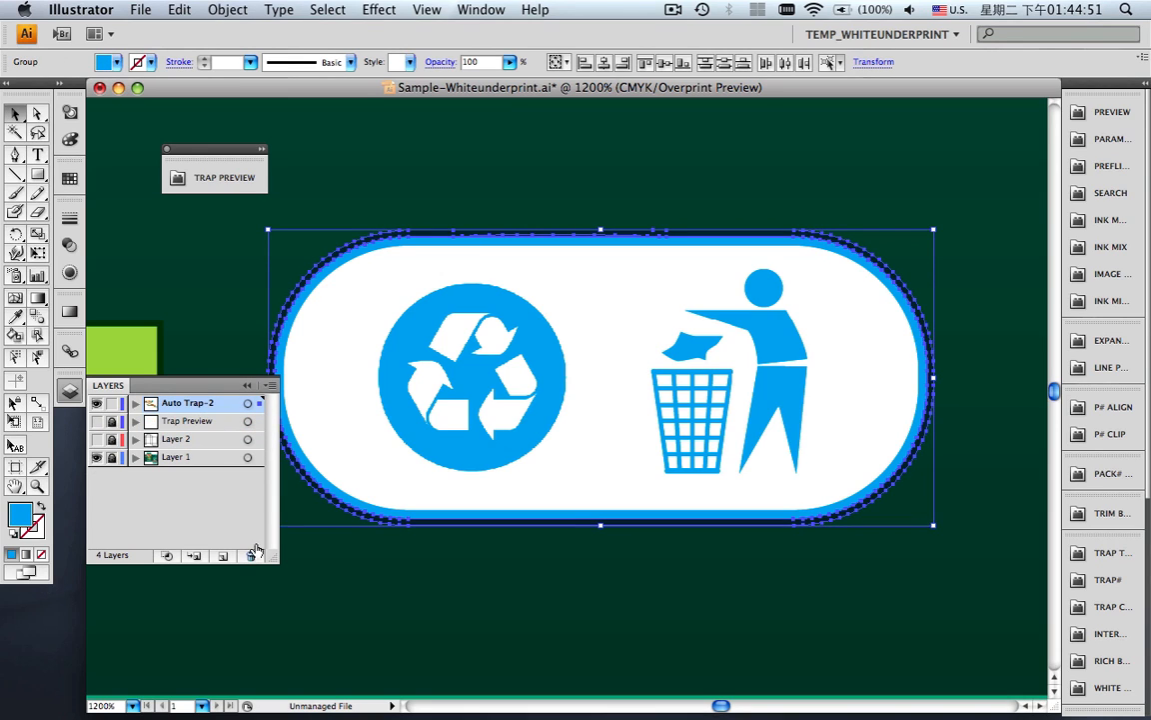
left_click(110, 403)
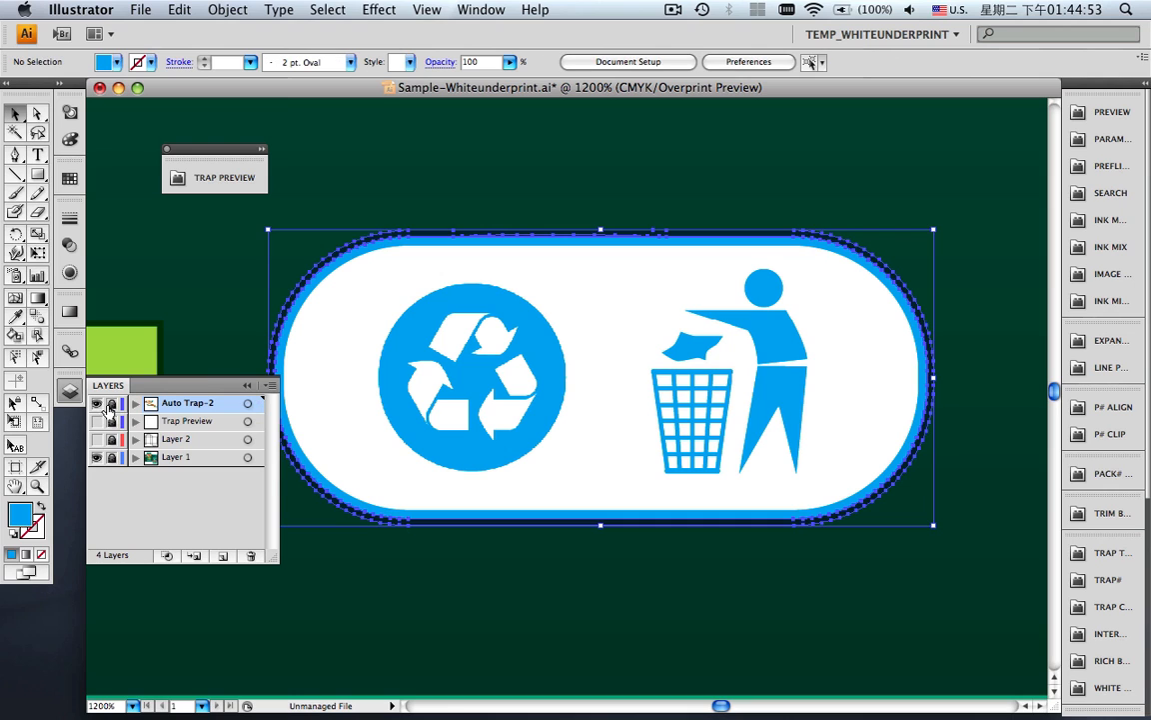
left_click(247, 385)
- Refresh the separation preview of the whole packaging, check the PANTONE, spot gold and K plates individually, and show all plates again
key("super+0")
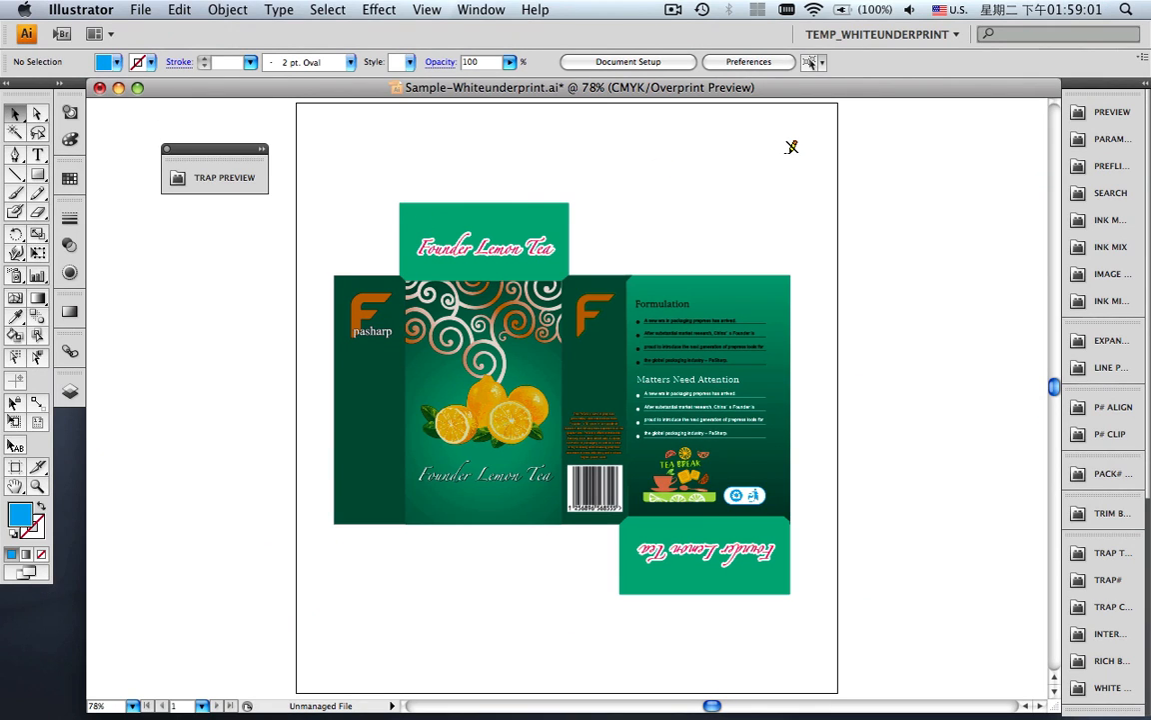
left_click(1081, 111)
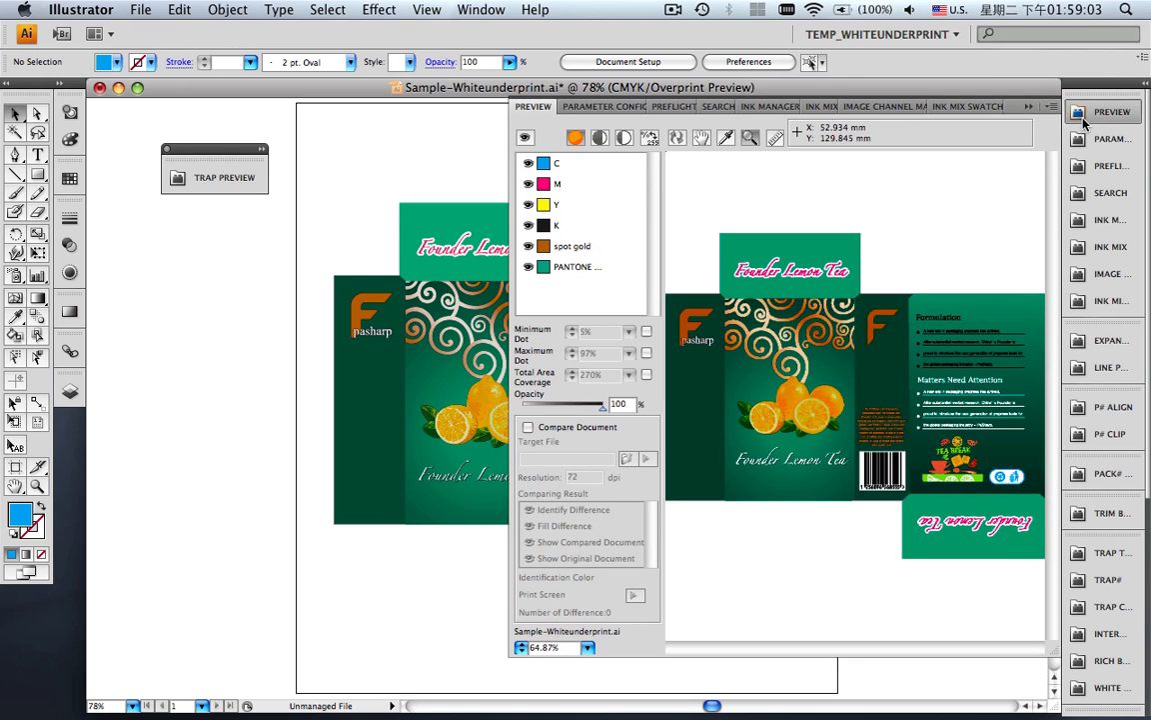
left_click(675, 139)
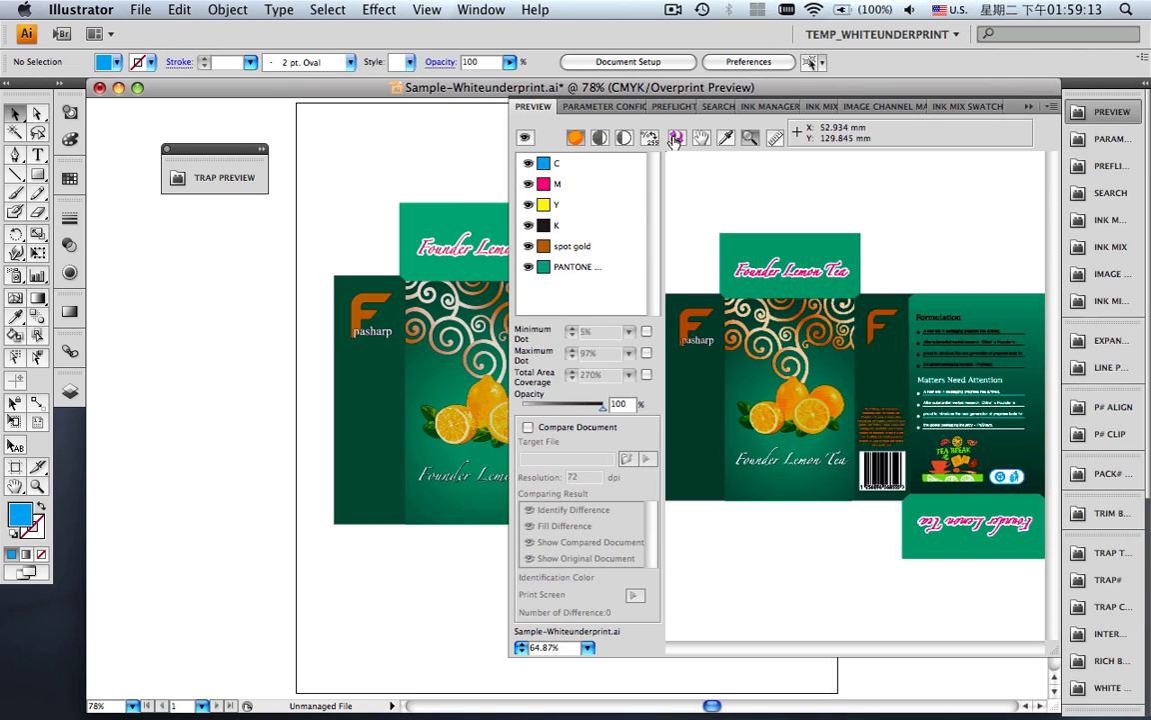
left_click(522, 139)
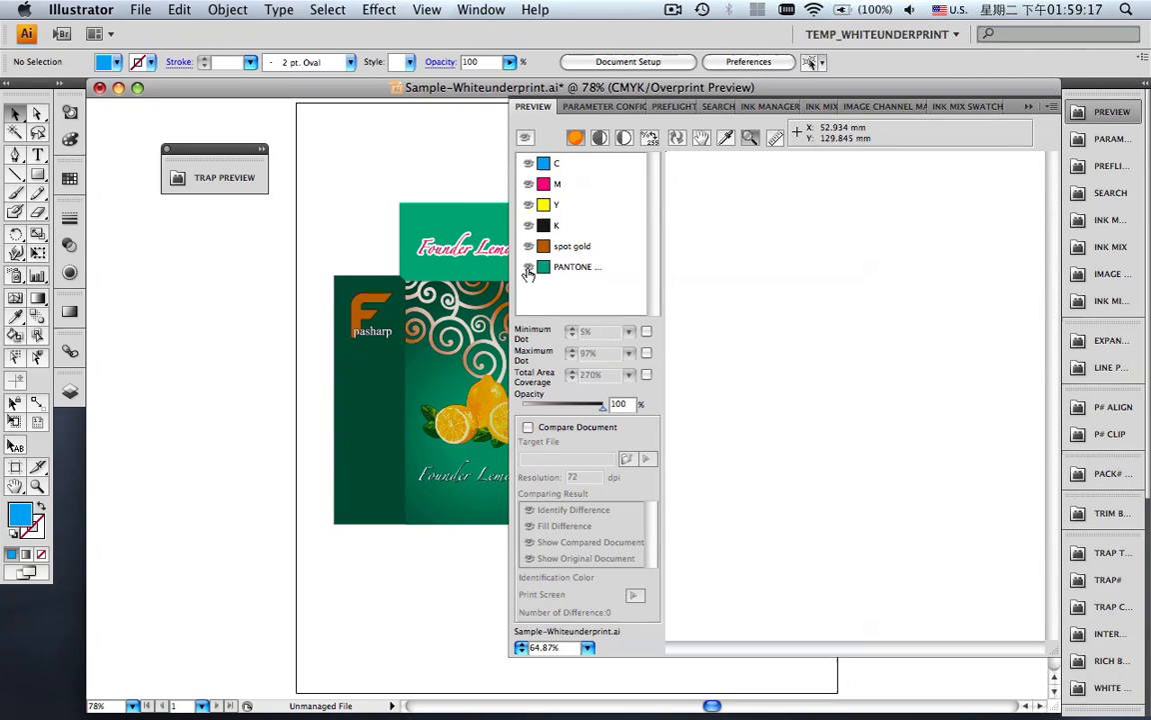
left_click(529, 266)
left_click(528, 267)
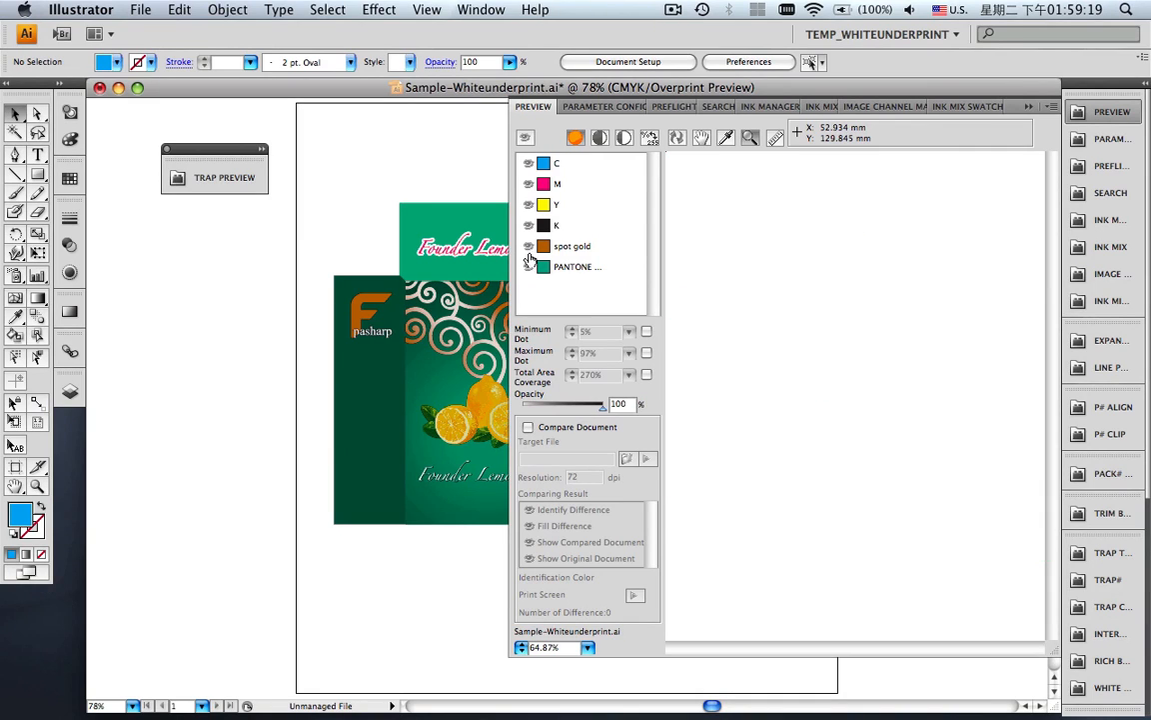
left_click(528, 247)
left_click(529, 247)
left_click(529, 225)
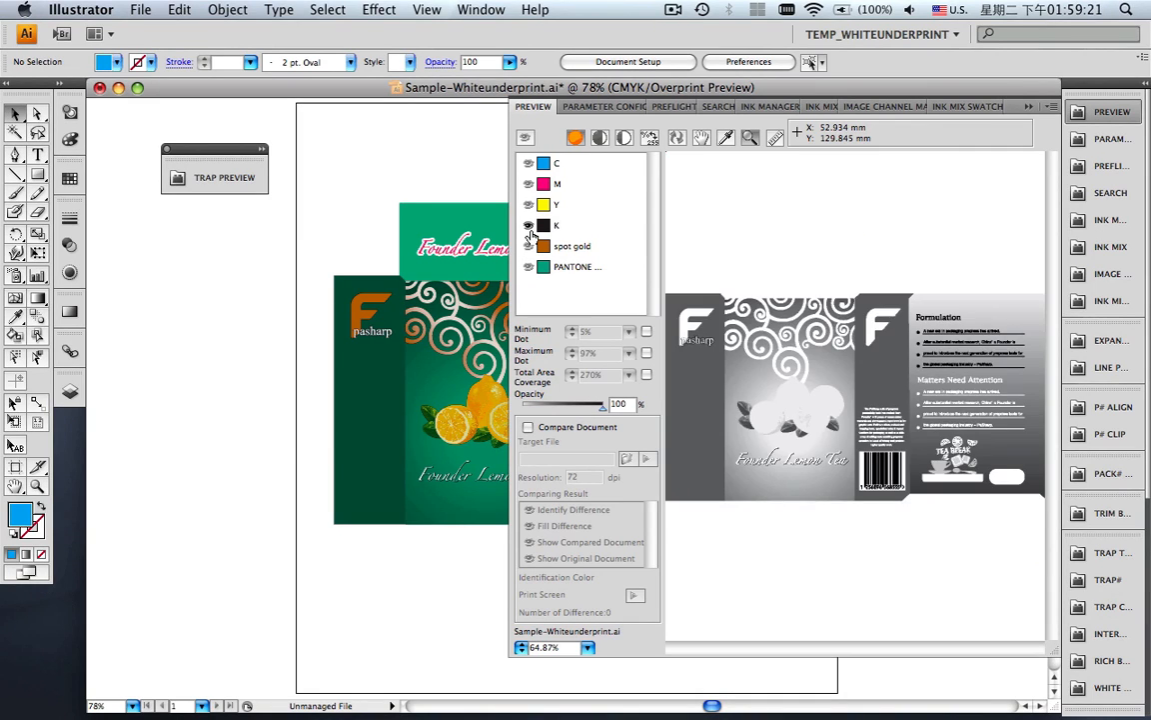
left_click(528, 225)
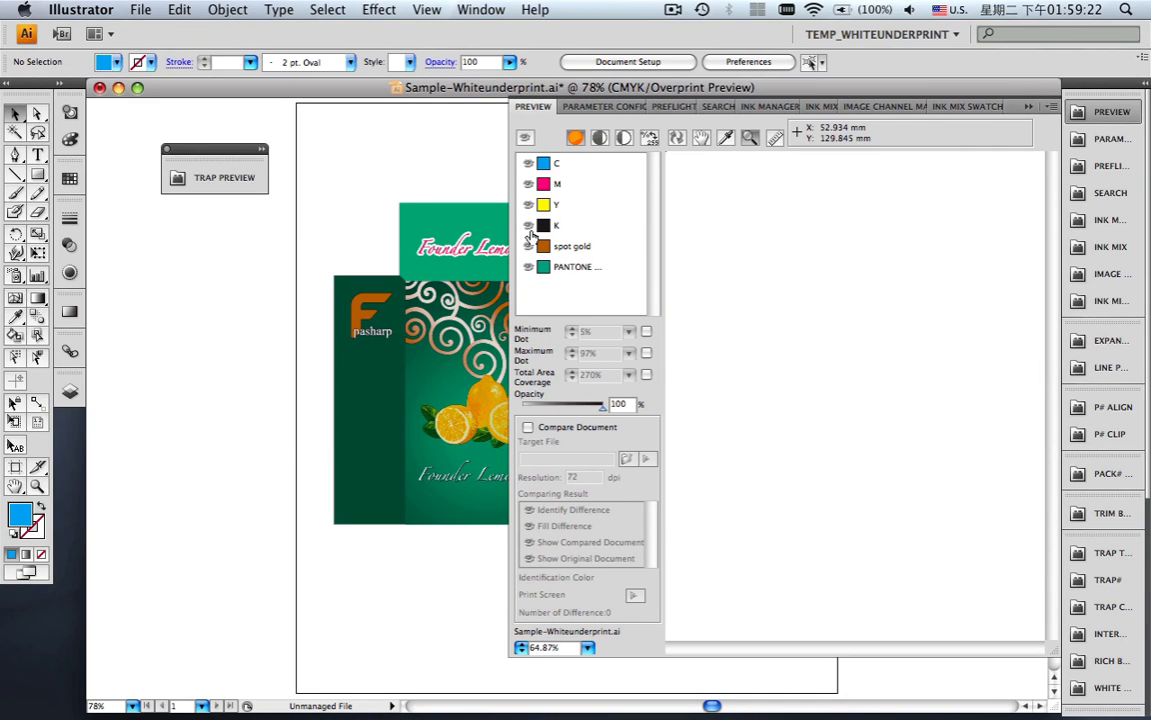
left_click(526, 138)
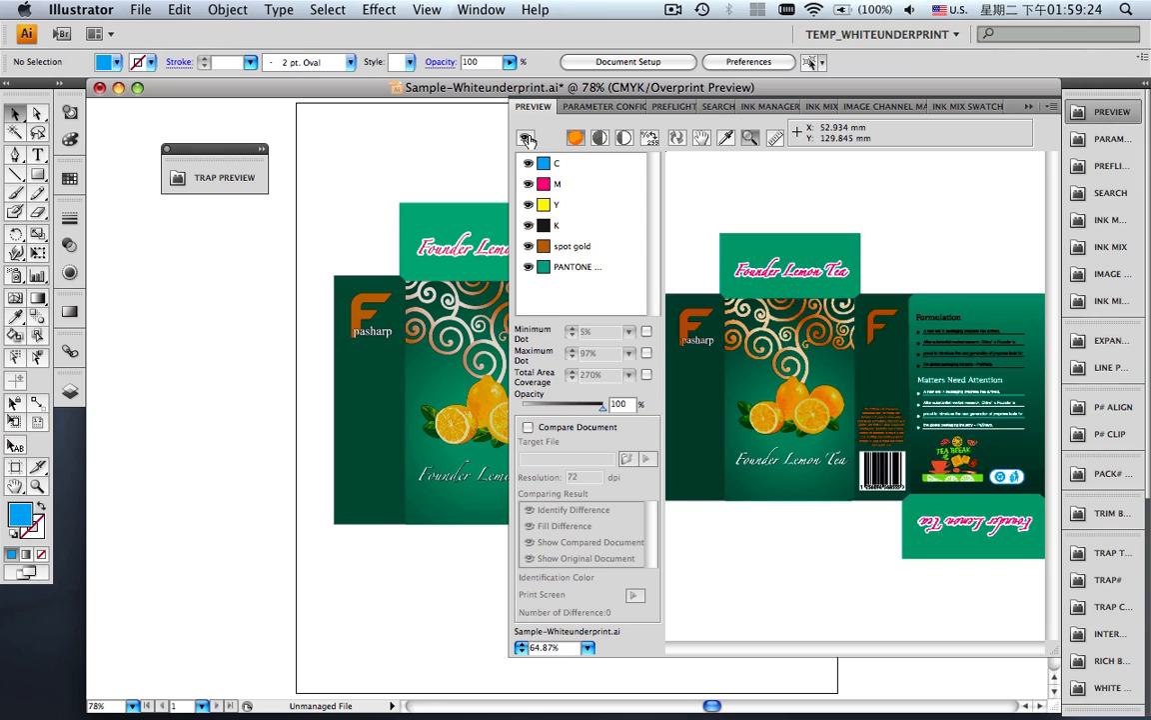
- Examine the traps around the tea cup in the preview by hiding the K plate and switching the PANTONE plate off and on
left_click(1051, 107)
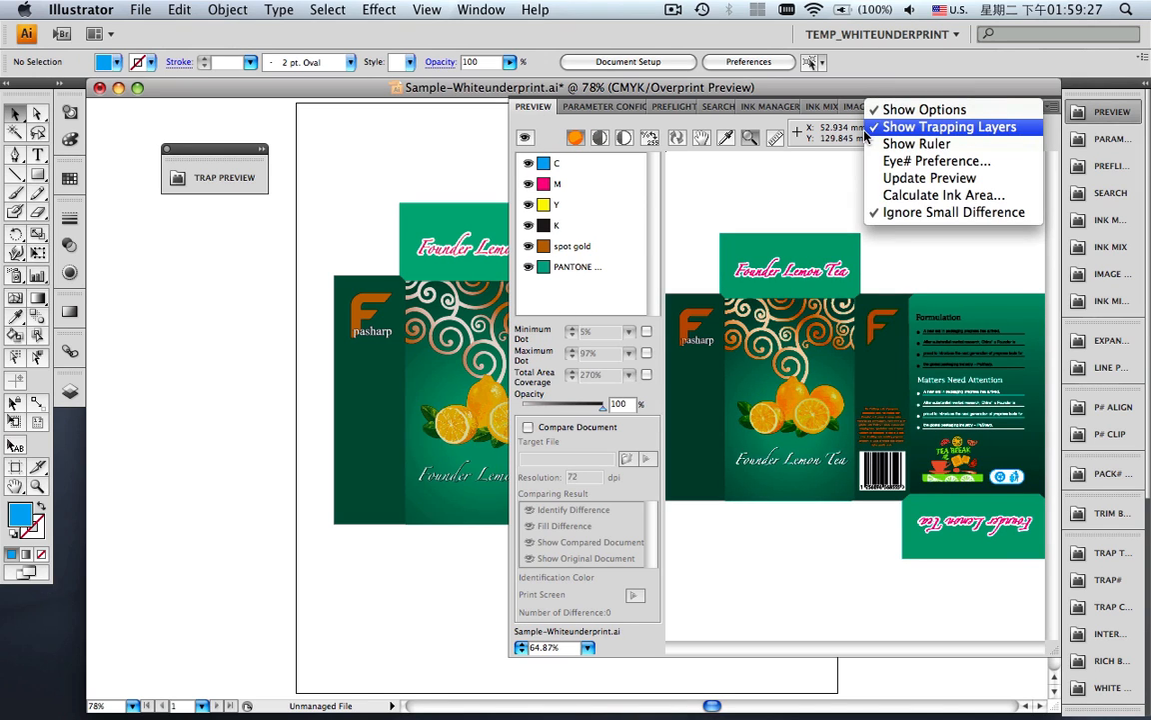
left_click(835, 165)
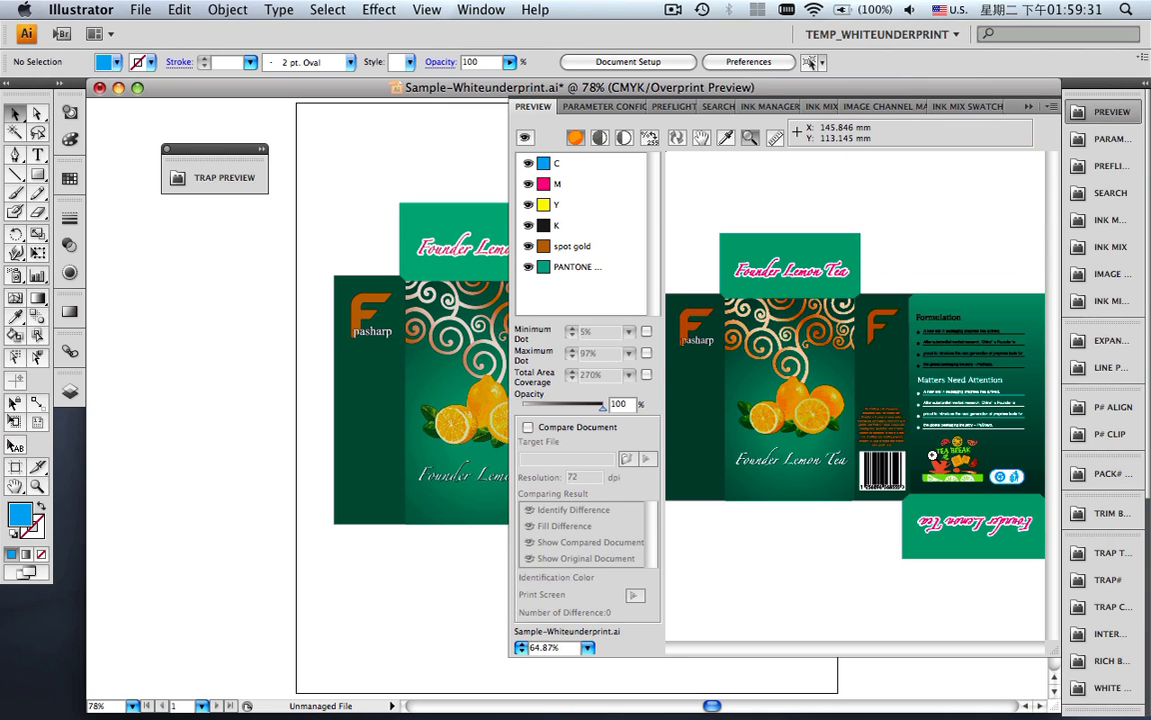
left_click_drag(932, 455, 954, 480)
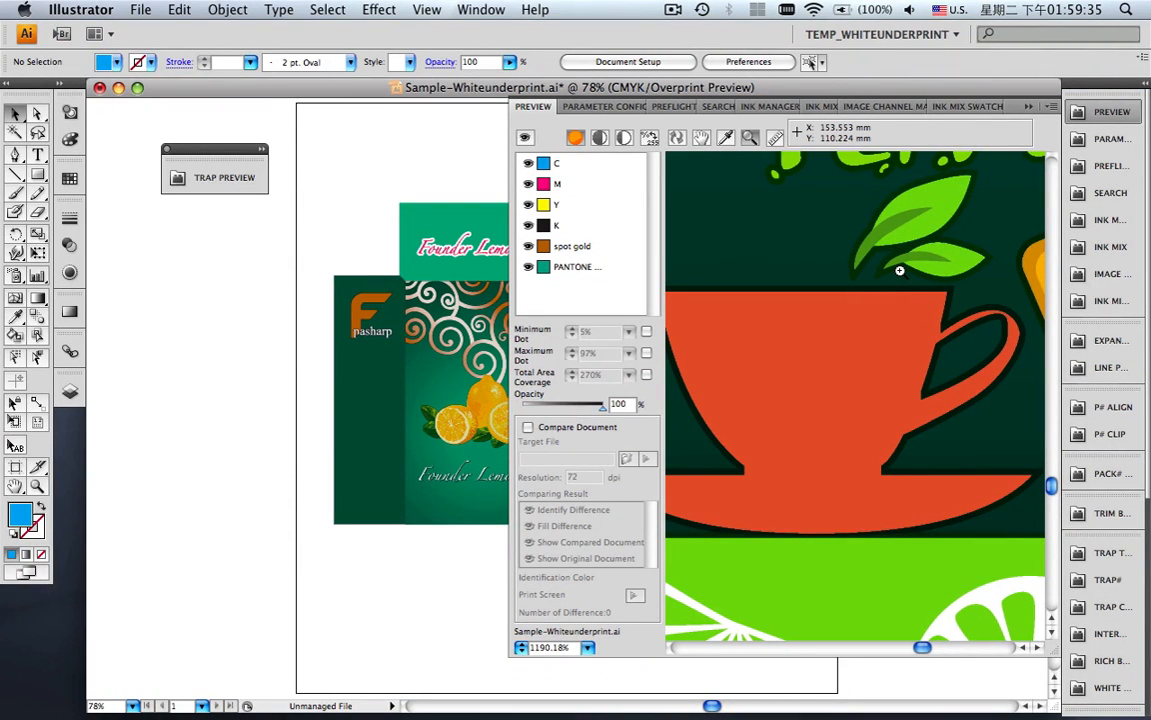
left_click(528, 270)
left_click(528, 227)
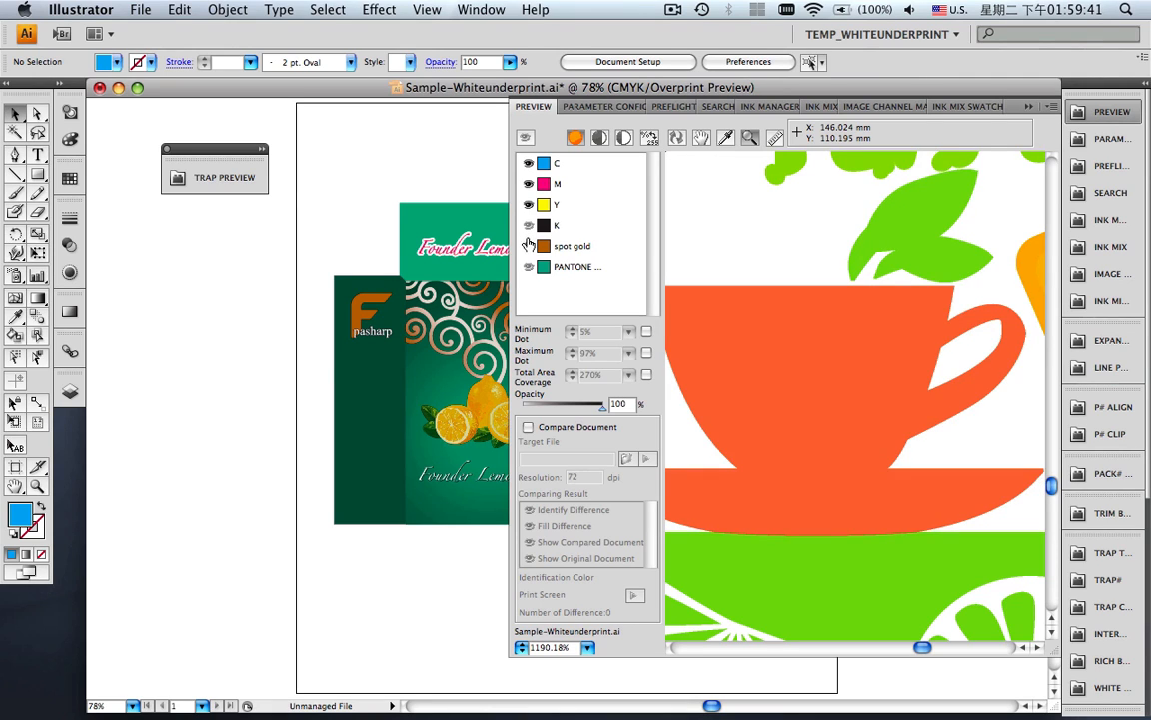
left_click(529, 267)
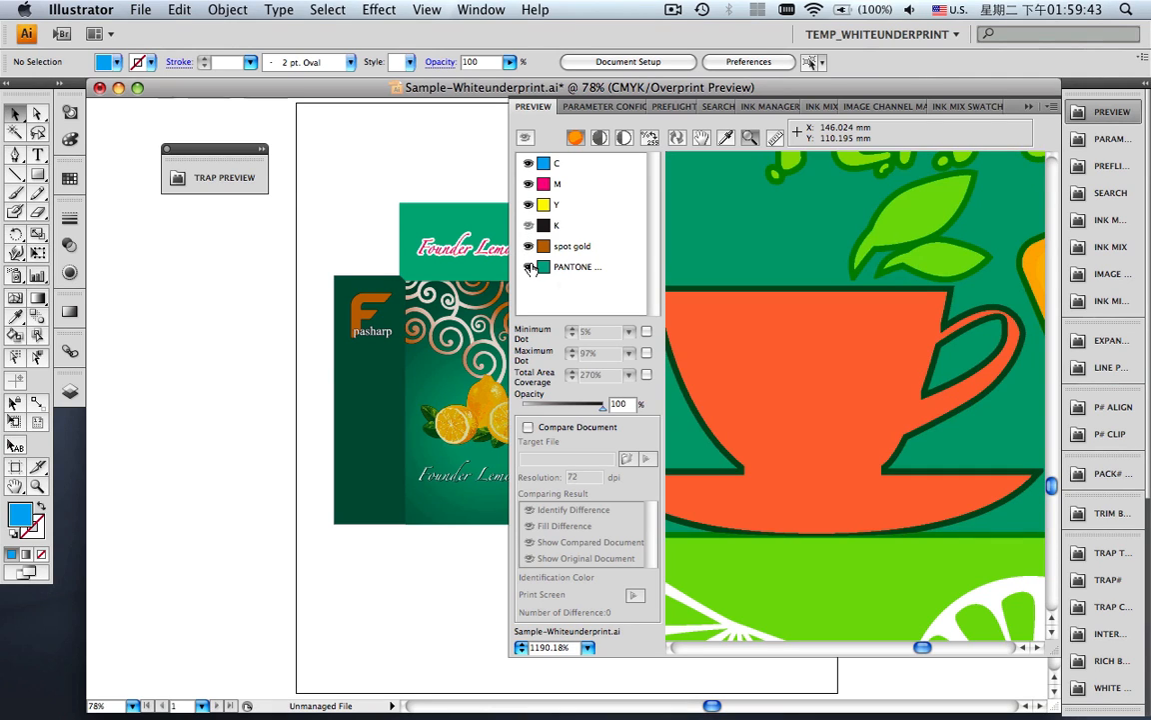
left_click(587, 649)
left_click(588, 648)
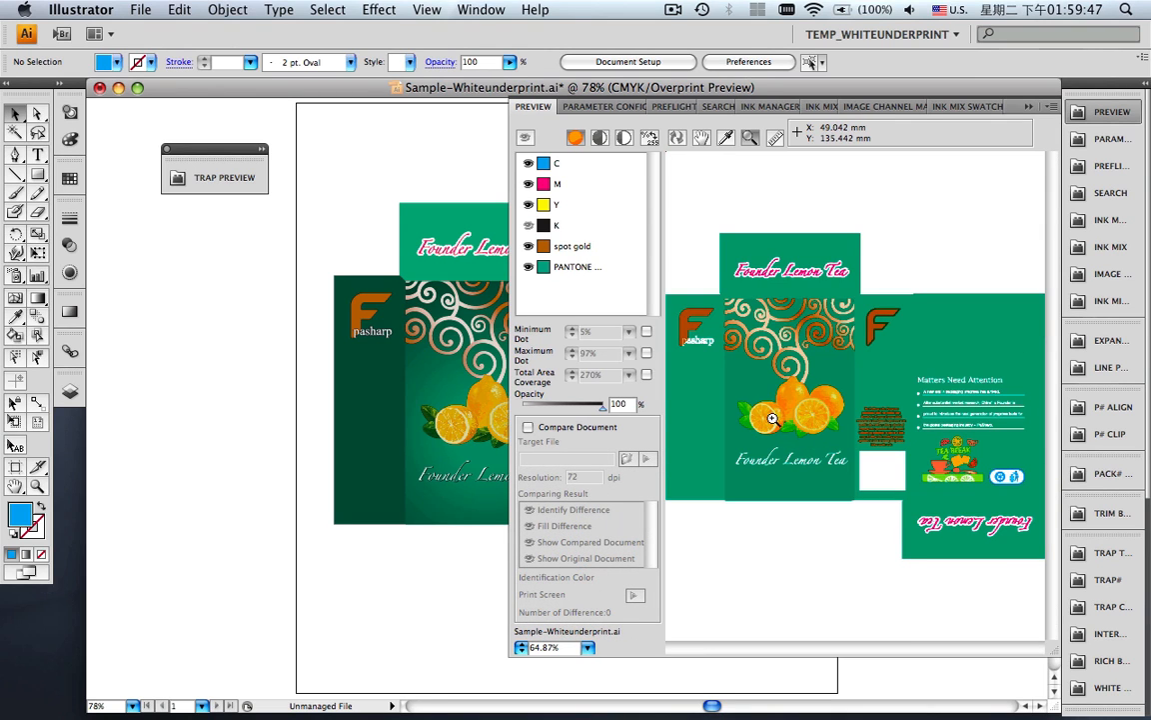
- Examine the traps along the orange and its leaf by toggling the PANTONE plate, and restore the full view with all plates shown
left_click_drag(772, 418, 793, 439)
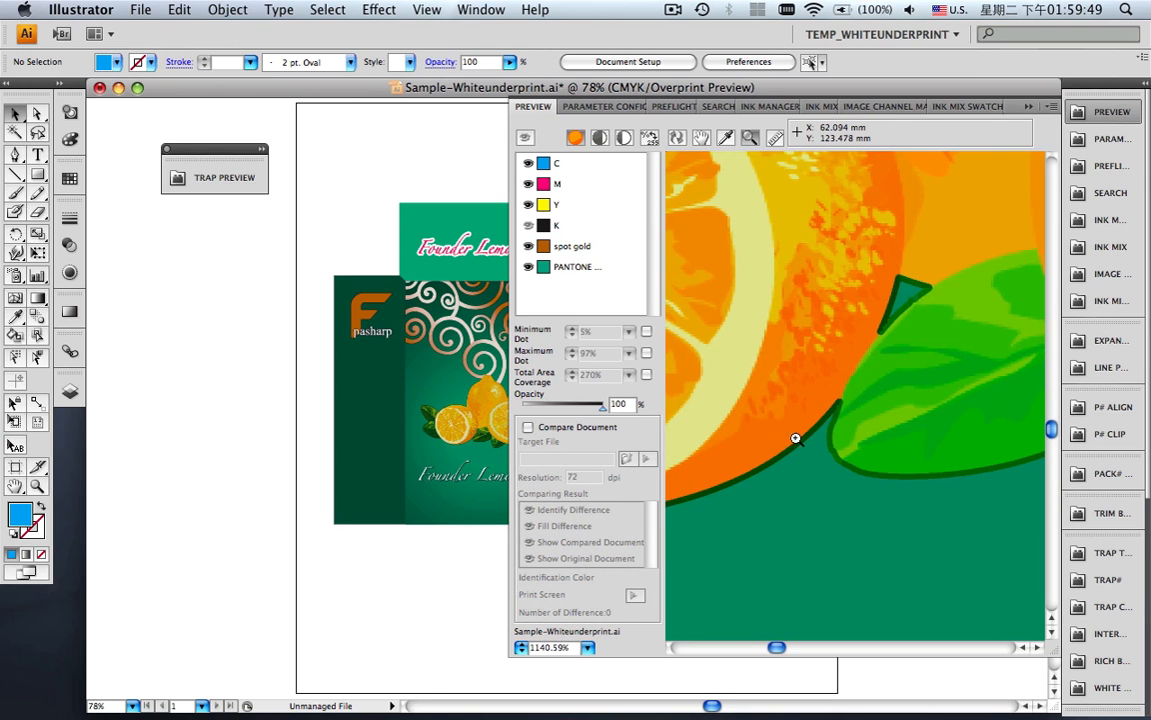
left_click(529, 268)
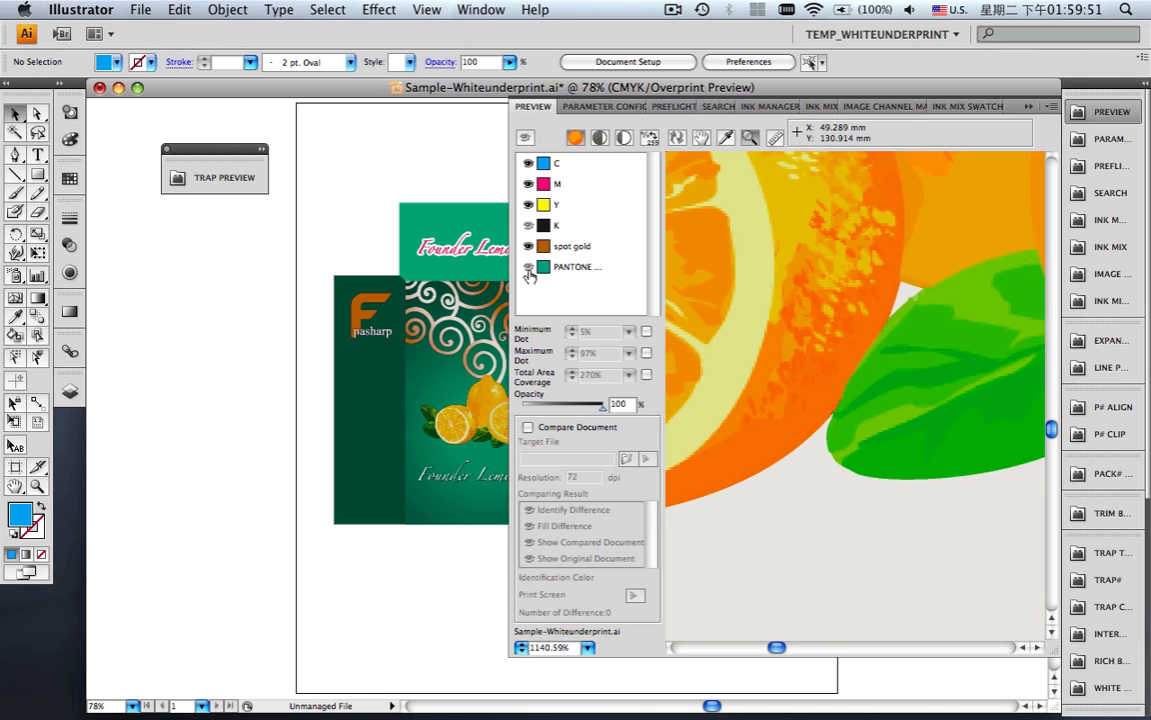
left_click(529, 270)
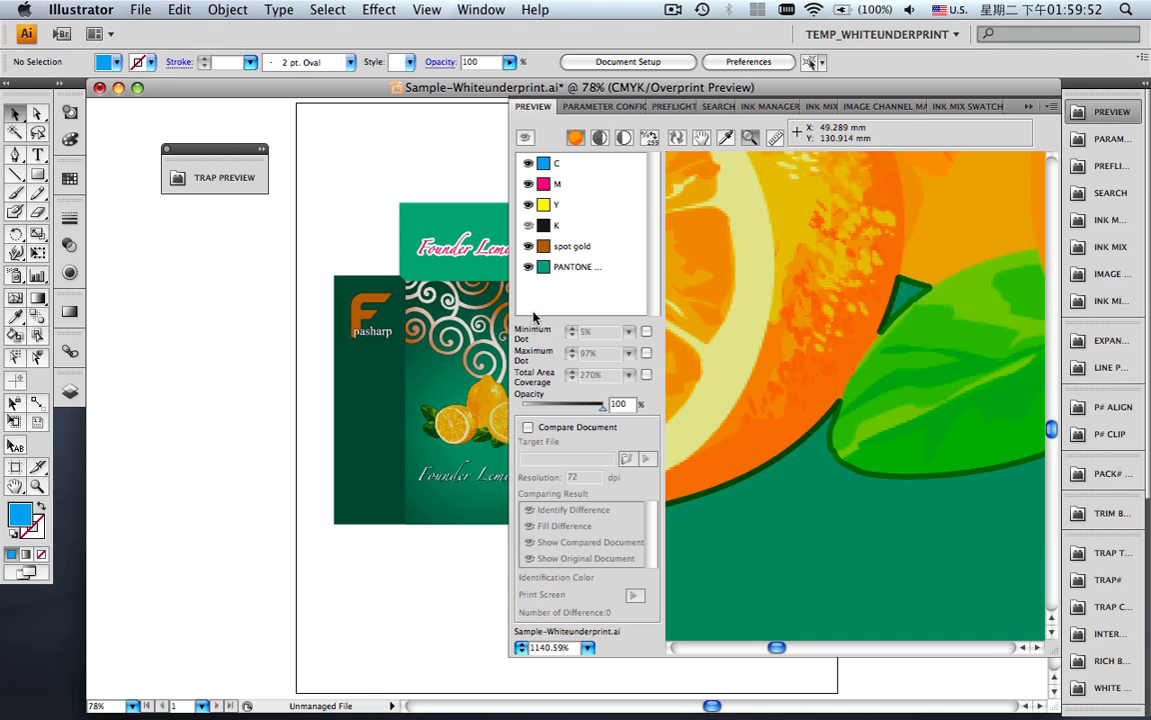
left_click(586, 647)
left_click(584, 647)
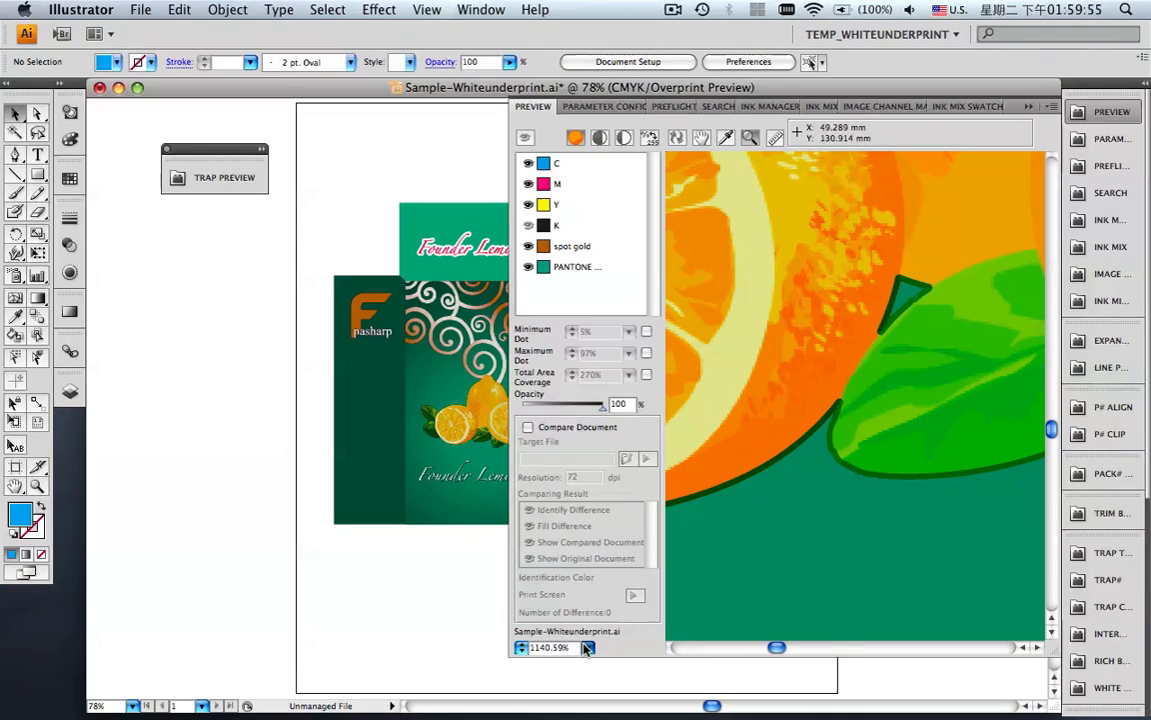
left_click(527, 138)
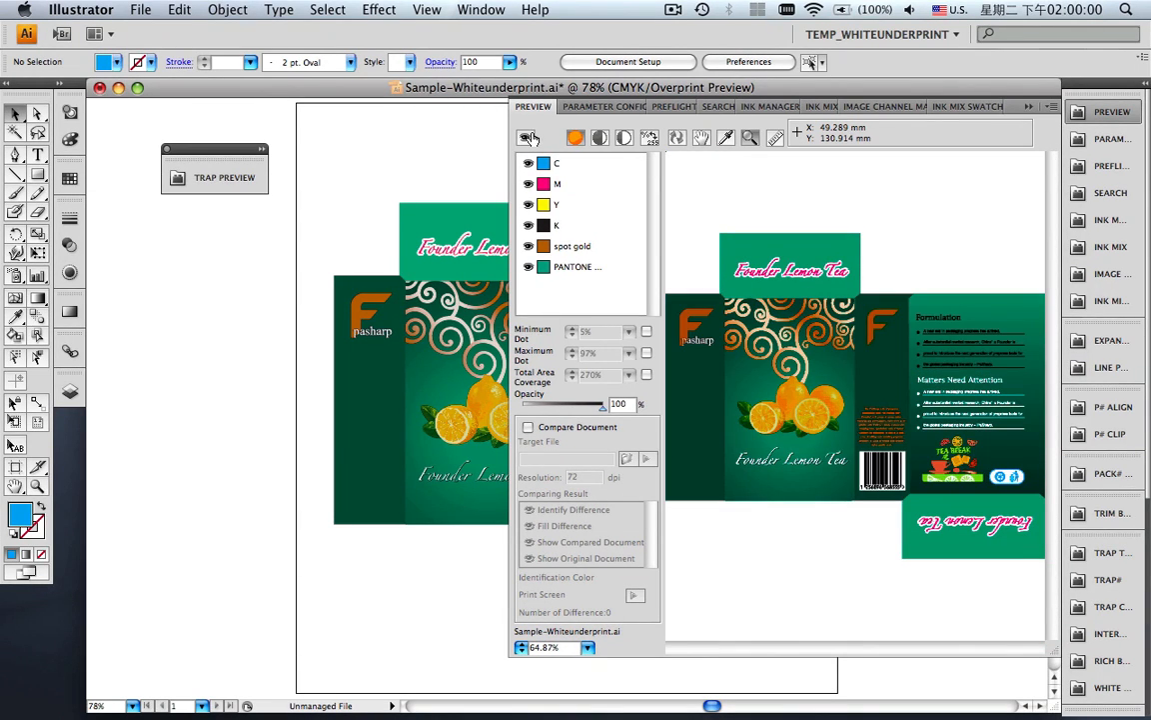
- Enable Compare Document for the preview, and close both the separation preview and the floating Trap Preview panel
left_click(1048, 108)
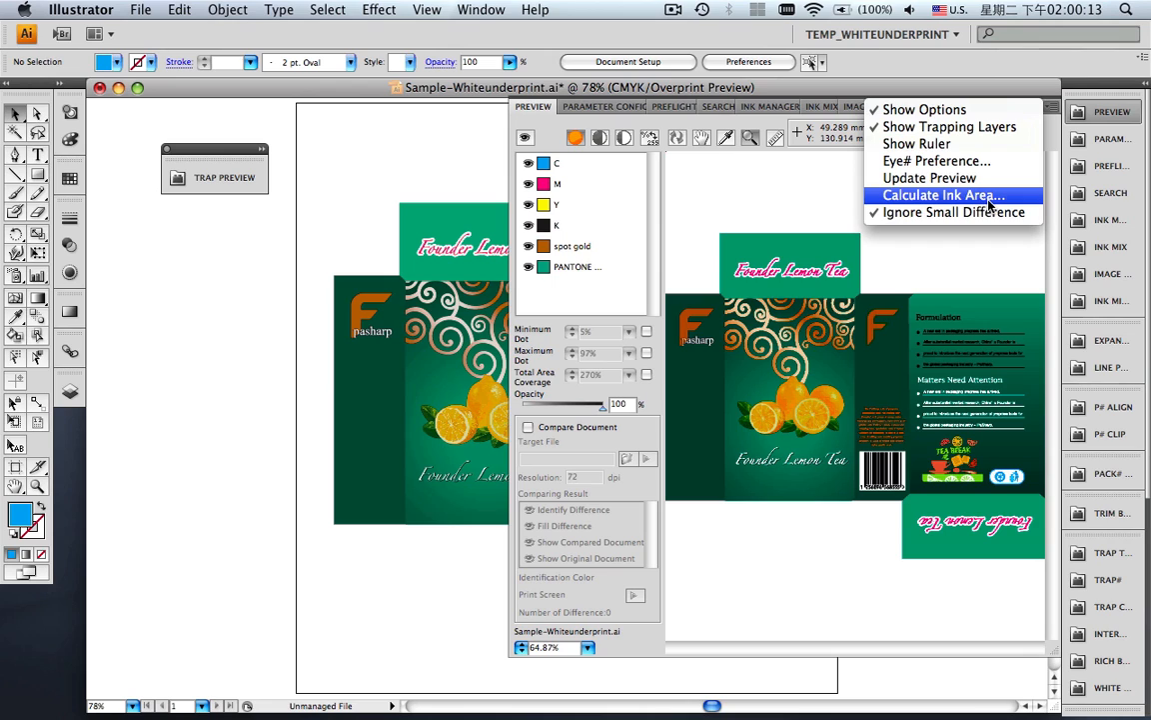
left_click(979, 252)
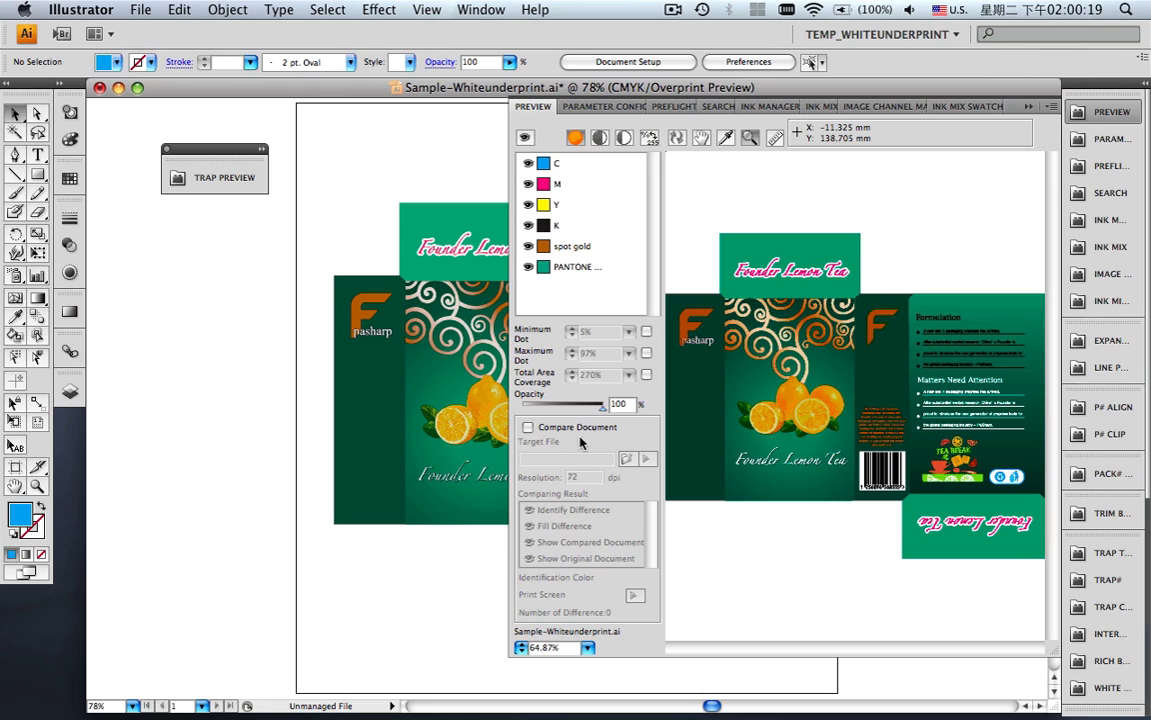
left_click(528, 428)
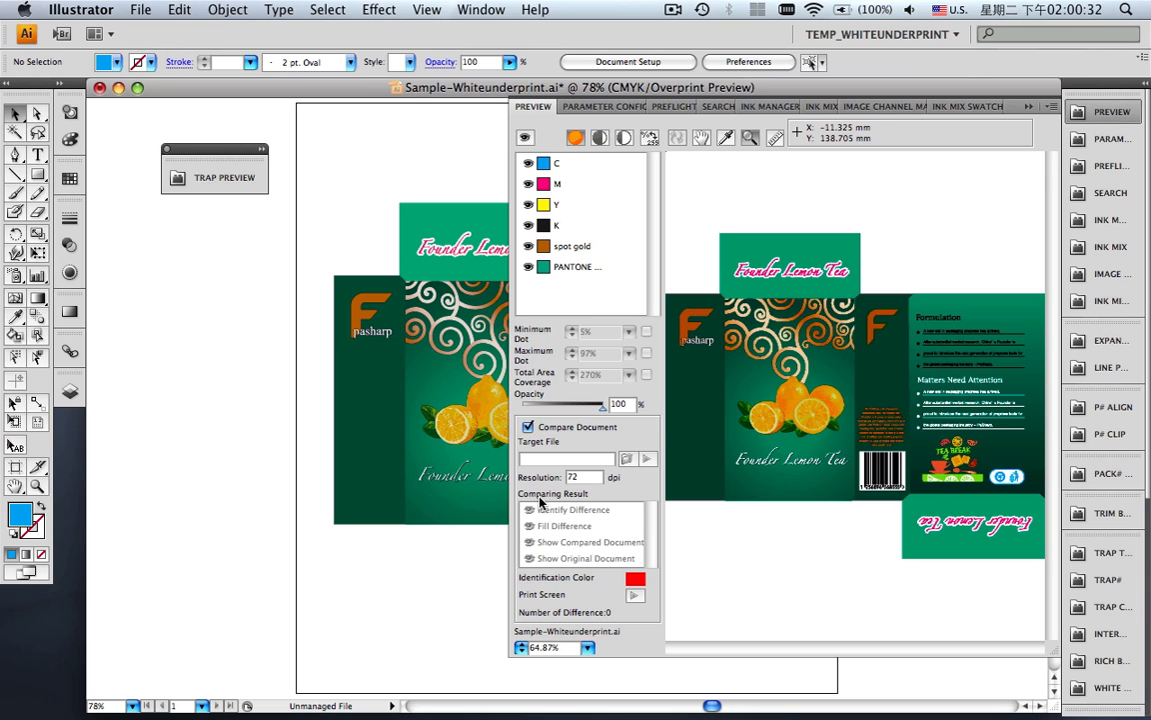
left_click(1024, 105)
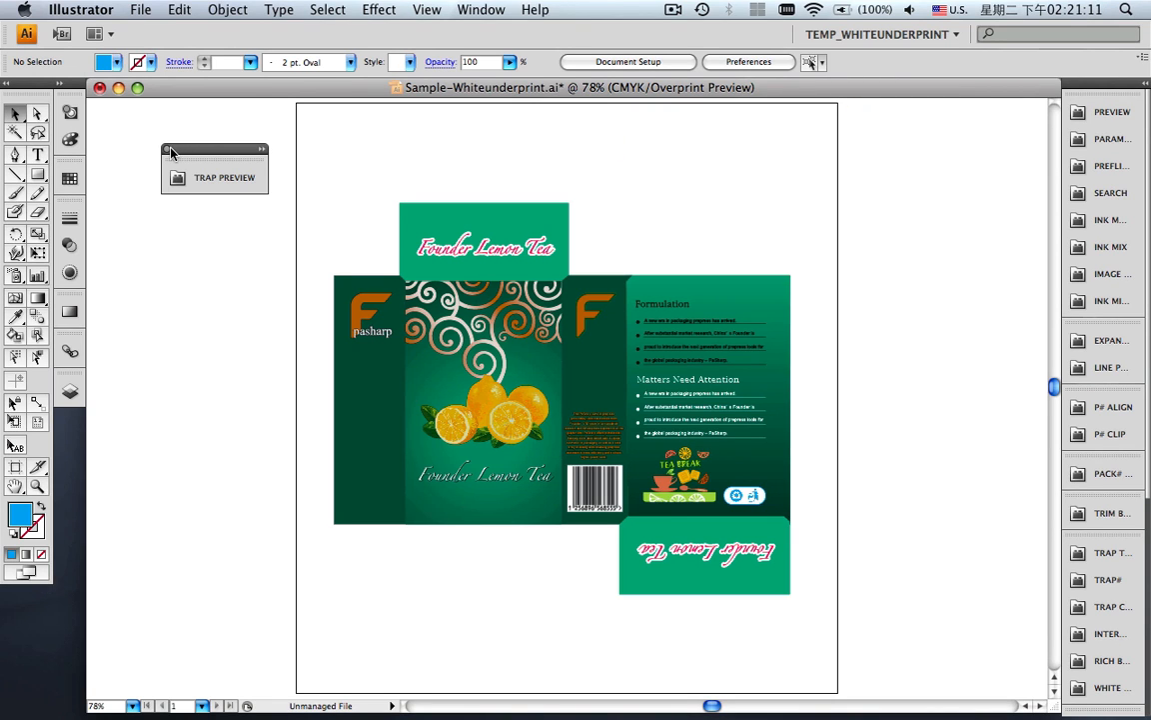
left_click(167, 150)
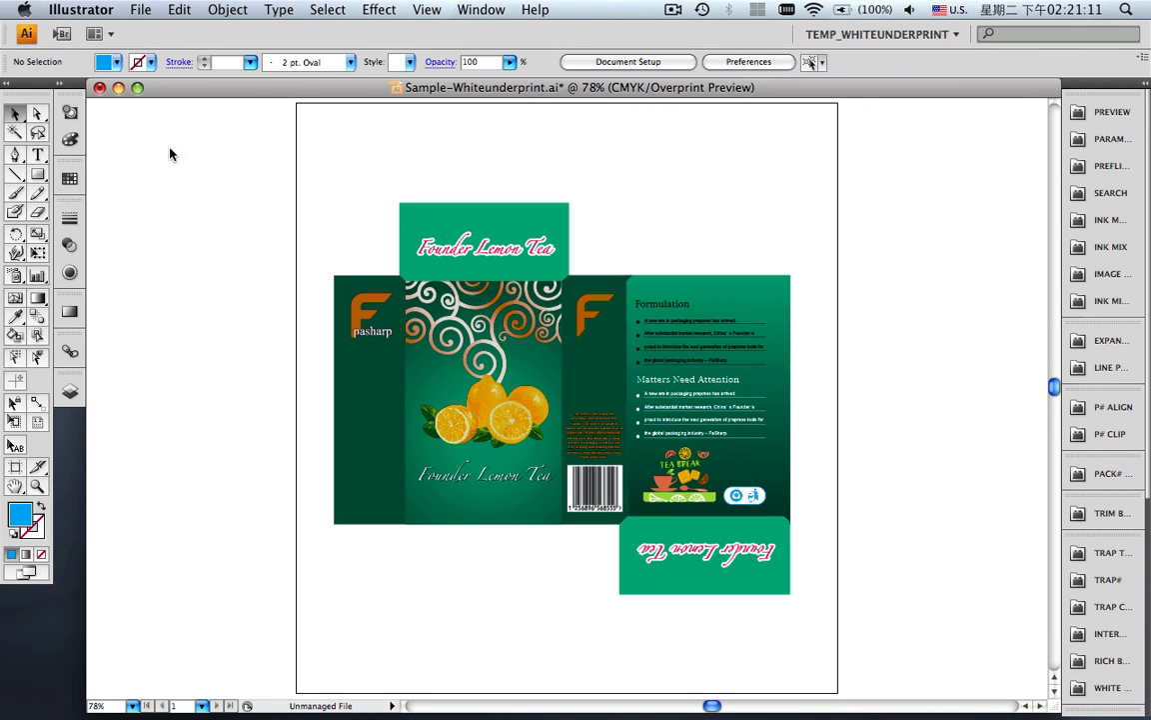
- Open design file-1.ai from the compare document folder and generate its separation preview
left_click(140, 10)
left_click(158, 66)
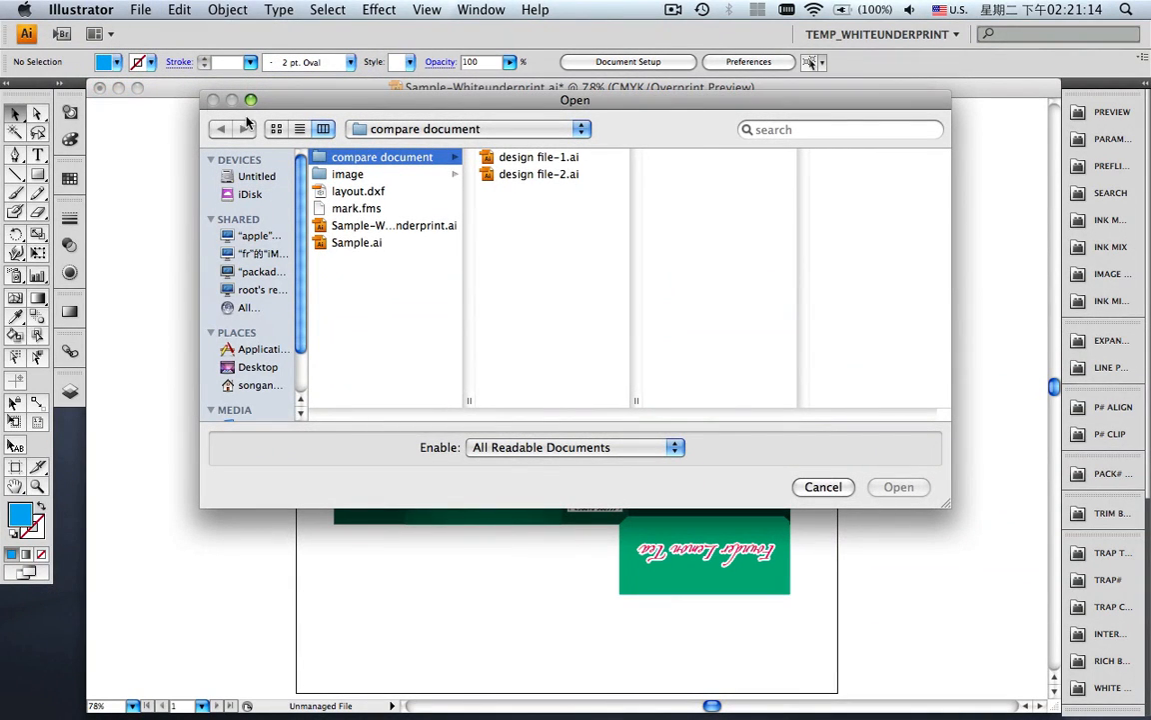
left_click(505, 160)
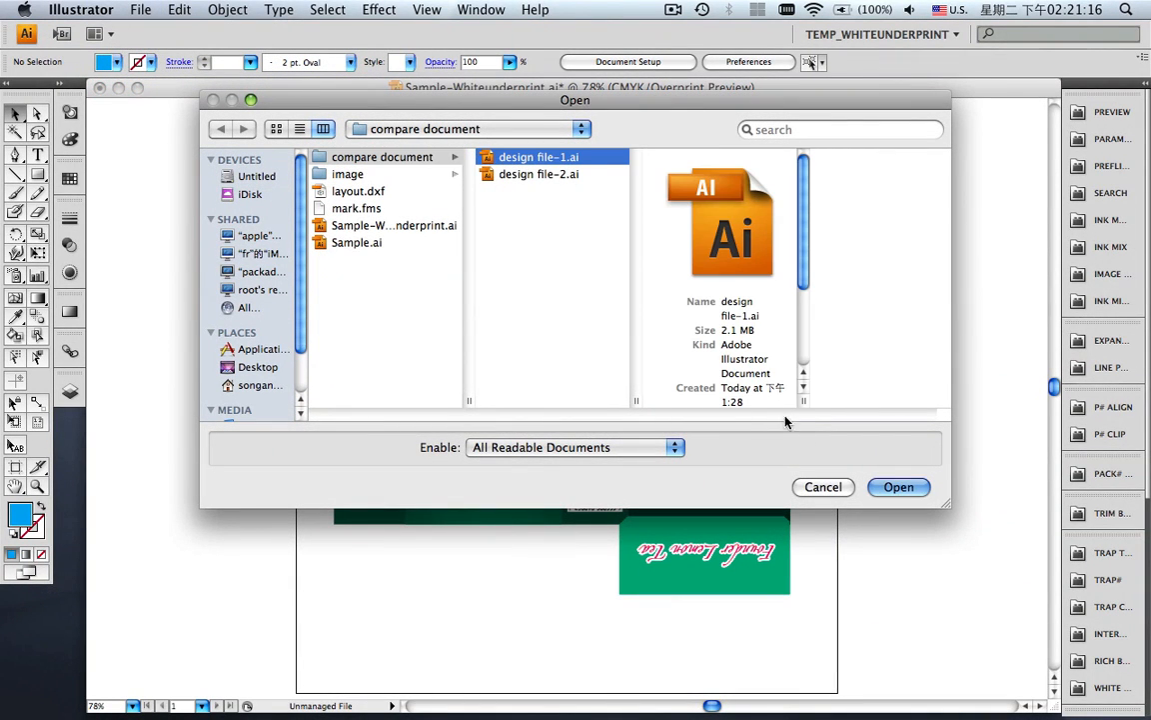
left_click(892, 487)
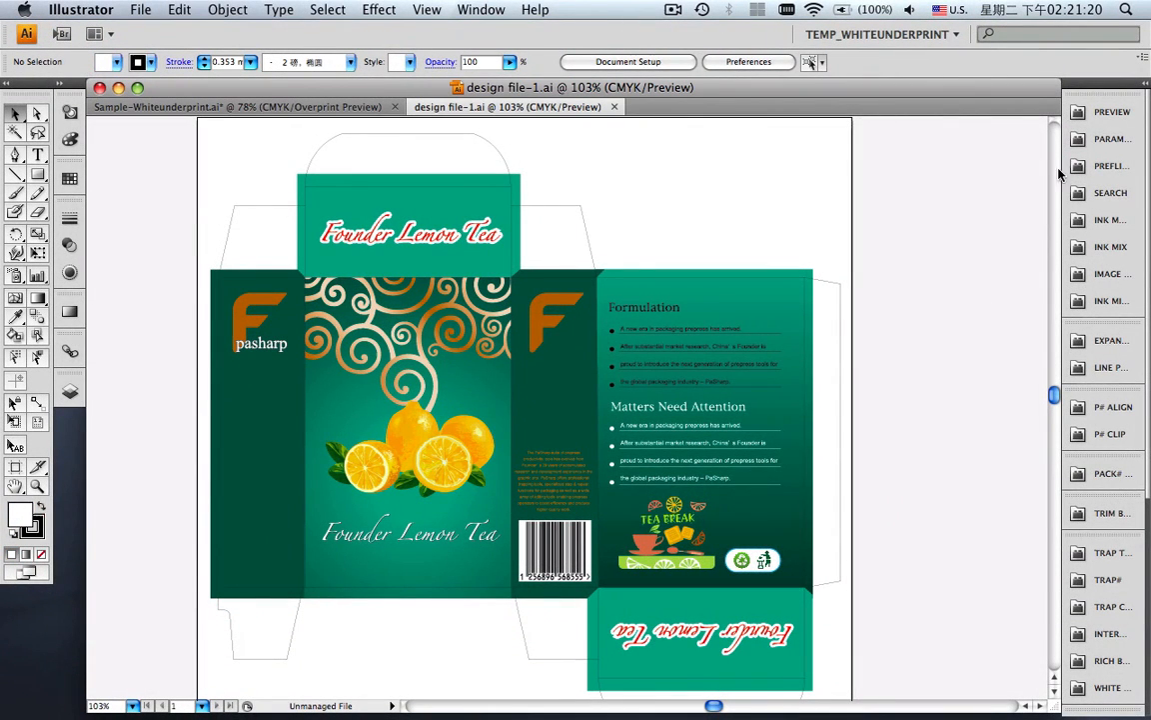
left_click(1107, 111)
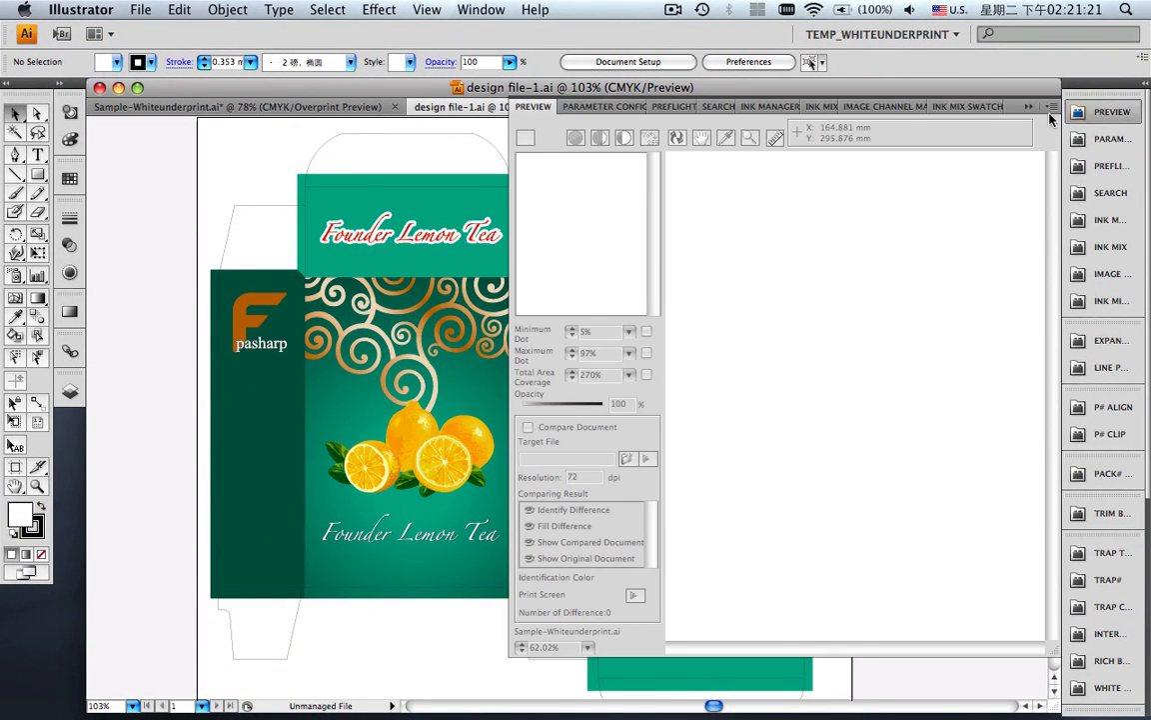
left_click(680, 138)
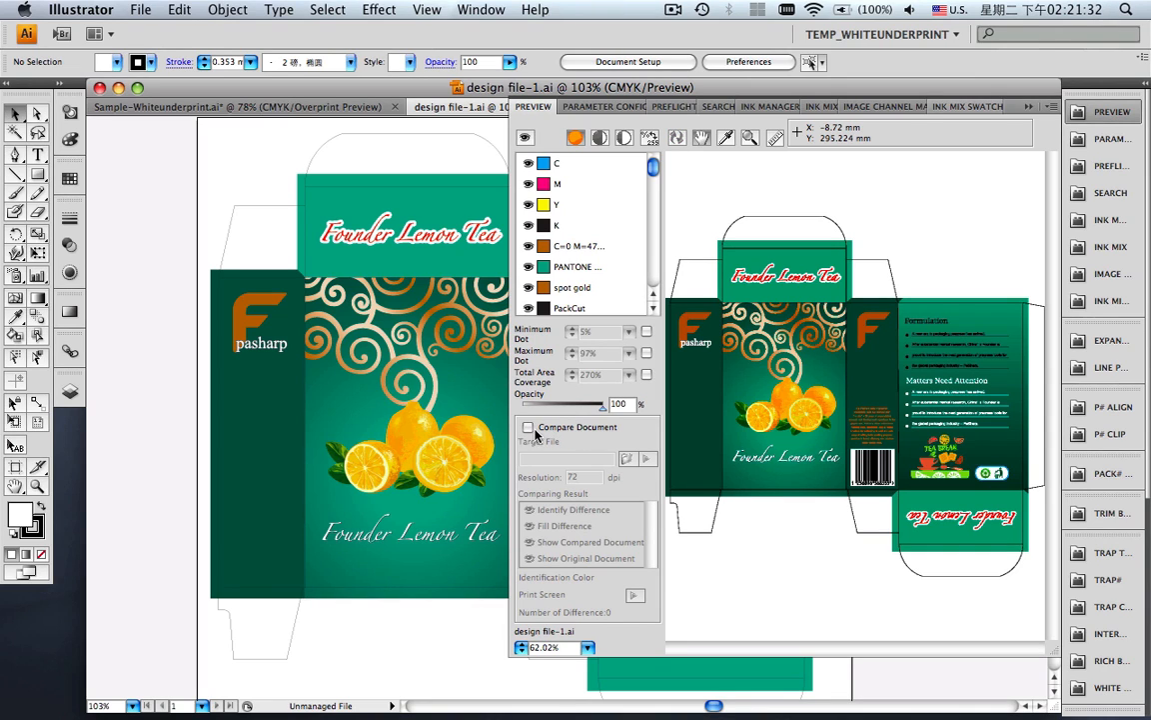
- Enable Compare Document, choose design file-2.ai as the target file, and run the comparison at 100 dpi
left_click(577, 427)
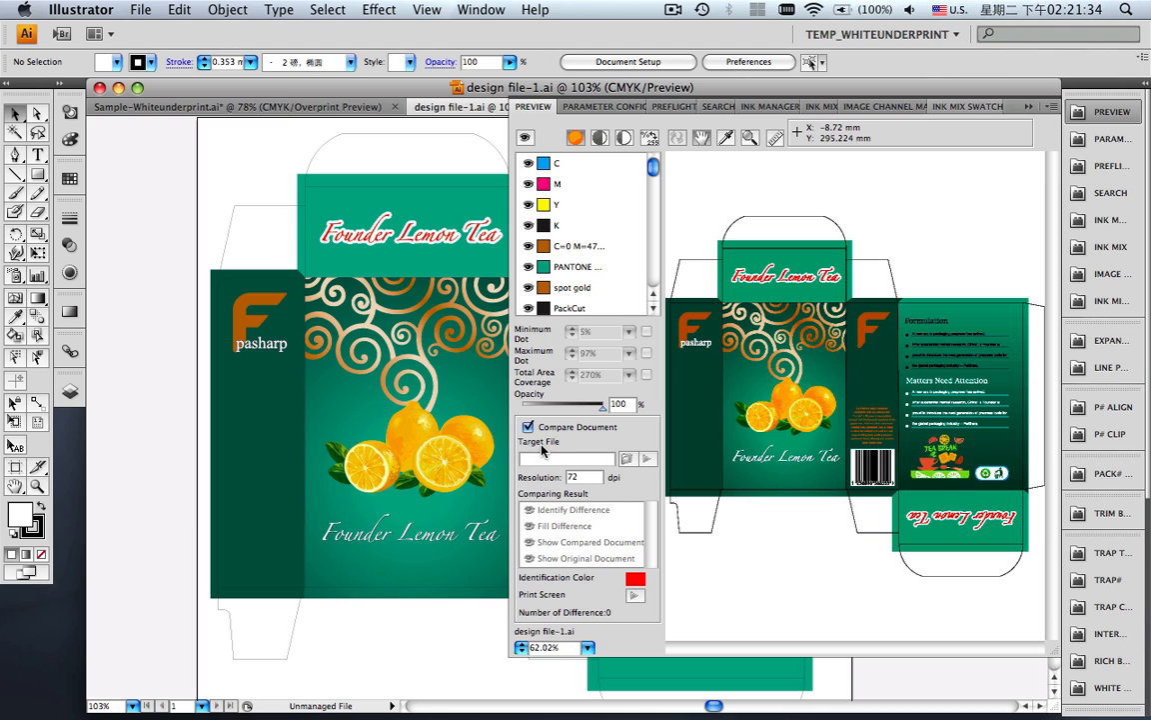
left_click(626, 460)
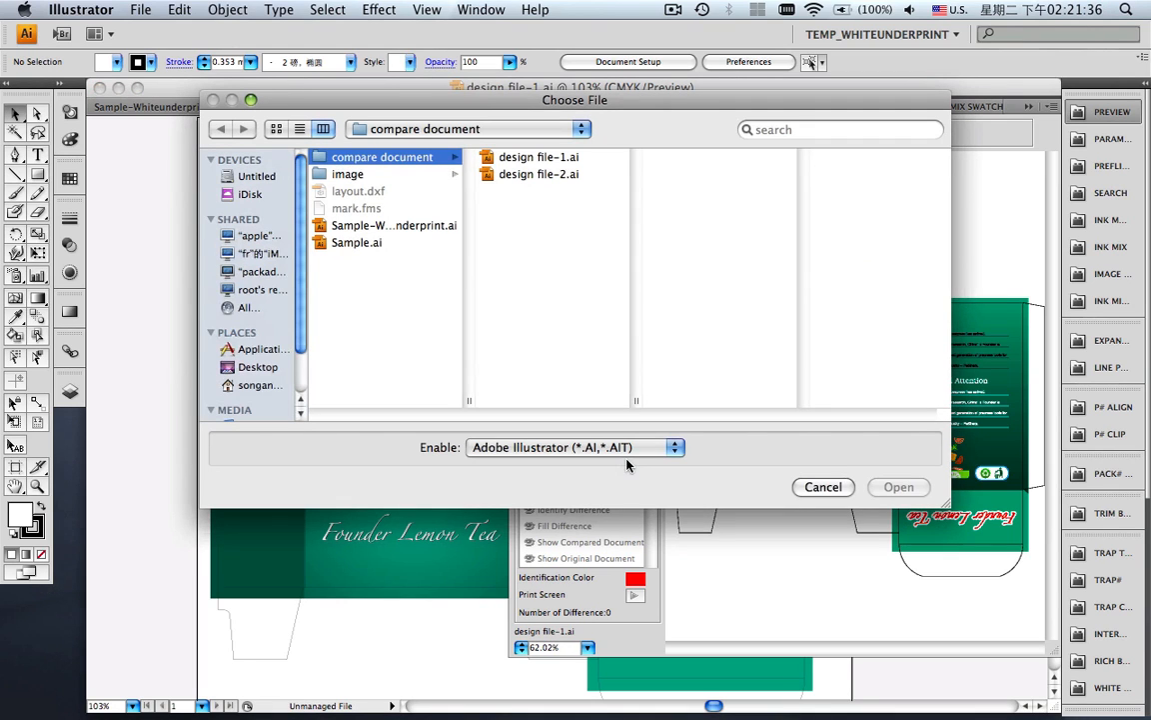
left_click(540, 176)
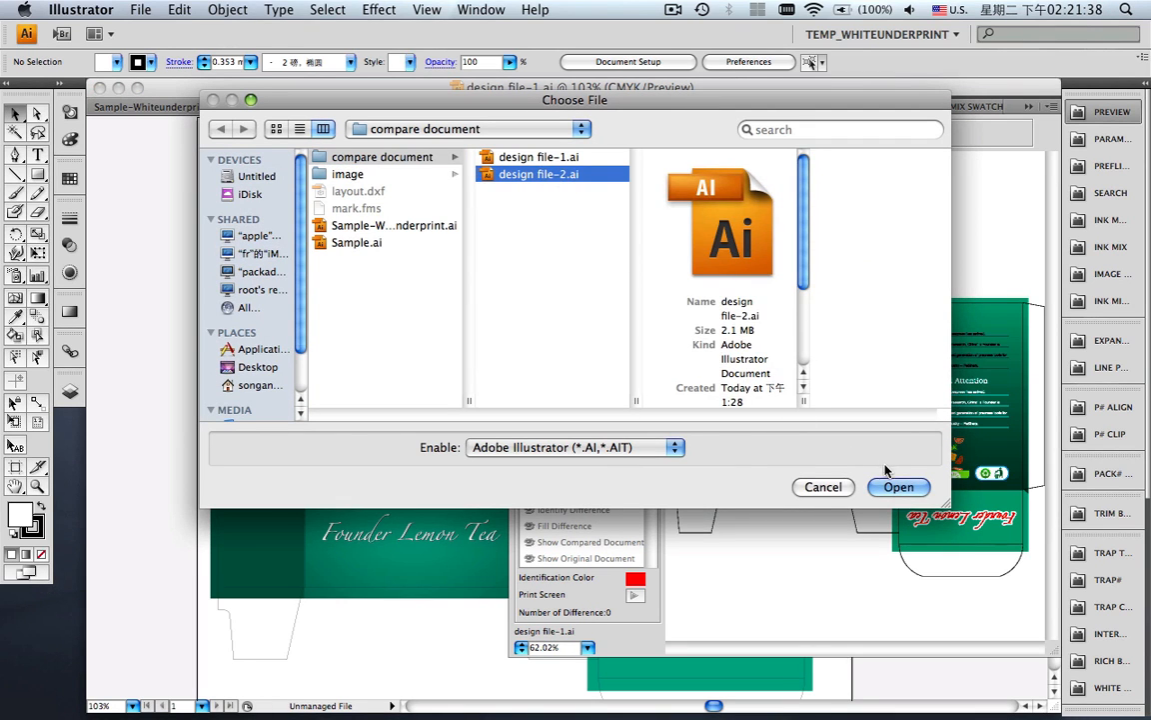
left_click(898, 487)
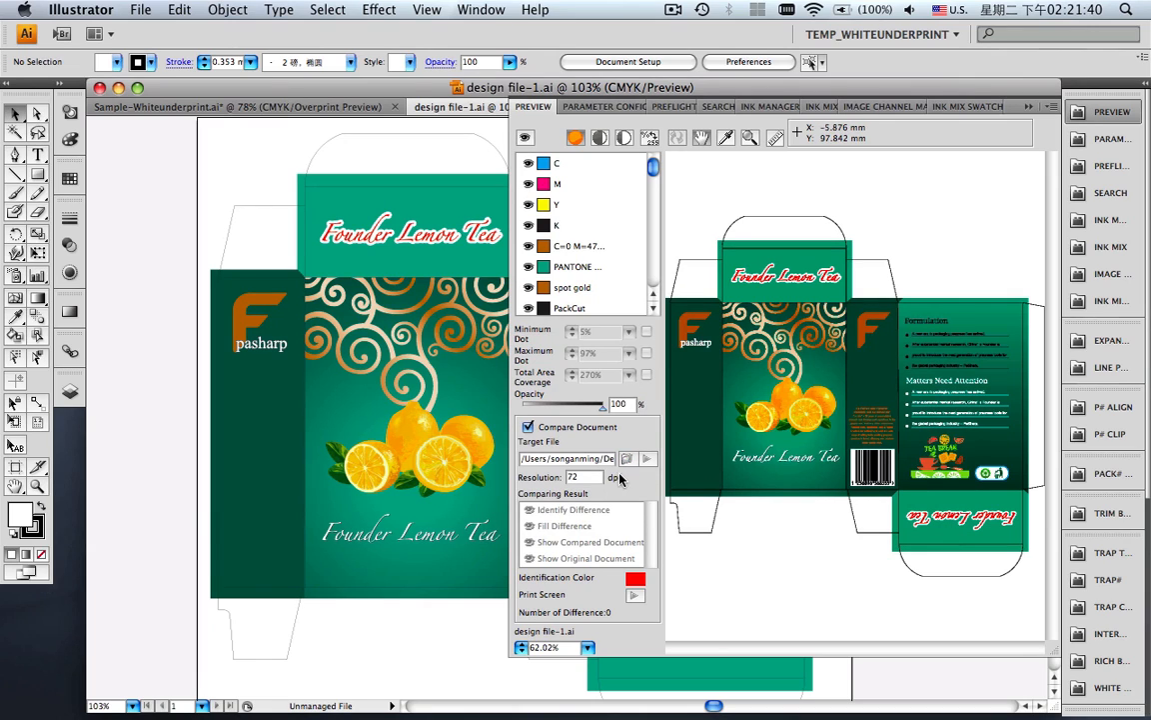
left_click_drag(580, 479, 558, 480)
left_click(645, 460)
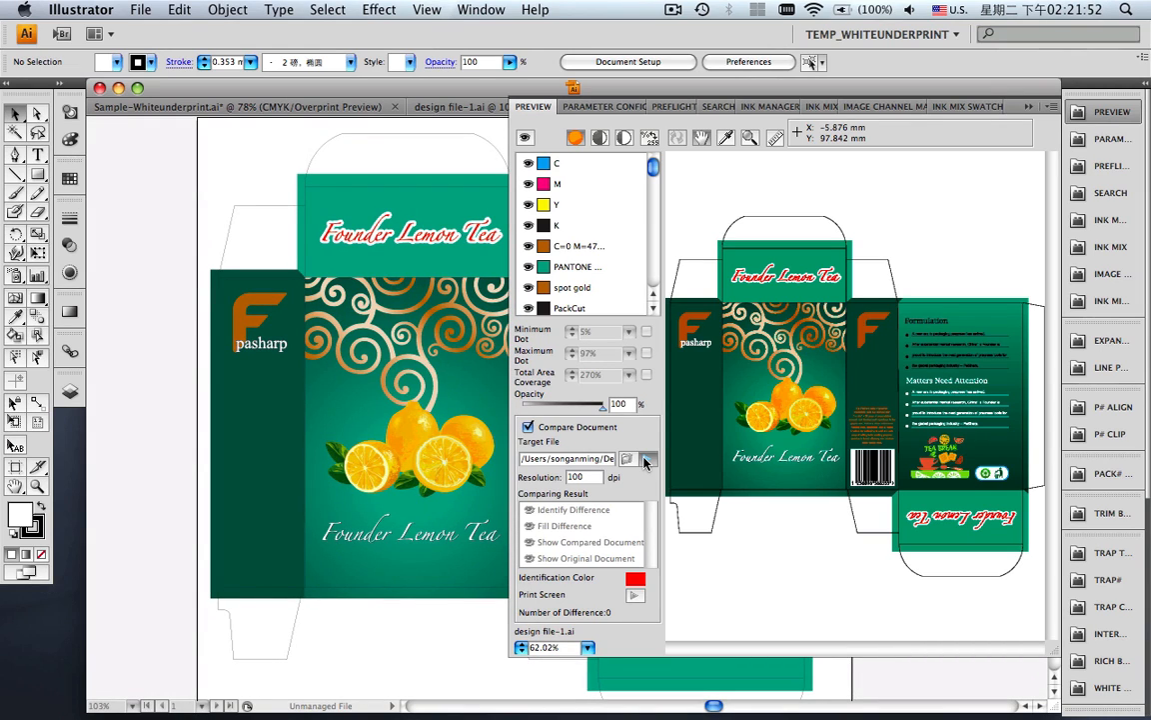
left_click(646, 459)
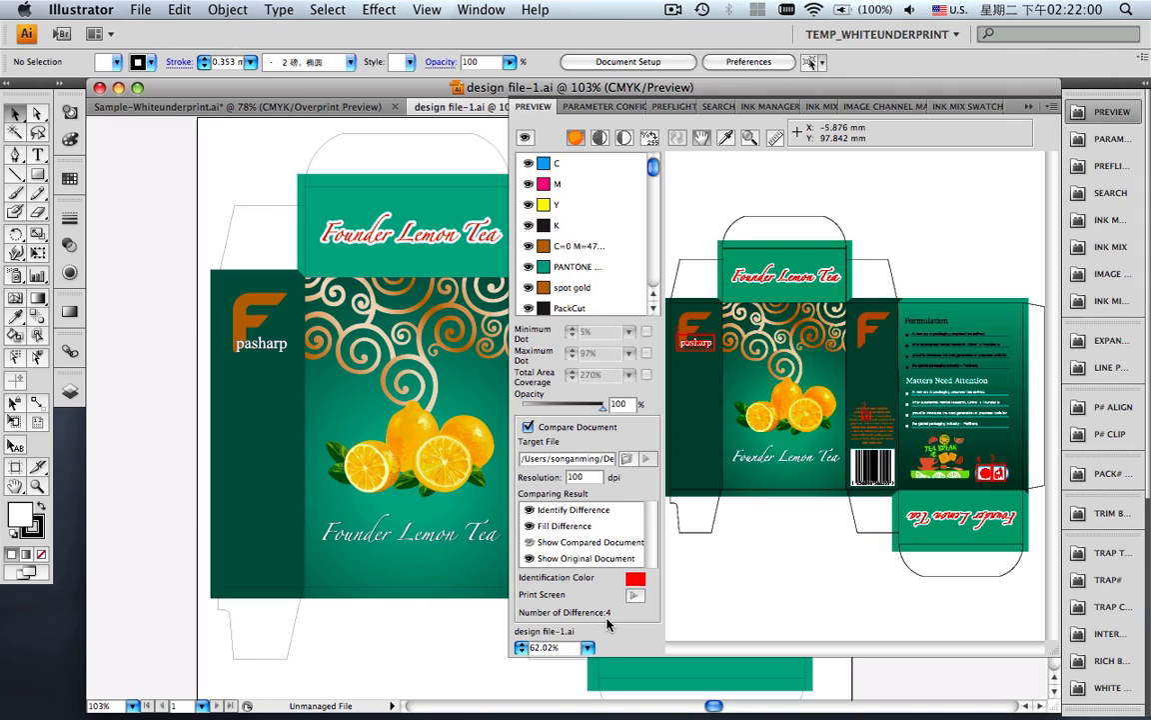
- Hide the original document and the filled differences in the comparison result, and magnify difference marker 1
left_click(530, 561)
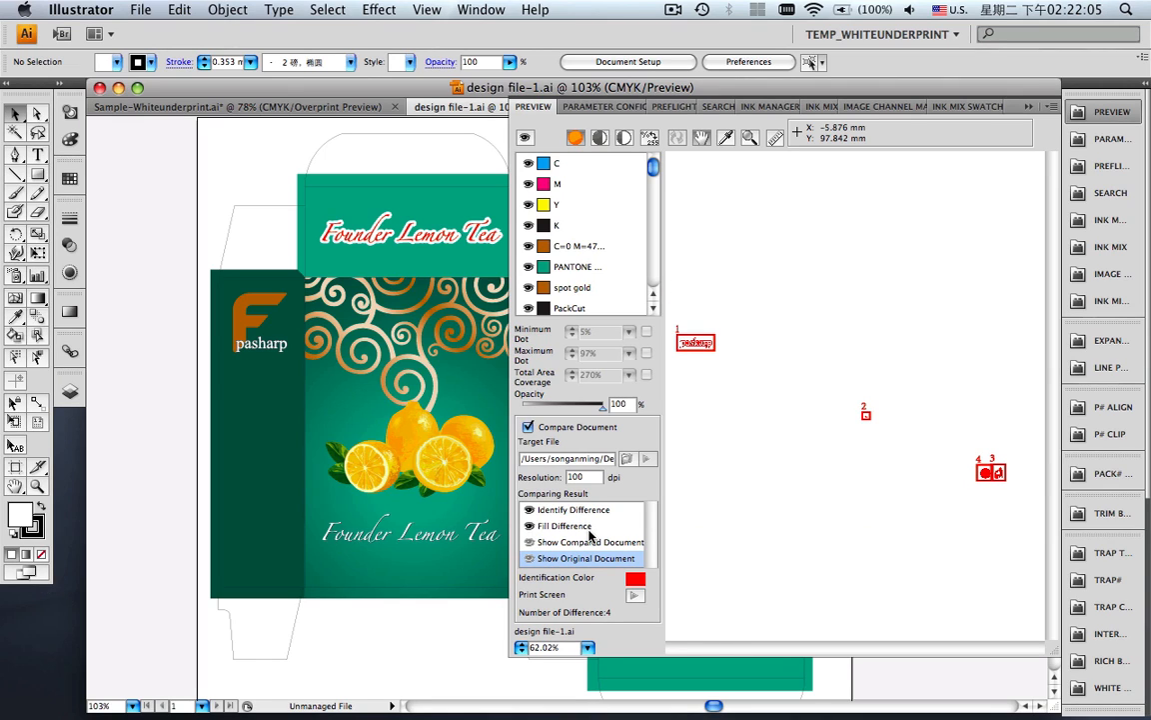
left_click(530, 525)
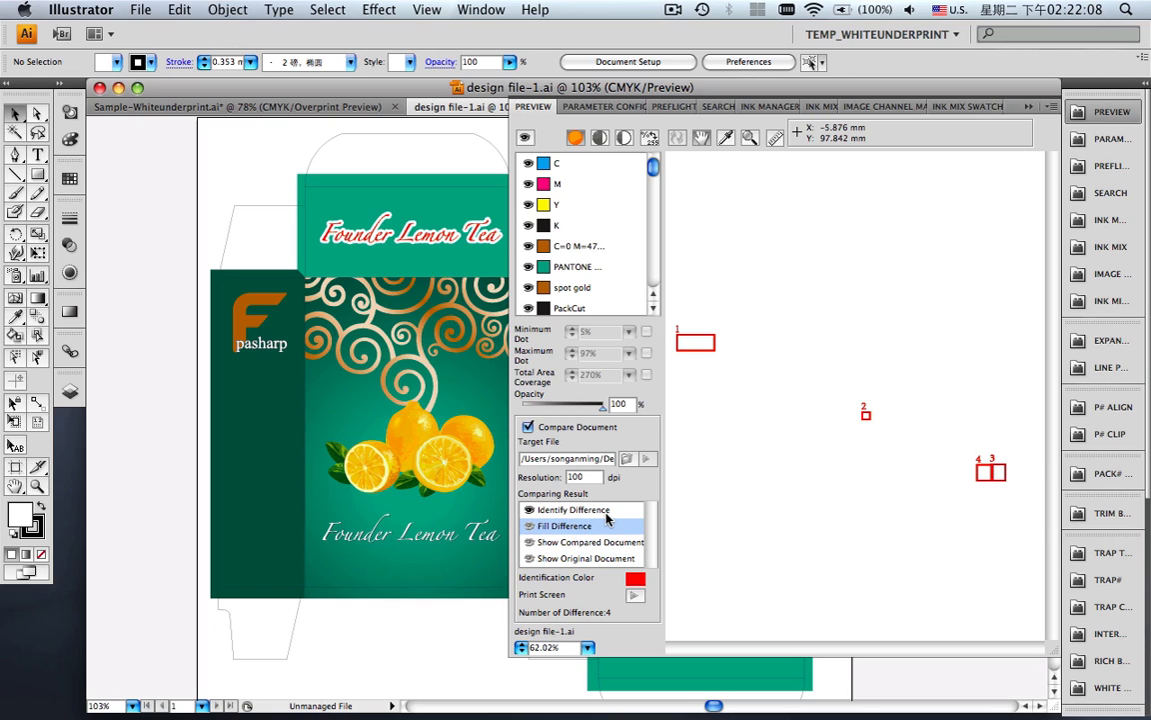
left_click(750, 137)
left_click_drag(674, 316, 733, 368)
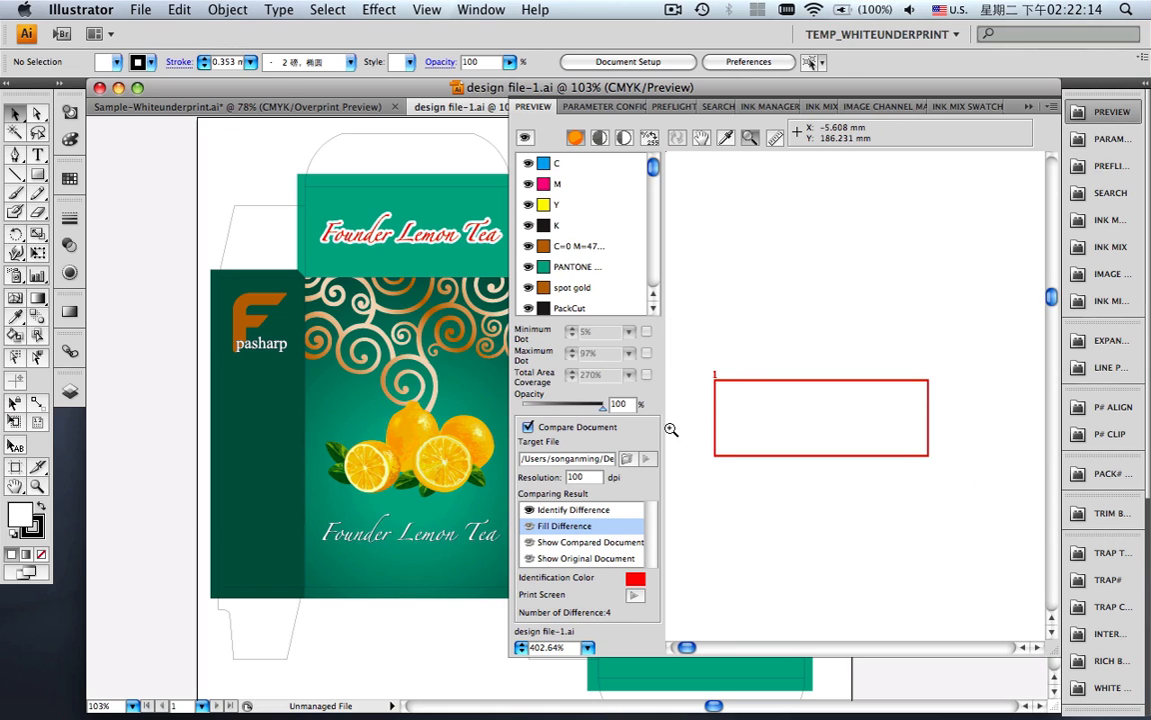
- Examine the "p" of the pasharp lettering up close in the original document and in the compared document
left_click(527, 559)
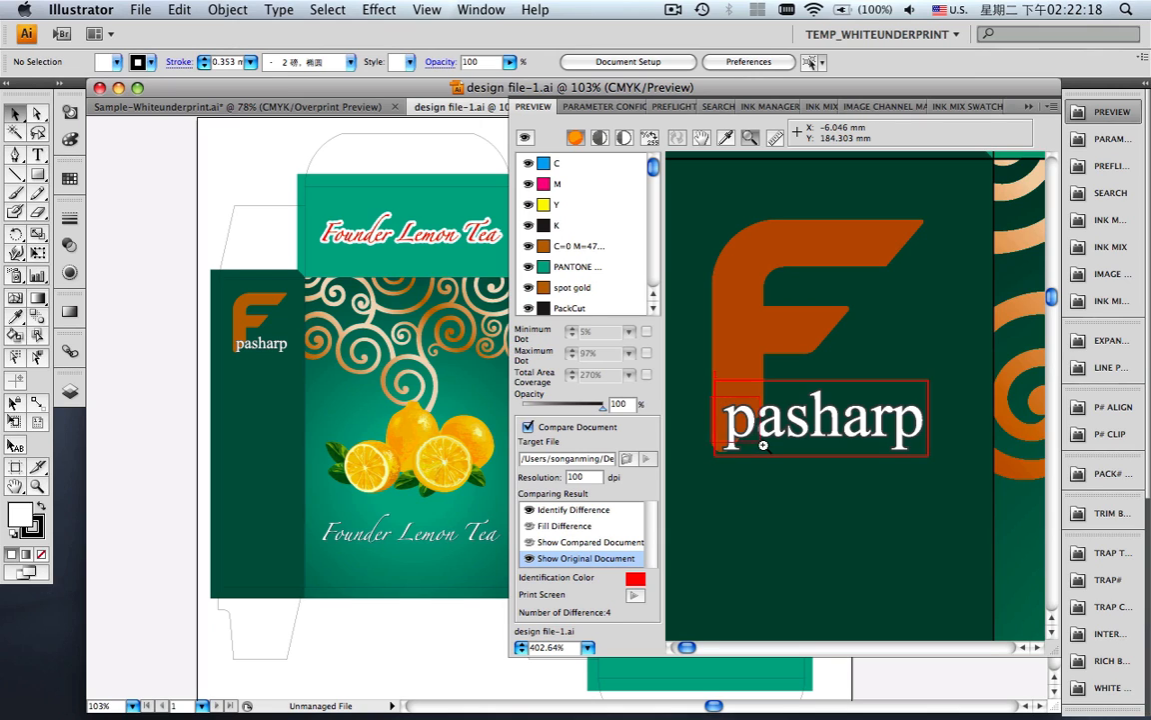
left_click_drag(712, 378, 763, 445)
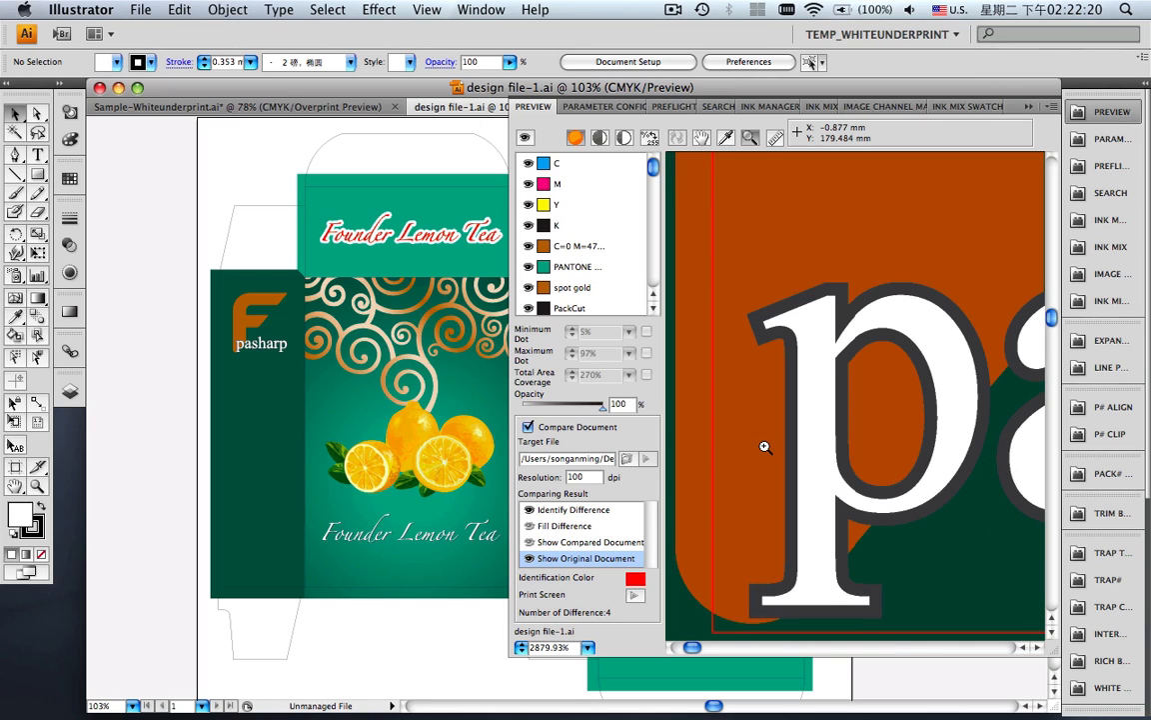
left_click(532, 543)
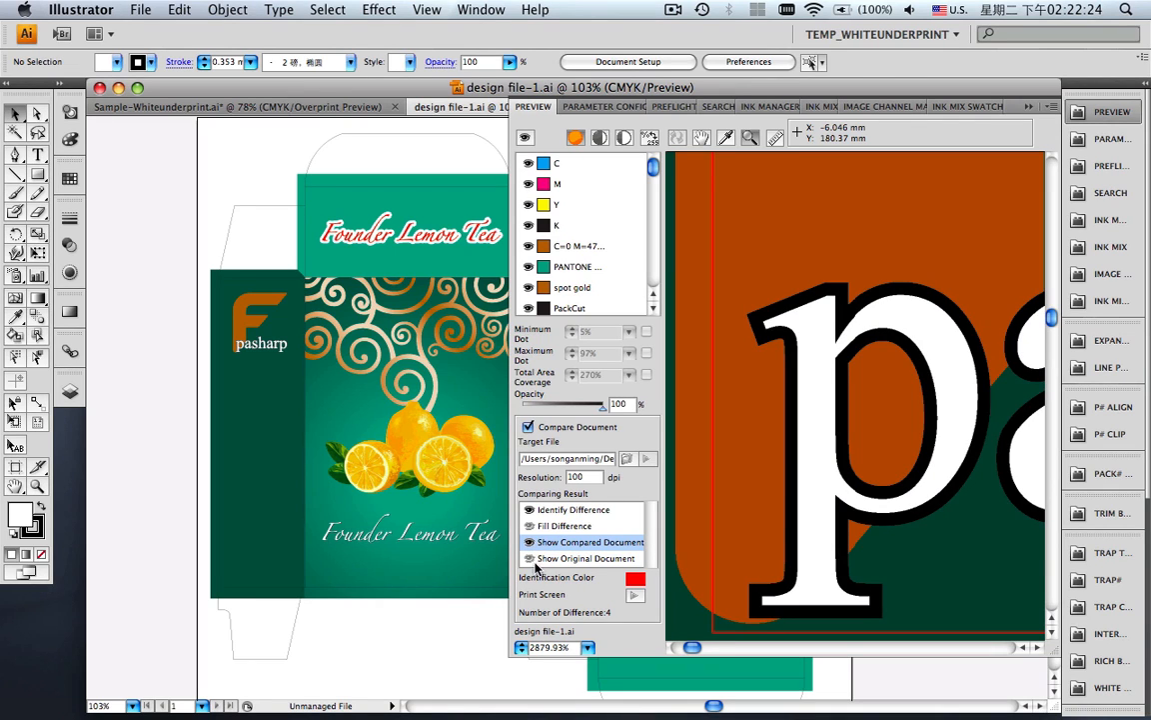
- Examine difference 2 in the small paragraph above the barcode in the original document and in the compared document
left_click(587, 647)
left_click(584, 649)
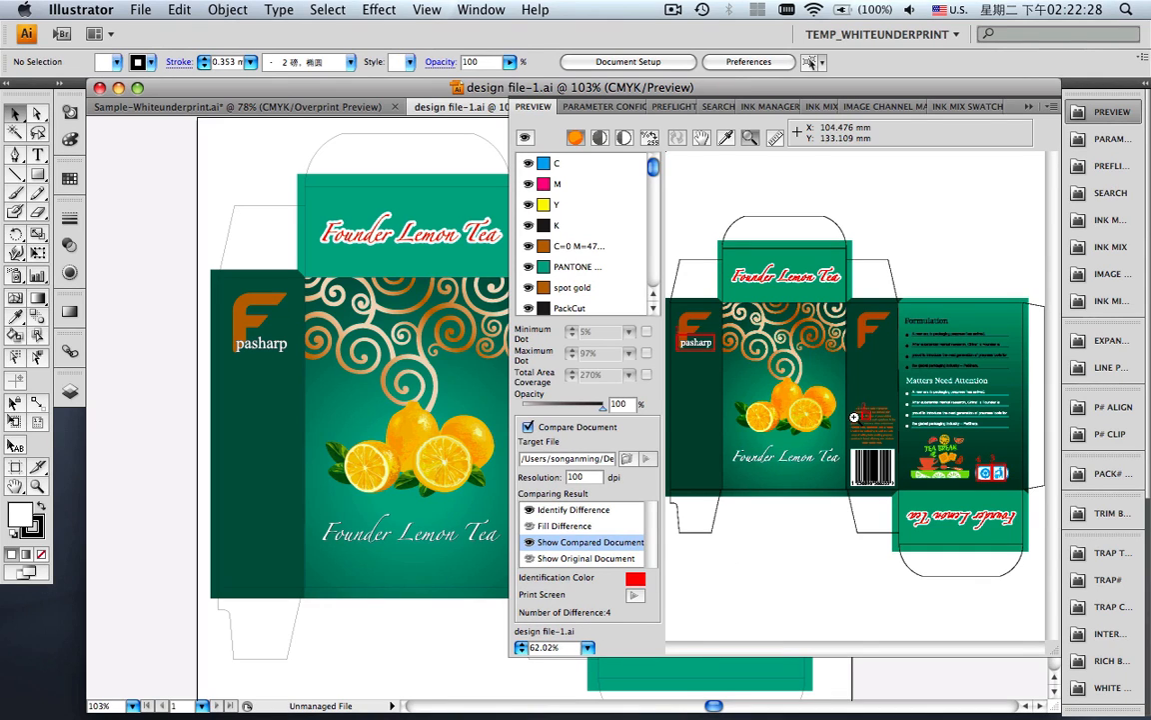
left_click_drag(858, 411, 874, 427)
left_click(533, 560)
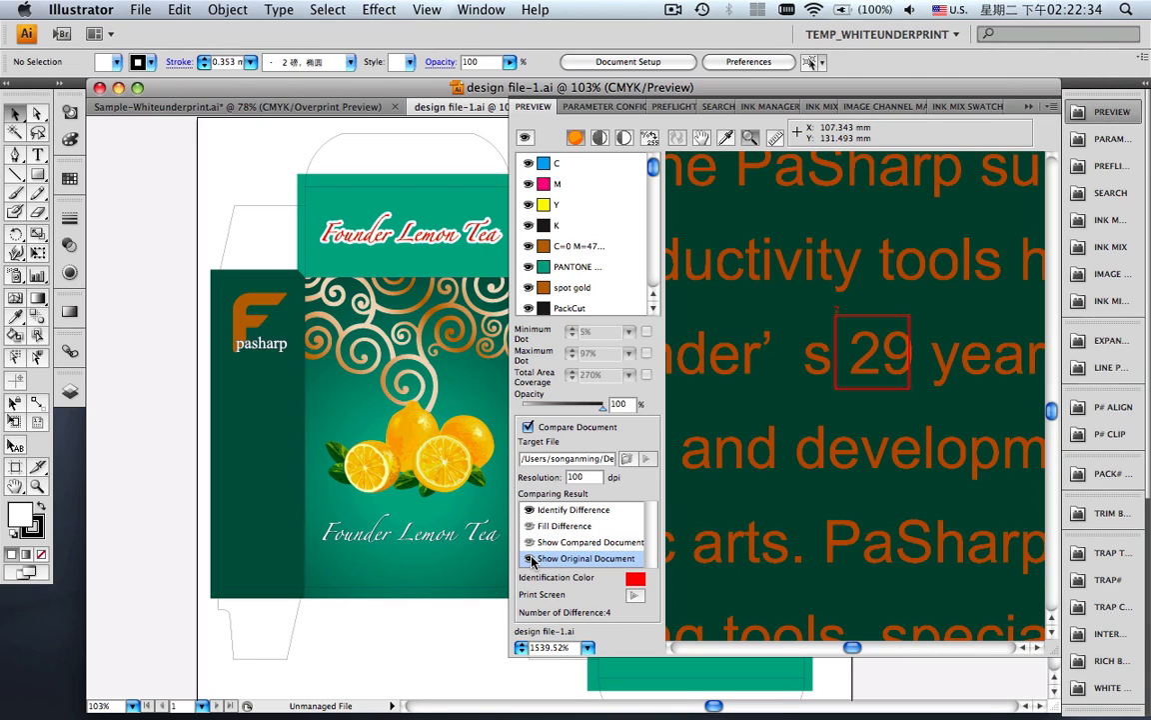
left_click(533, 545)
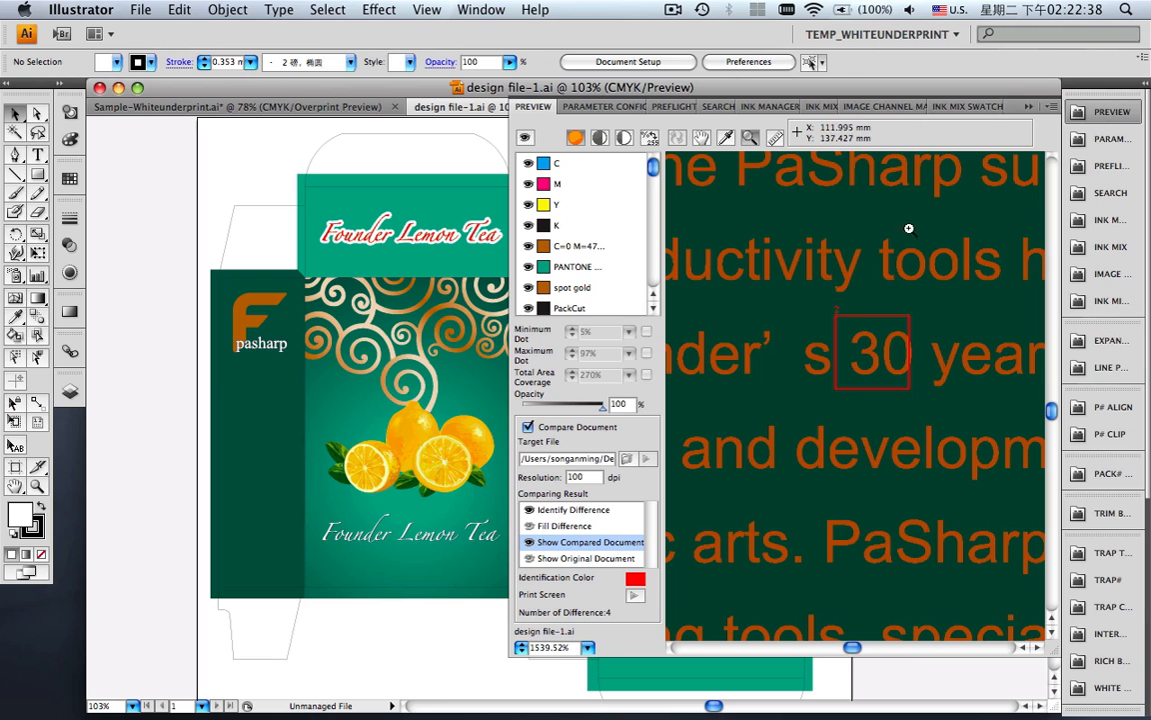
- Collapse the separation preview and return to the Sample-Whiteunderprint.ai document
left_click(1026, 107)
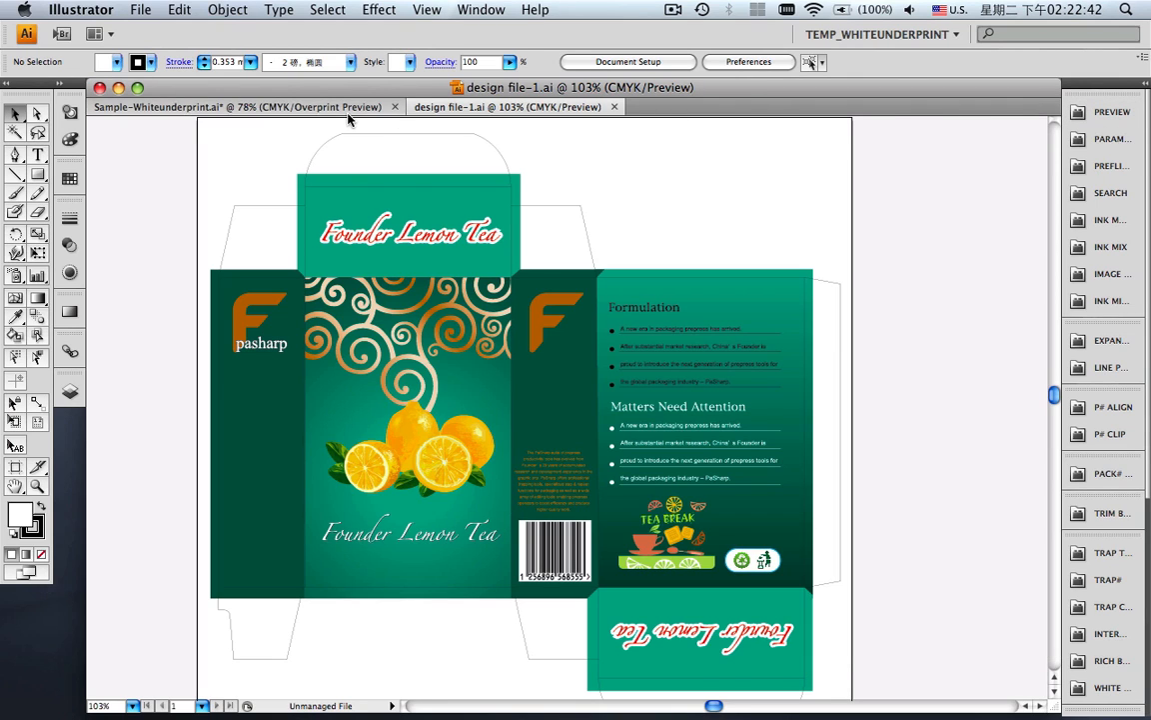
left_click(312, 104)
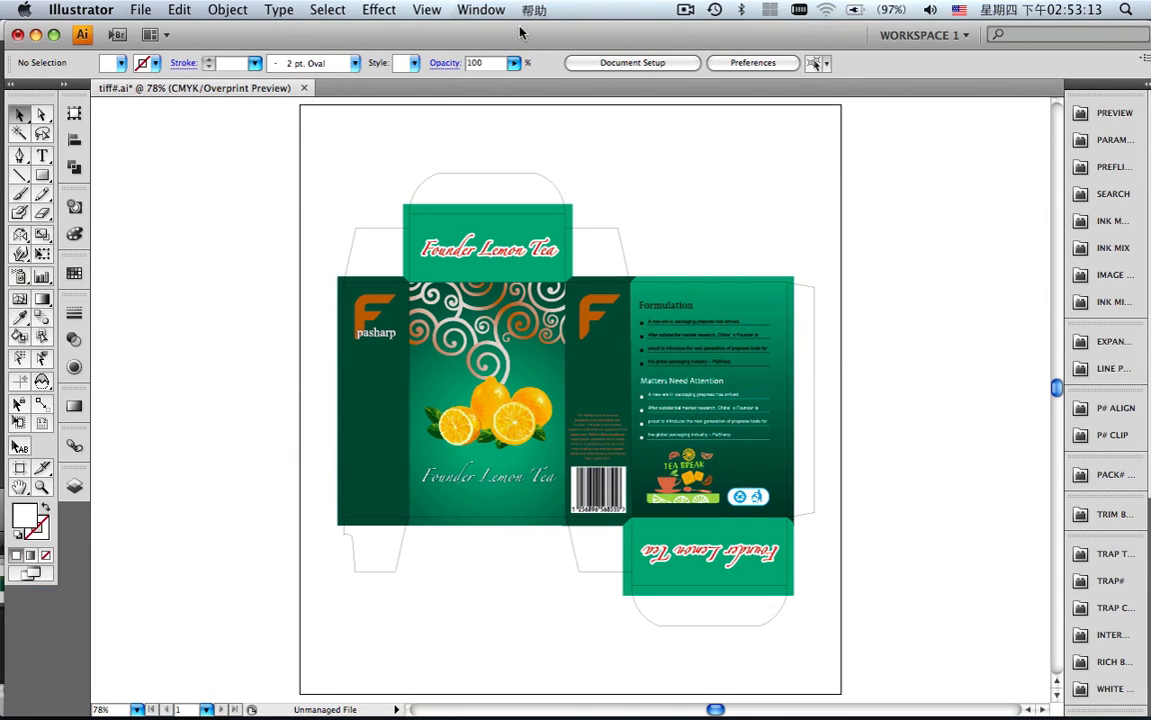
- Open the Founder Tiff Maker for the tiff#.ai packaging document
left_click(481, 9)
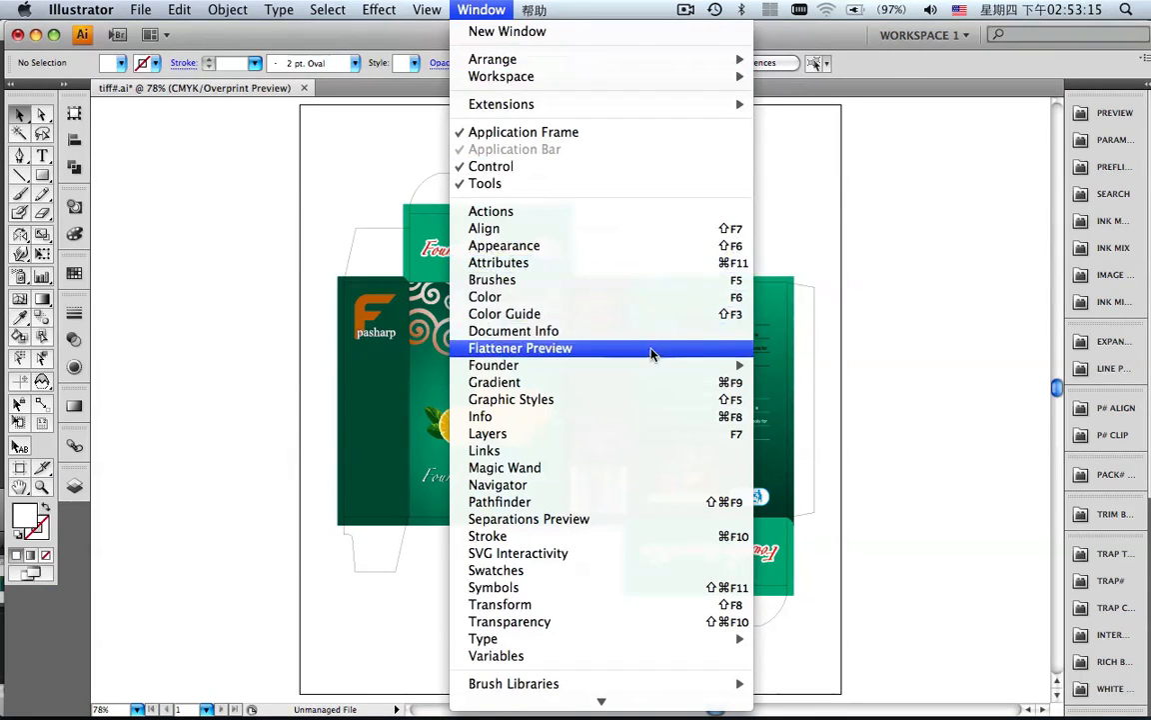
mouse_move(663, 365)
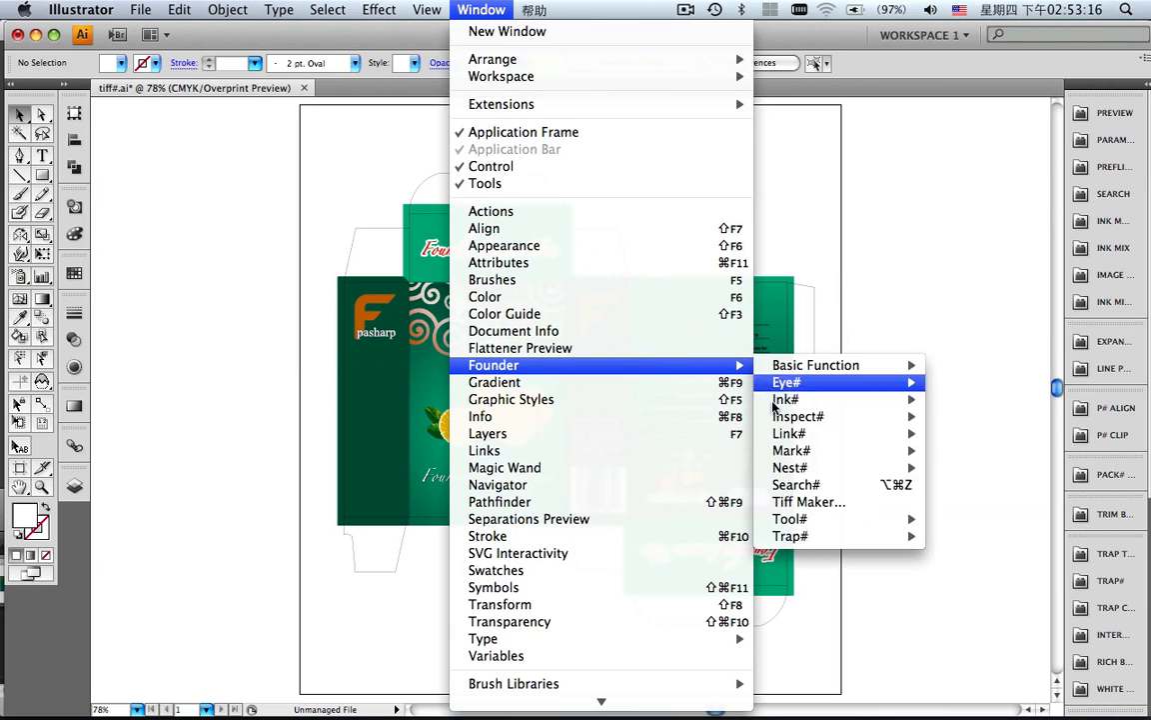
left_click(800, 502)
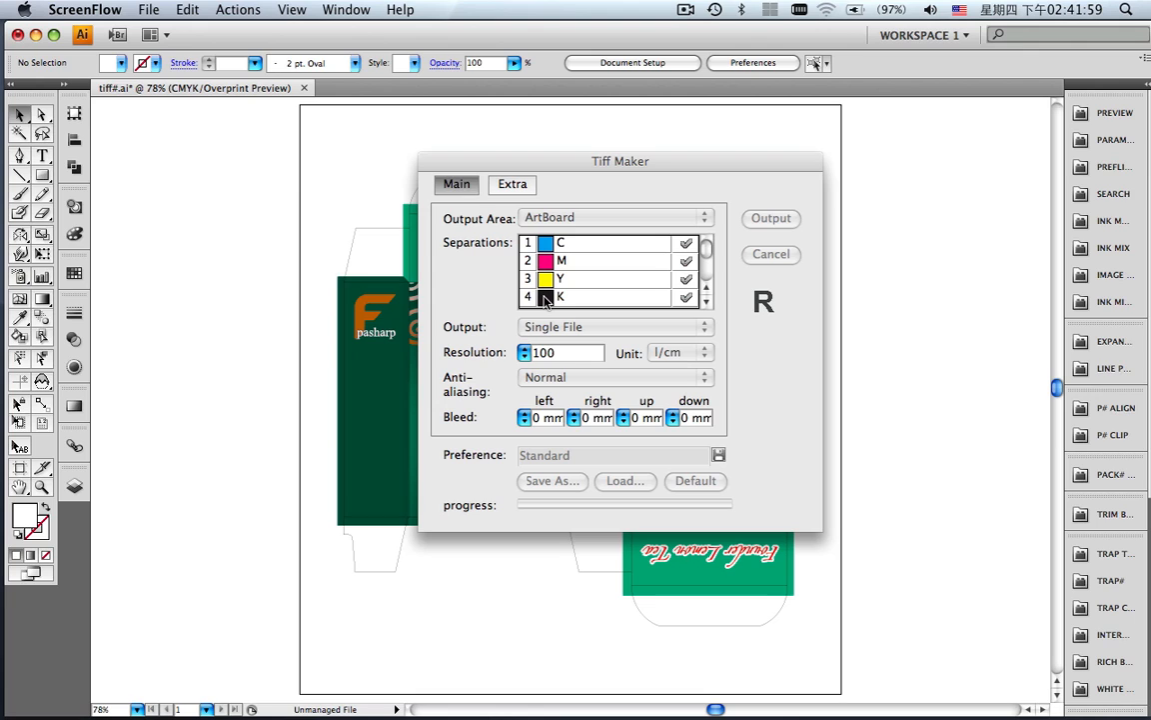
- Review the Tiff Maker's separations list and the choices available for output type and anti-aliasing
left_click(708, 270)
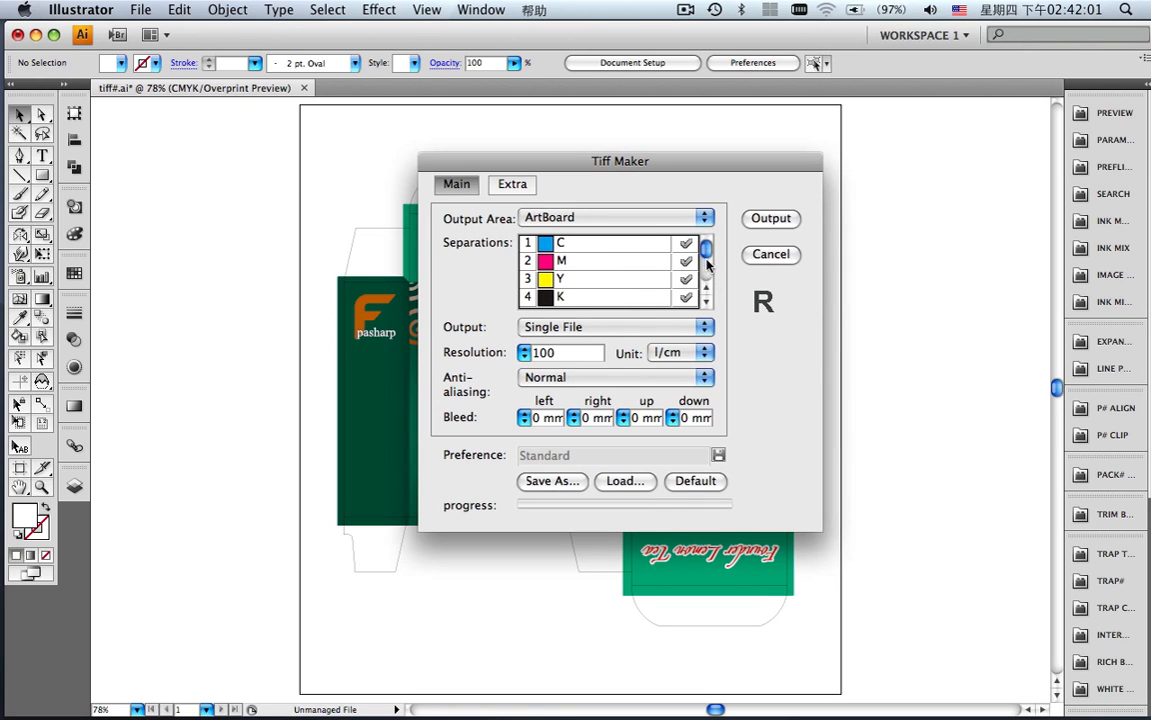
mouse_move(705, 256)
left_mouse_down()
mouse_move(705, 275)
mouse_move(704, 242)
left_mouse_up()
left_click(624, 329)
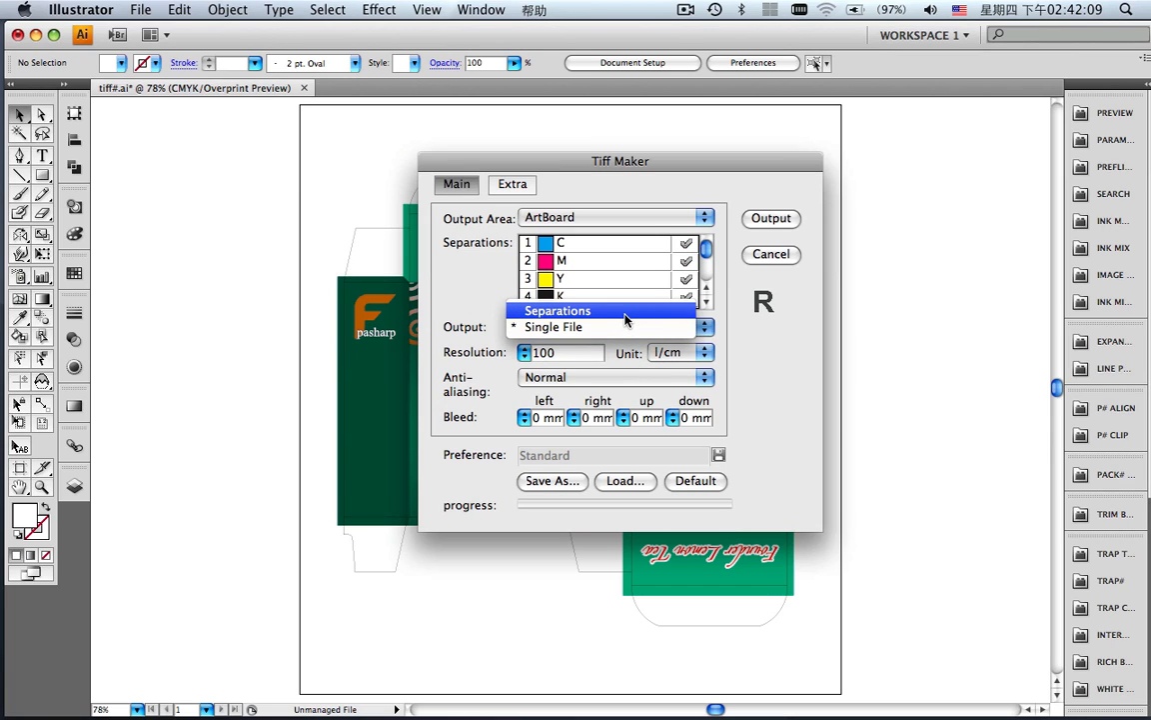
left_click(728, 324)
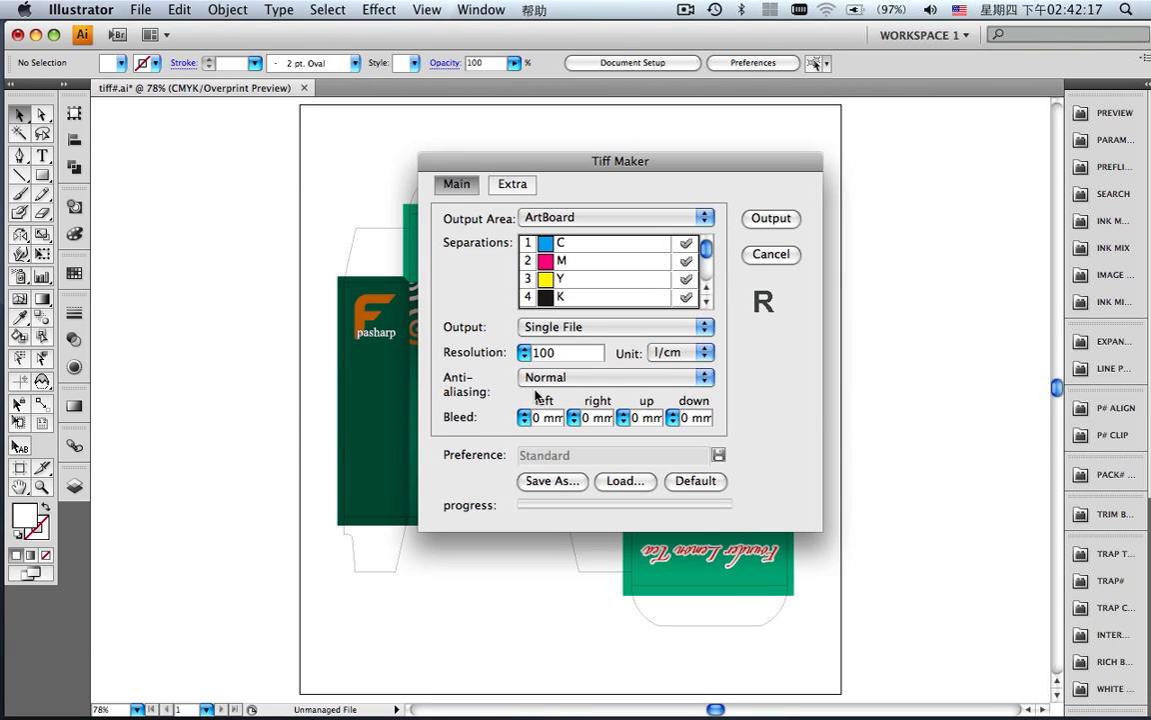
left_click(699, 378)
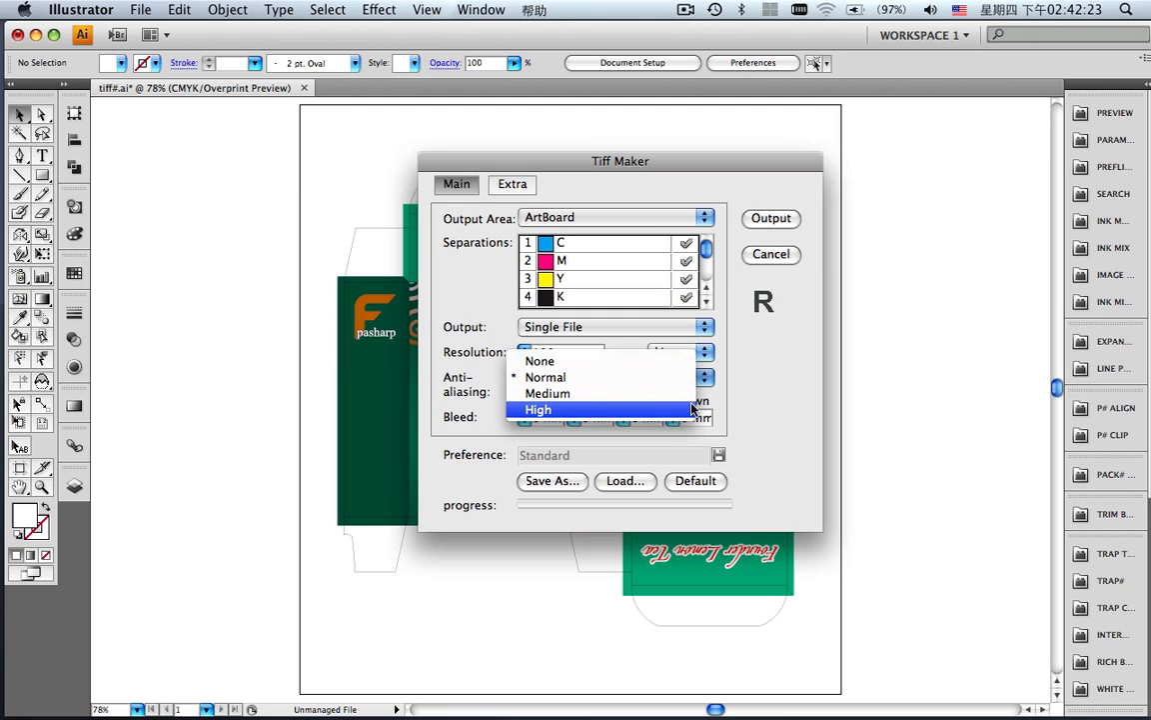
left_click(734, 402)
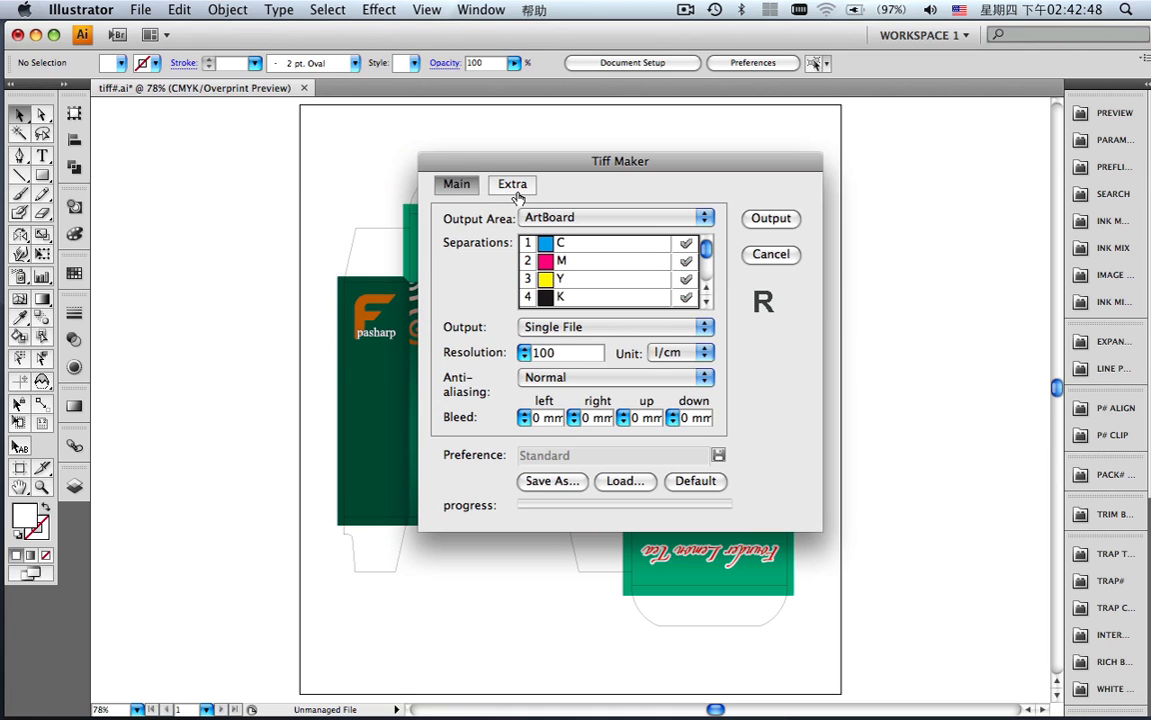
- In the extra TIFF settings, try an output rotation of 90 degrees and return it to 0
left_click(516, 190)
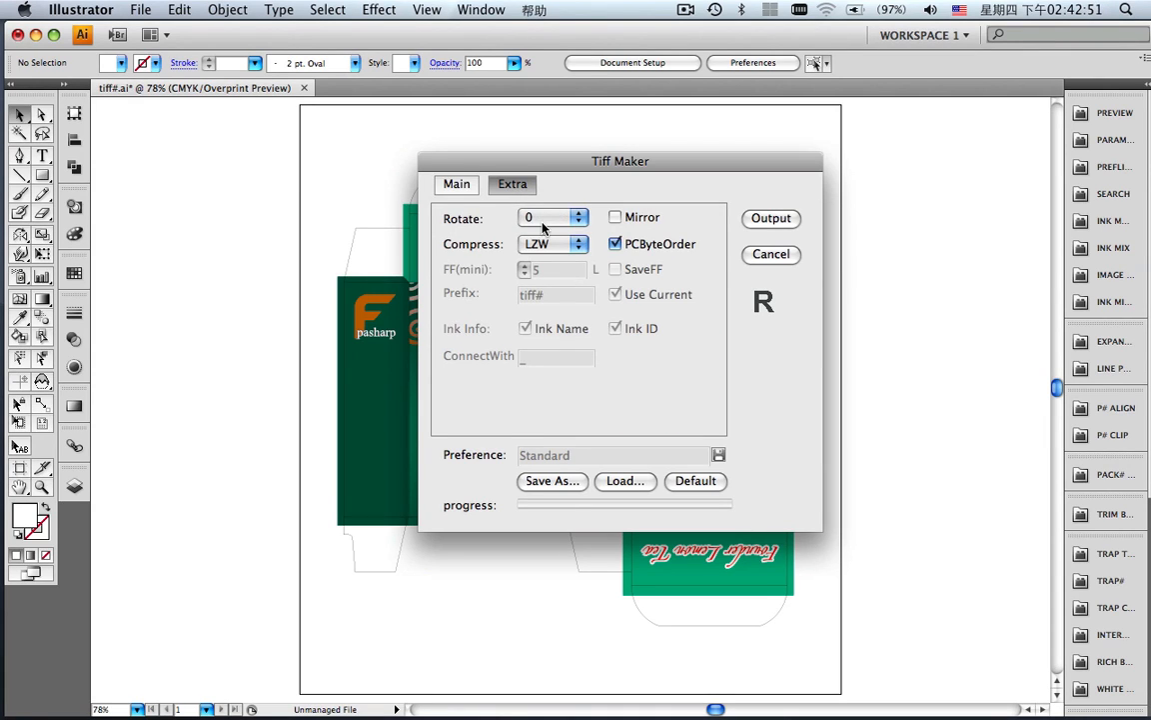
left_click(550, 217)
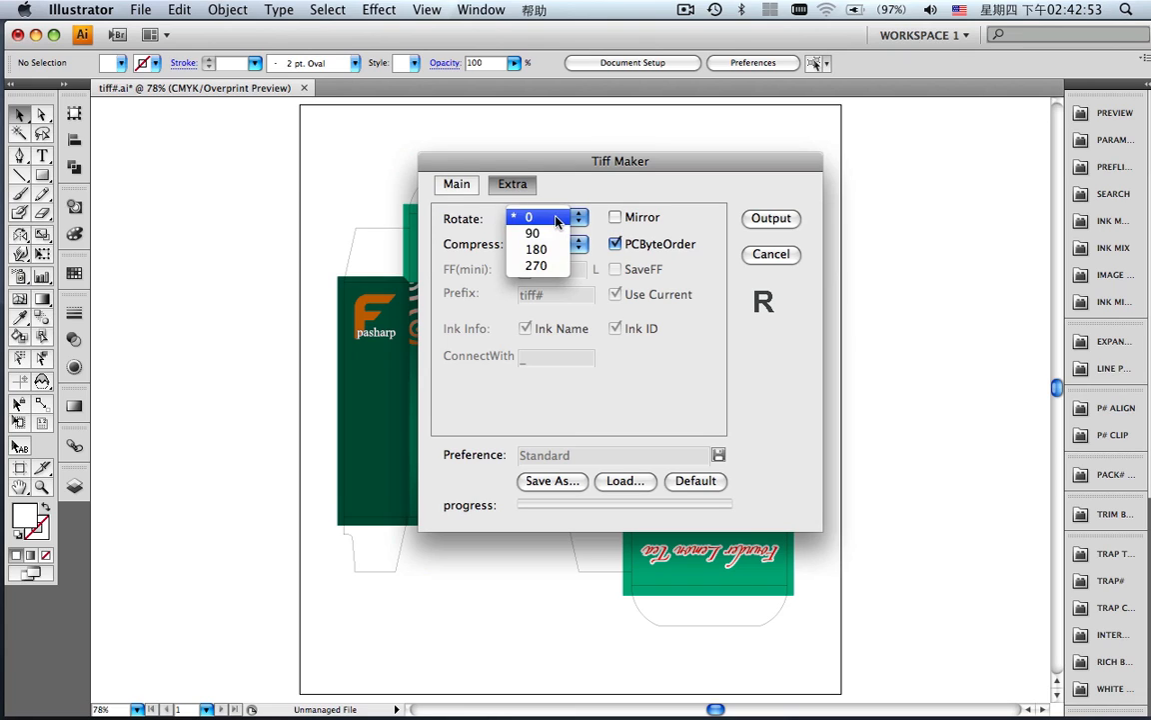
left_click(535, 230)
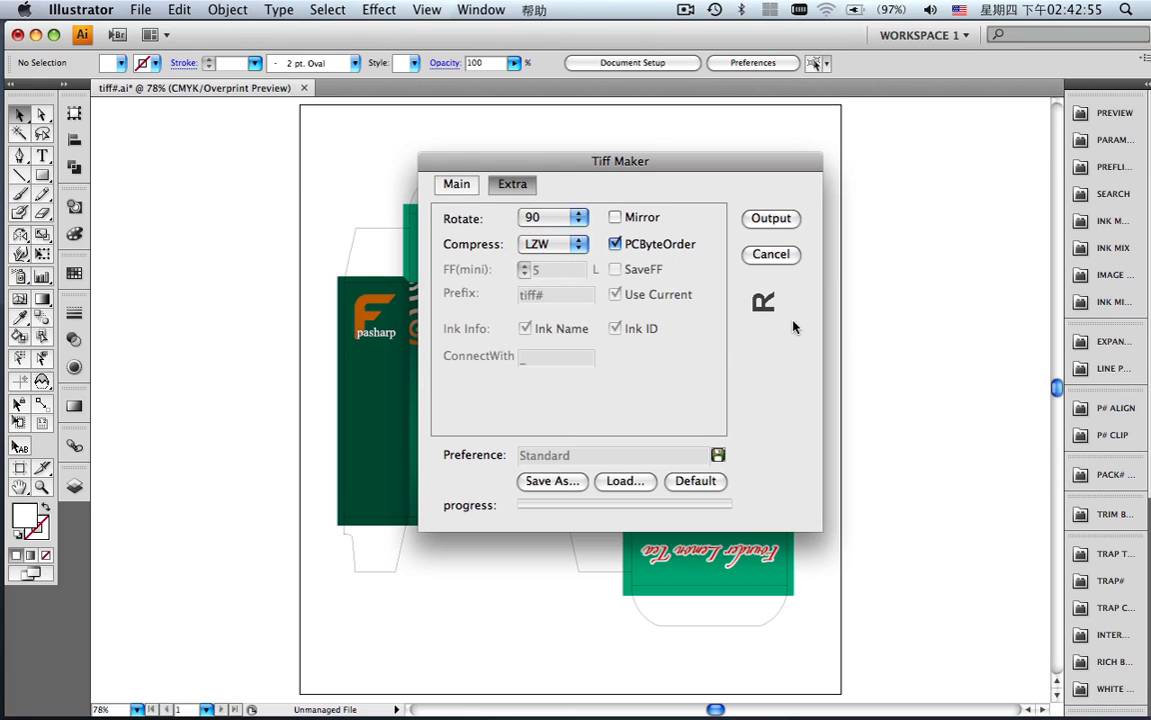
left_click(552, 217)
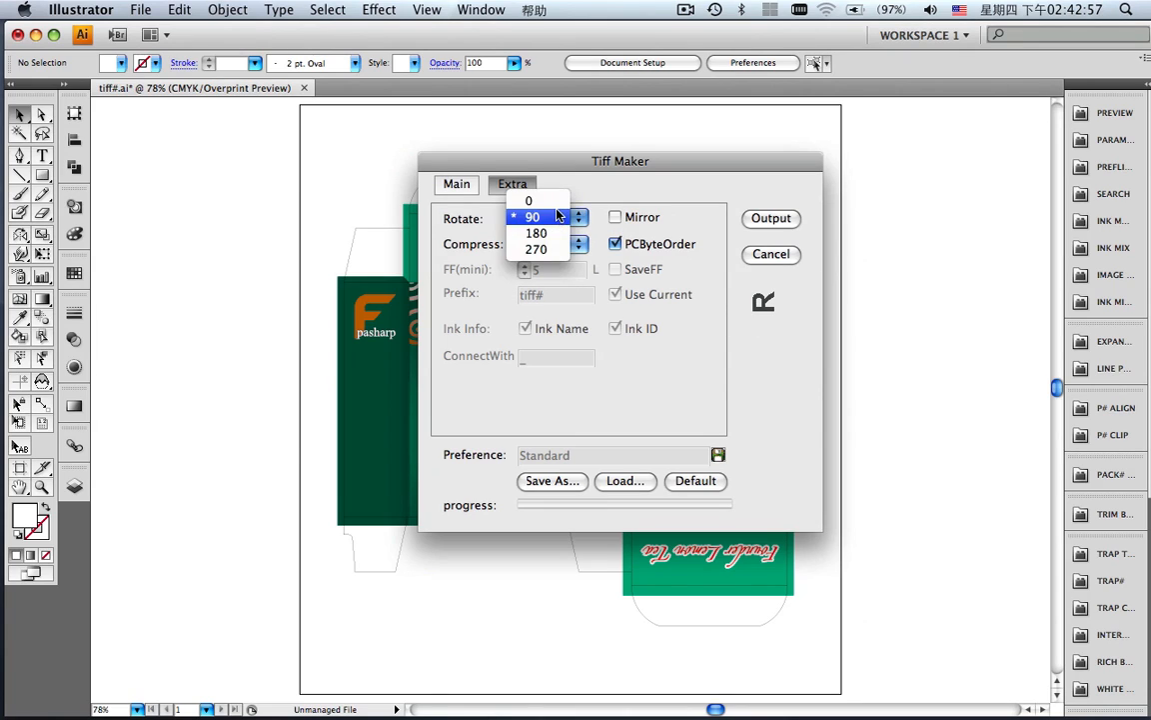
left_click(556, 204)
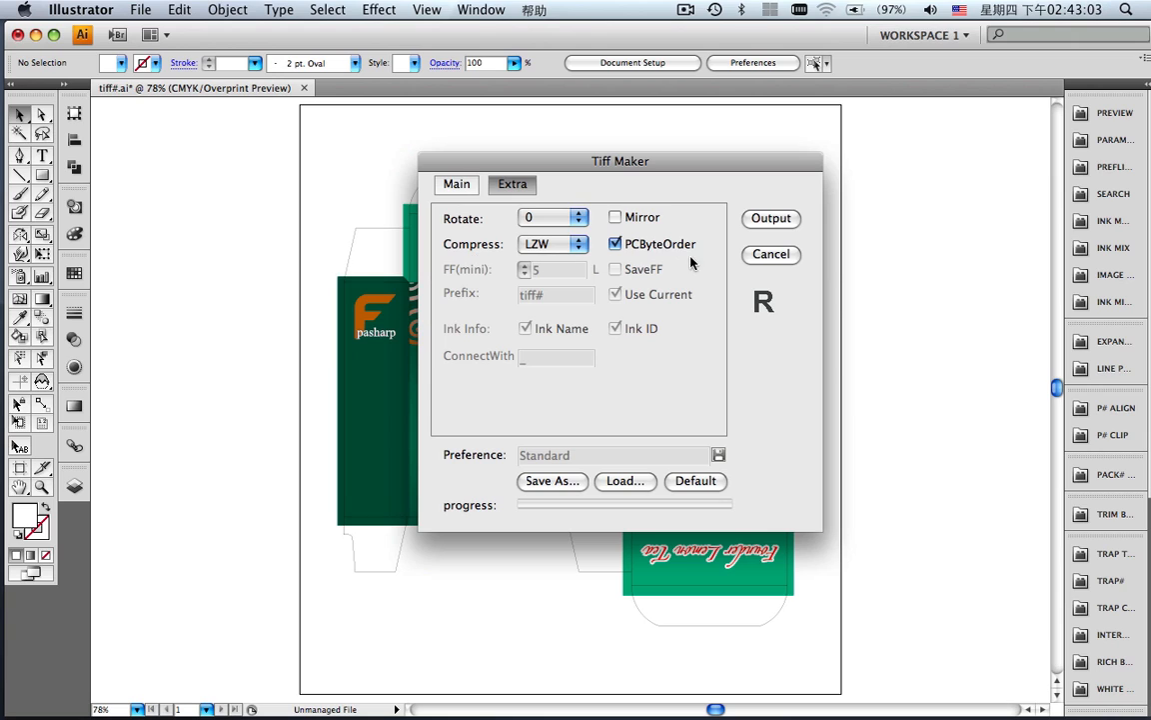
- Switch the Tiff Maker's output to Separations and review the extra options for prefix and ink naming
left_click(449, 186)
left_click(550, 327)
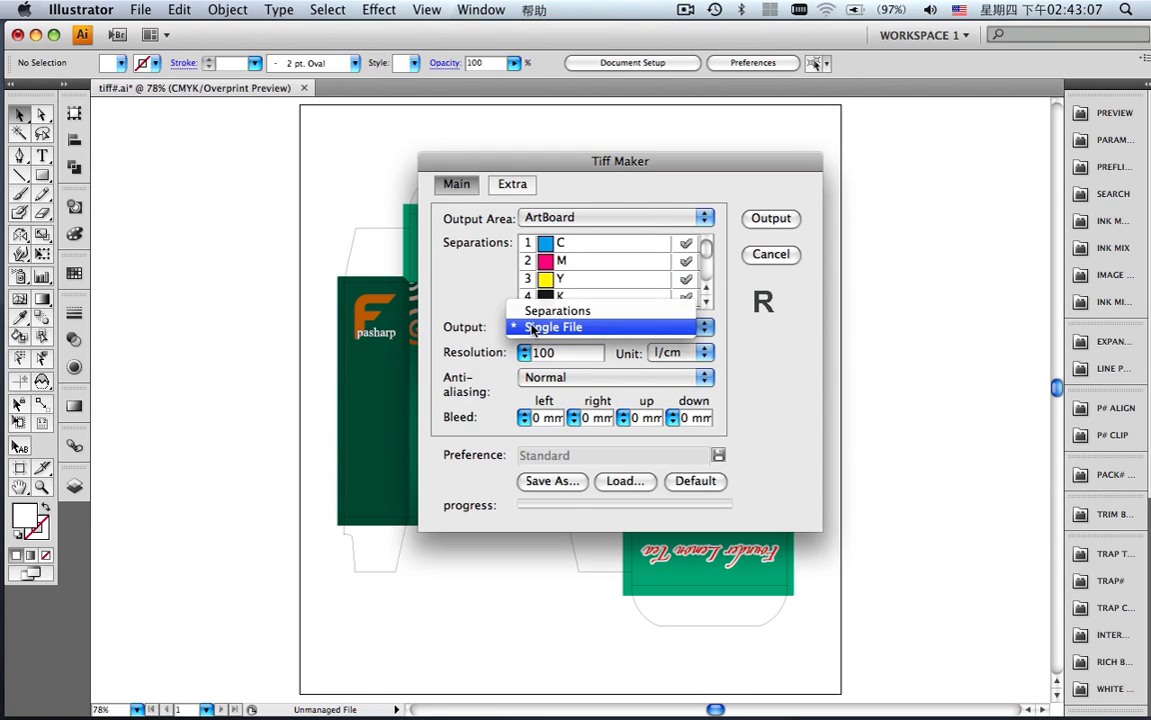
left_click(548, 316)
left_click(513, 184)
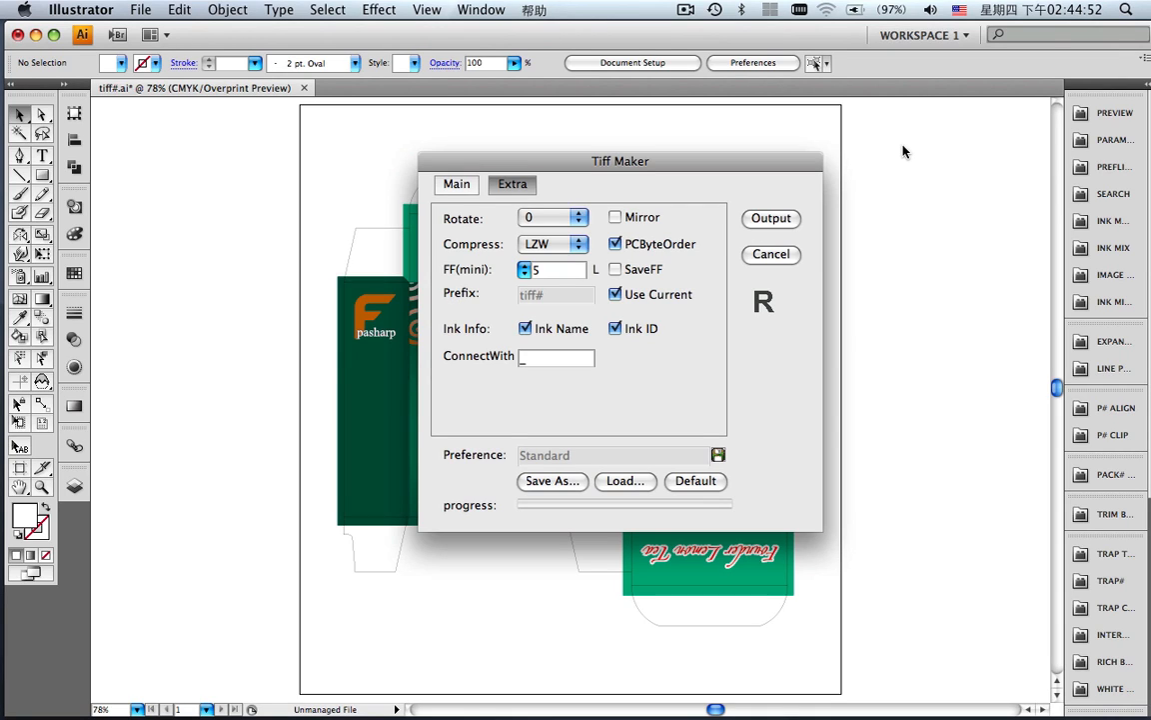
- Set the output to Single File and output the artwork to the desktop as tiff#.tif
left_click(457, 184)
left_click(599, 327)
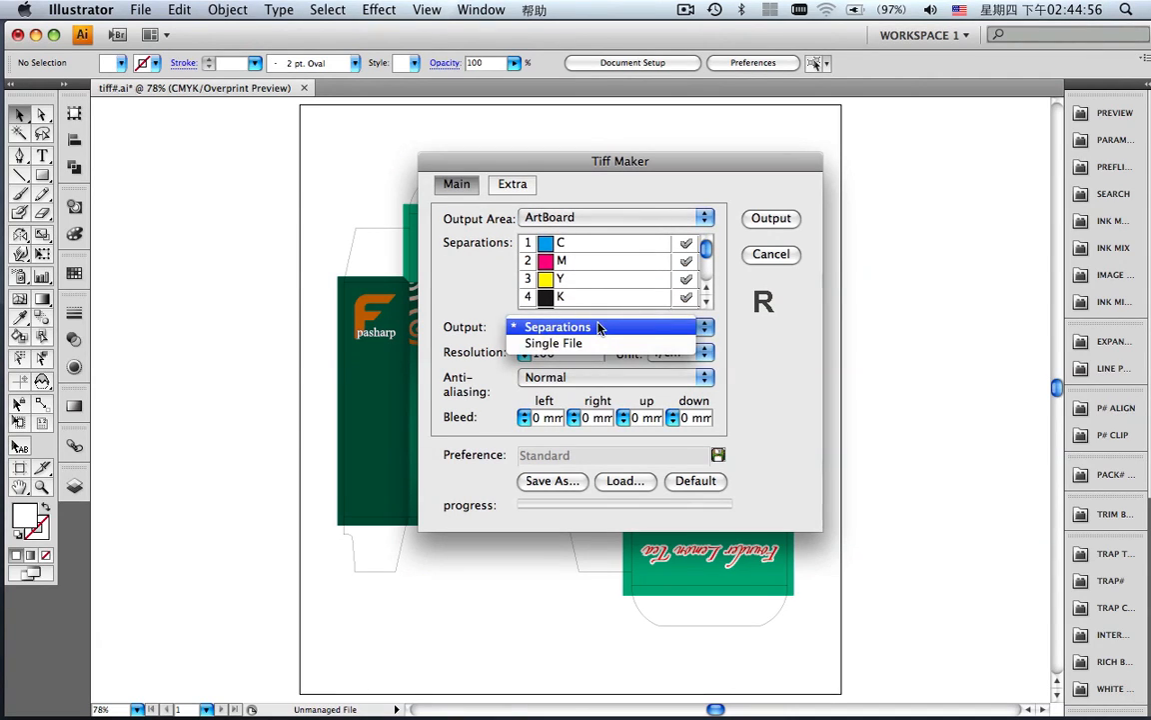
left_click(596, 343)
left_click(771, 218)
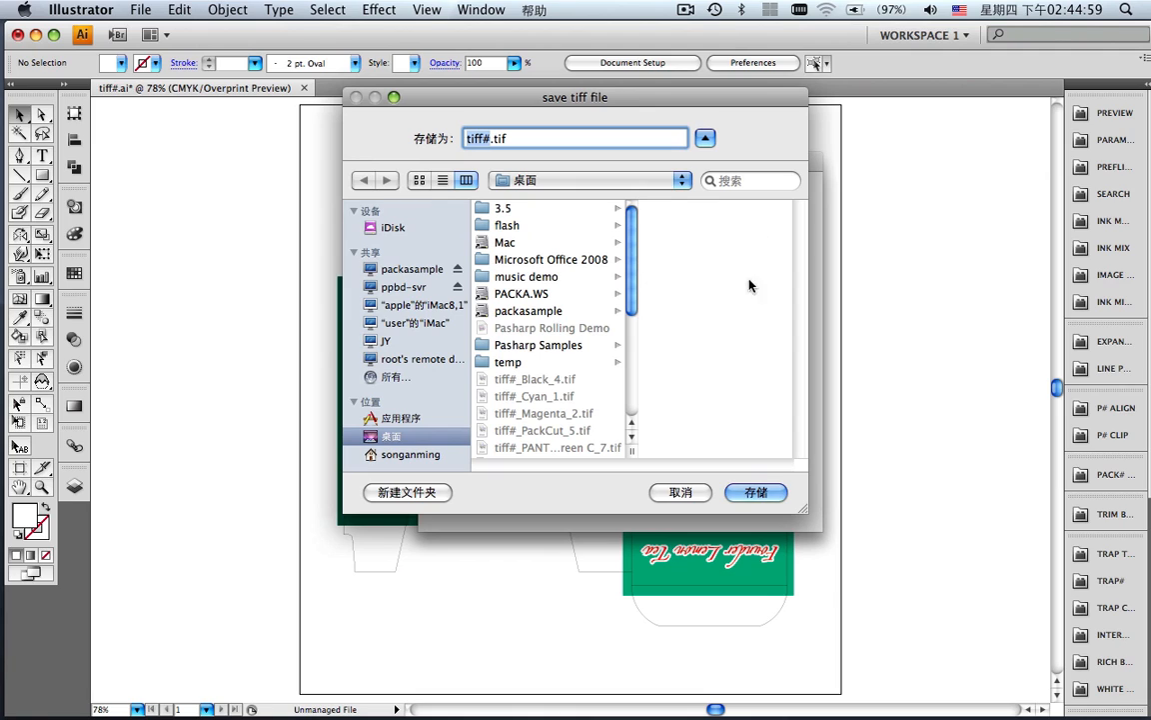
left_click(745, 491)
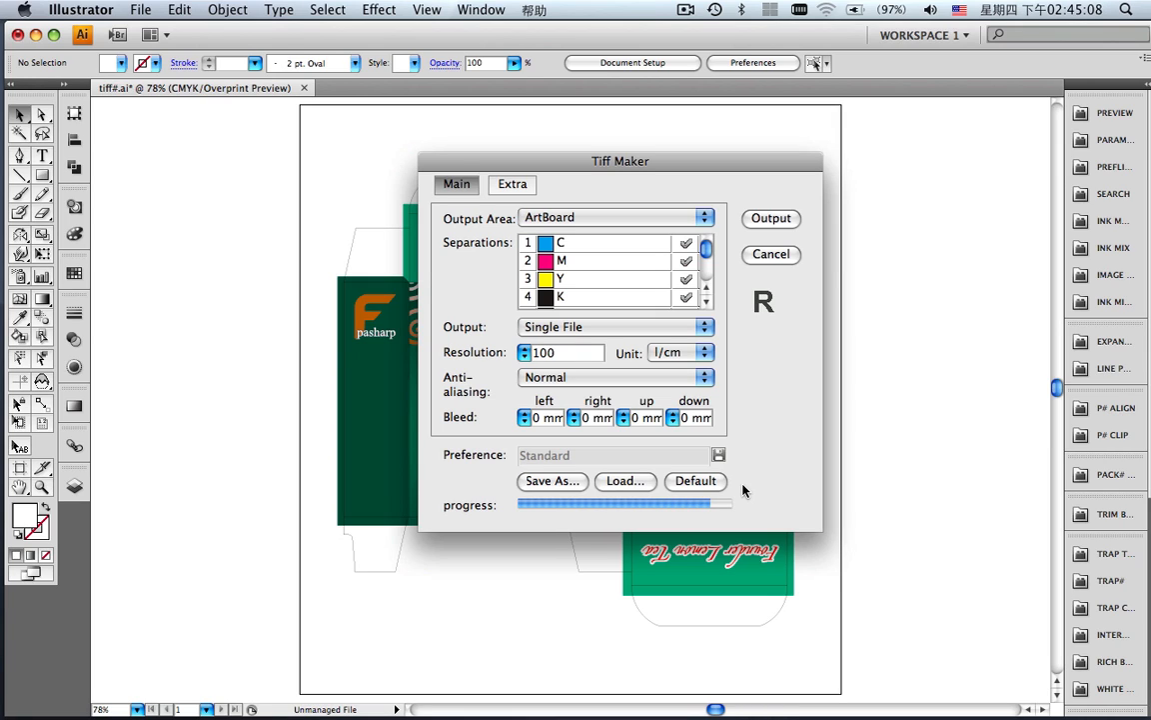
key("Return")
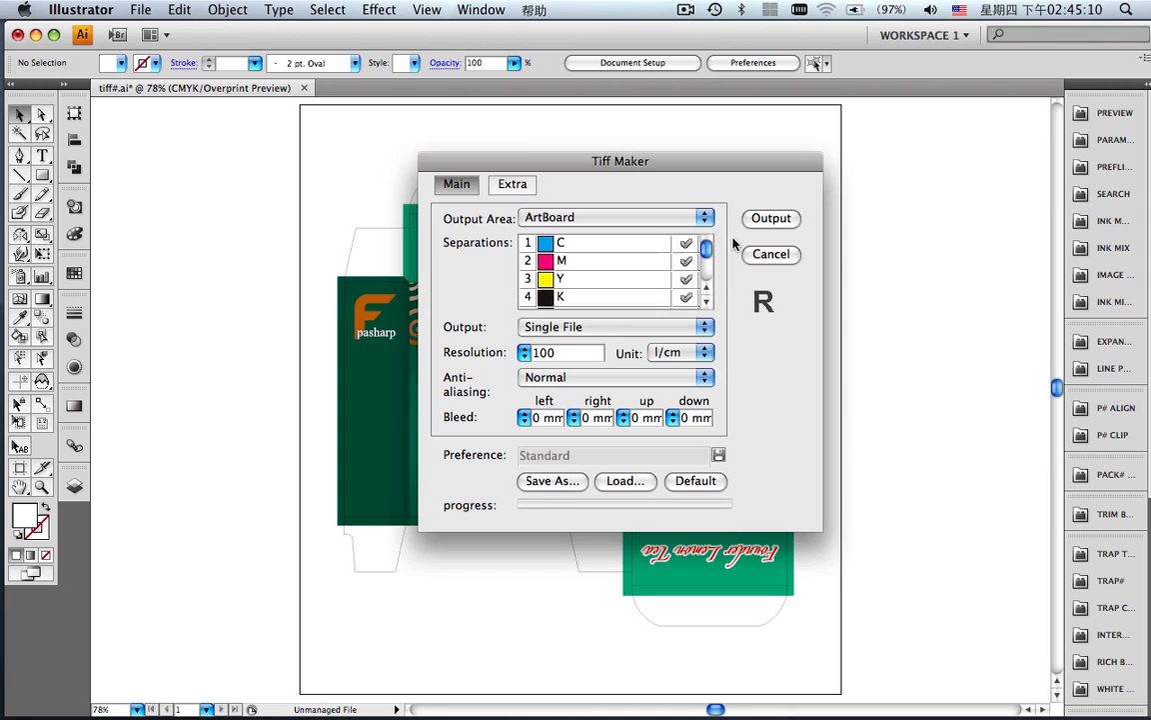
- Switch to Photoshop and open tiff#.tif from the desktop
left_click(557, 699)
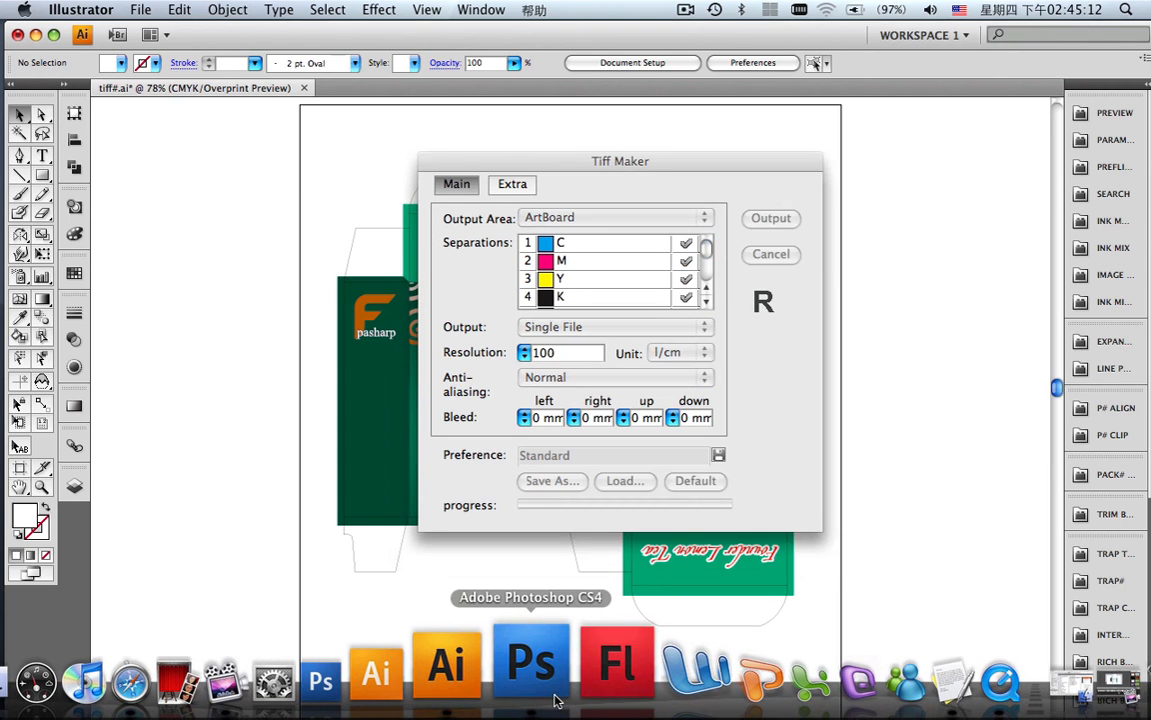
key("super+o")
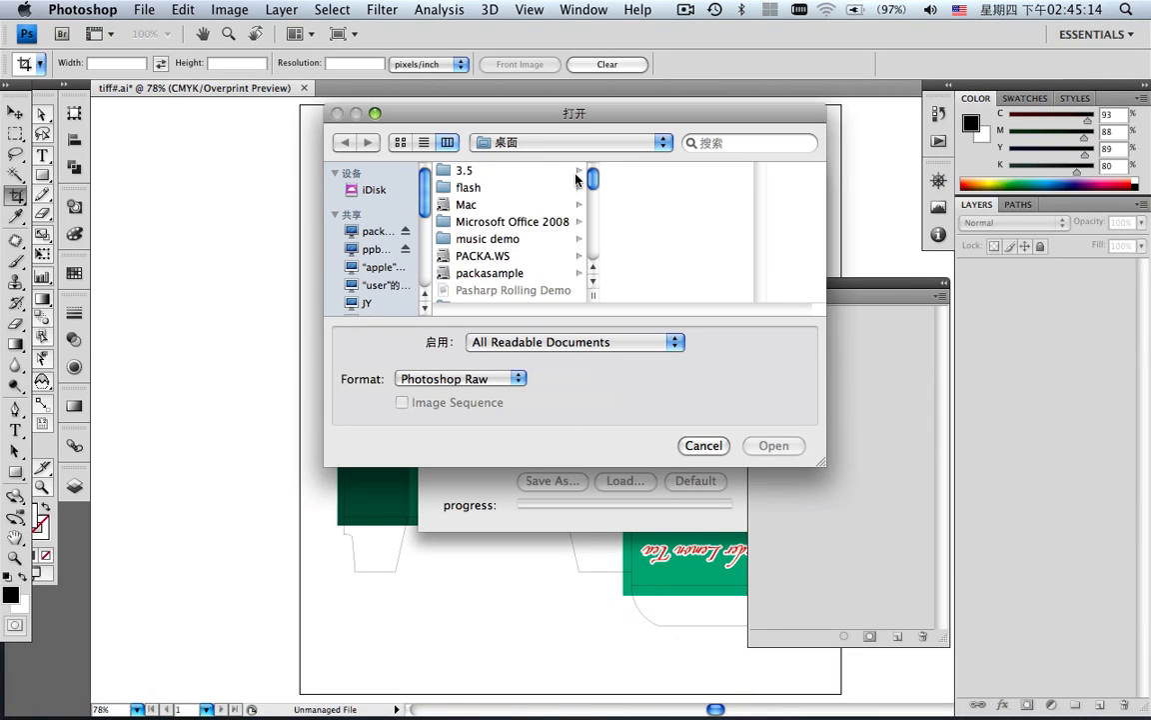
left_click_drag(591, 176, 591, 179)
scroll(591, 178, "down", 2)
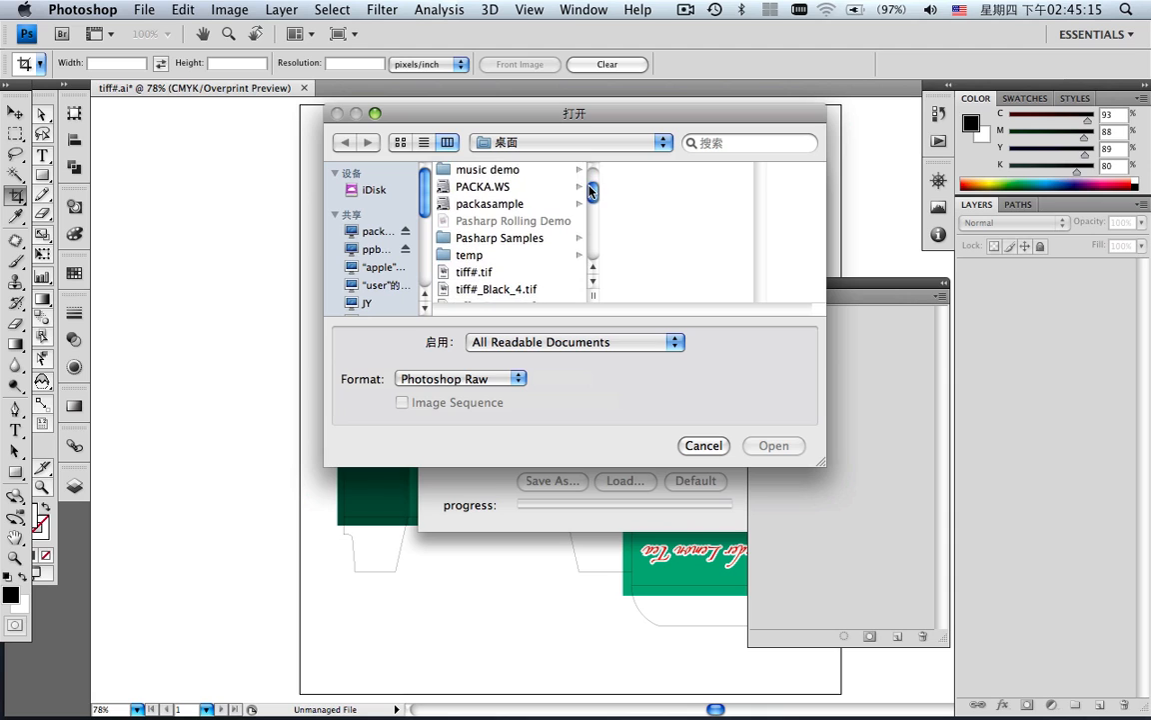
left_click(478, 262)
left_click(767, 446)
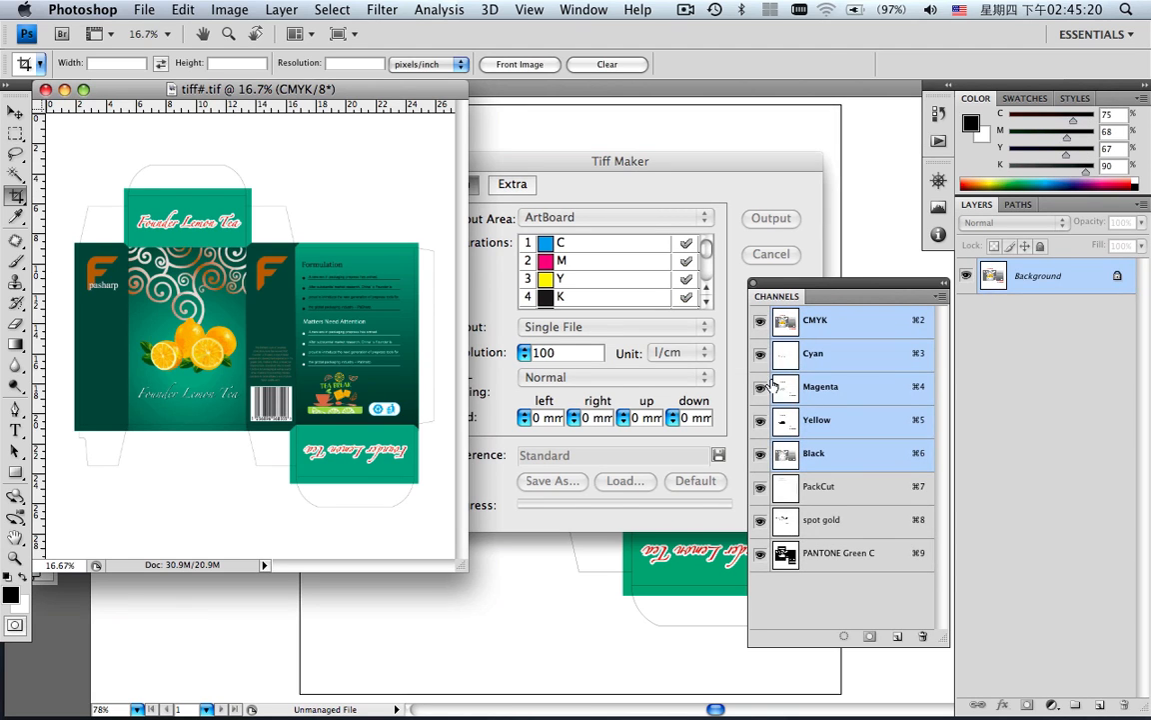
- Inspect the spot gold and PANTONE Green C channels by hiding CMYK, PackCut and spot gold, and restore all channels' visibility
left_click(759, 320)
left_click(760, 487)
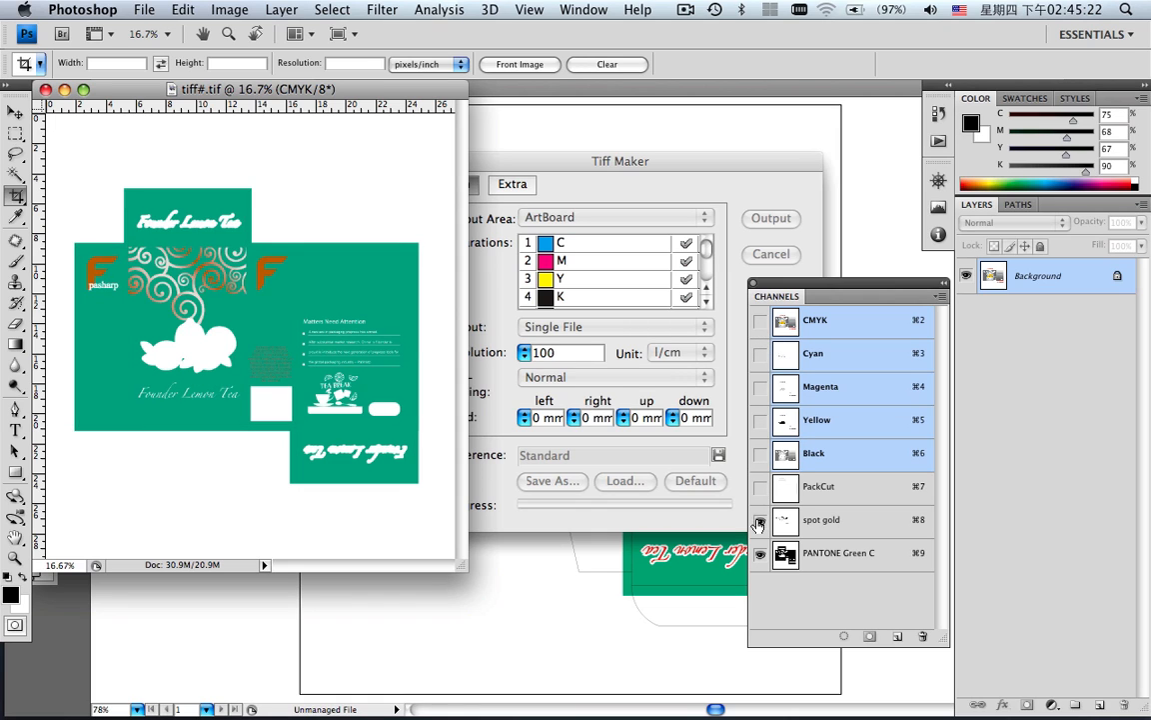
left_click(760, 520)
left_click(759, 520)
left_click(760, 486)
left_click(760, 320)
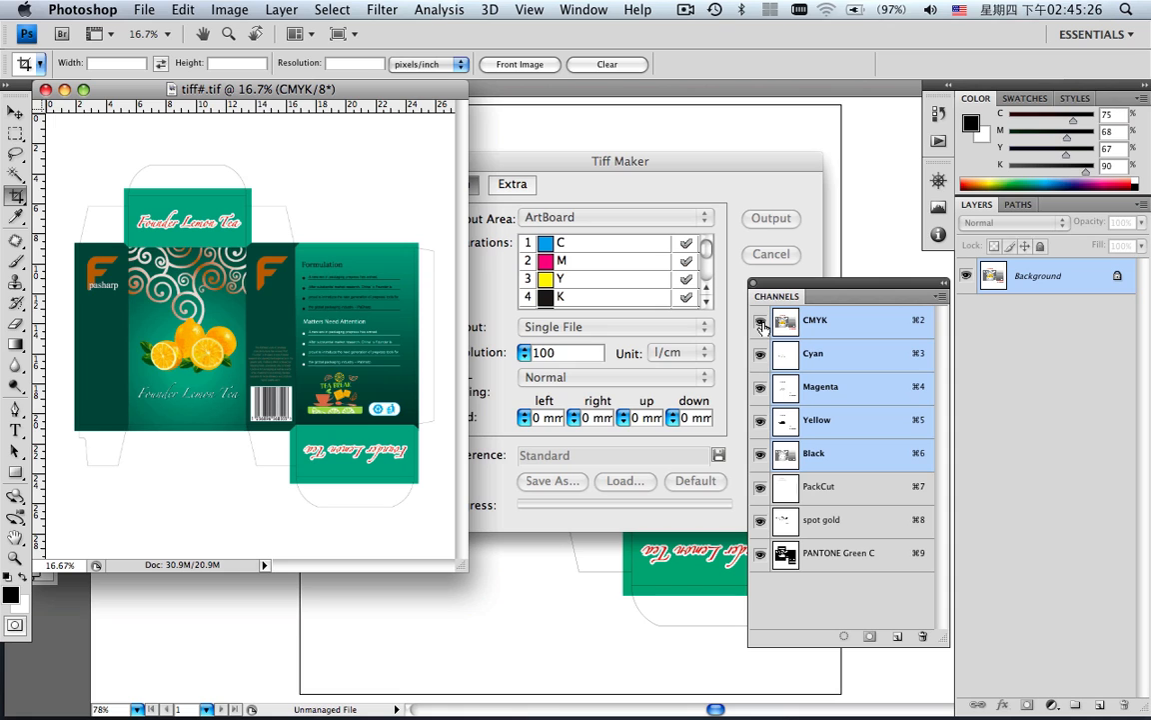
- Return to Illustrator to cancel the Tiff Maker, and open file-1.ai from the Sample folder
left_click(843, 260)
left_click(782, 254)
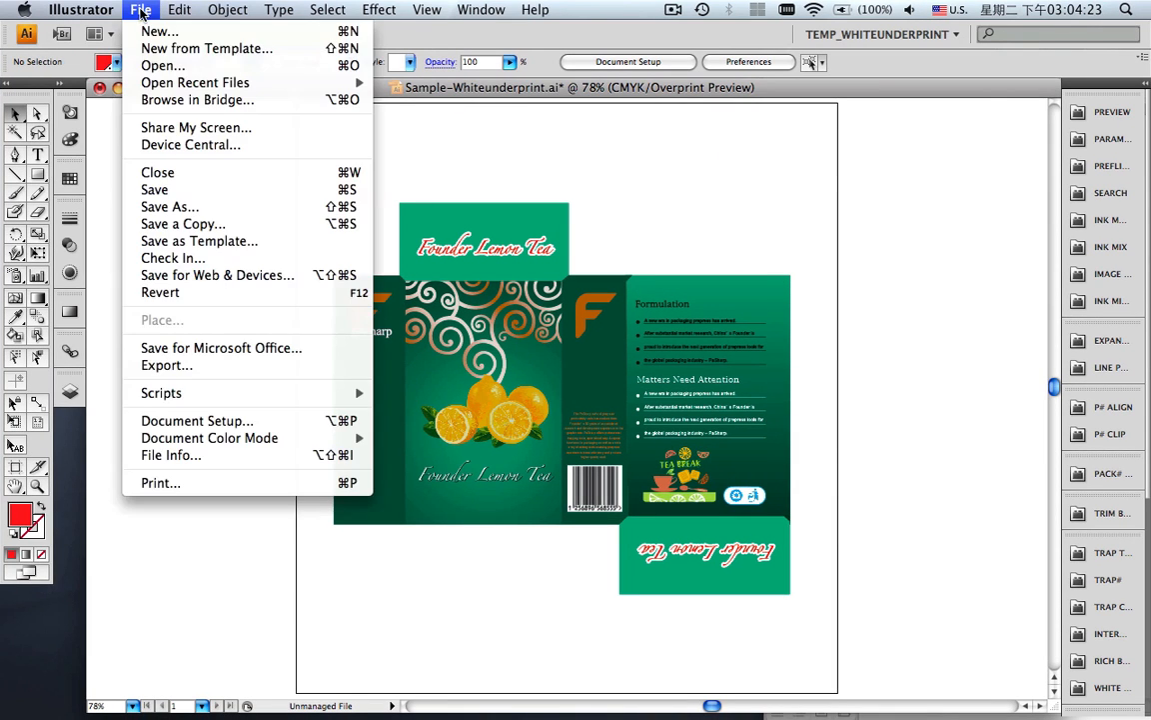
left_click(160, 65)
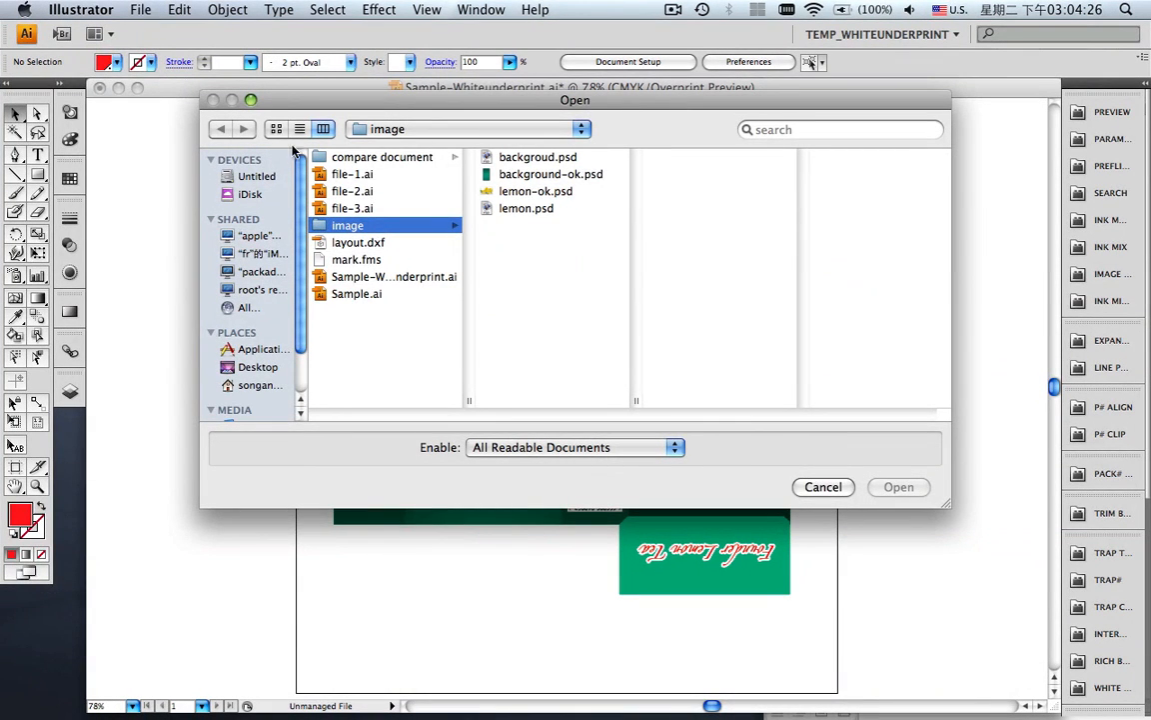
left_click(339, 173)
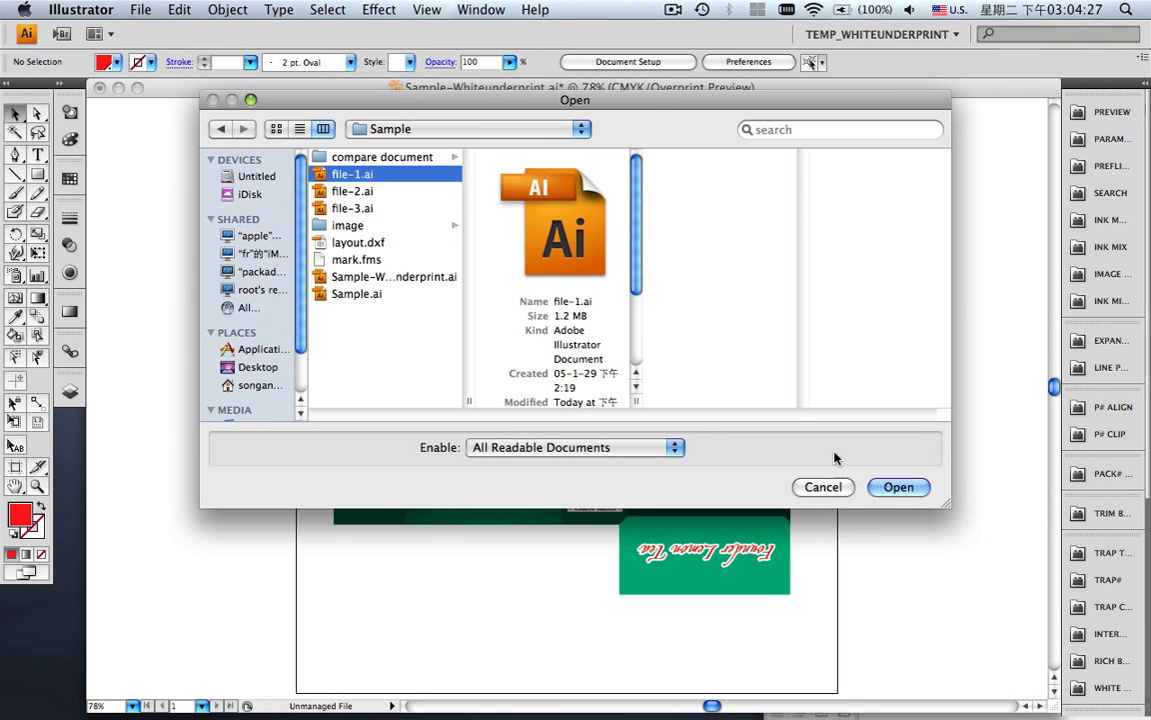
left_click(898, 486)
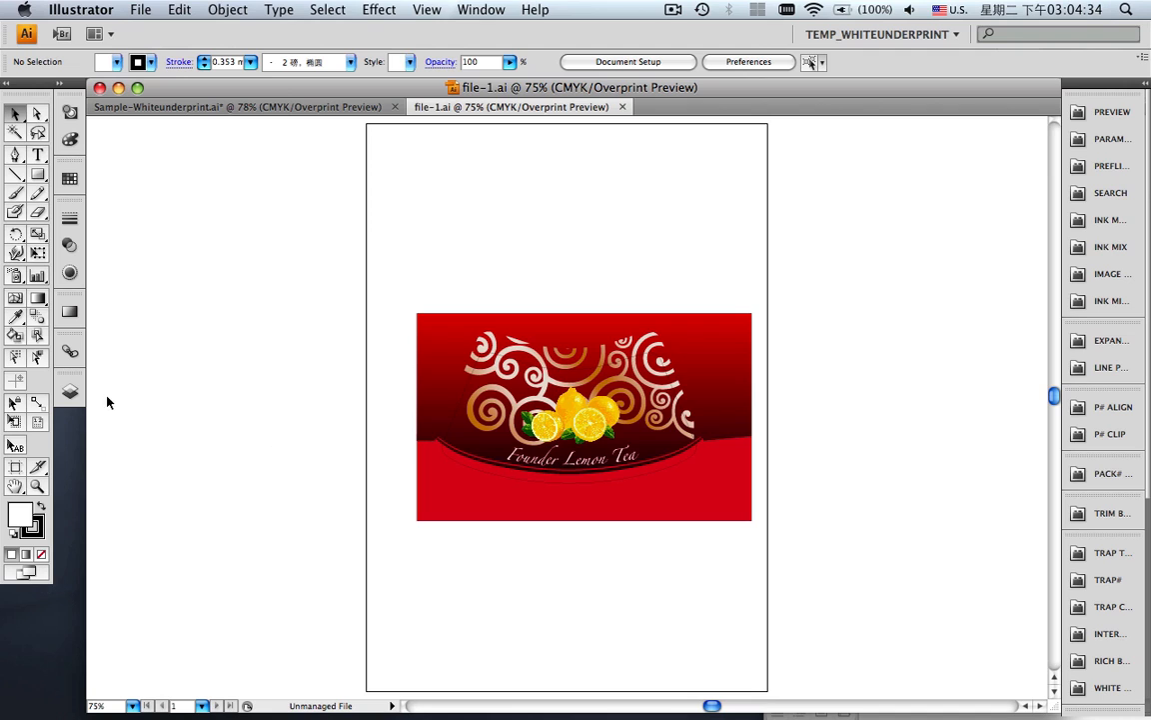
- Select the outline path on Layer 7 and check its stroke colour among the swatches
left_click(70, 391)
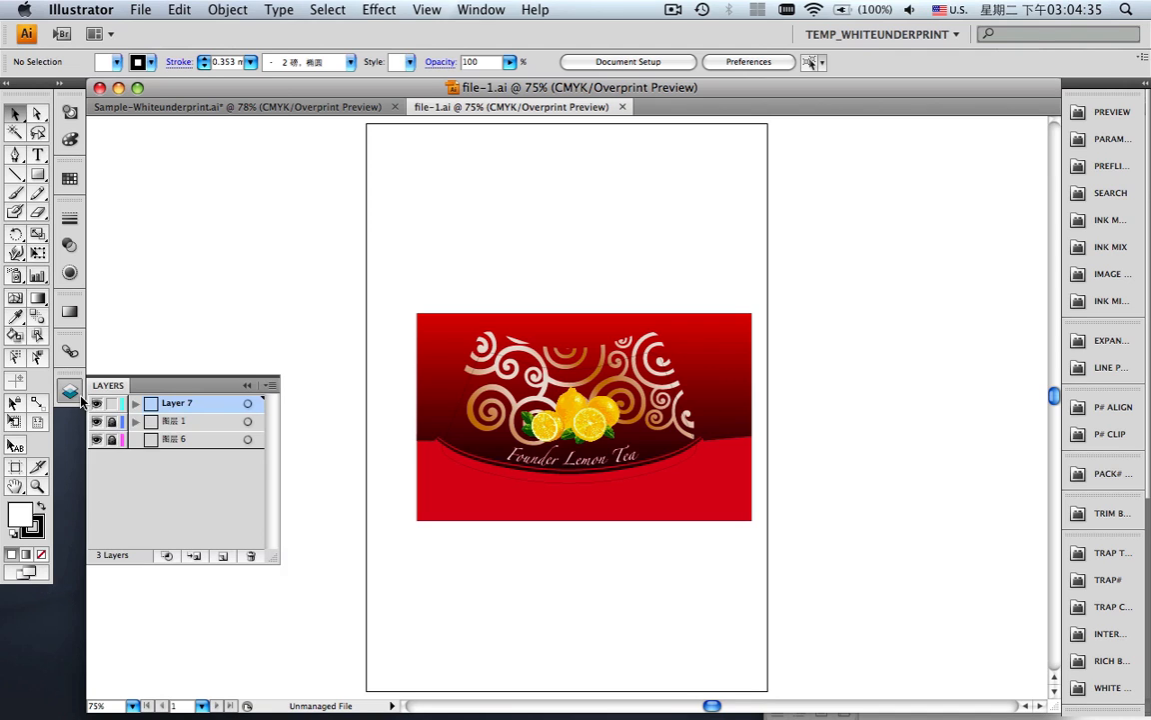
left_click(247, 402)
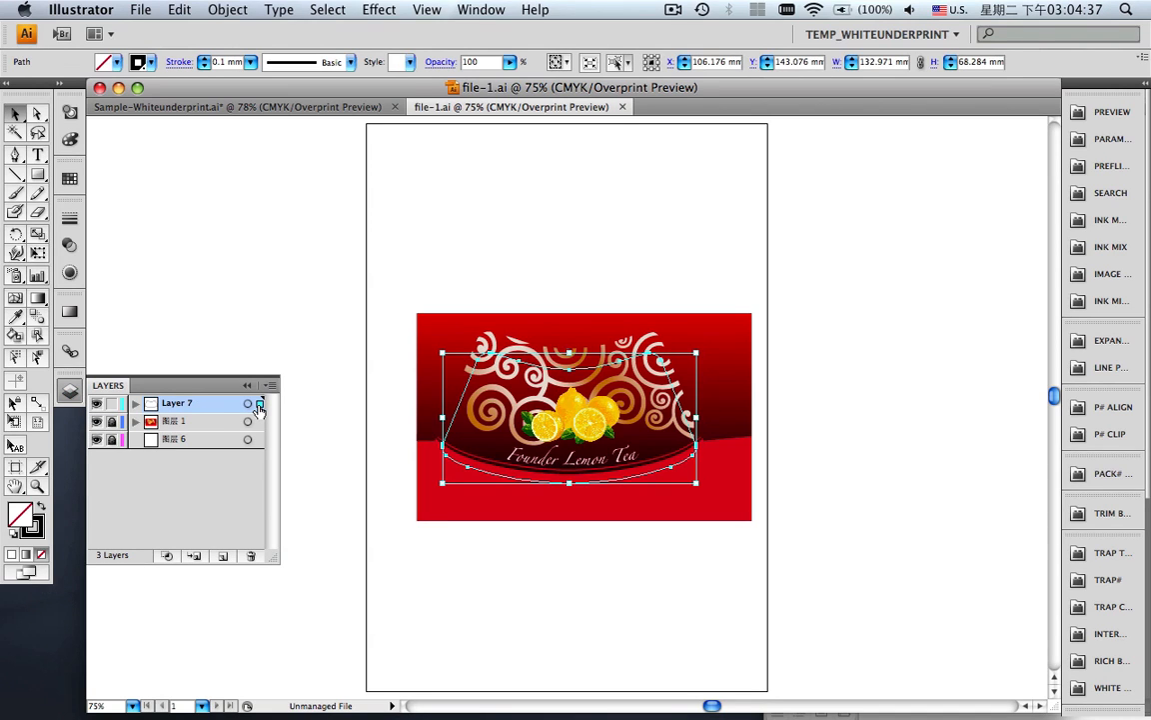
left_click(75, 182)
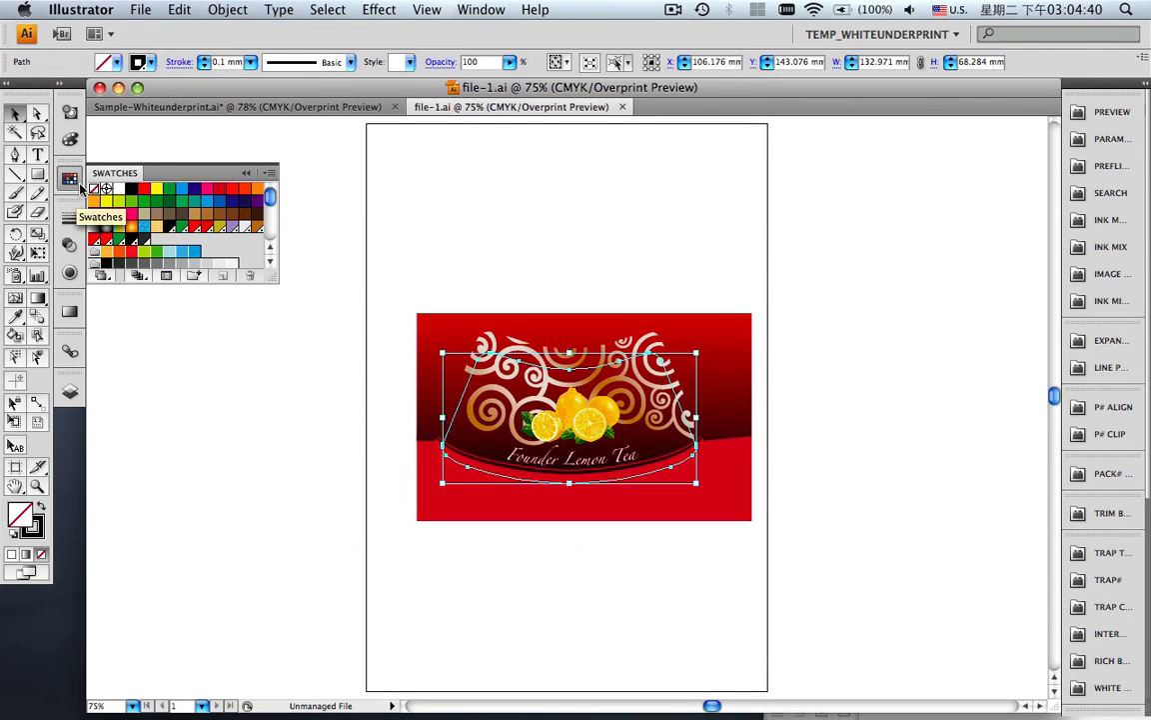
key("x")
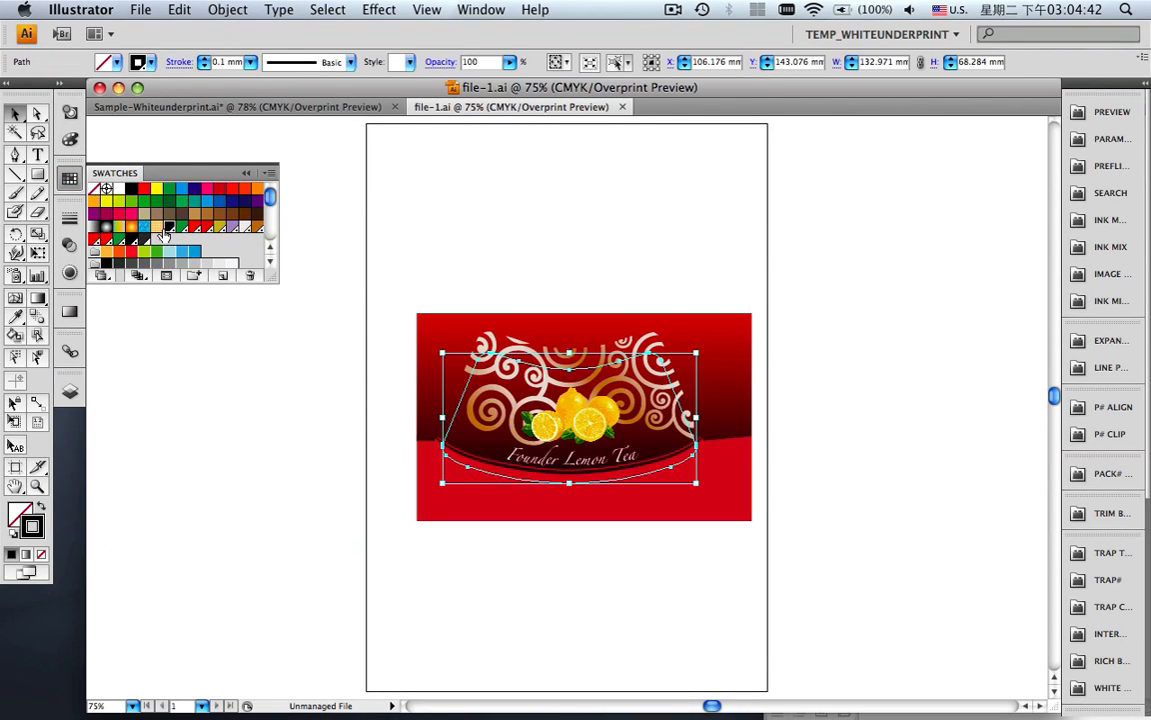
left_click(250, 174)
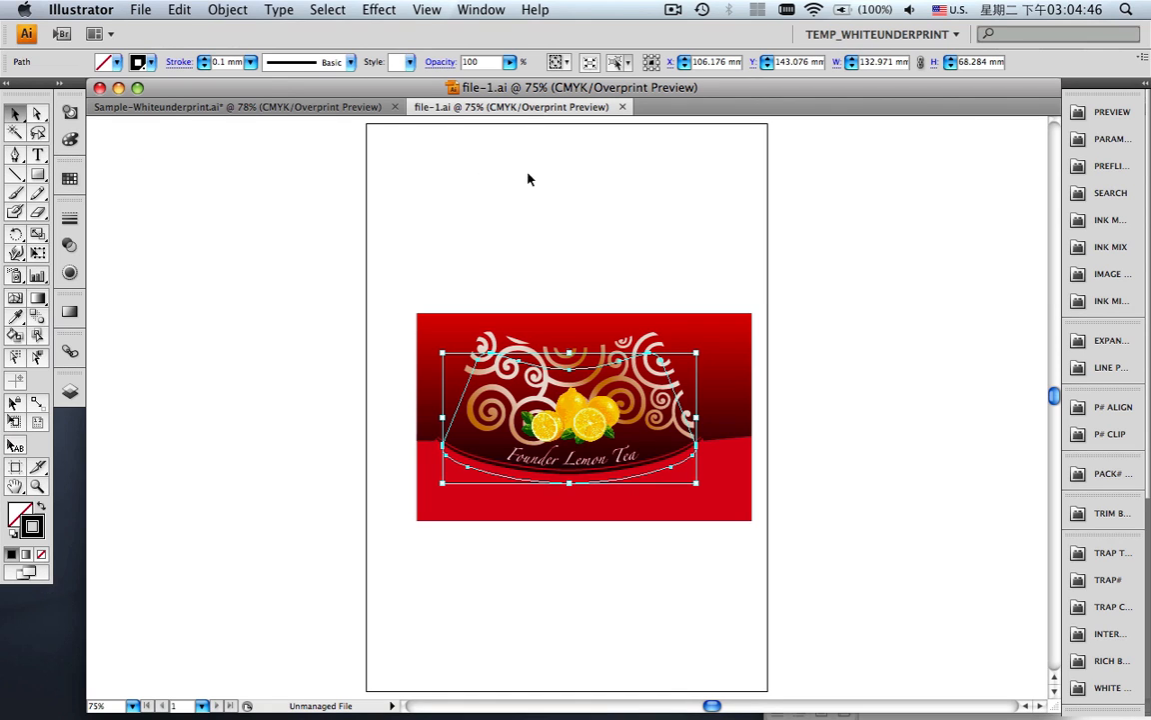
- Convert the selected outline path to CAD using the Default setting
left_click_drag(1150, 210, 1148, 452)
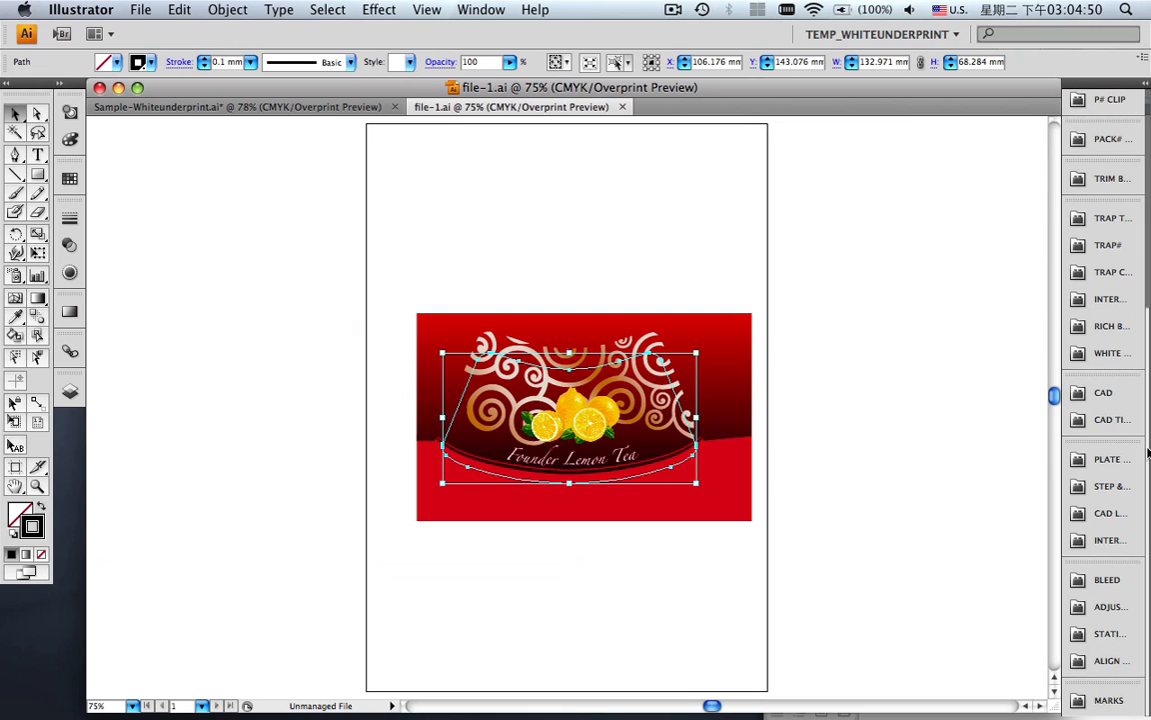
left_click(1092, 392)
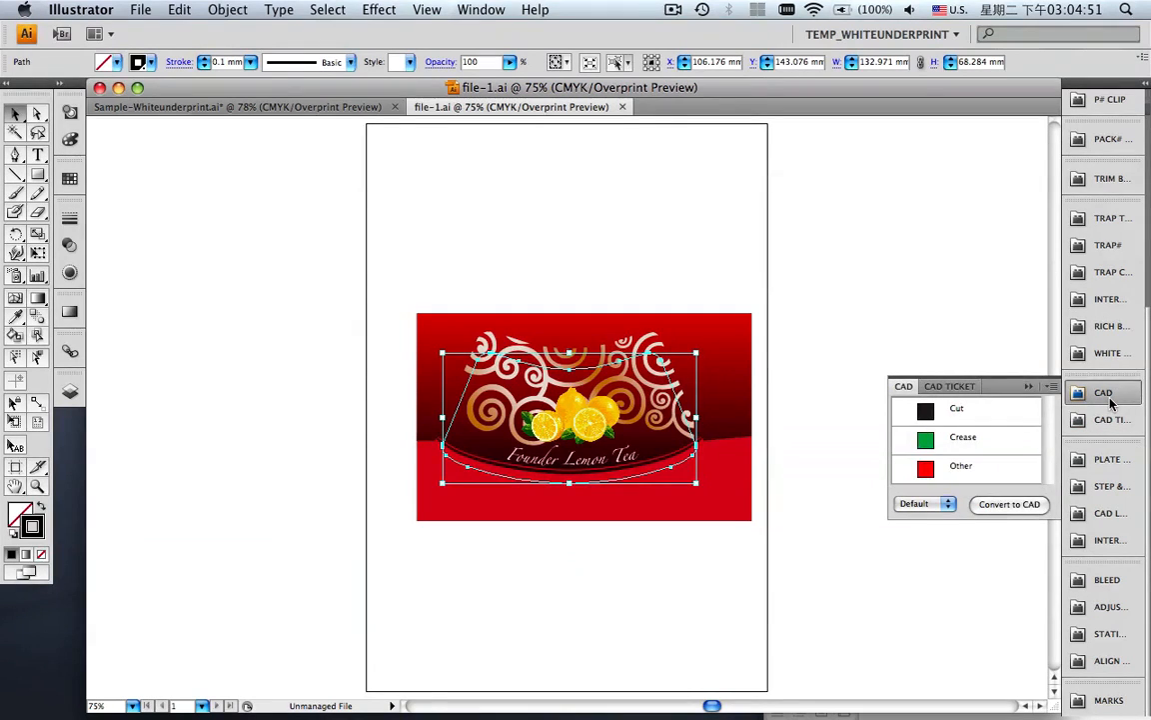
left_click(1017, 504)
left_click(1029, 388)
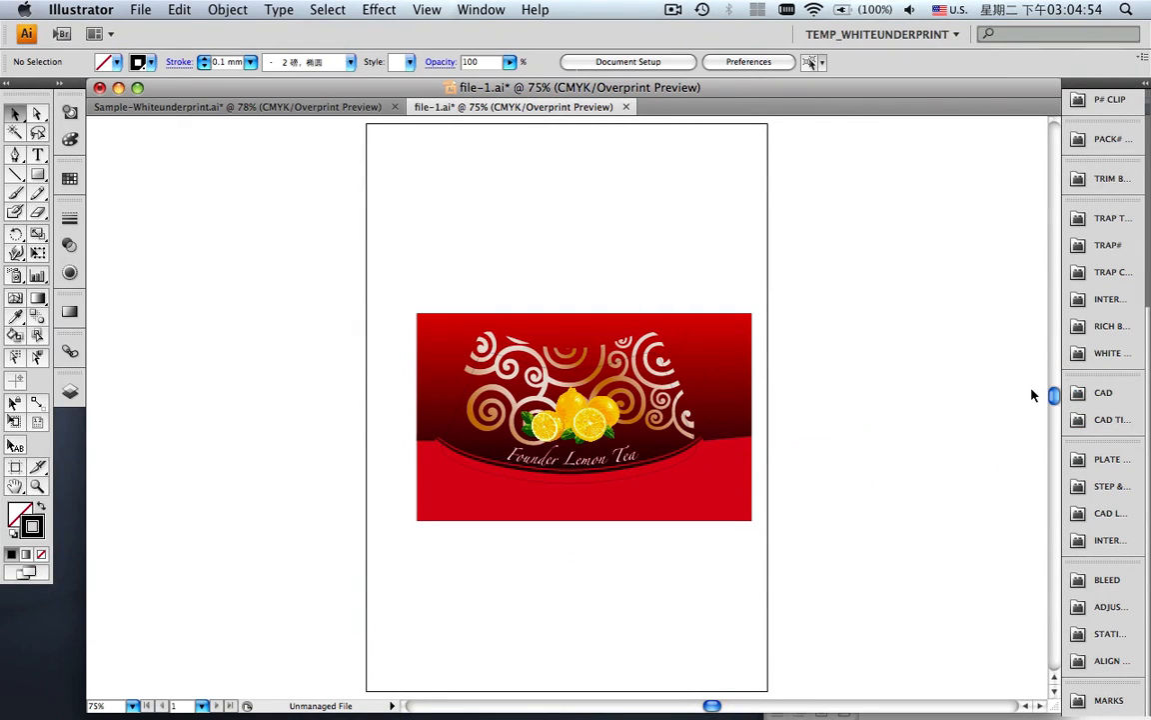
- Collapse the Nest#CAD layer and delete the empty Layer 7
left_click(70, 391)
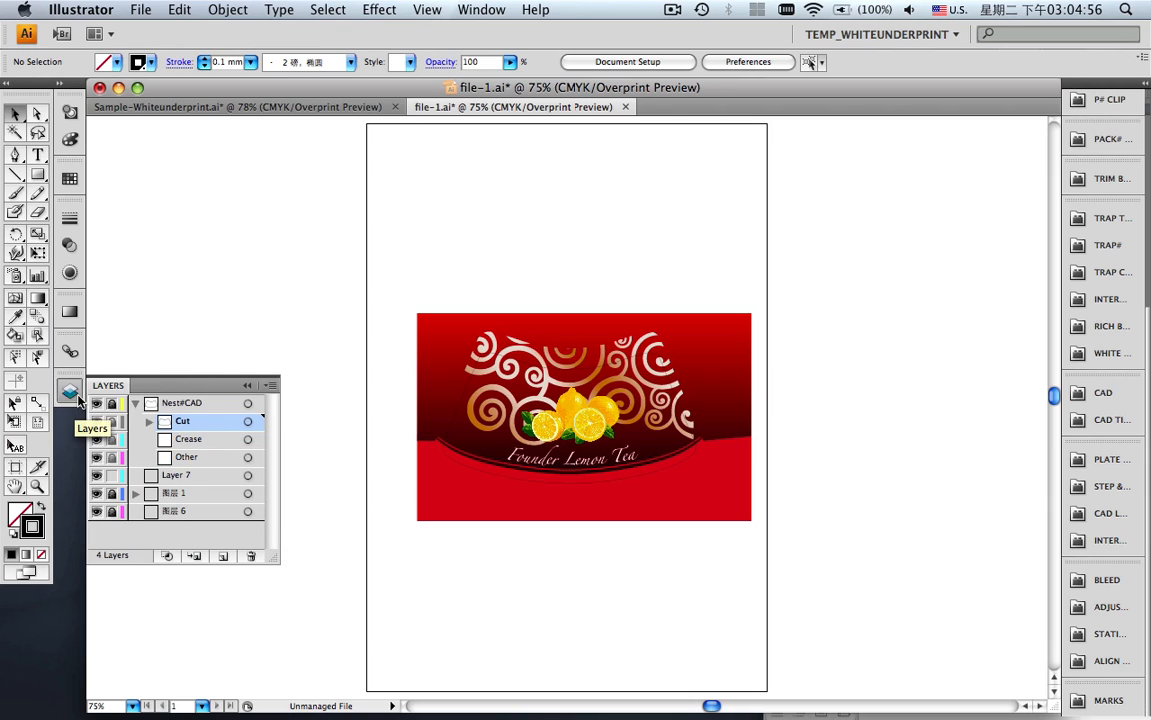
left_click(135, 403)
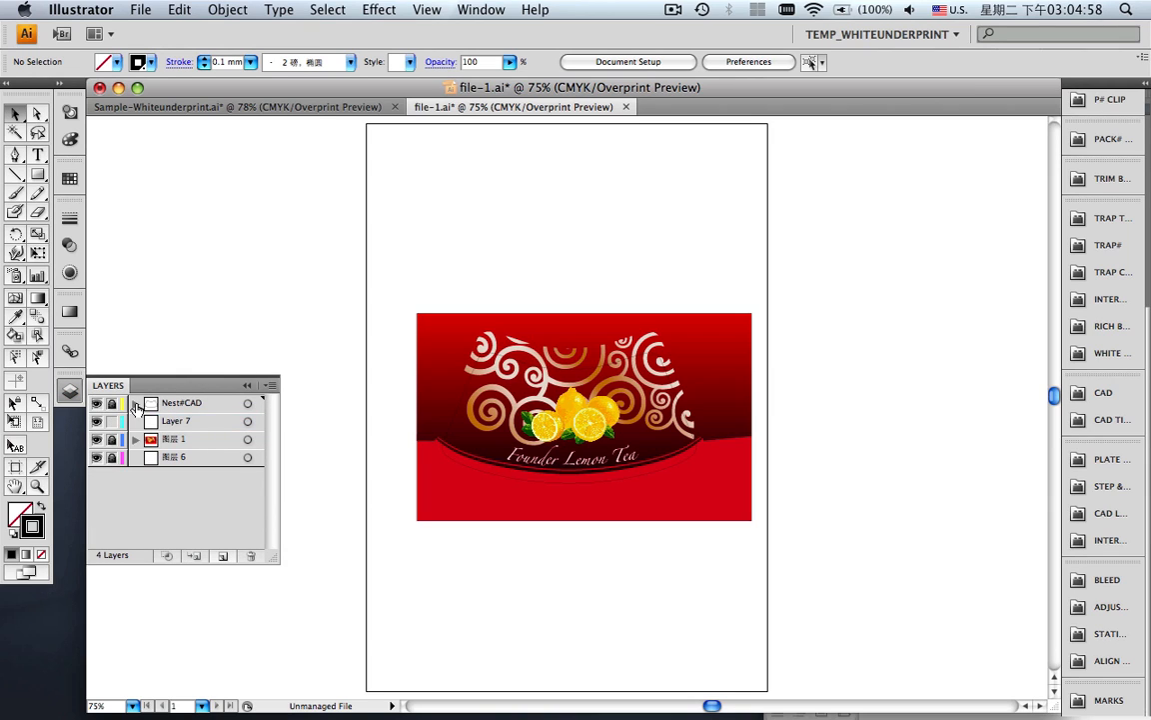
left_click(224, 421)
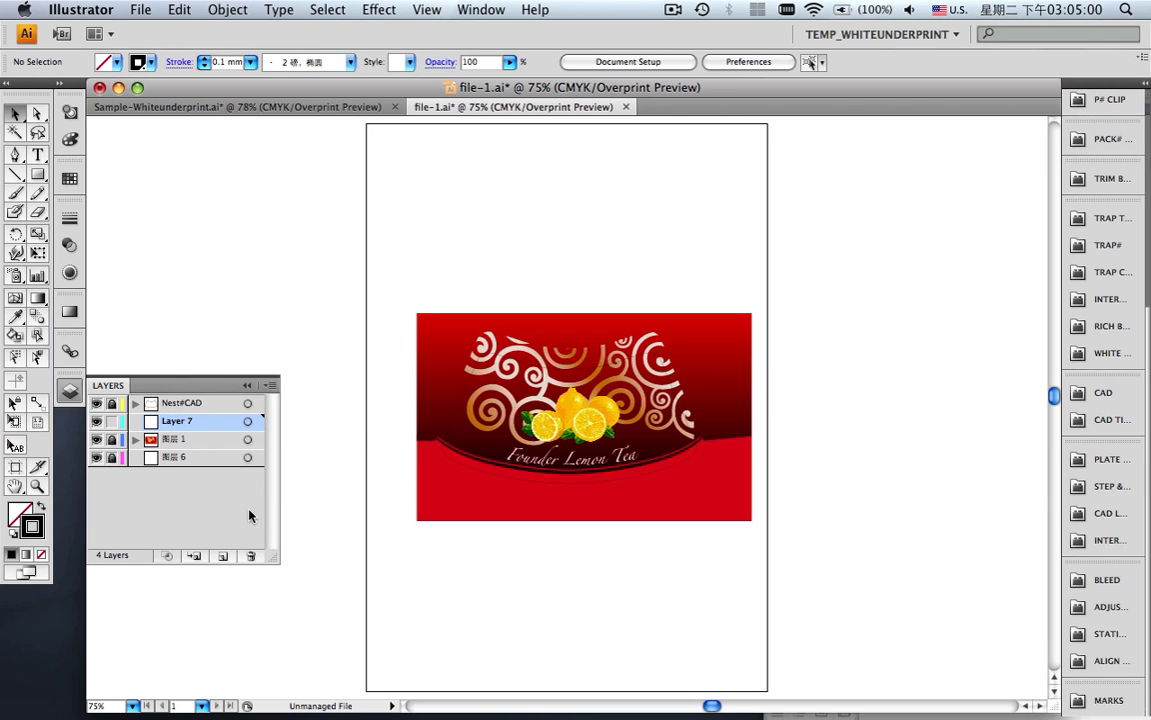
left_click(252, 558)
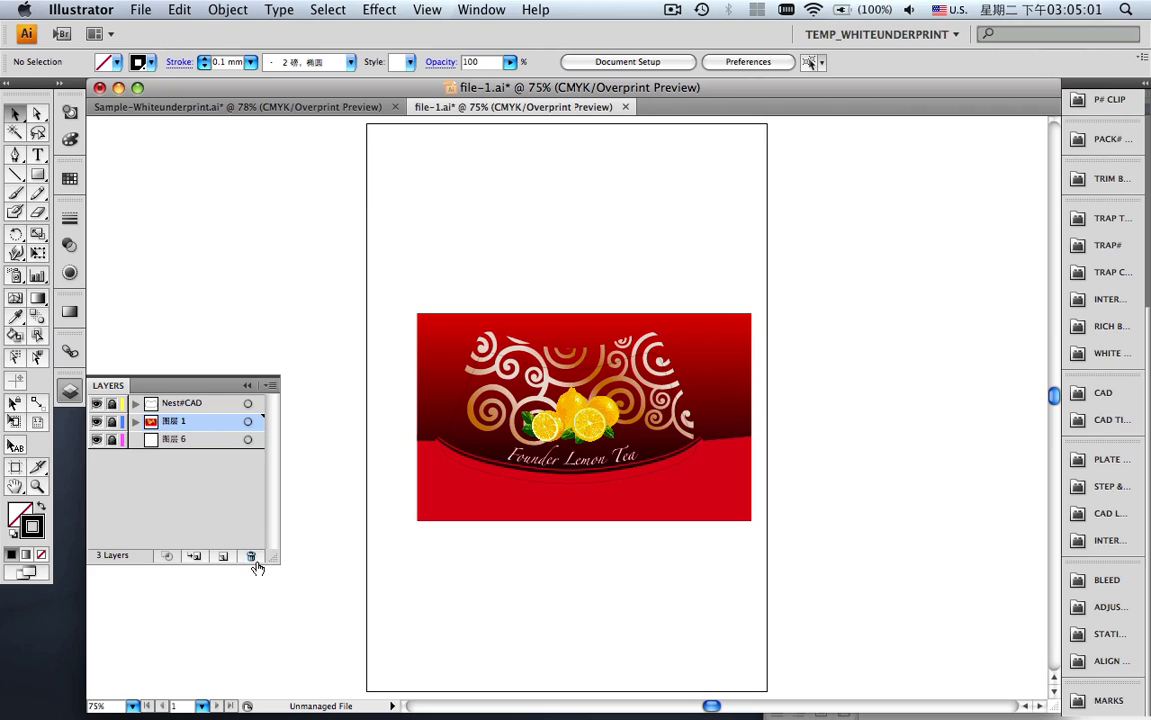
left_click(250, 387)
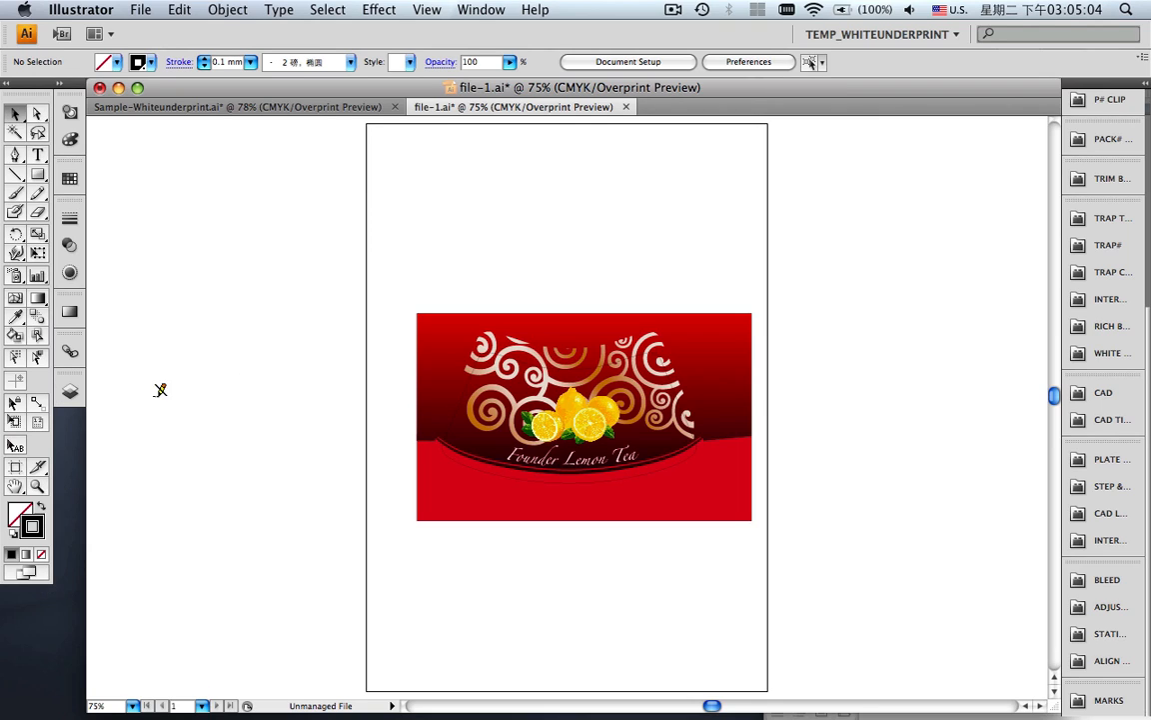
- Unlock the 图层 6 layer and place a station number inside the lower-left curve of the label's cut outline
left_click(37, 485)
left_click_drag(424, 431, 488, 475)
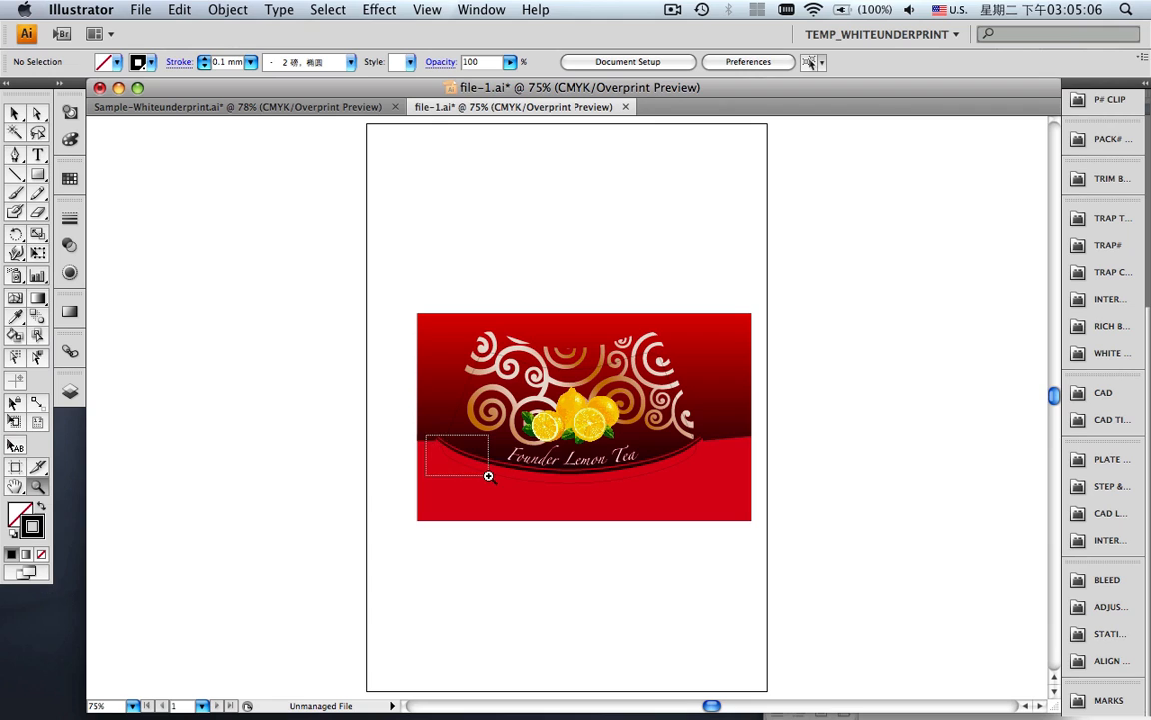
left_click(76, 393)
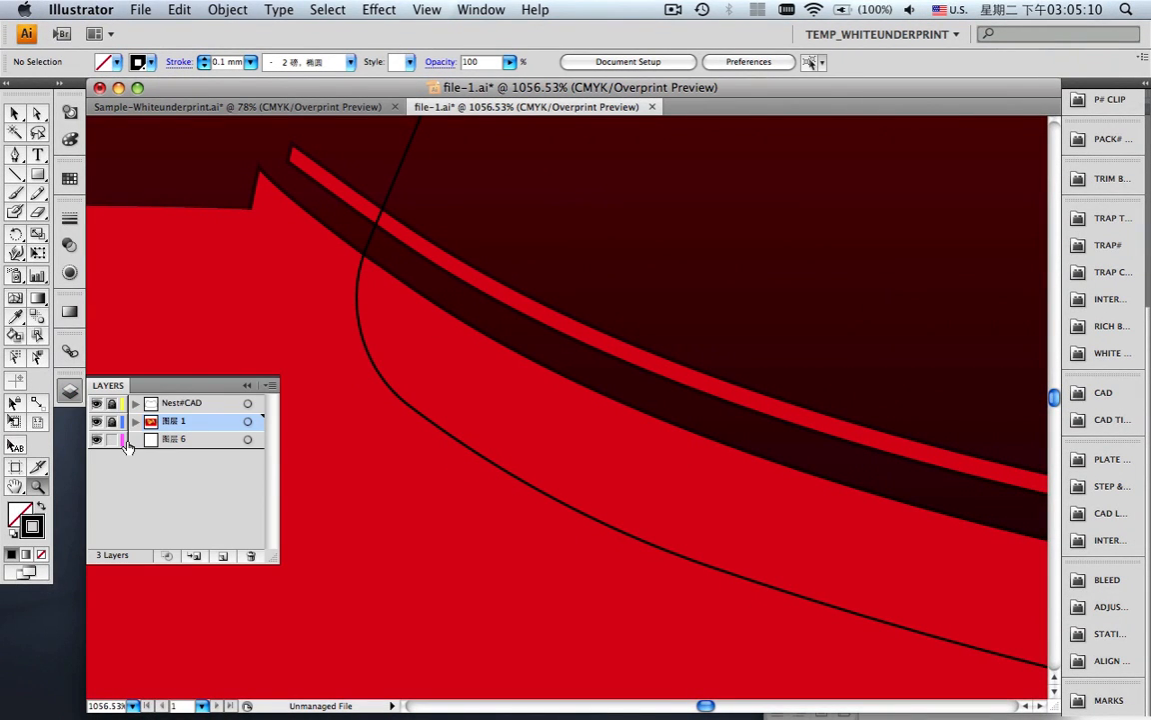
left_click(41, 425)
left_click(430, 361)
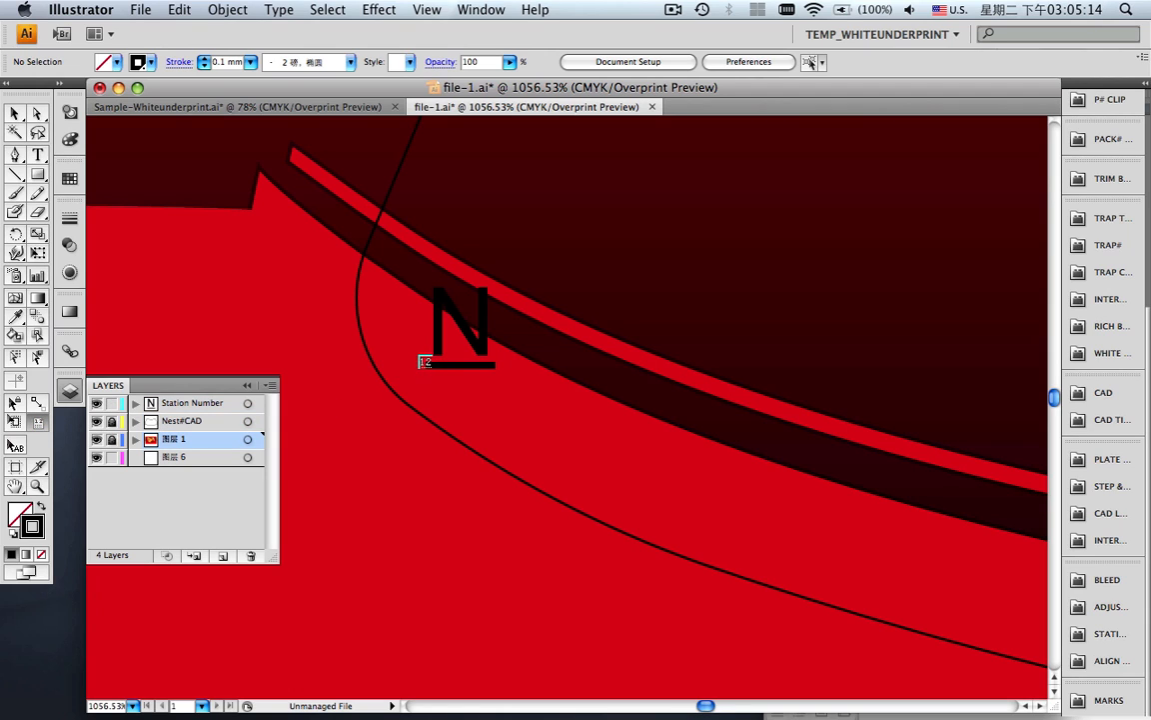
- Move the station number down and left to clear the dark band, and scale it uniformly to 60%
key("v")
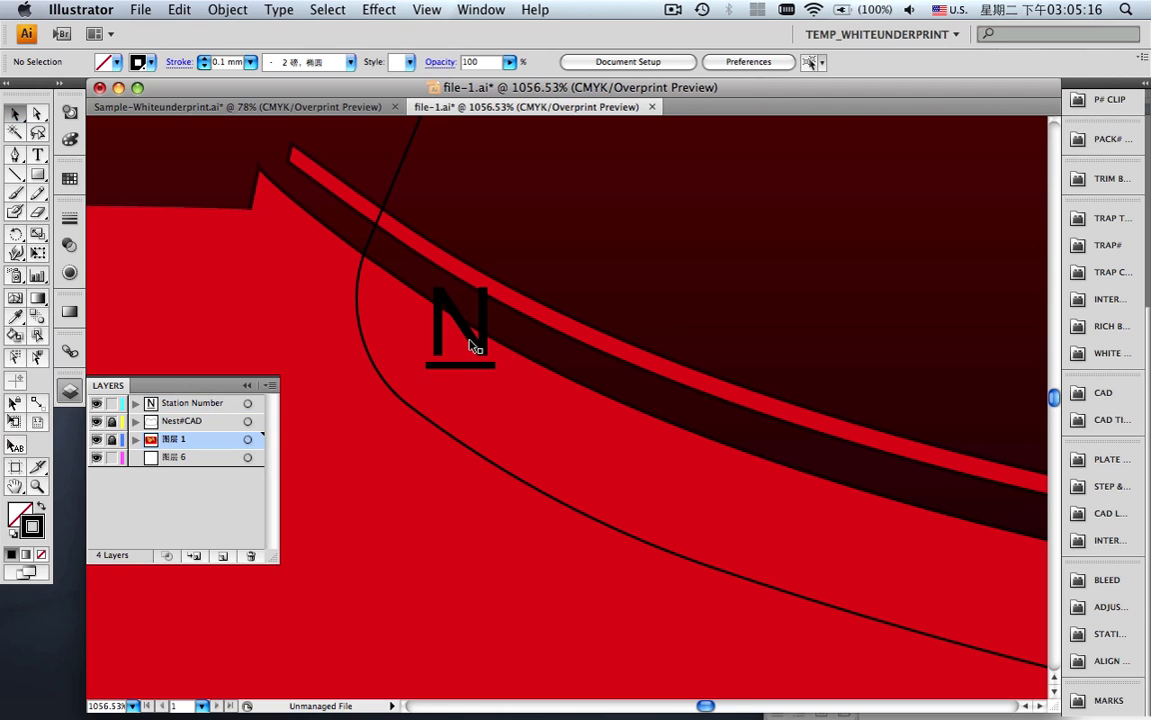
left_click_drag(474, 347, 461, 367)
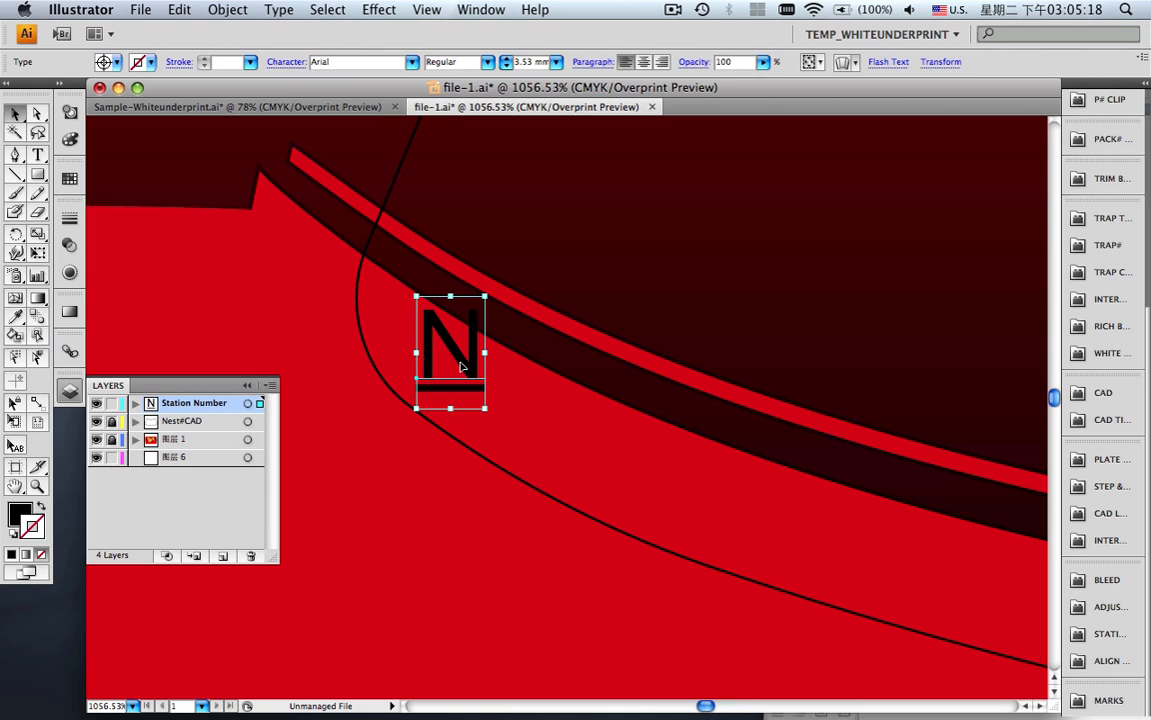
left_click(40, 234)
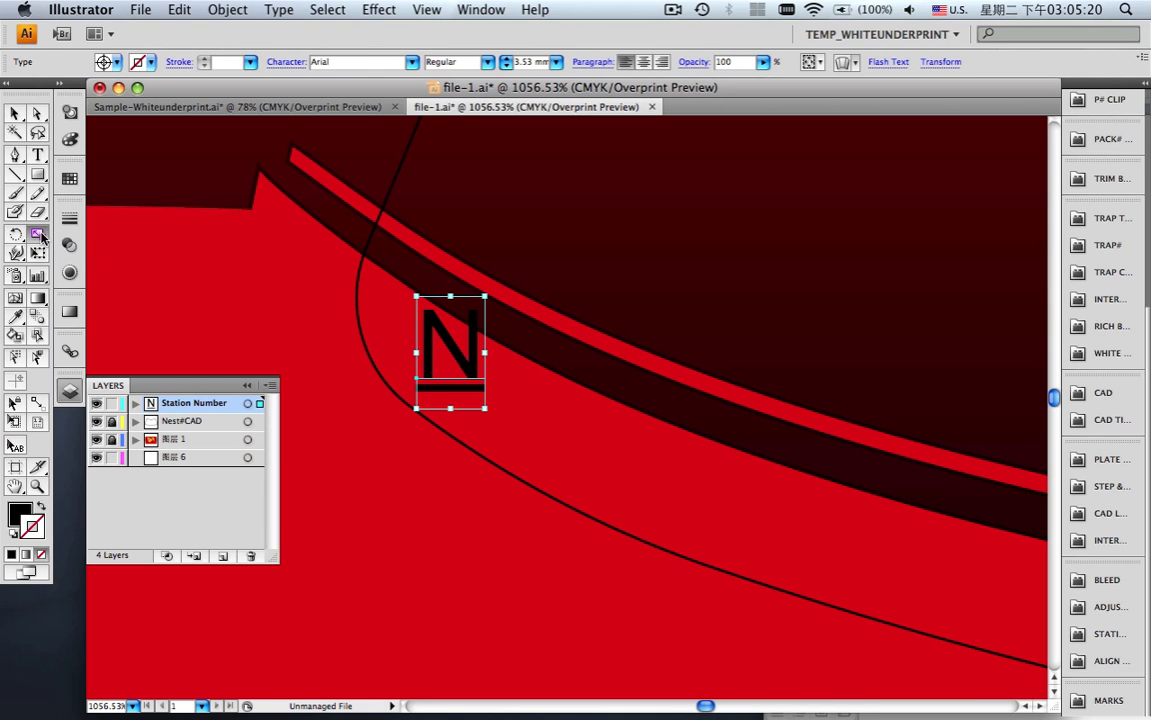
left_click(416, 378, "alt")
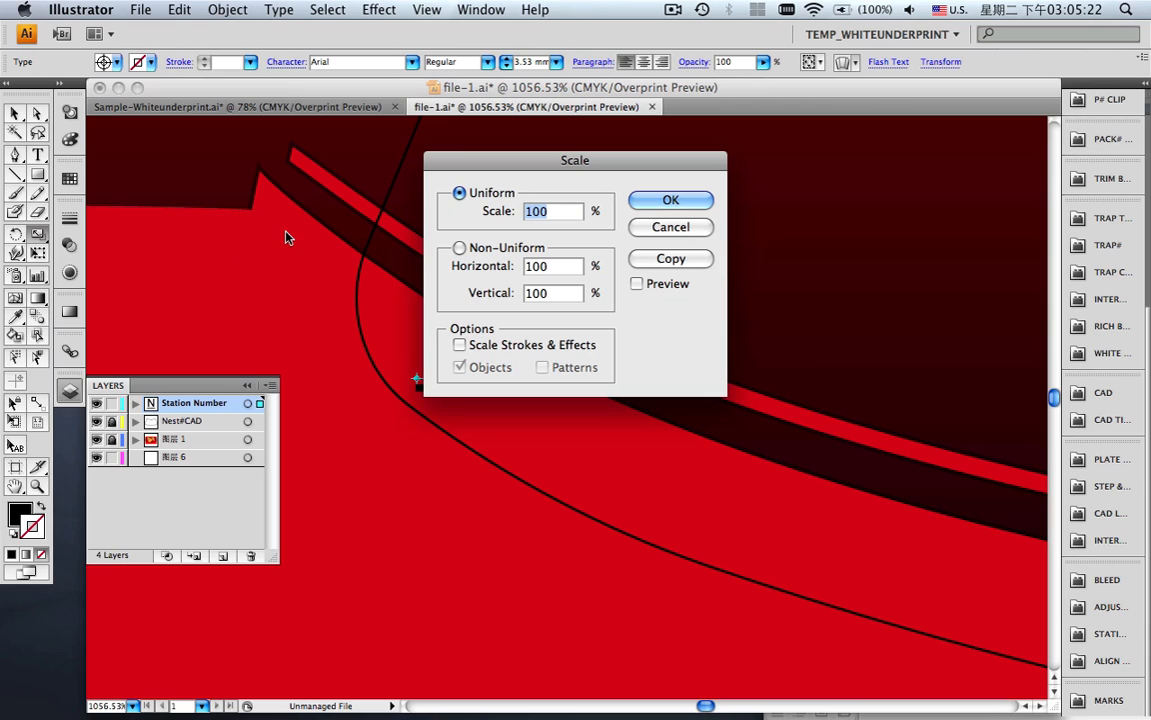
type("60")
key("Return")
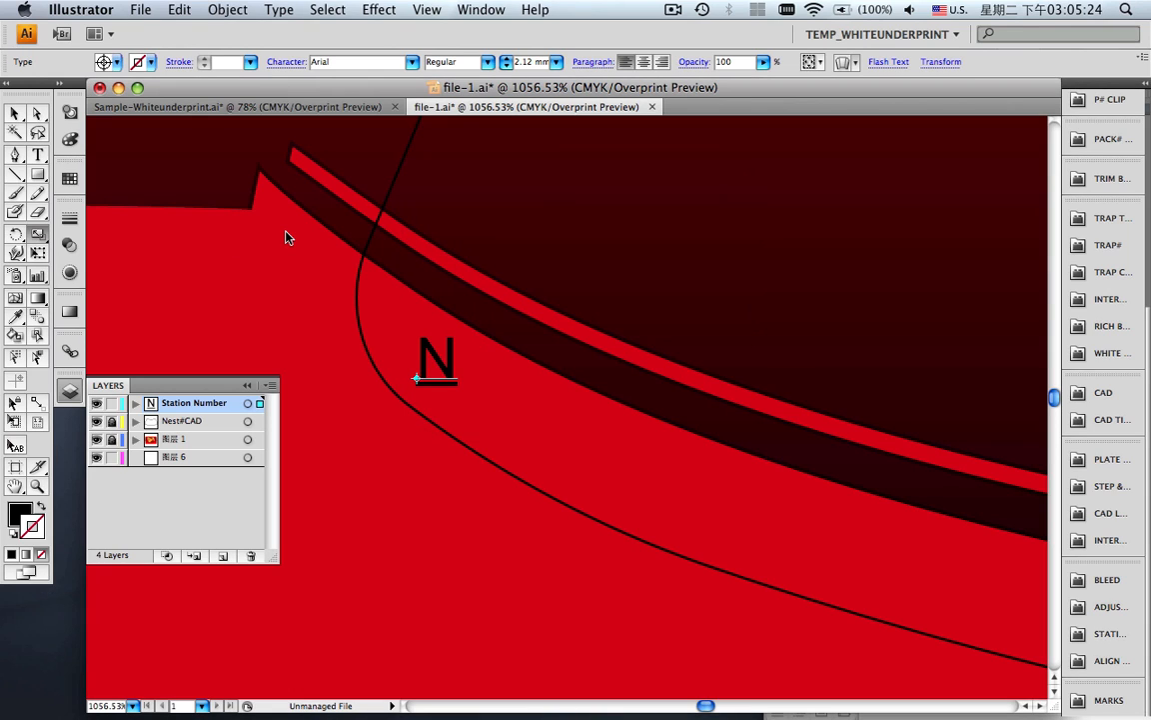
- Rotate the station number clockwise so it follows the lower-left curve of the cut outline
left_click(15, 113)
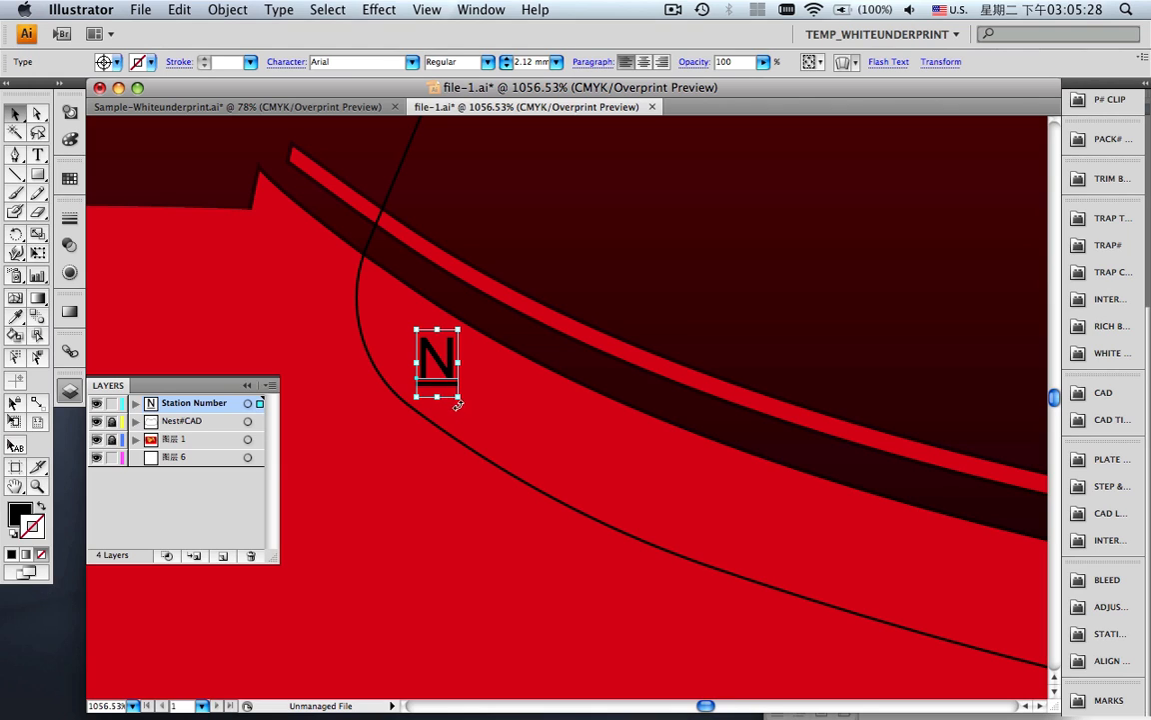
mouse_move(458, 403)
left_mouse_down()
mouse_move(424, 404)
mouse_move(437, 403)
left_mouse_up()
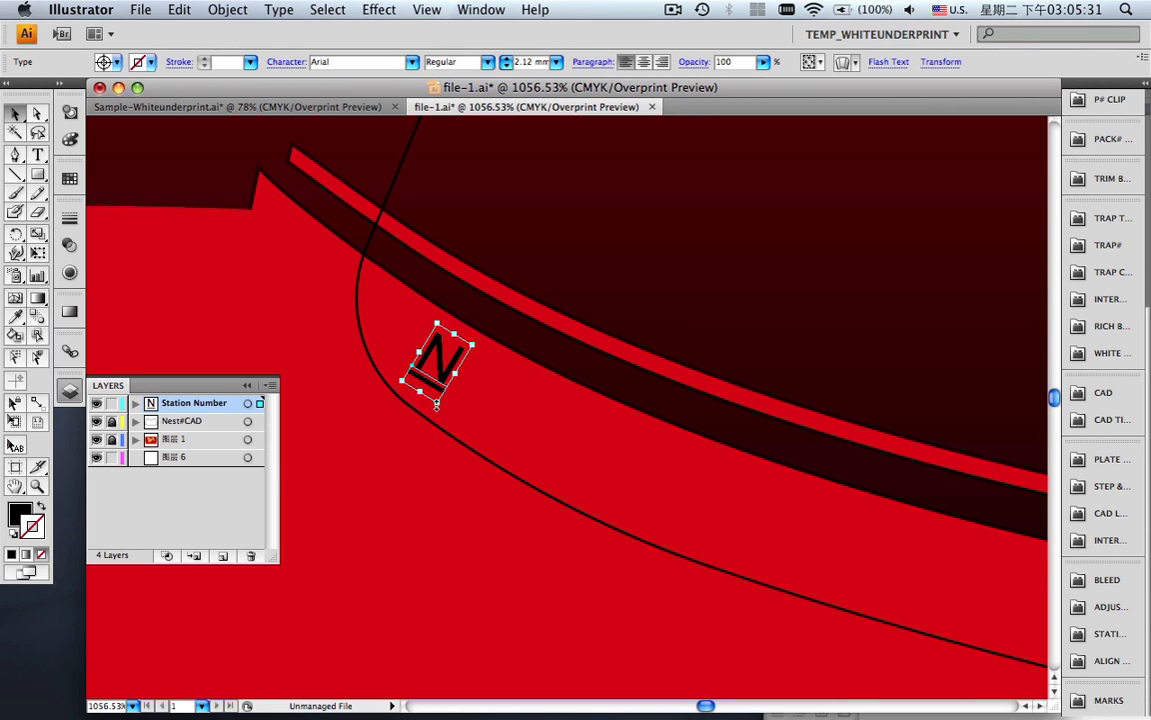
left_click(252, 389)
- Deselect the station number and save file-1.ai
key("super+0")
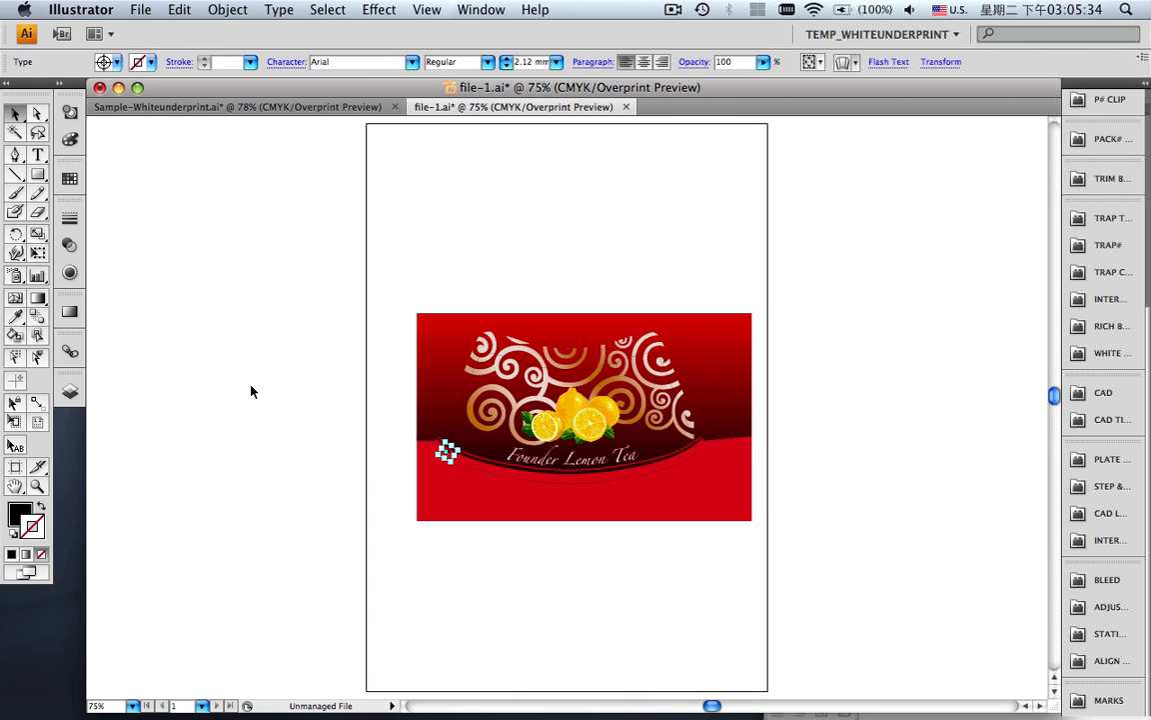
key("super+shift+a")
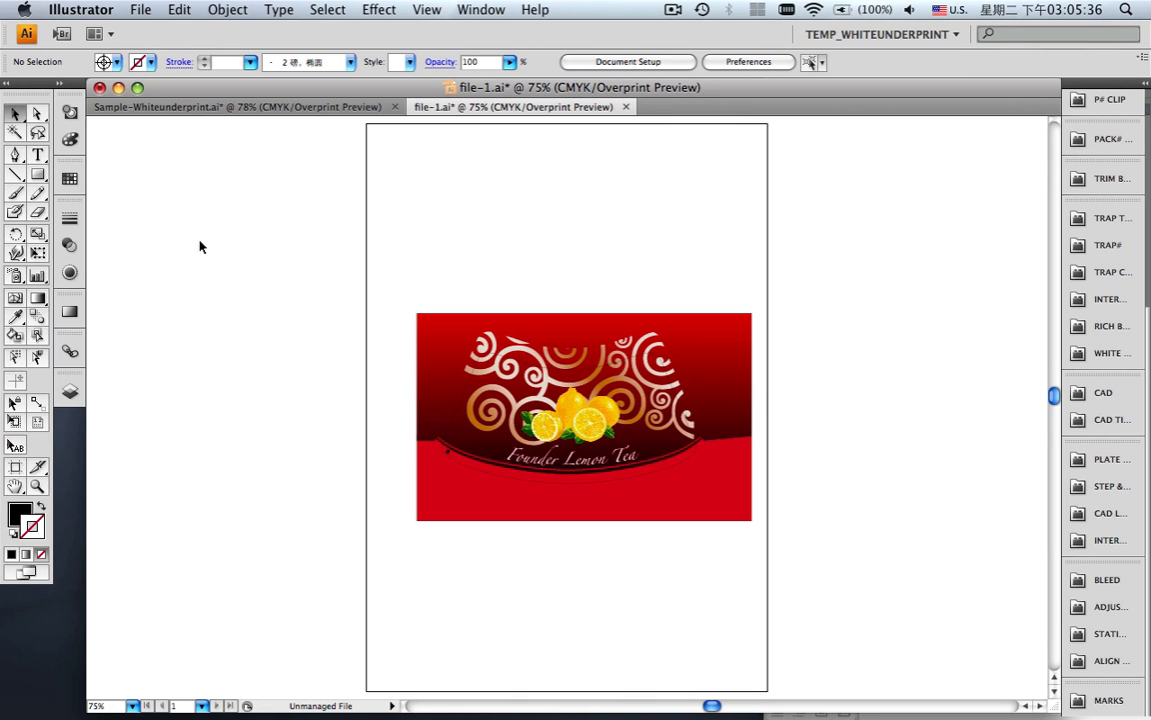
left_click(130, 12)
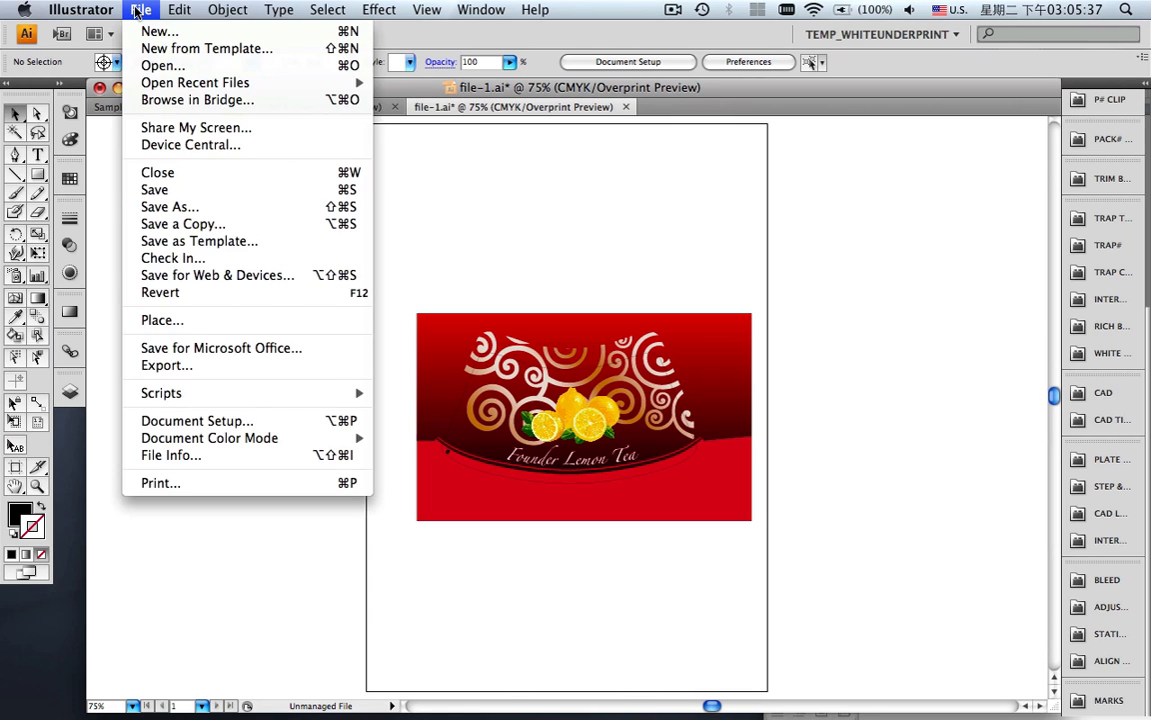
left_click(158, 190)
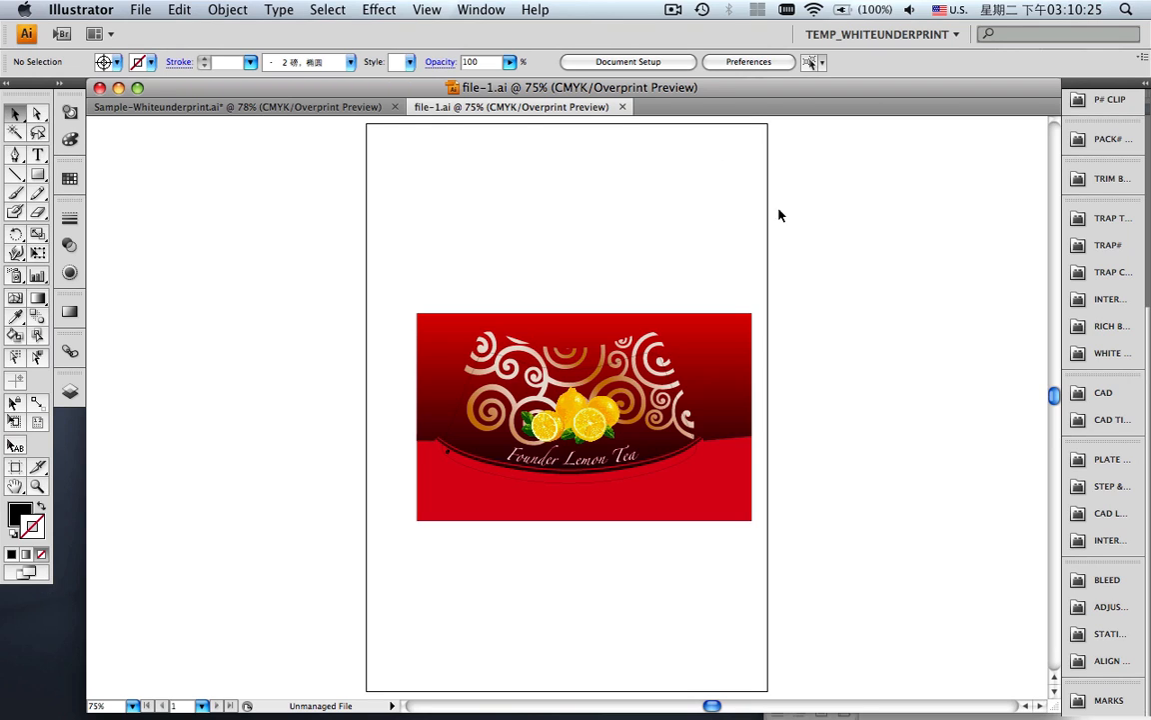
- Open the plate and sheet setup settings
left_click(1082, 458)
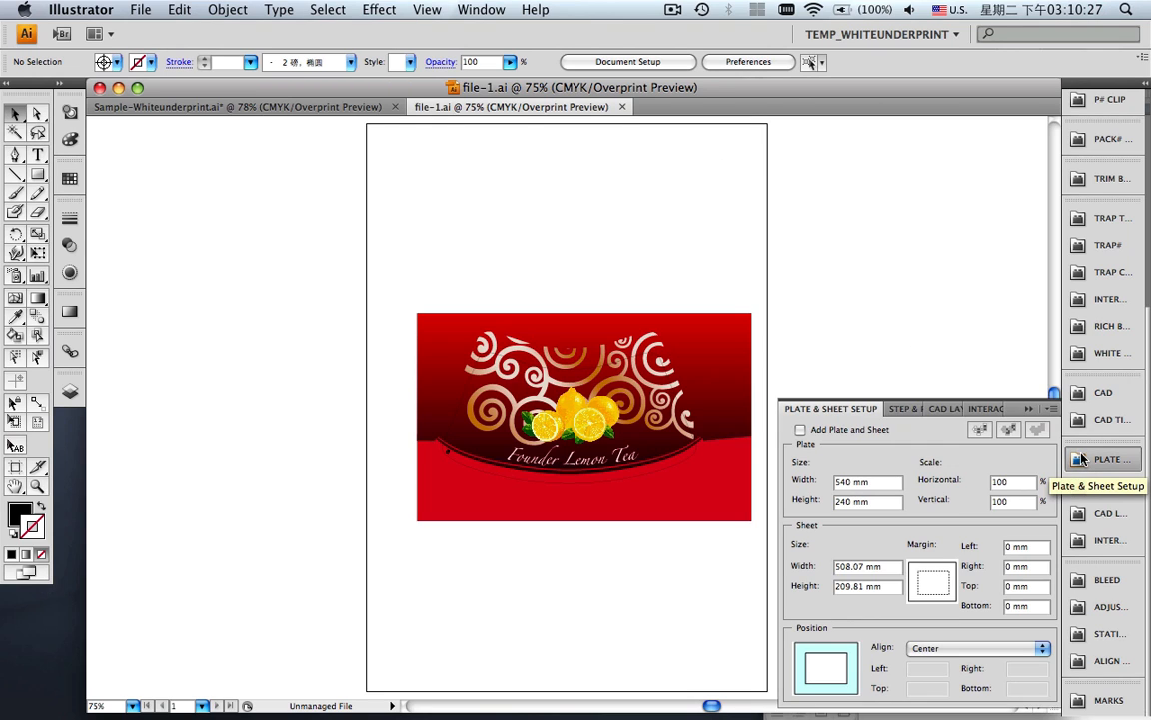
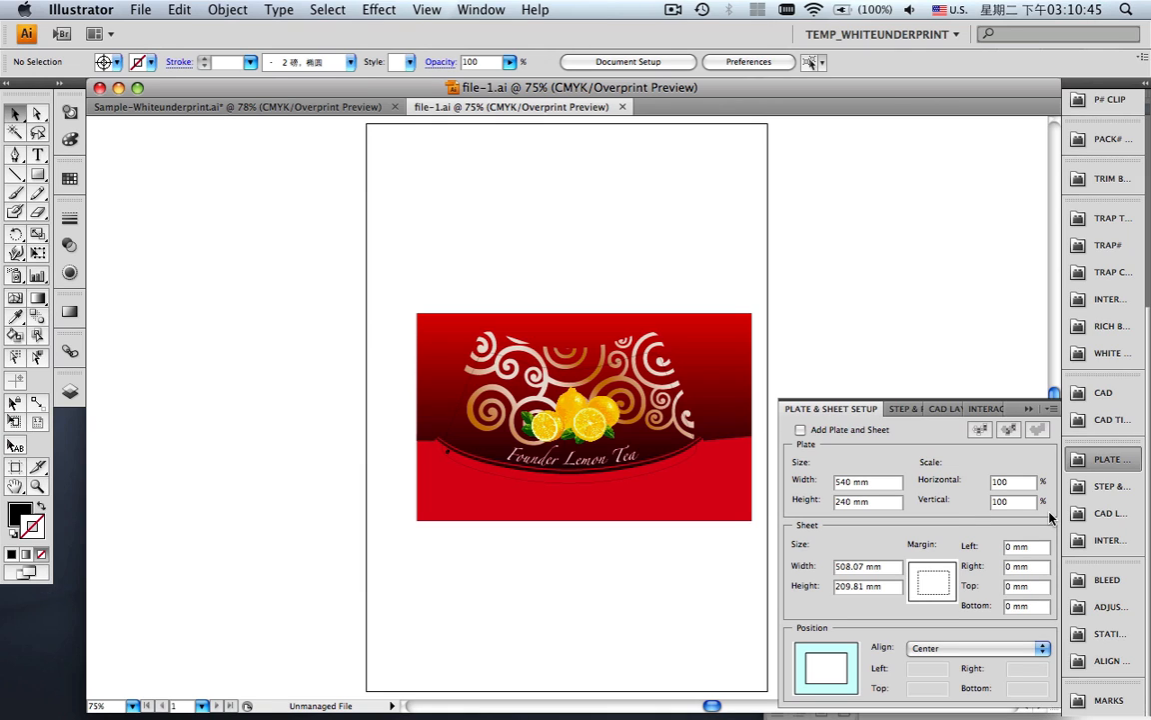
left_click(482, 10)
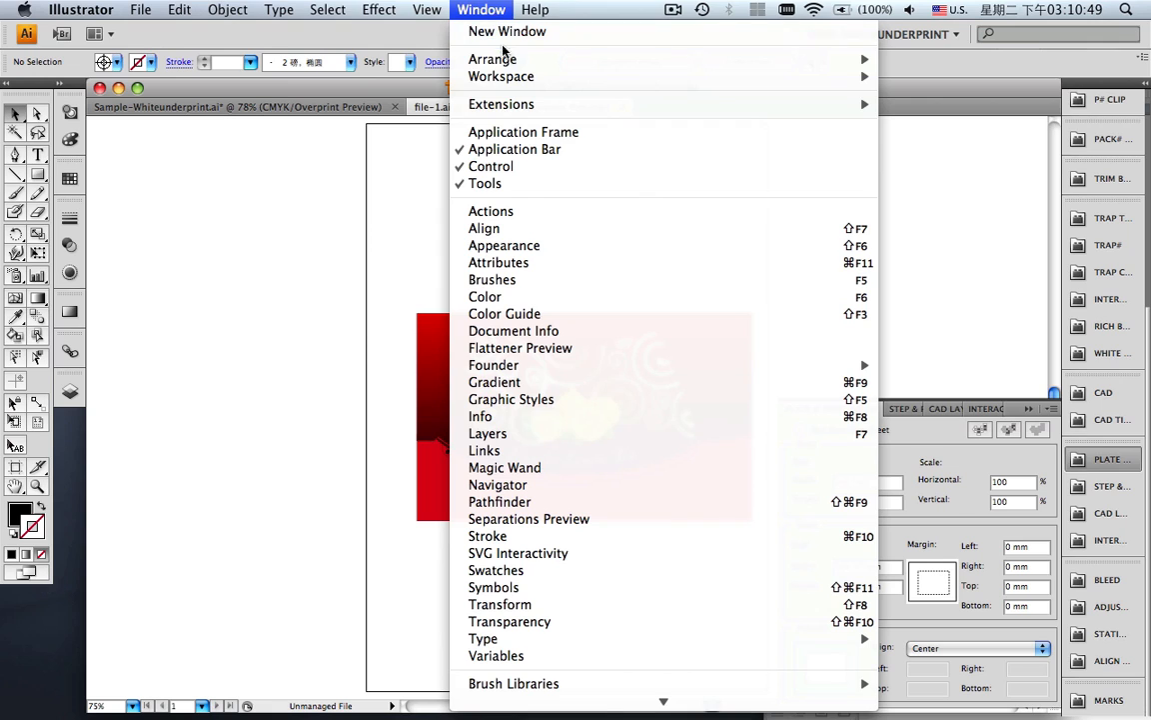
mouse_move(603, 373)
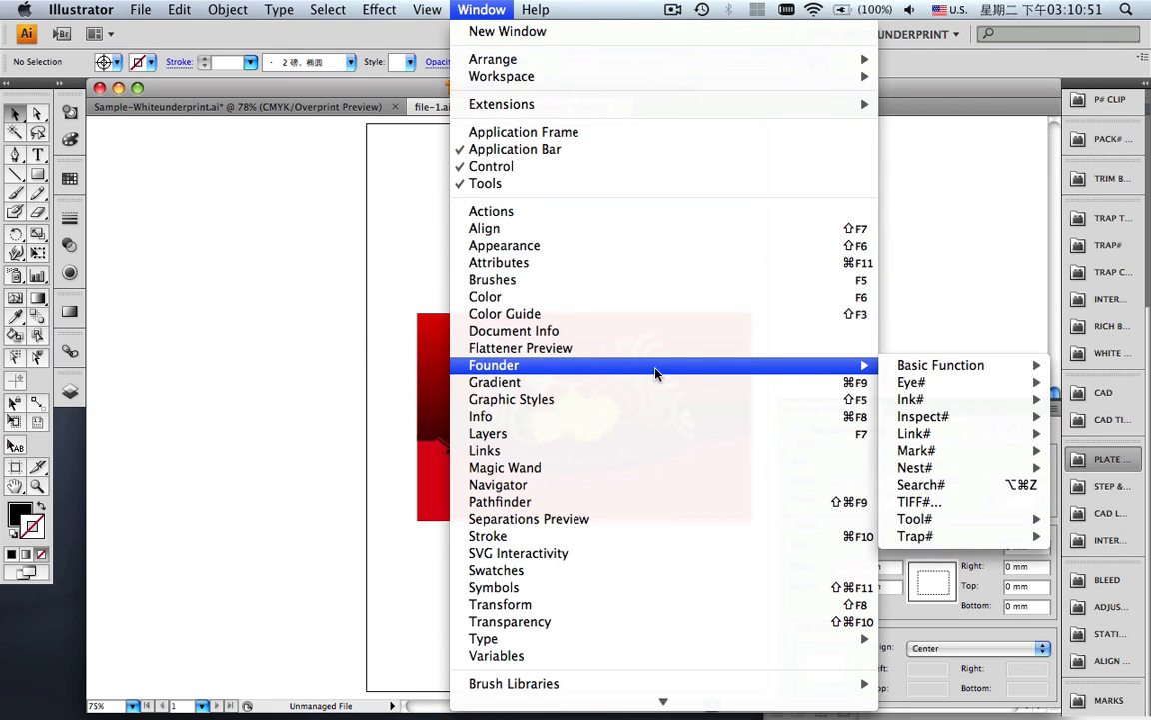
mouse_move(907, 366)
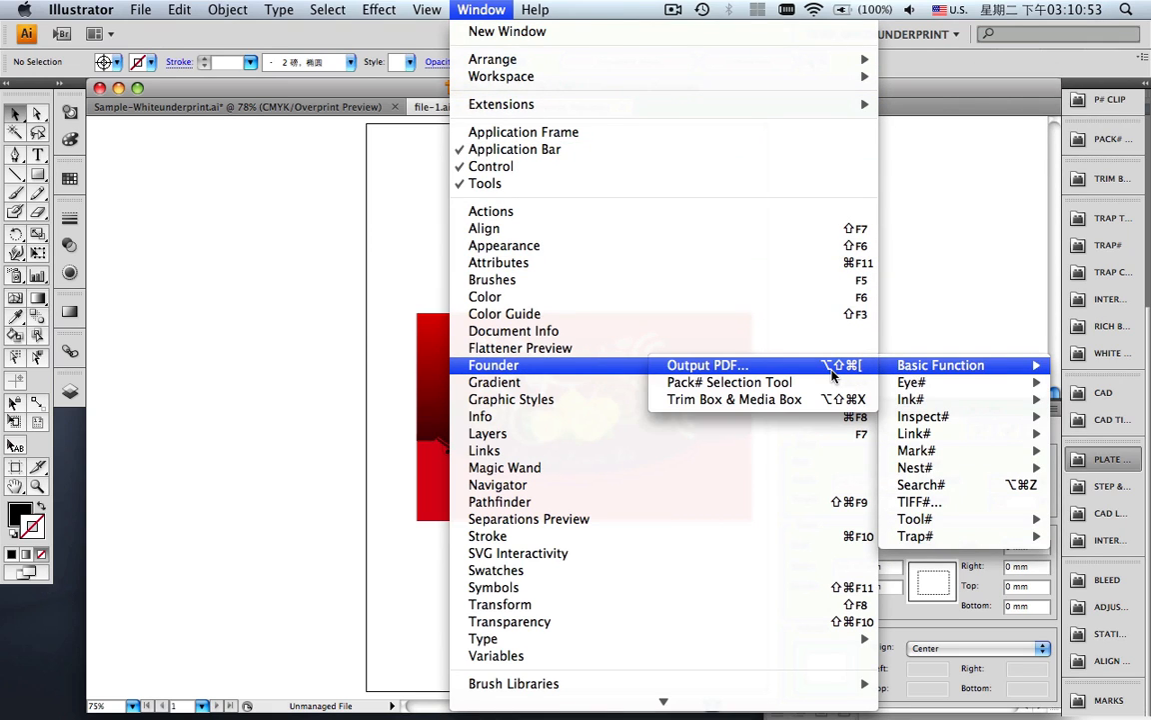
left_click(935, 329)
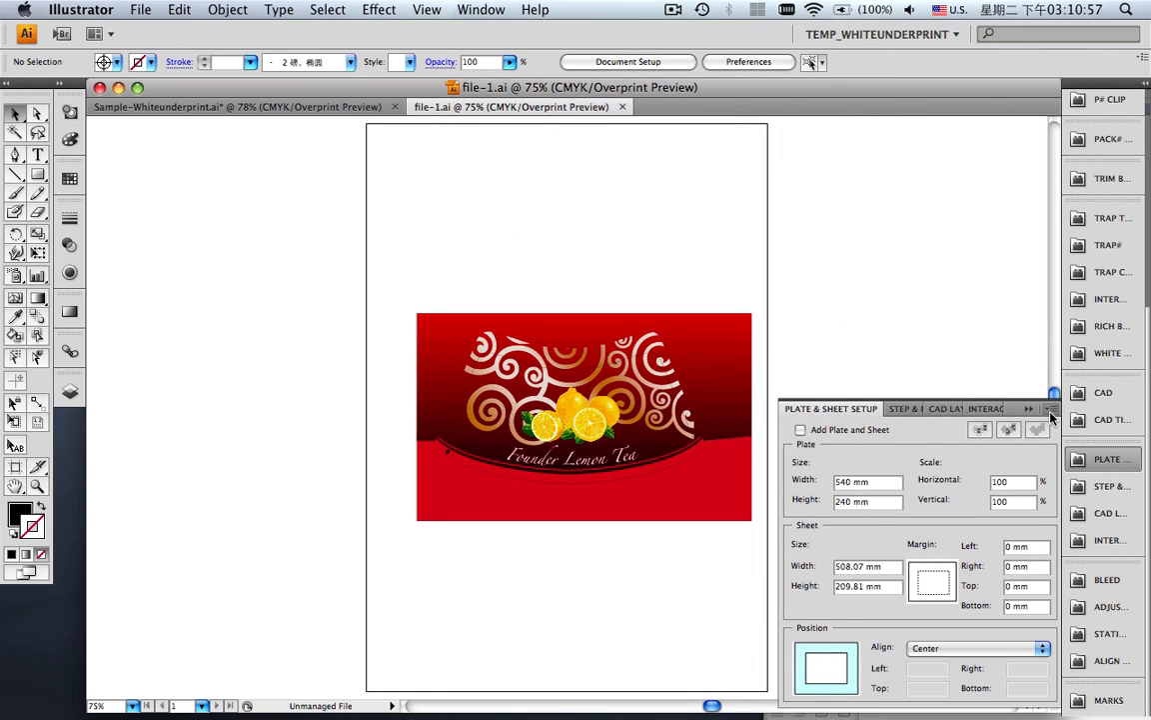
- Create a front layout document with a 540 × 240 mm plate and a centred 508.07 × 209.81 mm sheet
left_click(1007, 429)
left_click(1003, 414)
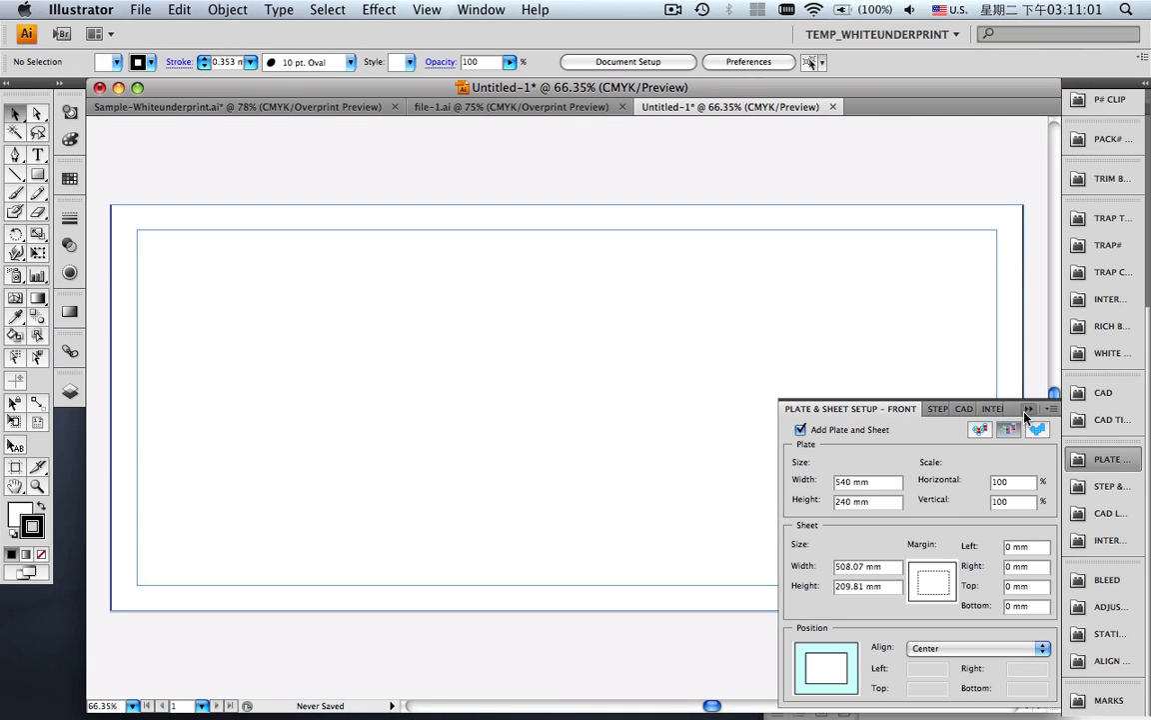
left_click(1025, 411)
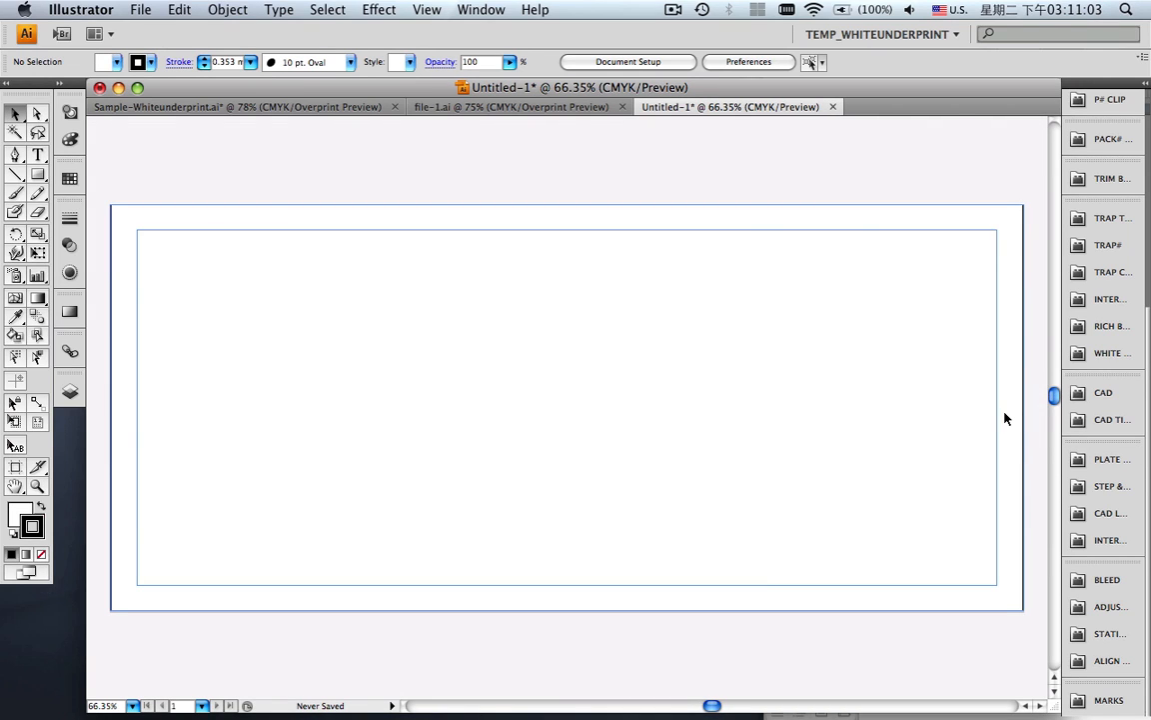
- Import layout.dxf as the CAD layout nest file at 100% scale in millimetres with the Default CAD ticket
left_click(1105, 514)
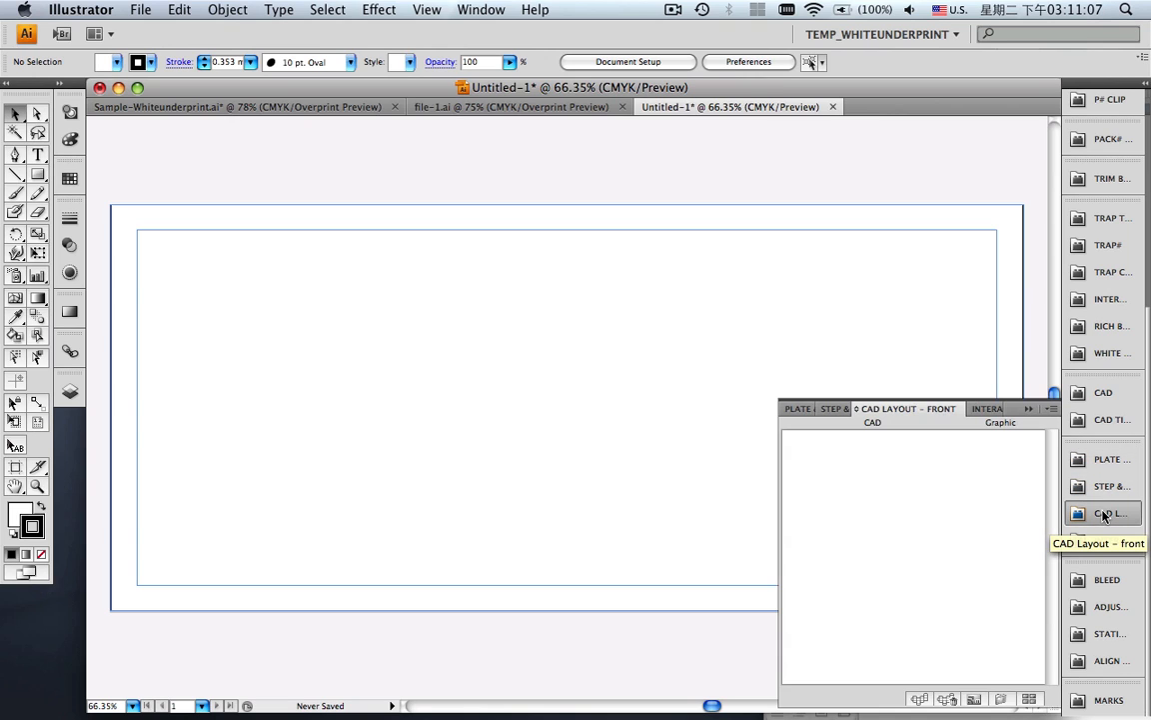
left_click(1055, 410)
left_click(1020, 413)
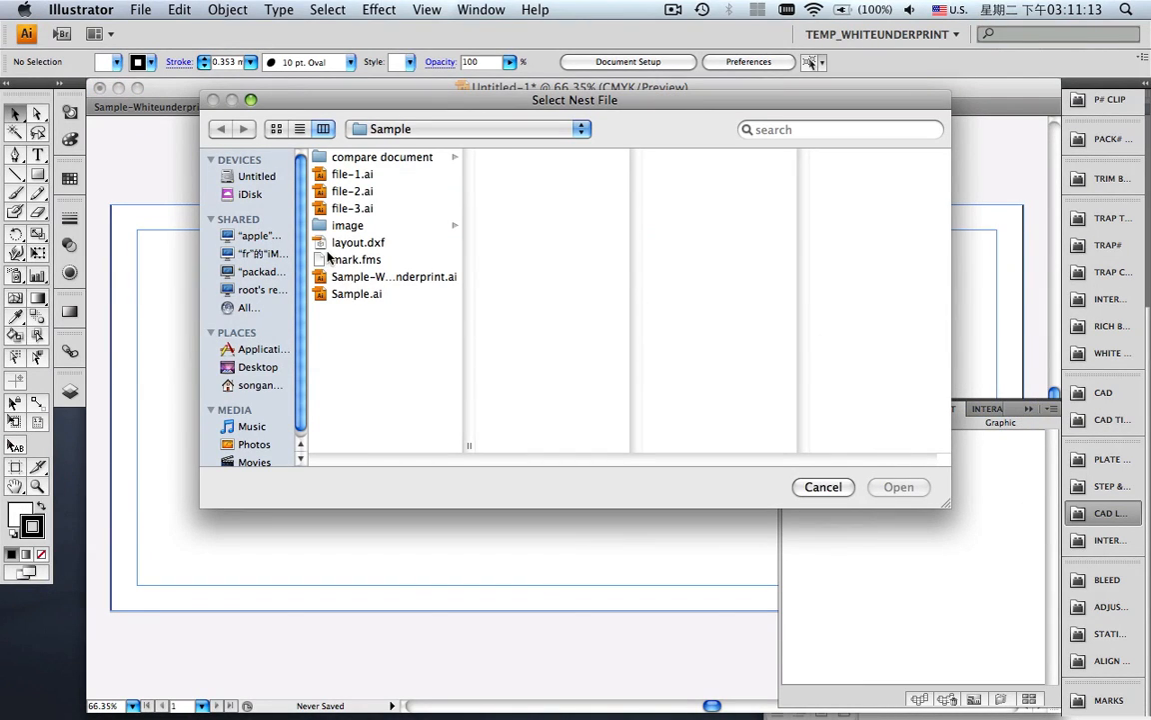
left_click(326, 244)
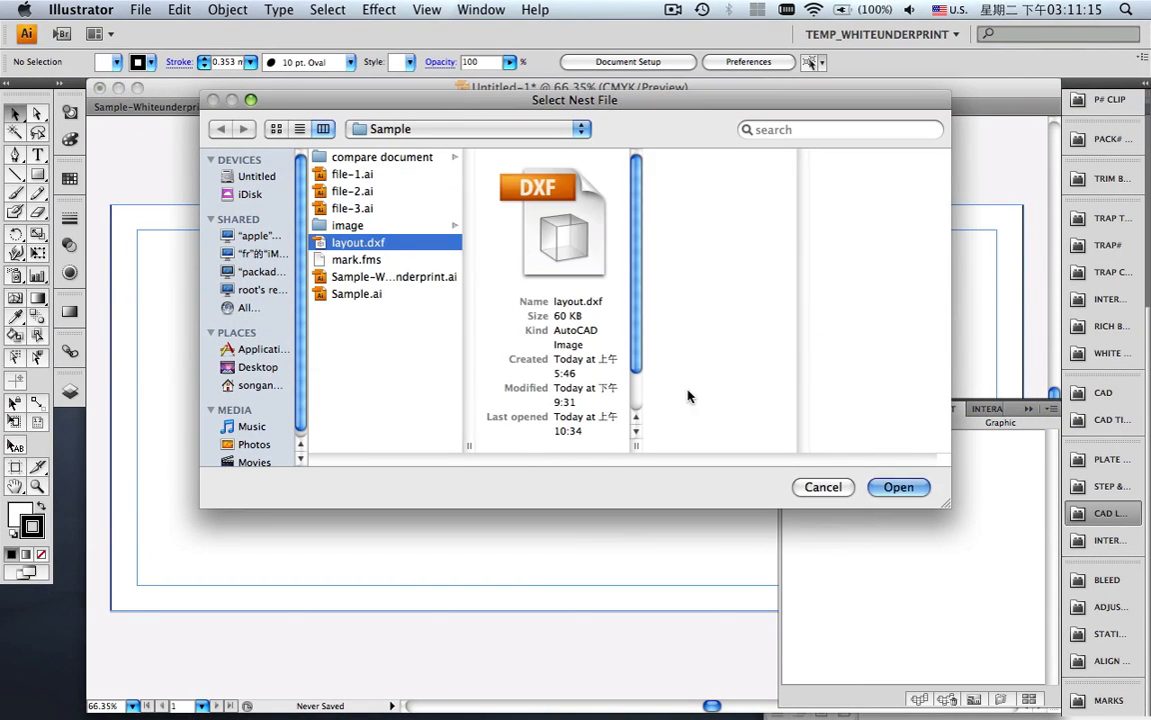
left_click(897, 487)
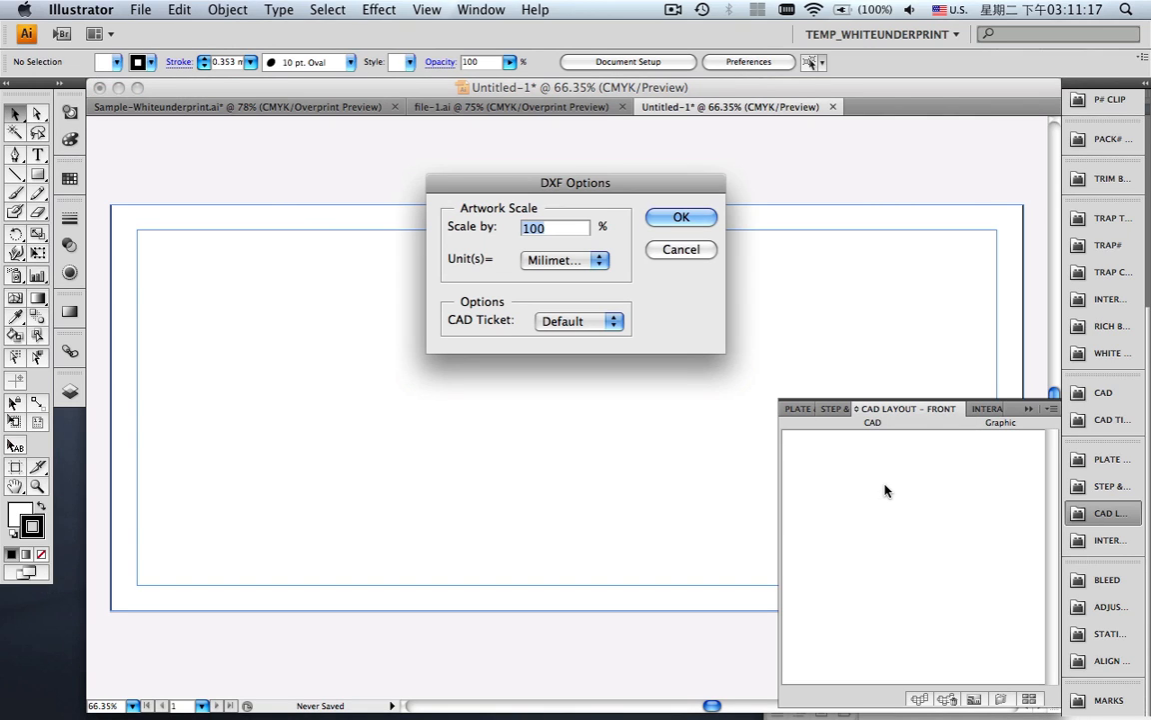
left_click(672, 219)
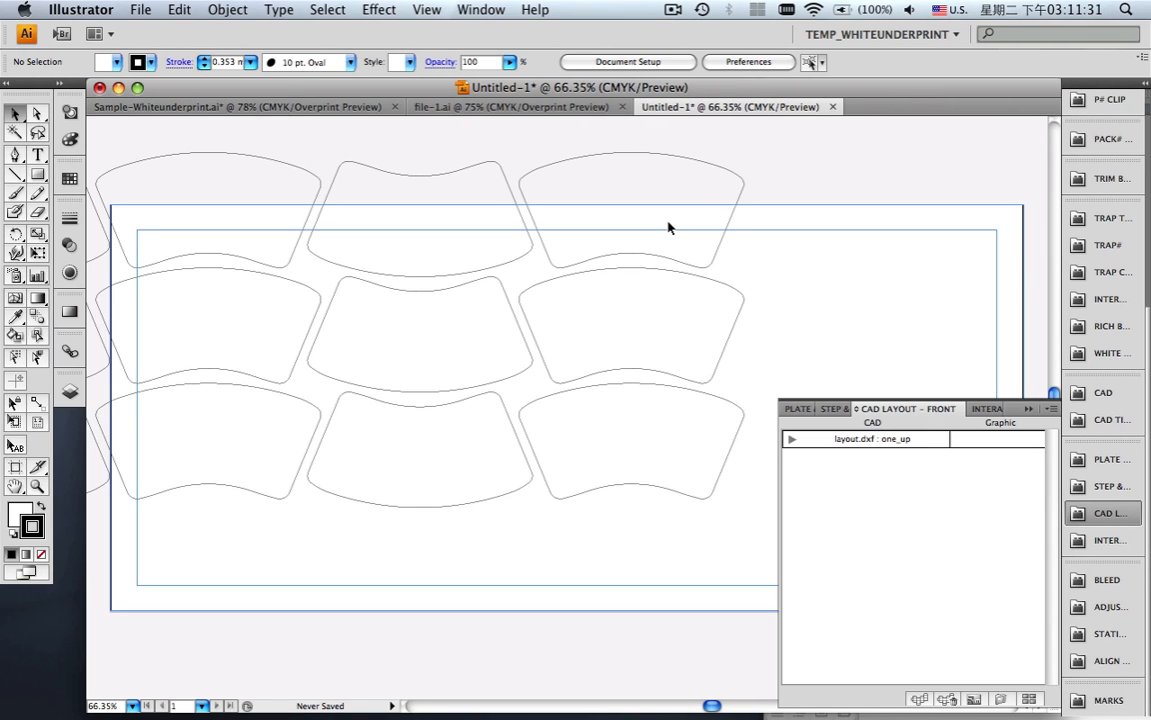
- Select the imported CAD nest and centre it horizontally and vertically within the sheet margins
left_click(14, 404)
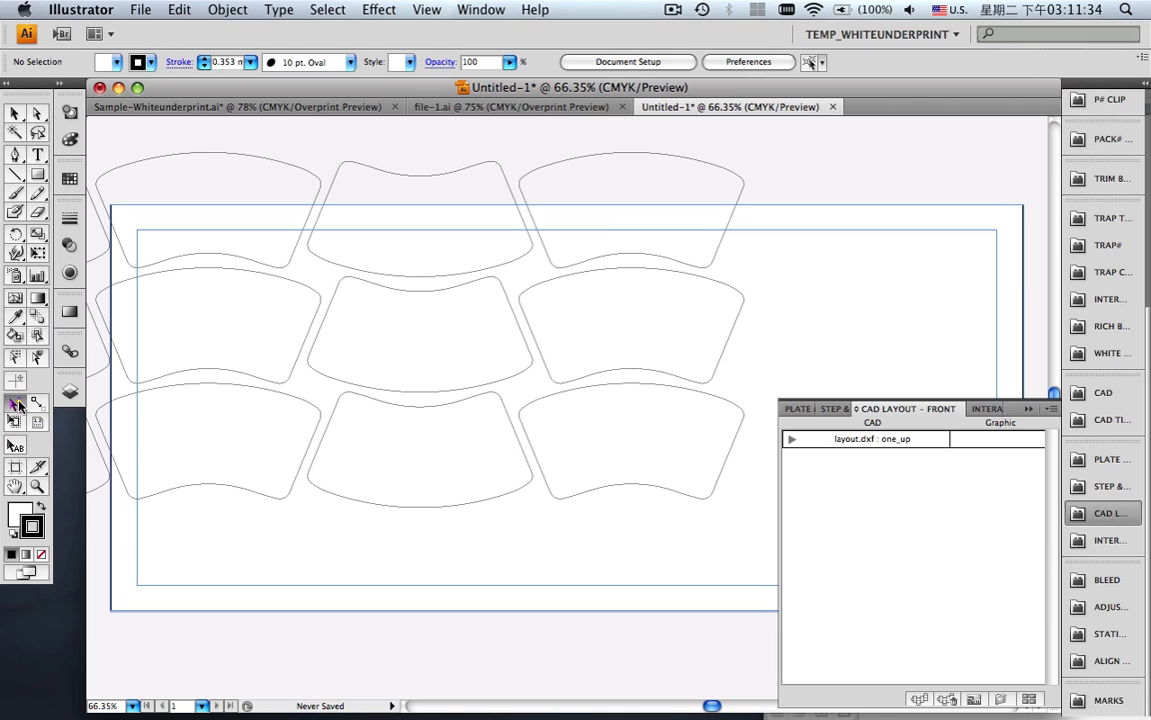
left_click(534, 292)
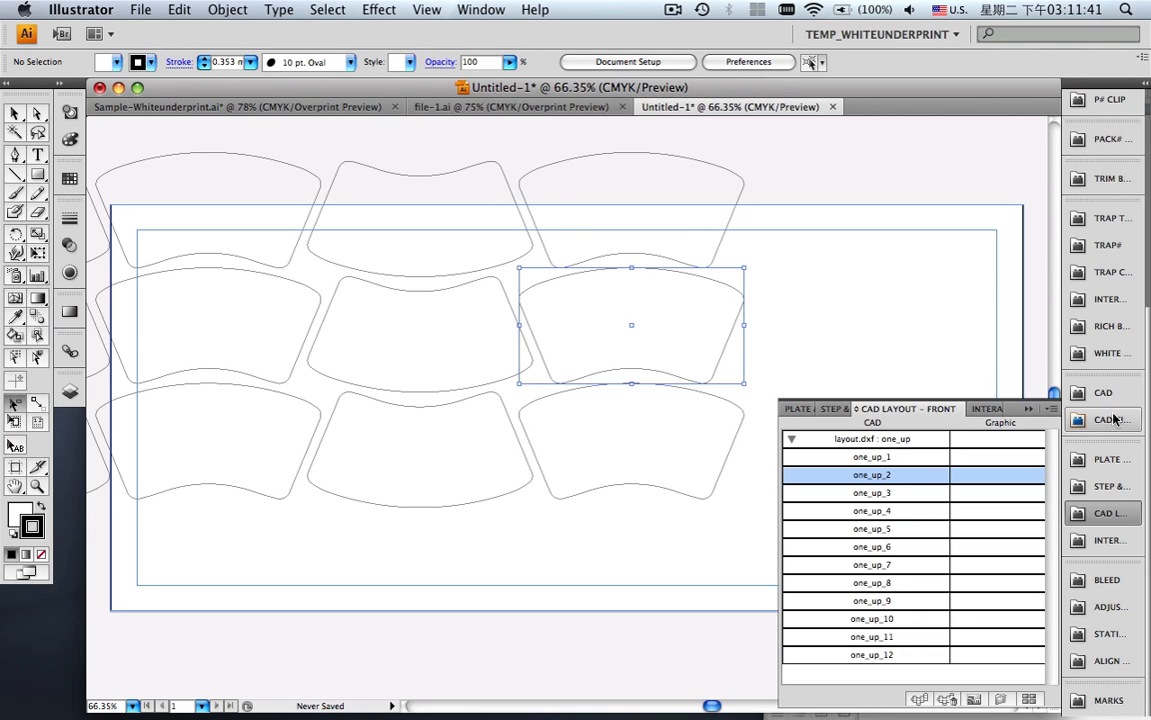
left_click(1107, 661)
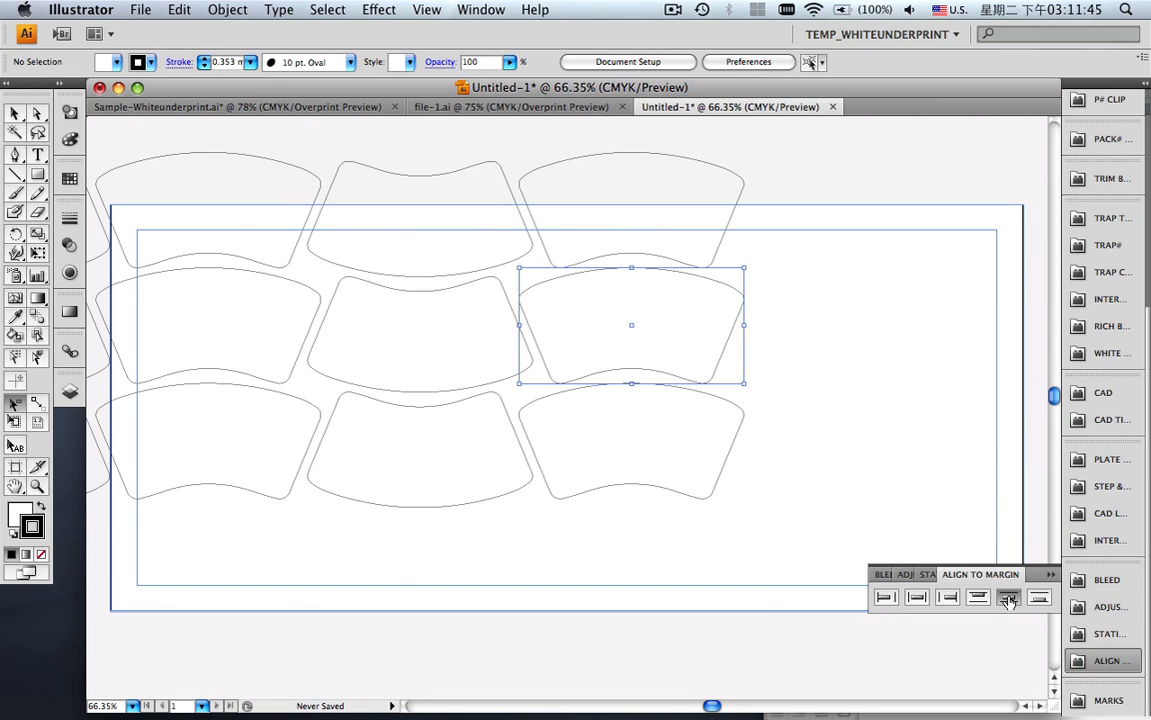
left_click(916, 596)
left_click(911, 597)
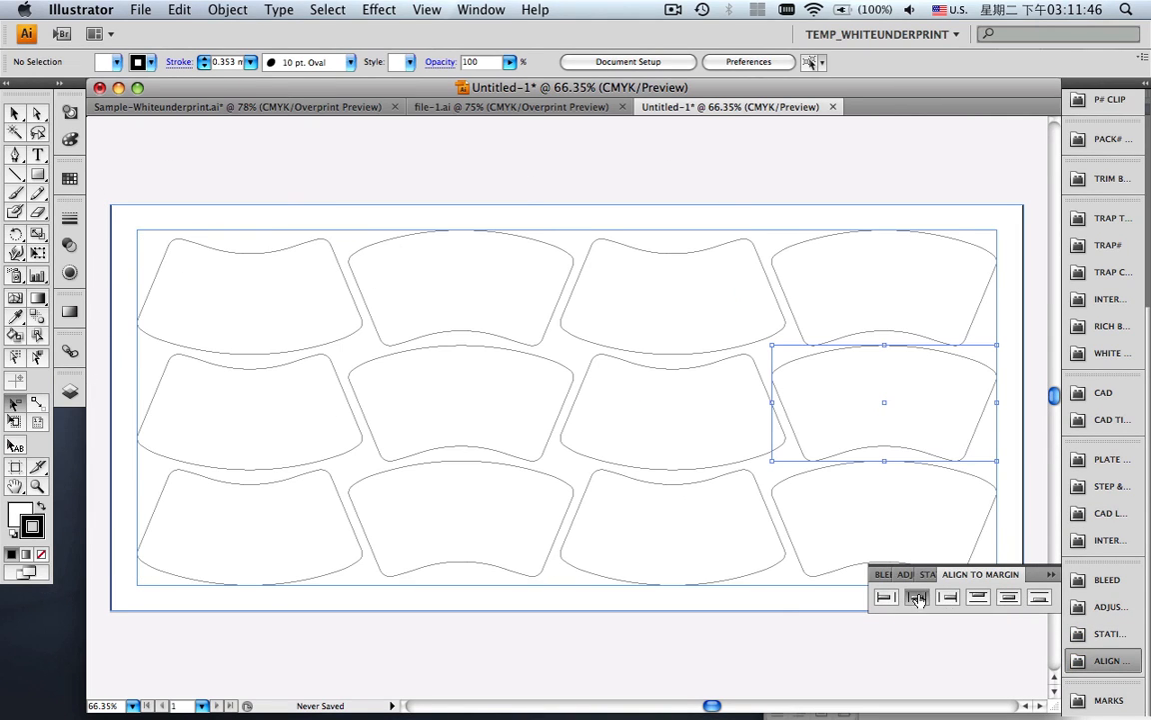
left_click(1049, 576)
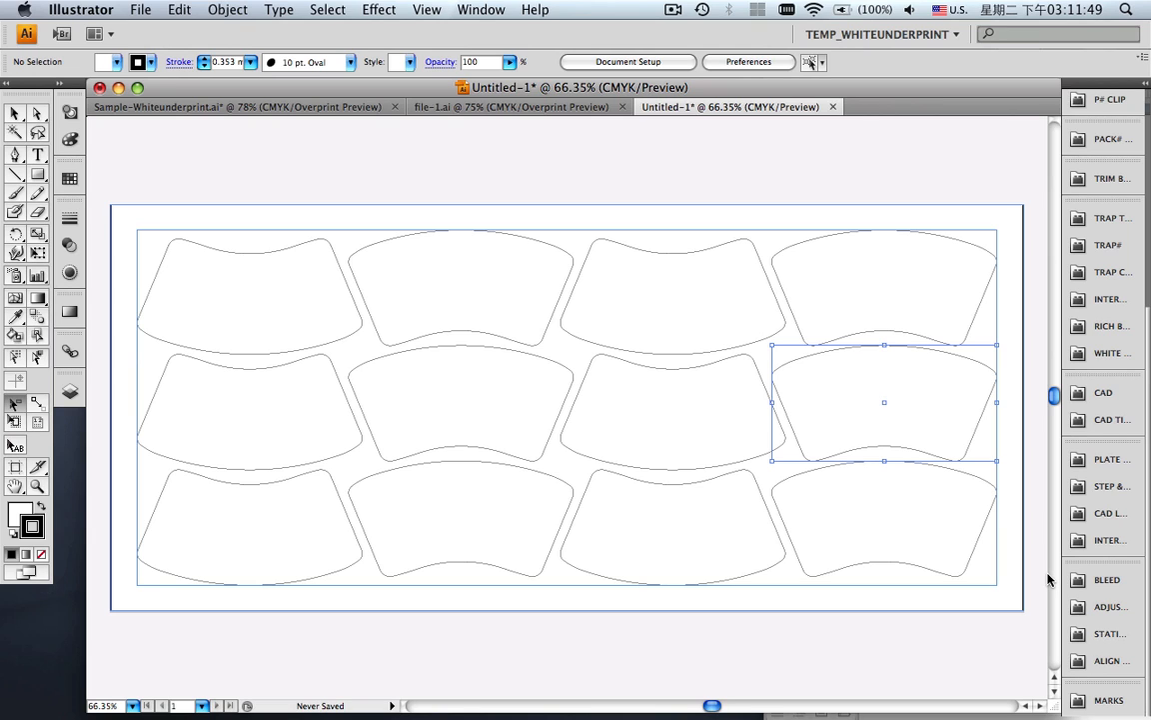
- Examine where the one-ups of layout.dxf, from one_up_1 to one_up_12, are placed on the sheet
left_click(1108, 513)
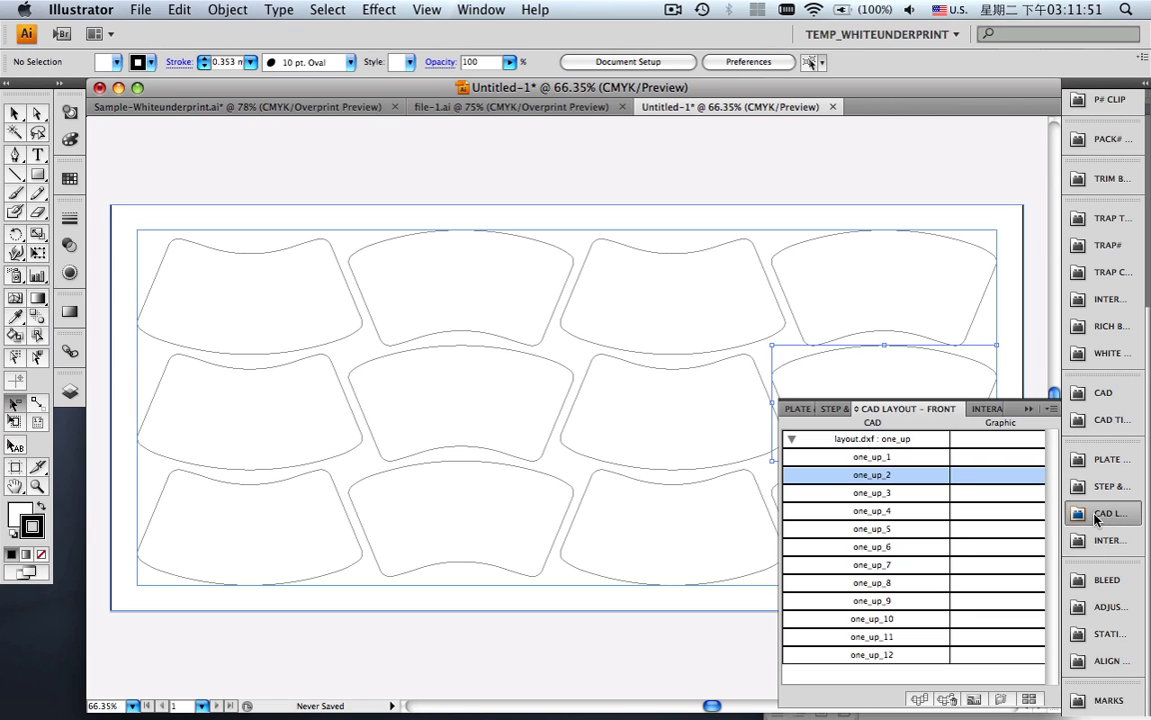
left_click(926, 457)
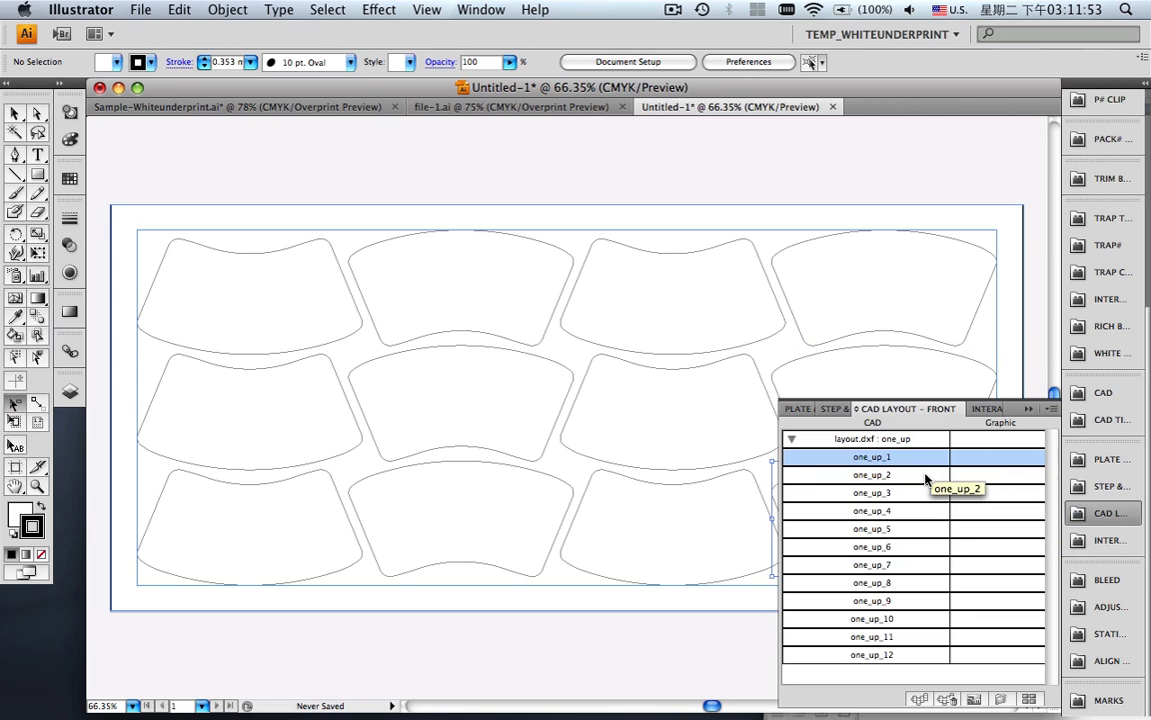
left_click(917, 492)
left_click(916, 511)
left_click(912, 528)
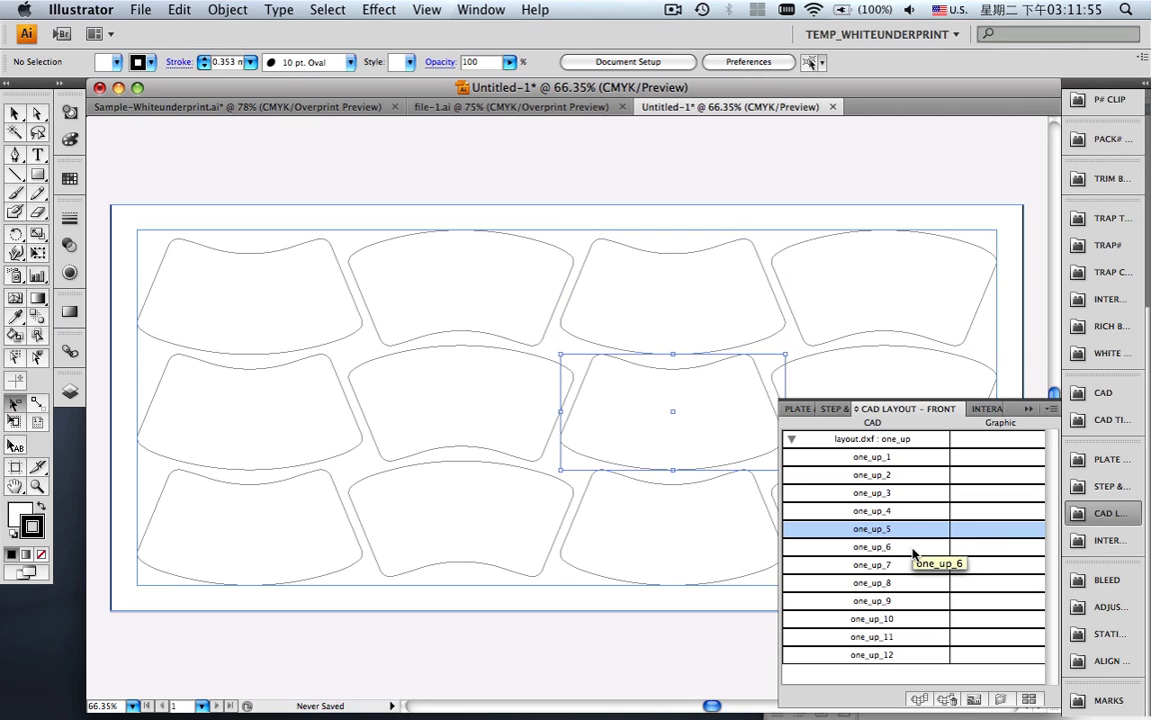
left_click(911, 547)
left_click(909, 565)
left_click(910, 583)
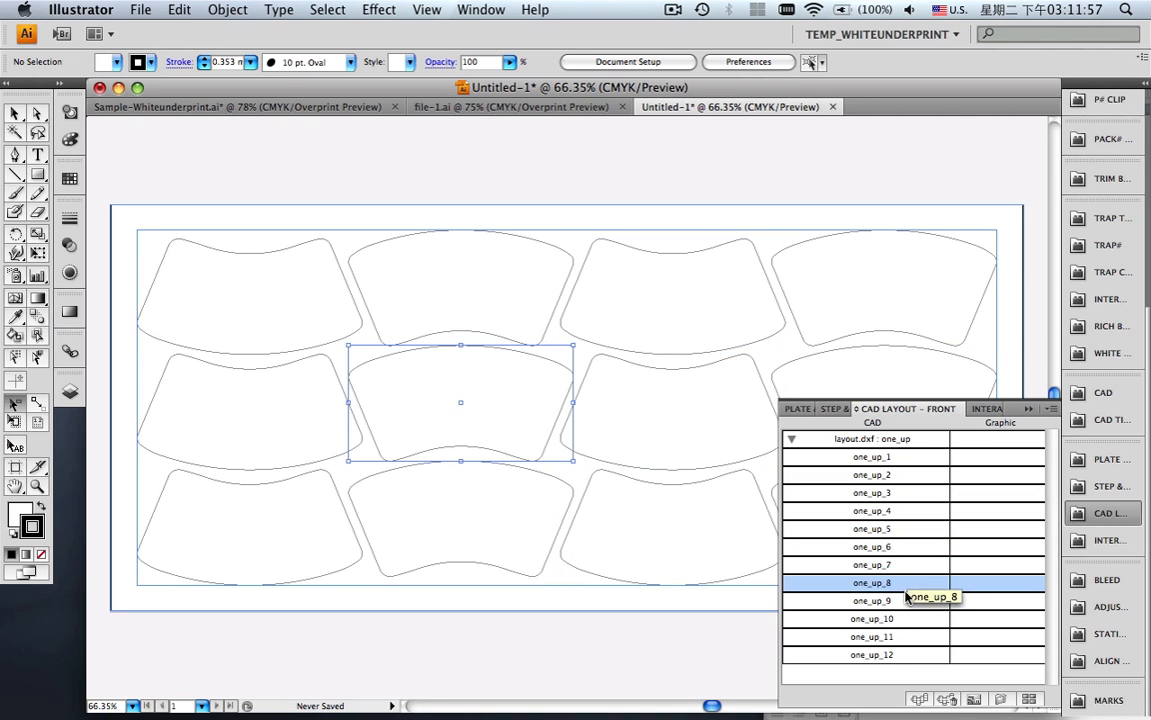
left_click(907, 601)
left_click(905, 619)
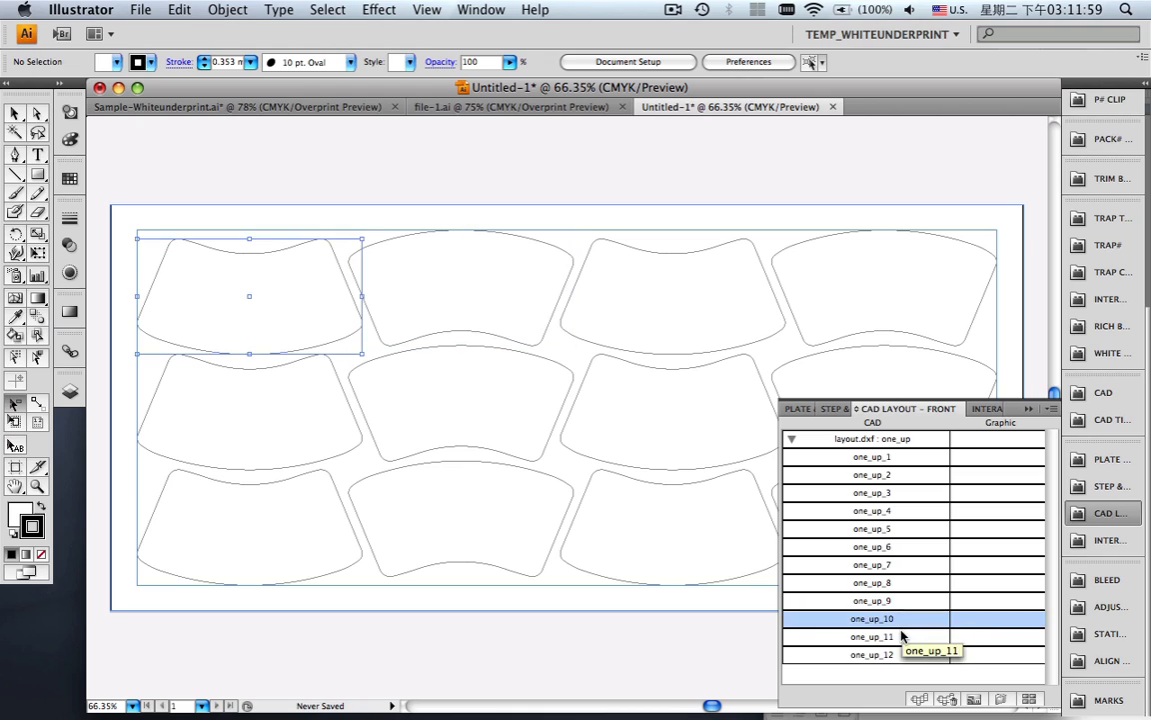
left_click(904, 636)
left_click(902, 656)
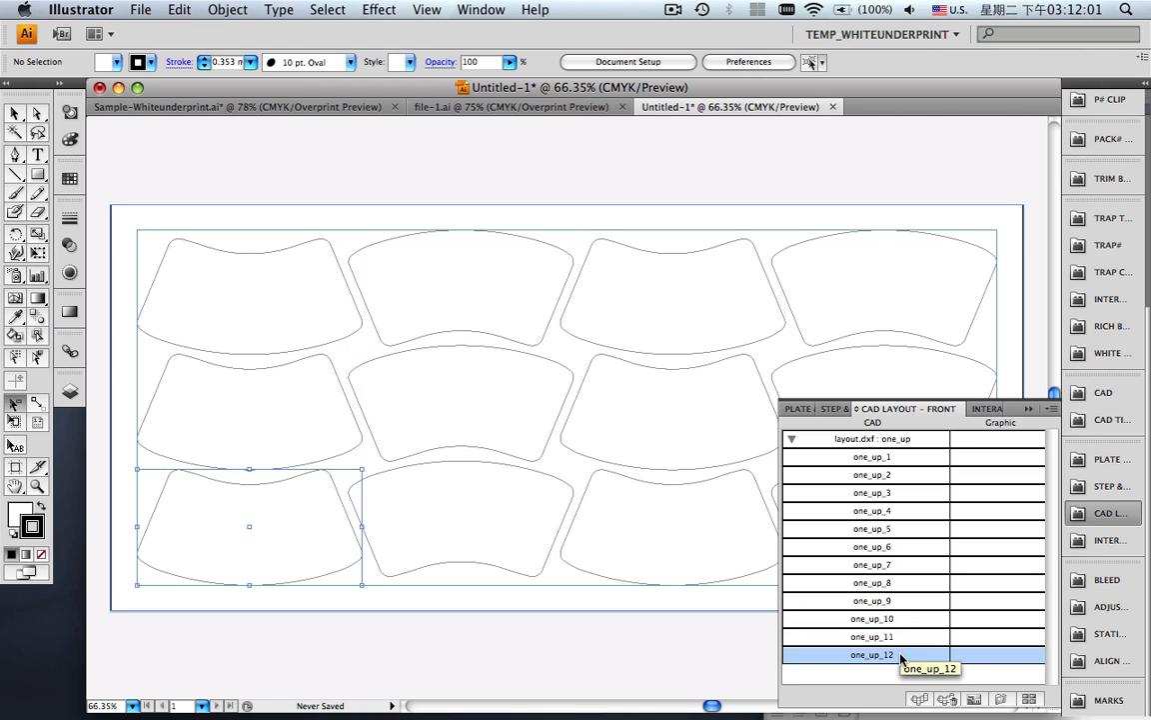
- Add file-1.ai to the CAD layout's Graphic Manager as an available graphic
left_click(1052, 409)
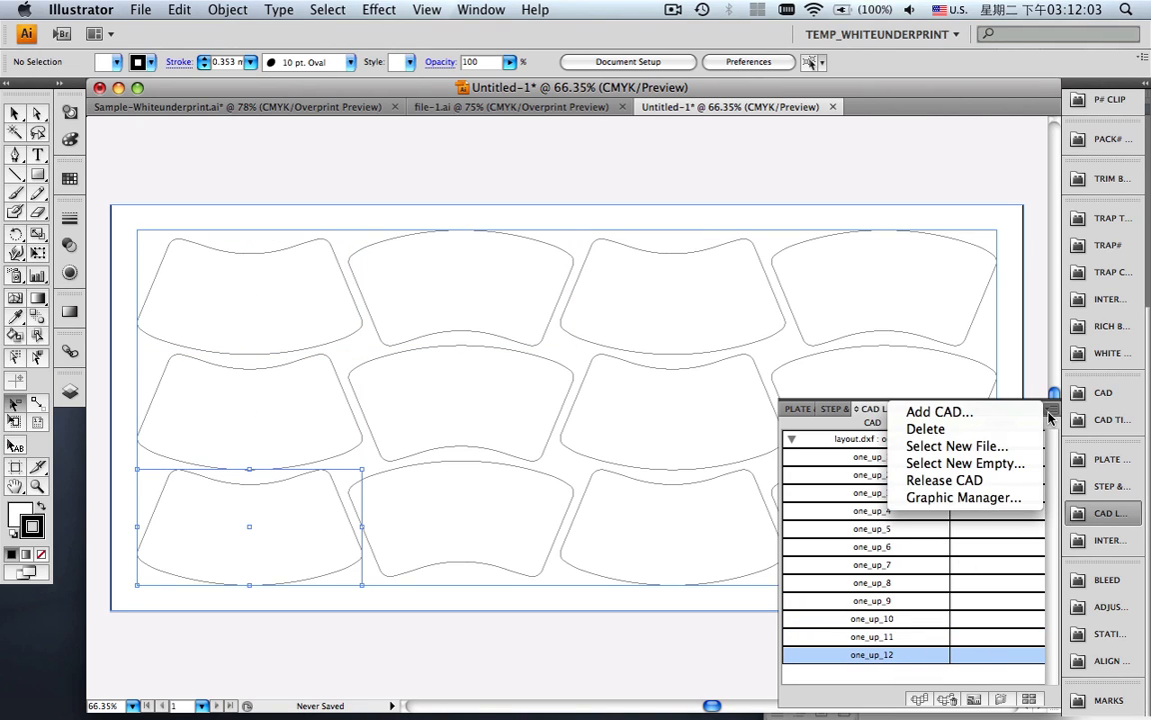
left_click(1011, 507)
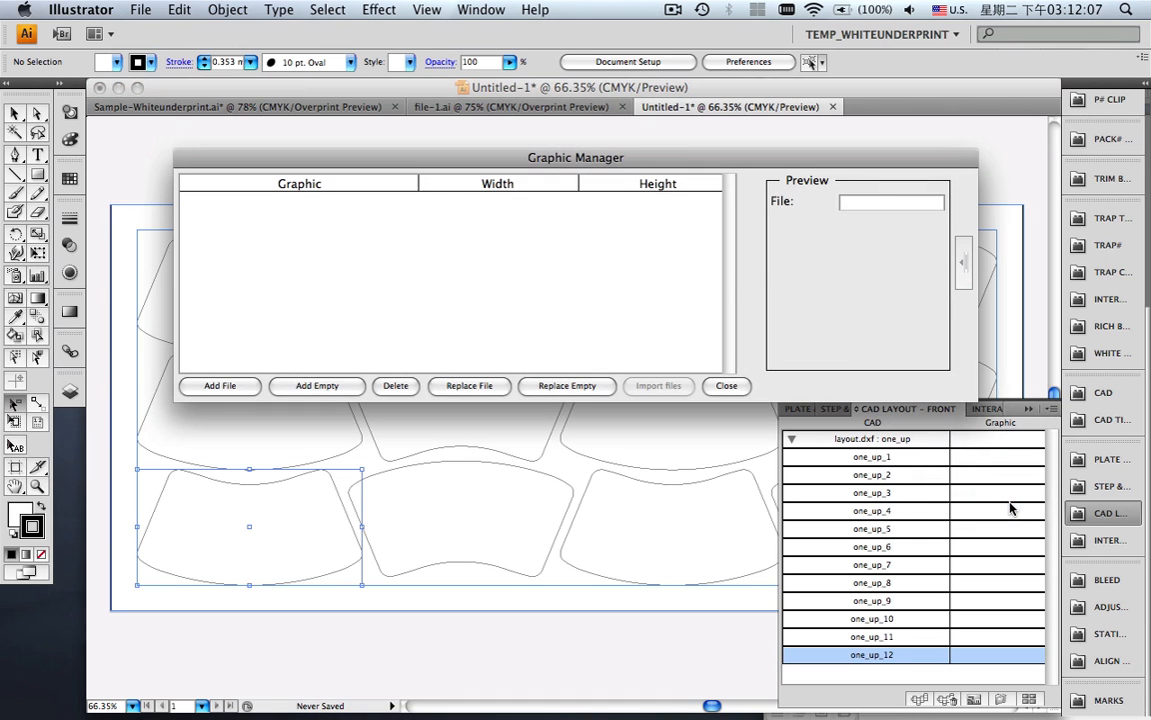
left_click(220, 386)
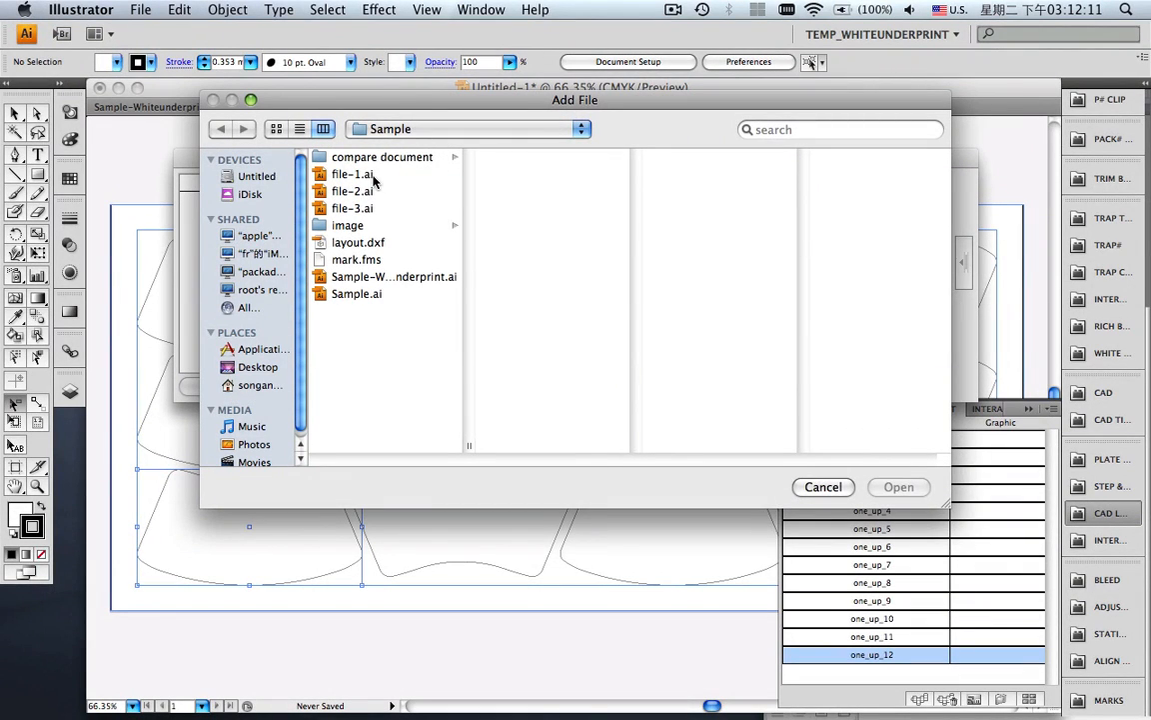
left_click(349, 174)
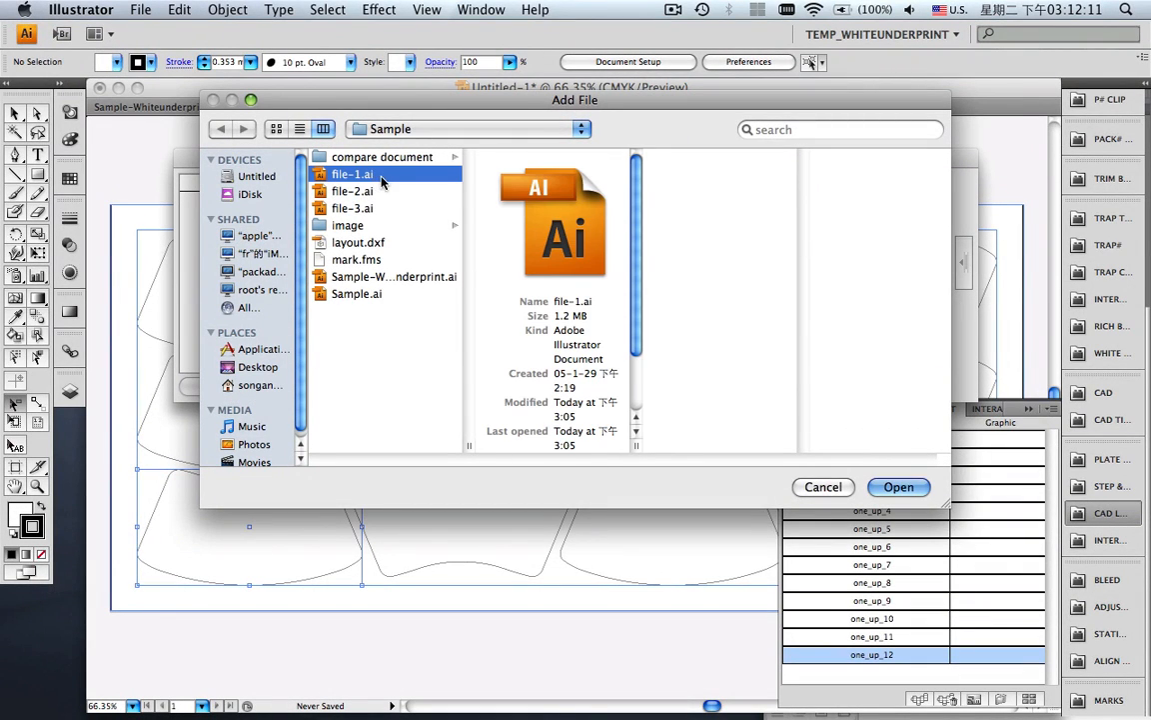
left_click(896, 494)
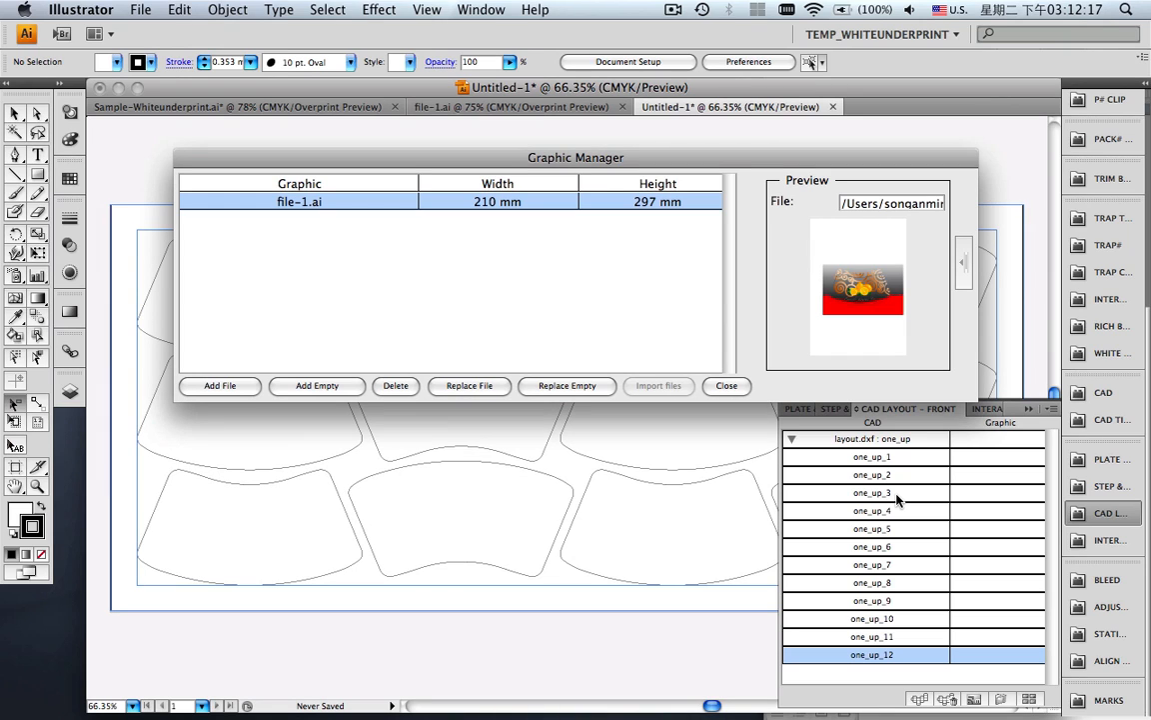
left_click(715, 386)
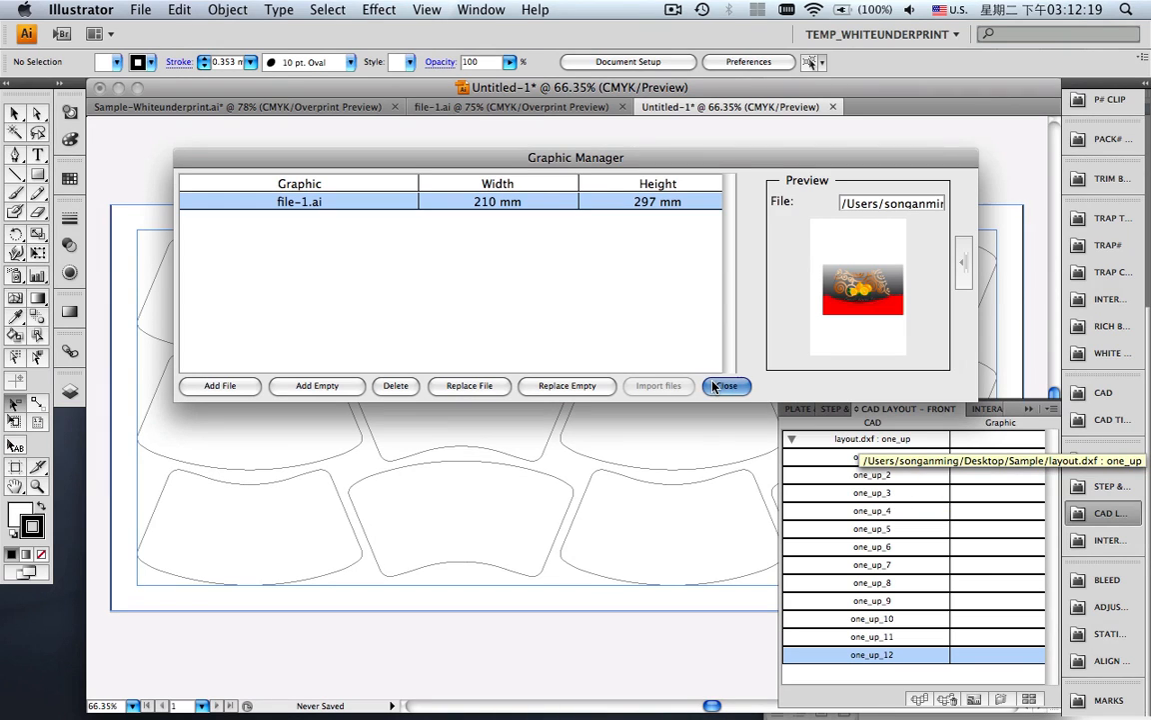
- Assign file-1.ai as the graphic for all one-ups of the layout.dxf nest
left_click(1024, 438)
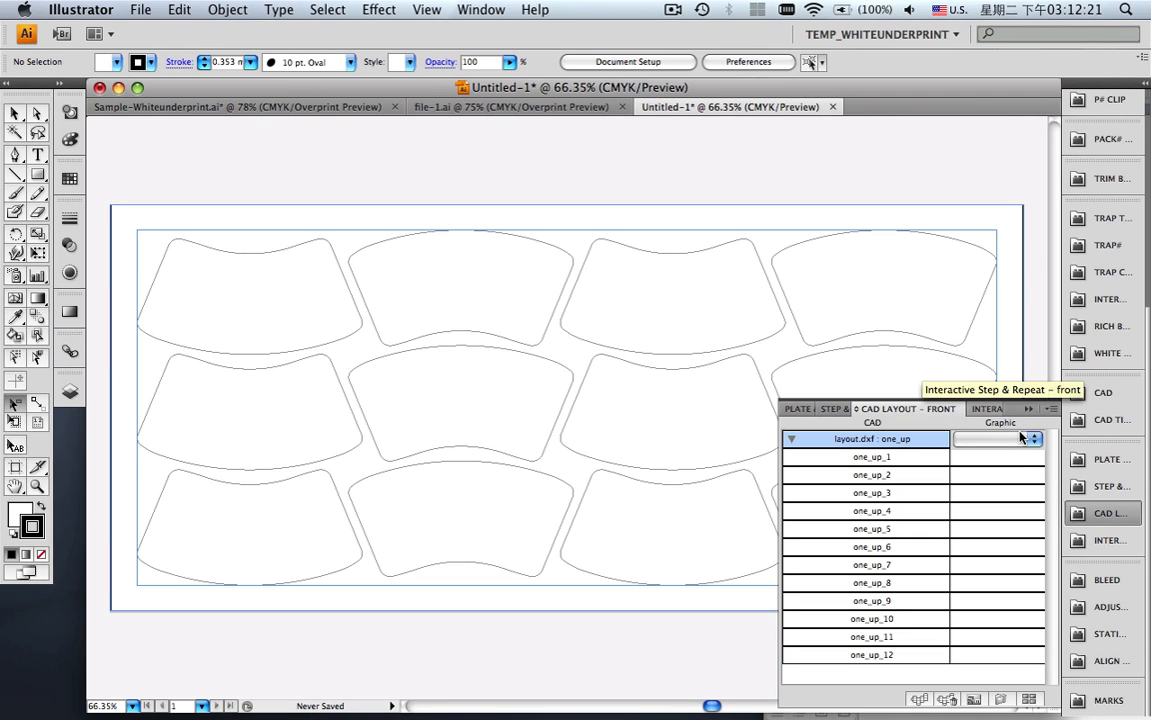
left_click(1023, 438)
left_click(1013, 439)
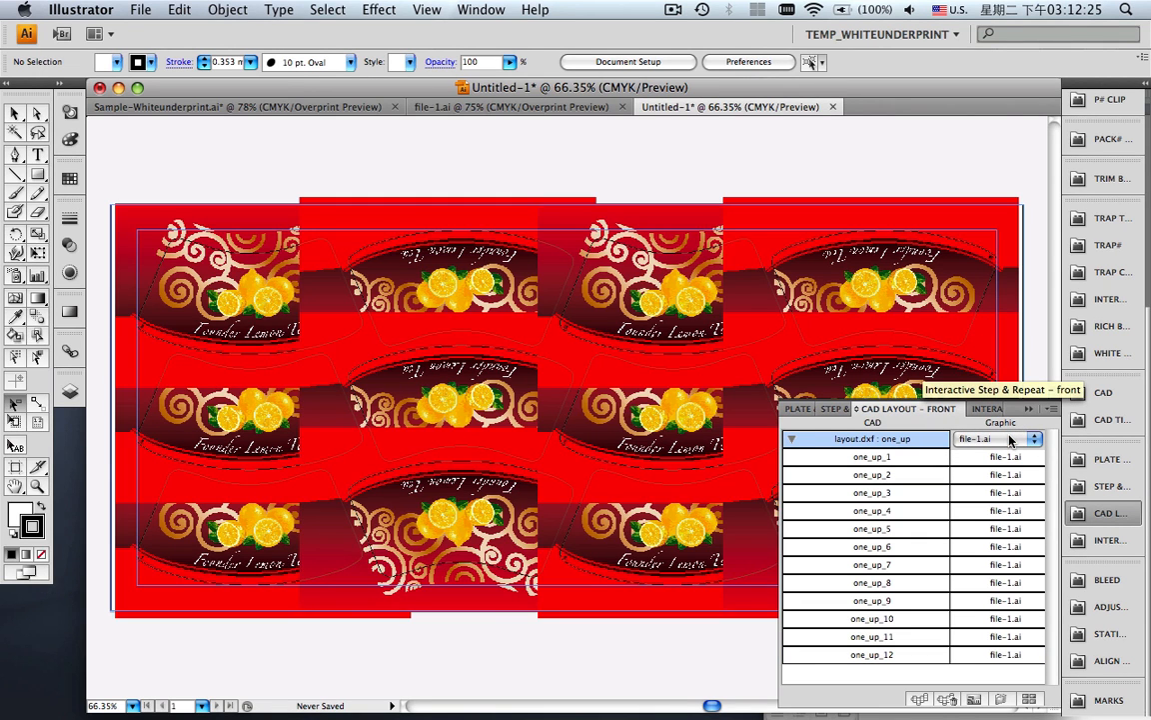
left_click(1034, 410)
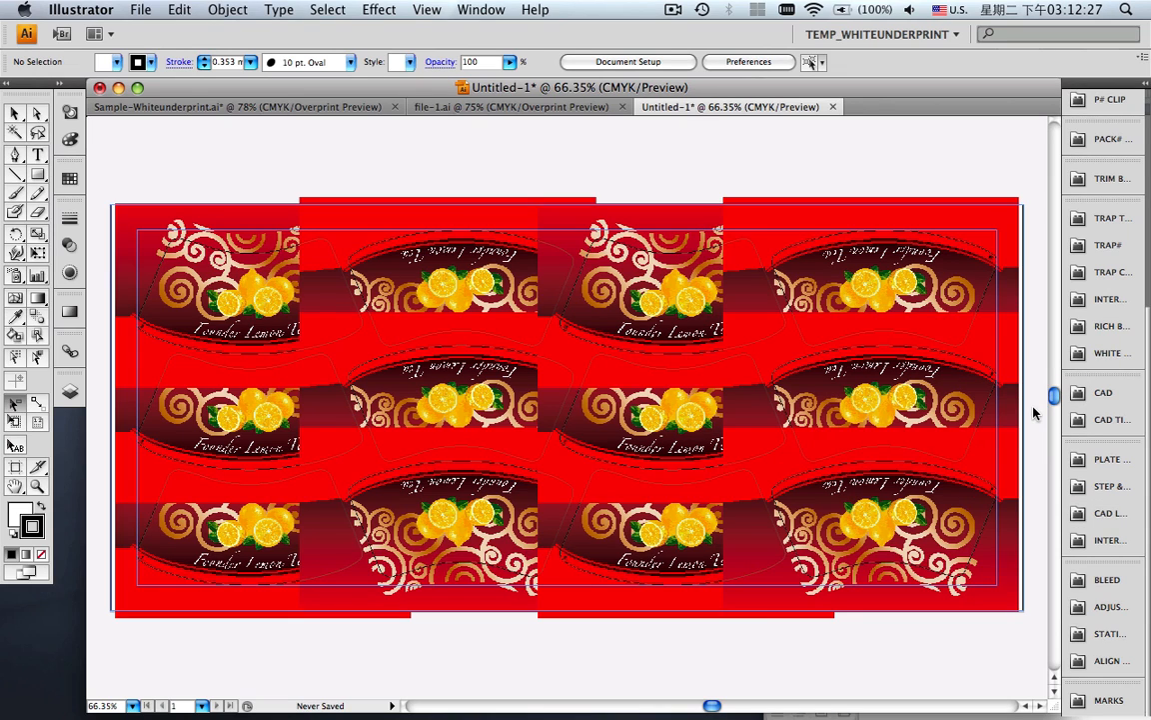
- Apply a 3 mm bleed along the nested CAD shapes with Adjust Overlap enabled
left_click(1105, 580)
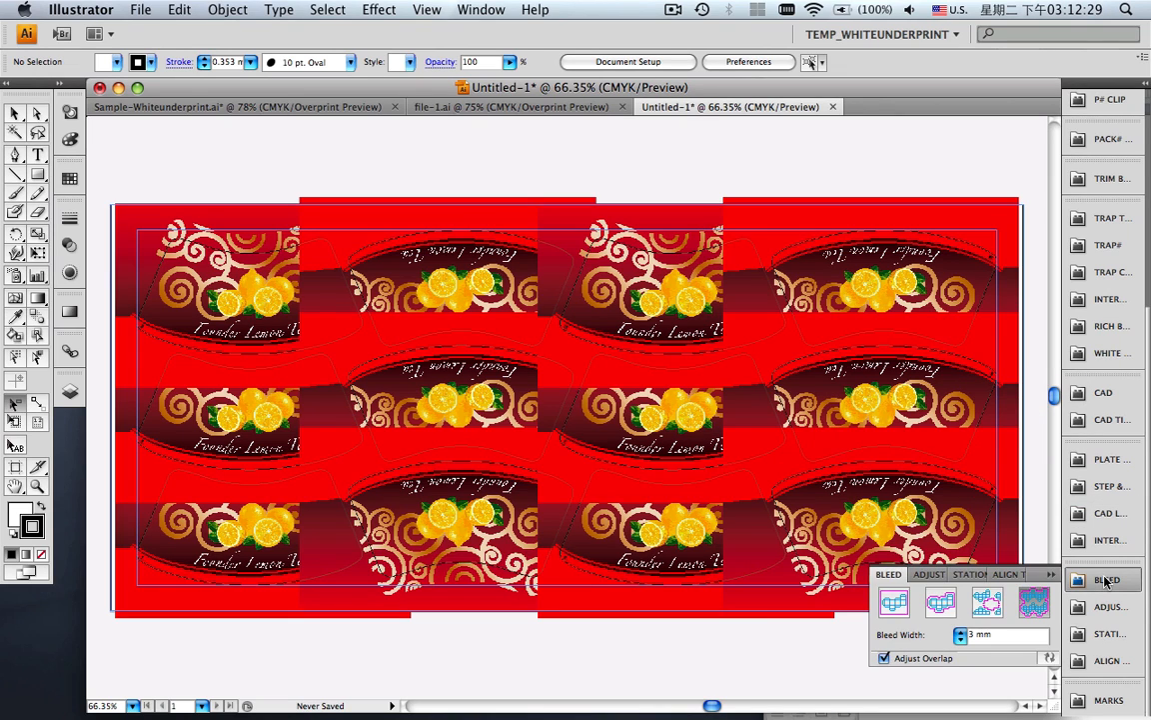
left_click(1032, 605)
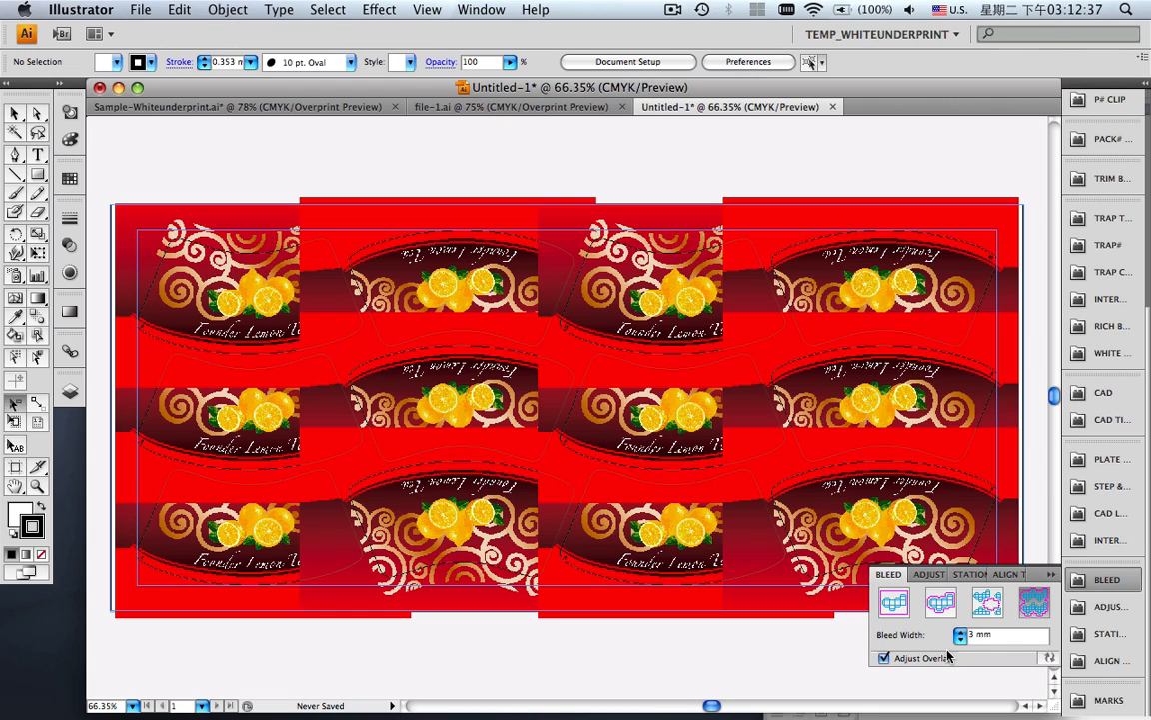
left_click(1051, 661)
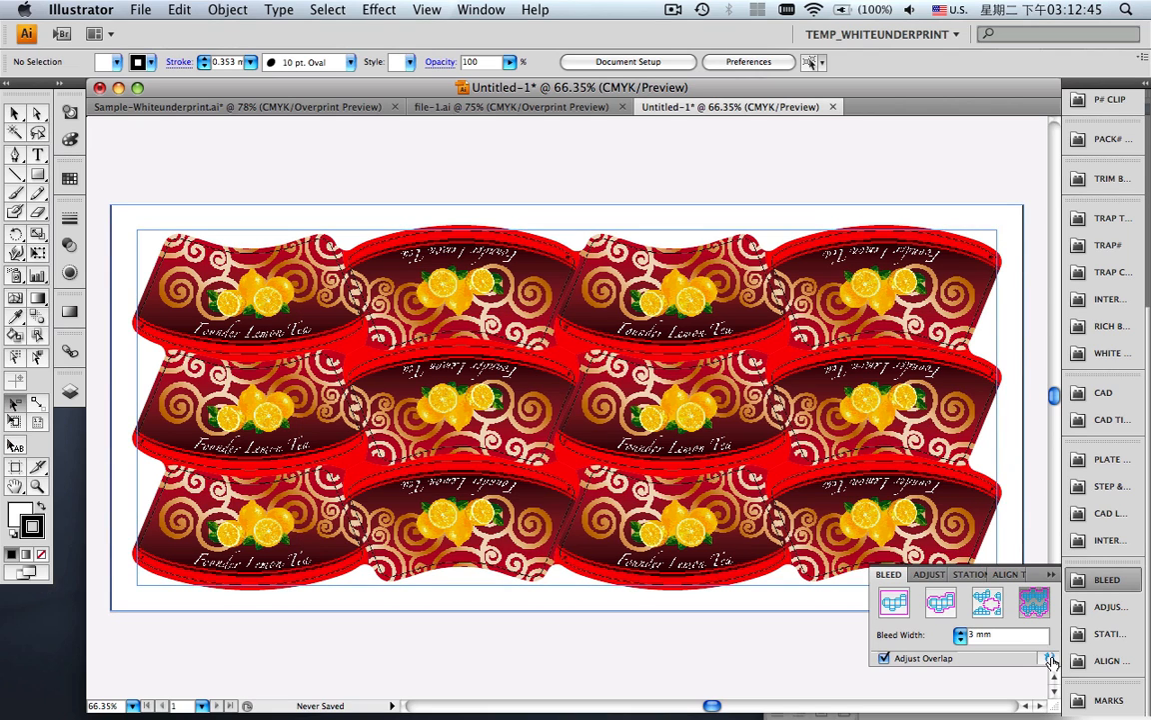
left_click(1051, 575)
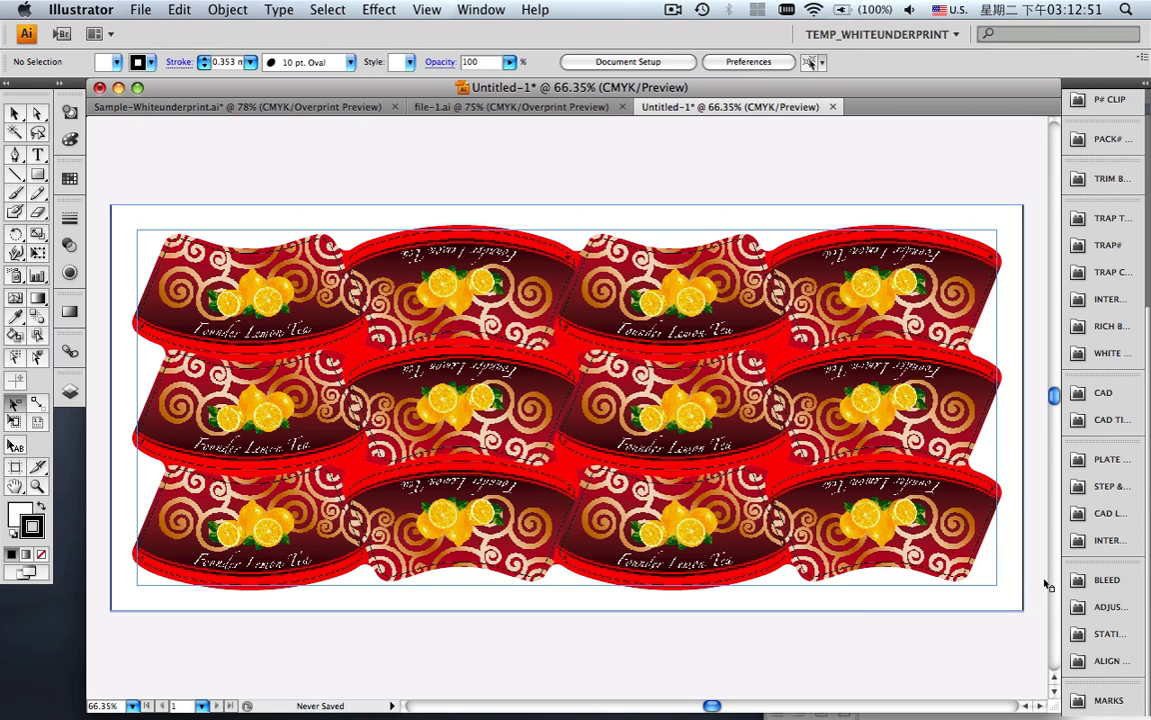
- Display the placed label artwork in full detail on the plate and turn on Overprint Preview
left_click(1077, 459)
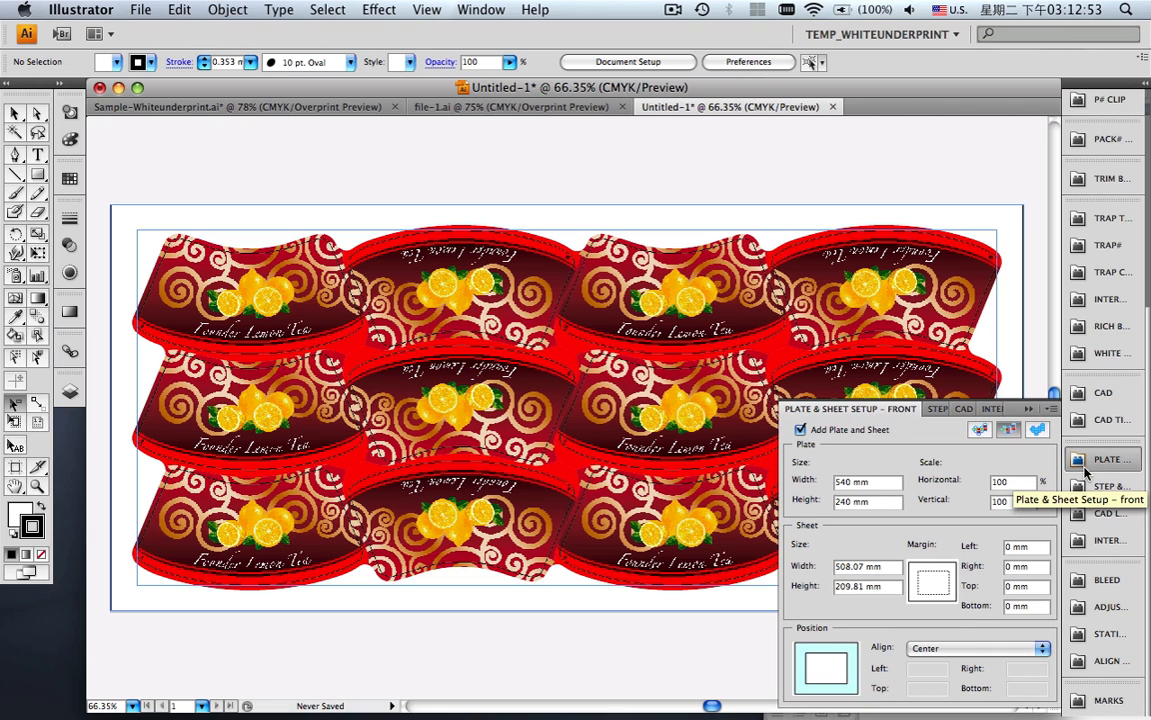
left_click(981, 431)
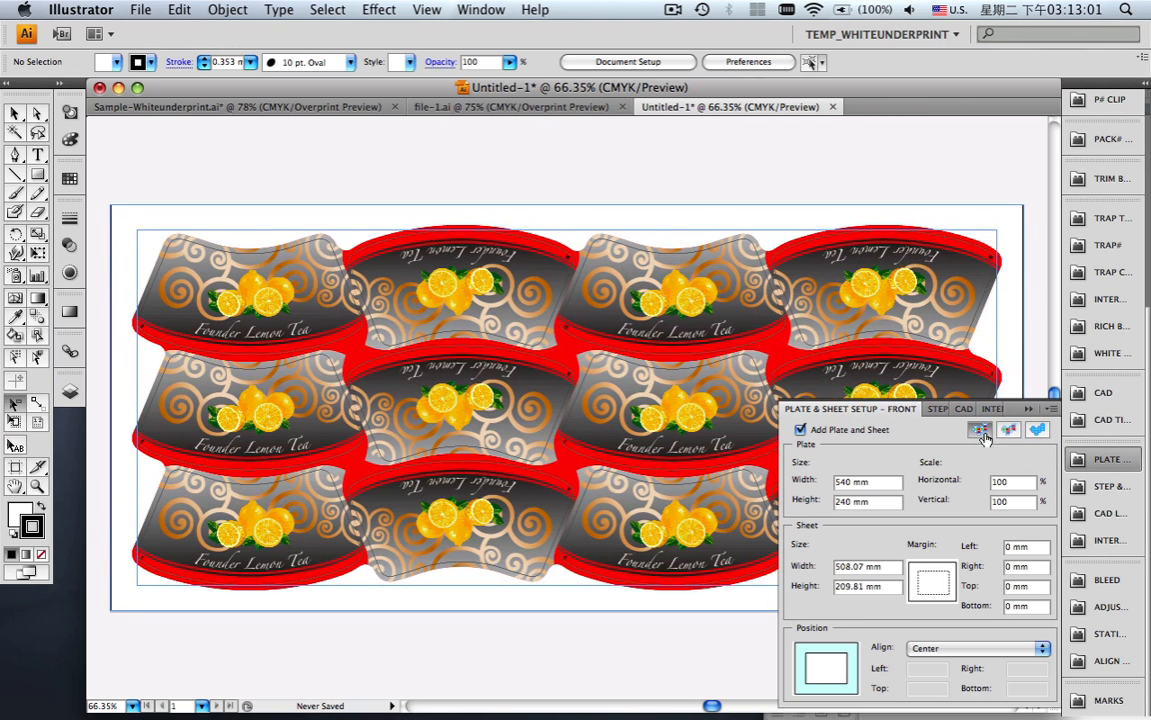
left_click(1020, 417)
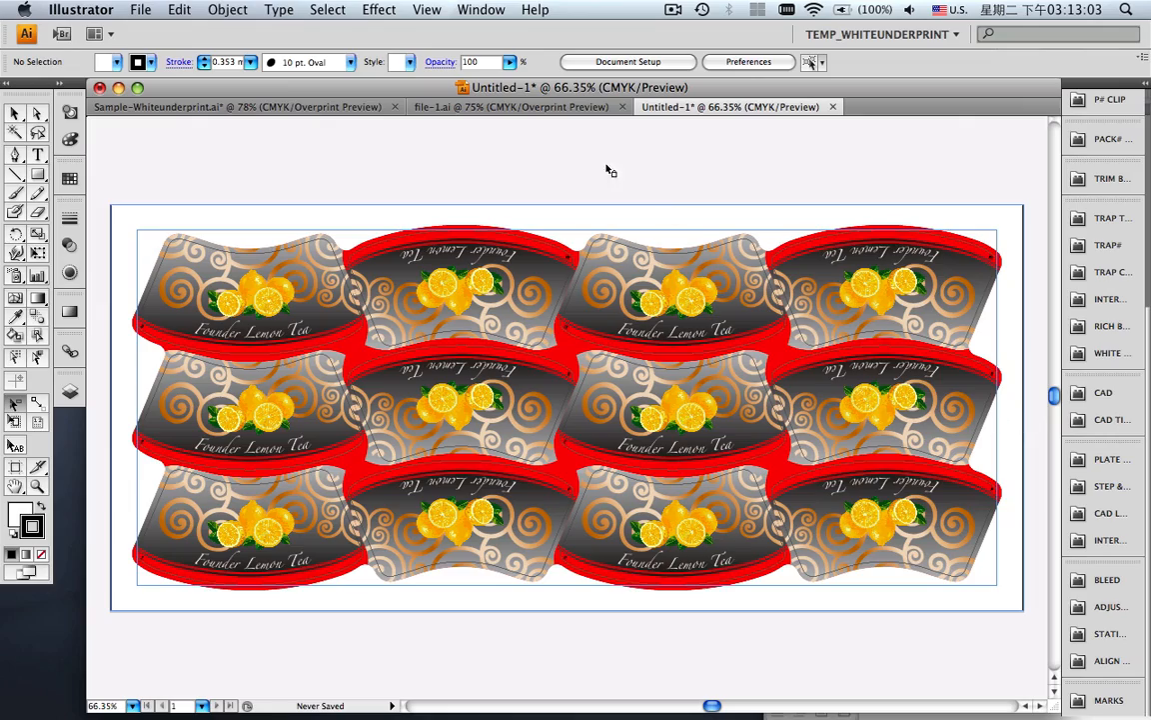
left_click(427, 12)
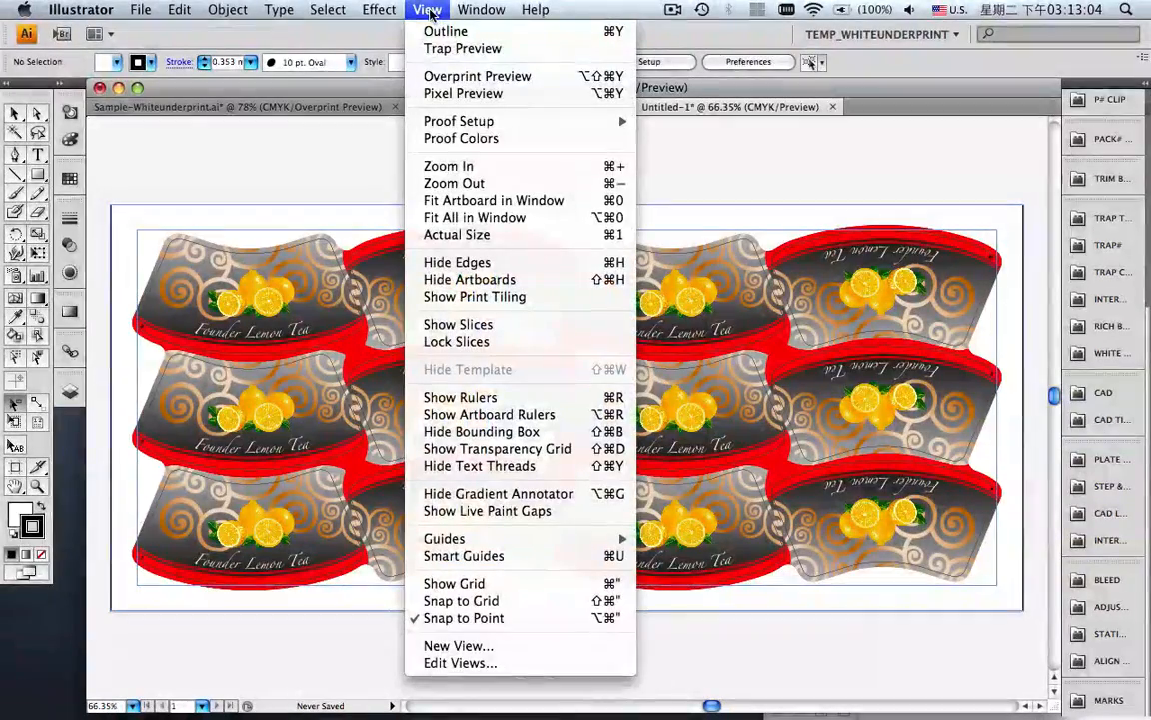
left_click(448, 77)
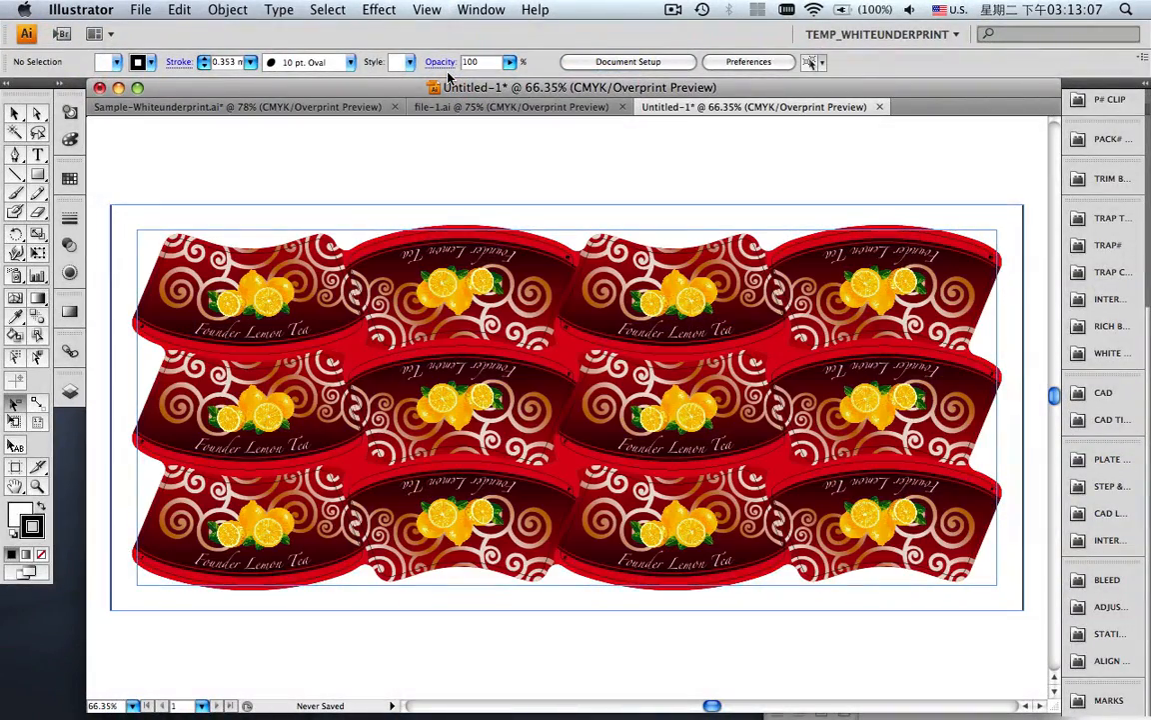
- Examine the bleed edges, the overlaps between neighbouring labels and the station numbers across the nested layout
left_click(37, 485)
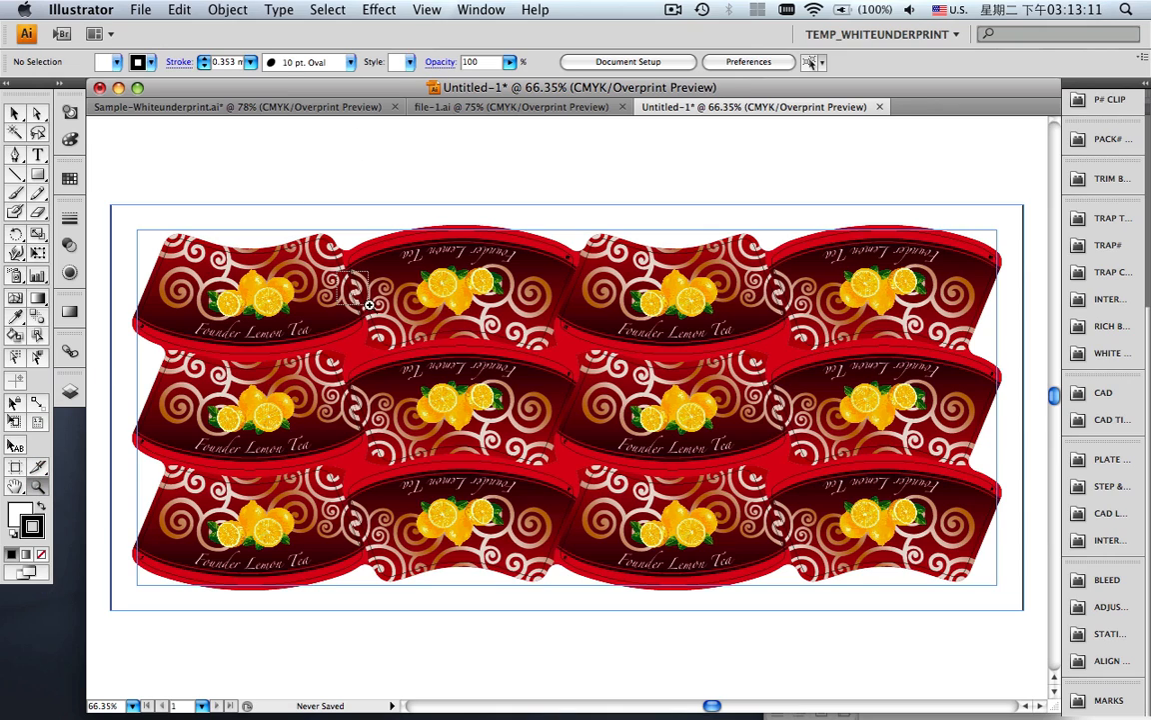
left_click_drag(337, 271, 374, 313)
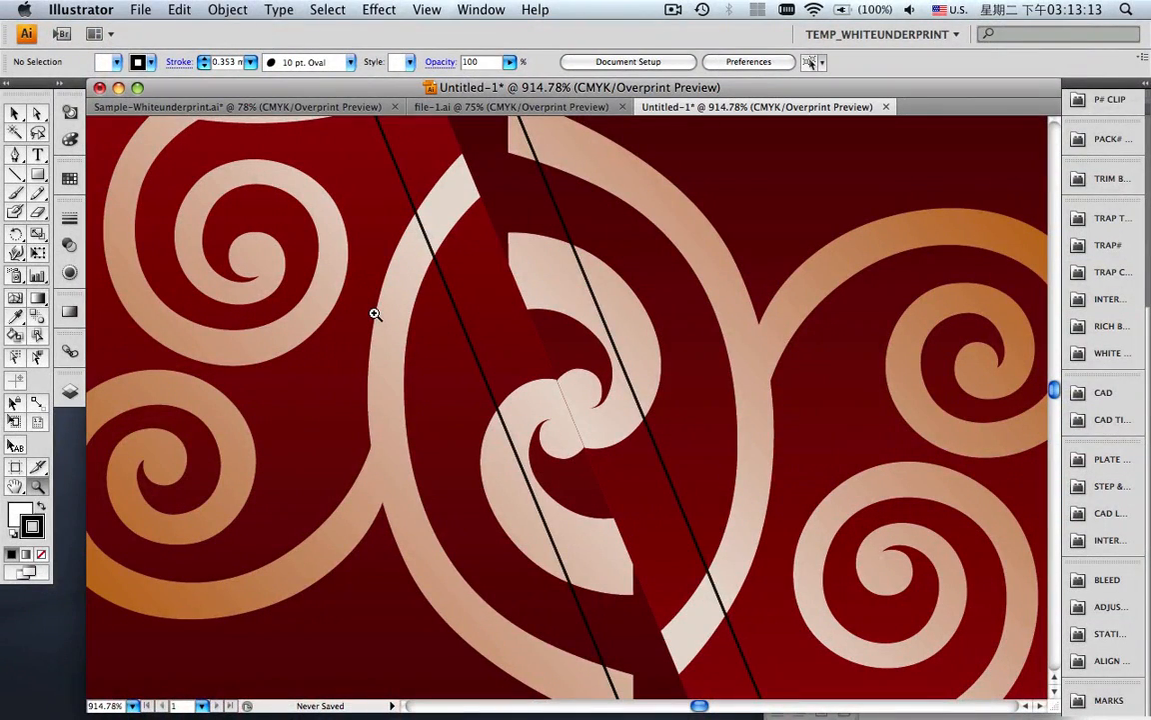
key("super+0")
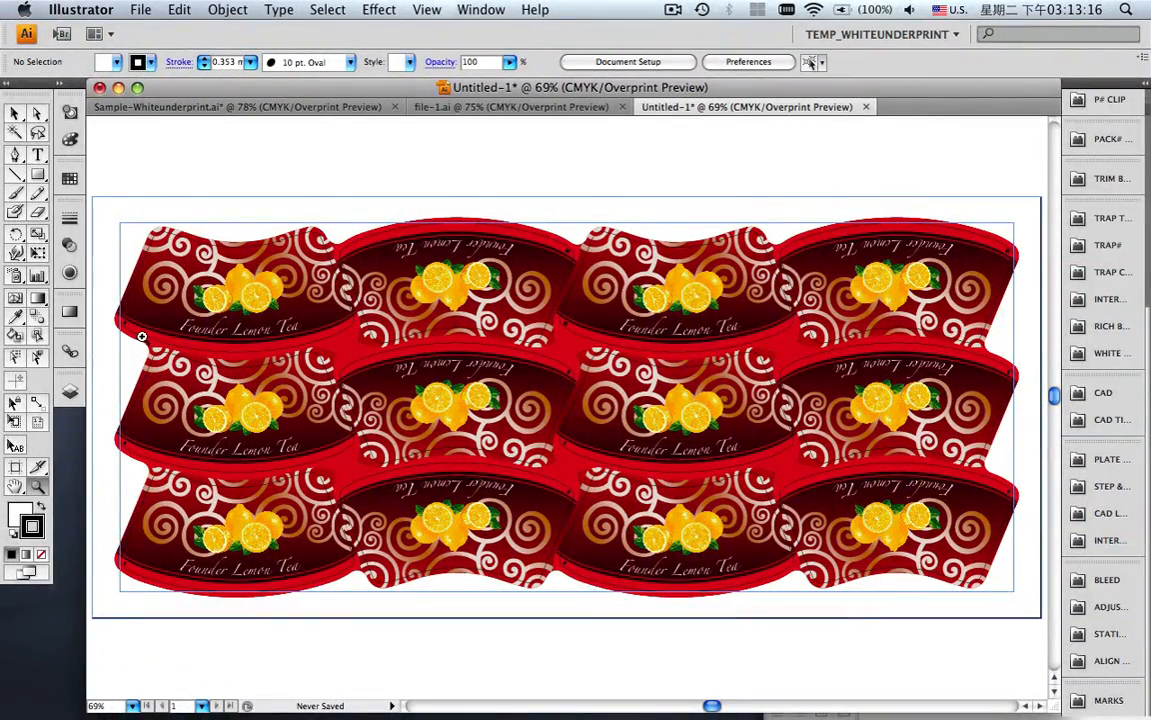
left_click_drag(124, 300, 170, 330)
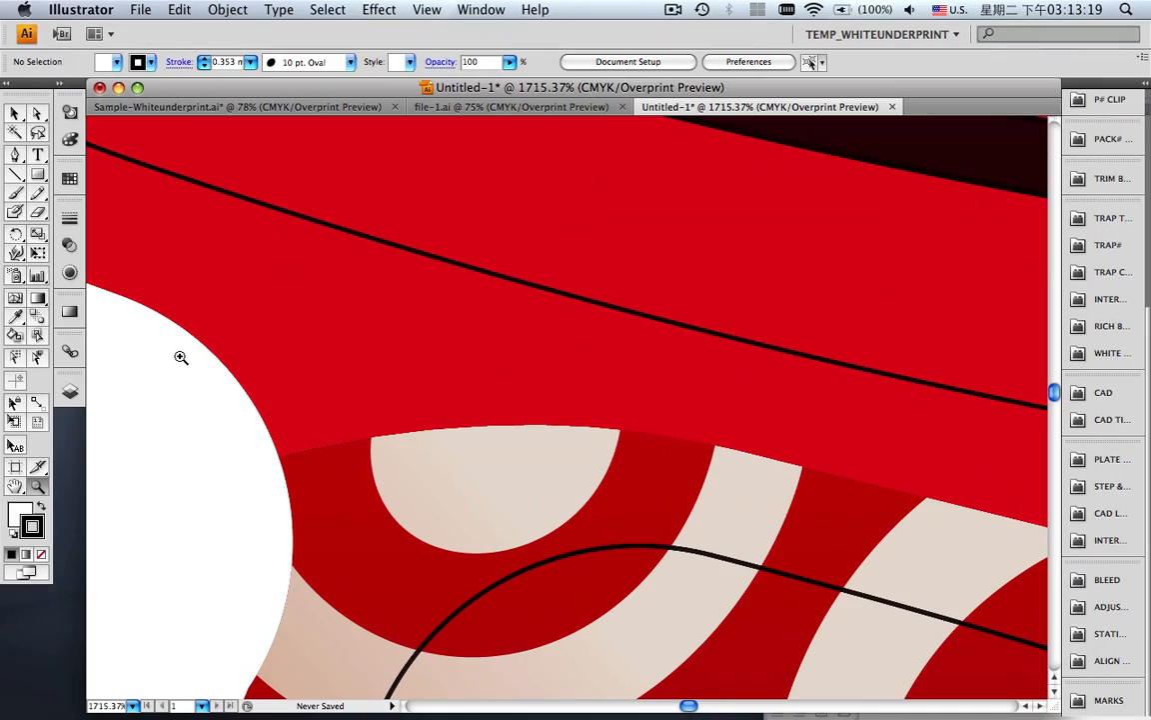
key("super+0")
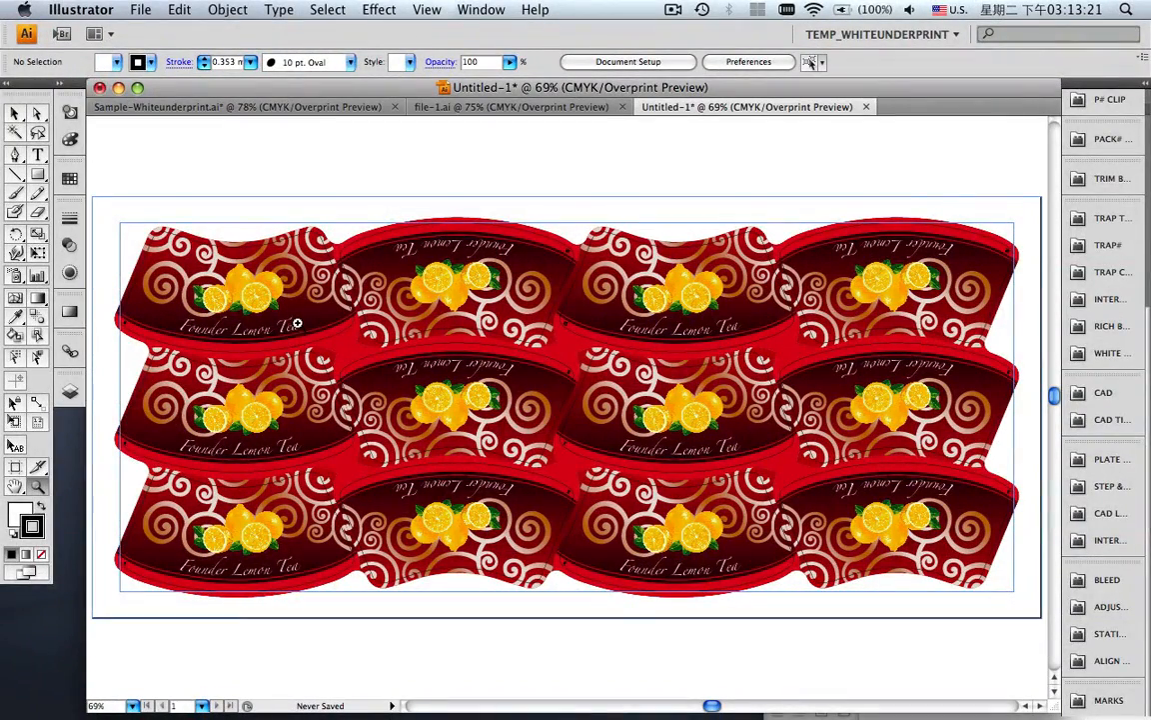
left_click_drag(297, 323, 381, 381)
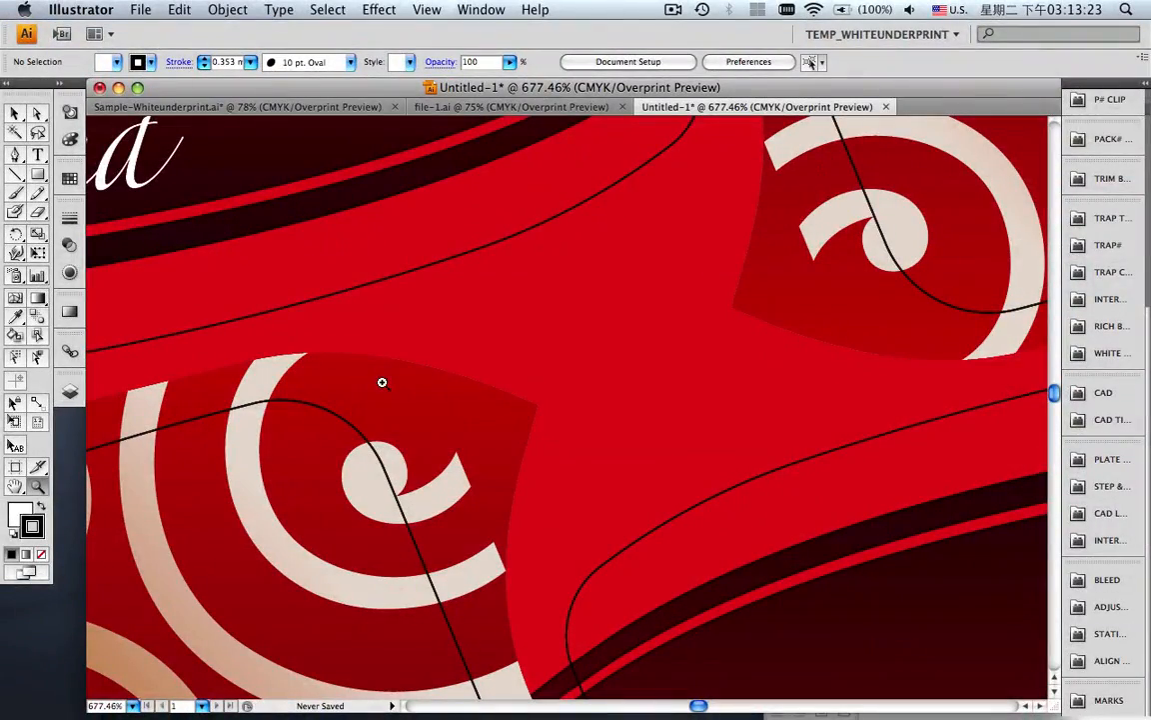
key("super+0")
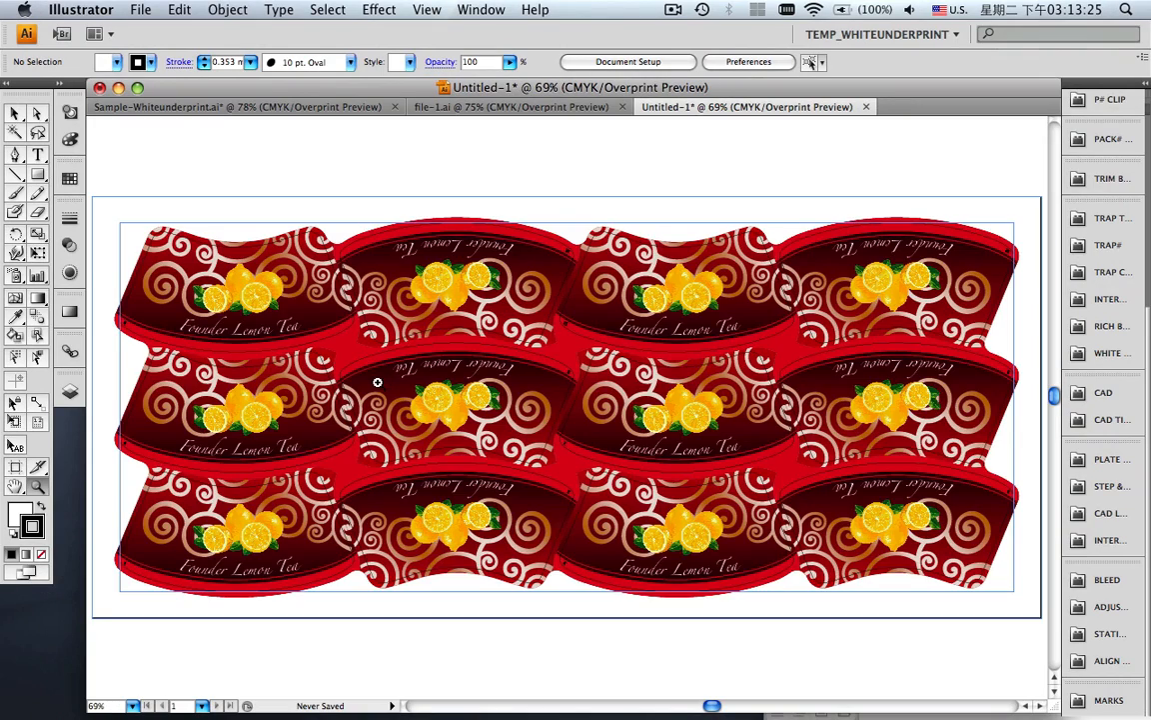
left_click_drag(408, 210, 496, 248)
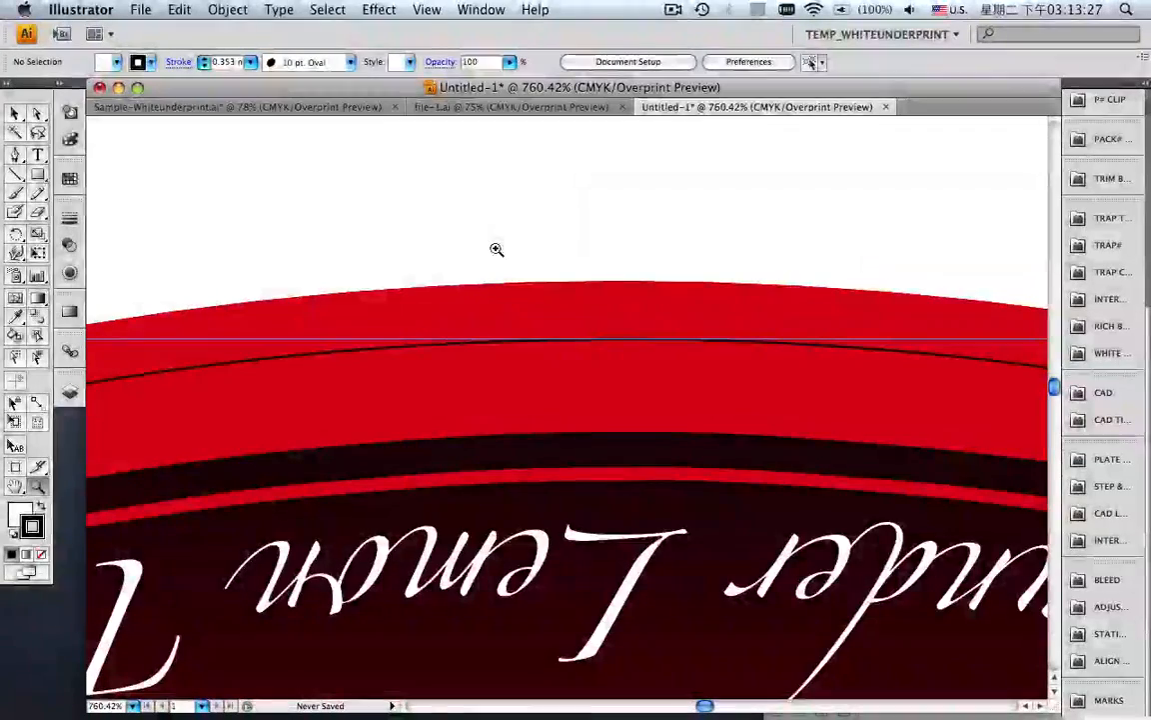
key("super+0")
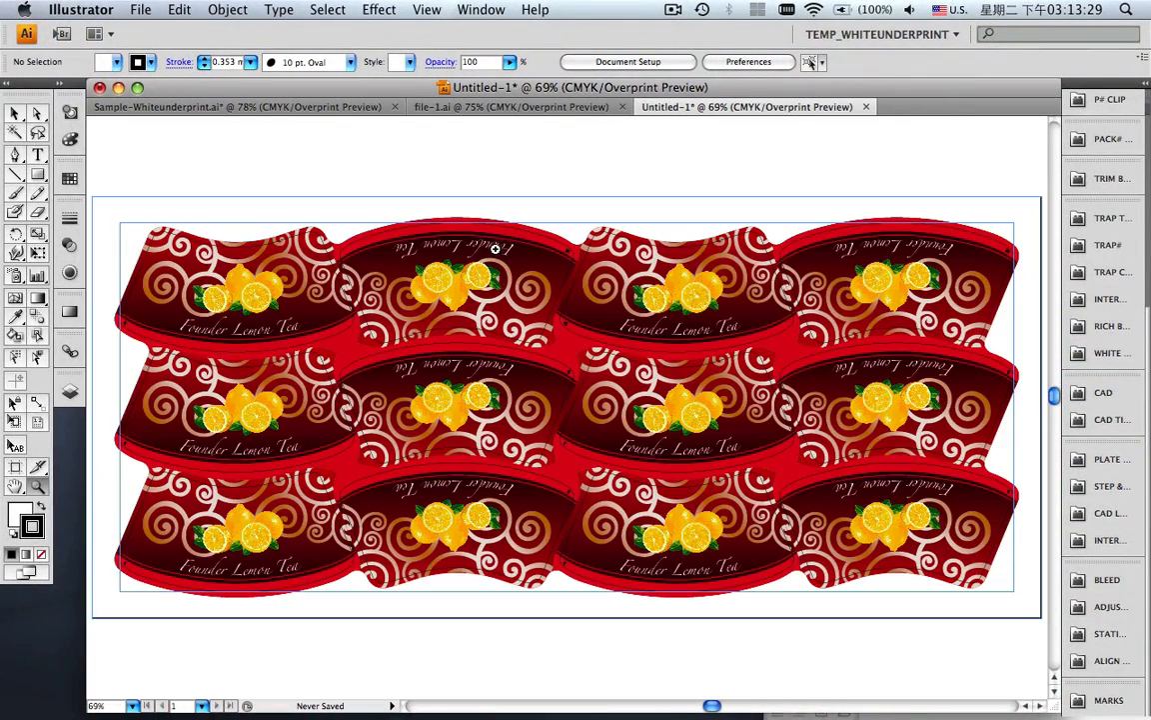
left_click_drag(100, 496, 134, 523)
key("super+0")
left_click_drag(502, 435, 528, 461)
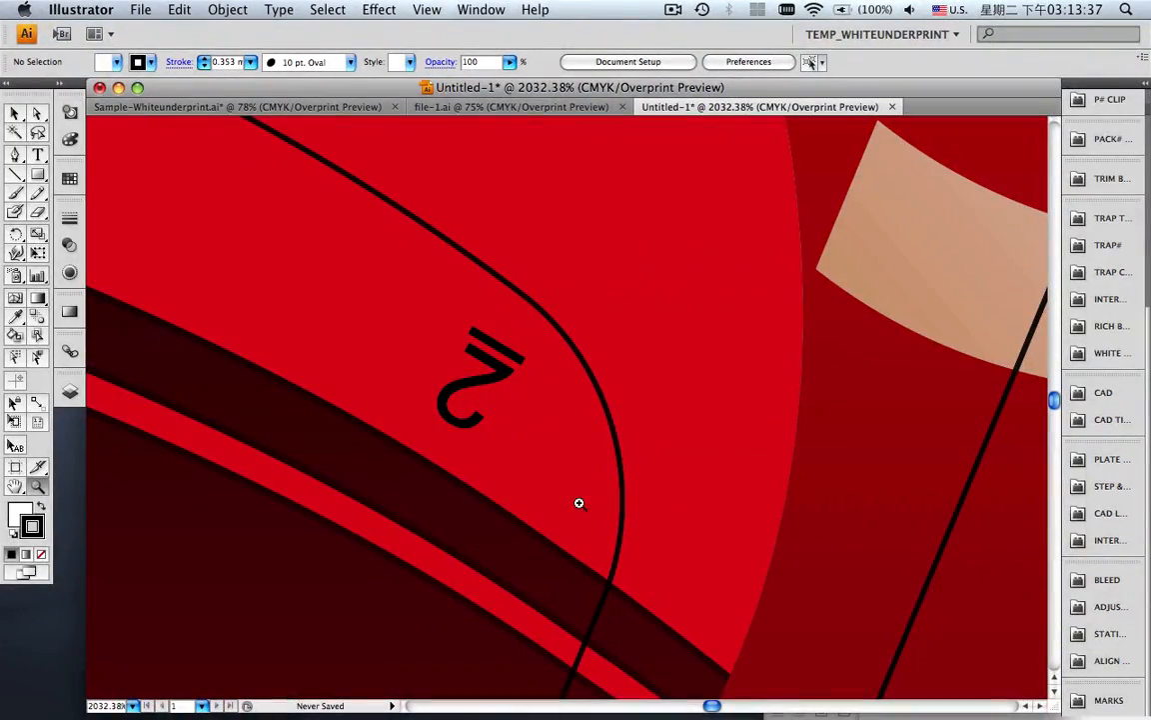
key("super+0")
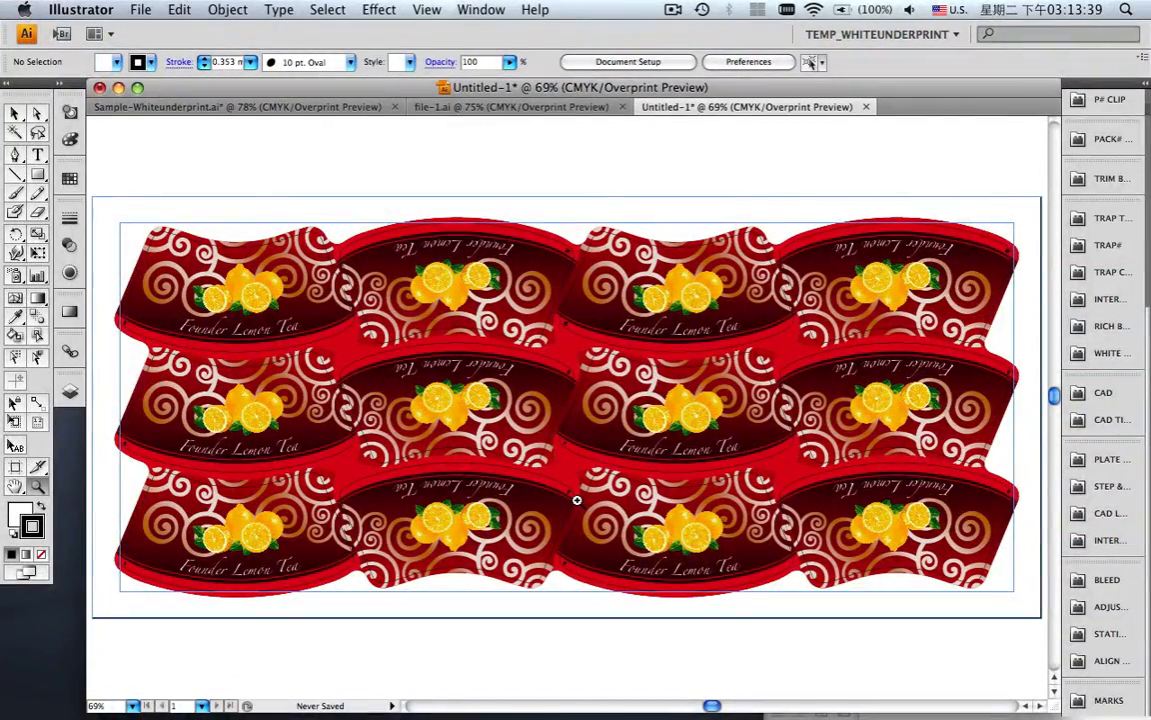
left_click(15, 113)
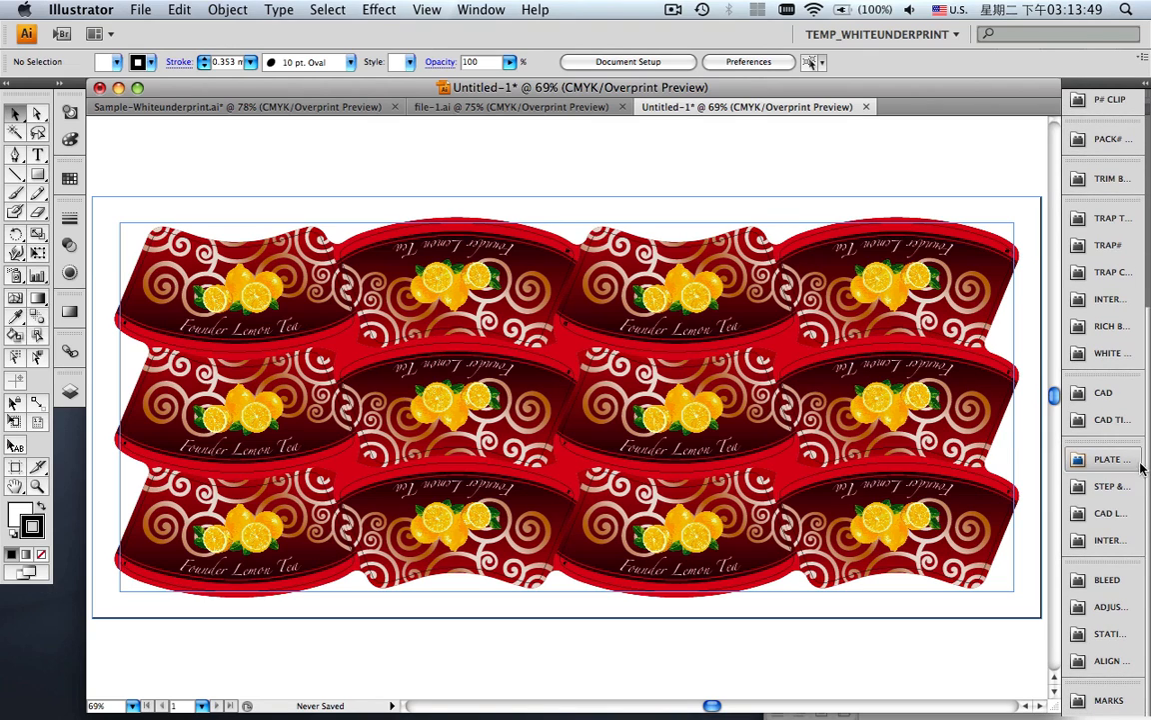
- Prefix the station numbers with A, numbering from the lower-left one-up, and check the number on that label
left_click(1119, 634)
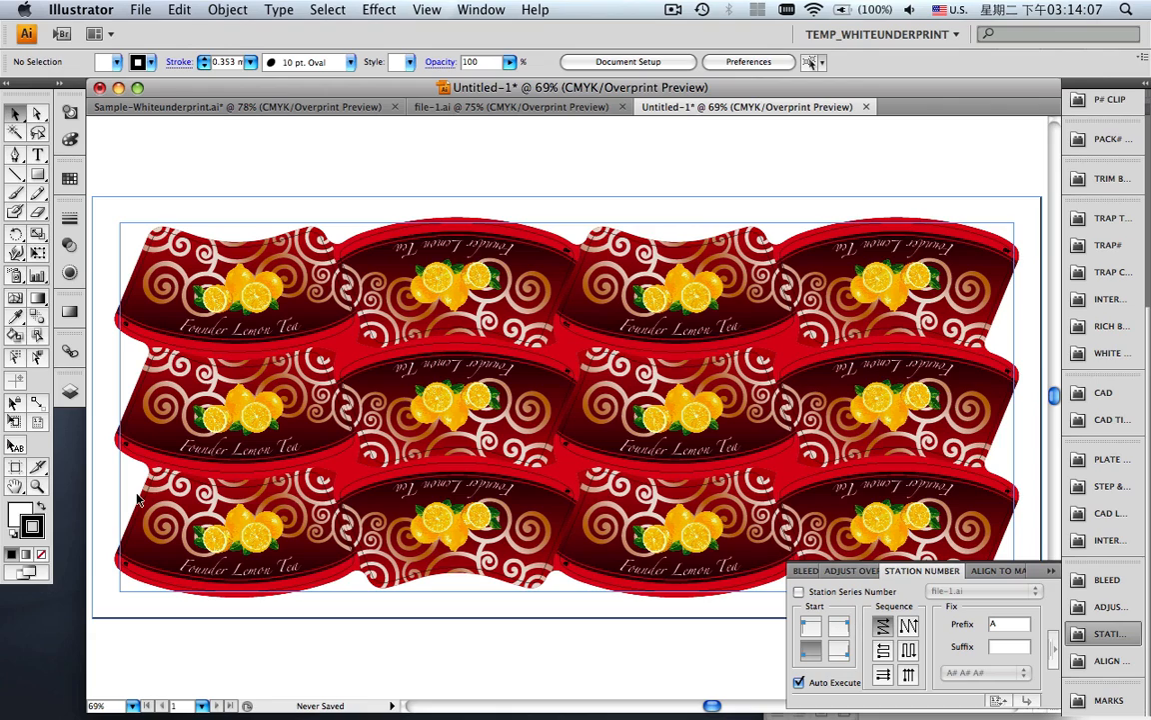
left_click(37, 485)
left_click_drag(121, 547, 193, 594)
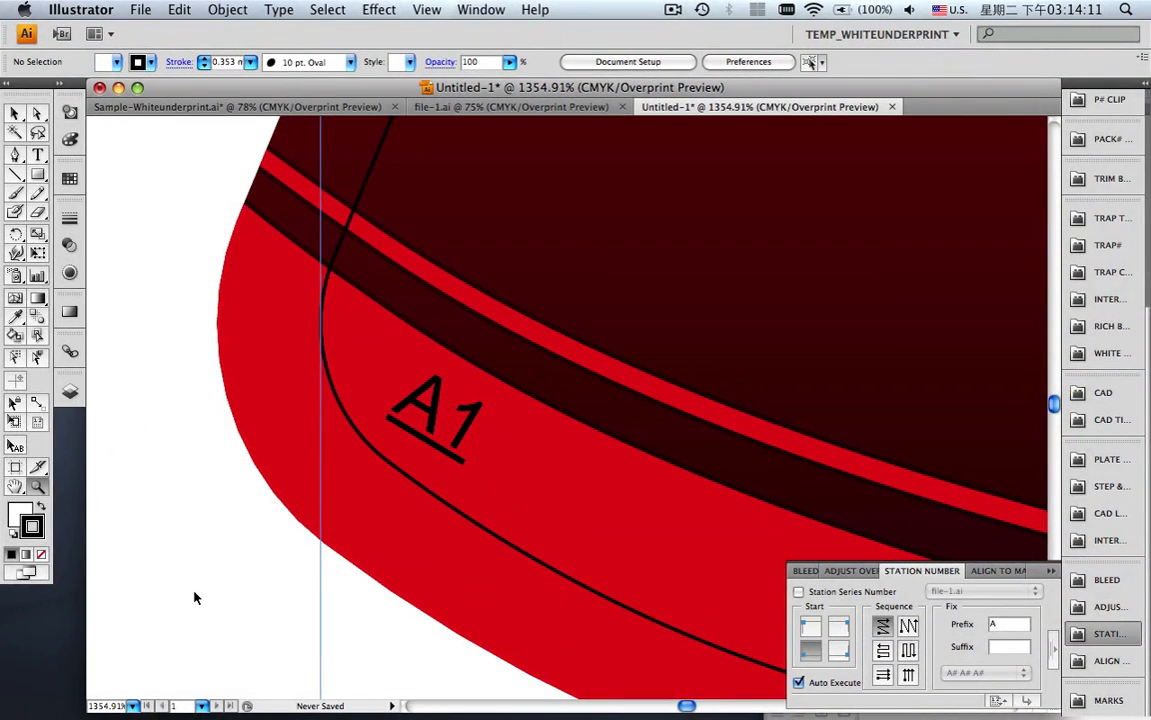
key("super+0")
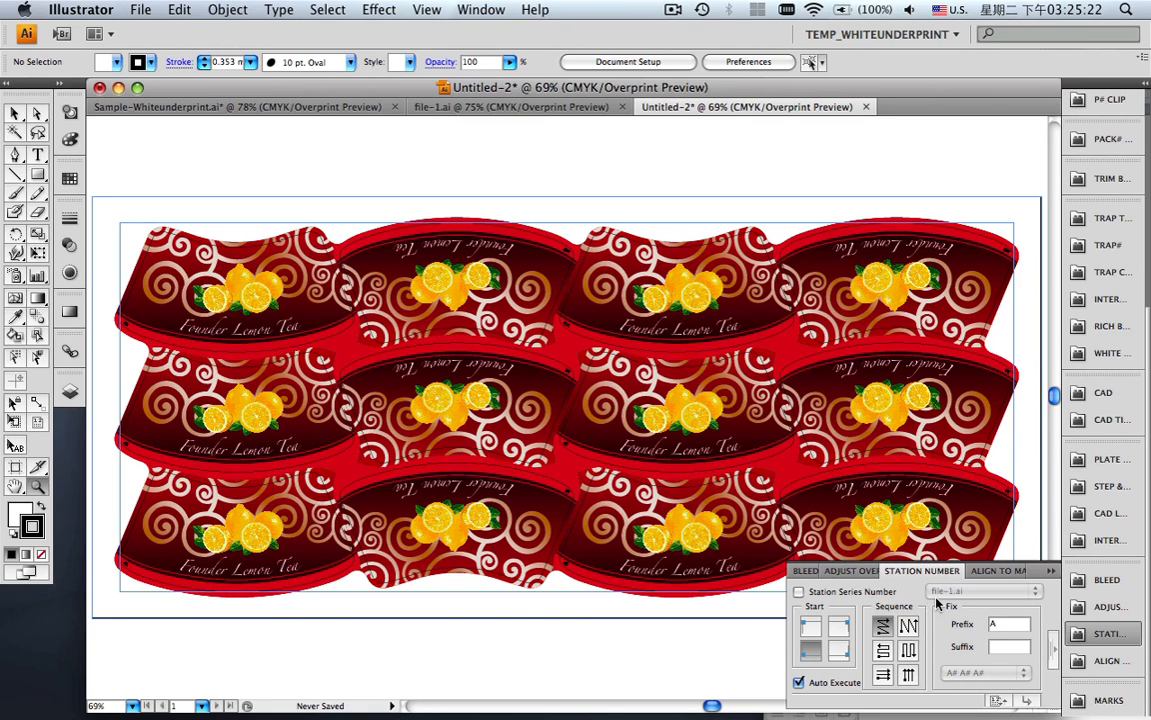
left_click(1052, 571)
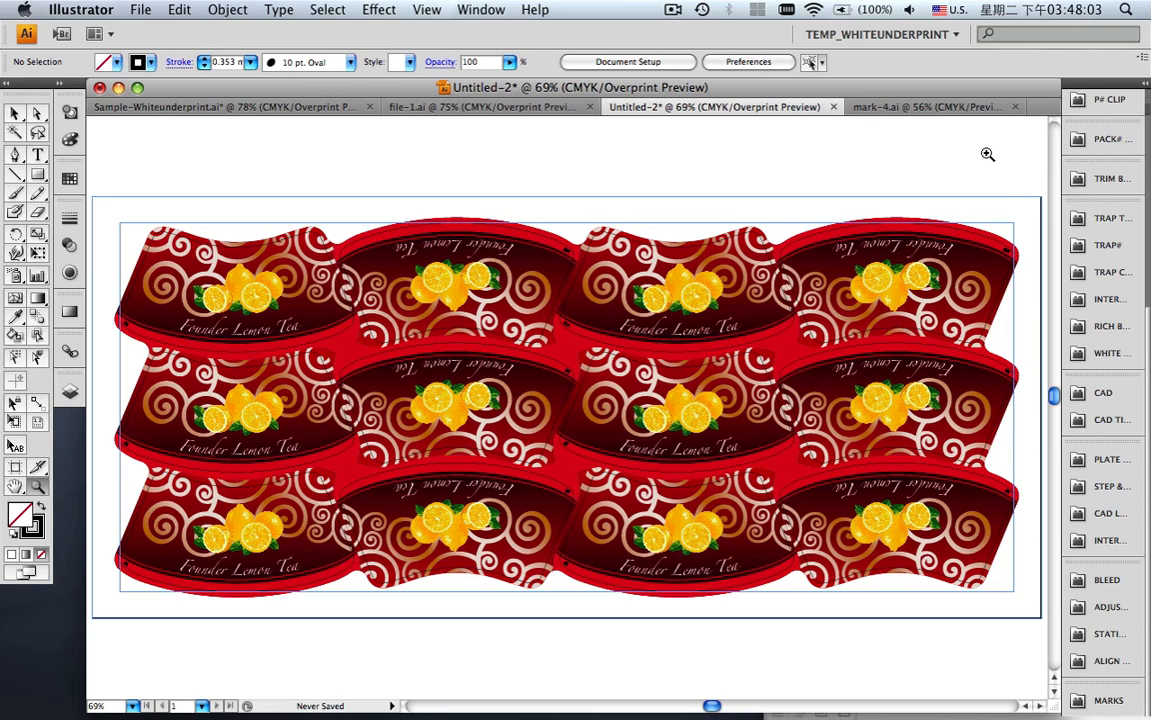
- Examine the available mark types for the plate layout, from Center Mark through Trim Mark
left_click(1090, 700)
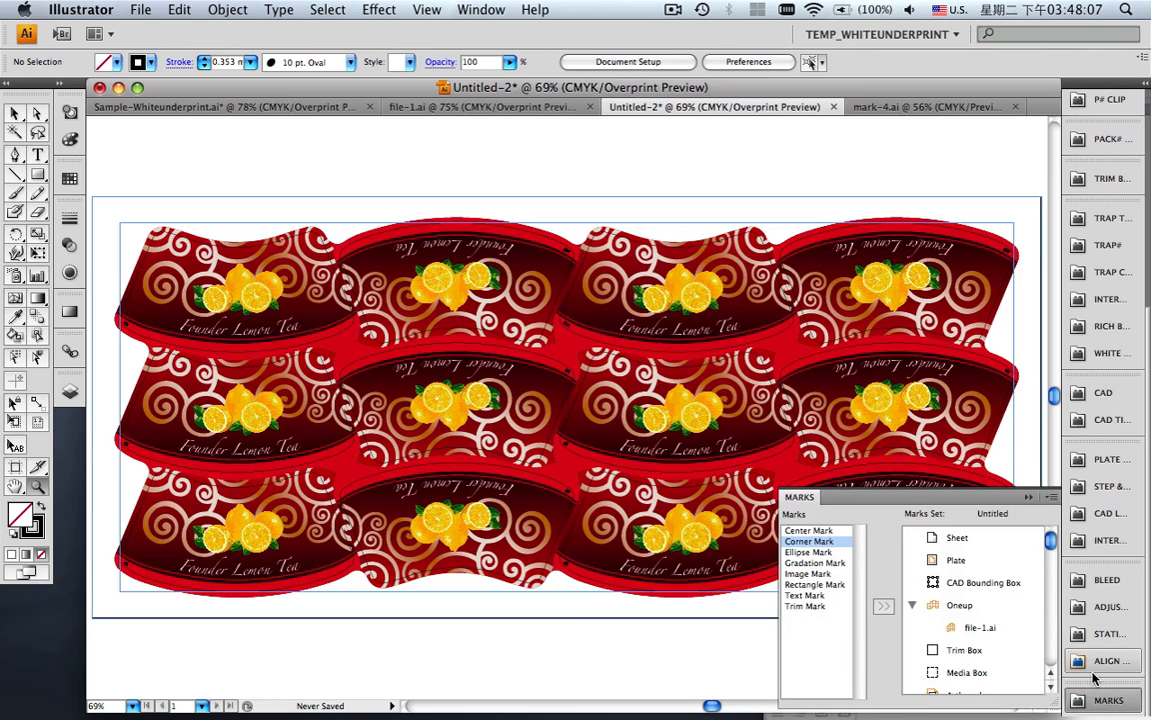
left_click(828, 531)
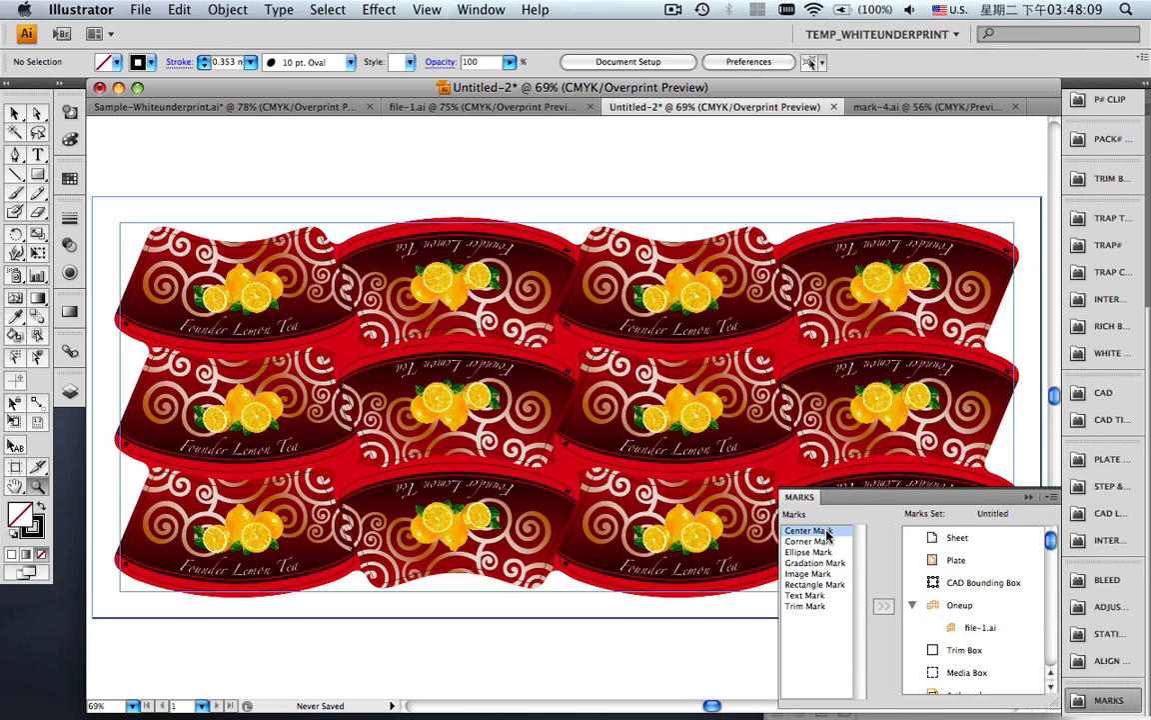
left_click(815, 542)
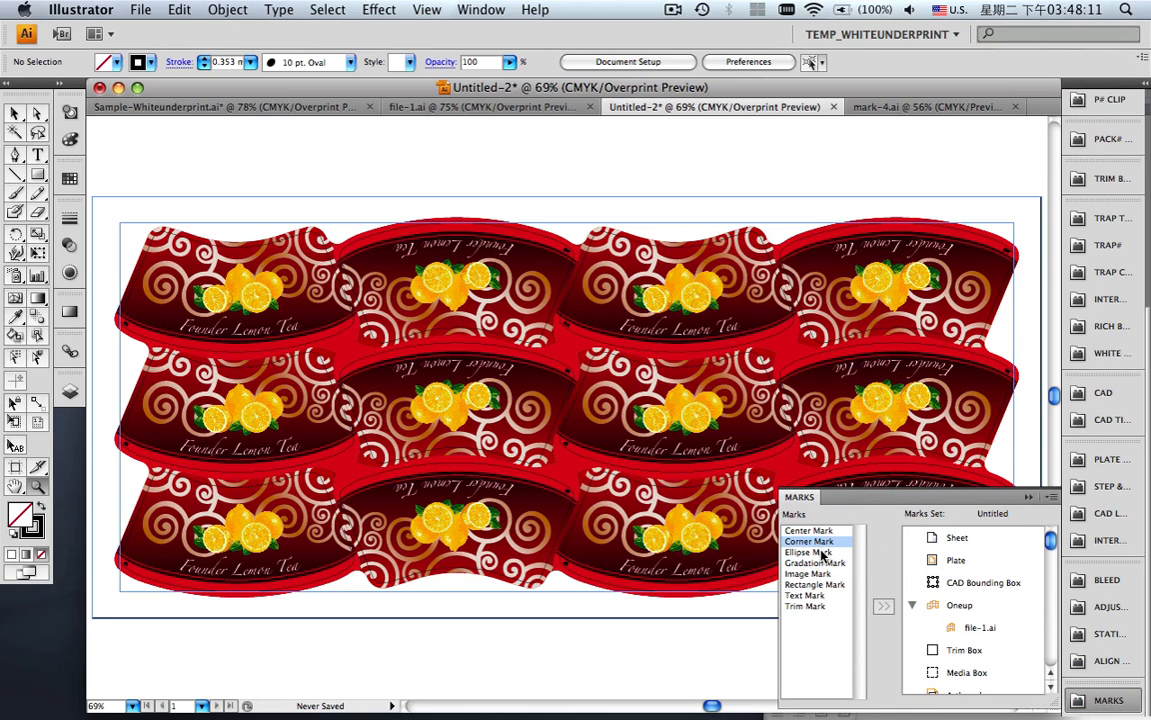
left_click(815, 552)
left_click(829, 563)
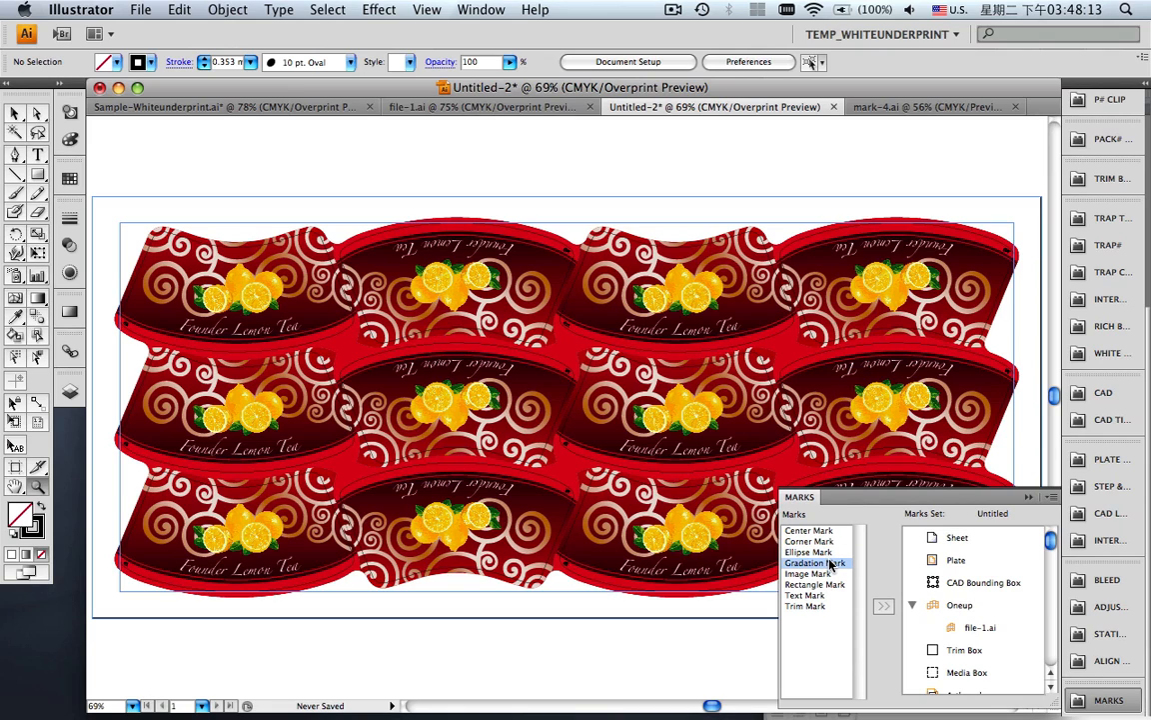
left_click(828, 575)
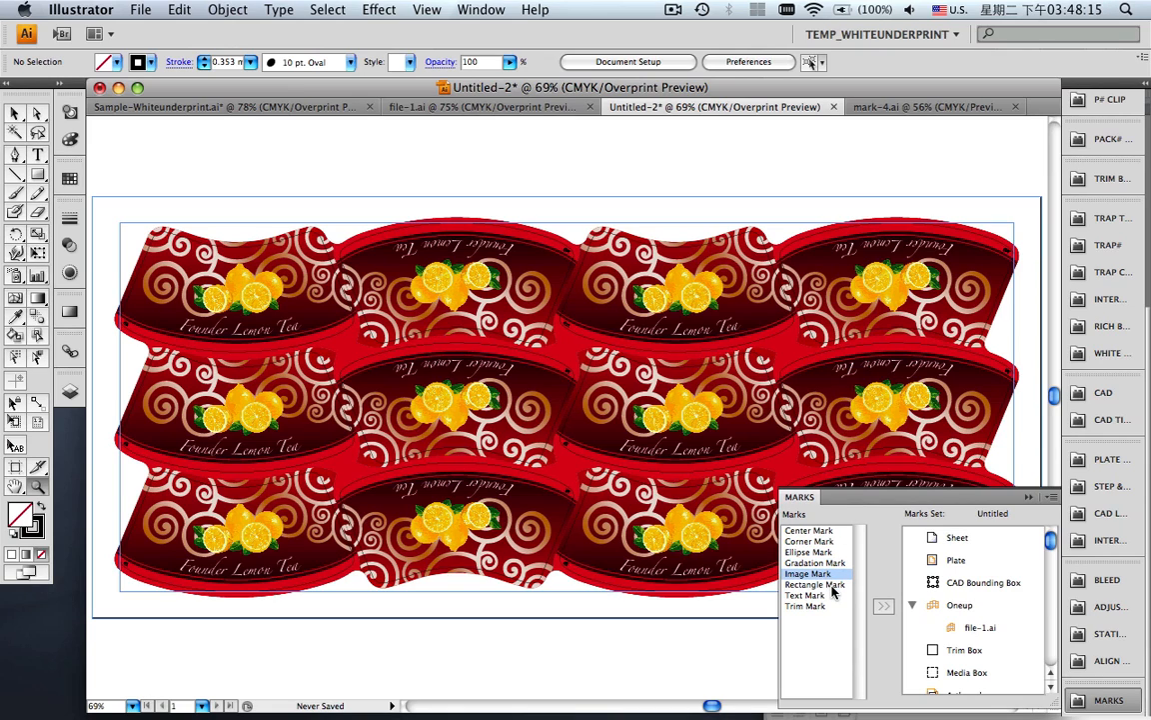
left_click(825, 585)
left_click(821, 596)
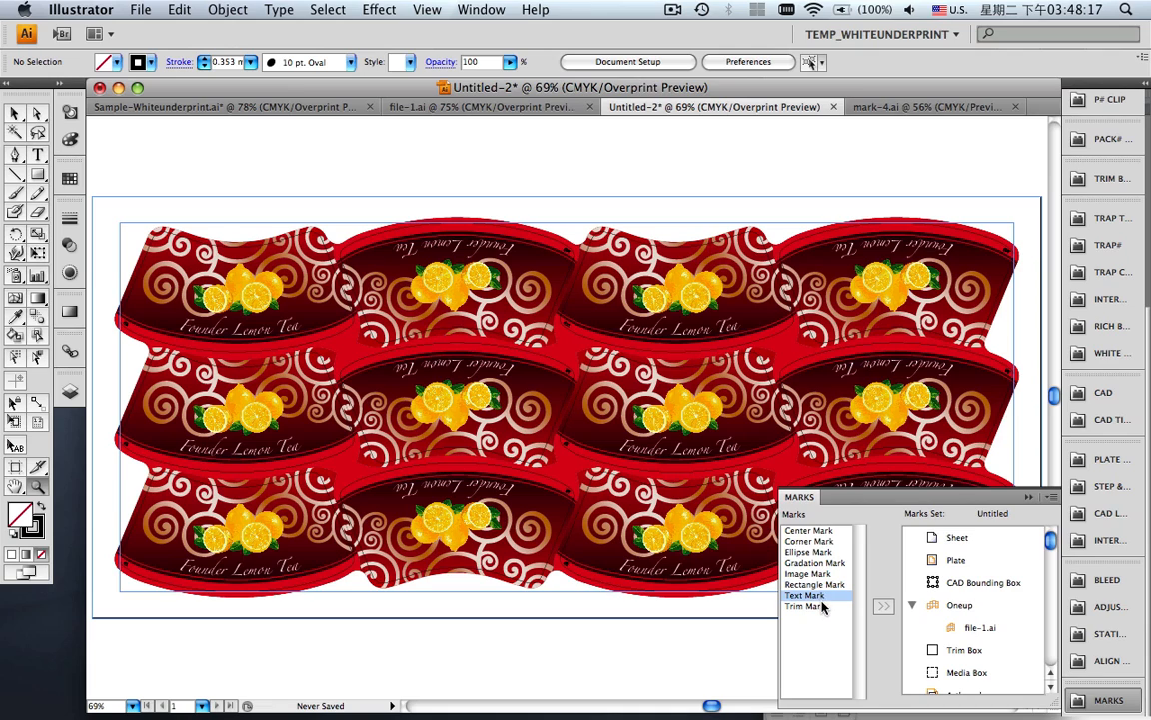
left_click(815, 607)
- Examine the objects that marks can be attached to, from Sheet and Plate through Trim Box, Media Box and Artboard
left_click(958, 537)
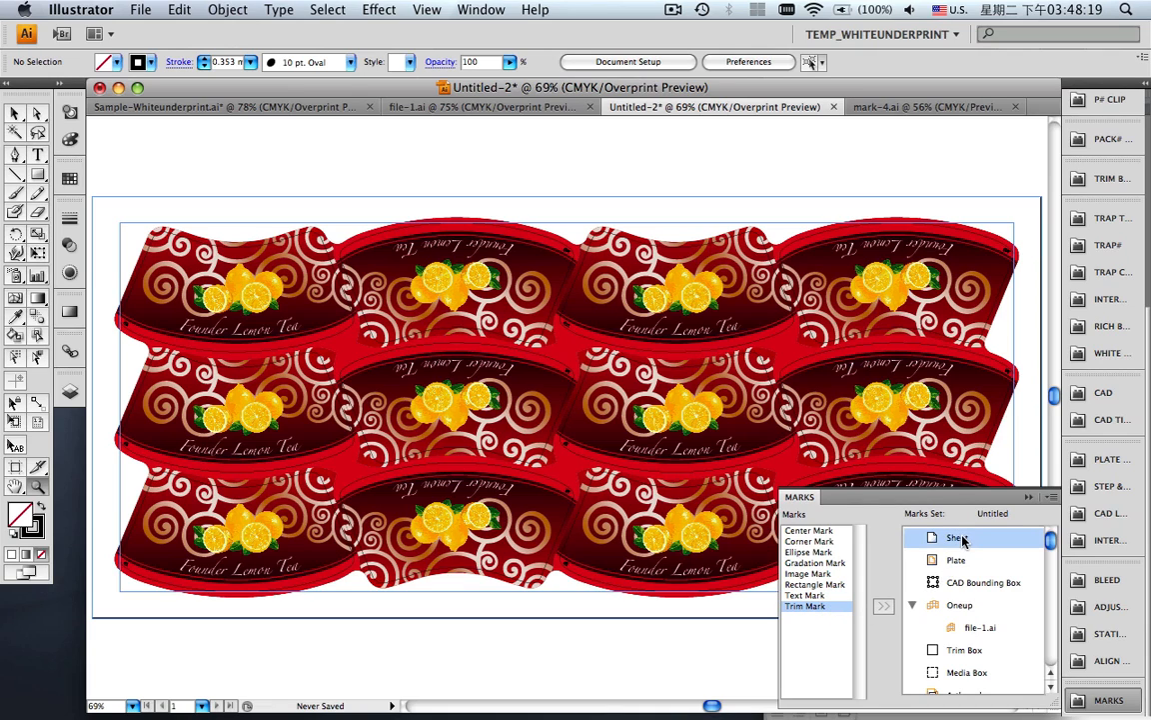
left_click(964, 561)
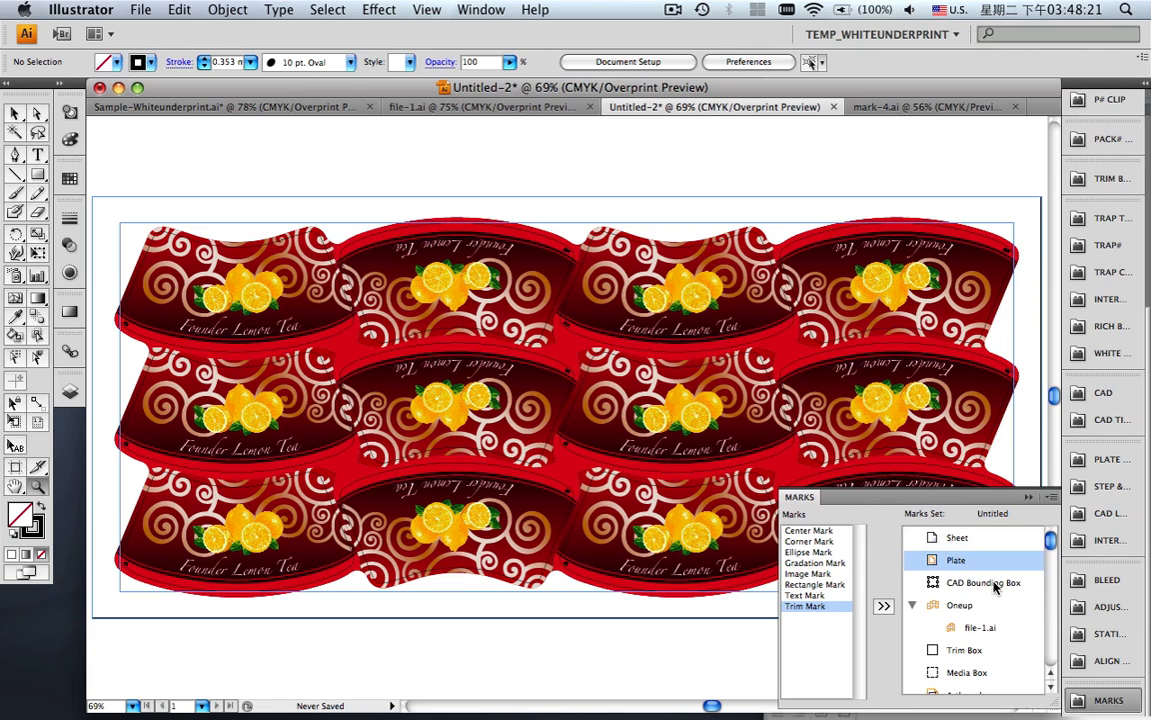
left_click(994, 584)
left_click(975, 608)
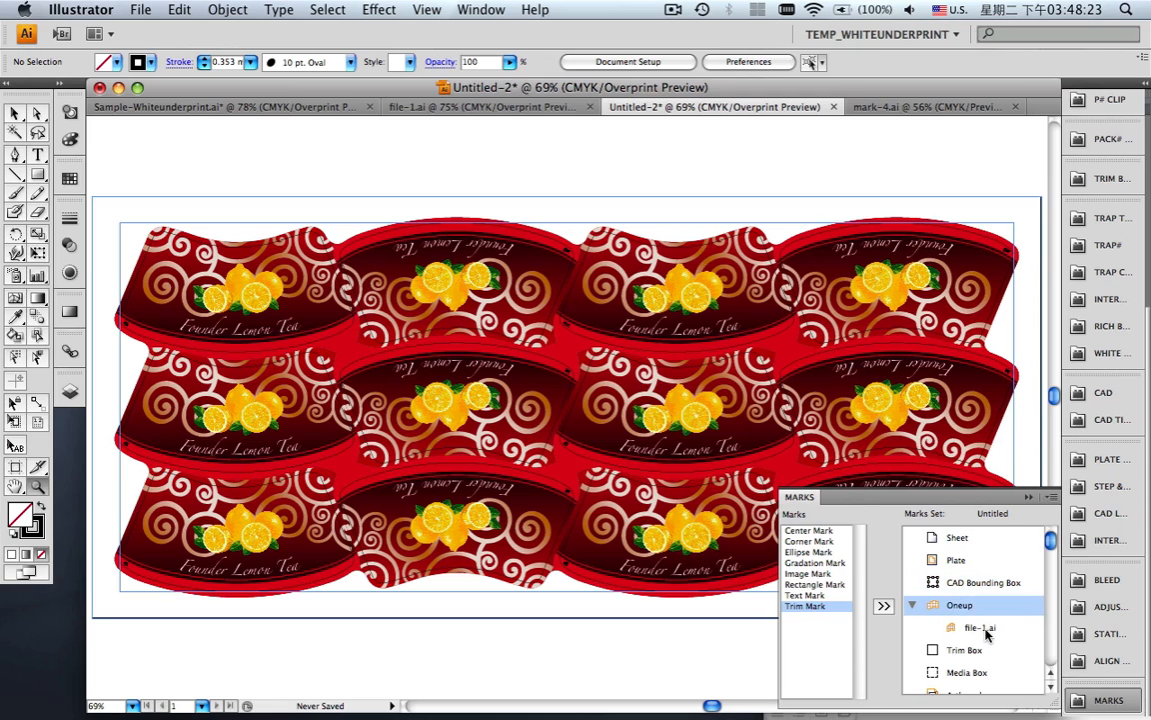
left_click(984, 626)
left_click(977, 649)
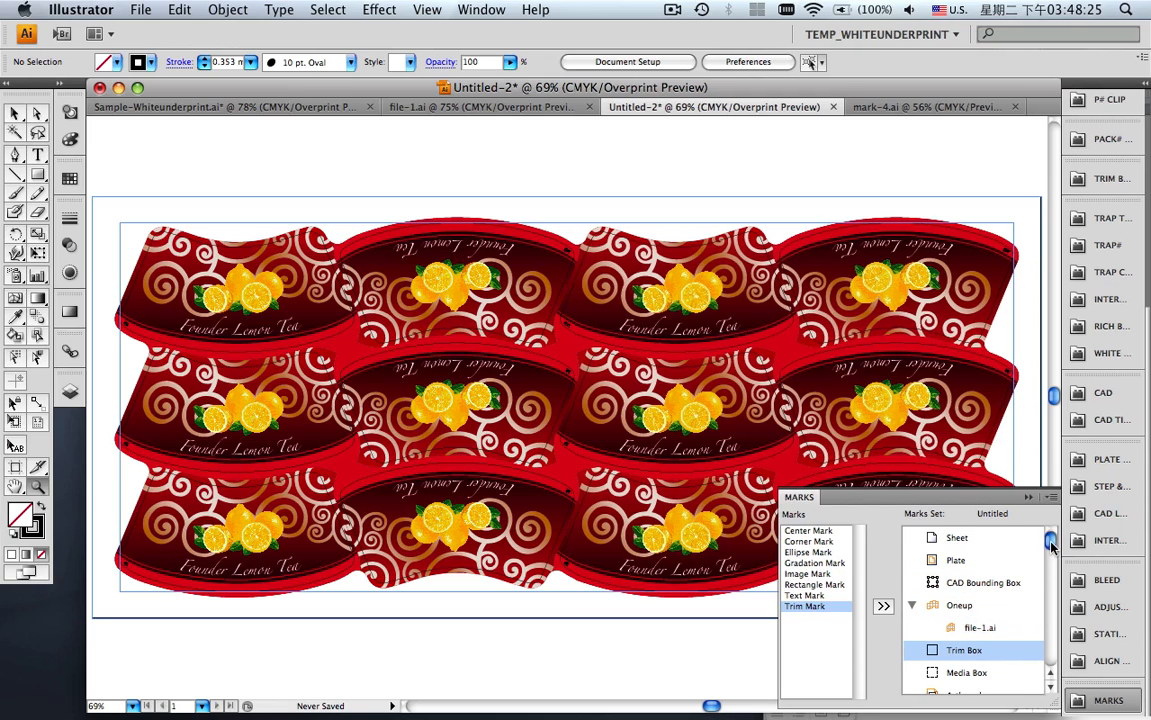
scroll(999, 650, "down", 1)
left_click(990, 662)
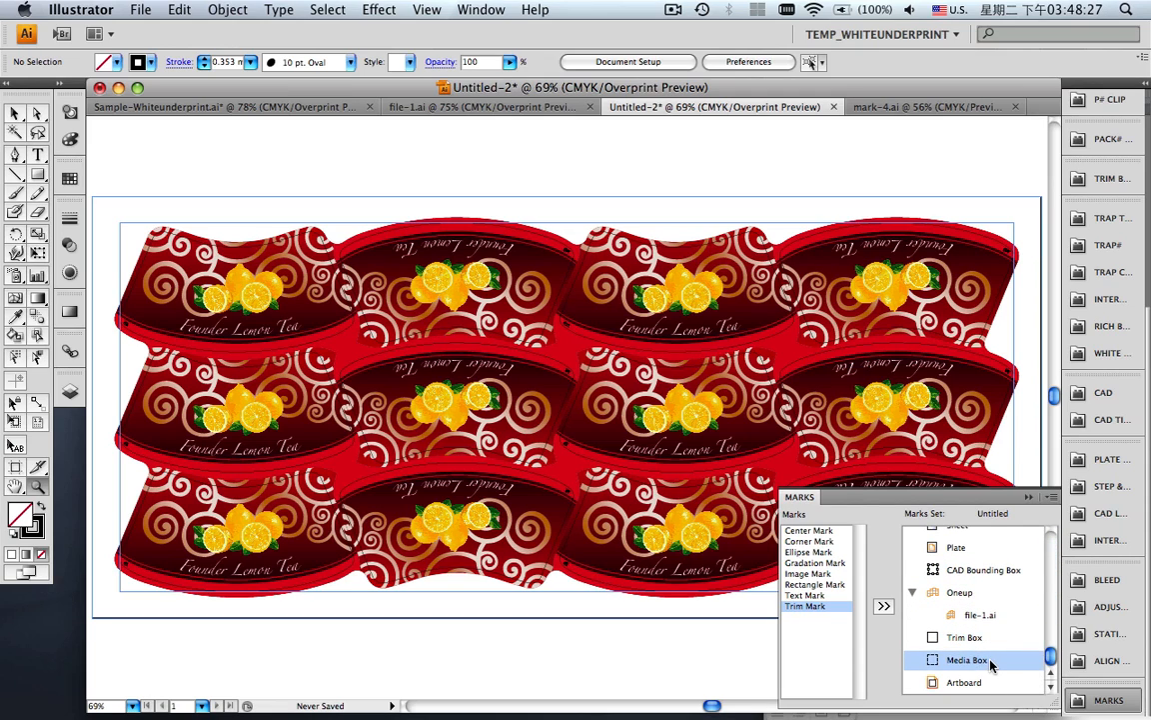
left_click(990, 683)
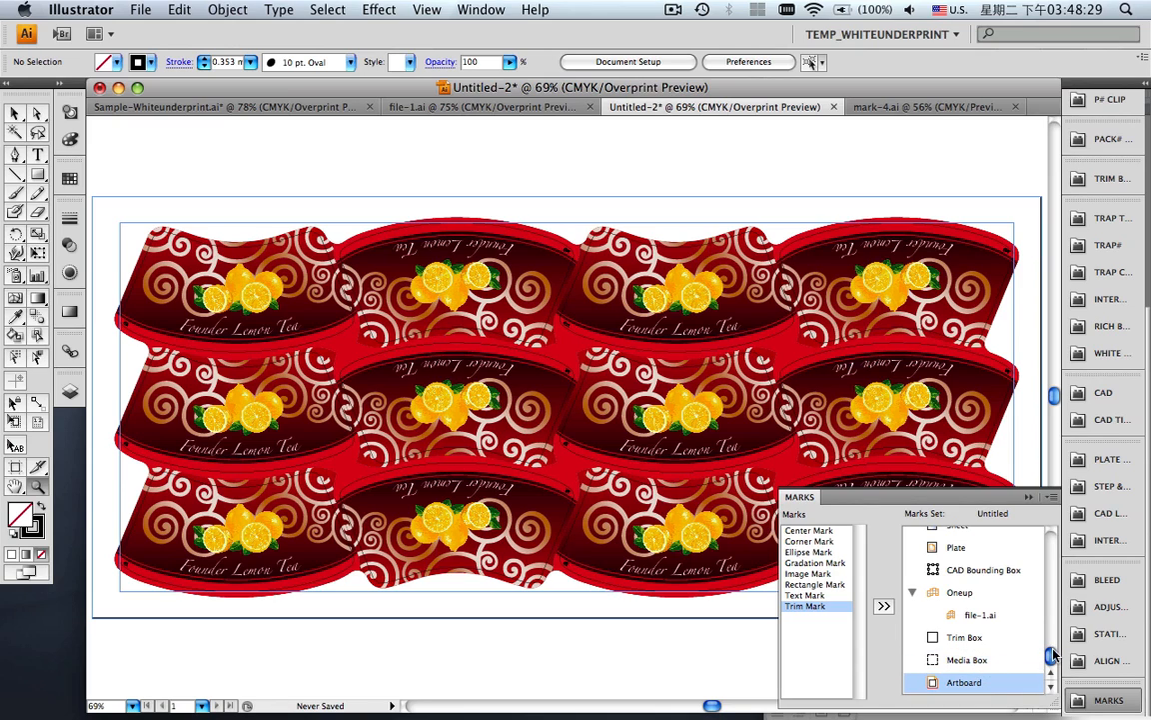
scroll(950, 540, "up", 1)
left_click(965, 540)
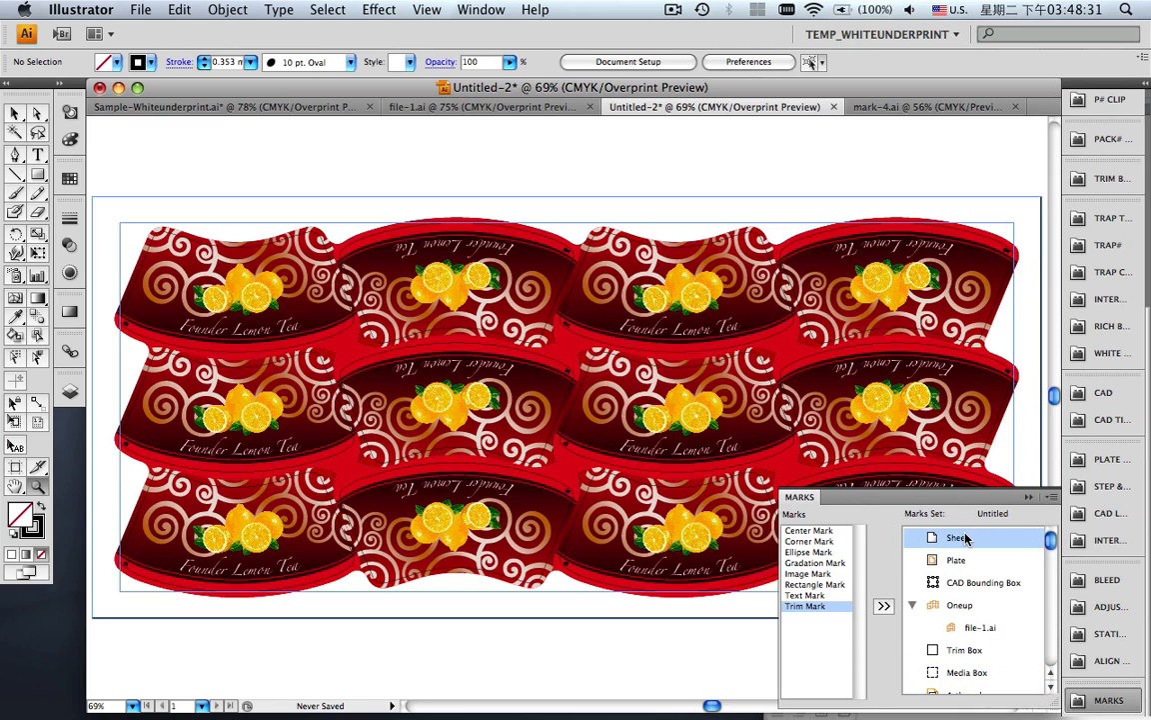
- Open the saved marks set mark.fms from the Sample folder to add its printing marks to the layout
left_click(1052, 497)
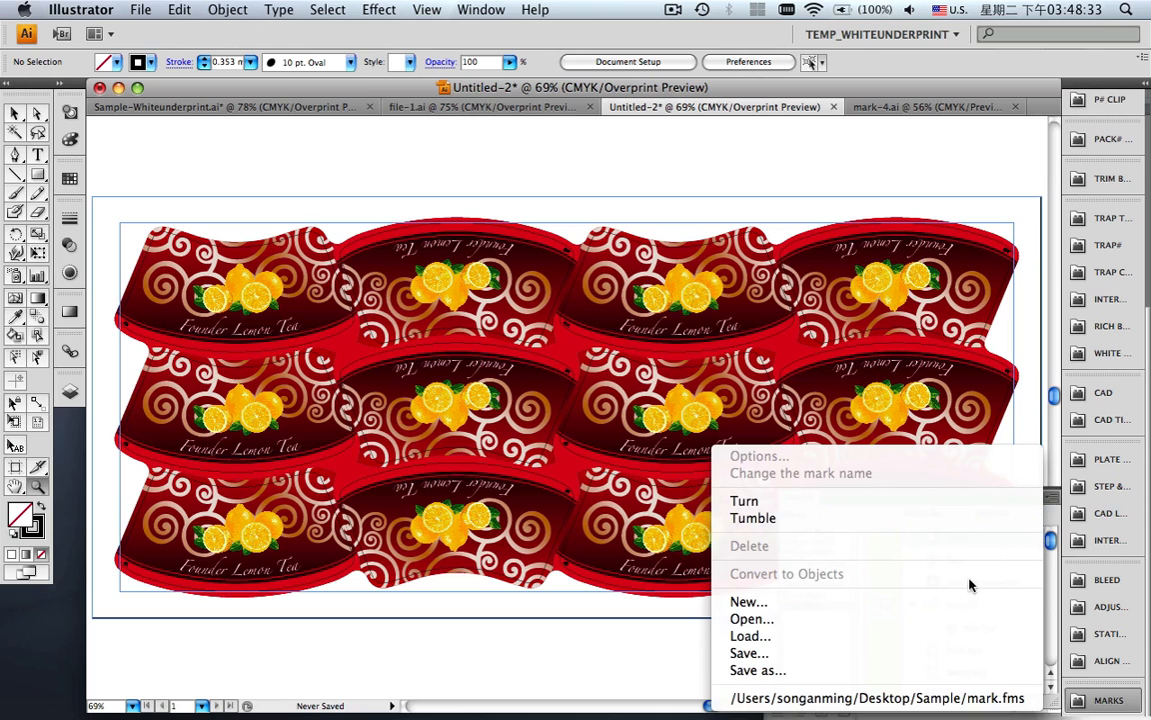
left_click(969, 618)
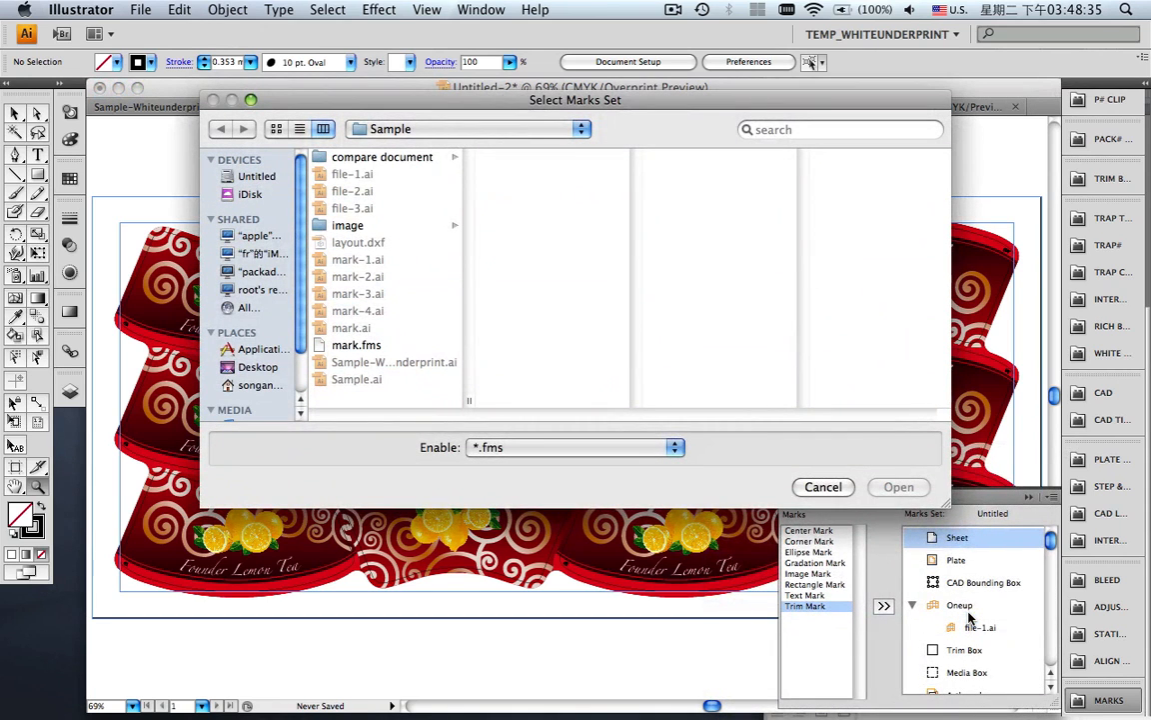
left_click(356, 345)
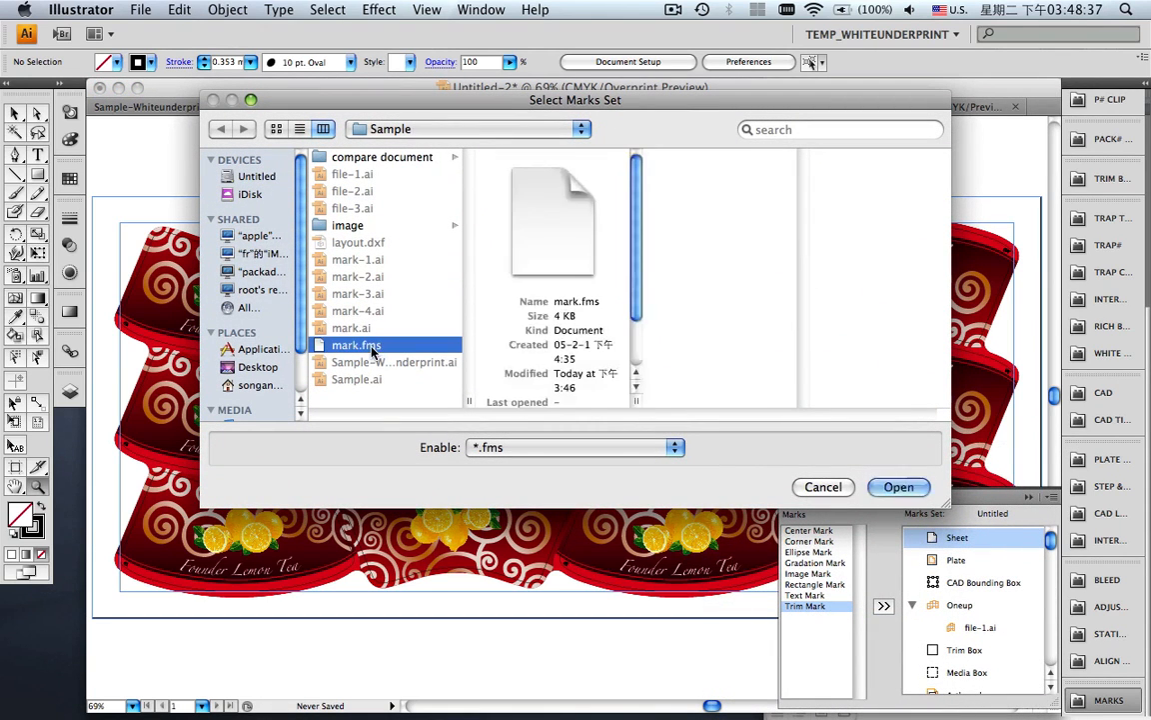
left_click(896, 484)
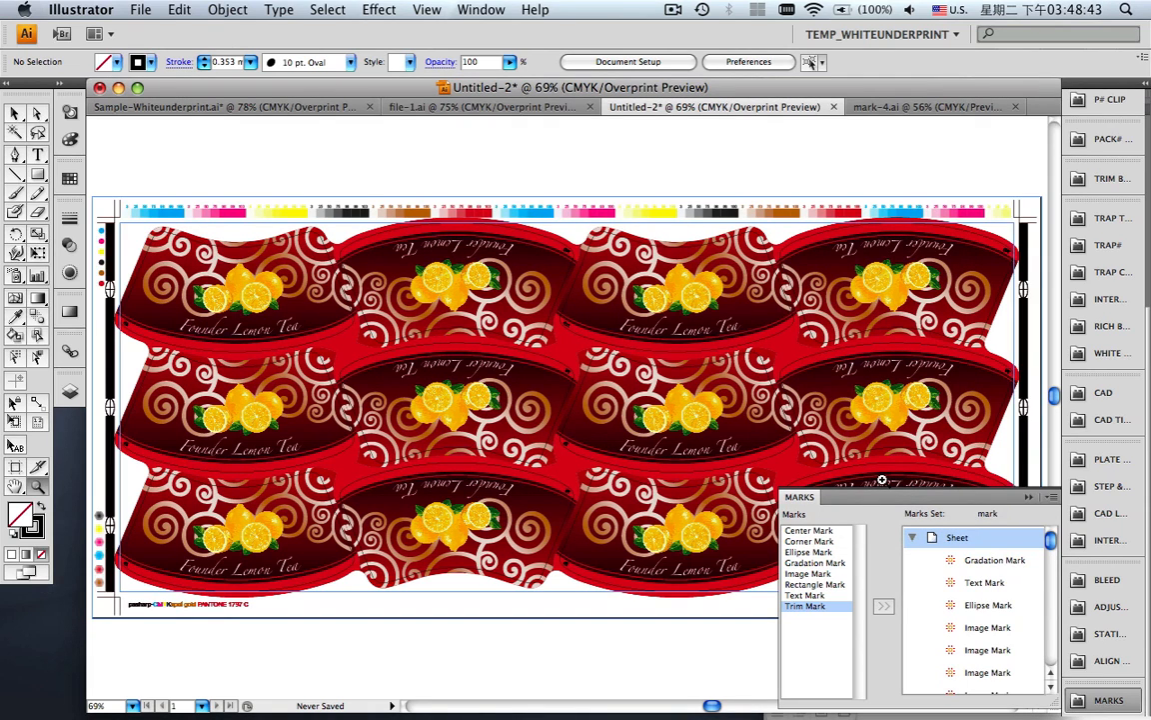
left_click(1025, 499)
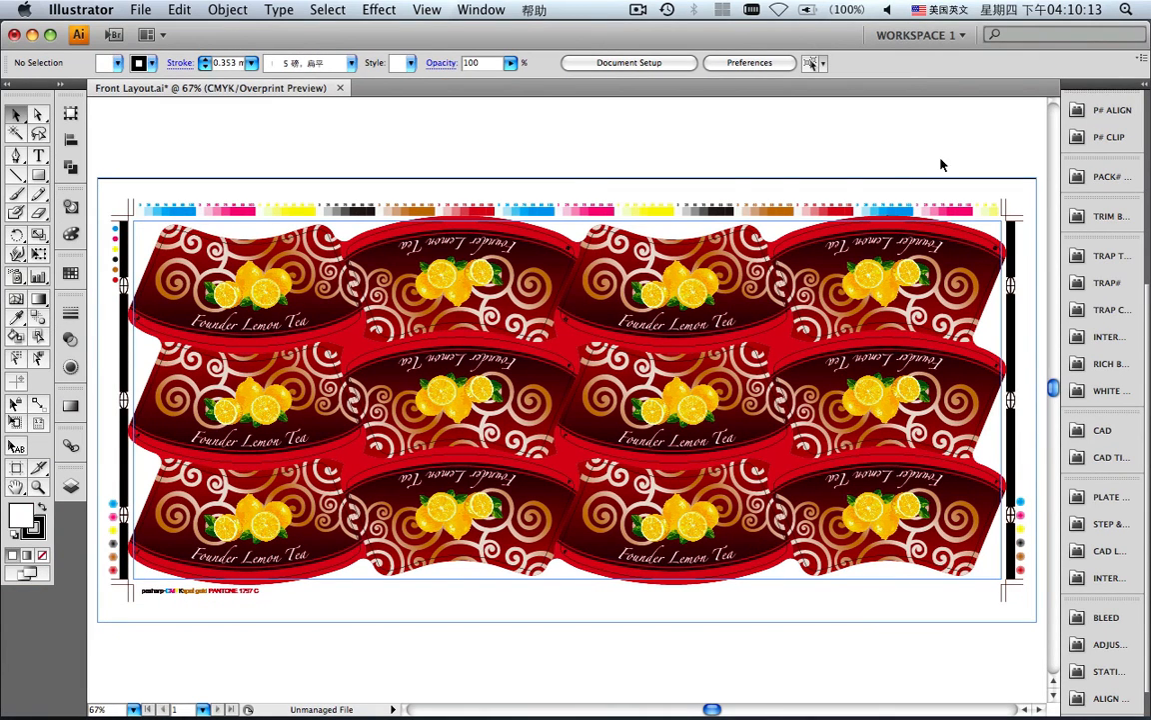
- Reverse the nested CAD layout of Front Layout.ai relative to the sheet using Reverse with Sheet
left_click(484, 10)
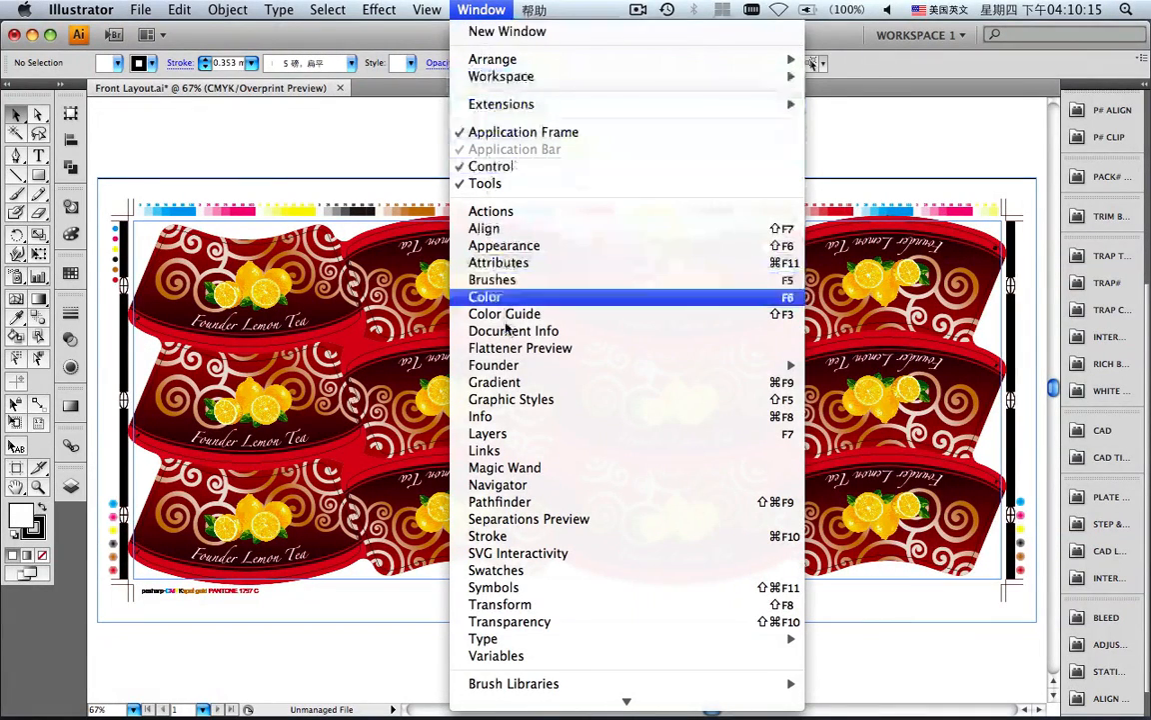
mouse_move(599, 366)
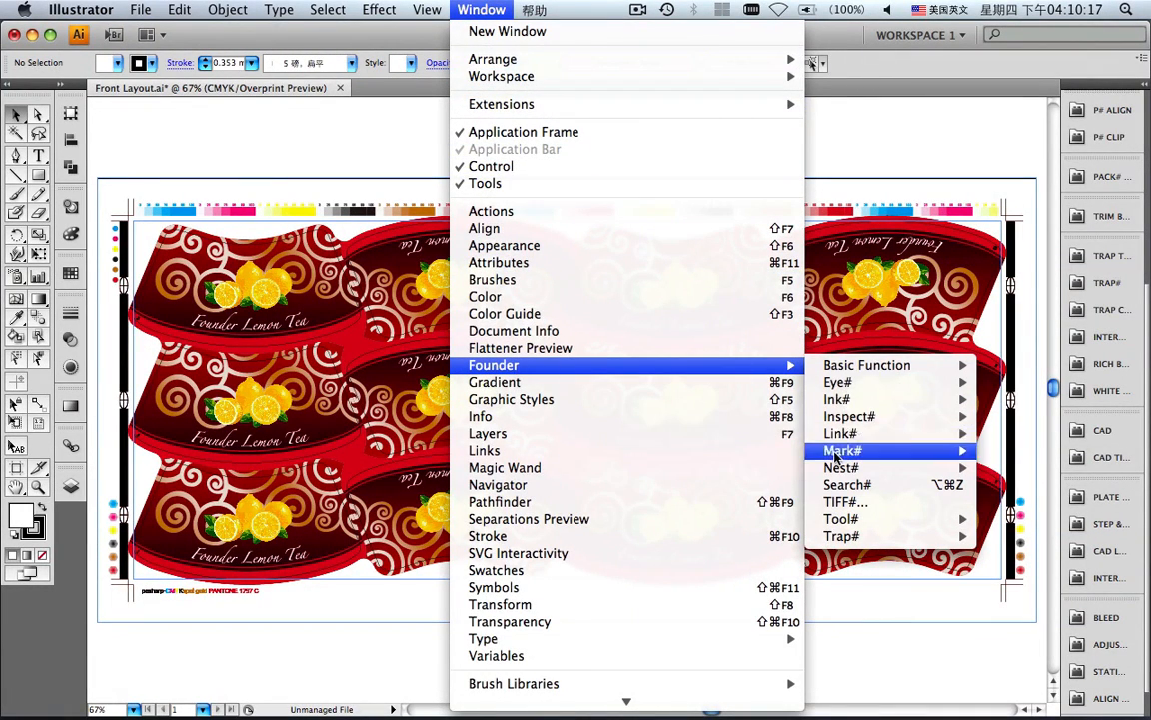
mouse_move(841, 467)
mouse_move(702, 580)
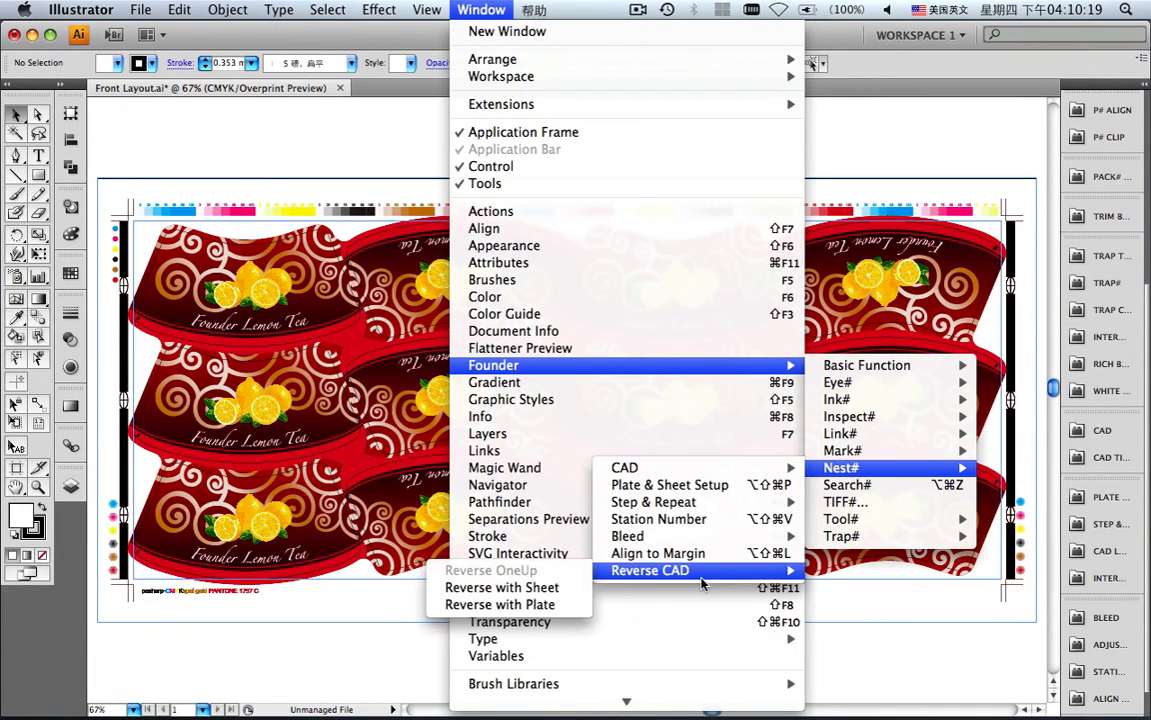
left_click(560, 587)
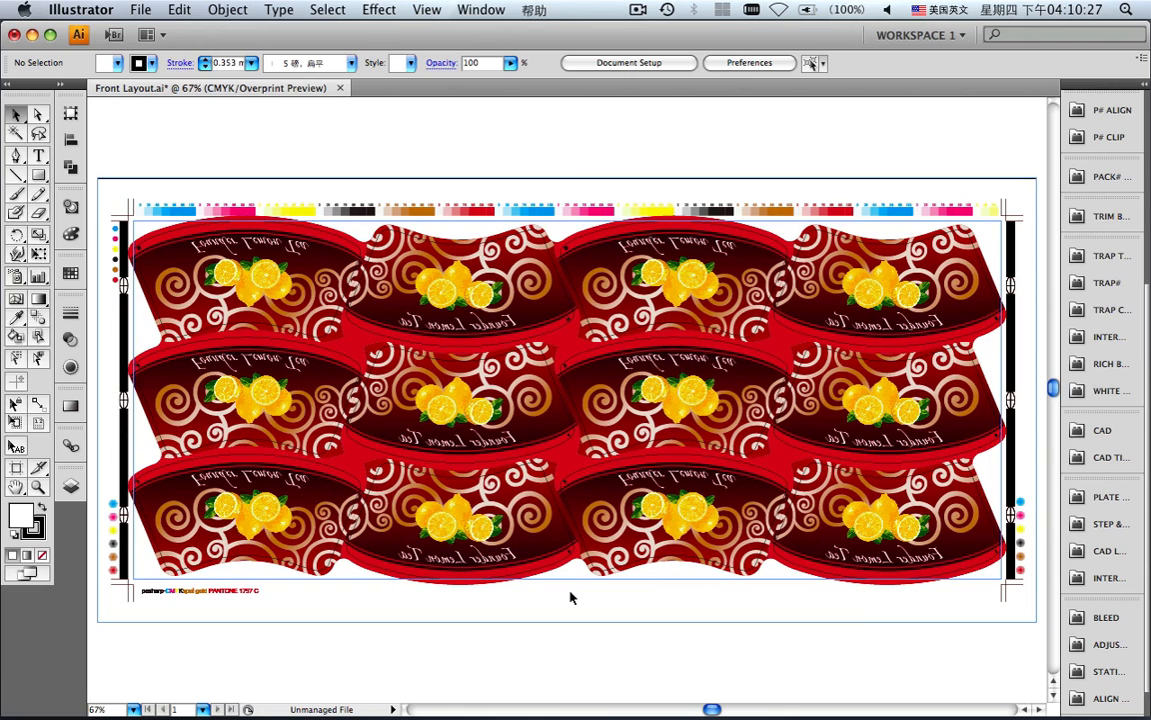
- Select Oneup Back.ai in the Graphic Manager and assign it to all one-ups of layout.dxf in the reversed back layout
left_click(1091, 557)
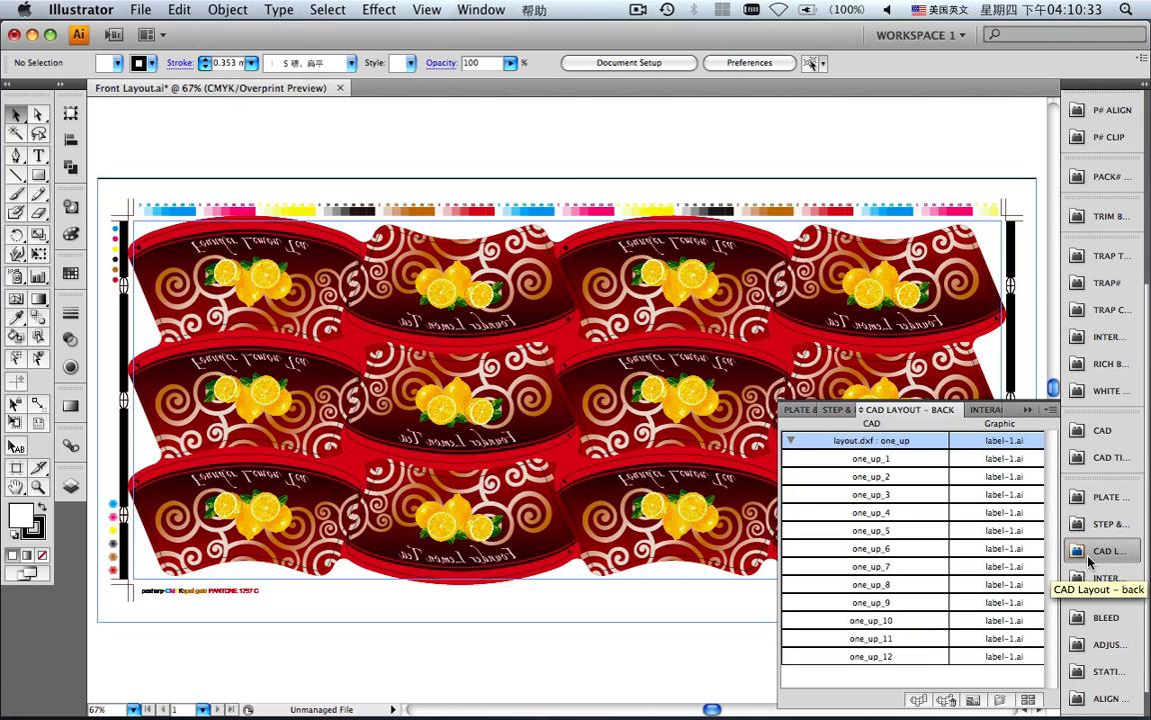
left_click(975, 701)
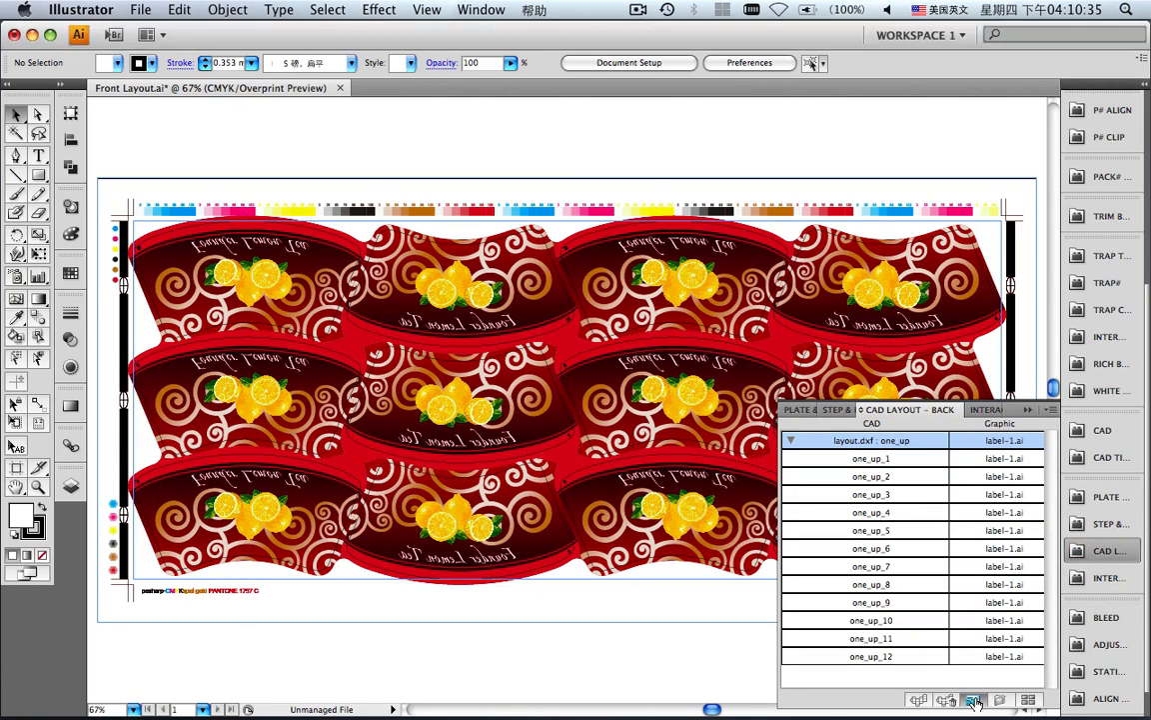
left_click(344, 220)
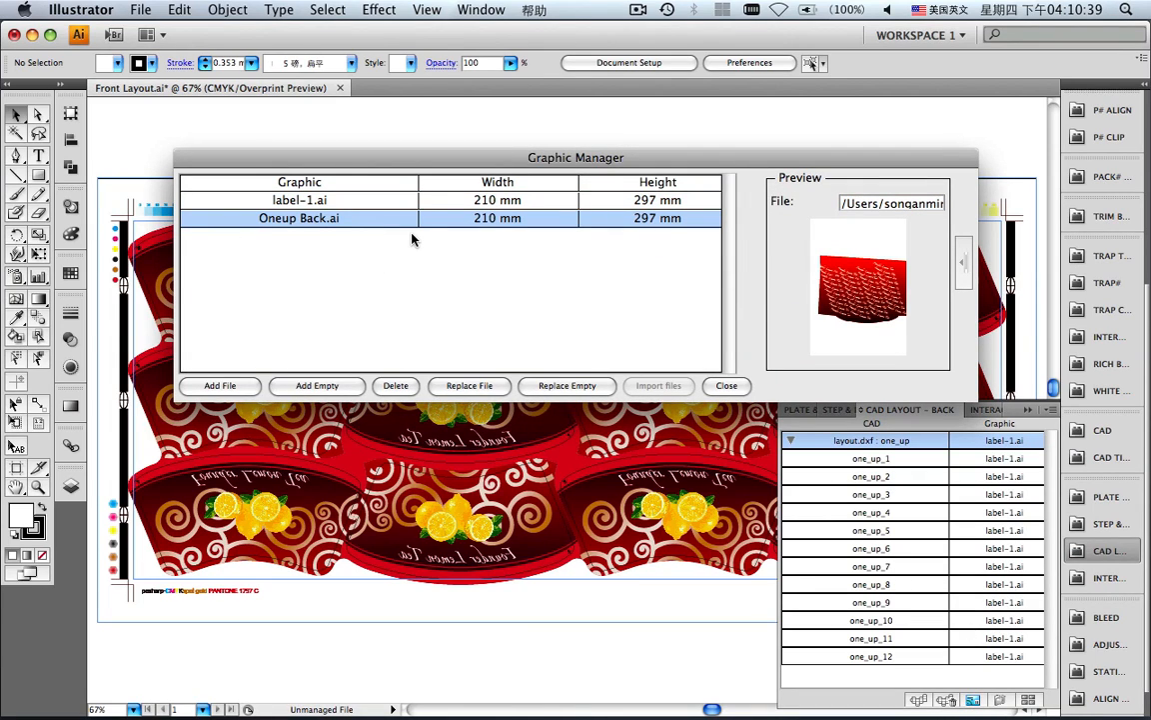
left_click(724, 387)
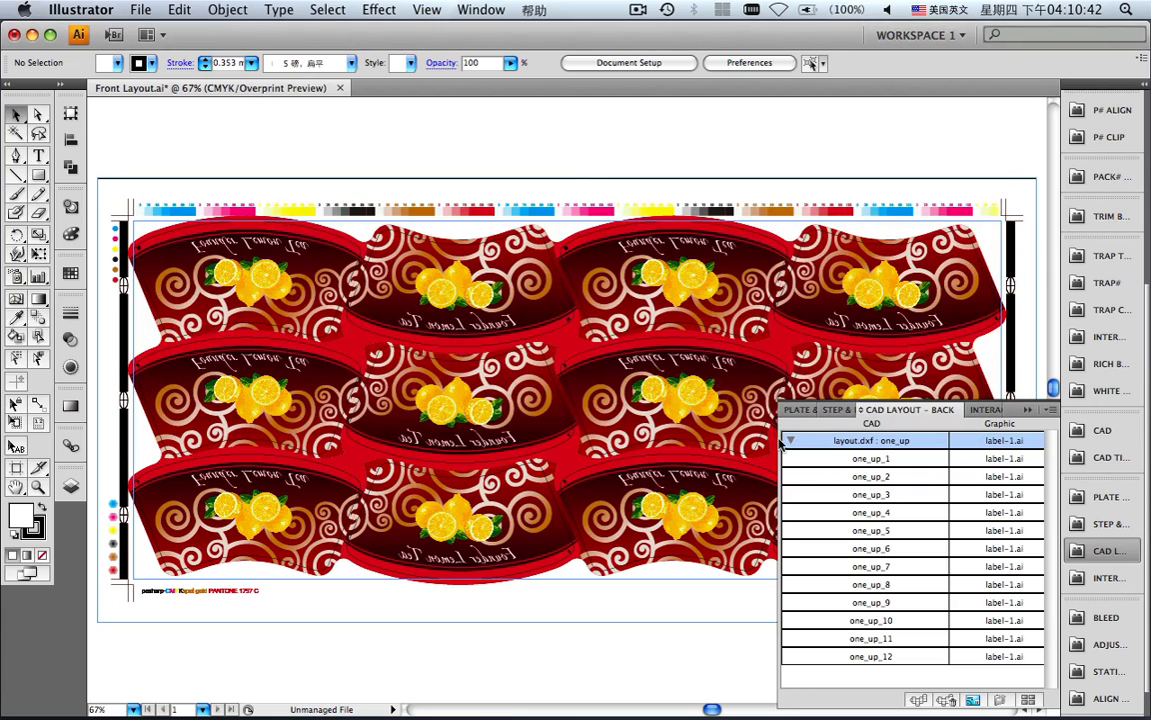
left_click(1036, 442)
left_click(1036, 441)
left_click(1030, 451)
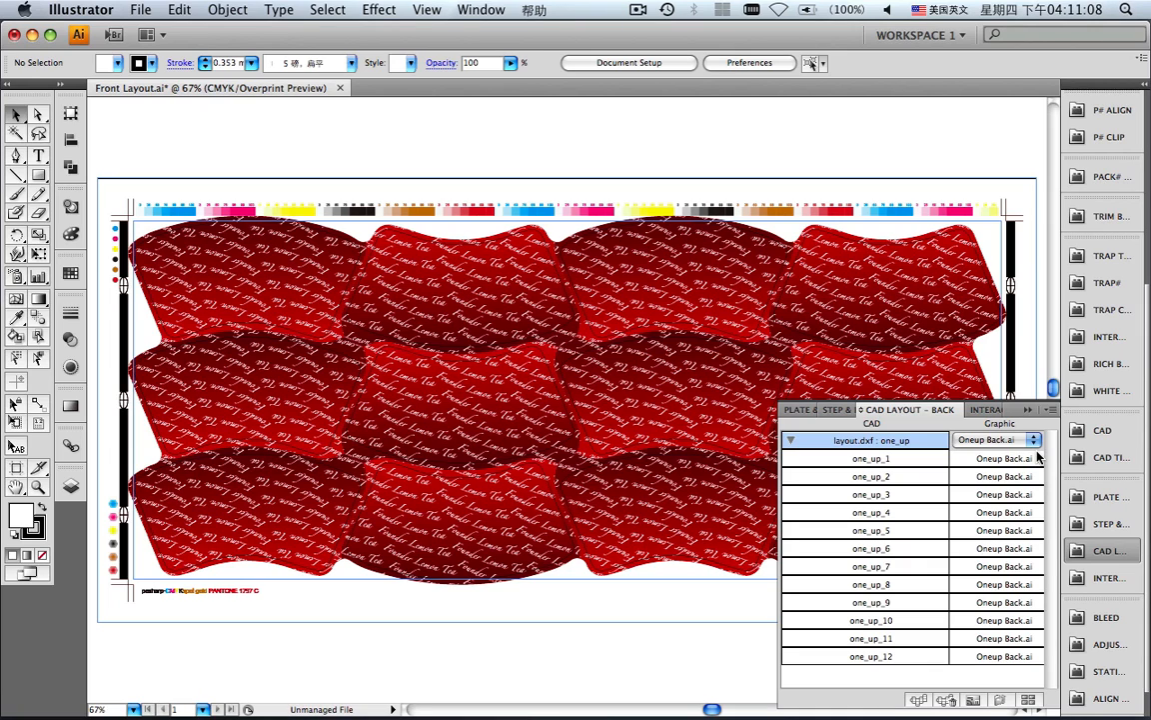
left_click(1038, 408)
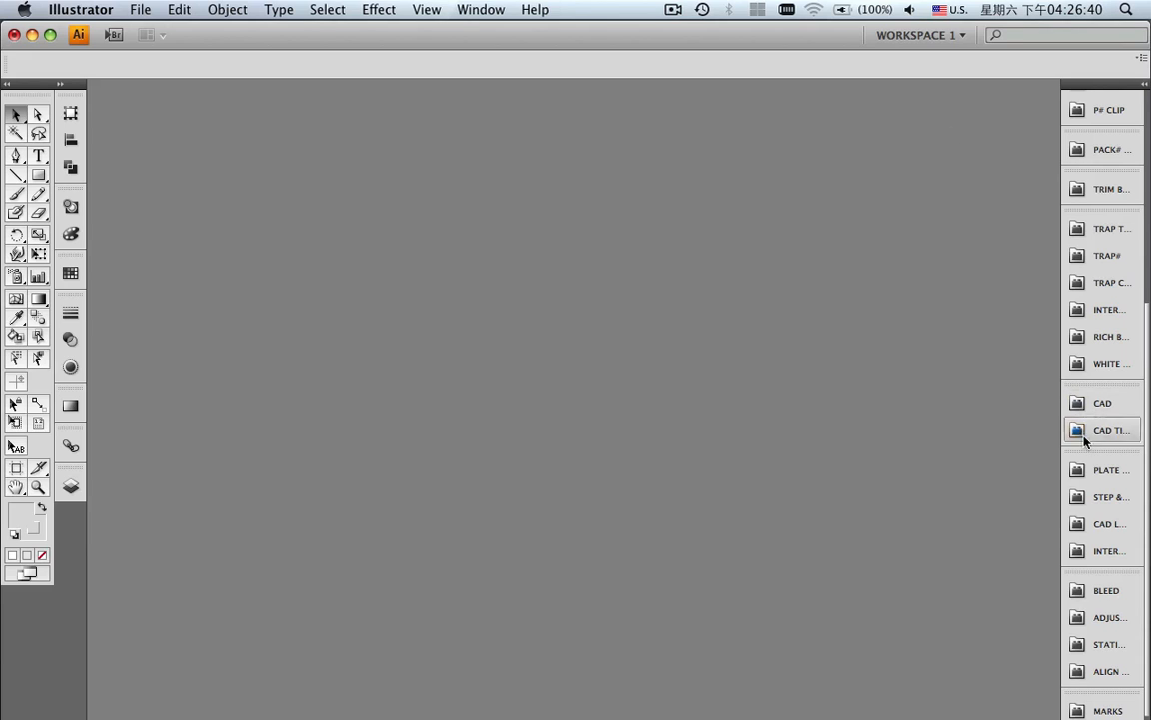
- Create a new file with a 480 × 340 mm plate and a centred 439.05 × 294.02 mm sheet, and turn on Overprint Preview
left_click(1101, 470)
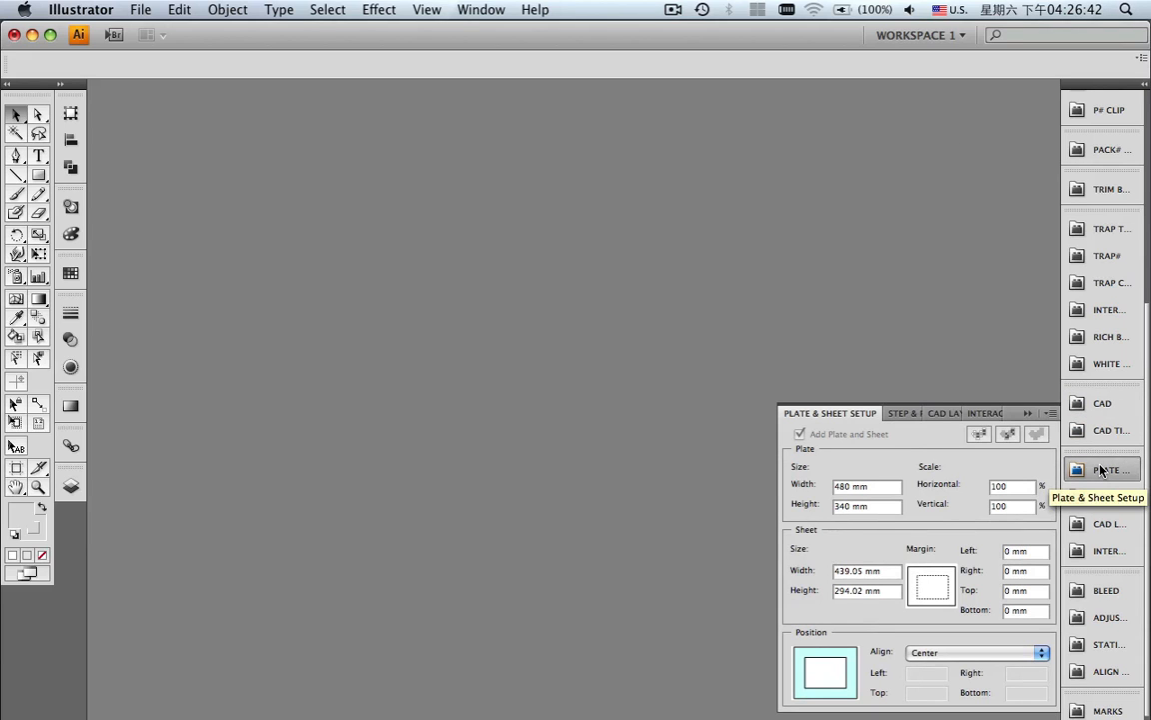
left_click(1045, 414)
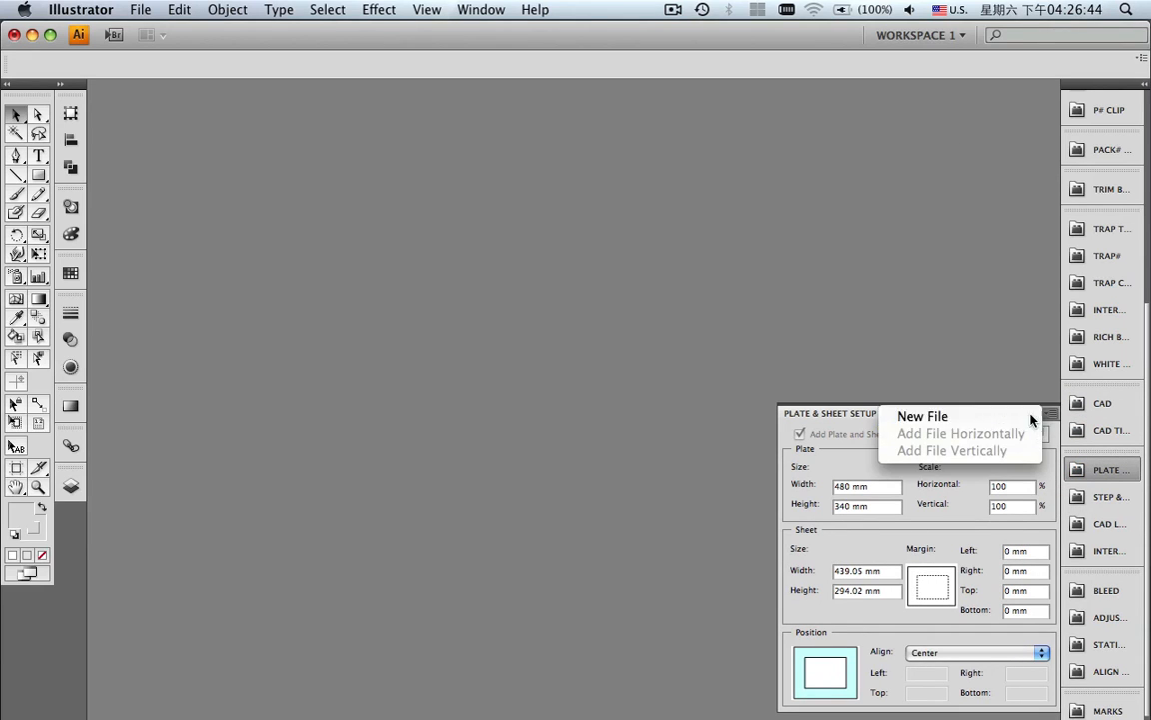
left_click(1030, 416)
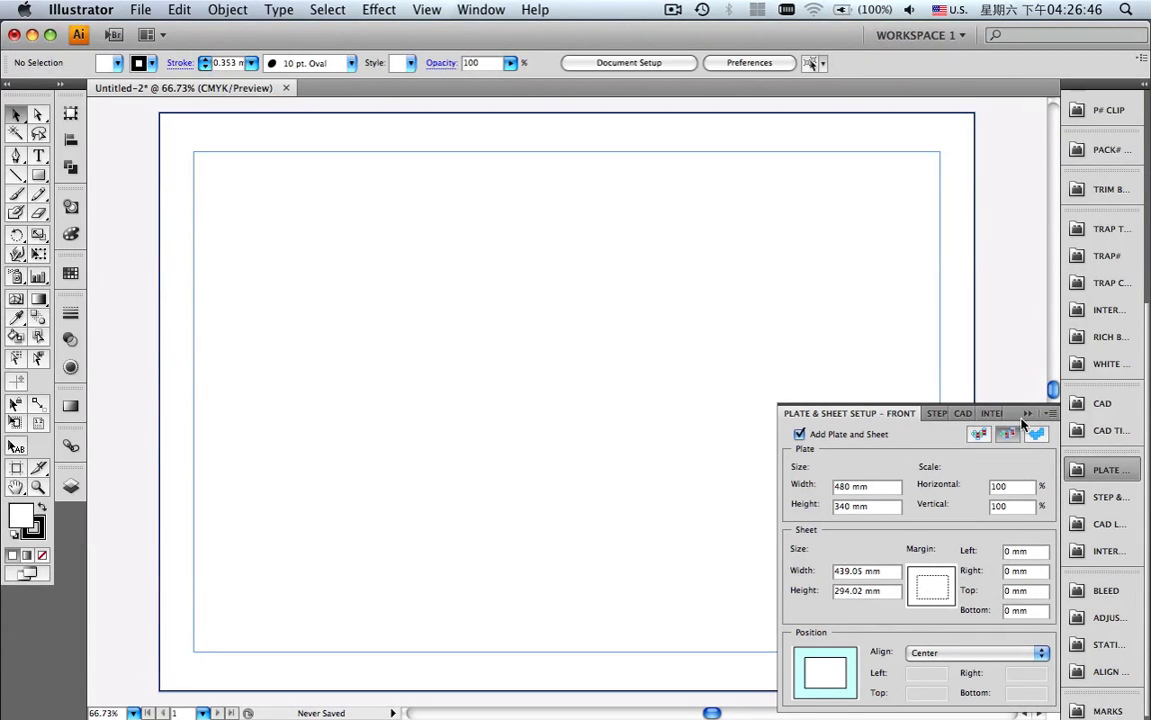
left_click(985, 435)
left_click(1028, 415)
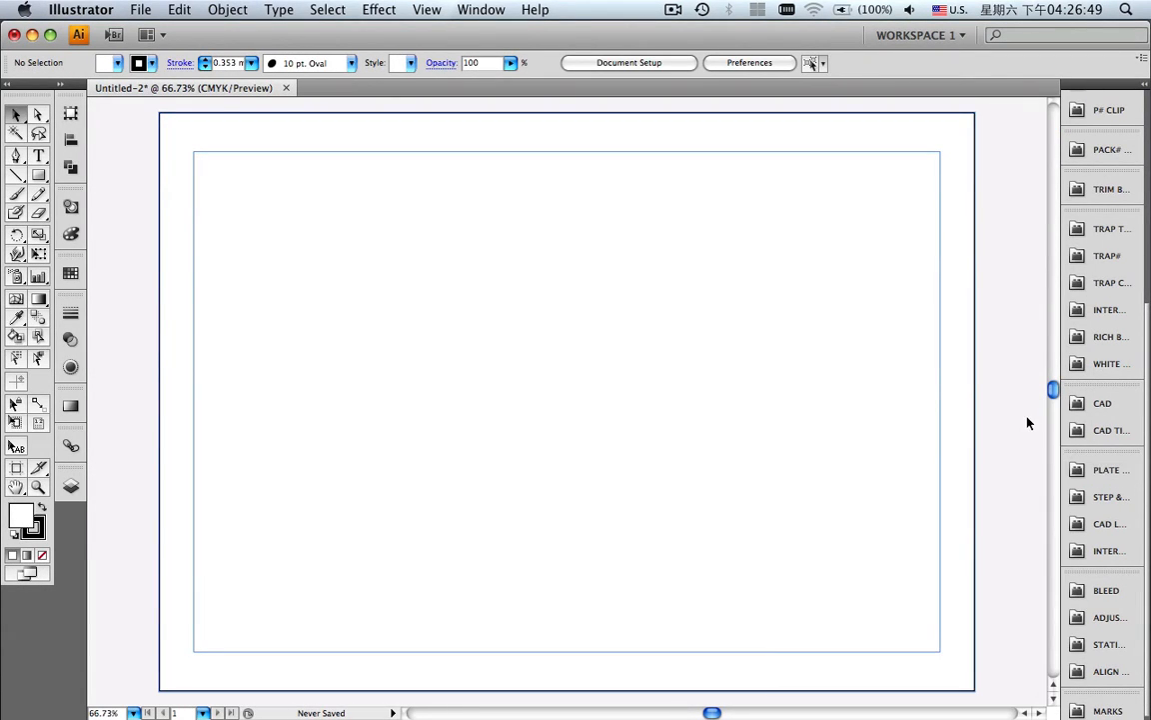
left_click(427, 9)
left_click(445, 75)
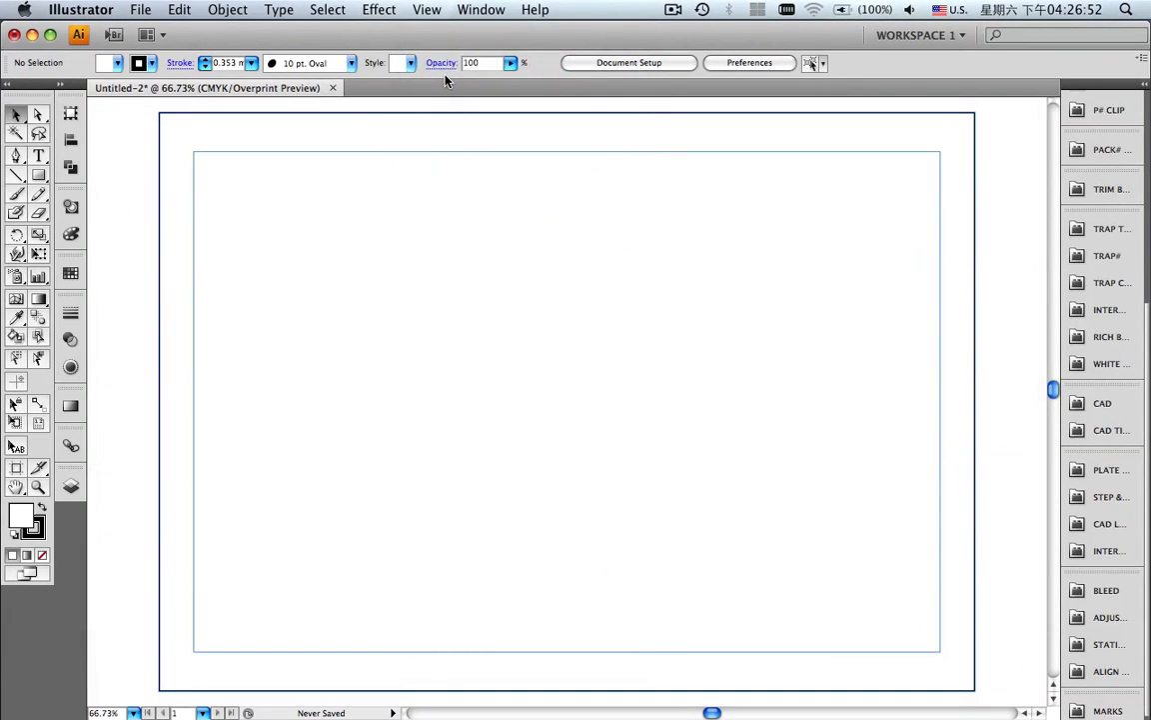
- Add the nest file layout-2.cf2 from the CAD layout folder to the front CAD layout
left_click(1096, 524)
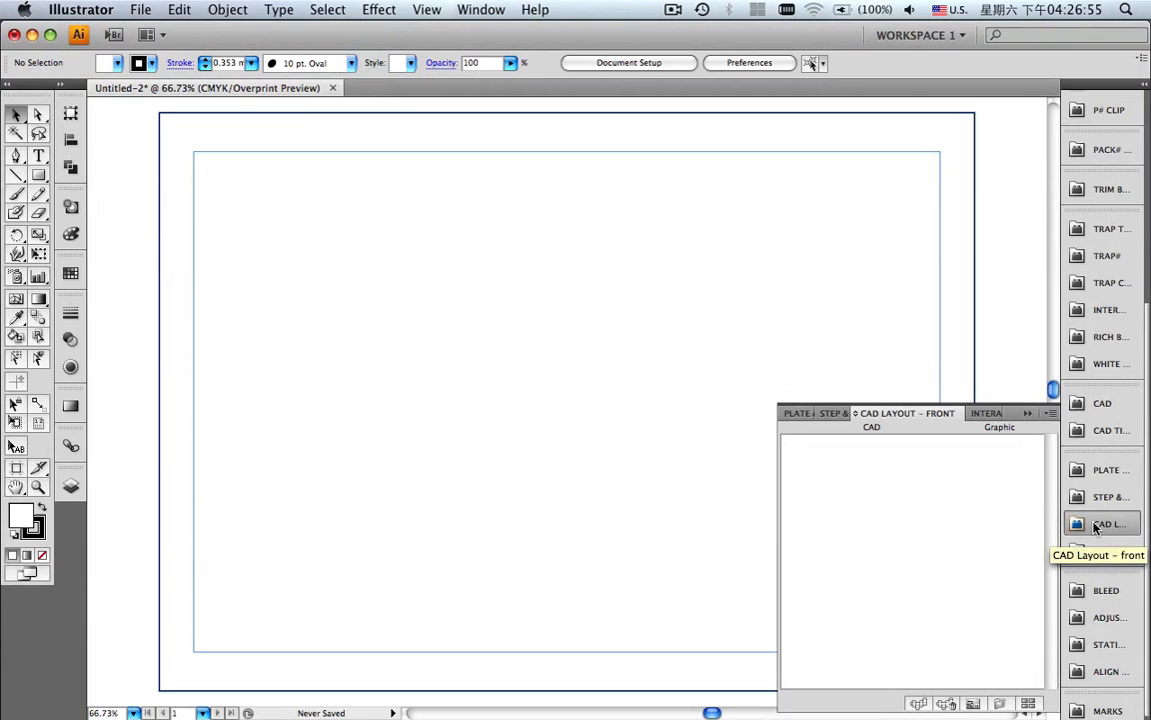
left_click(1040, 413)
left_click(997, 417)
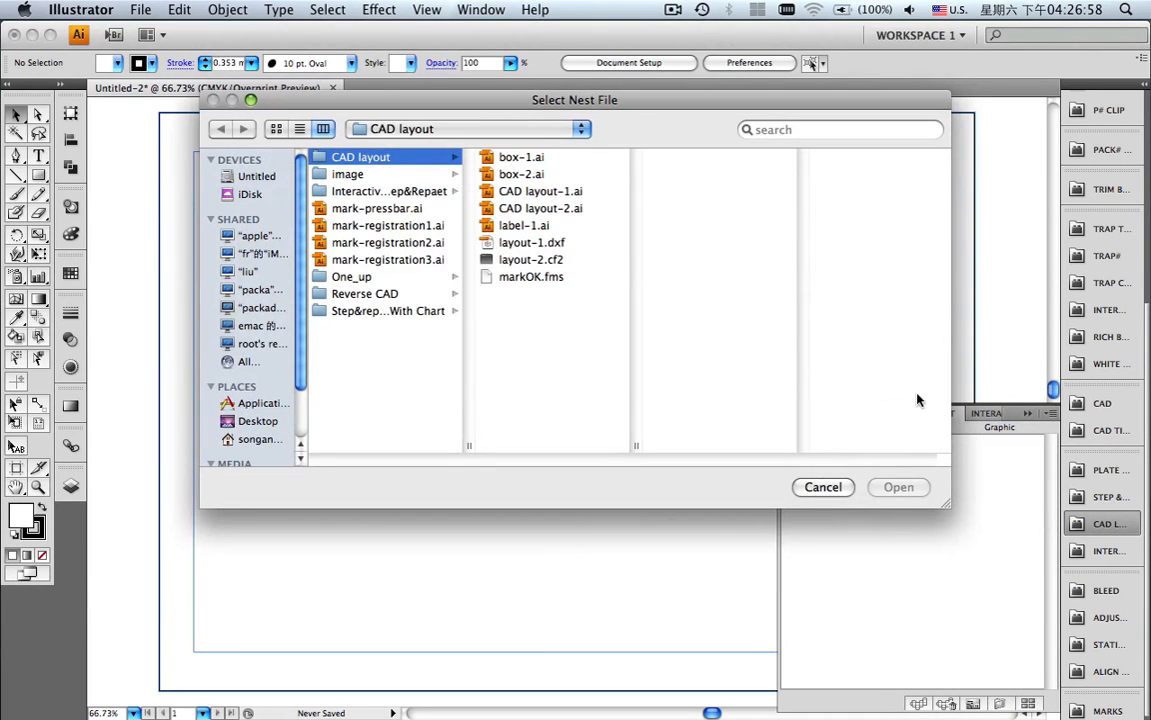
left_click(561, 263)
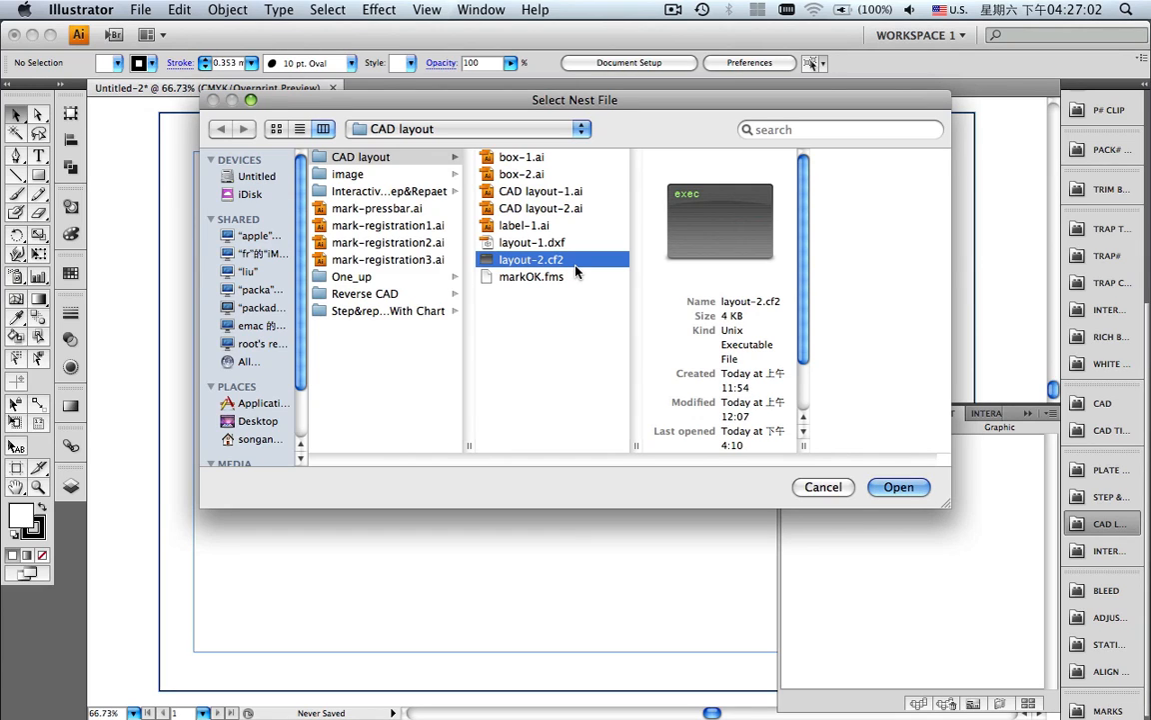
left_click(896, 488)
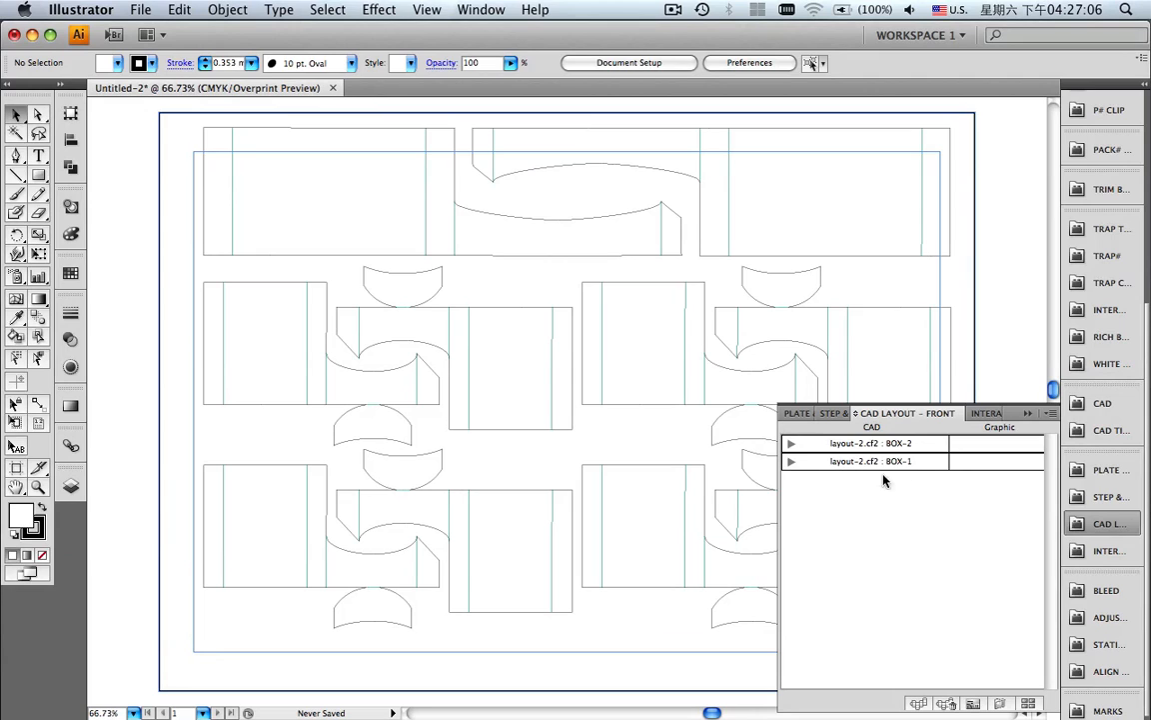
- Select all one-ups of layout-2.cf2 and centre them horizontally and vertically to the sheet margin
left_click(18, 405)
left_click_drag(197, 128, 982, 605)
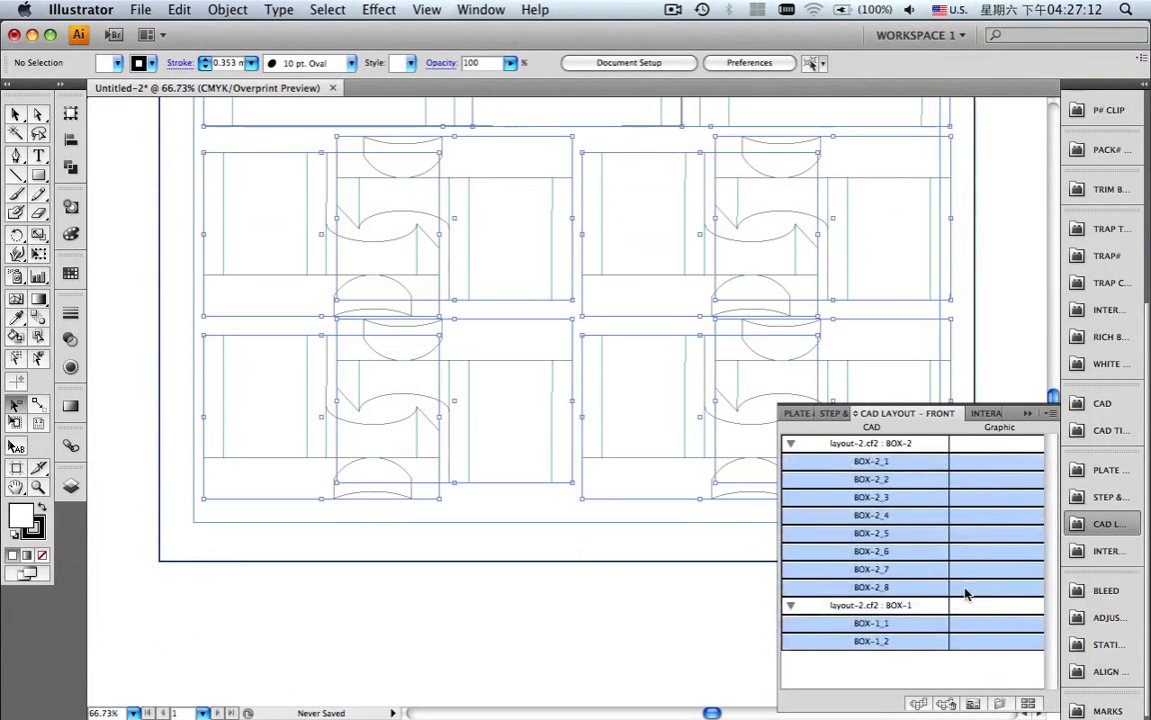
left_click(1027, 414)
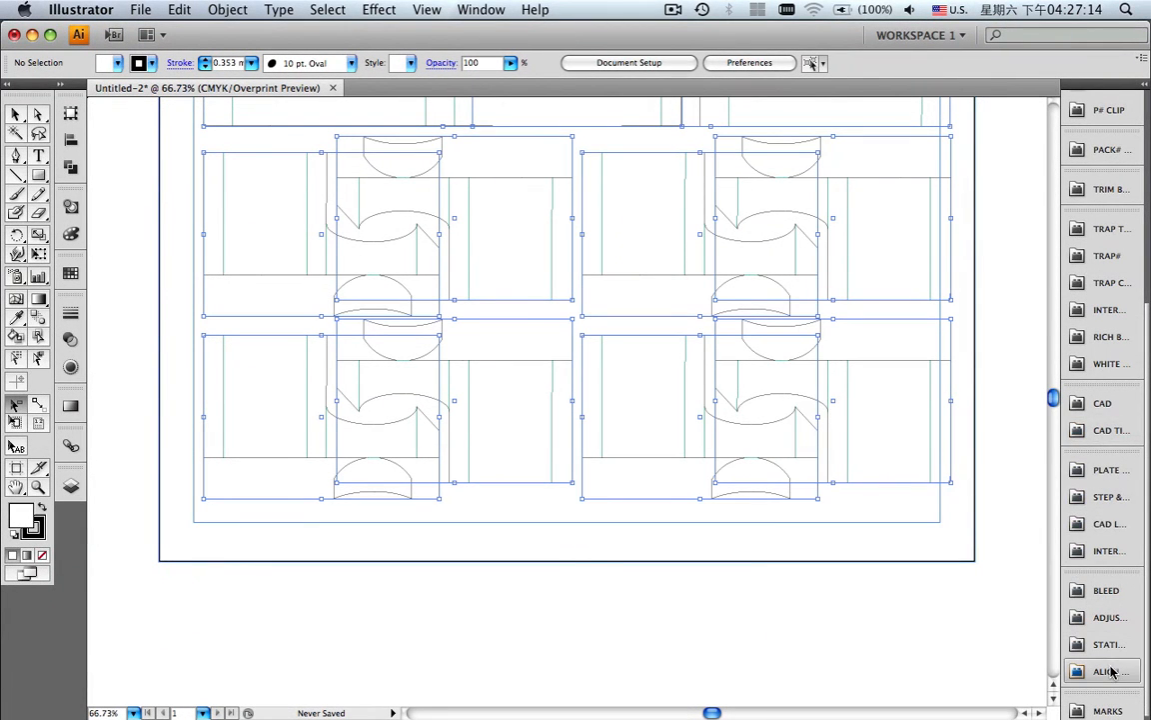
left_click(1103, 670)
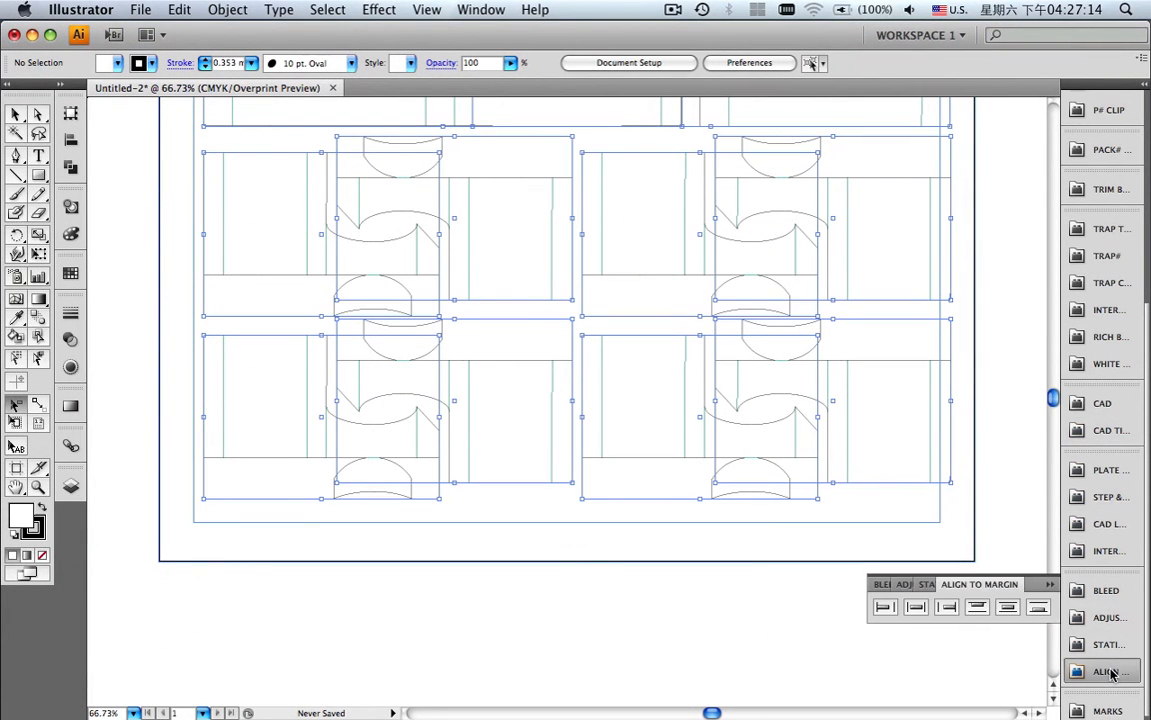
left_click(916, 607)
left_click(1009, 607)
key("super+0")
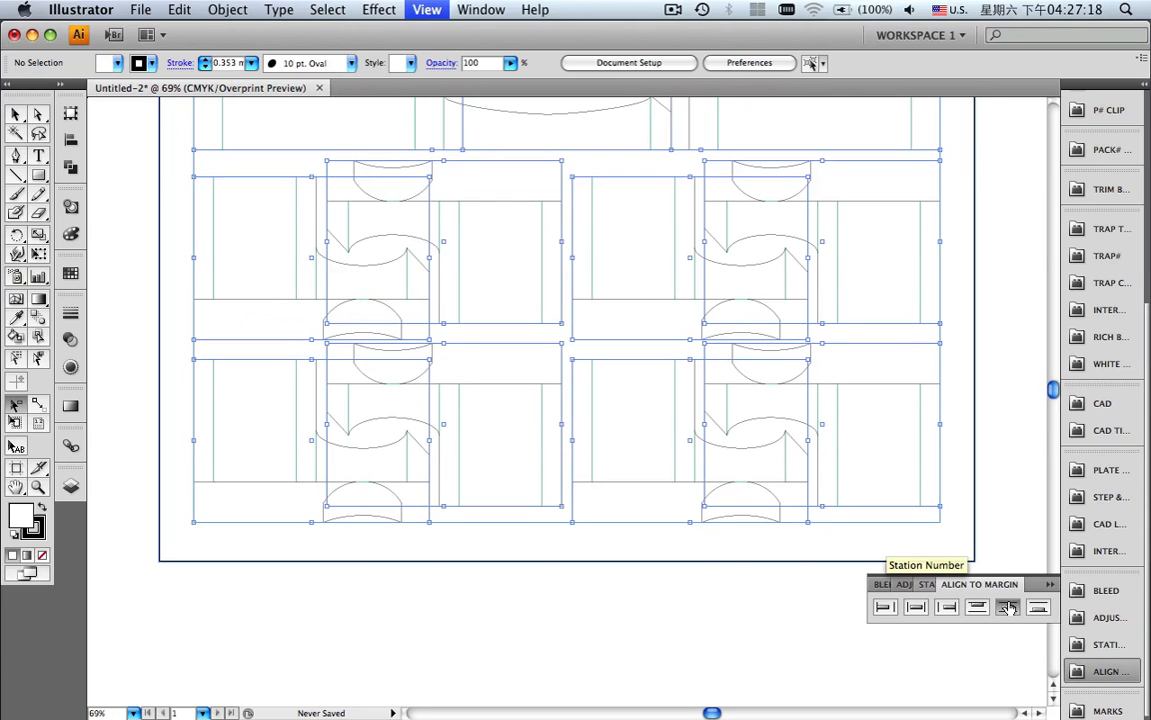
left_click(1051, 586)
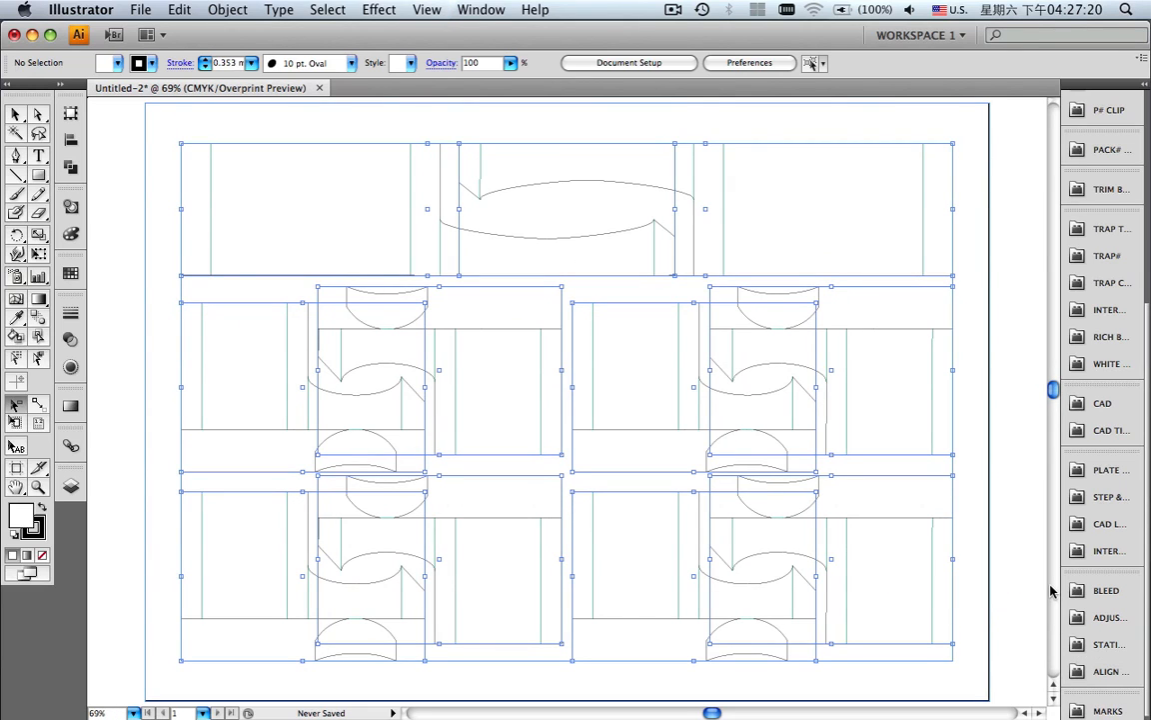
- Go through individual BOX-2 and BOX-1 one-ups in the front CAD layout list to examine their positions in the nest
left_click(1077, 524)
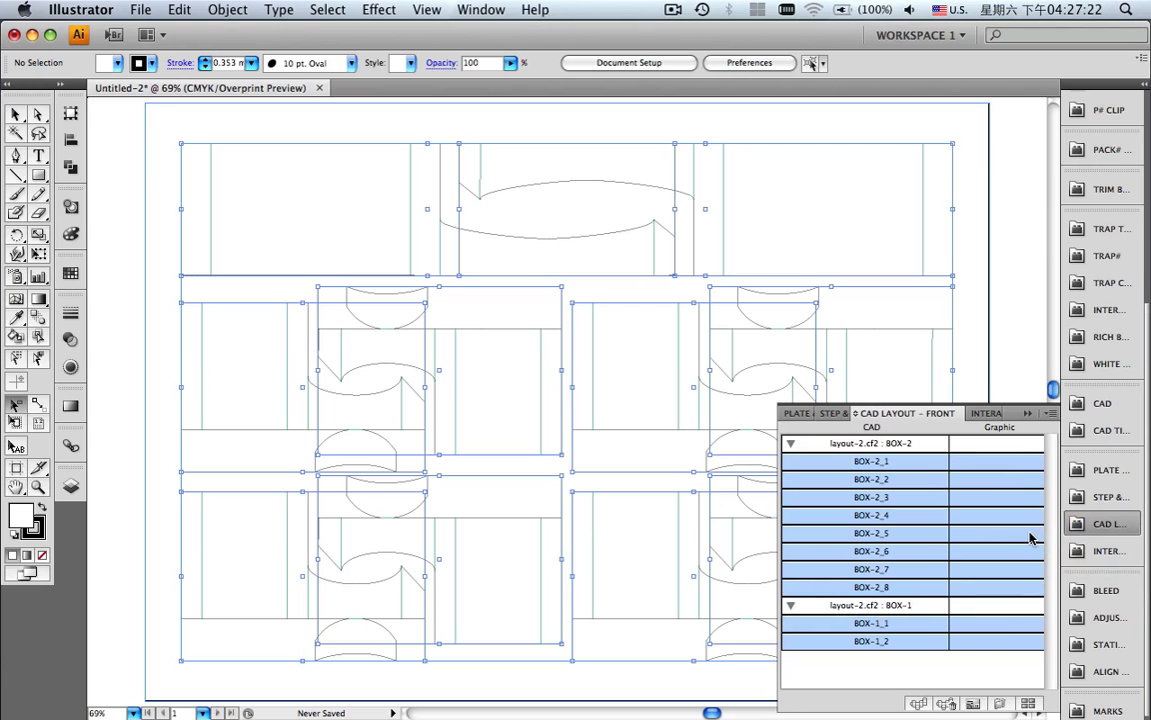
left_click(995, 448)
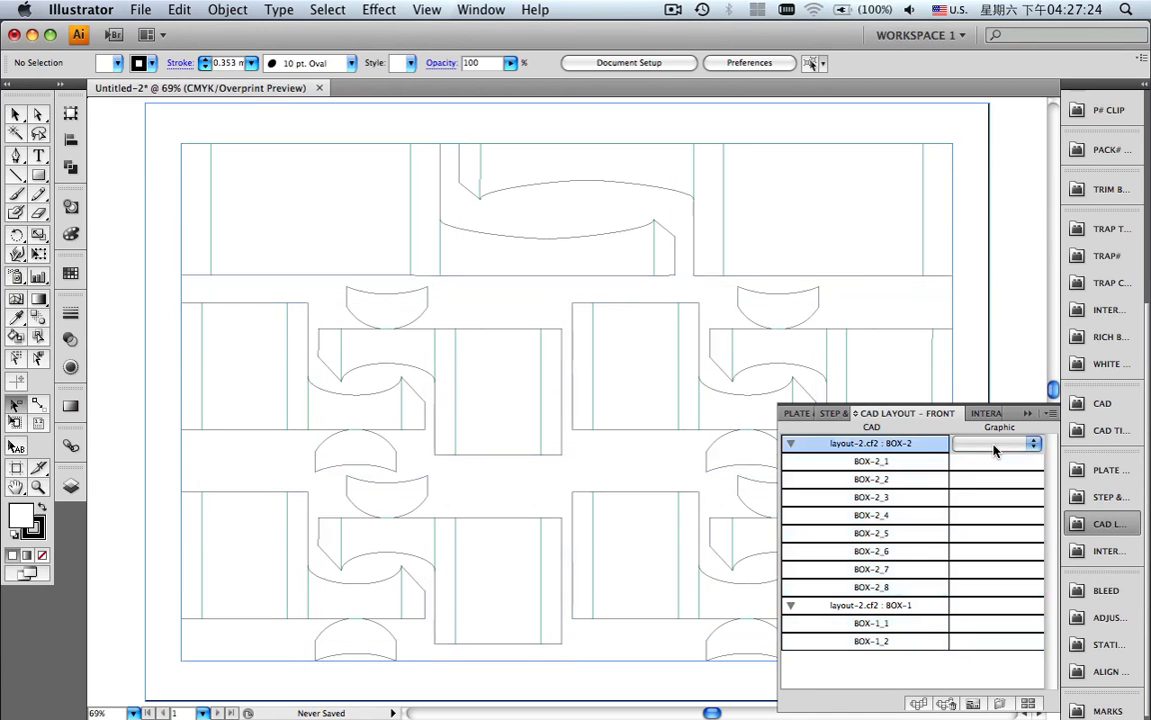
left_click(995, 463)
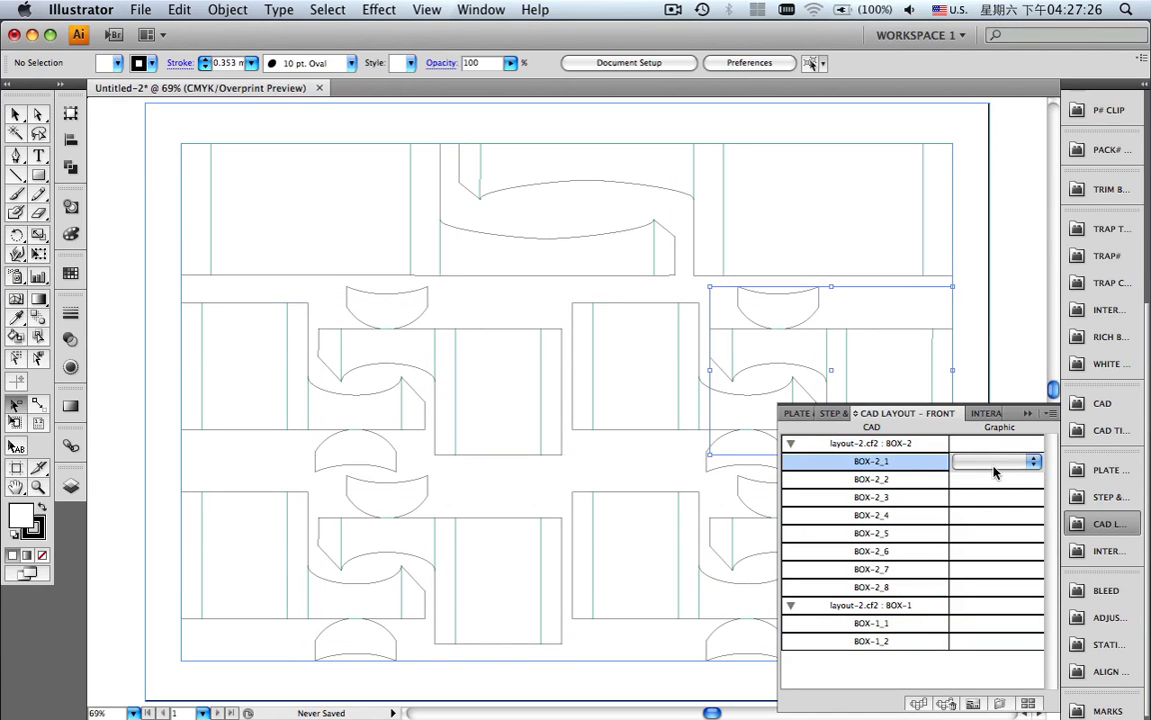
left_click(993, 480)
left_click(990, 498)
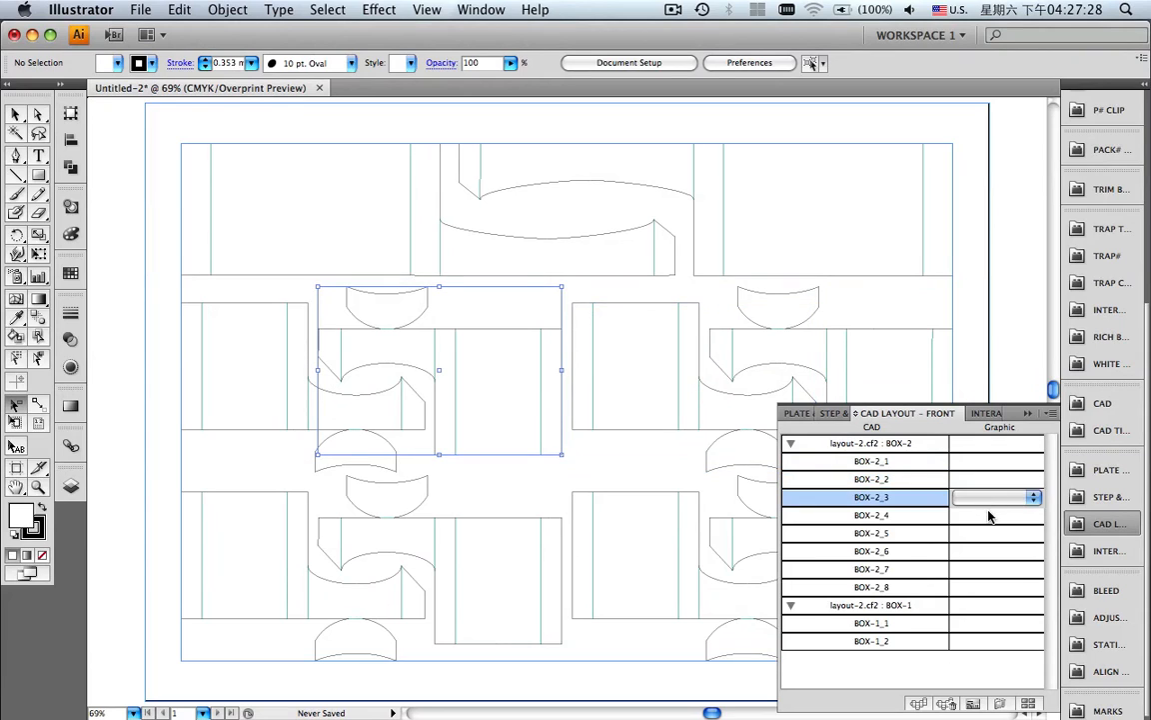
left_click(990, 516)
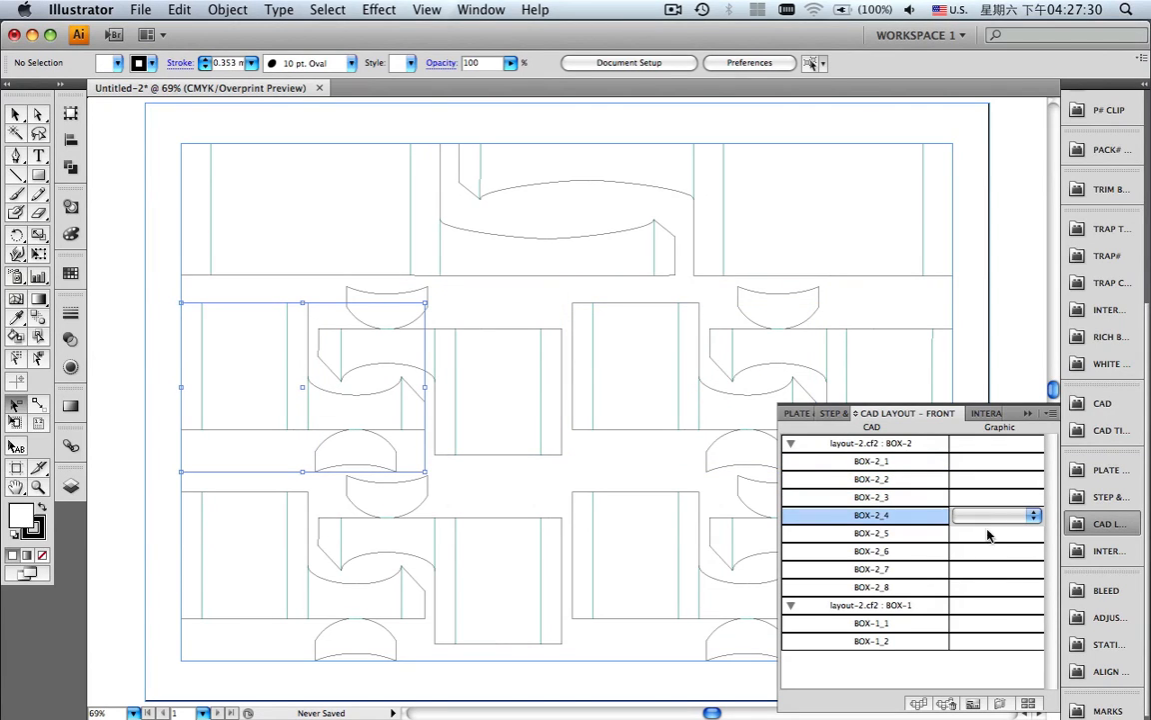
left_click(987, 623)
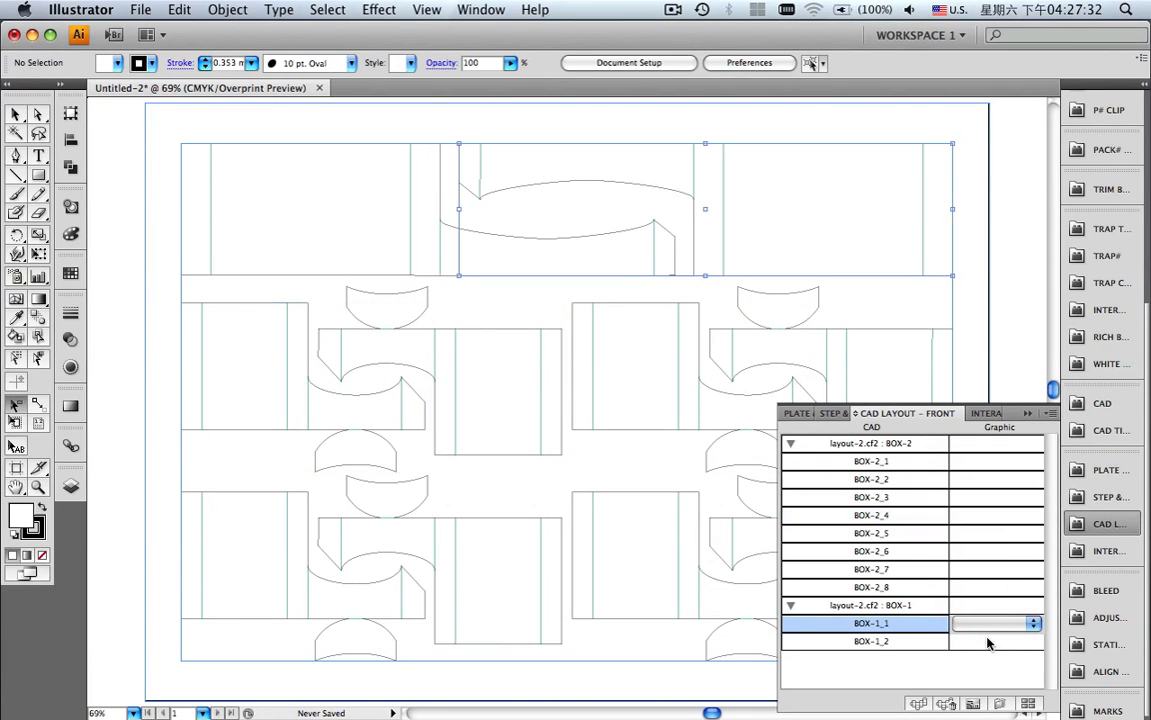
left_click(989, 641)
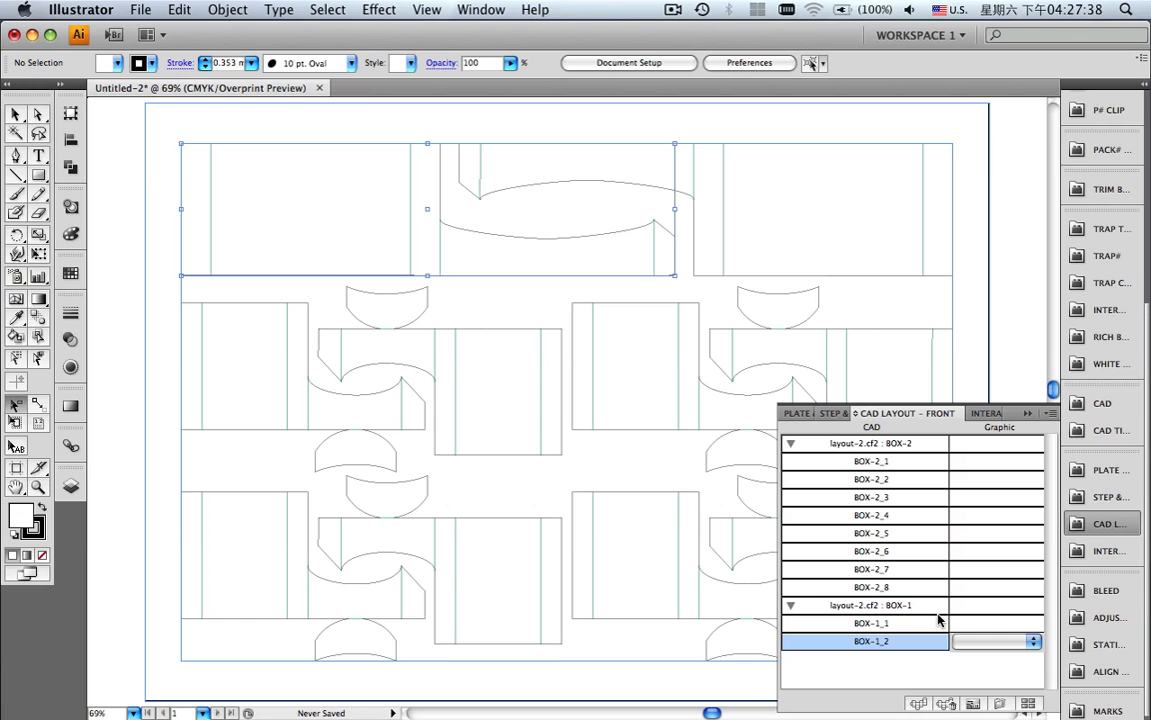
- Add box-1.ai and box-2.ai from the CAD layout folder to the Graphic Manager
left_click(1050, 414)
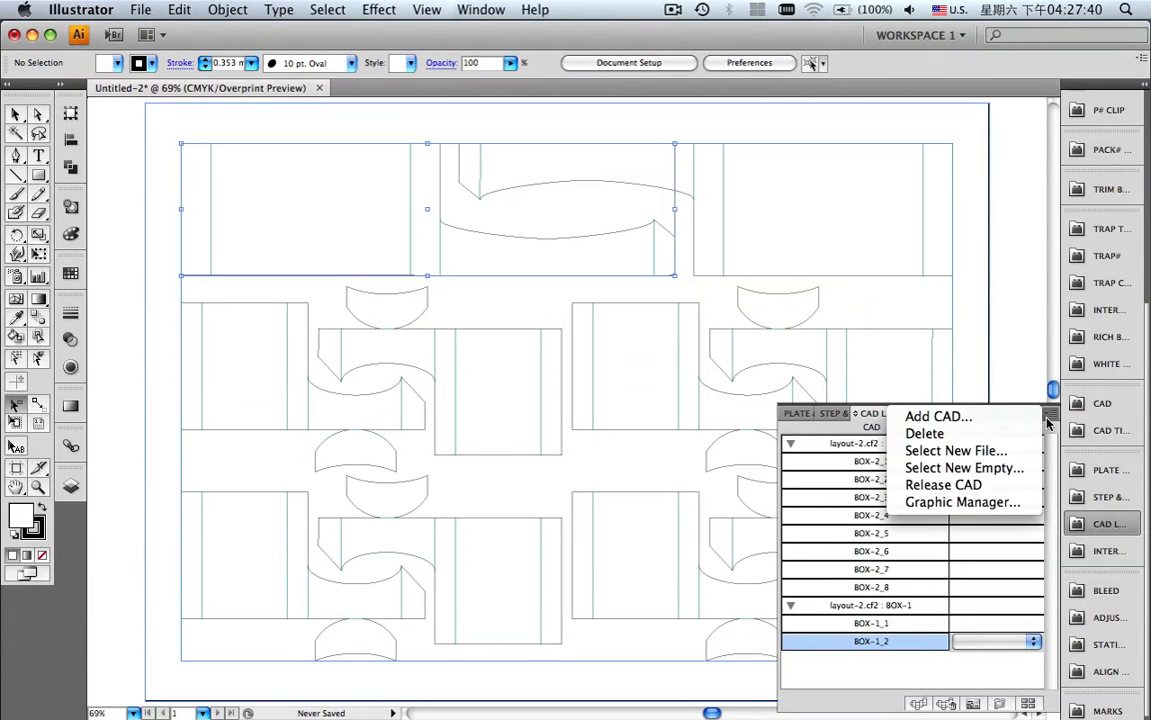
left_click(1017, 503)
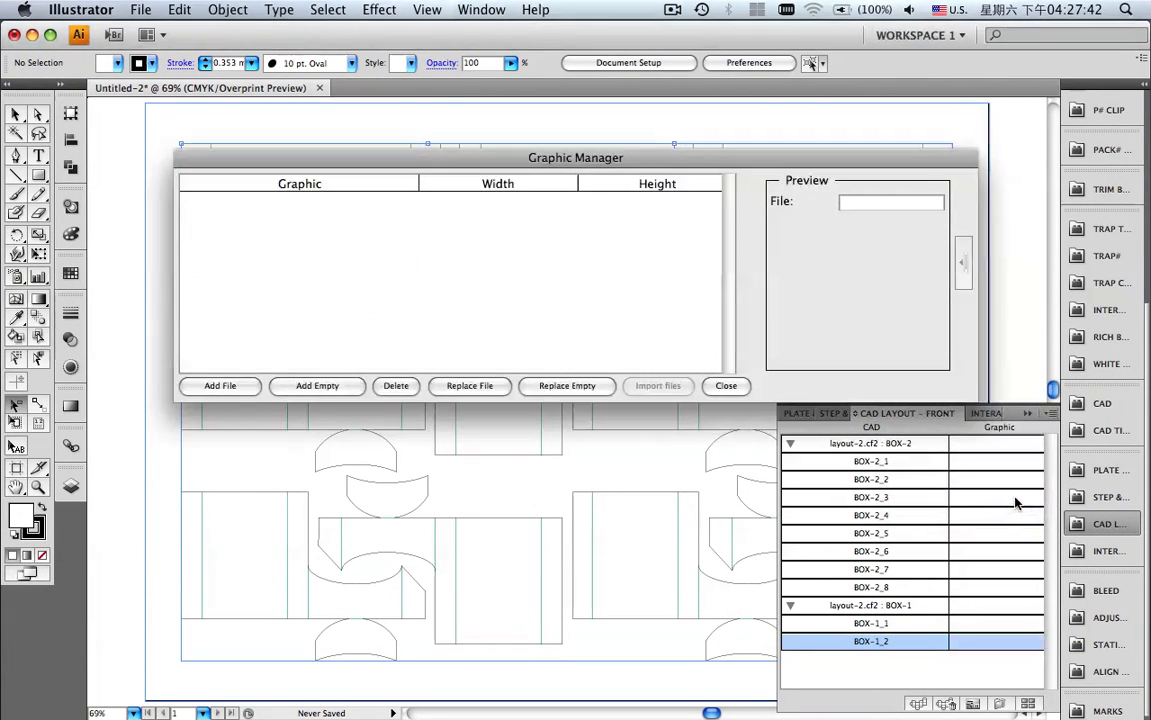
left_click(222, 386)
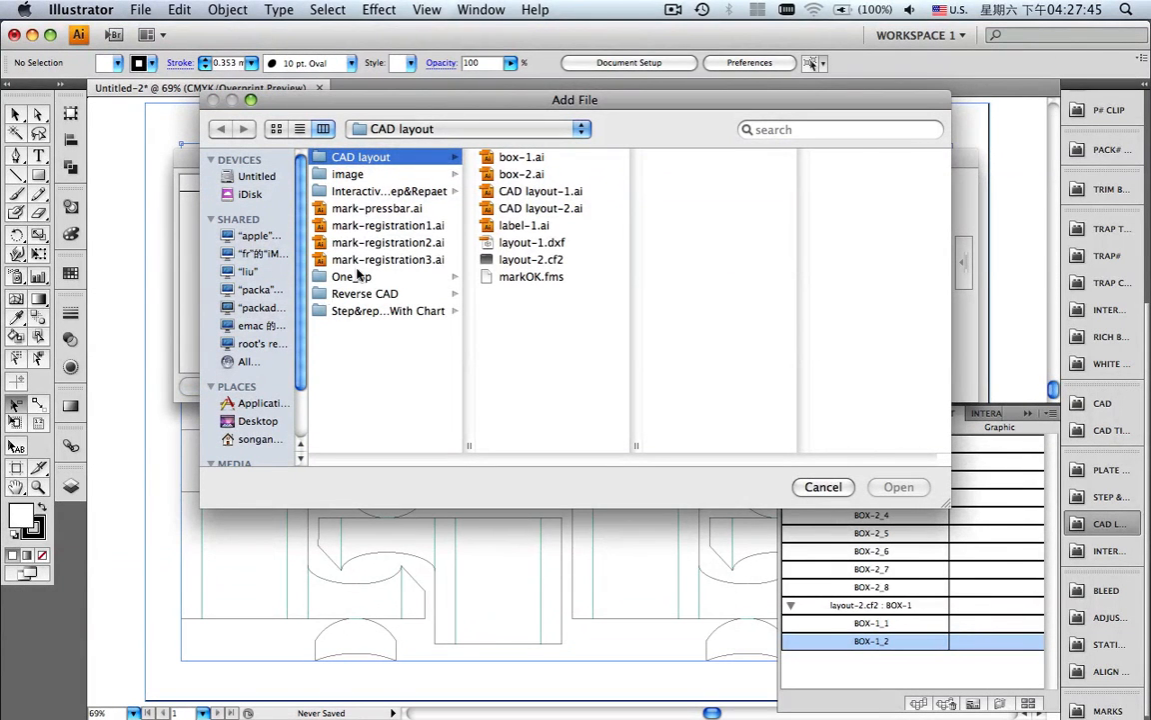
left_click(505, 158)
left_click(898, 490)
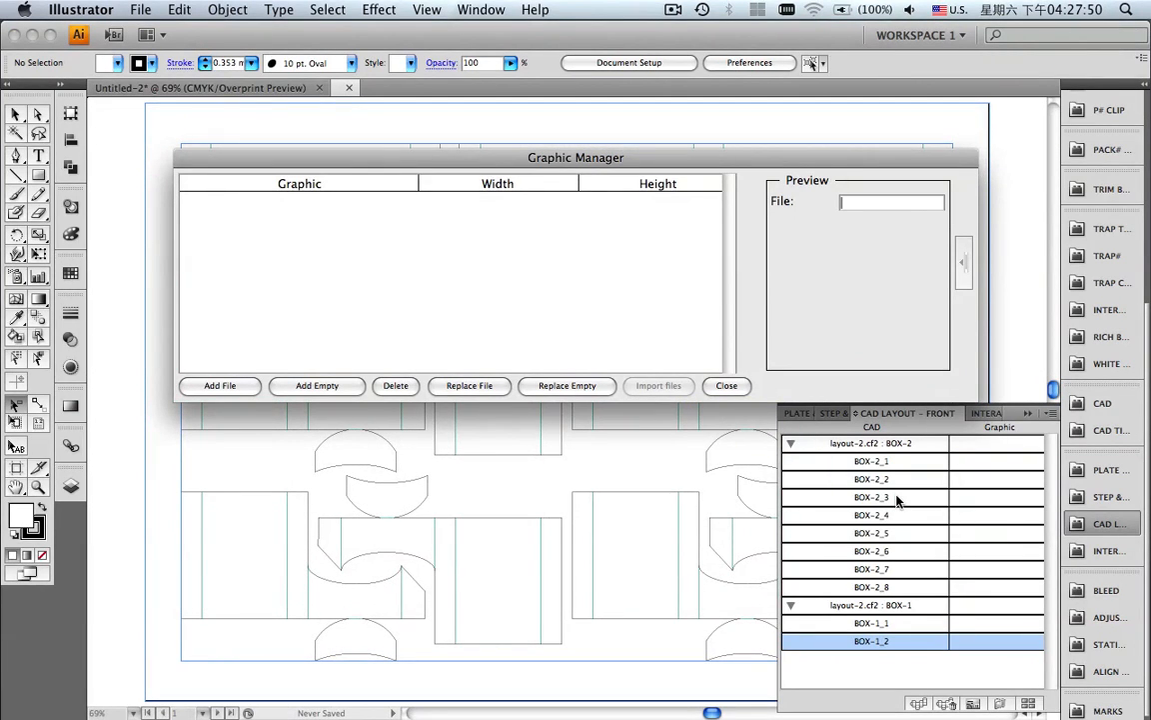
left_click(250, 390)
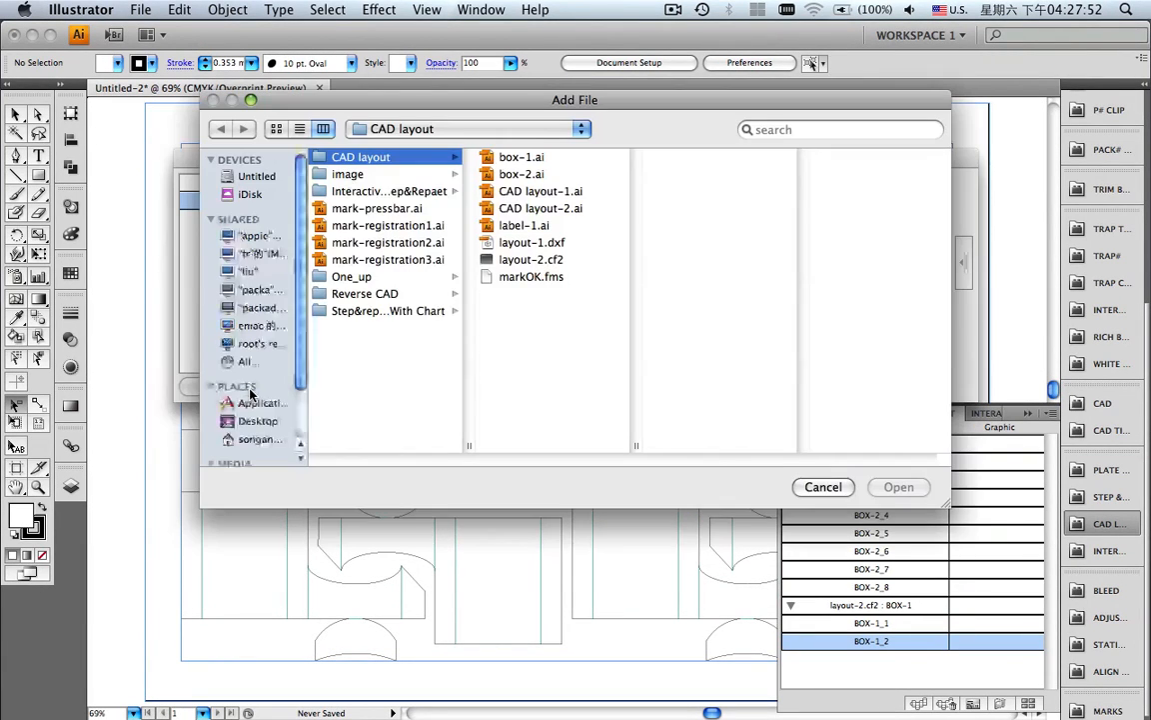
left_click(508, 178)
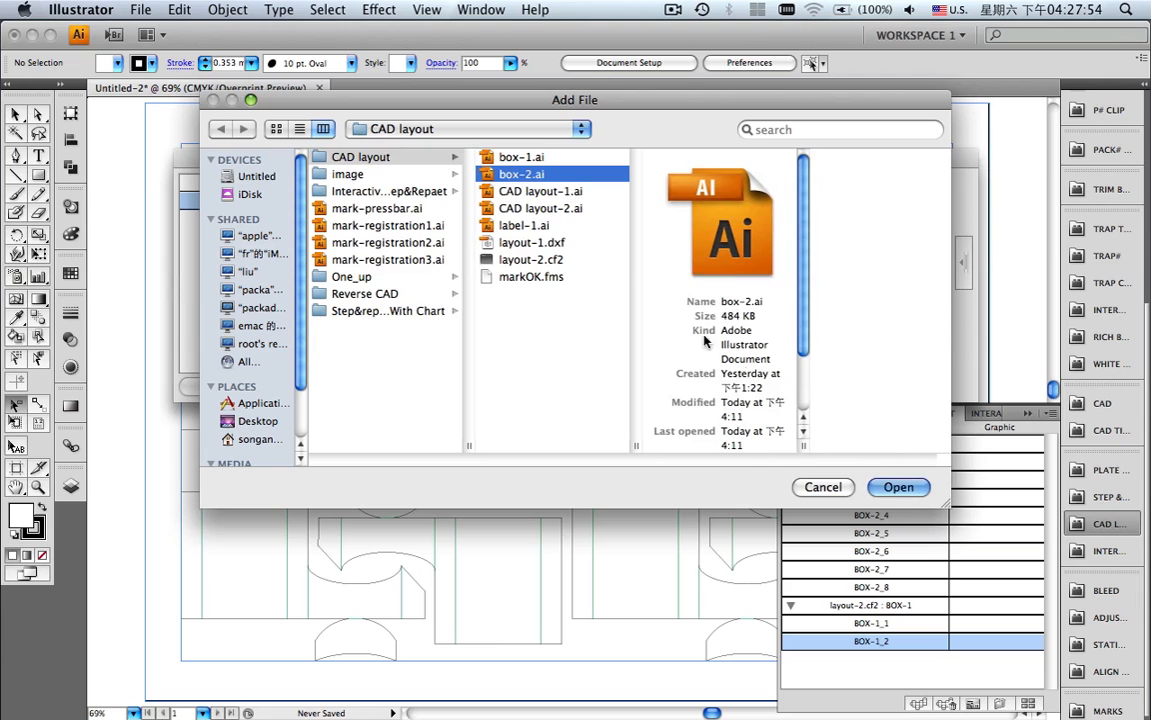
left_click(885, 487)
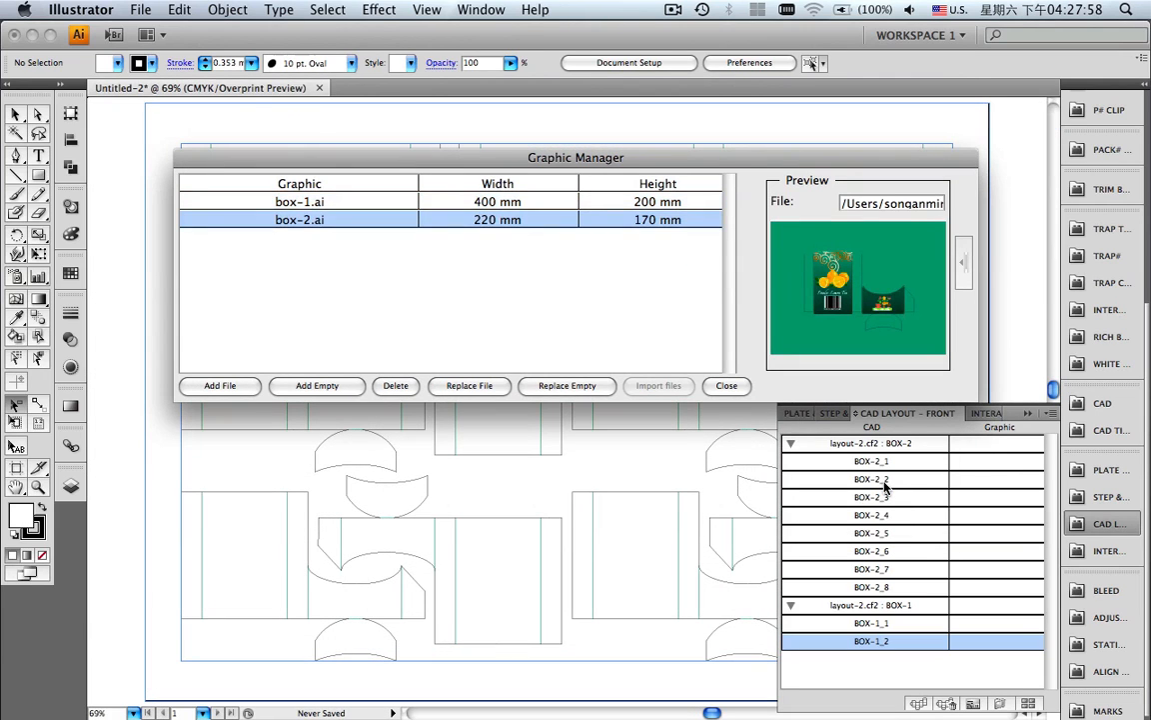
left_click(726, 386)
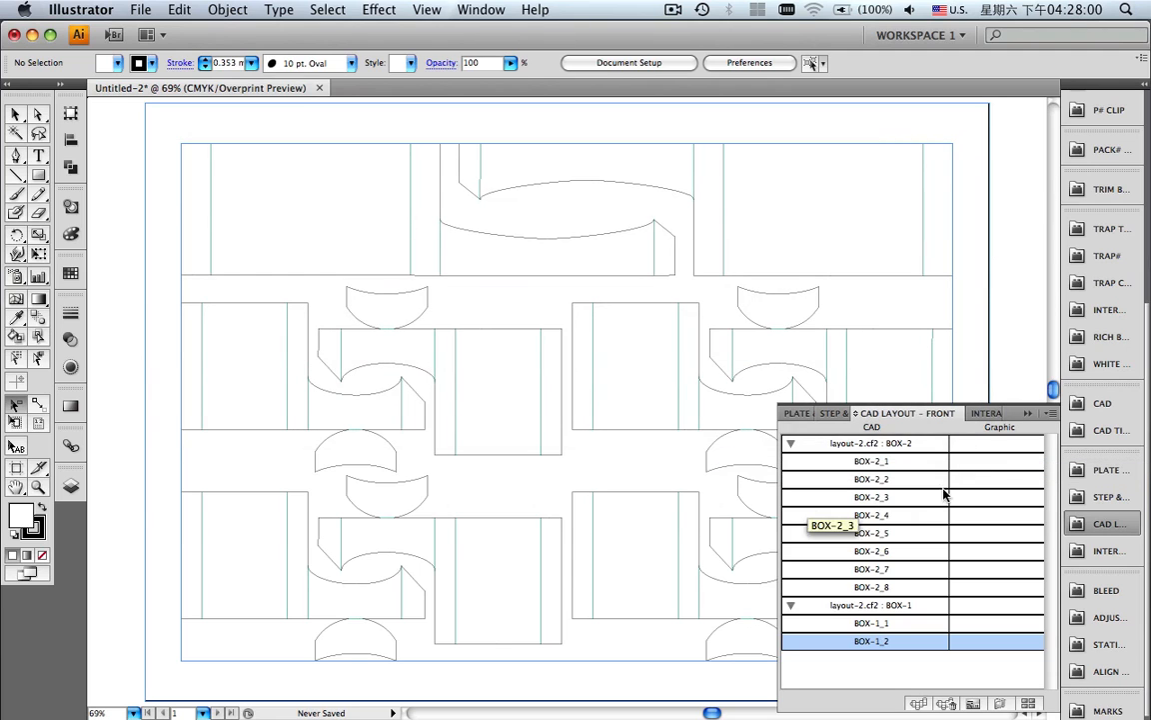
- Assign box-2.ai to all BOX-2 one-ups and box-1.ai to all BOX-1 one-ups of layout-2.cf2
left_click(1003, 446)
left_click(1003, 452)
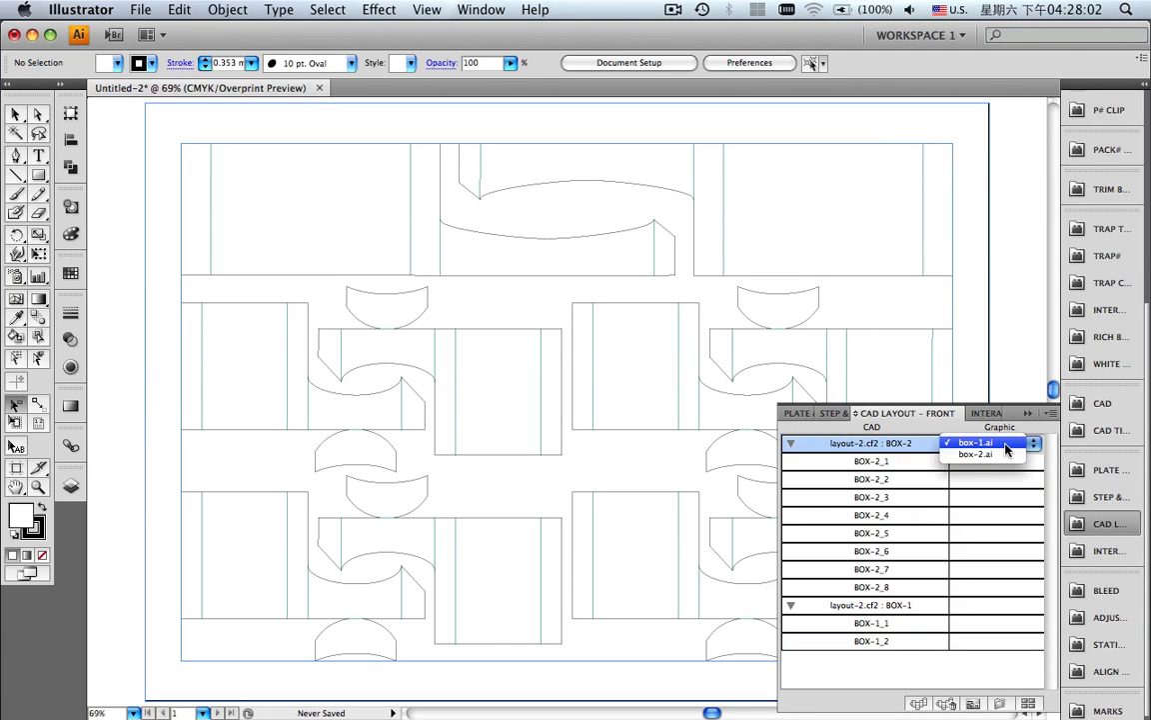
left_click(1006, 454)
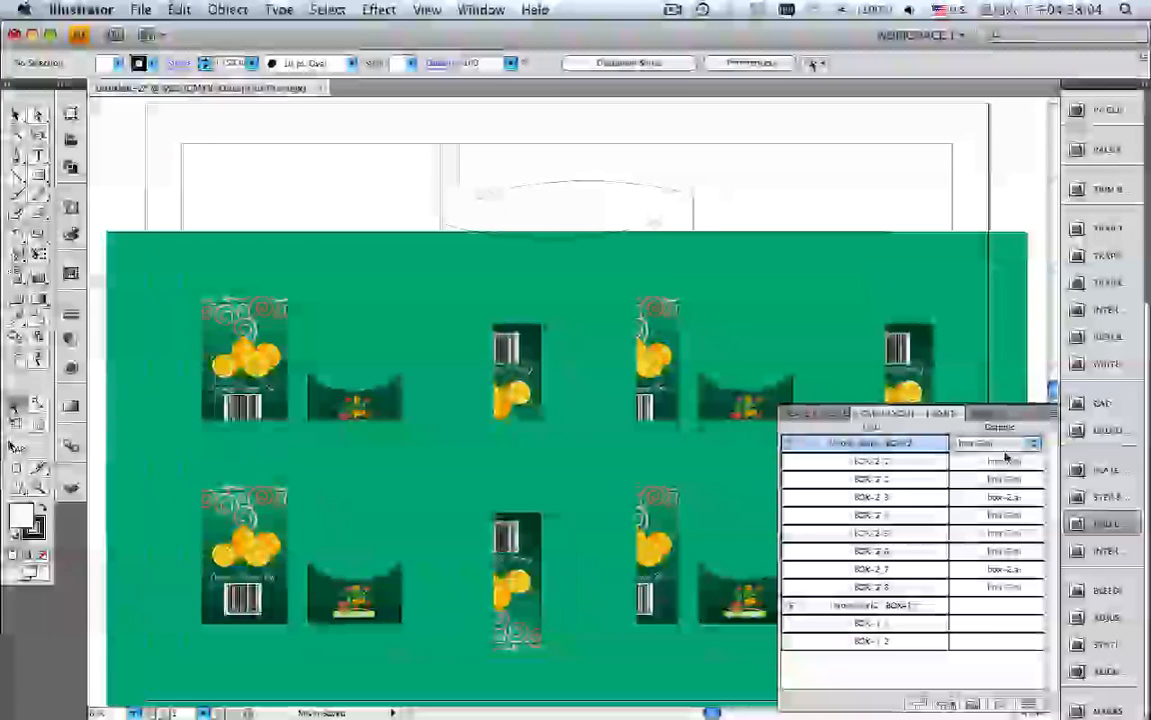
left_click(1004, 606)
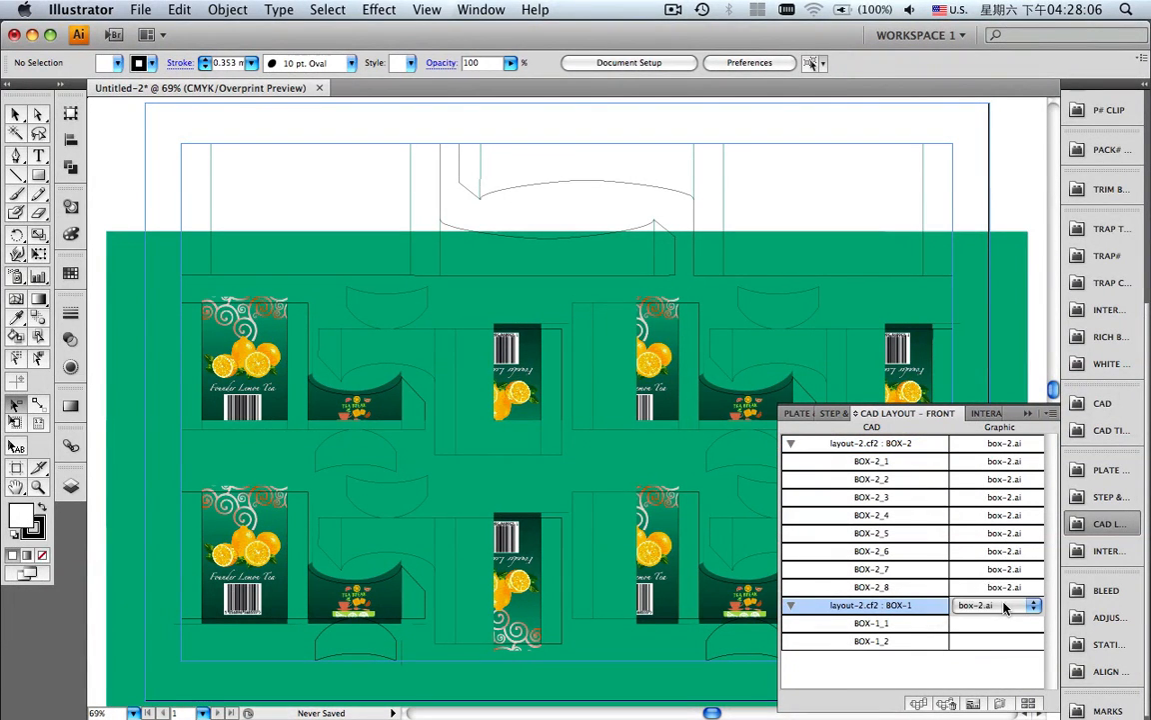
left_click(1005, 606)
left_click(1004, 592)
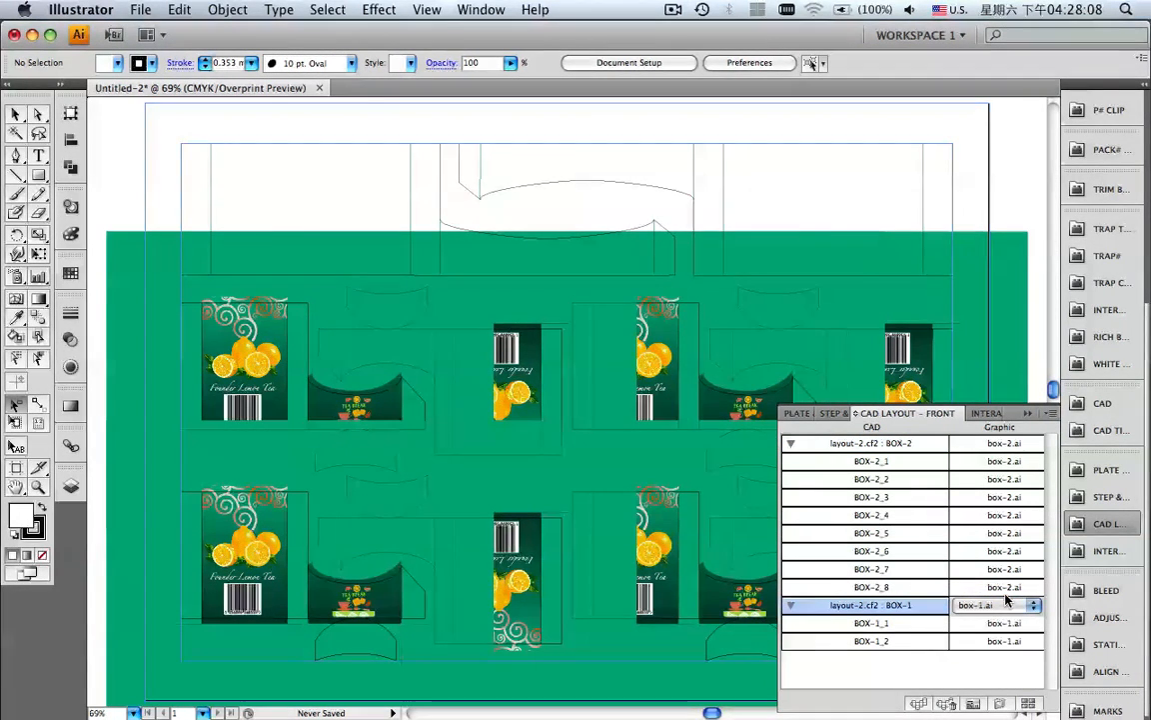
left_click(1029, 414)
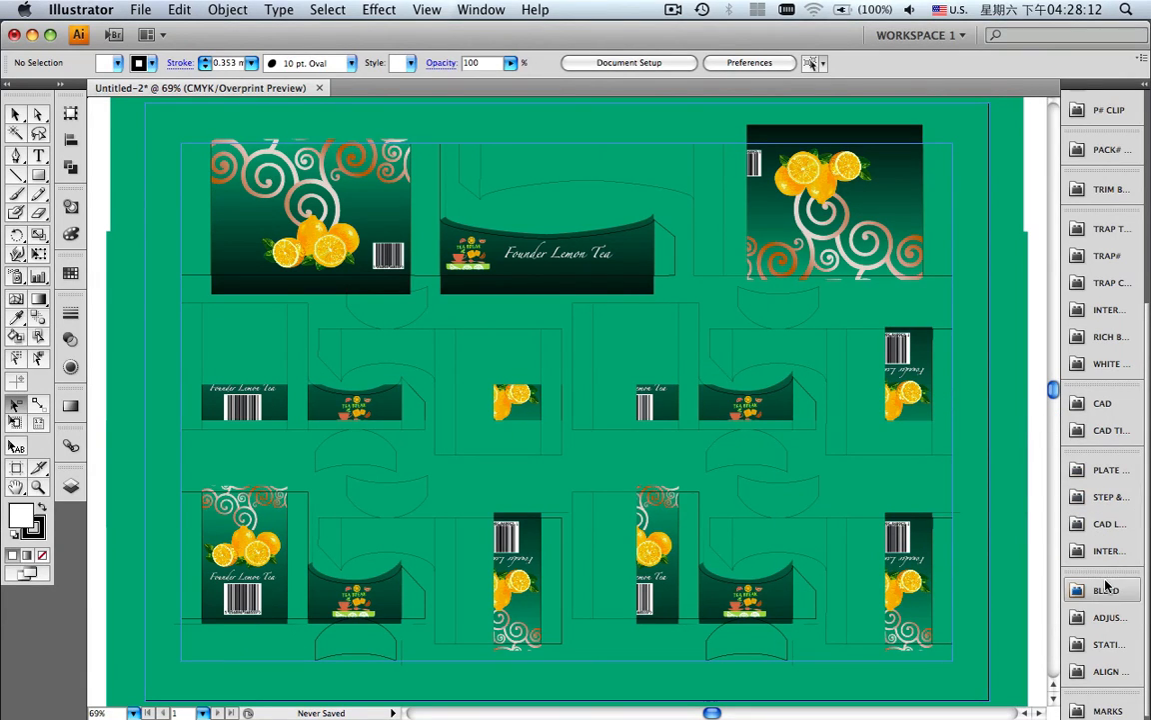
- Apply a 3 mm bleed with Adjust Overlap to the nested box graphics
left_click(1105, 590)
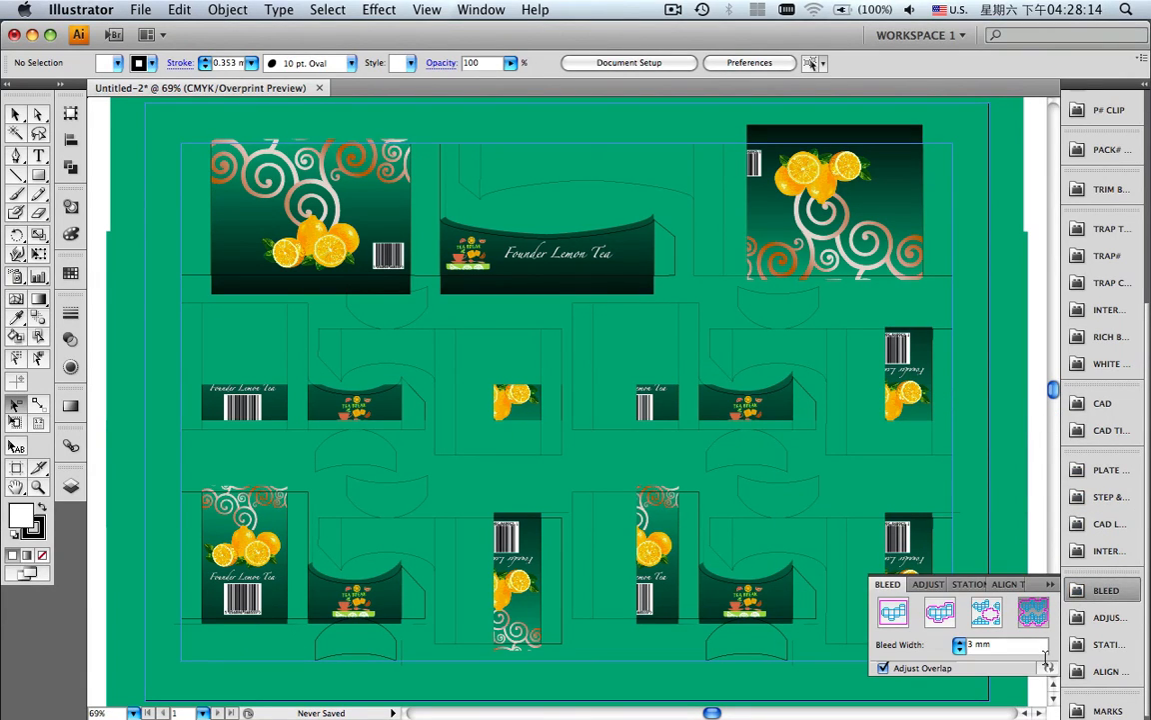
left_click(1047, 669)
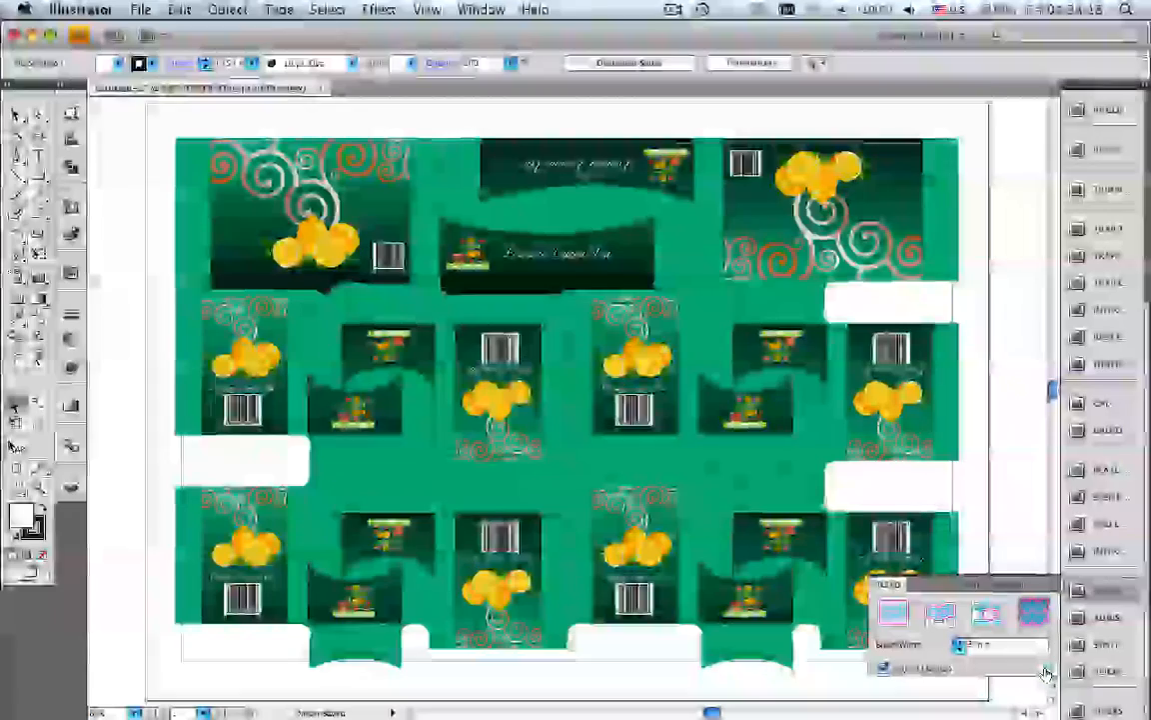
left_click(1051, 586)
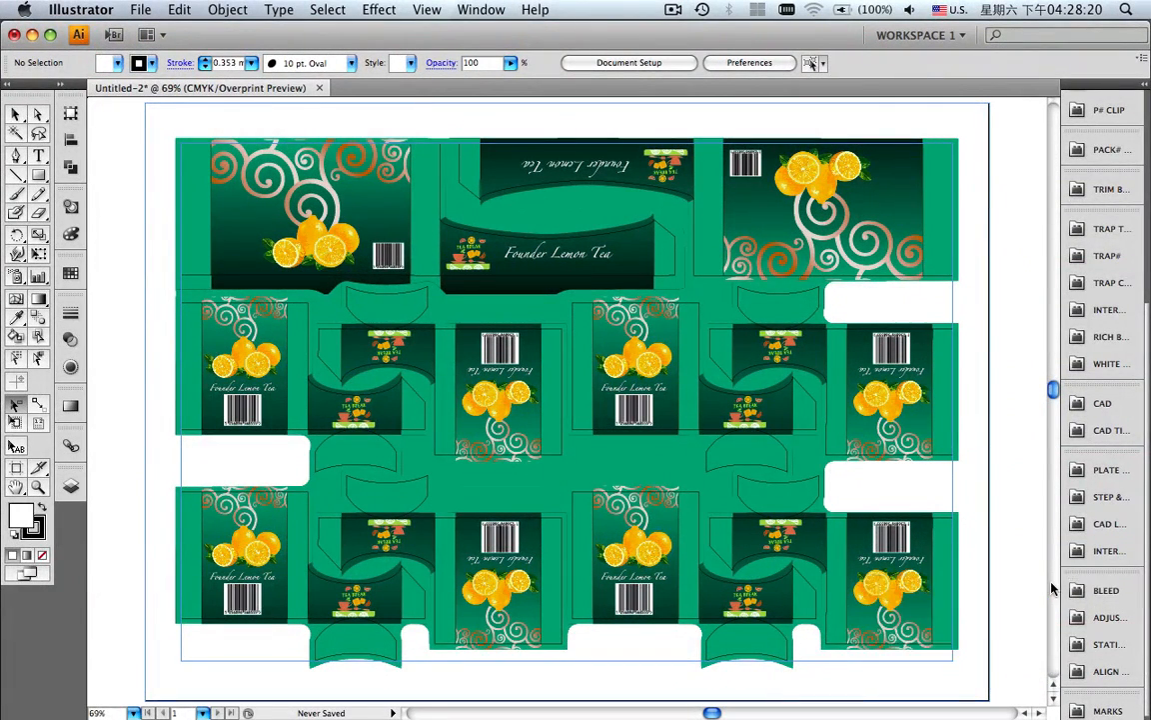
- Examine the bleed and overlaps between the nested boxes close up across the whole sheet
left_click(38, 487)
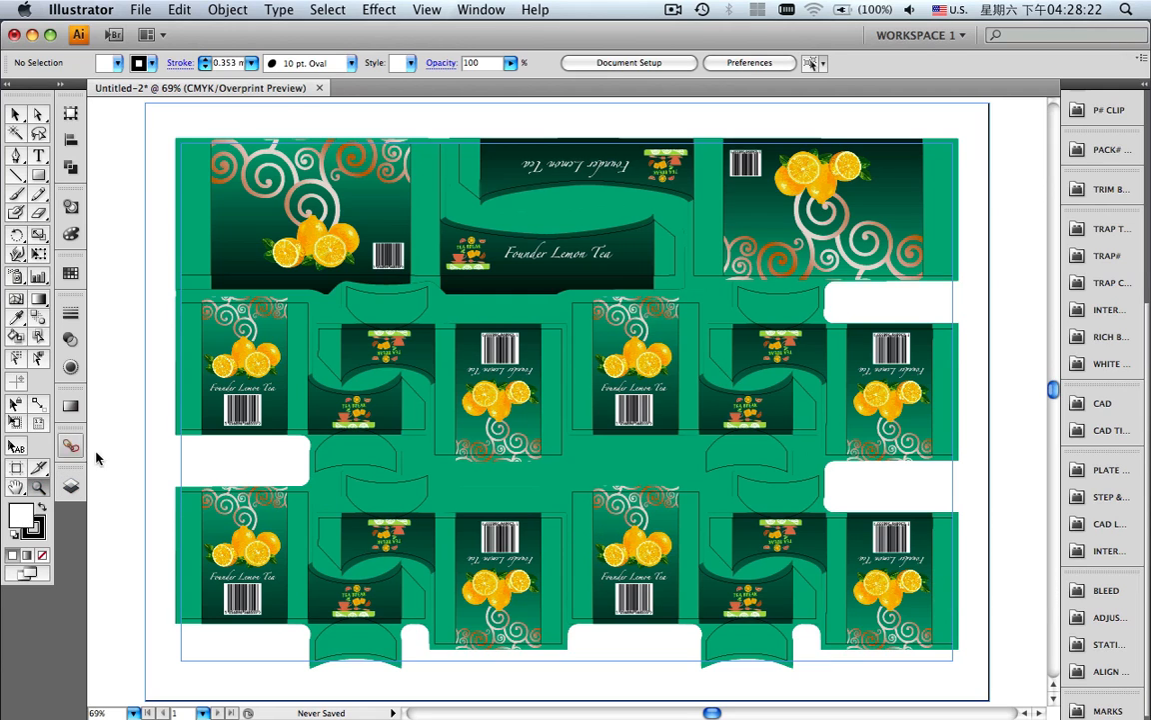
left_click_drag(157, 134, 775, 307)
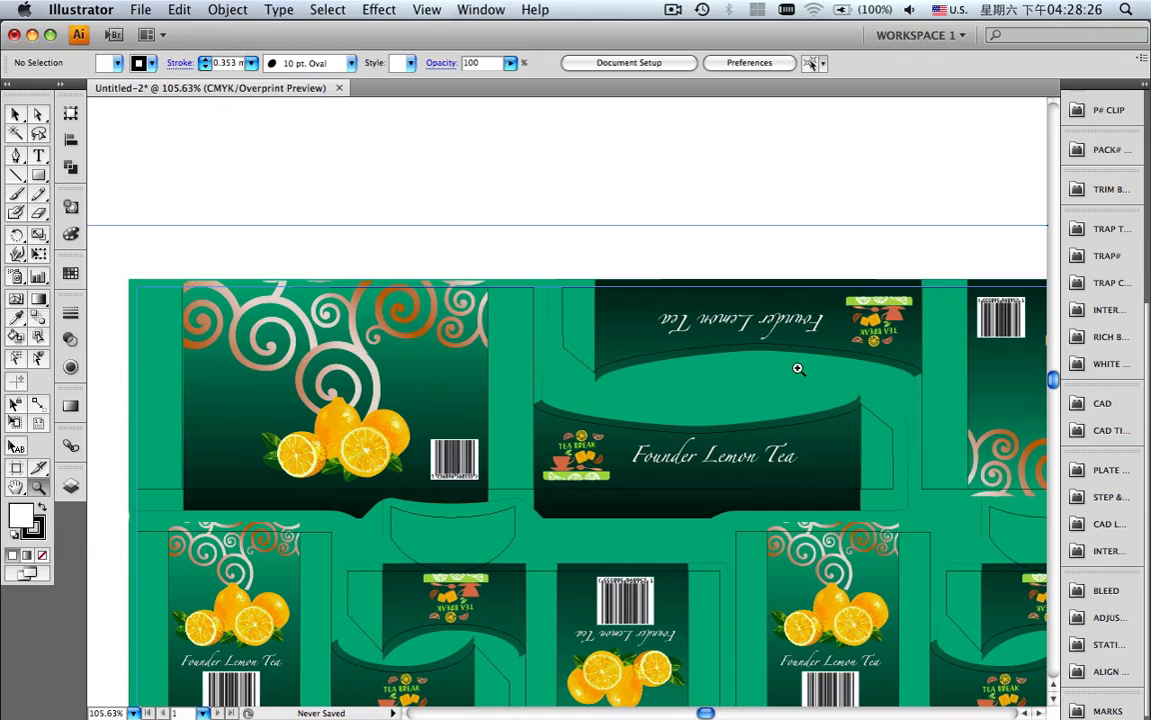
left_click_drag(855, 405, 738, 405)
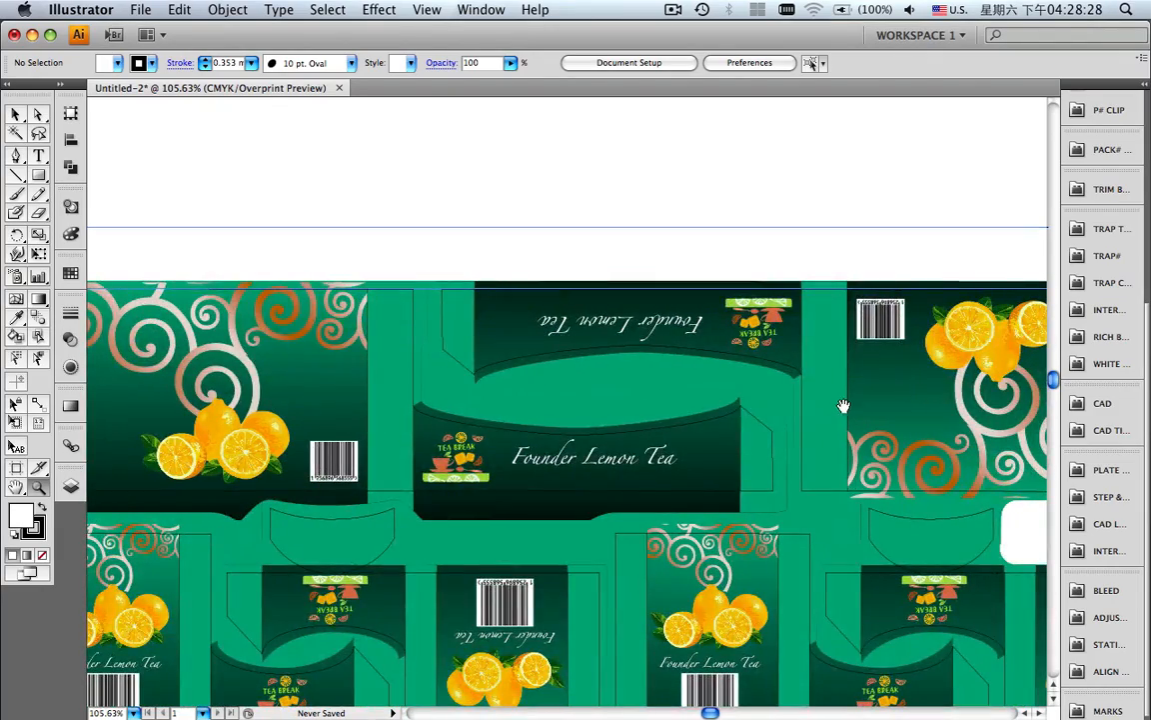
left_click_drag(842, 404, 616, 407)
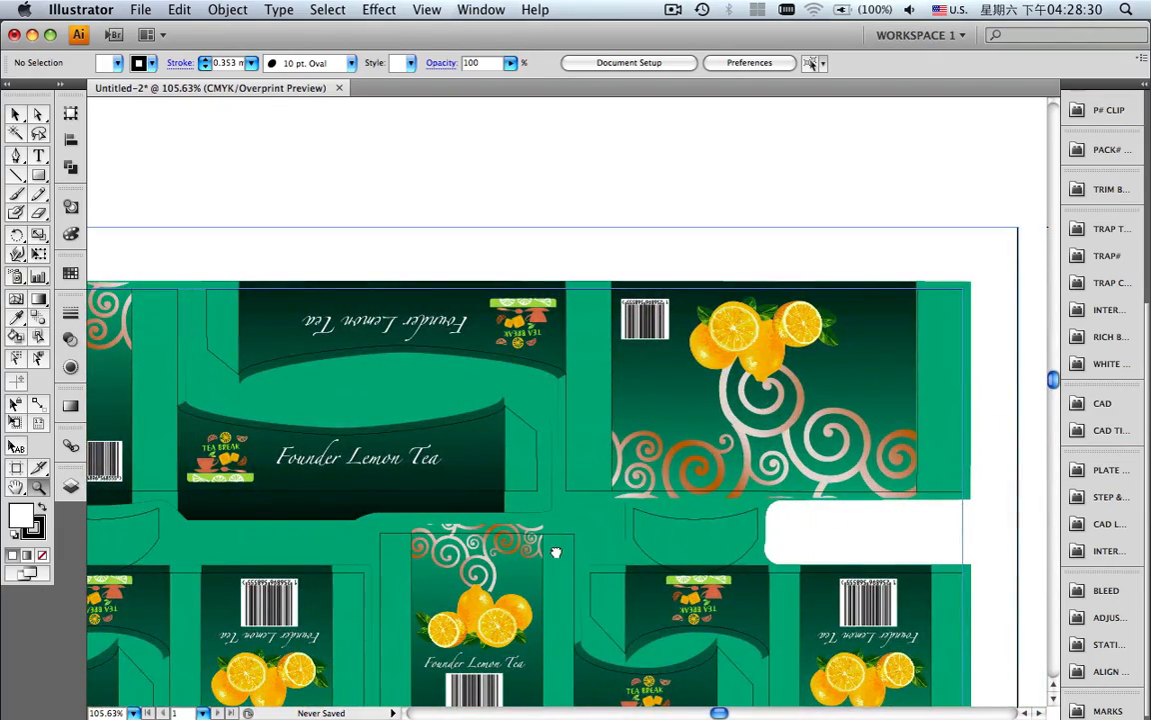
left_click_drag(556, 552, 519, 317)
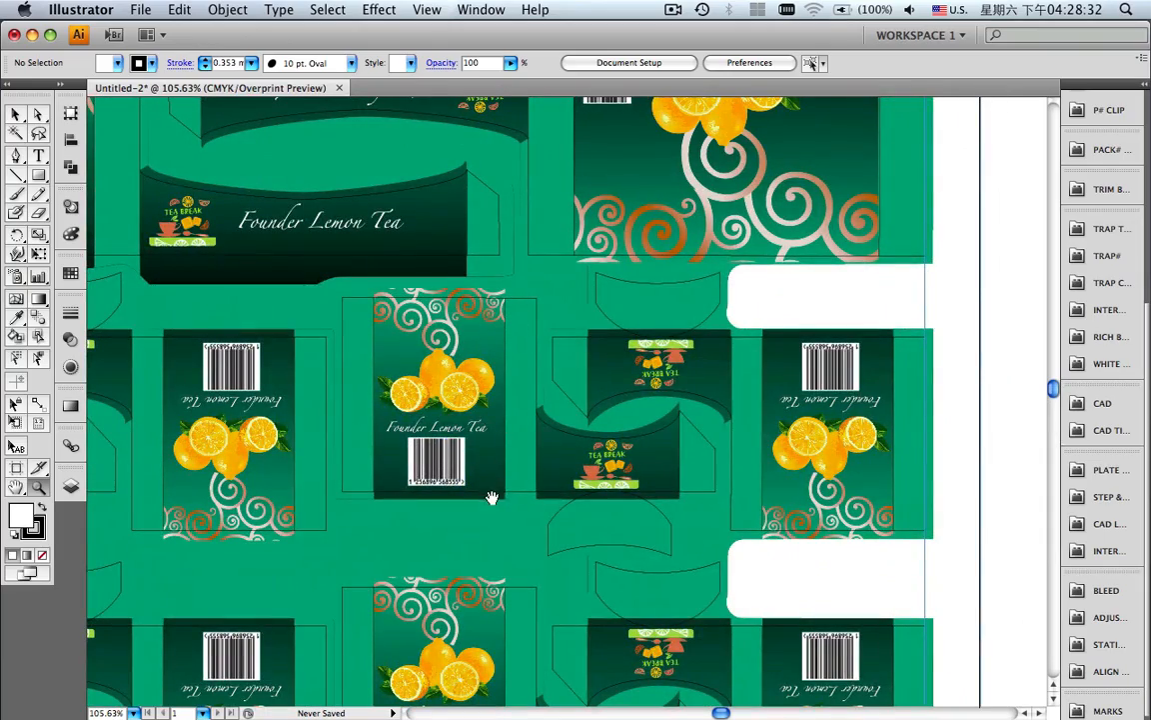
left_click_drag(489, 530, 653, 352)
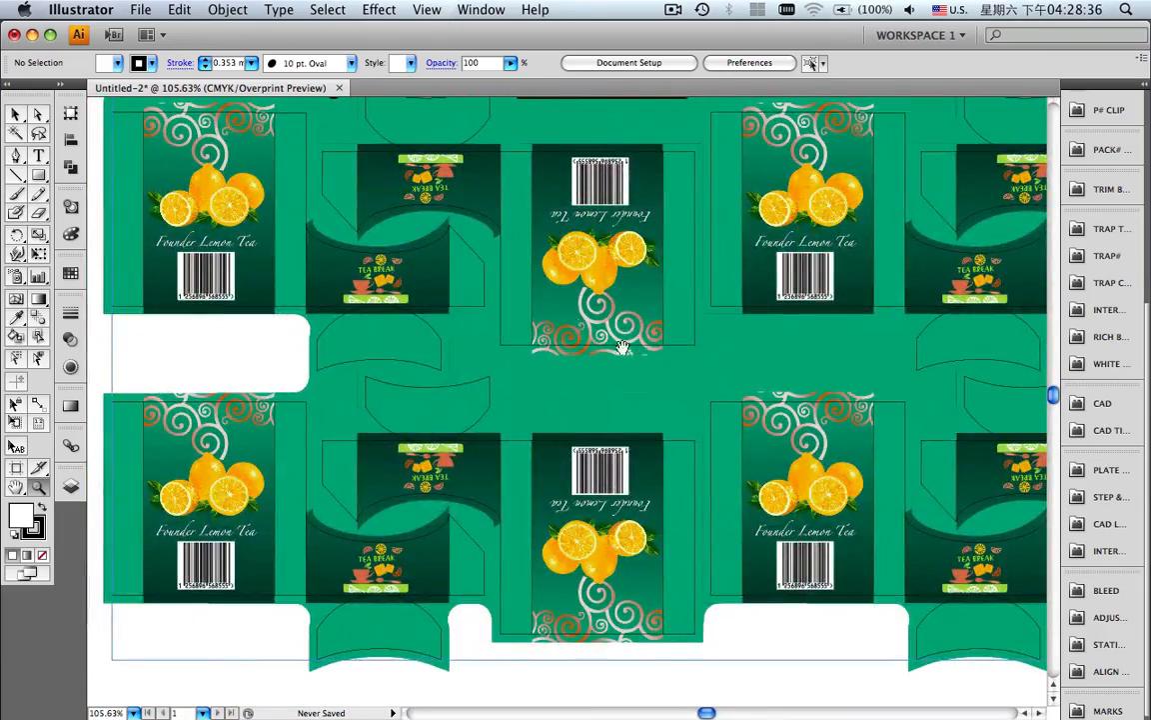
left_click_drag(569, 308, 567, 336)
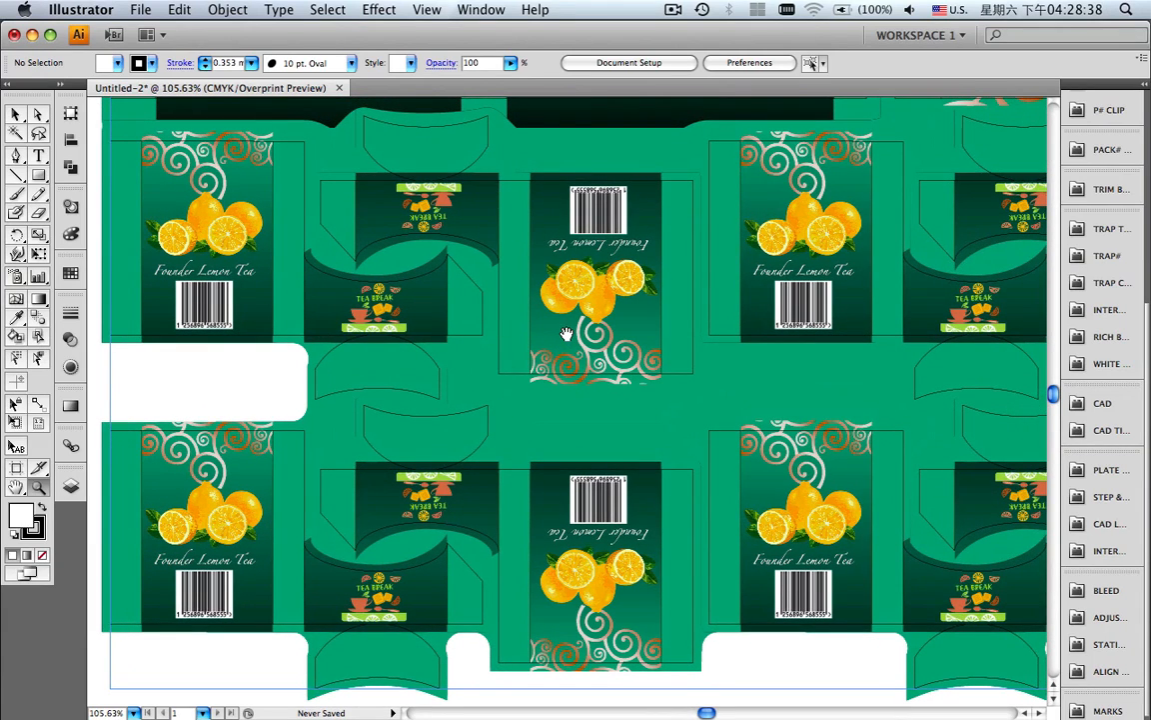
left_click(567, 334, "alt")
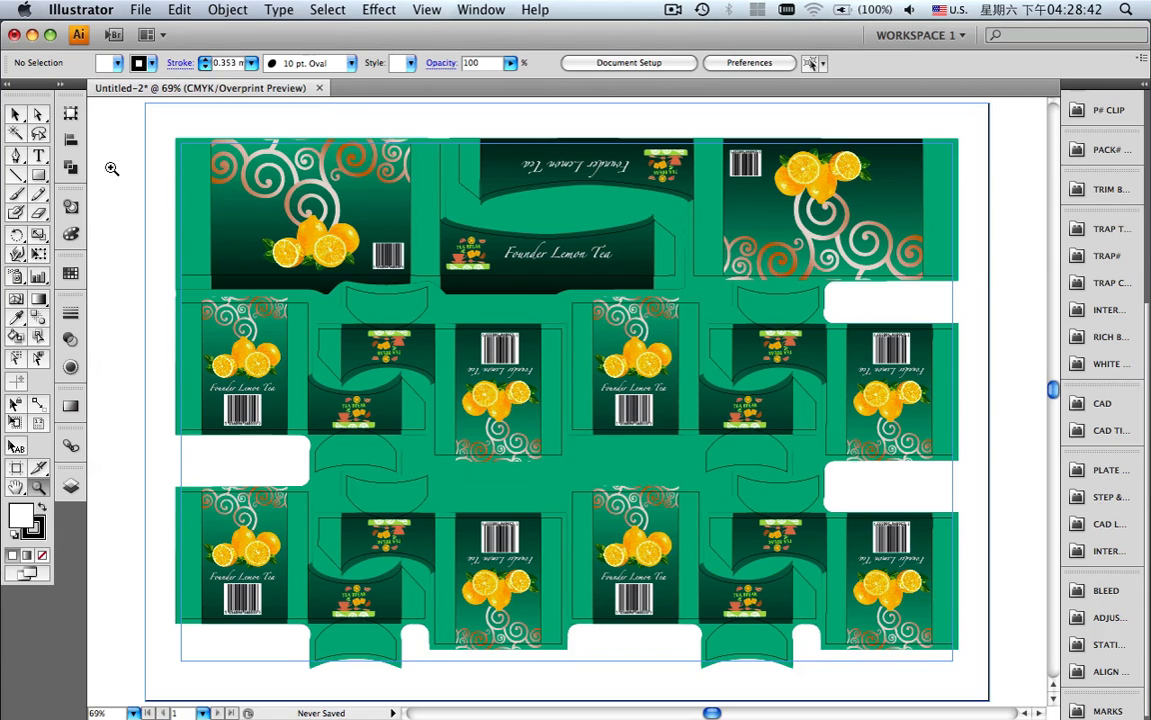
left_click(16, 114)
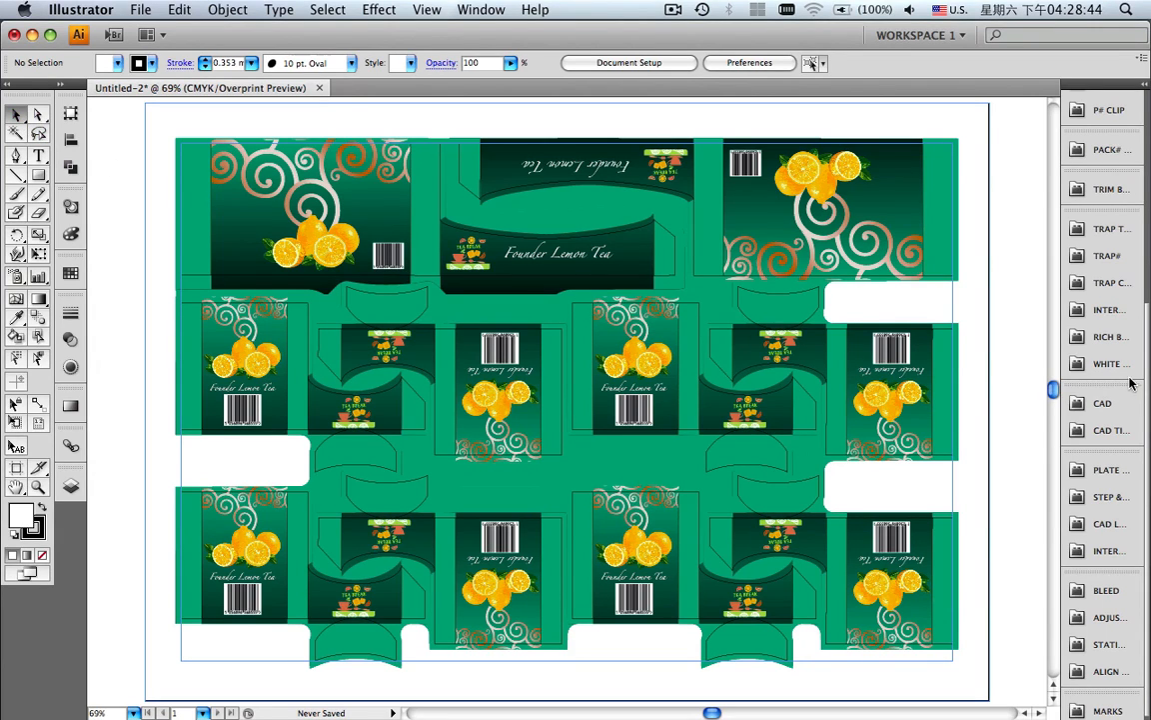
- Apply the markOK.fms marks set from the CAD layout folder to the nested box sheet
scroll(1133, 382, "down", 1)
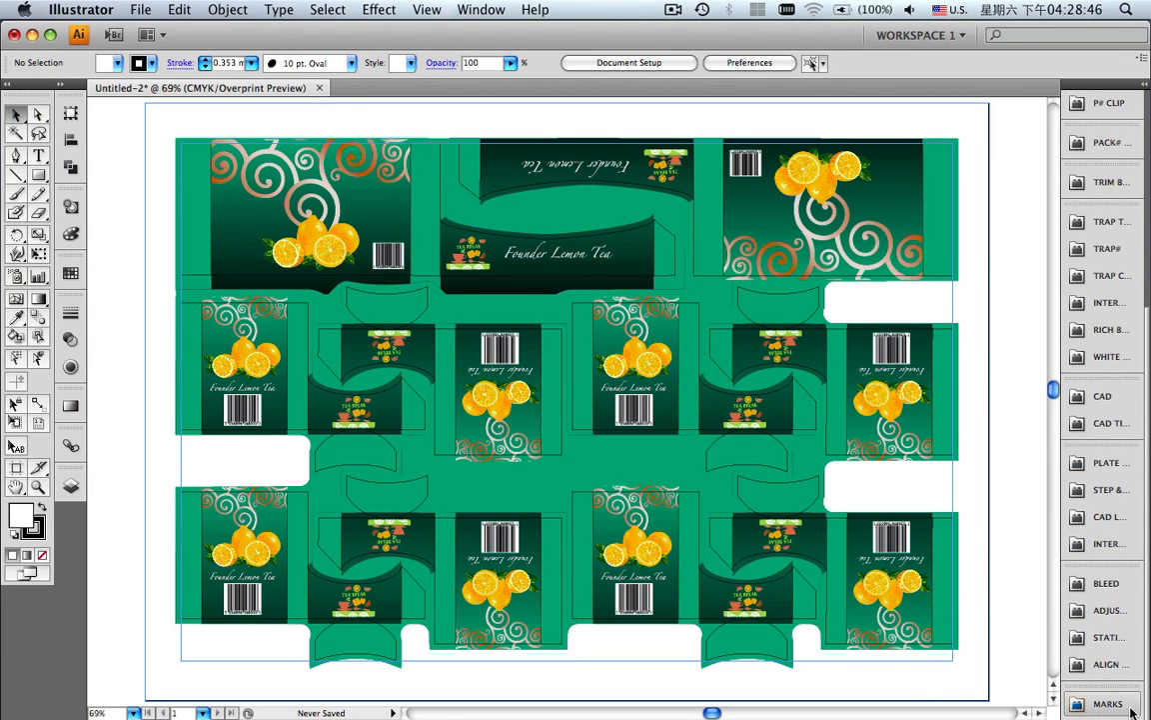
left_click(1129, 701)
left_click(1053, 503)
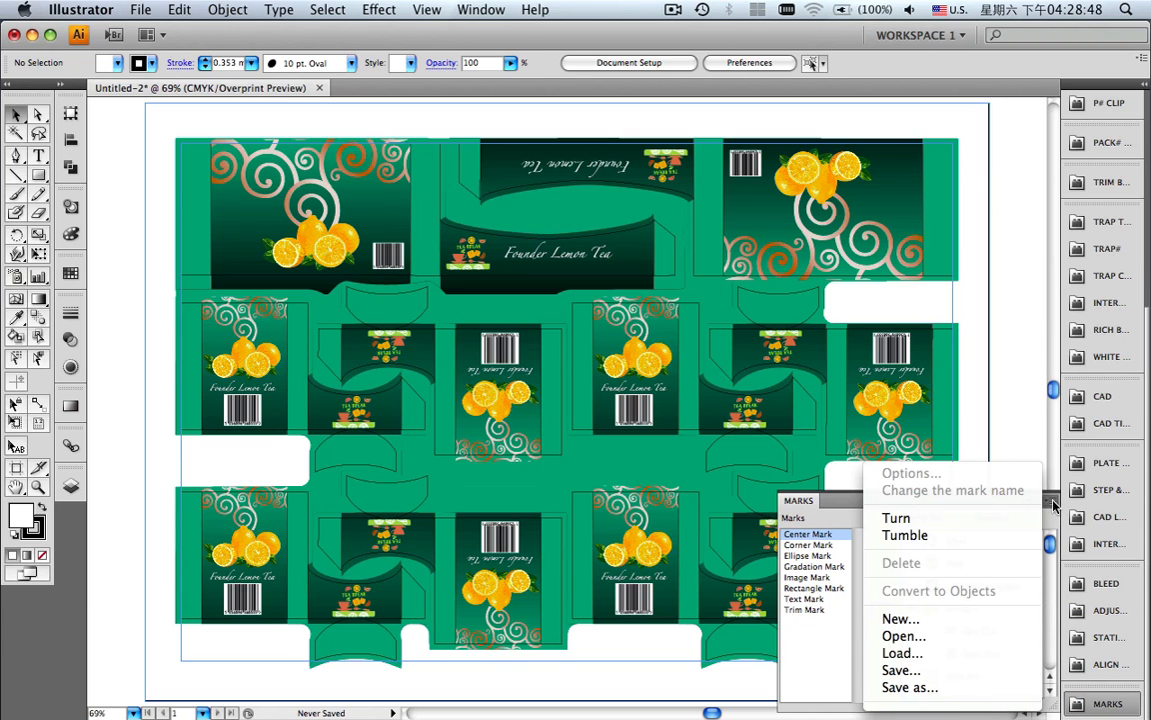
left_click(985, 638)
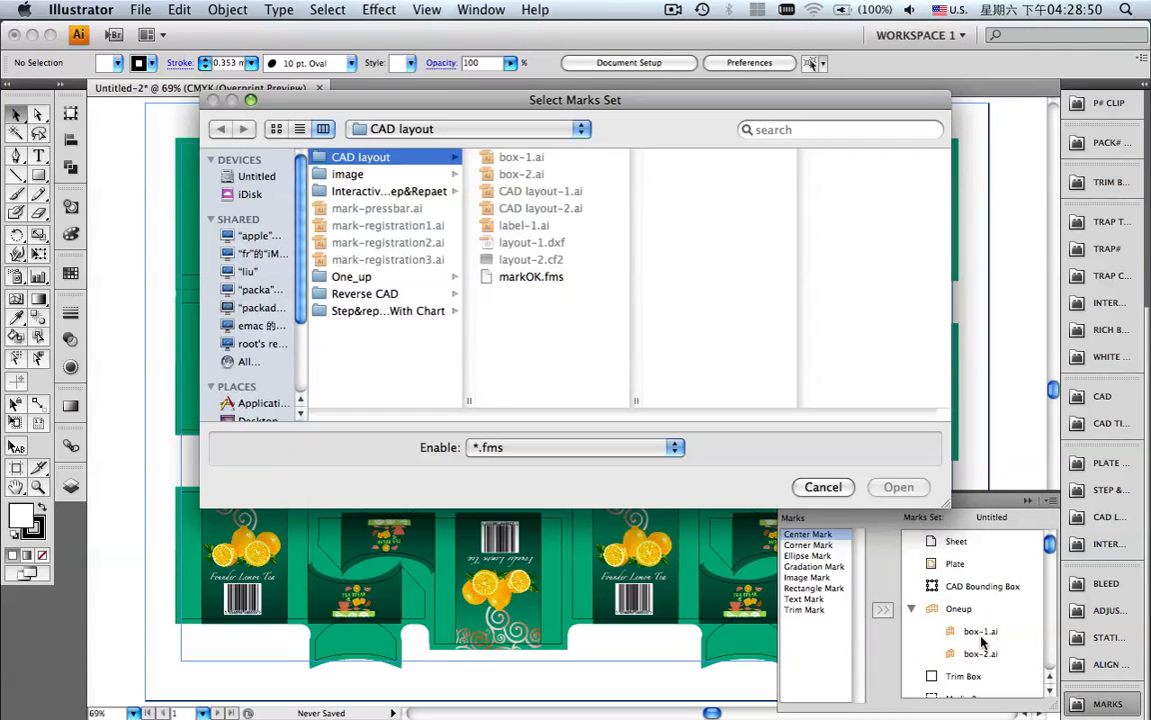
left_click(516, 276)
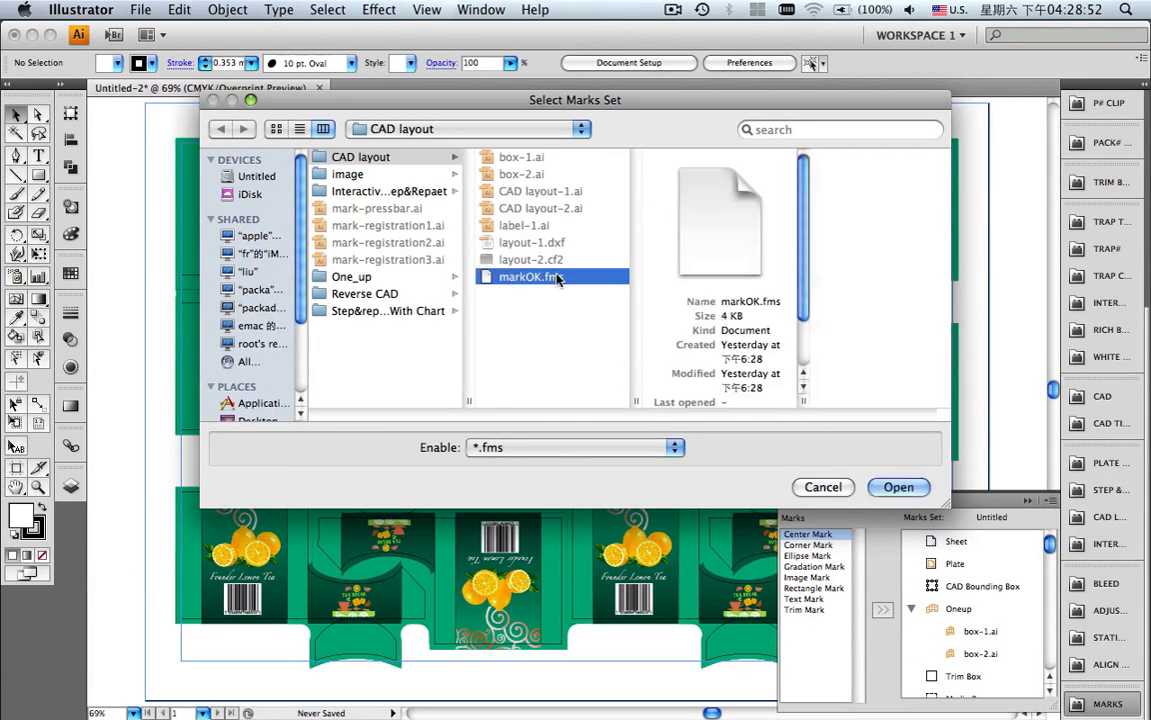
left_click(897, 488)
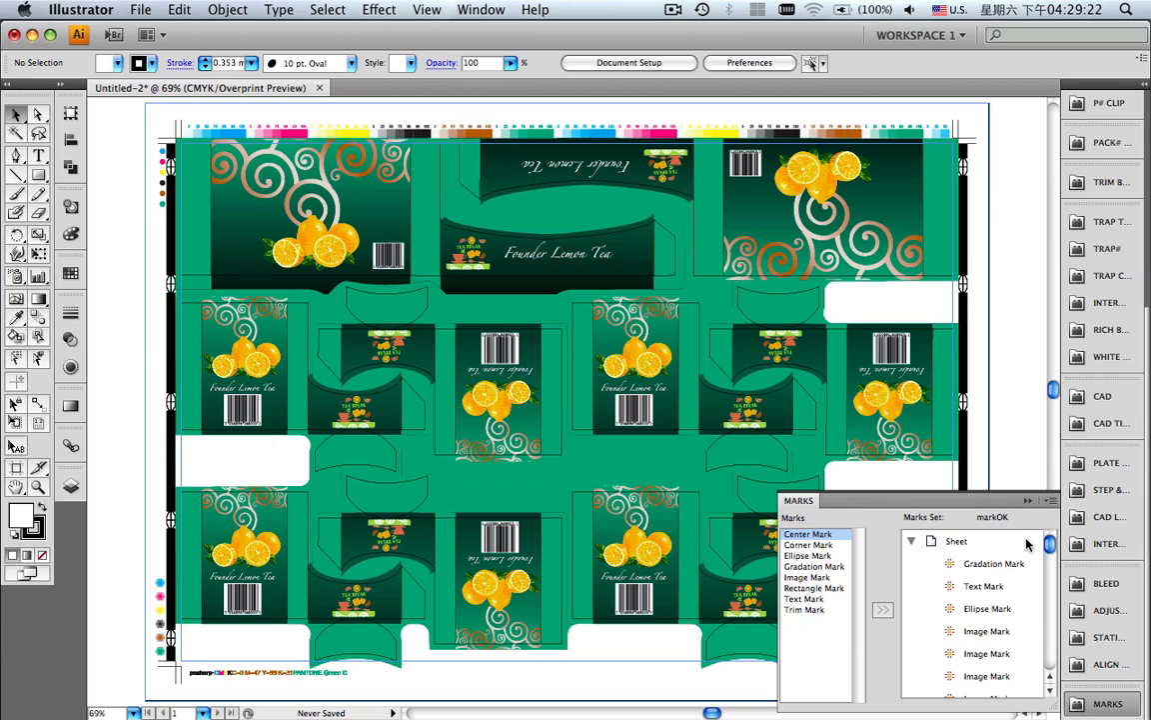
left_click(1028, 501)
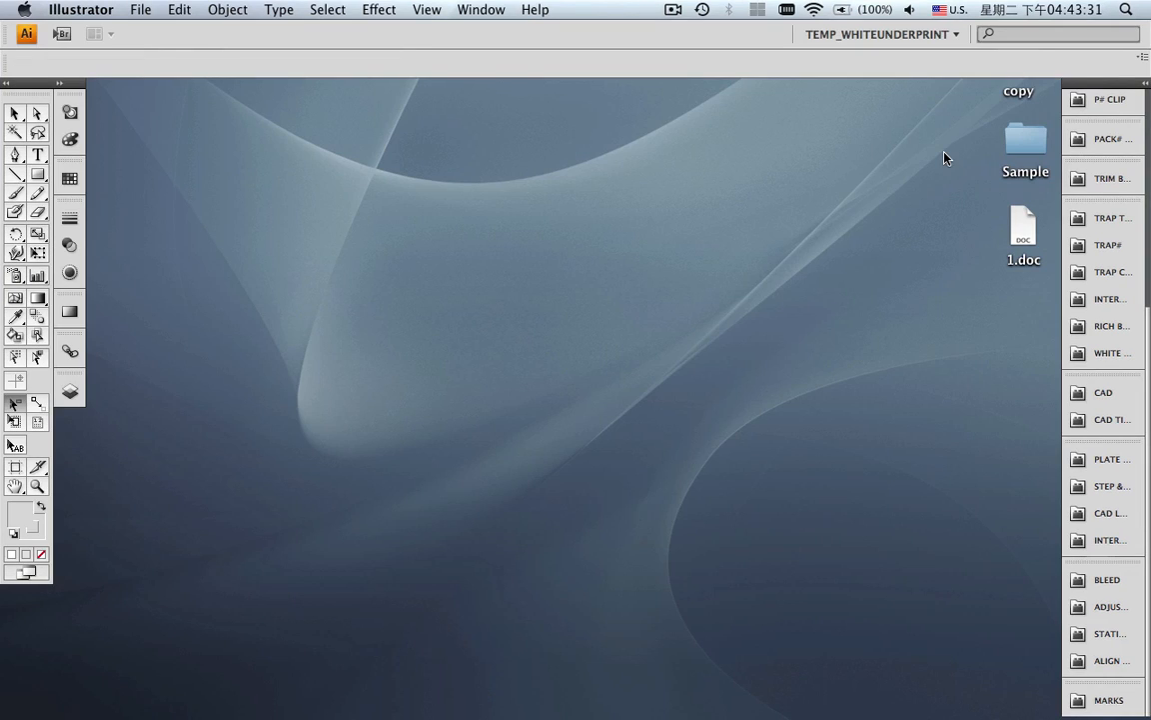
- Create a new 770 × 380 mm plate with a centred 721.42 × 349.4 mm sheet, shown in Overprint Preview
left_click(1099, 456)
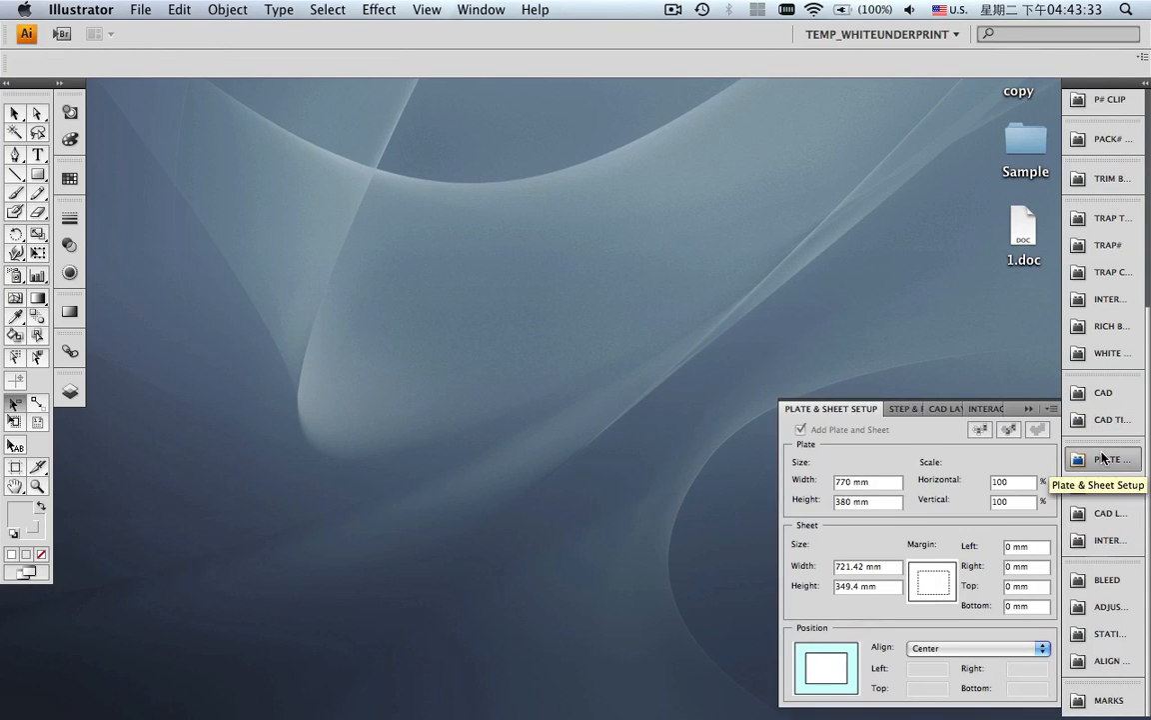
left_click(1050, 408)
left_click(1016, 416)
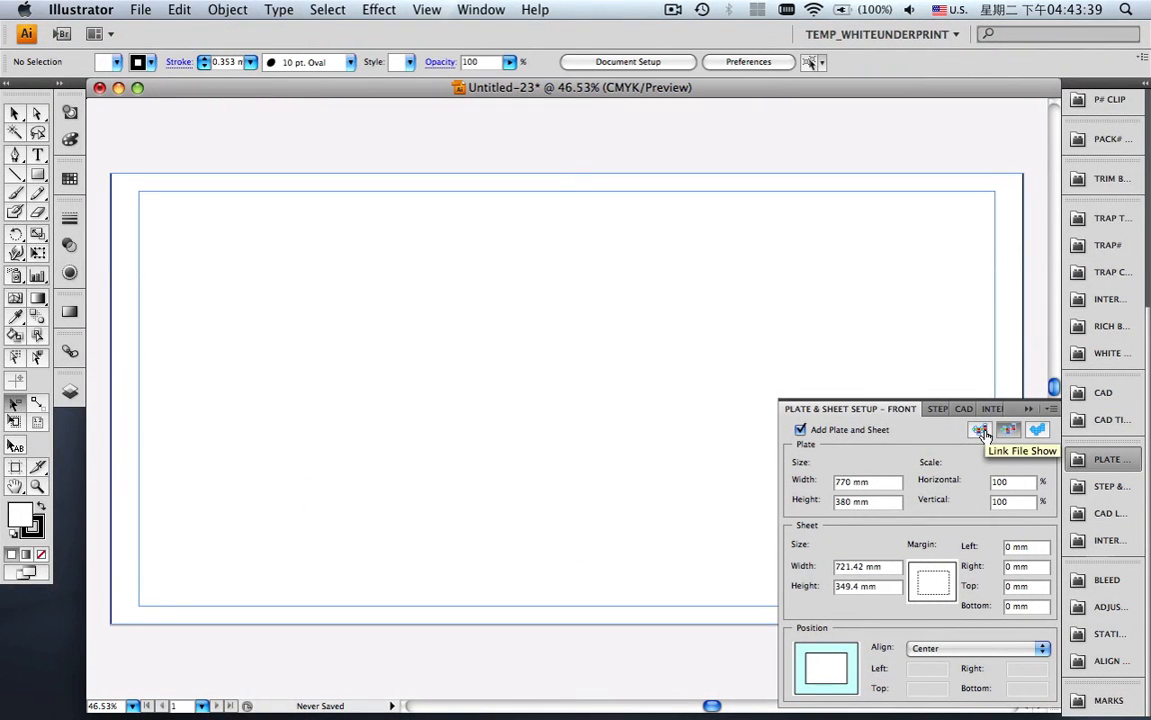
left_click(983, 430)
left_click(919, 368)
left_click(428, 9)
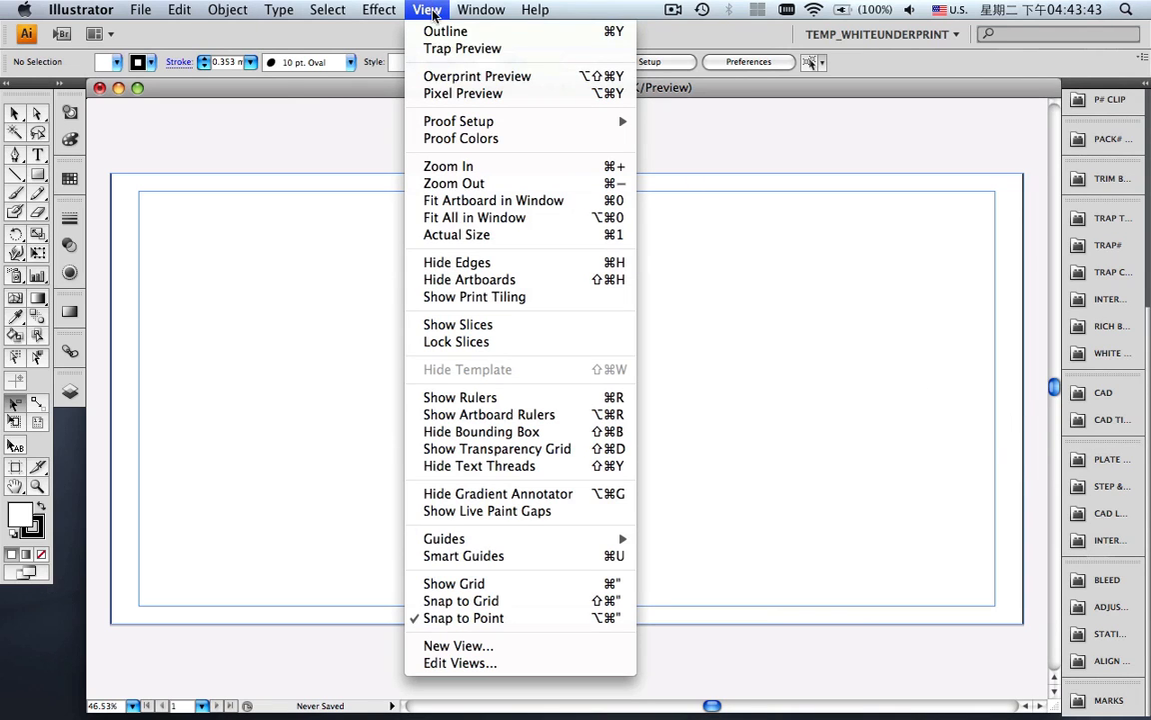
left_click(448, 77)
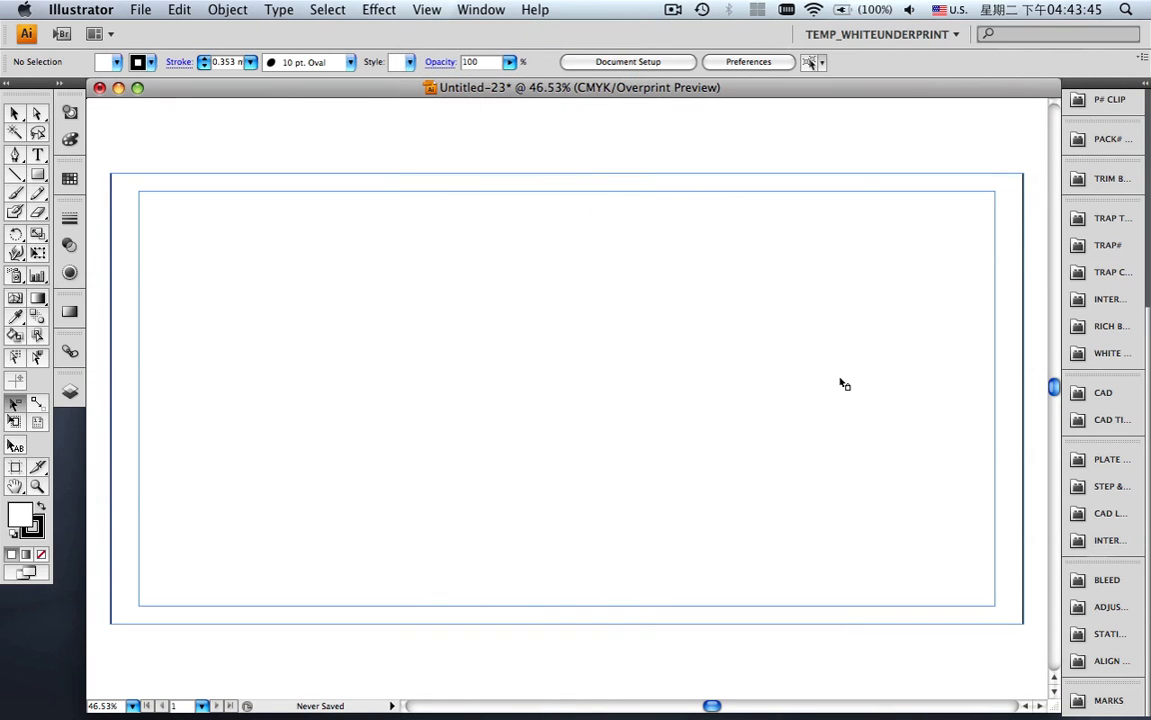
- Add file-2.ai and file-3.ai from the Sample folder to the Graphic Manager for Interactive Step & Repeat
left_click(1099, 544)
left_click(1049, 345)
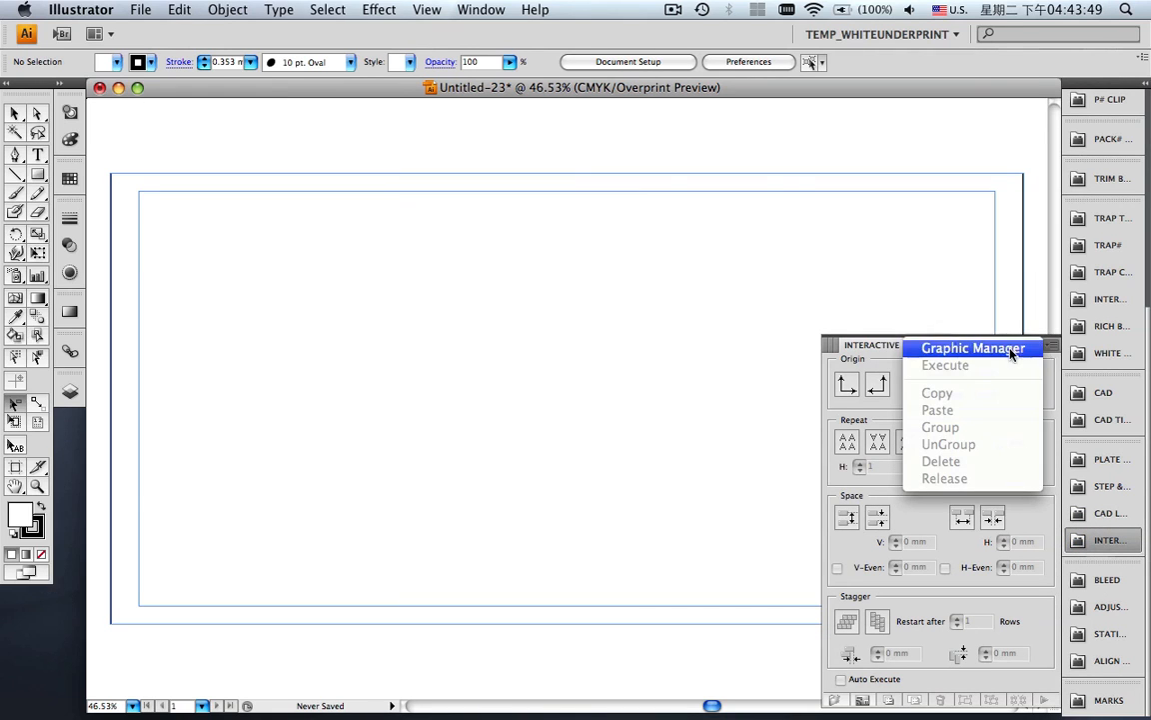
left_click(1011, 350)
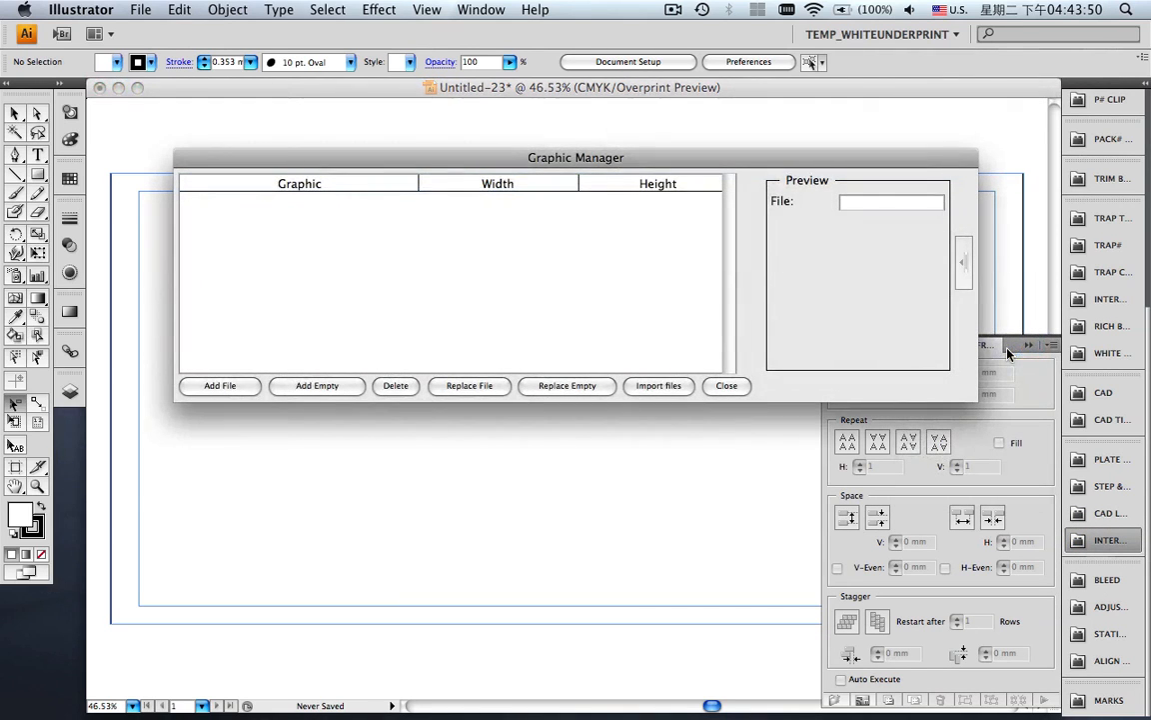
left_click(222, 386)
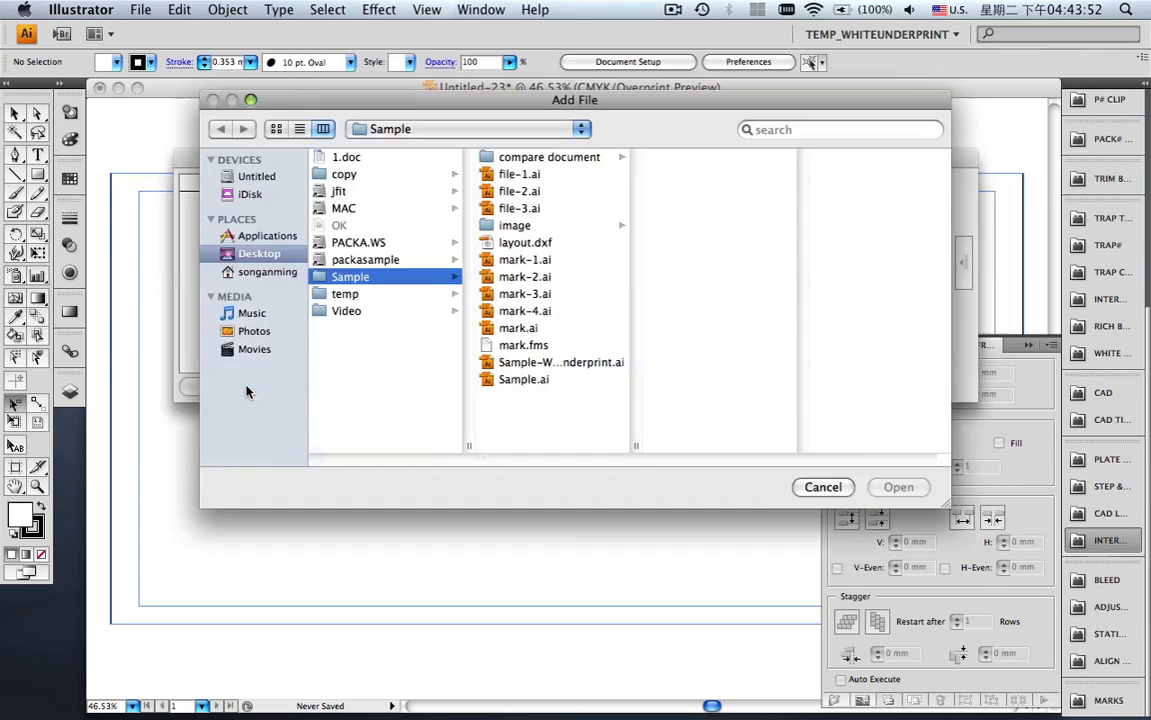
left_click(519, 190)
left_click(893, 486)
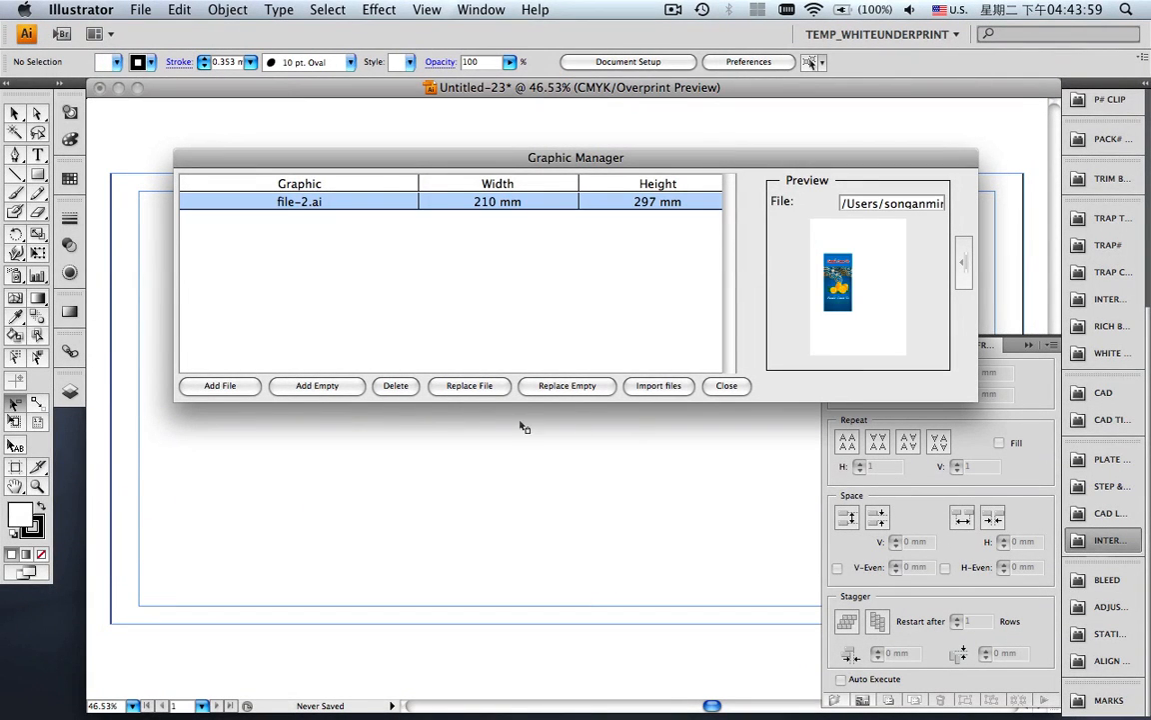
left_click(220, 384)
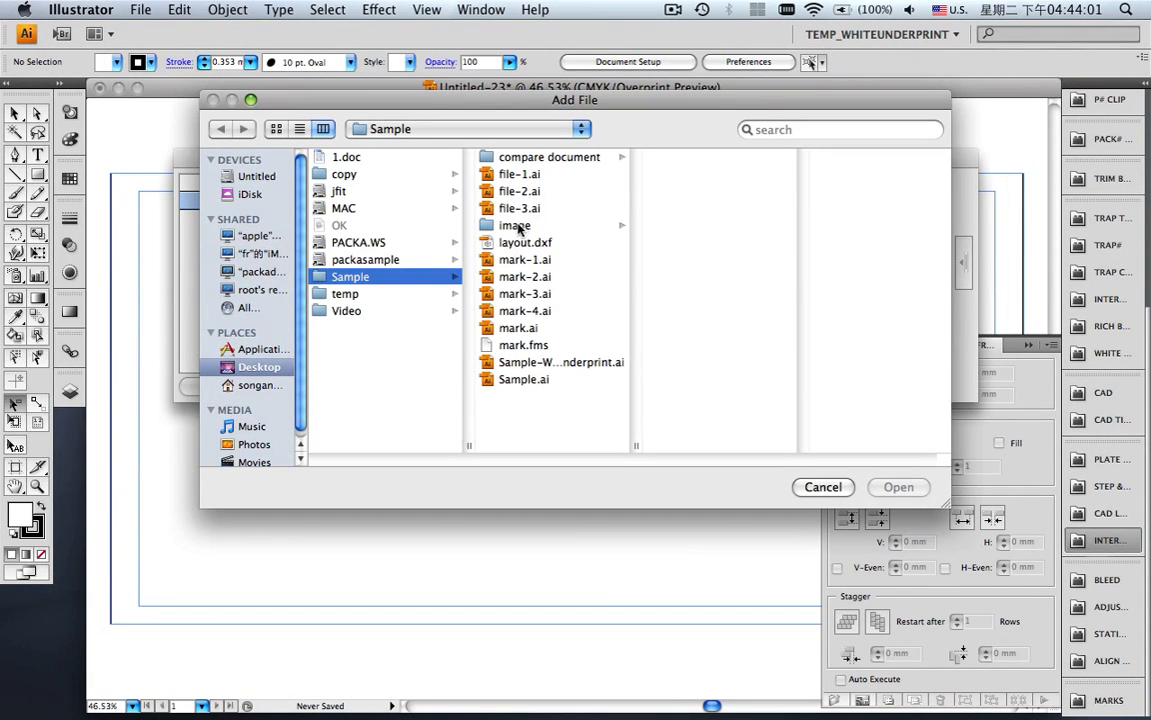
left_click(519, 208)
left_click(897, 487)
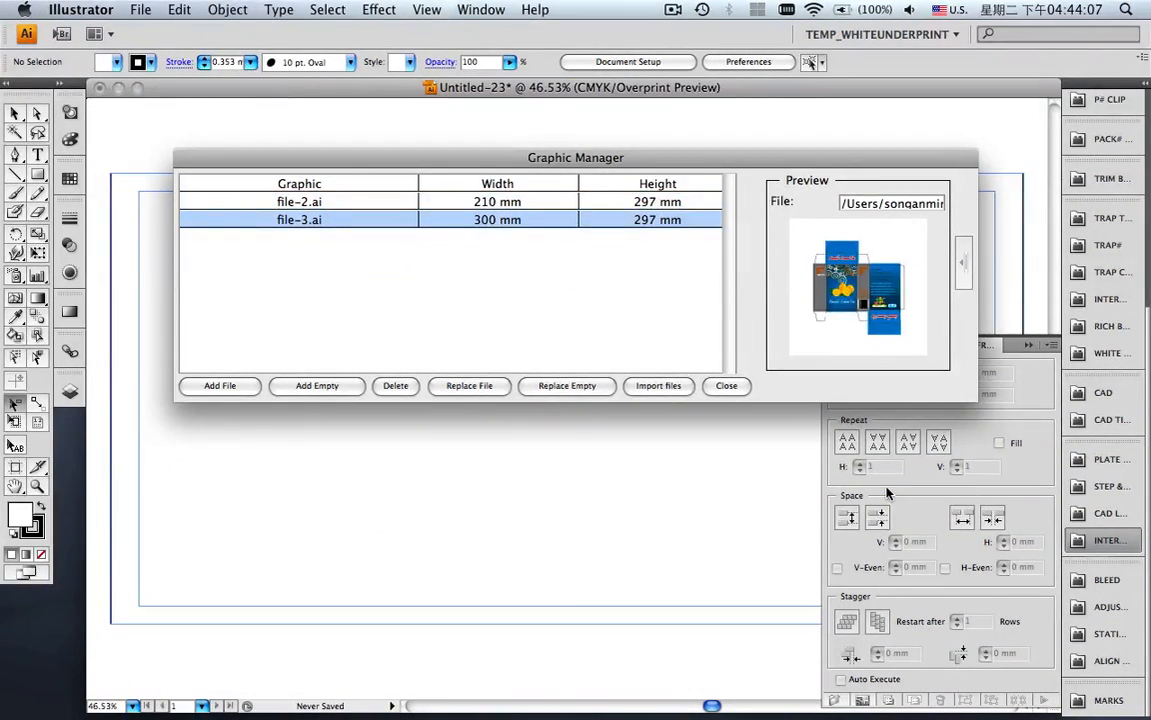
- Import file-2.ai from the Graphic Manager onto the sheet and select the placed one-up
left_click(617, 204)
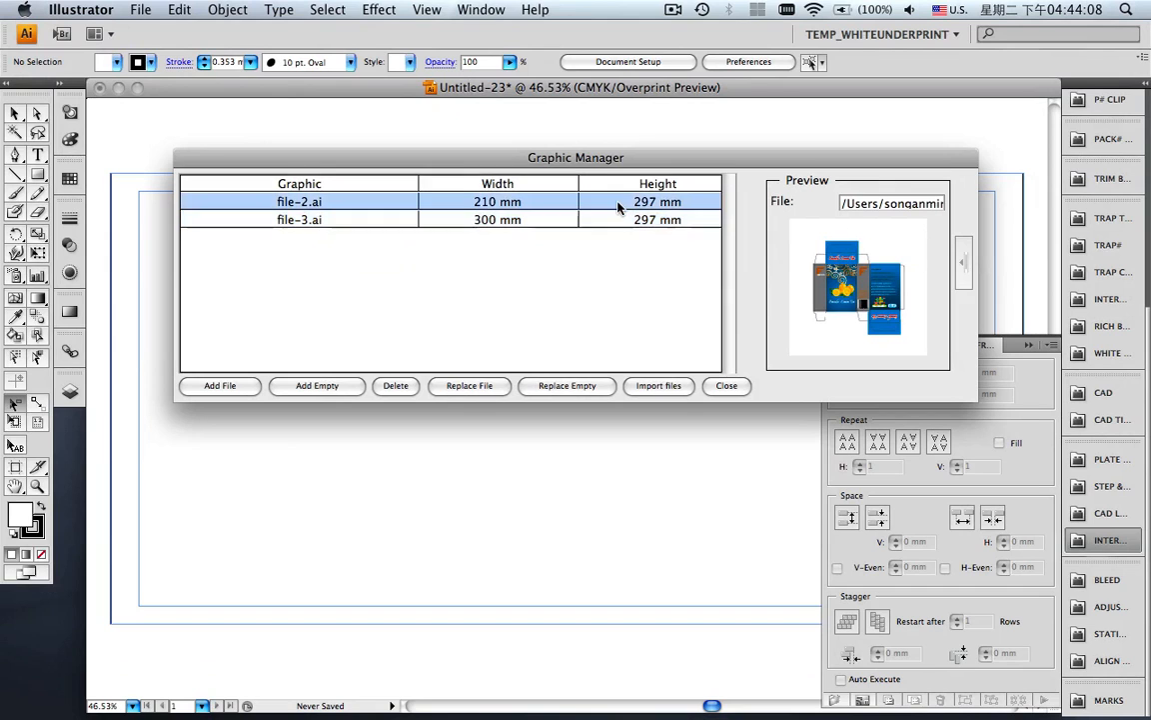
left_click(649, 389)
left_click(725, 388)
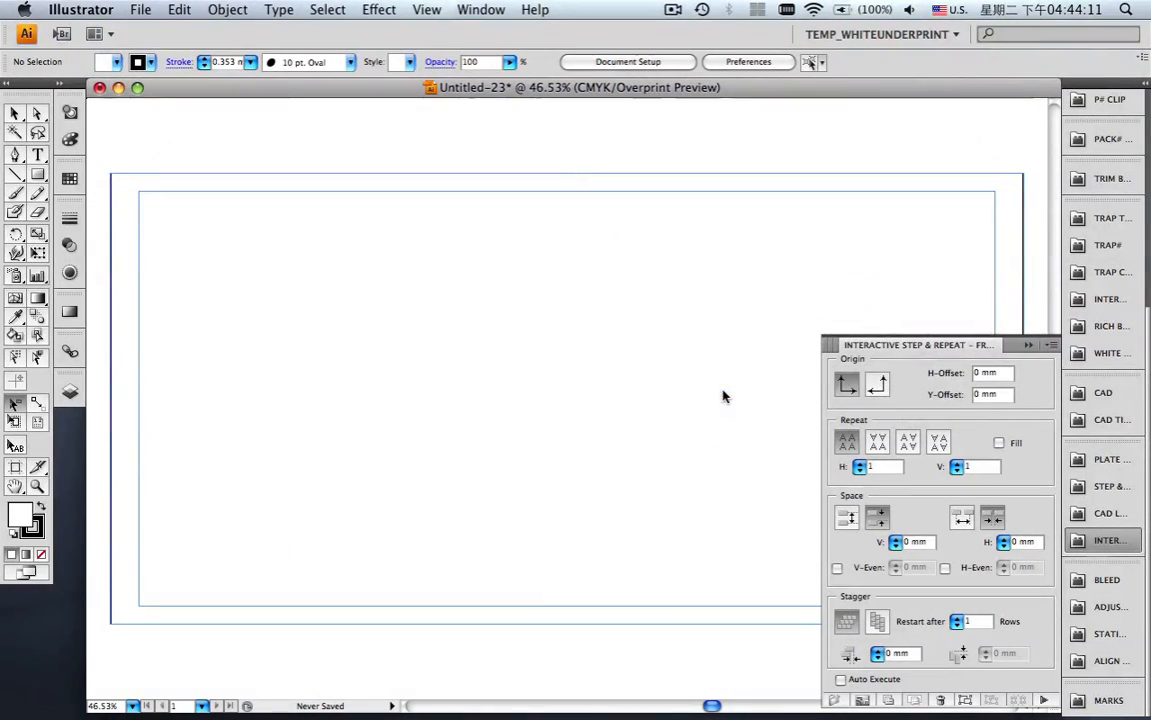
left_click(15, 403)
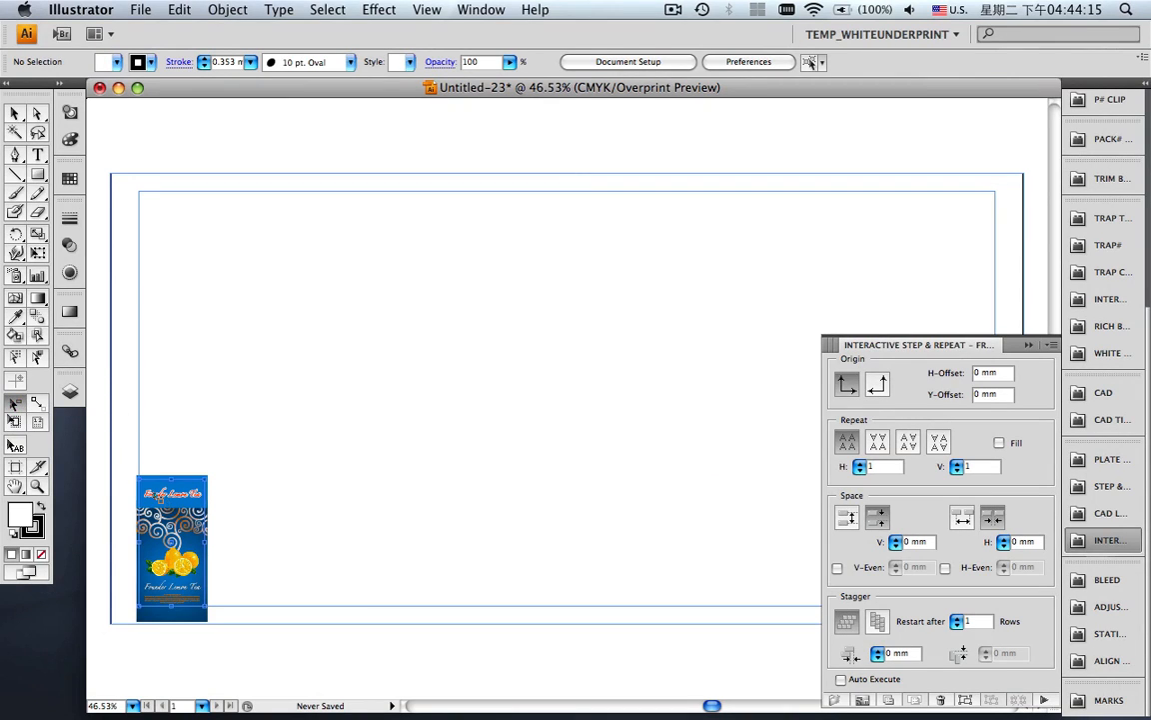
- Rotate the file-2.ai one-up 90° clockwise about its centre
left_click(1108, 139)
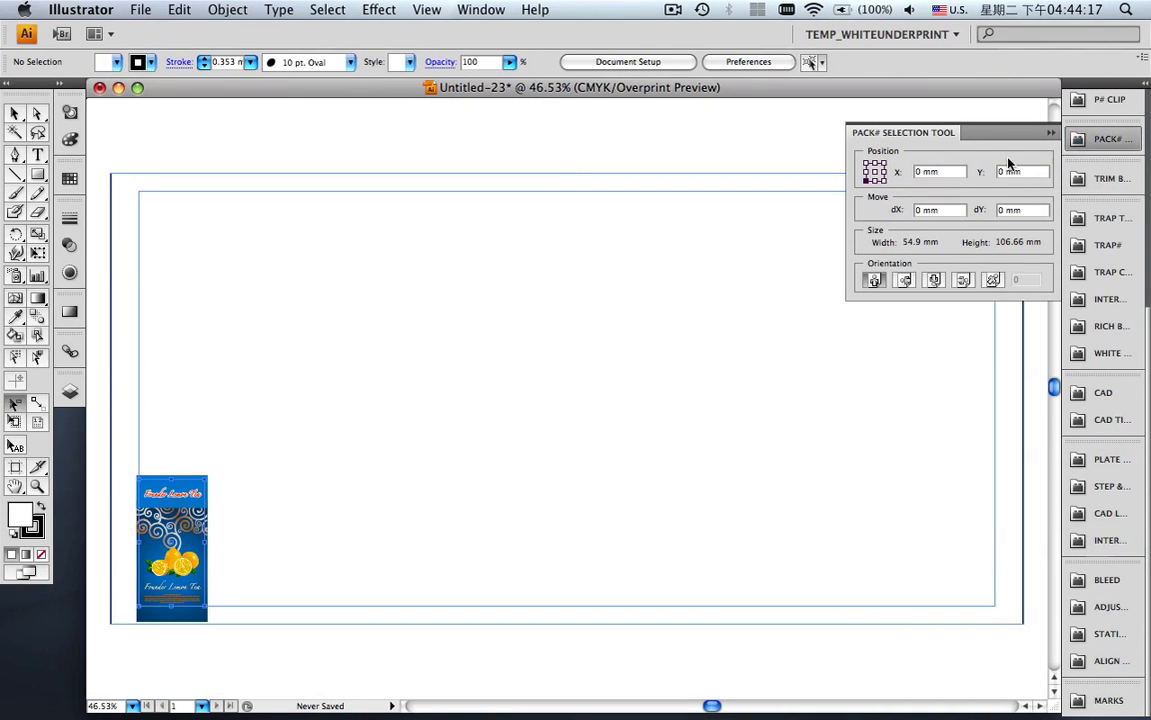
left_click(878, 172)
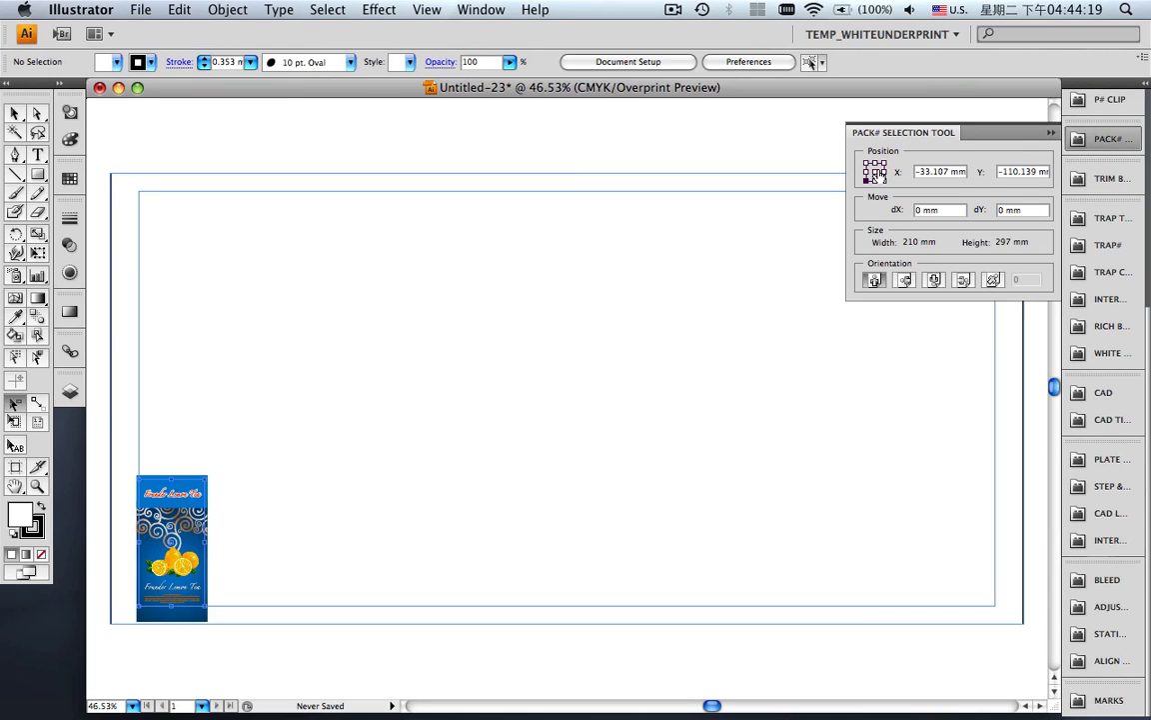
left_click(876, 172)
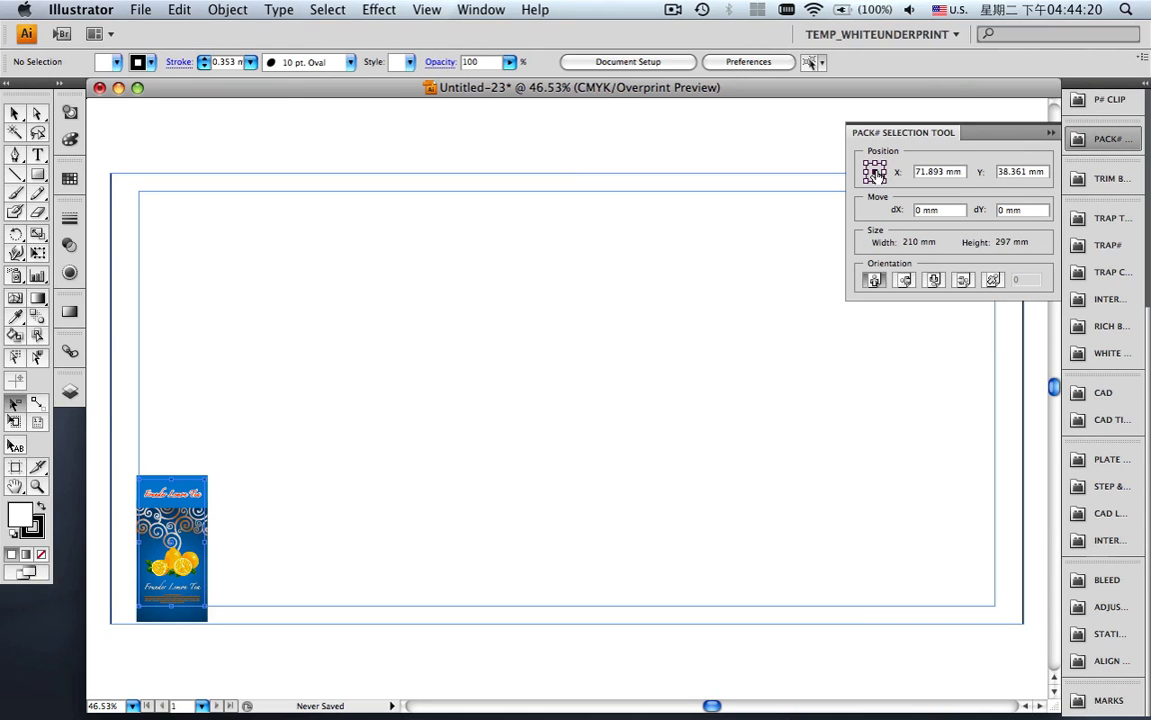
left_click(962, 281)
left_click(1079, 140)
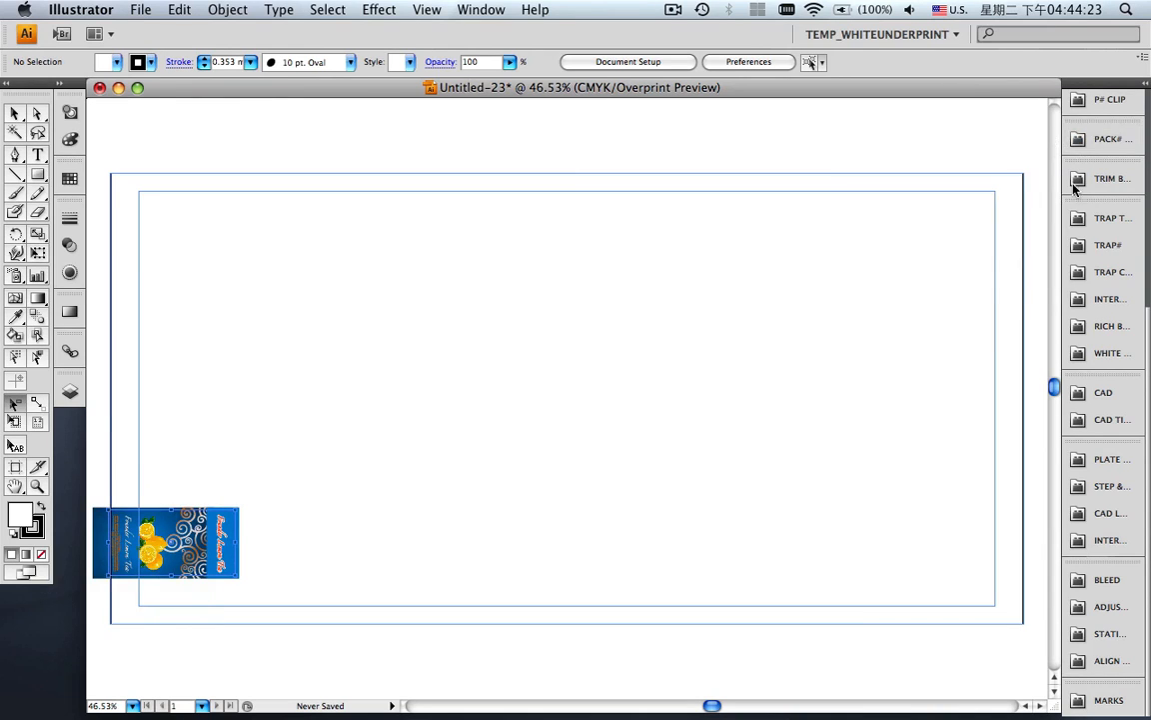
- Set the one-up's horizontal and vertical origin offsets to 0 mm and enable Auto Execute for the step and repeat
left_click(1103, 540)
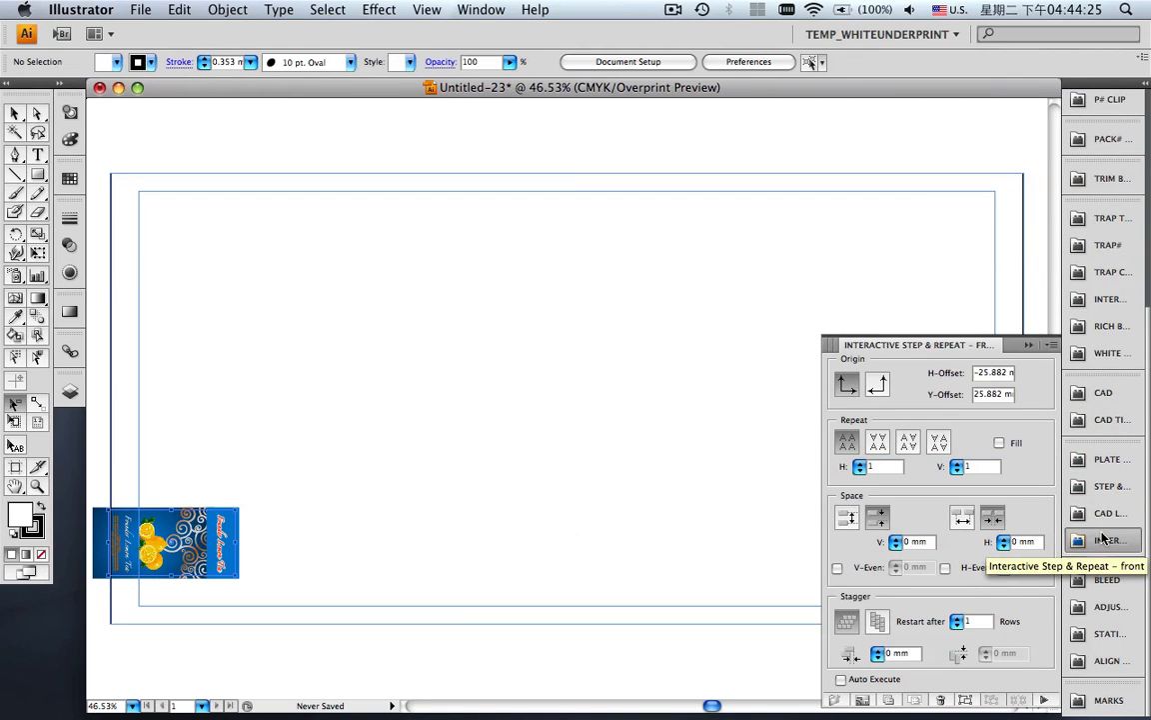
left_click(947, 373)
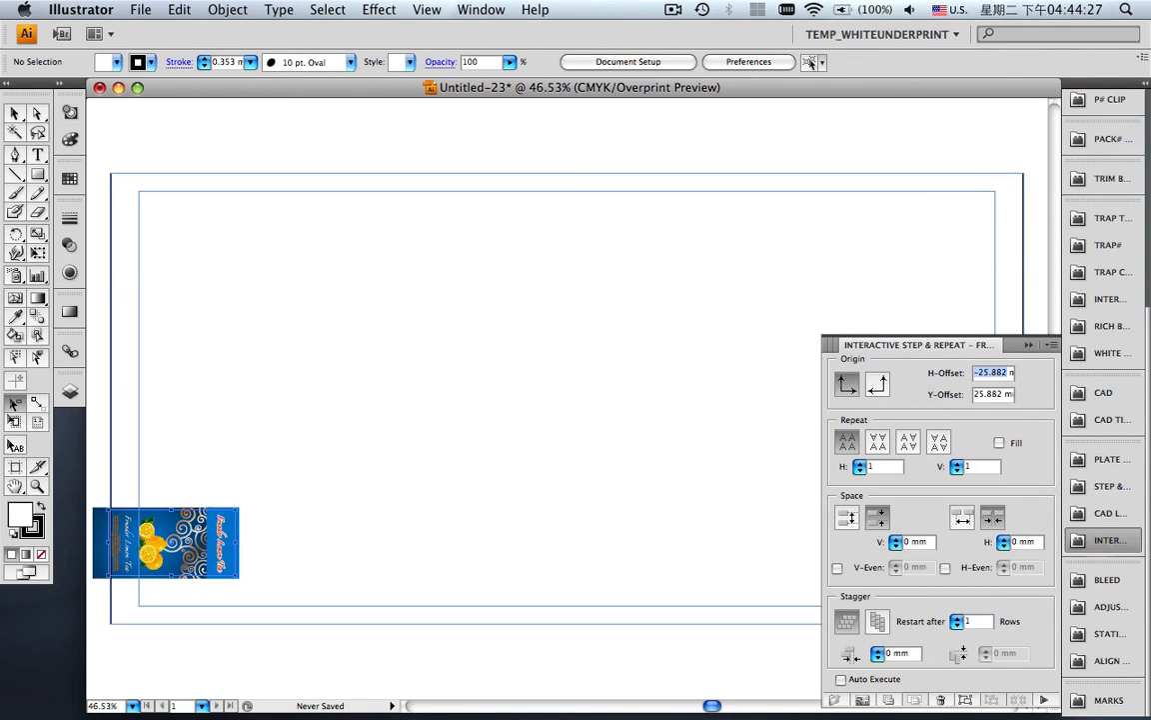
type("0")
left_click(1002, 393)
left_click(841, 680)
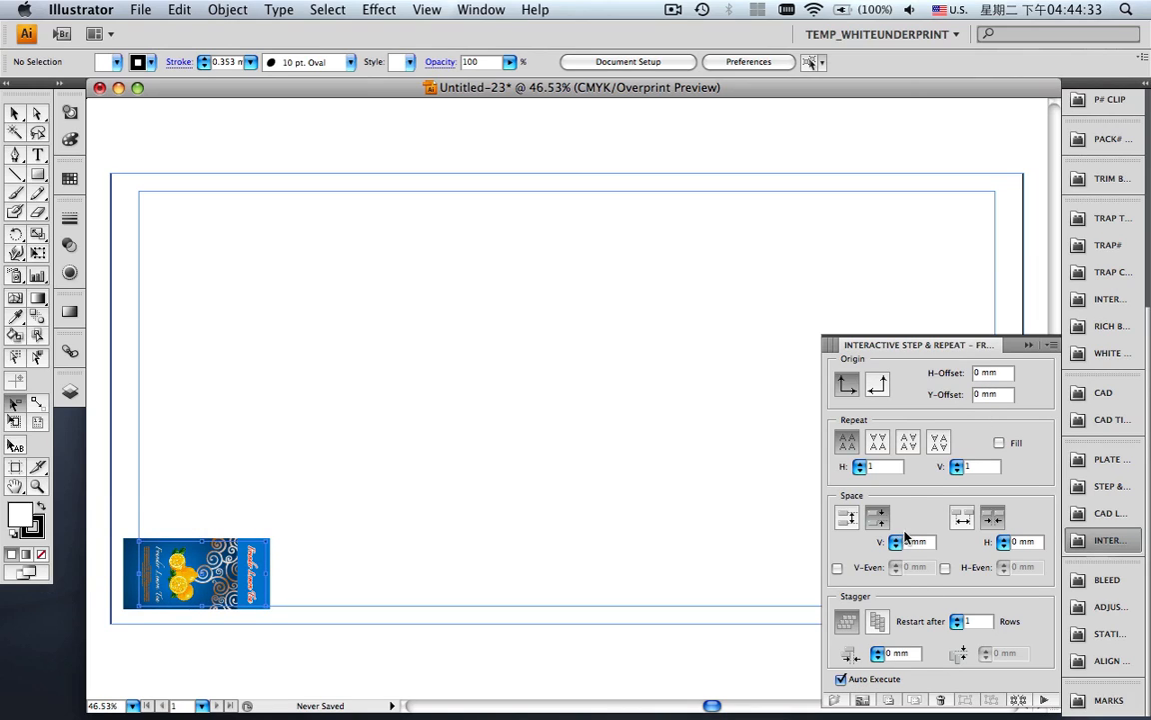
- Repeat the file-2.ai one-up 3 times horizontally and 6 times vertically
left_click(859, 465)
left_click(860, 465)
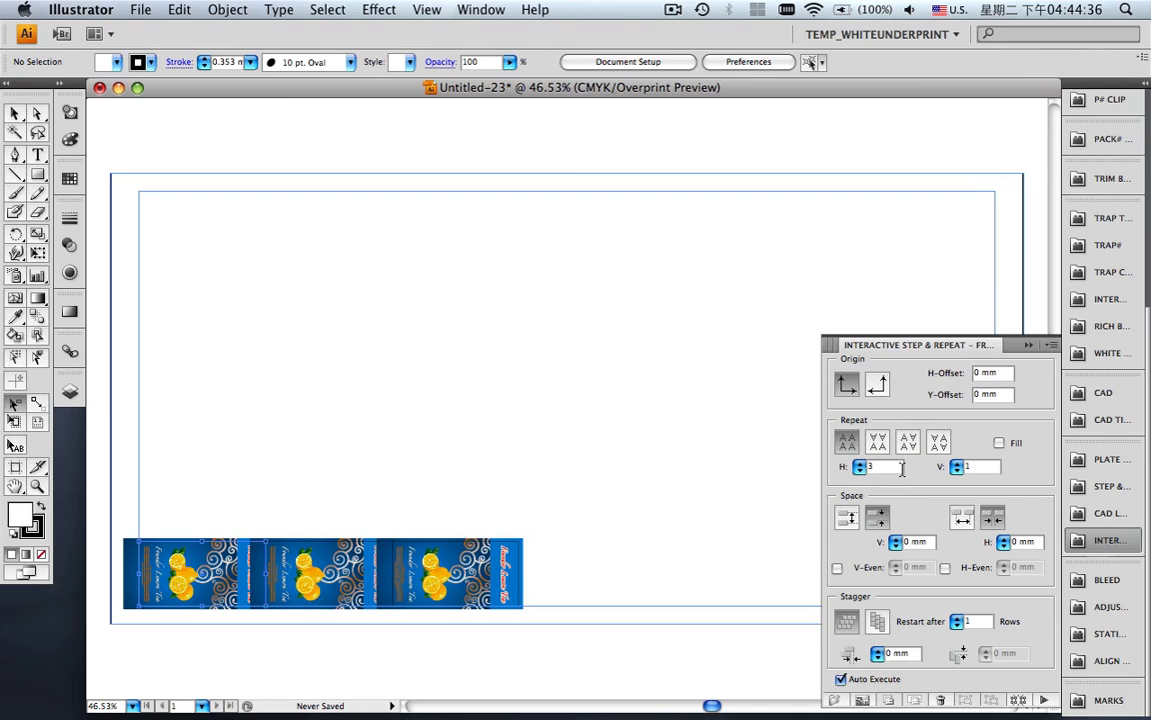
left_click(956, 464)
left_click(957, 465)
left_click(956, 465)
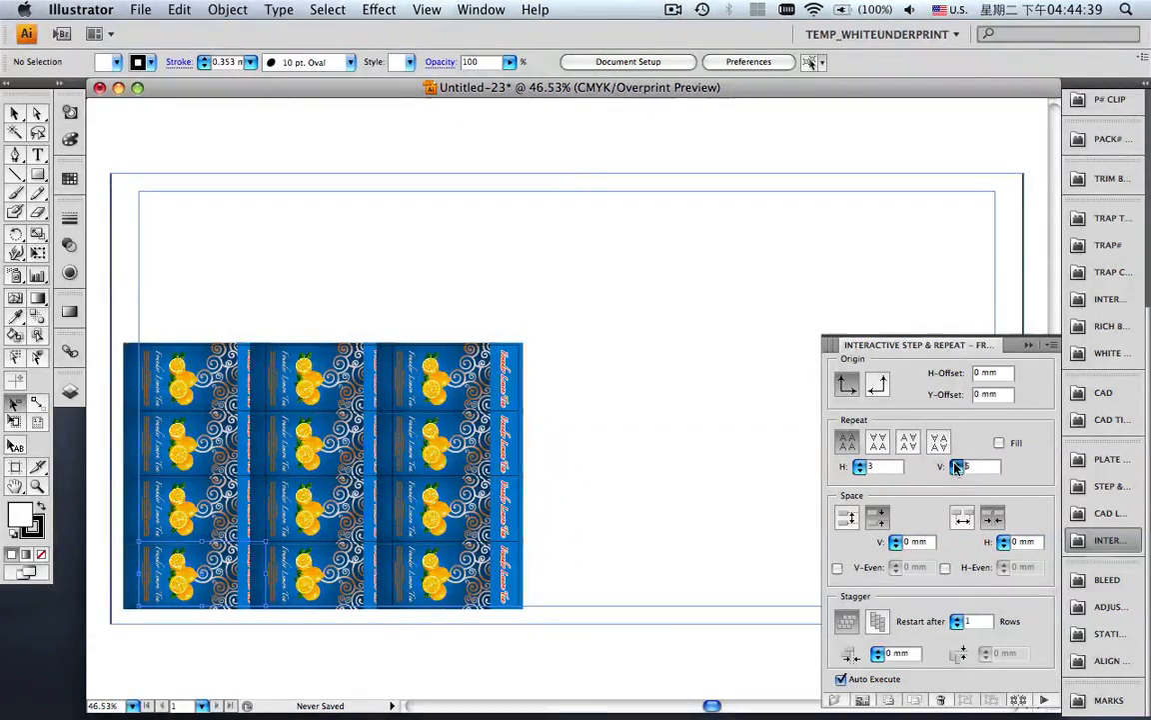
left_click(957, 465)
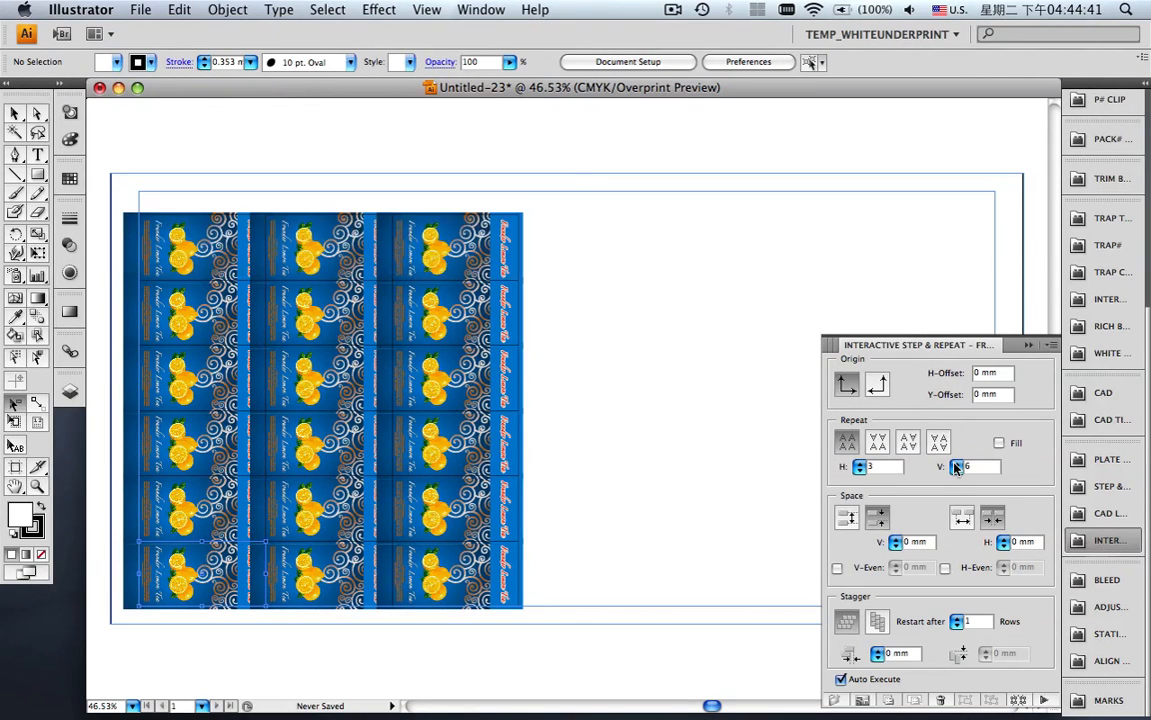
- Turn alternate columns of the file-2.ai array head to foot, with 4 mm vertical spacing and 4 mm even-column horizontal spacing
left_click(908, 441)
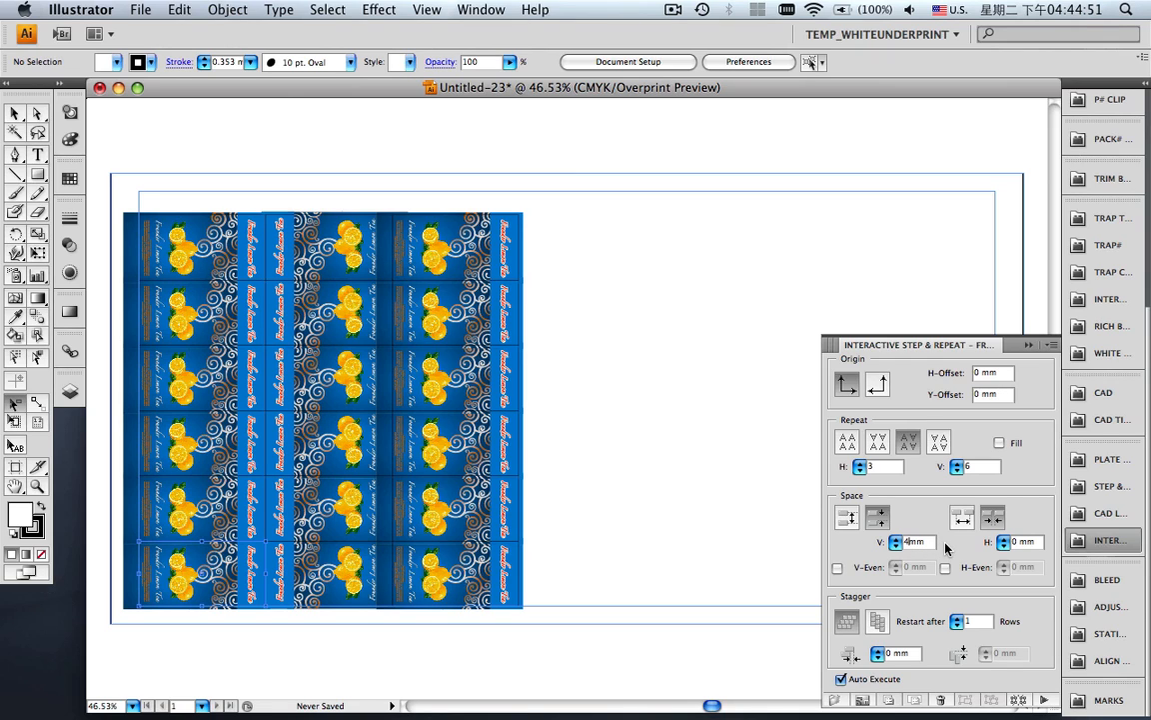
key("Return")
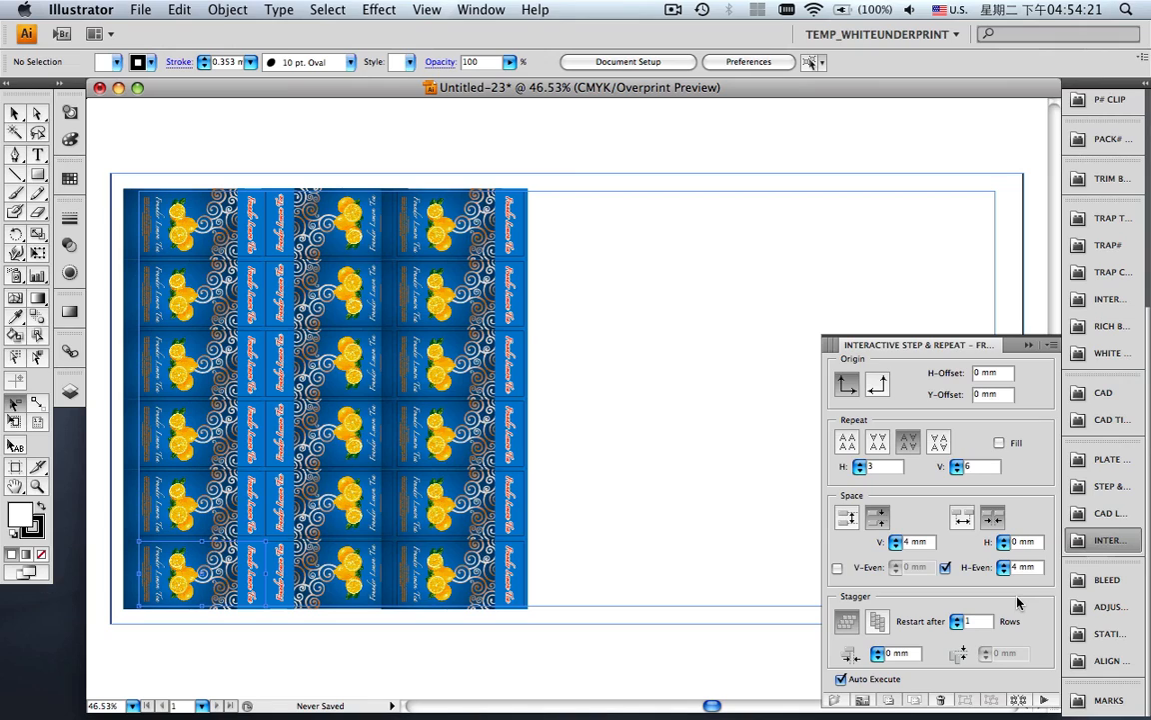
key("super+0")
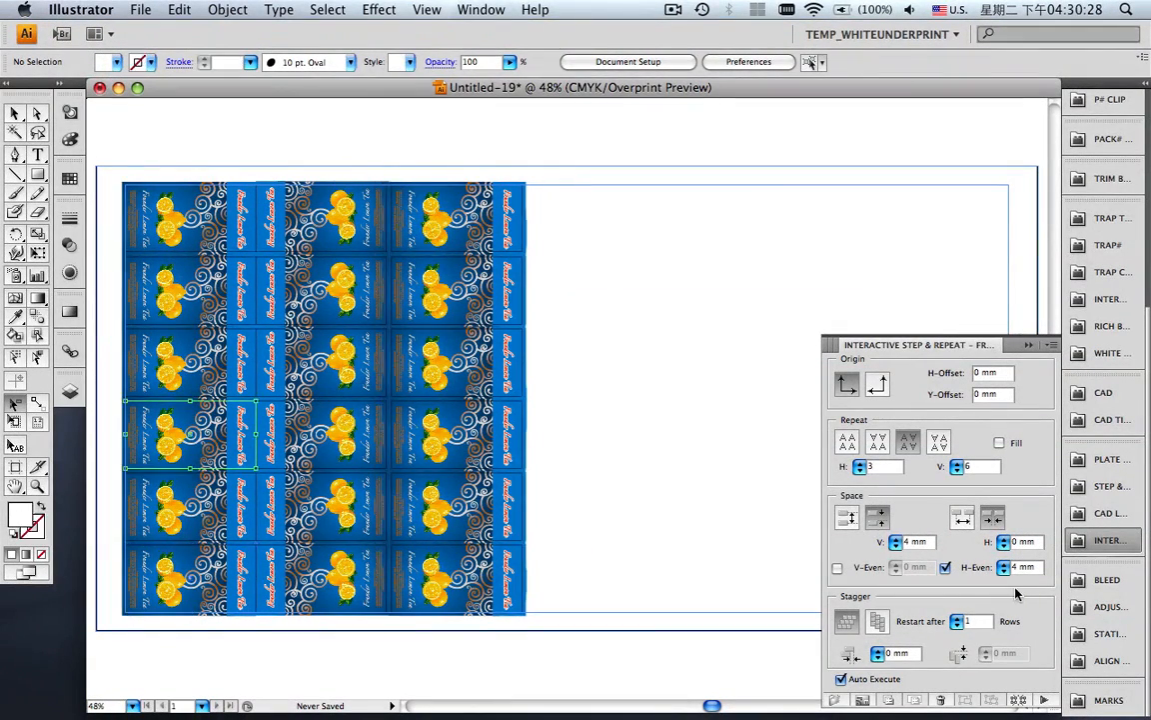
- Import the file-3.ai carton from the Graphic Manager onto the sheet beside the file-2.ai array
left_click(865, 699)
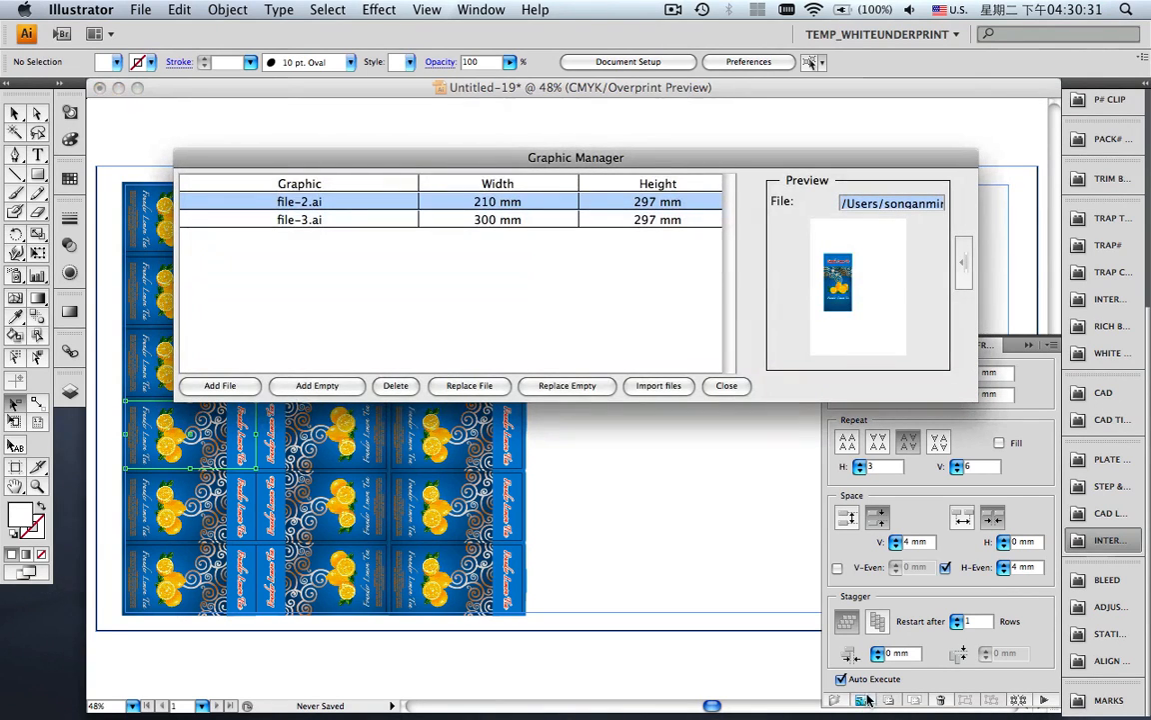
left_click(352, 226)
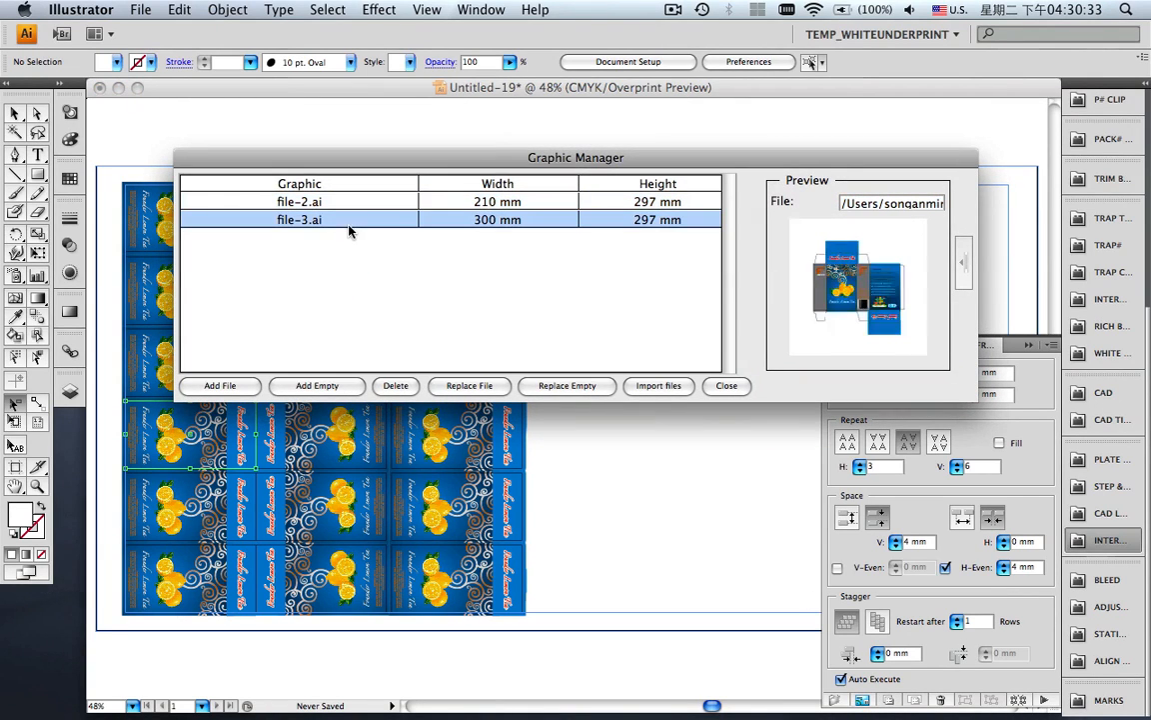
left_click(726, 386)
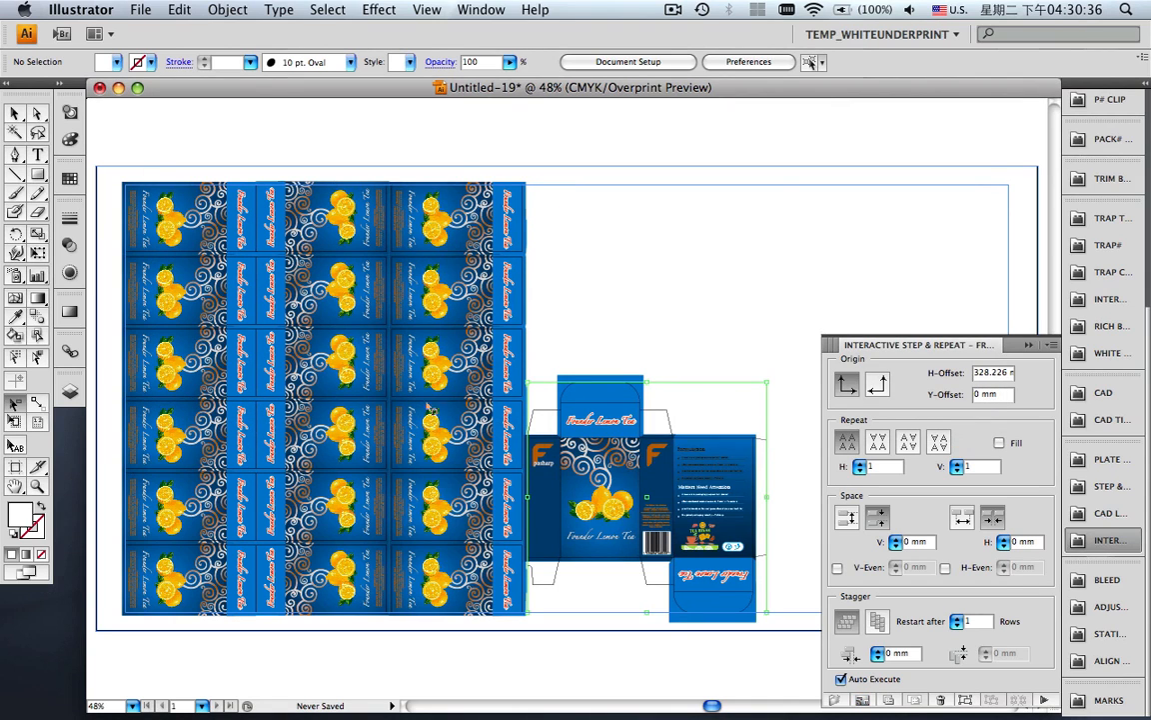
- Use the Anchor tool between the carton's and the array's facing die lines to shift the carton to a 329.993 mm horizontal offset
left_click(39, 488)
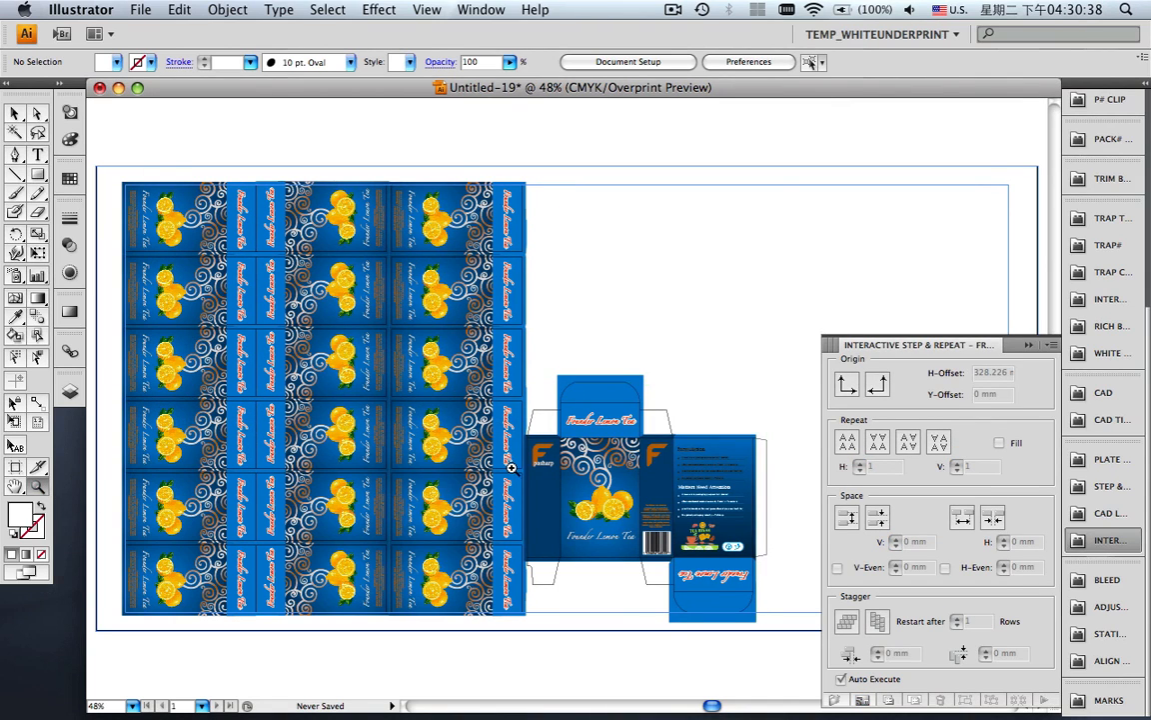
left_click_drag(513, 468, 546, 513)
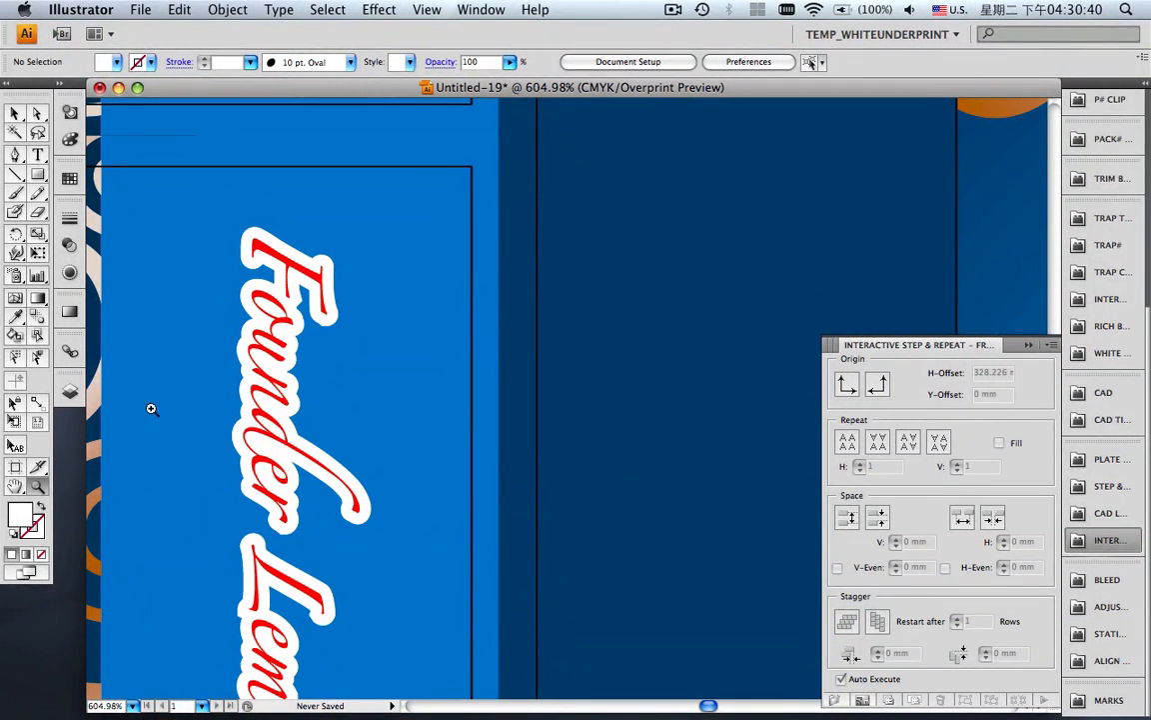
left_click(38, 404)
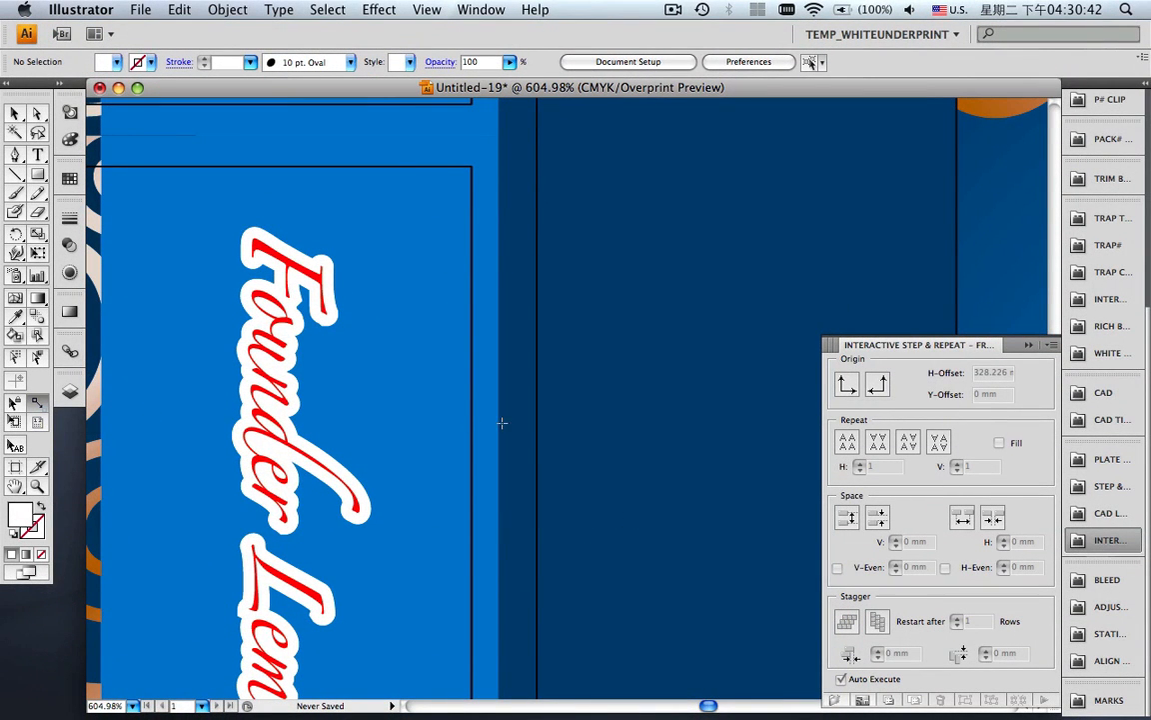
left_click_drag(537, 424, 471, 428)
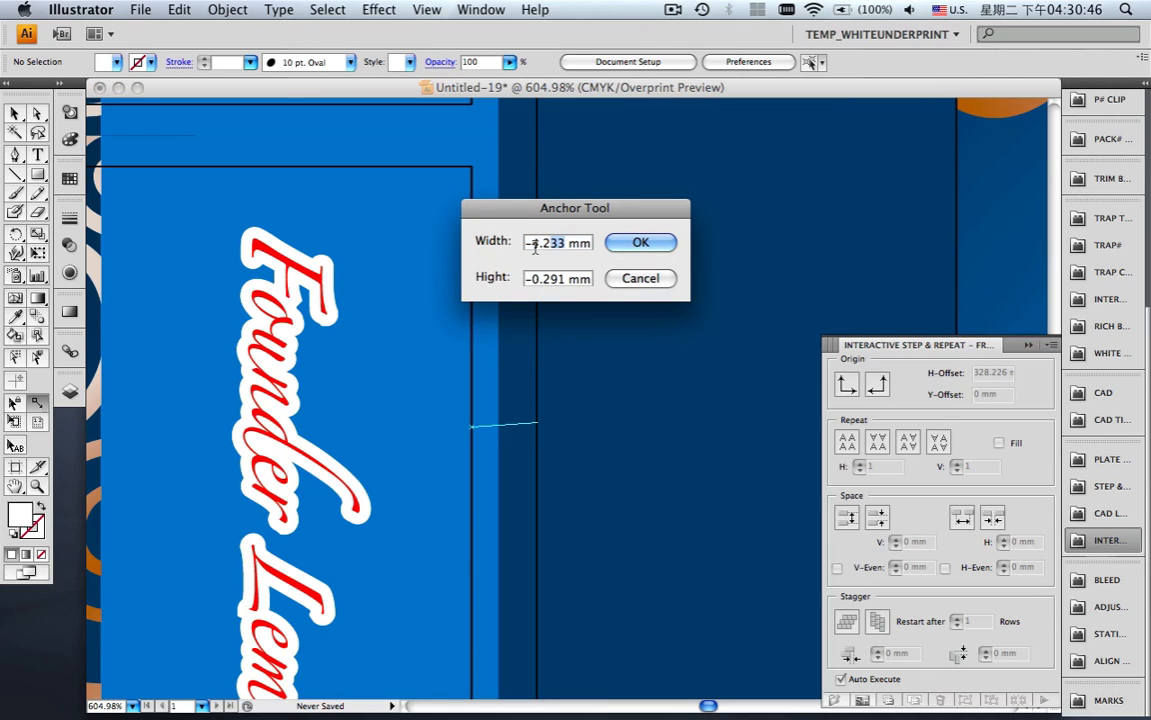
type("0")
left_click(622, 244)
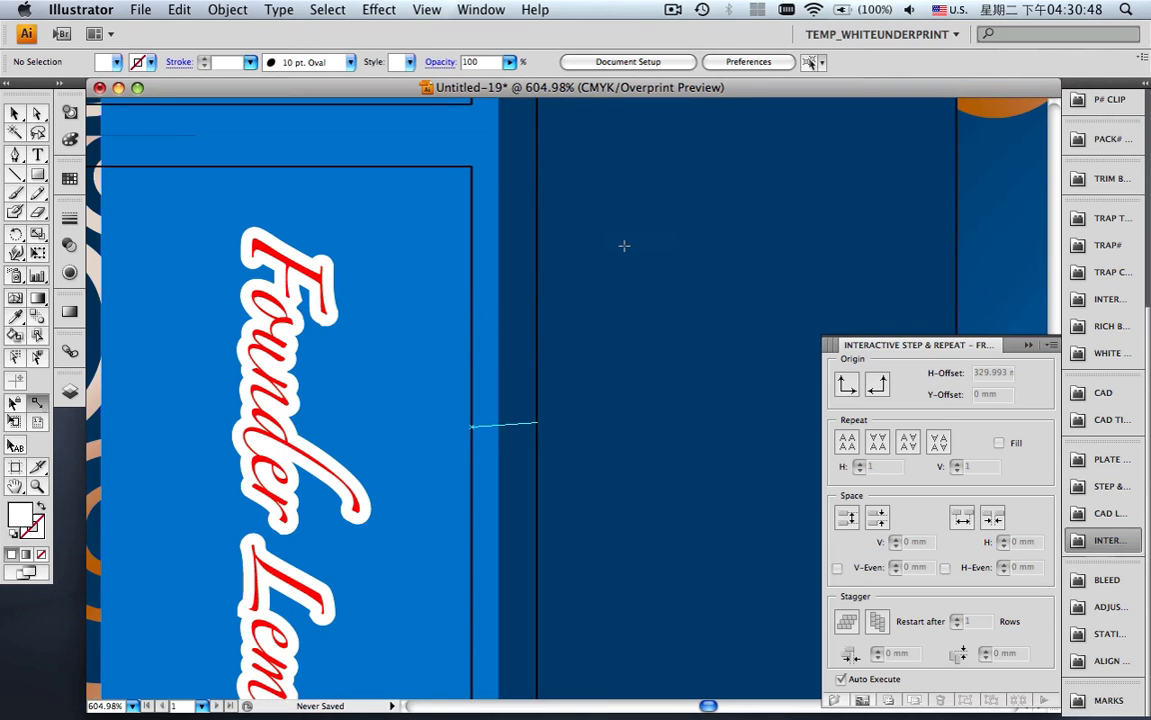
key("super+0")
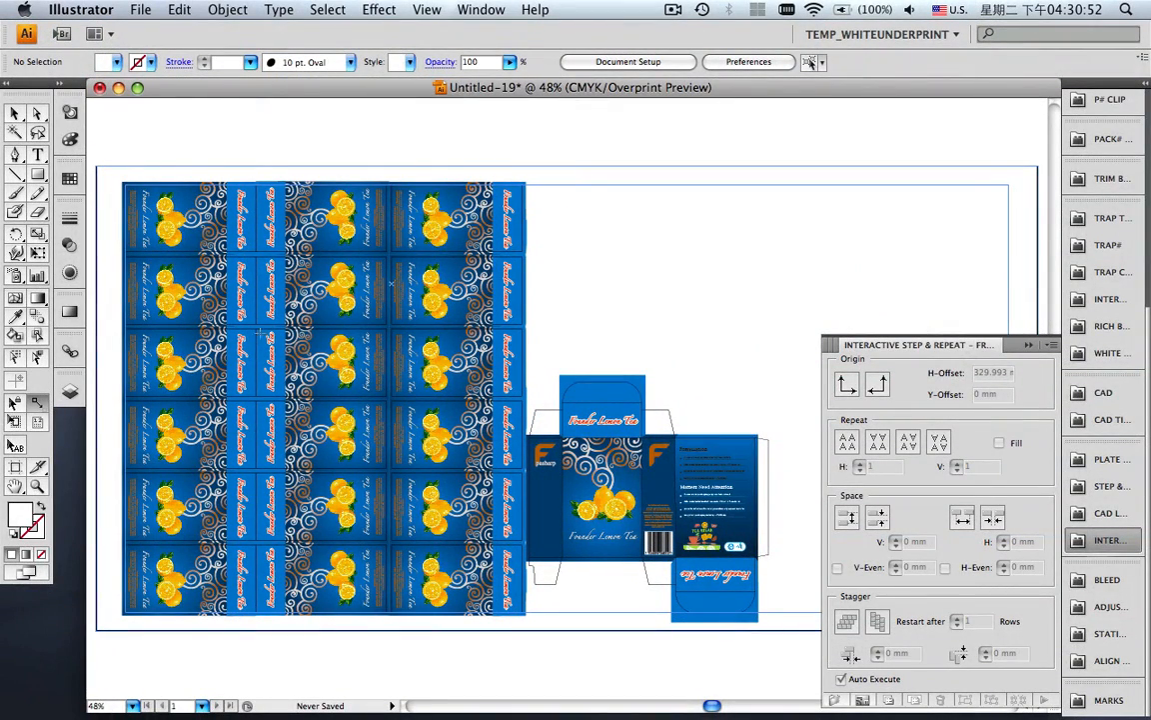
- Select the file-3.ai carton and repeat it 2 times horizontally and 2 times vertically
left_click(14, 405)
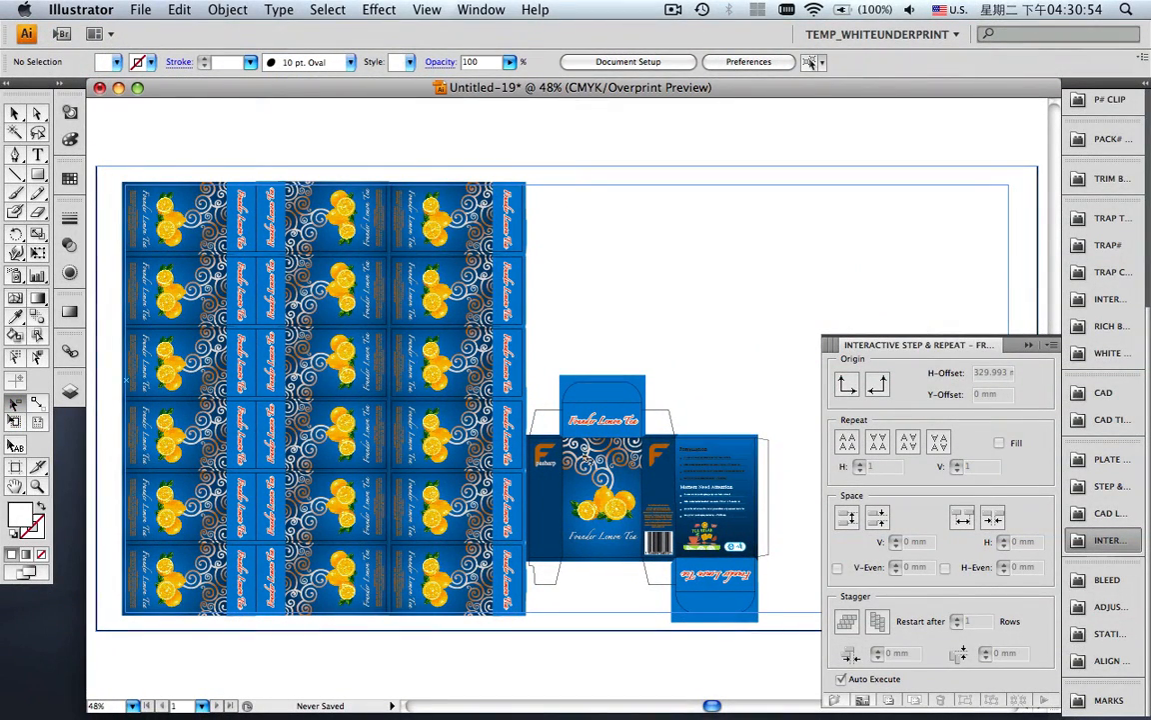
left_click(692, 434)
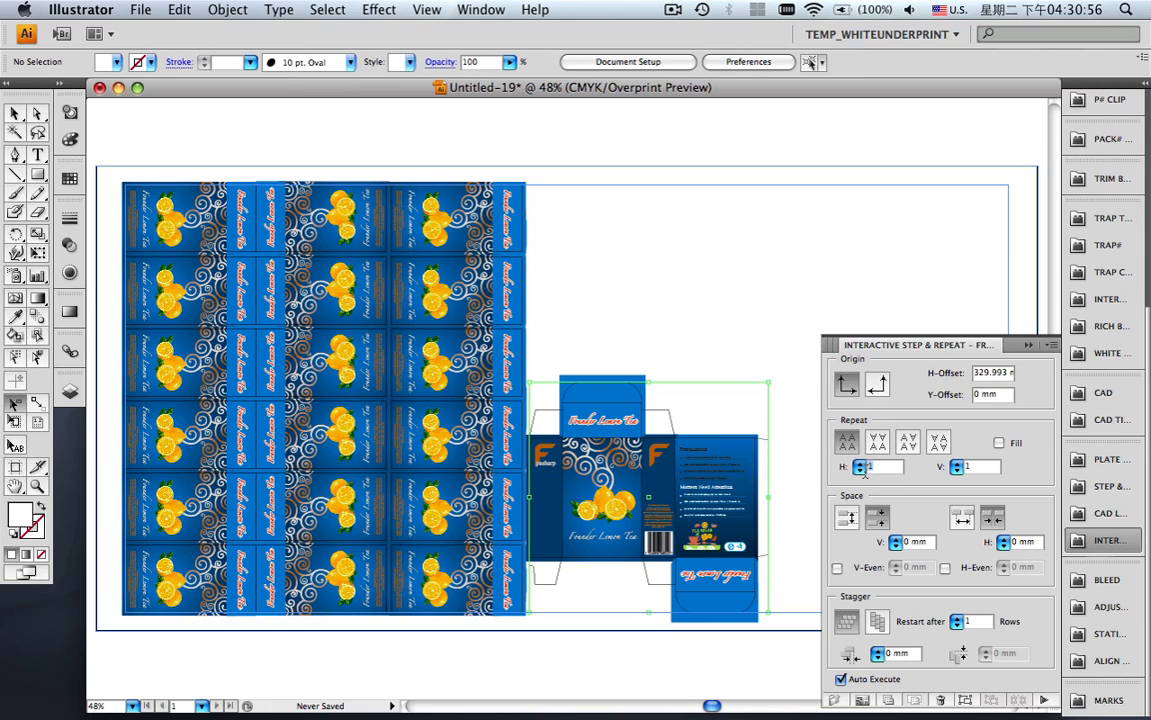
type("2")
key("Tab")
type("2")
key("Return")
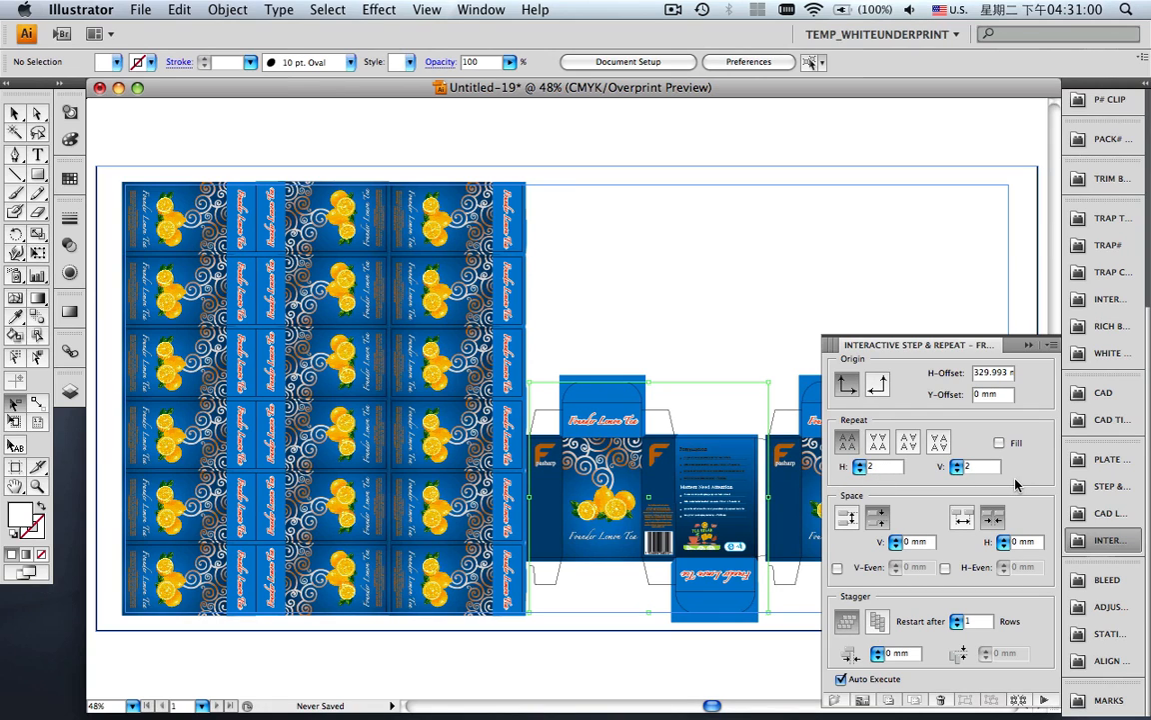
- Use the Anchor tool between the upper and lower cartons' die lines to nest the rows at -39.221 mm vertical spacing
left_click(42, 485)
left_click_drag(578, 321, 647, 397)
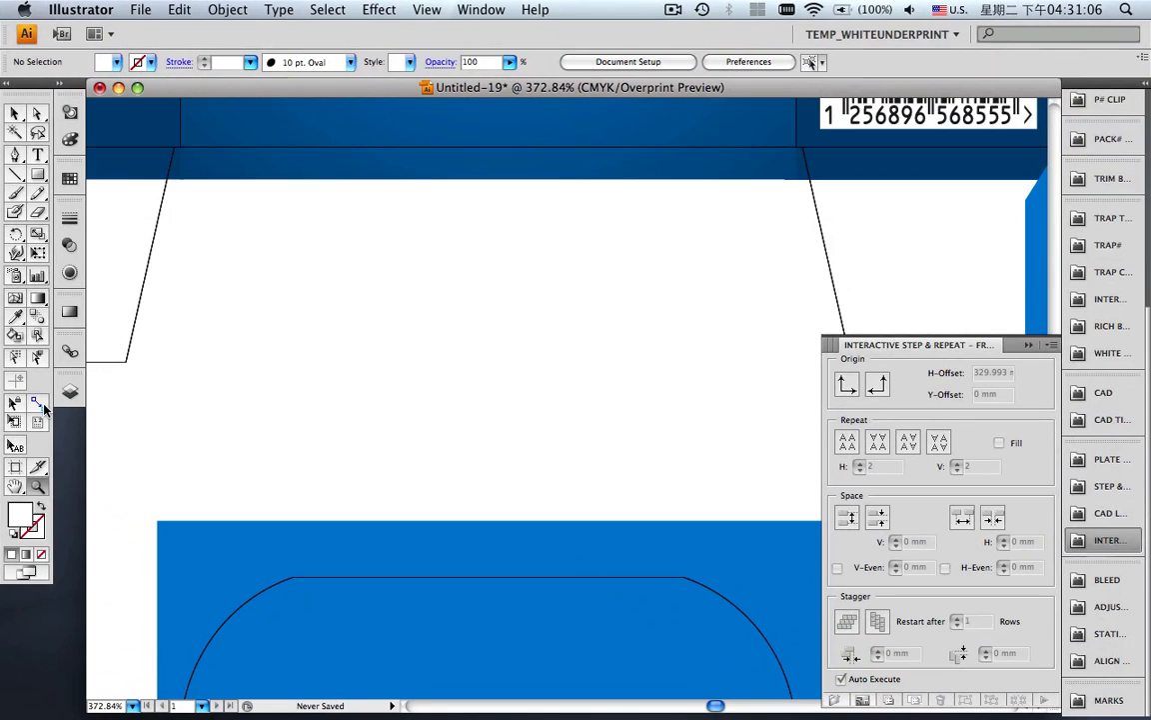
left_click(41, 404)
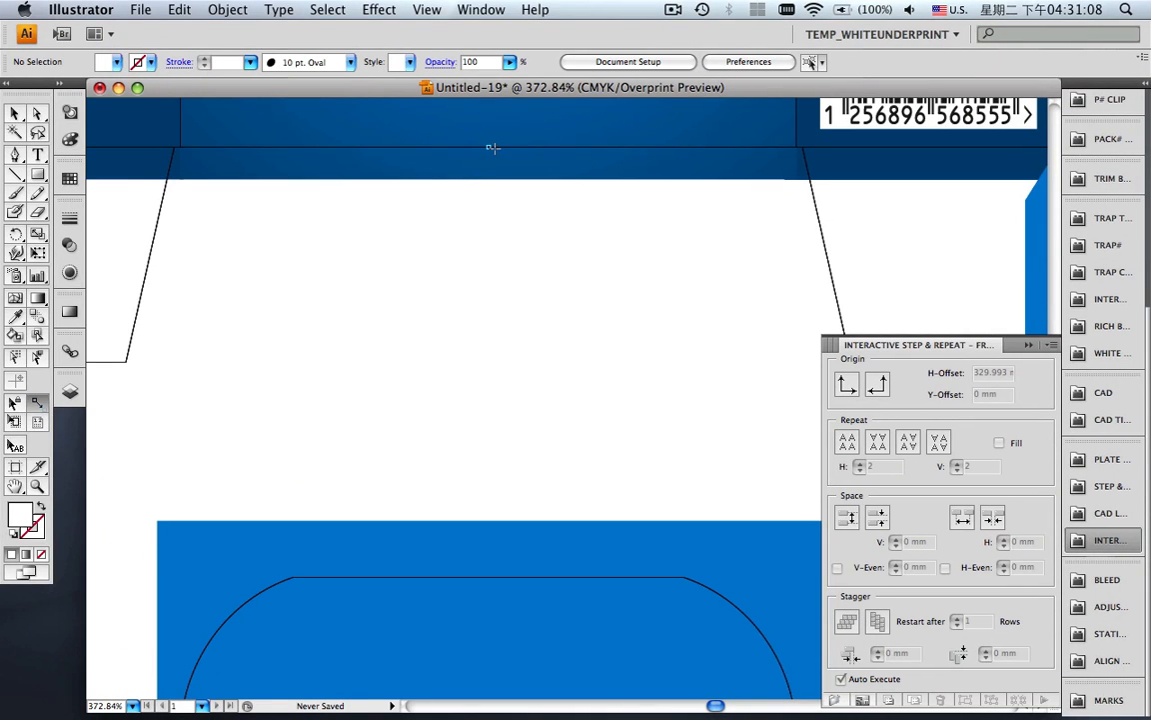
left_click_drag(493, 148, 488, 576)
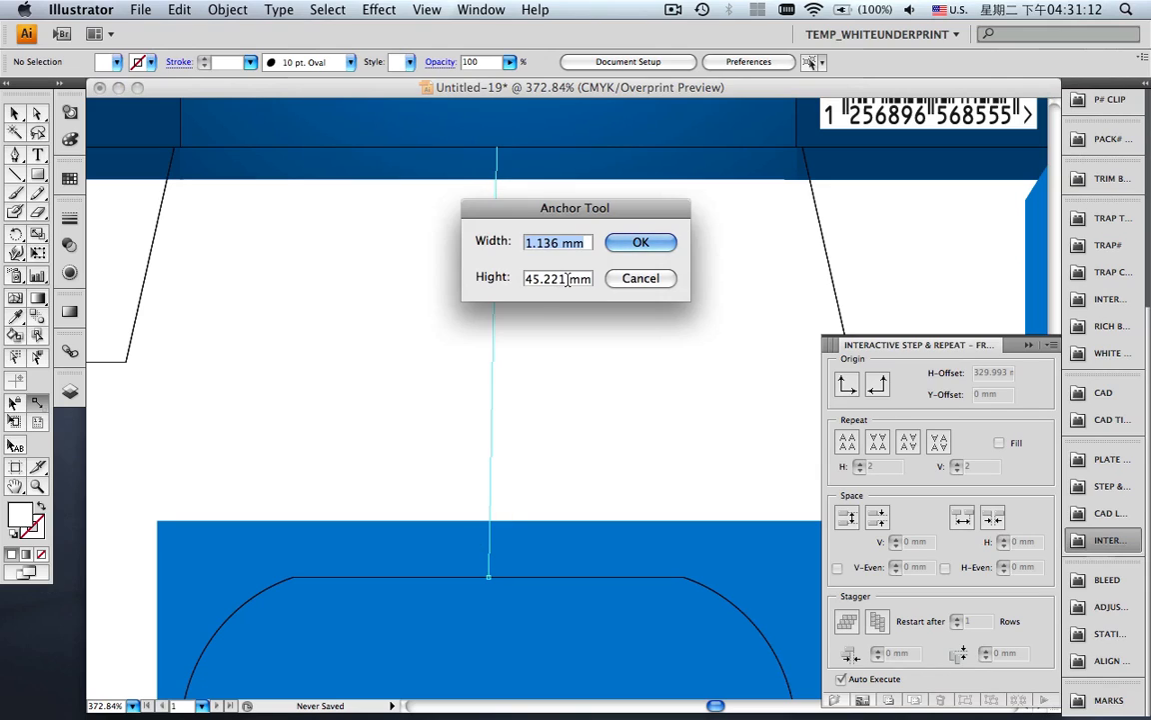
key("Tab")
type("0mm")
left_click(638, 242)
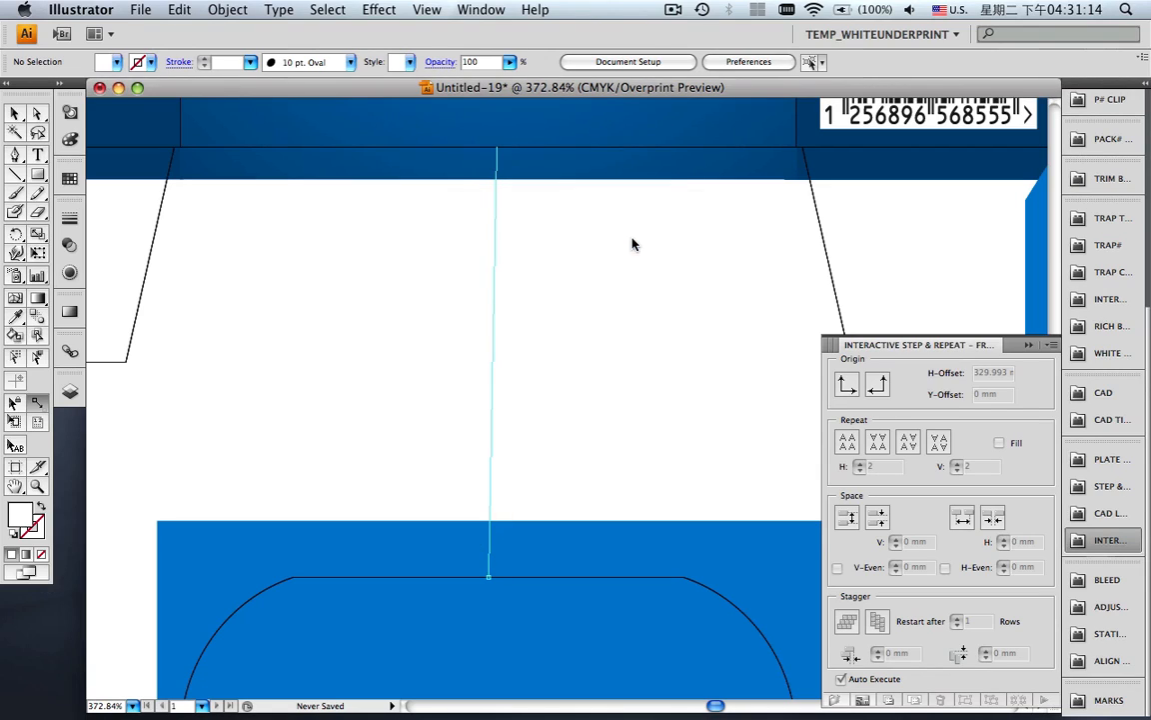
key("super+0")
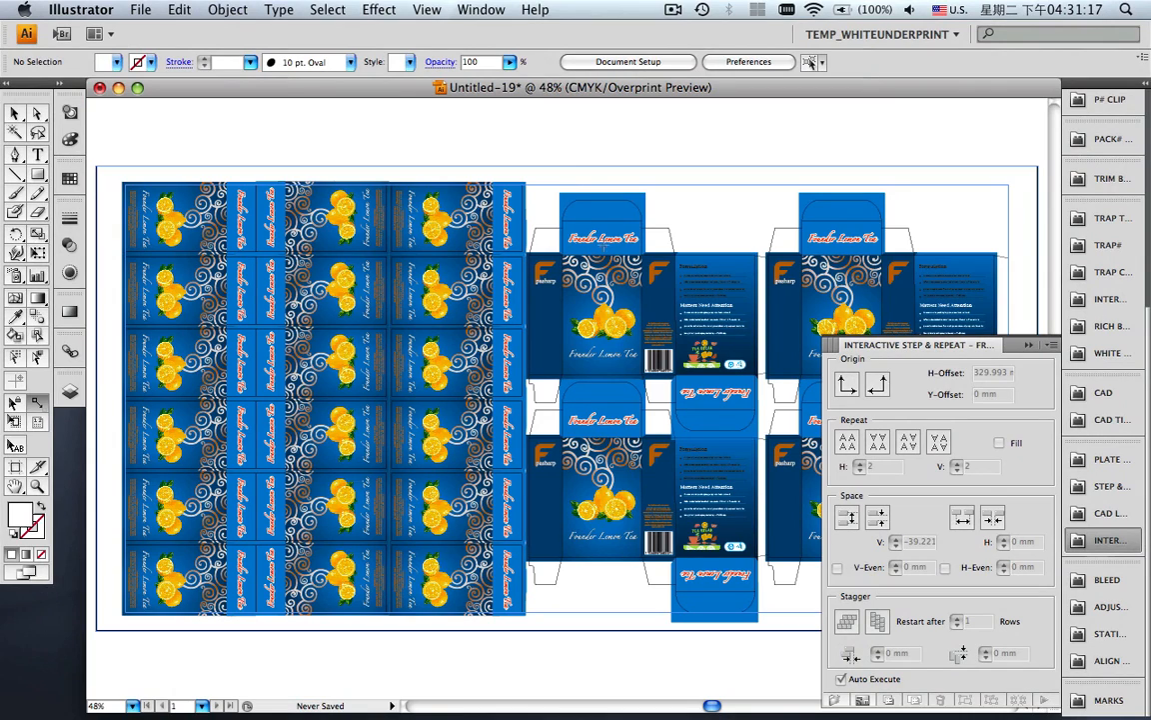
- Apply a 3 mm bleed with Adjust Overlap enabled to the one-ups on the plate
left_click(15, 114)
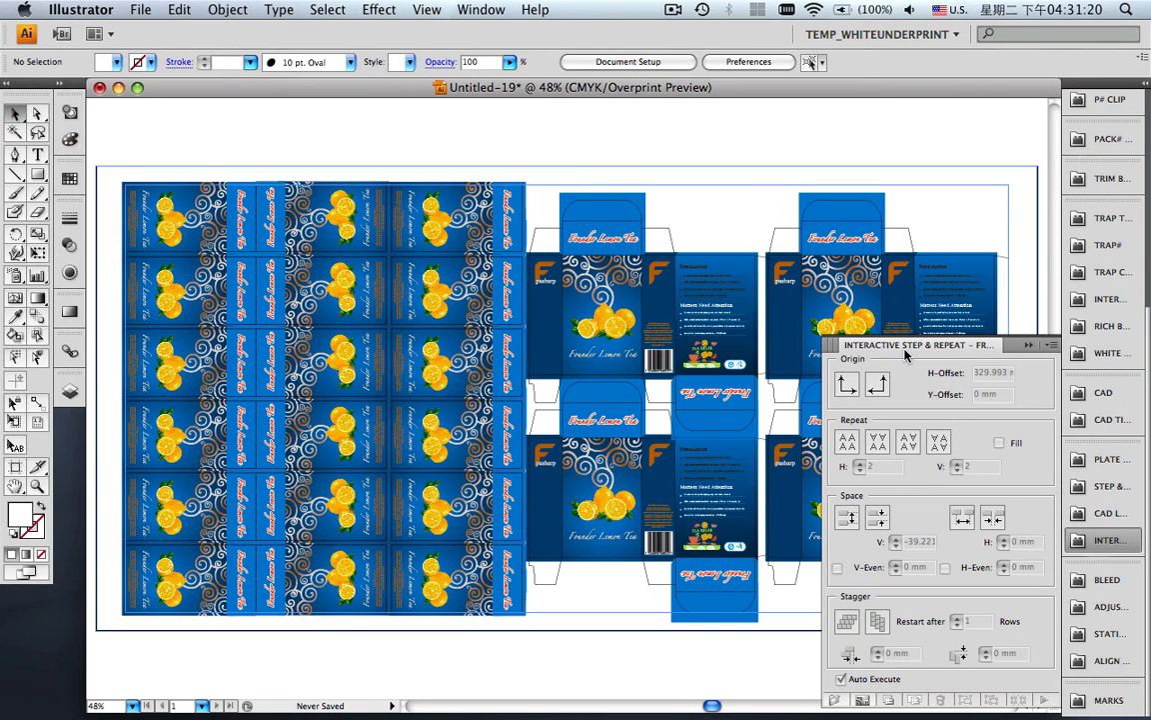
left_click(1027, 345)
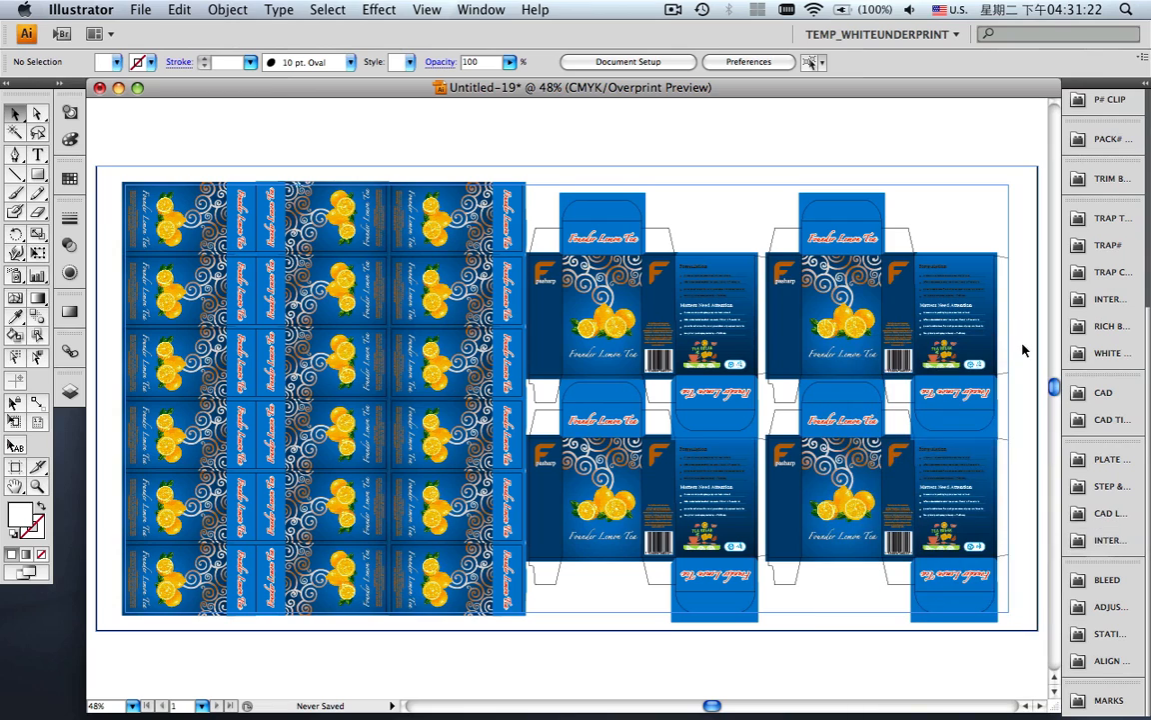
left_click(1104, 579)
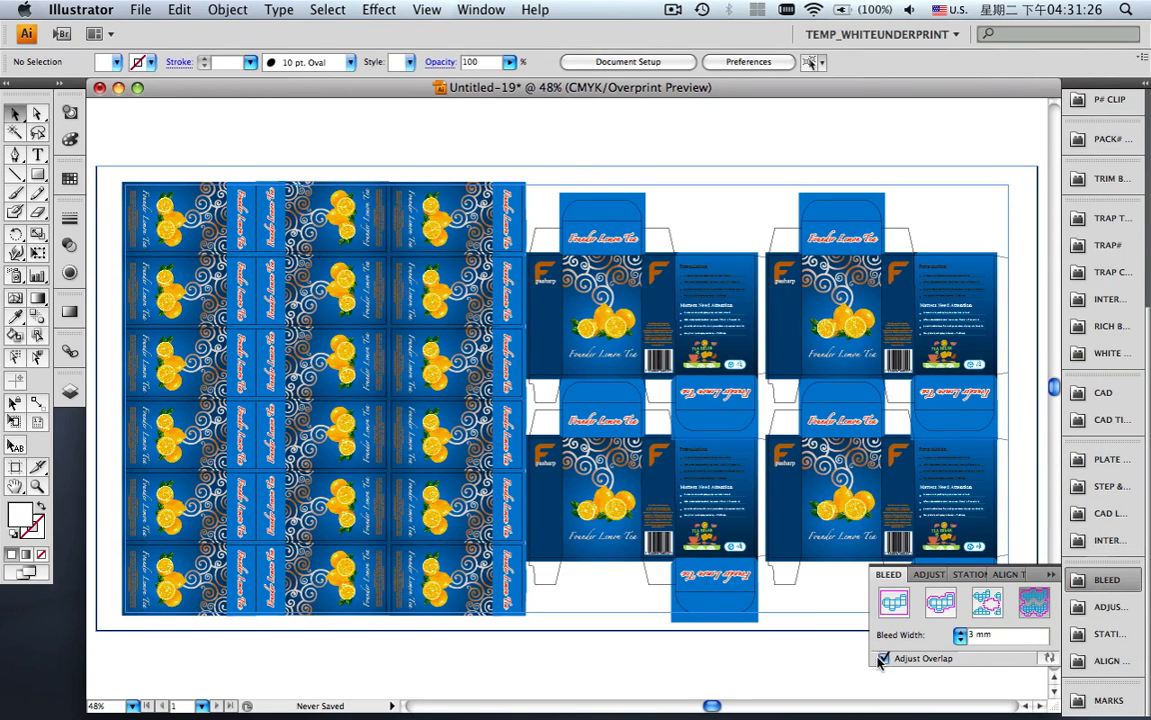
left_click(1046, 663)
left_click(1049, 577)
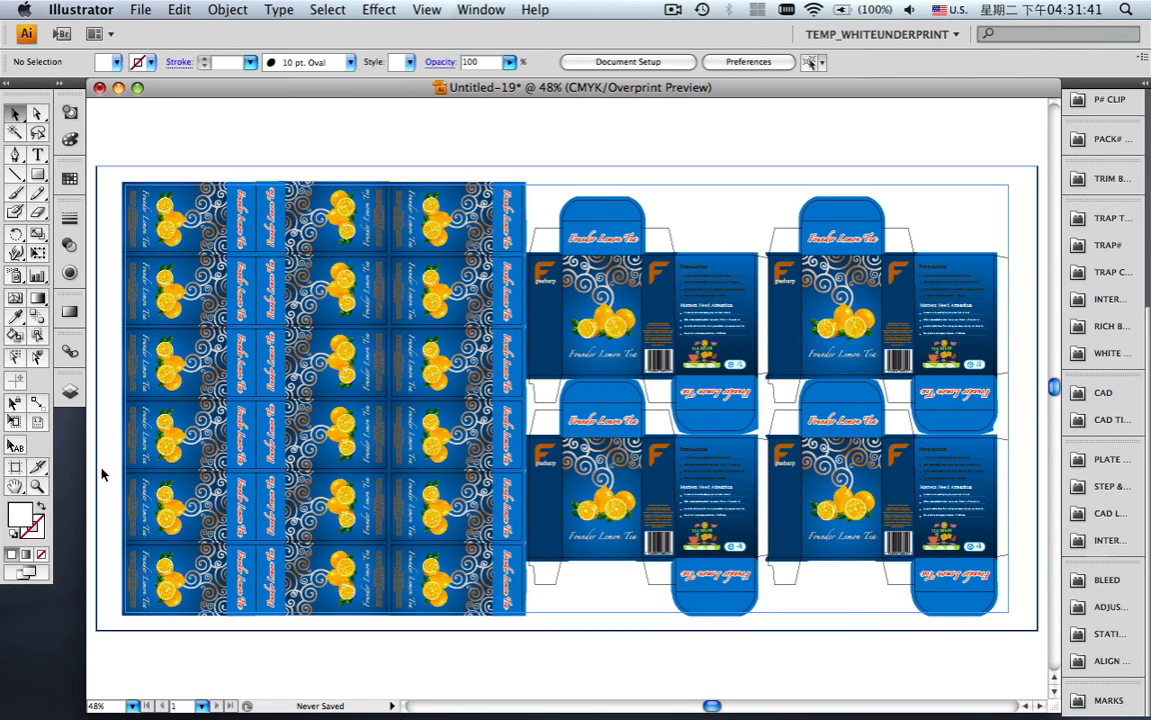
- Examine the bleed between the file-2.ai one-ups, around the nested carton flap and between the neighbouring cartons
left_click(38, 487)
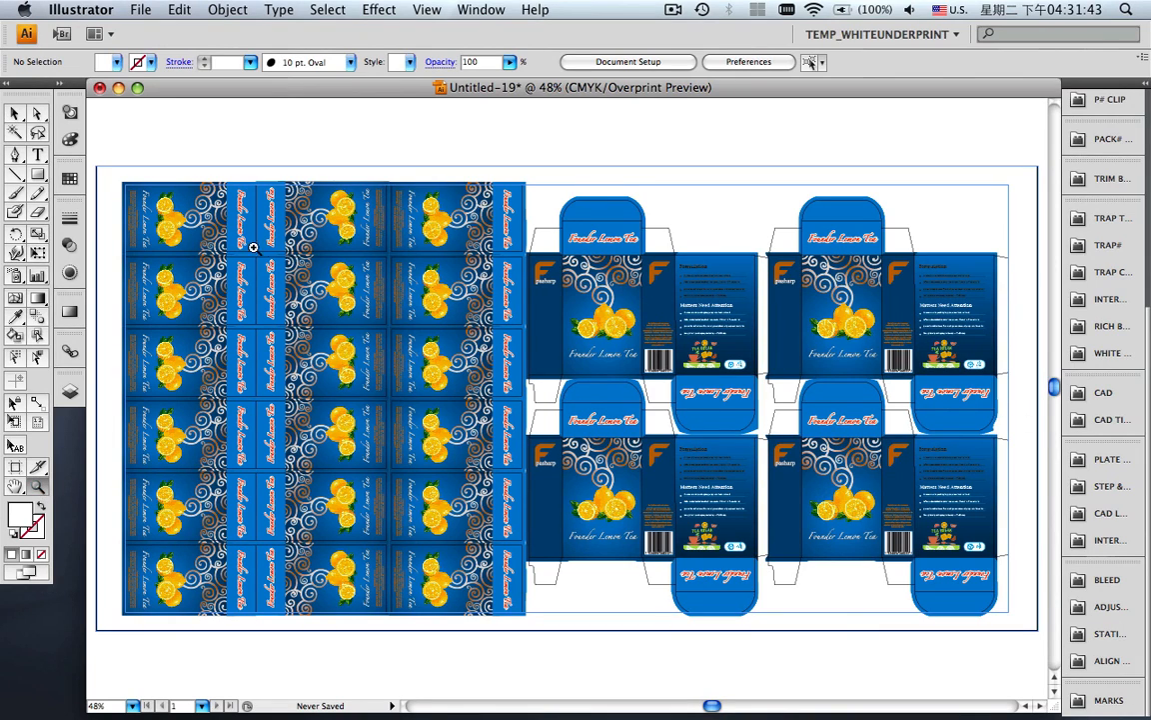
left_click_drag(219, 222, 253, 251)
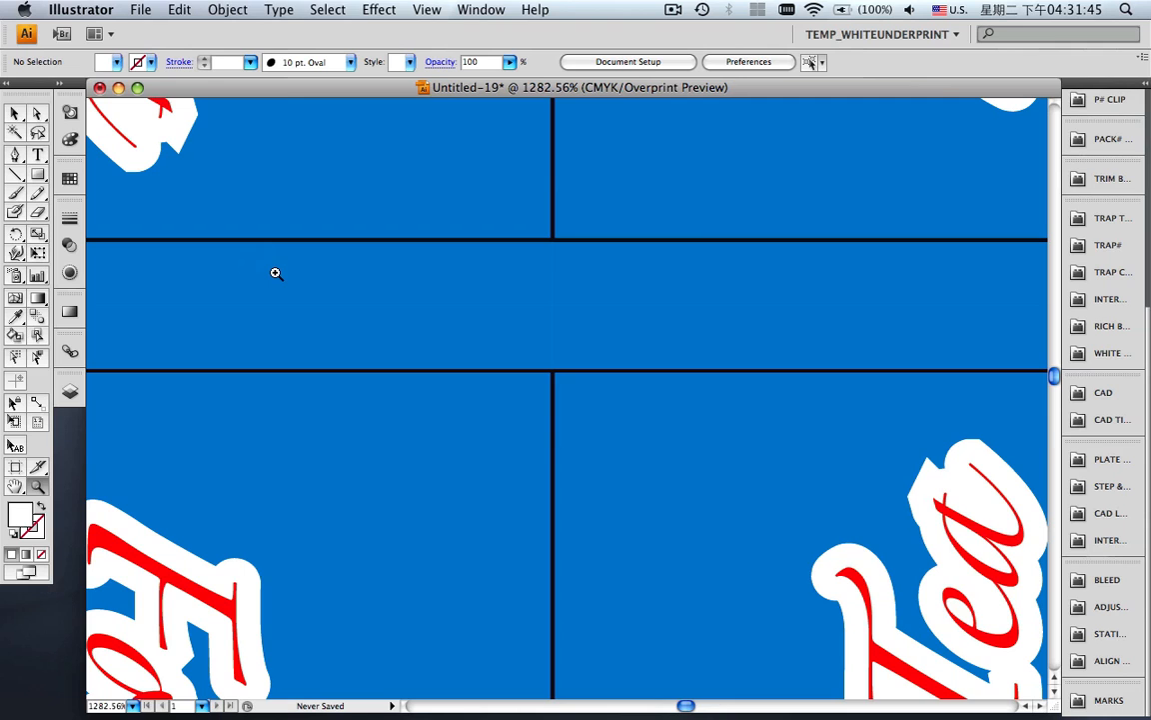
key("super+0")
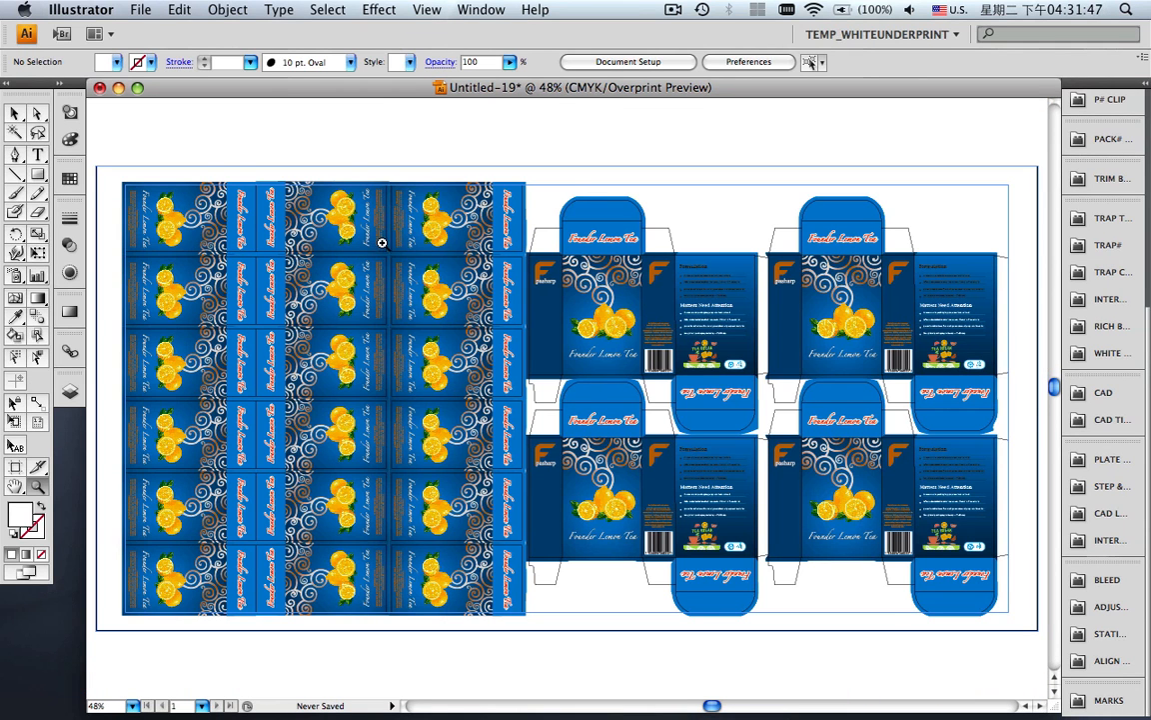
left_click_drag(344, 216, 369, 249)
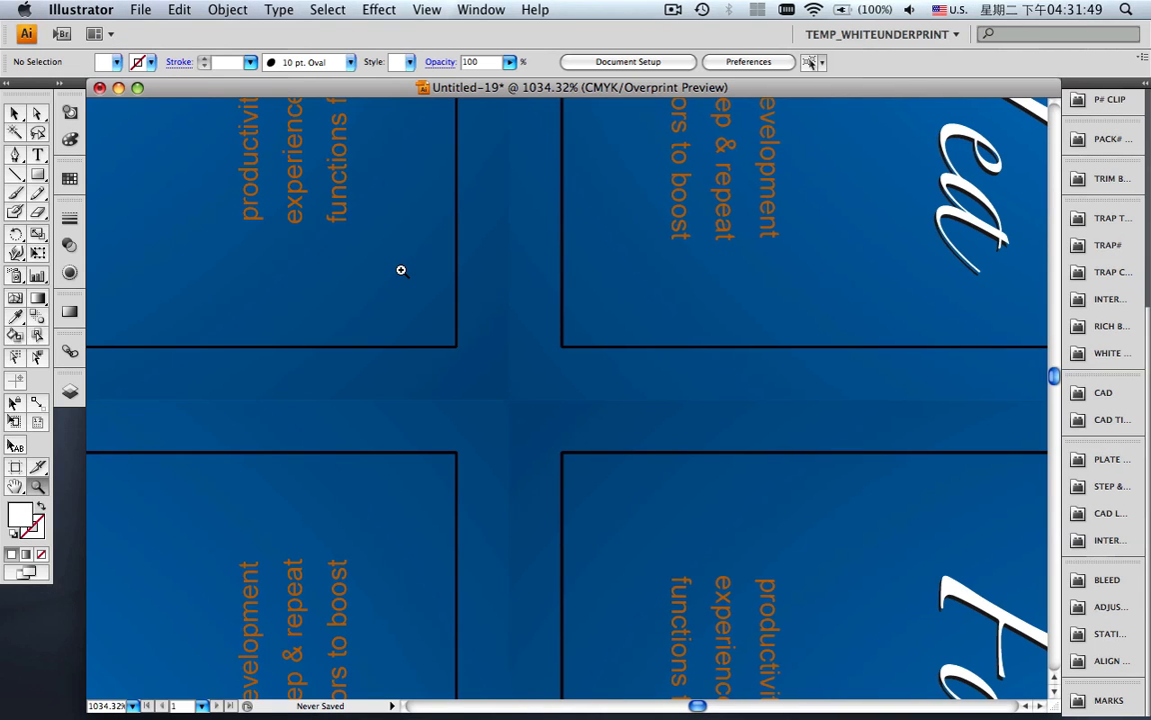
key("super+0")
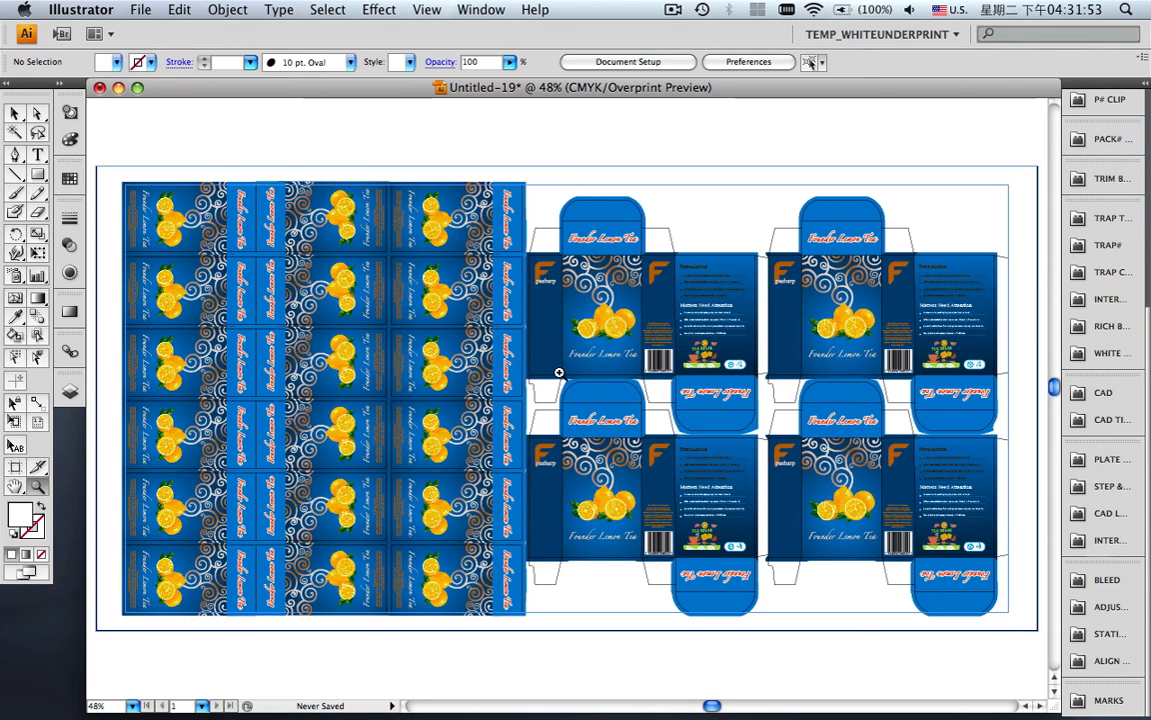
left_click_drag(557, 378, 647, 390)
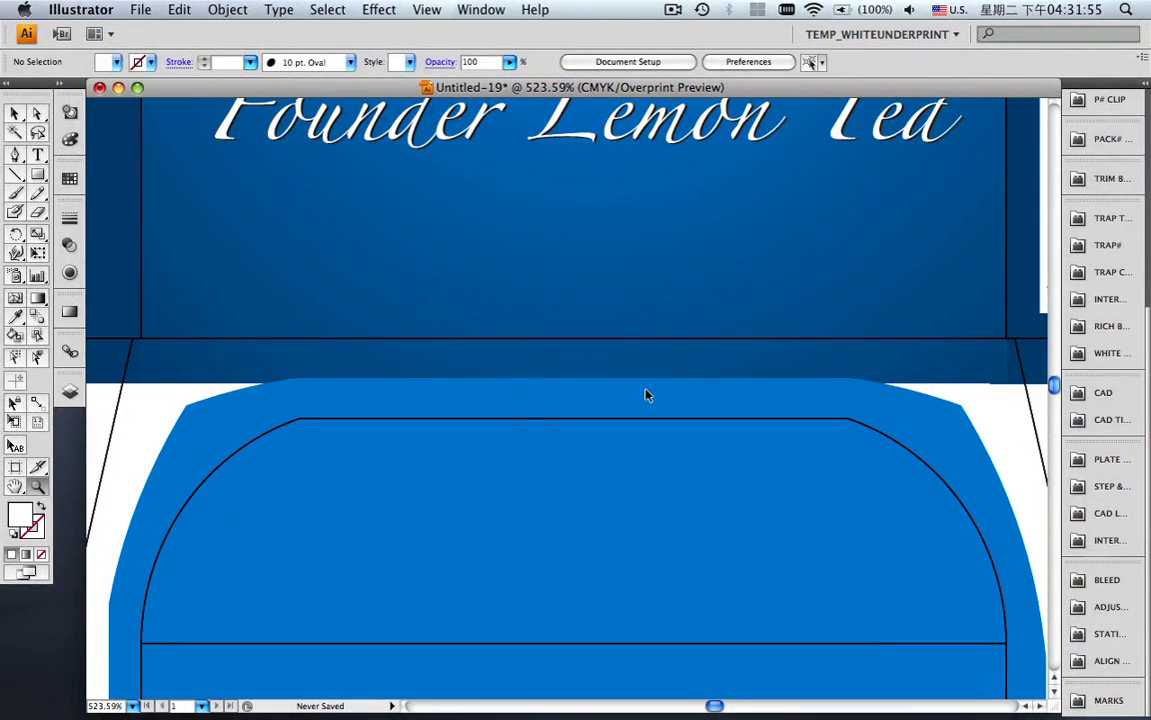
key("super+0")
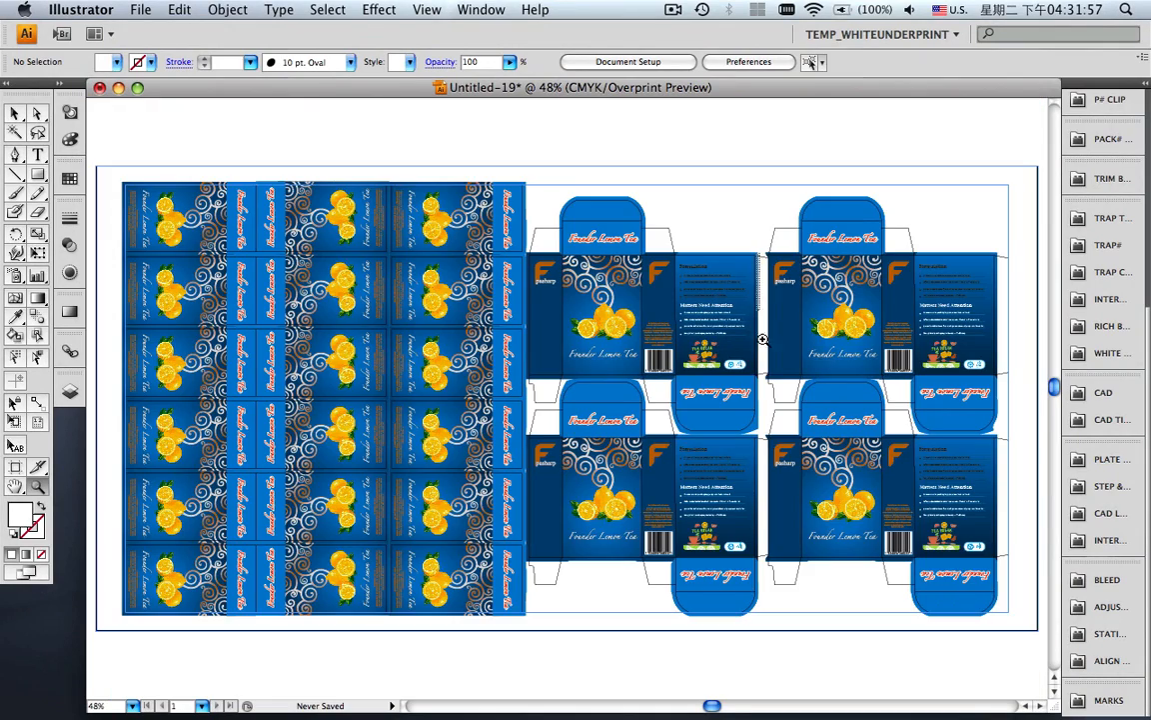
left_click_drag(762, 340, 781, 386)
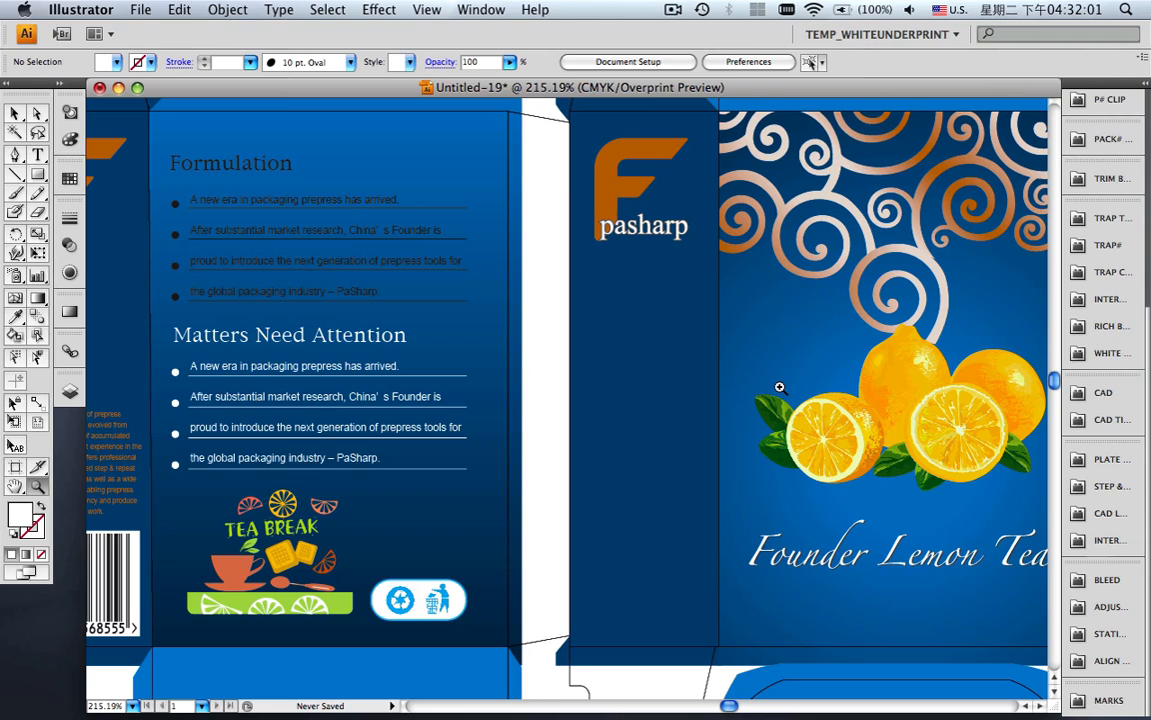
- Adjust the bleed overlap at the glue flap between neighbouring file-3.ai cartons with a narrow rectangular region, picking the left carton as A
left_click(1110, 607)
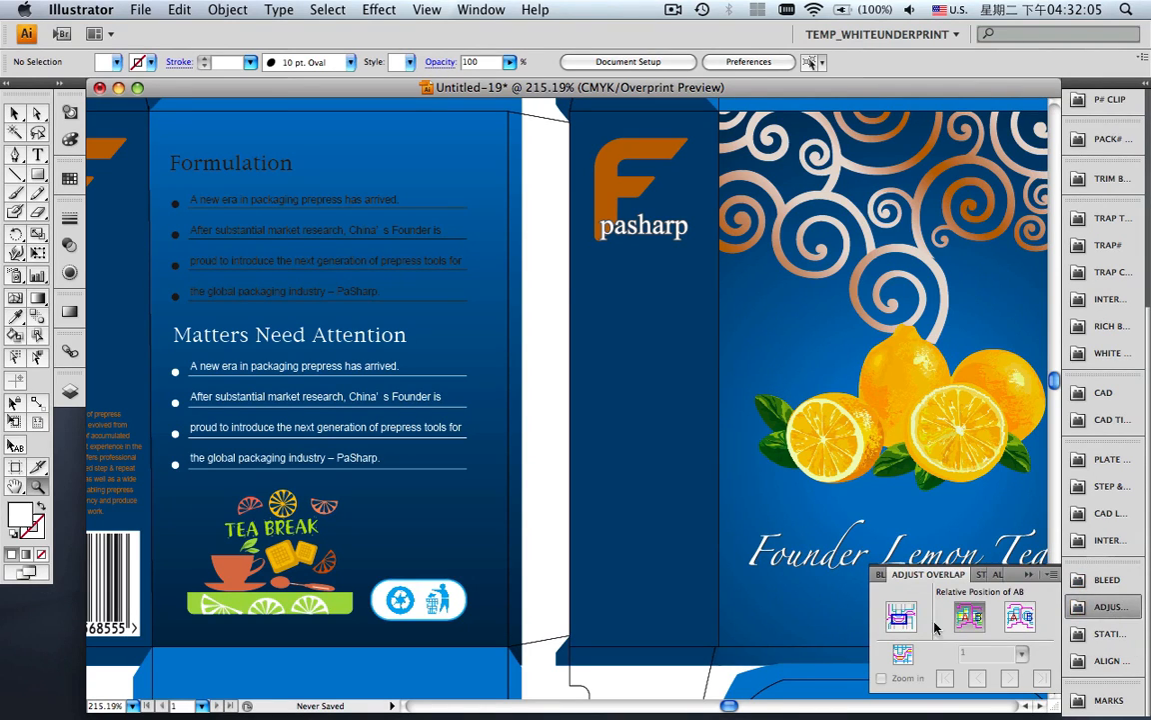
left_click(897, 619)
left_click(38, 174)
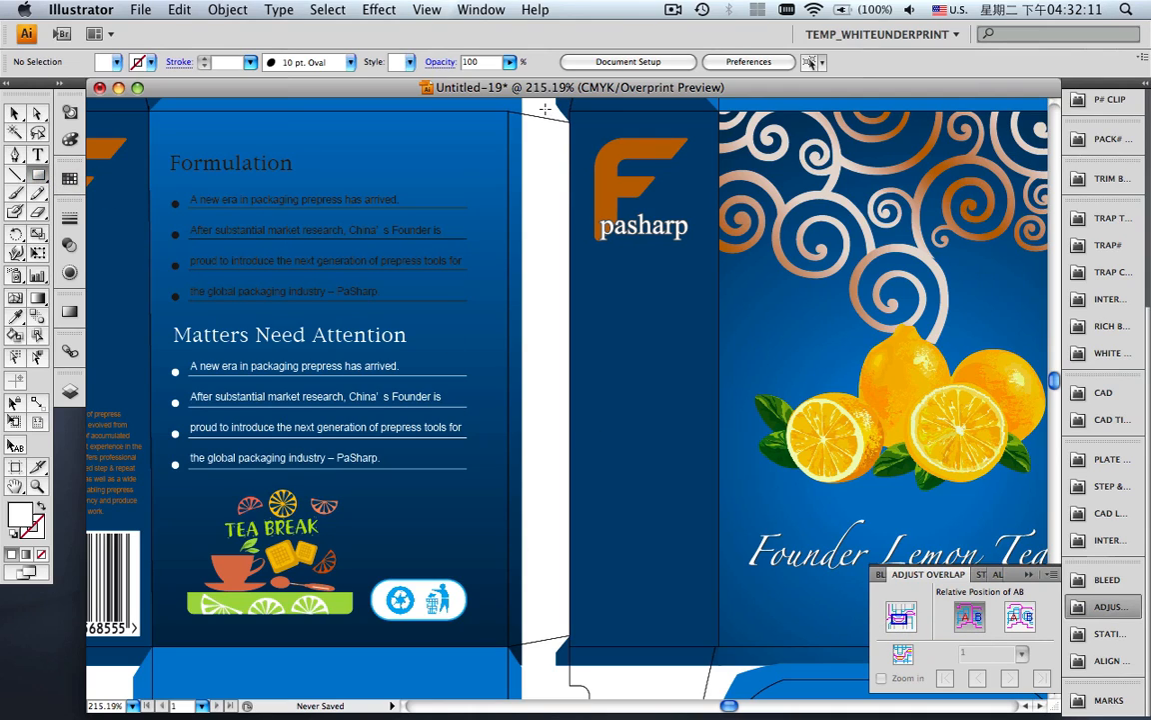
left_click_drag(545, 108, 585, 656)
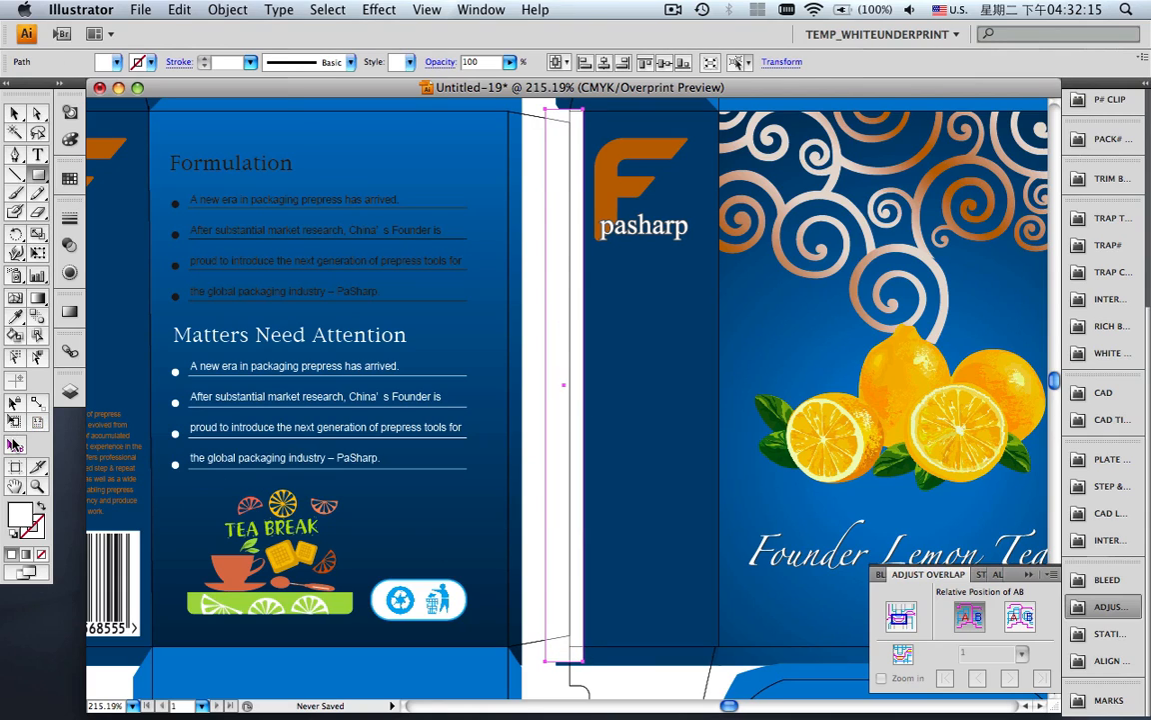
left_click(14, 445)
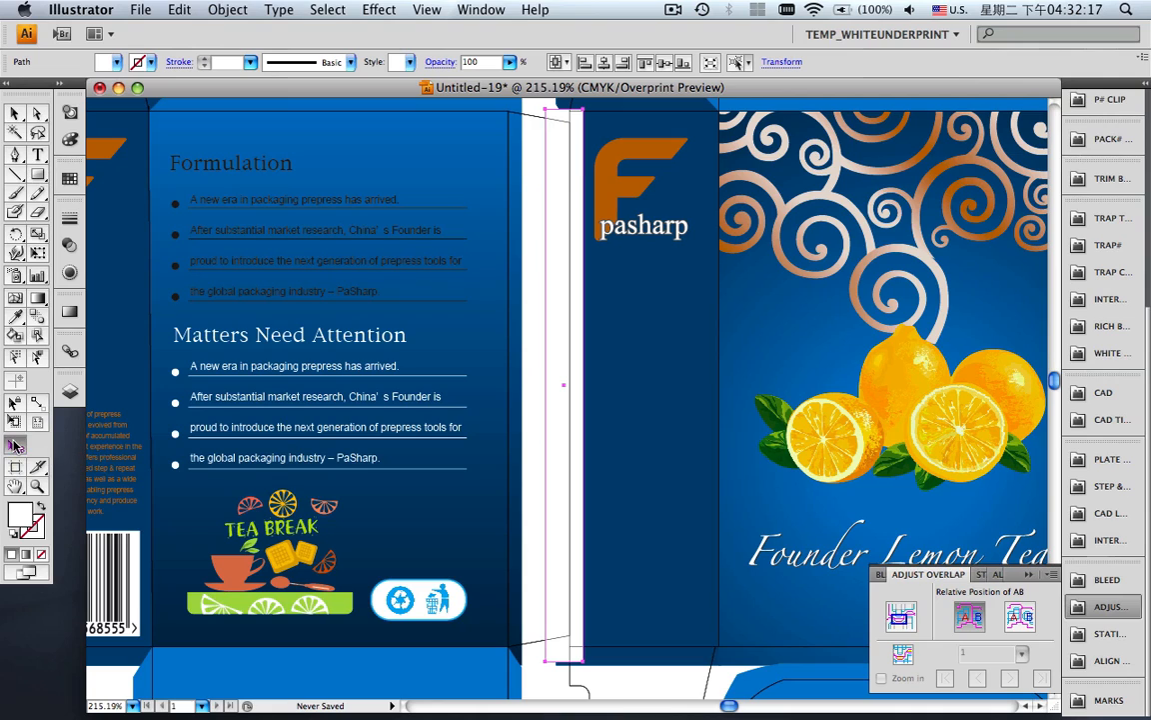
left_click(499, 388)
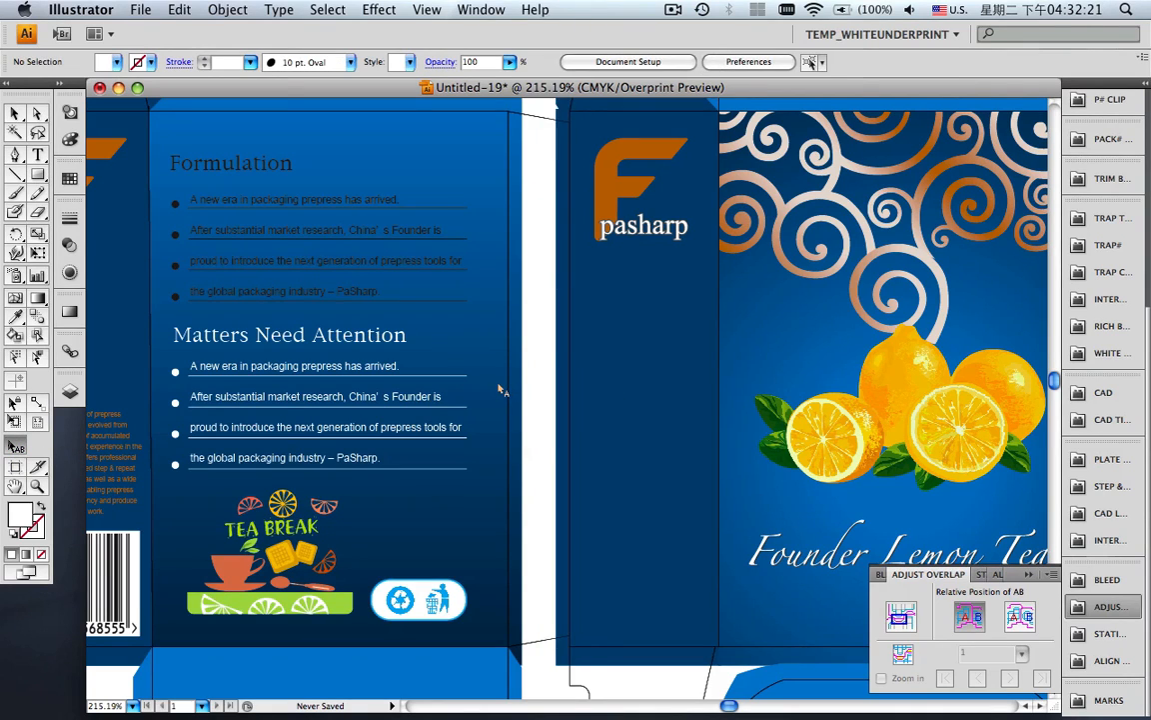
key("super+0")
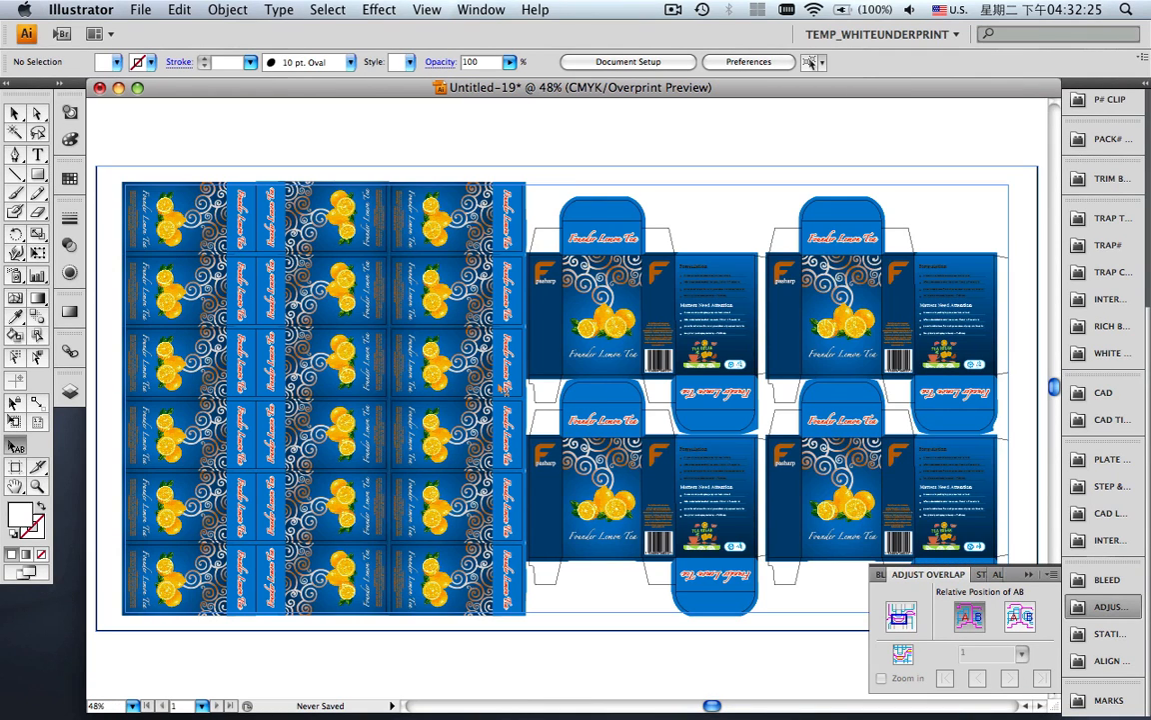
left_click(1028, 574)
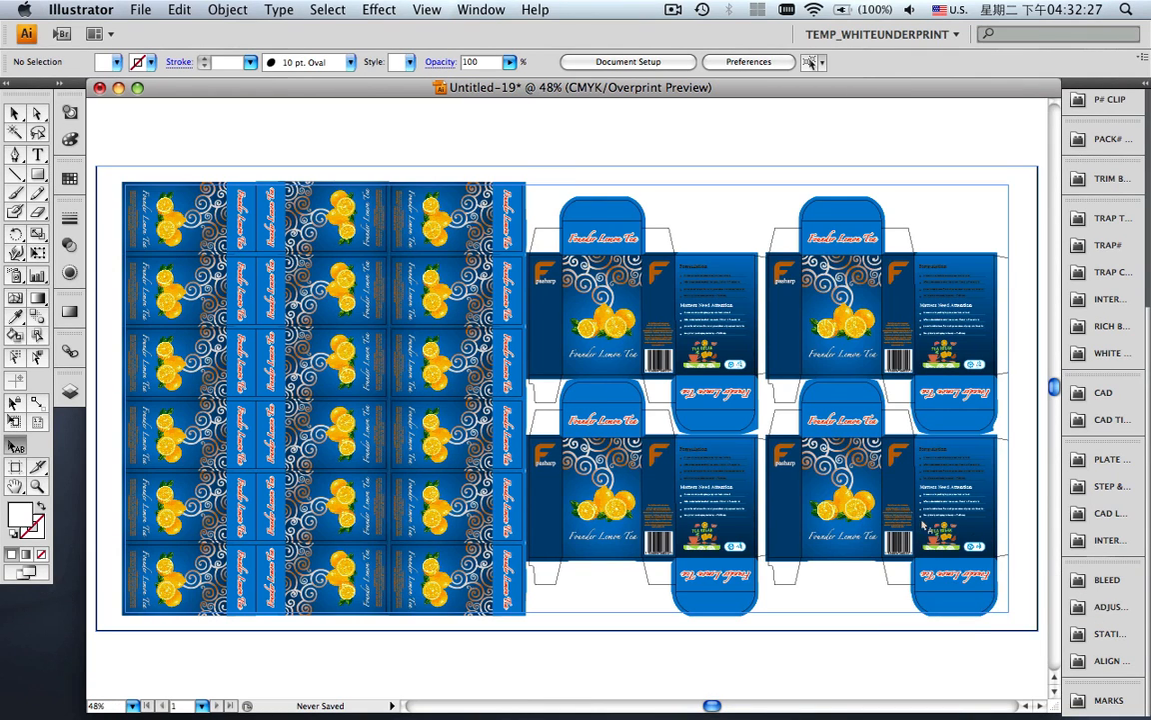
- Open the marks set mark.fms from the Sample folder to add its printing marks to the plate, and review the marks under Sheet
left_click(15, 113)
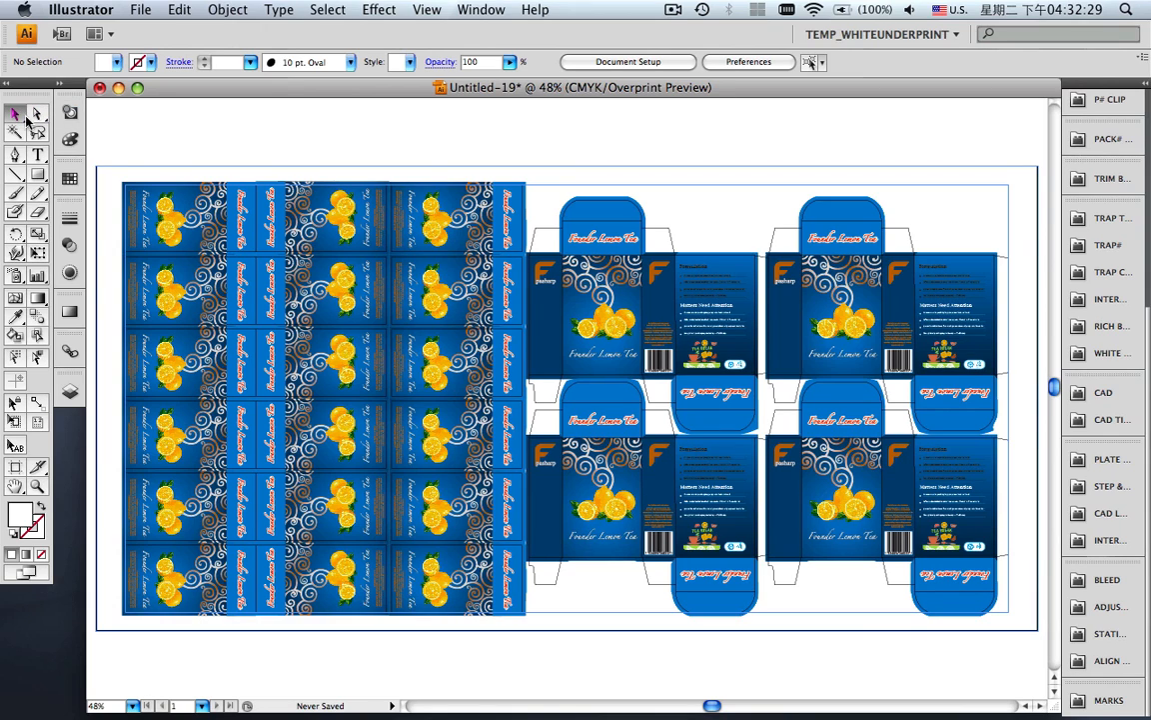
left_click(1107, 700)
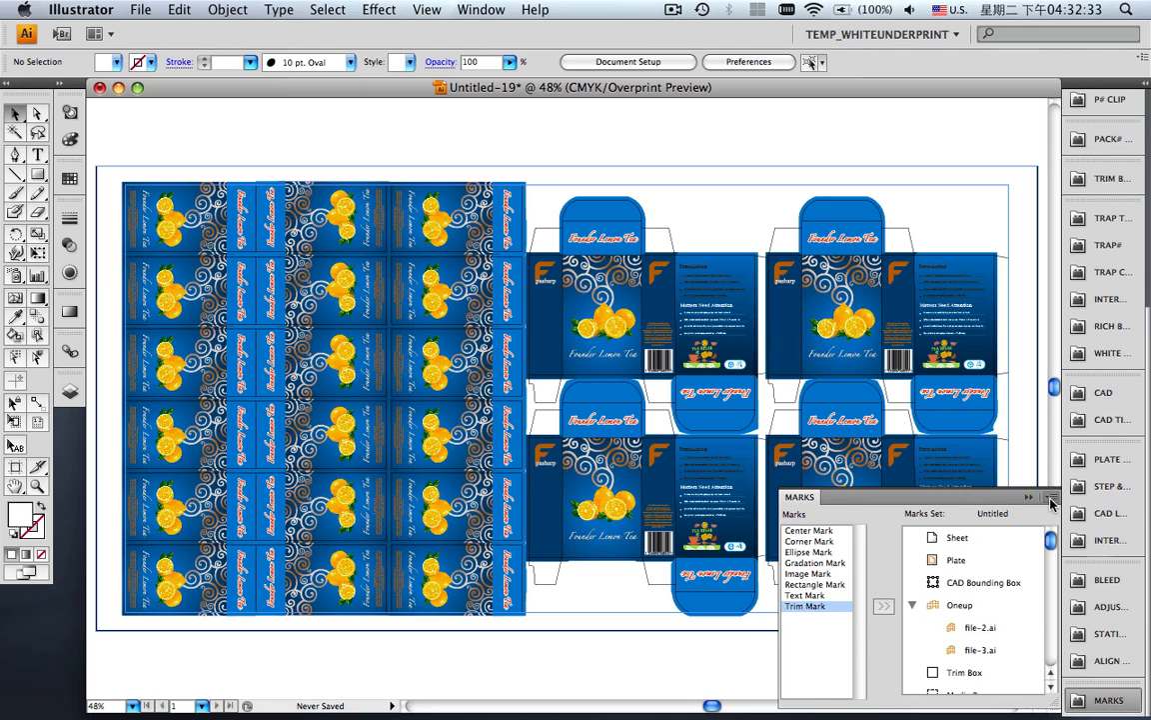
right_click(1046, 528)
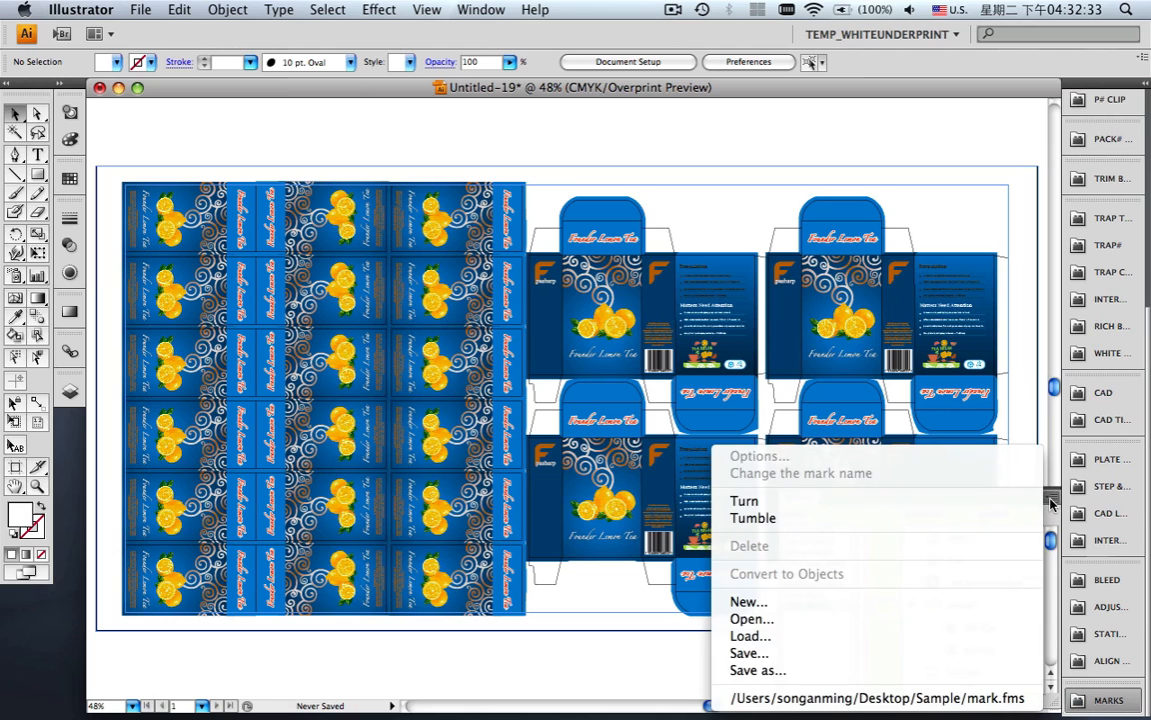
left_click(967, 618)
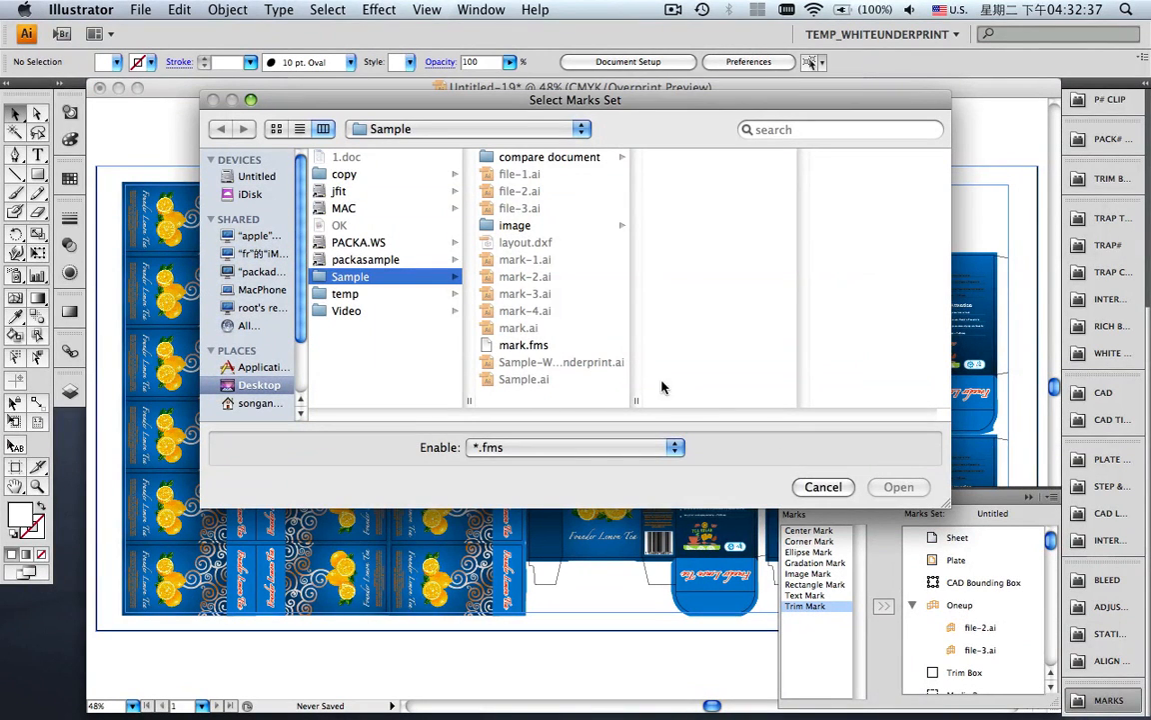
left_click(515, 344)
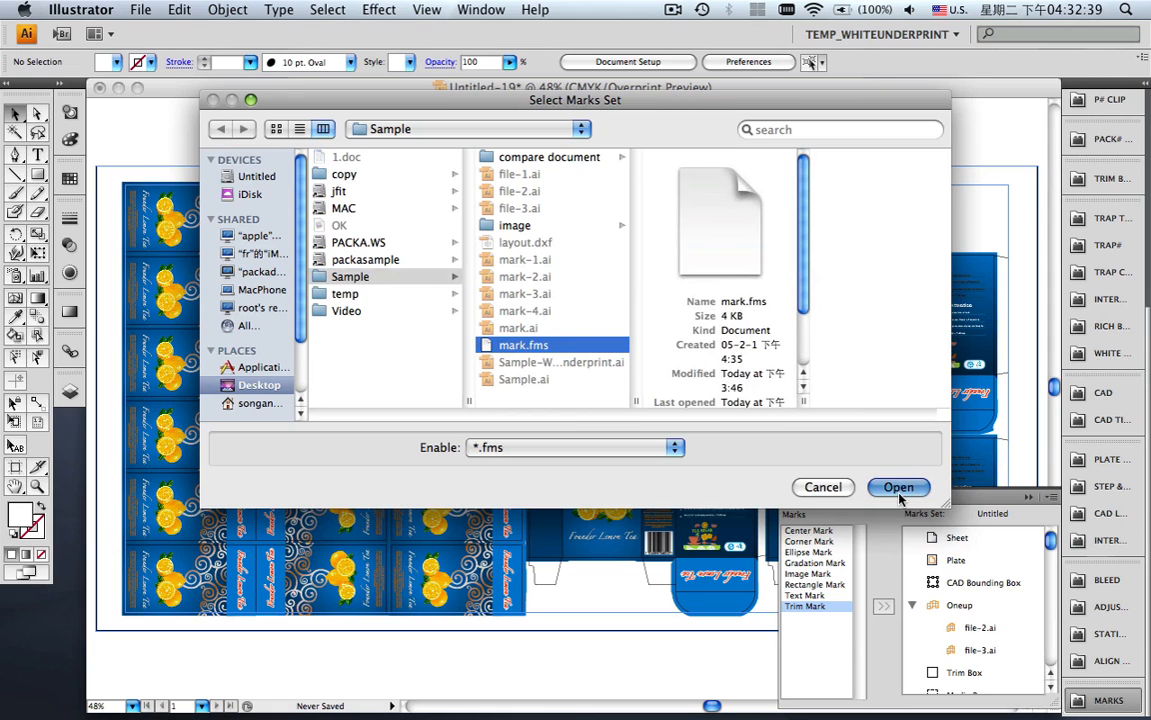
left_click(899, 492)
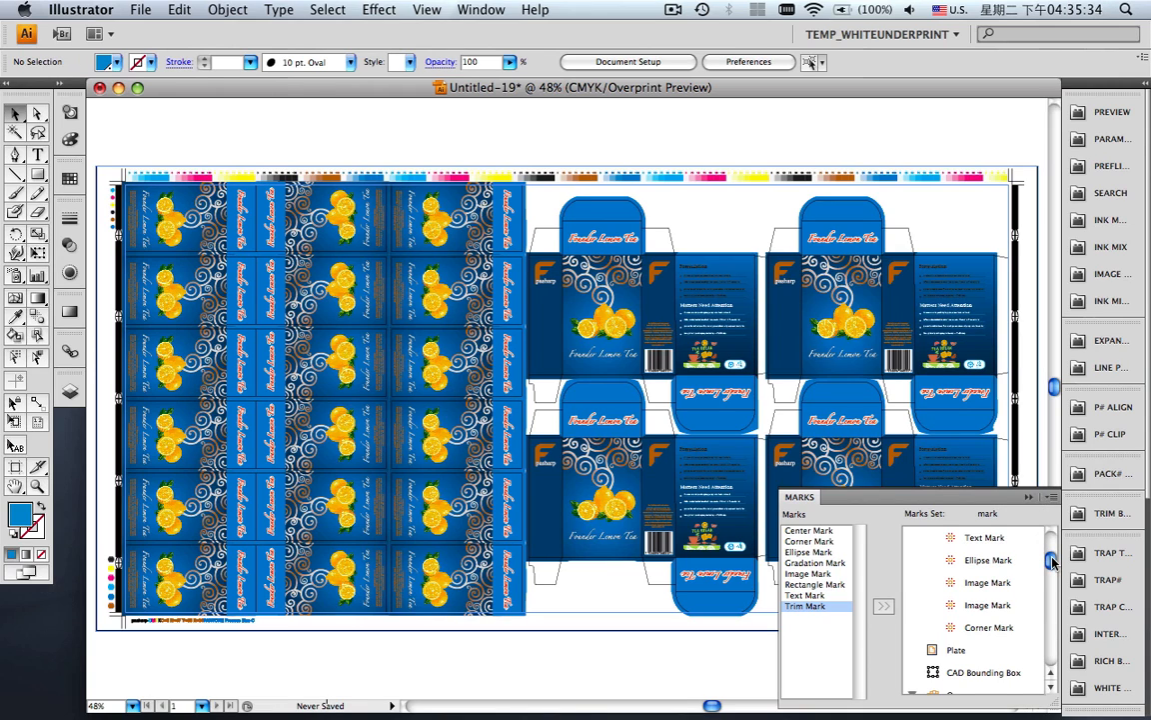
left_click_drag(1052, 563, 950, 489)
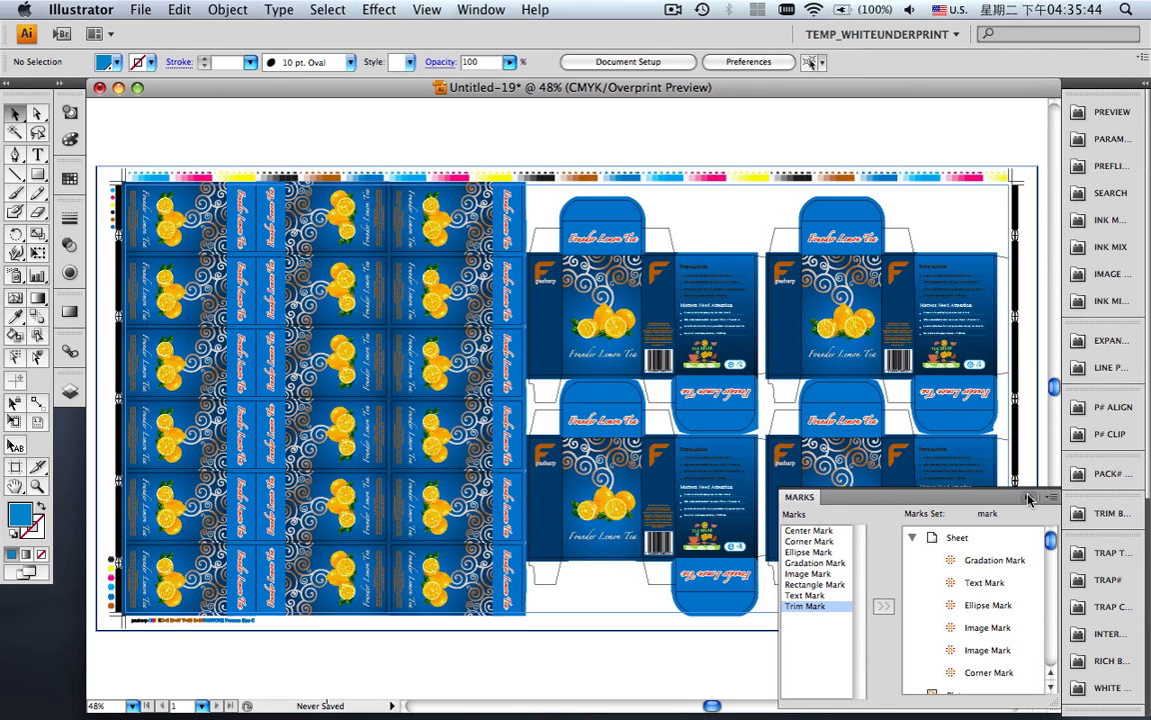
left_click(1030, 497)
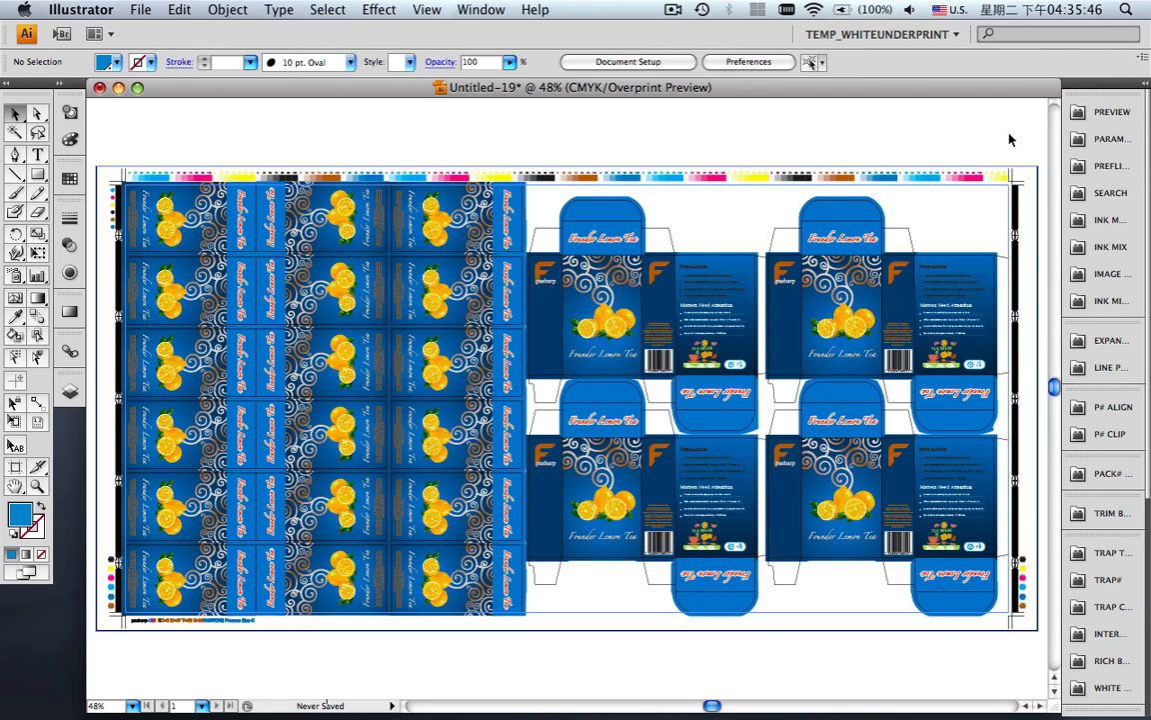